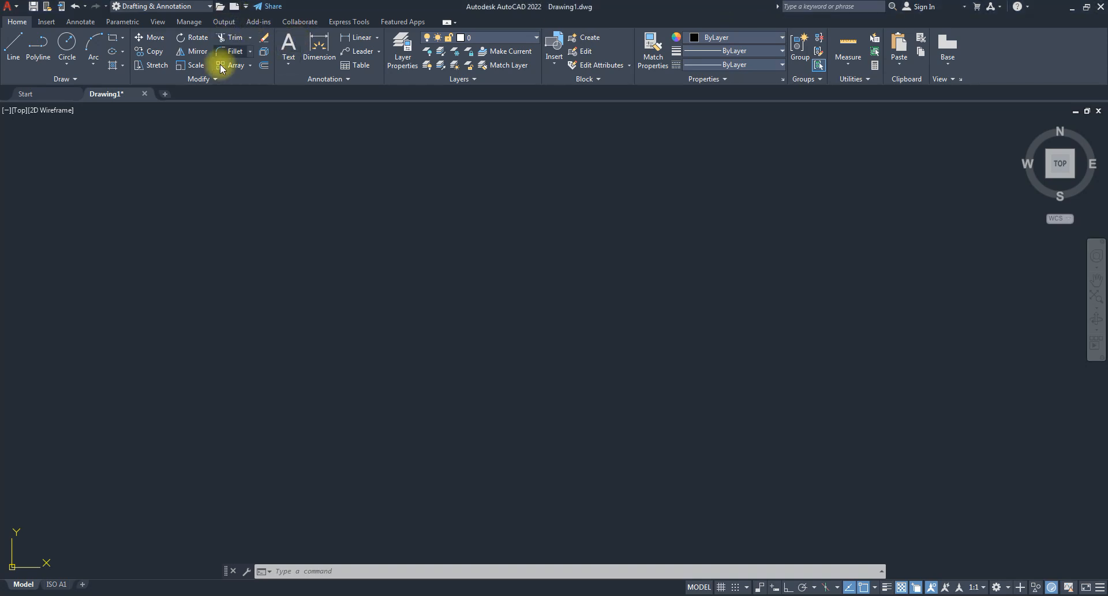
click(235, 12)
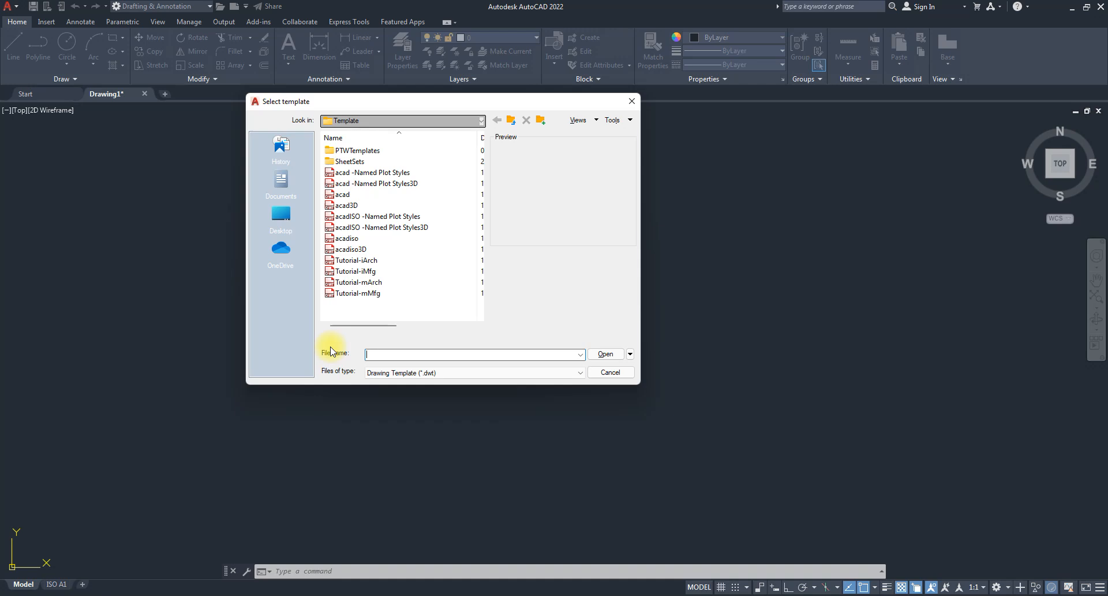
click(630, 100)
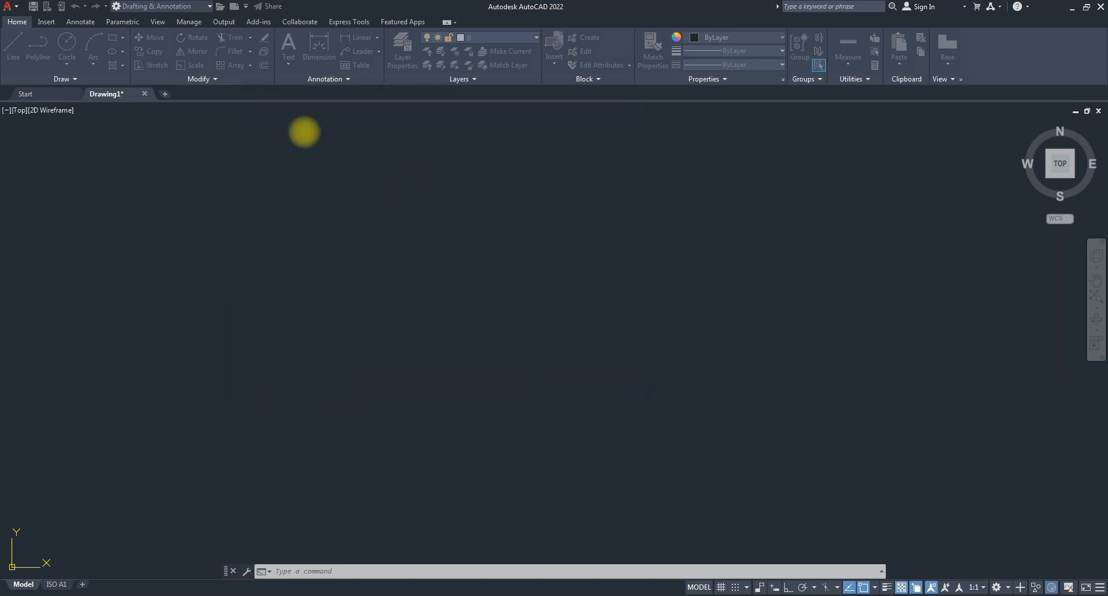
click(221, 6)
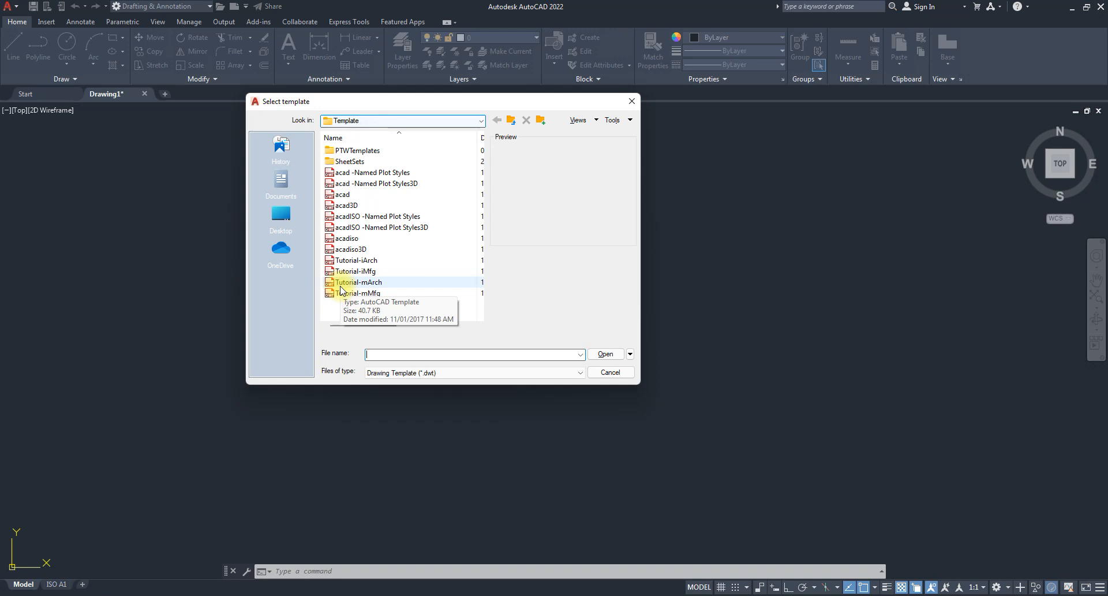
click(631, 101)
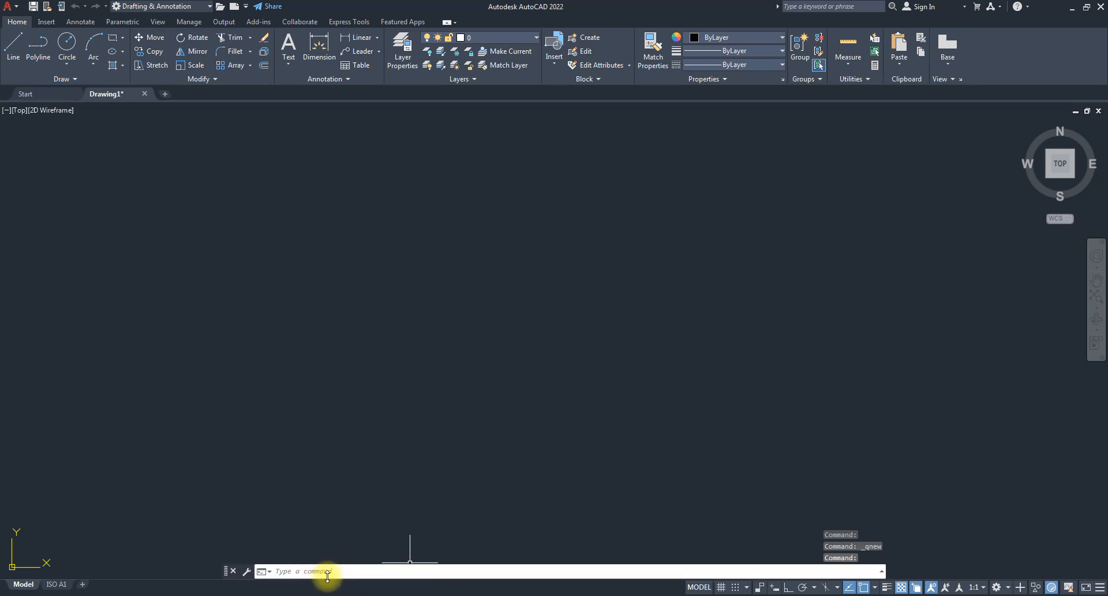
- Set the STARTUP system variable to 1
text(startup)
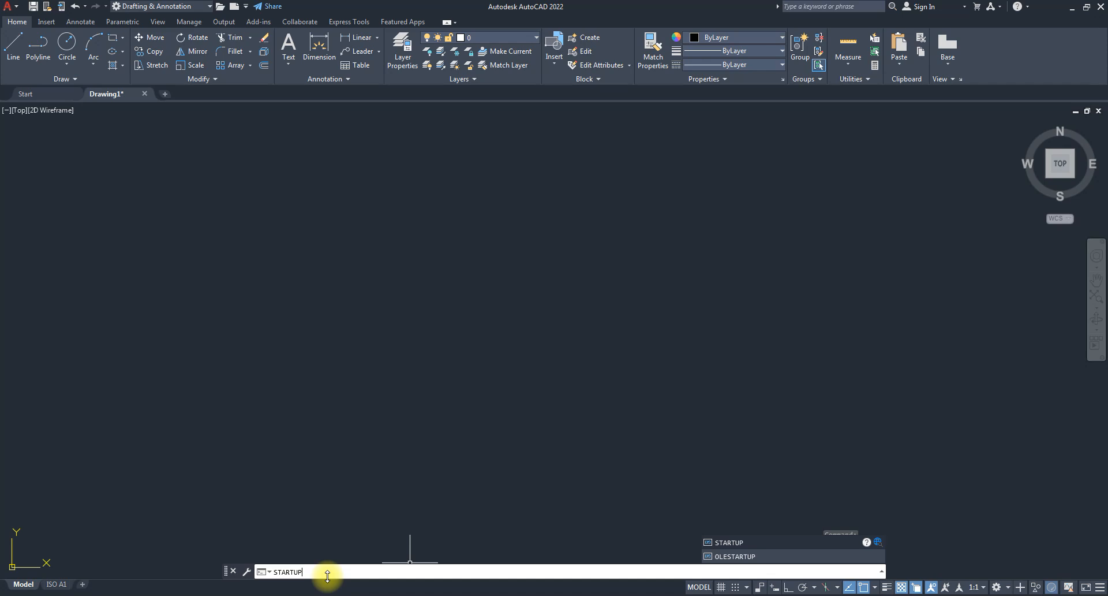
key(Return)
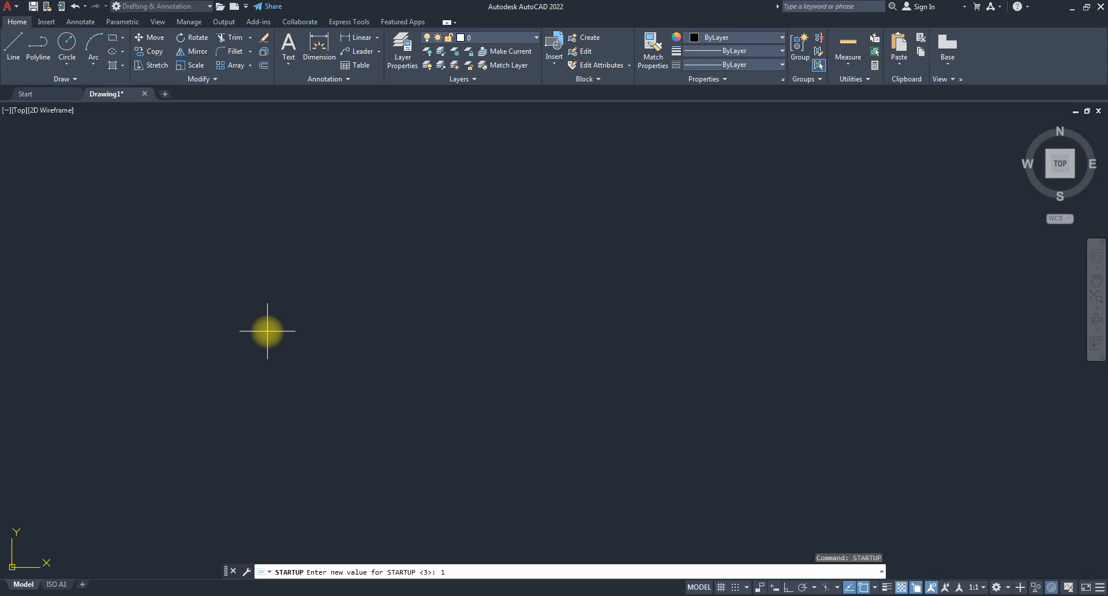
key(Return)
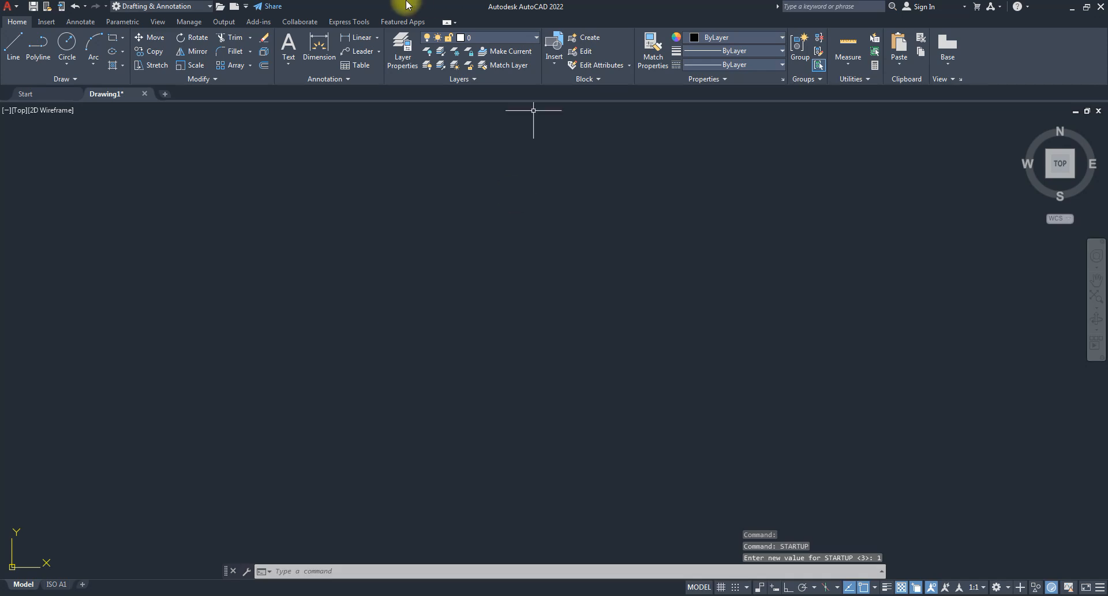
- Start a new drawing and choose the Metric default settings for starting from scratch
click(234, 10)
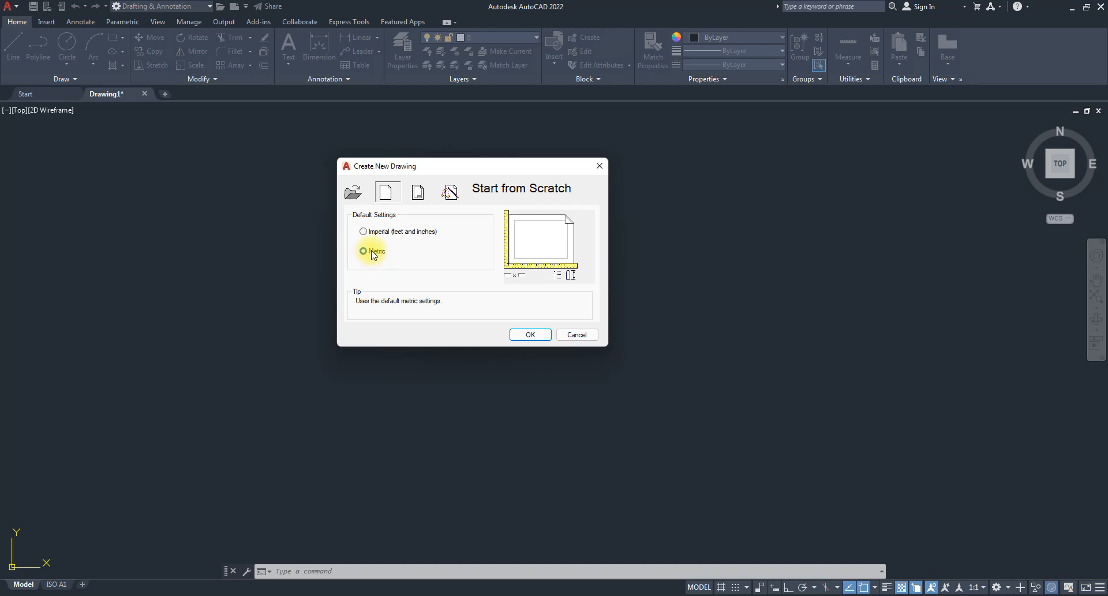
click(375, 232)
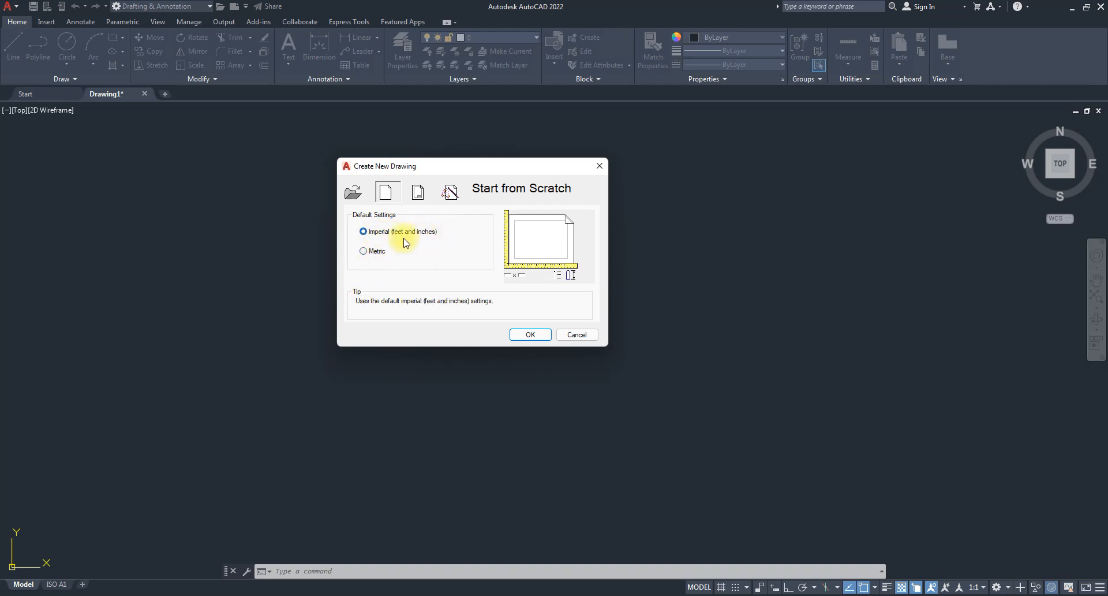
click(374, 250)
mouse_move(452, 169)
mouse_down()
mouse_move(508, 170)
mouse_move(495, 199)
mouse_up()
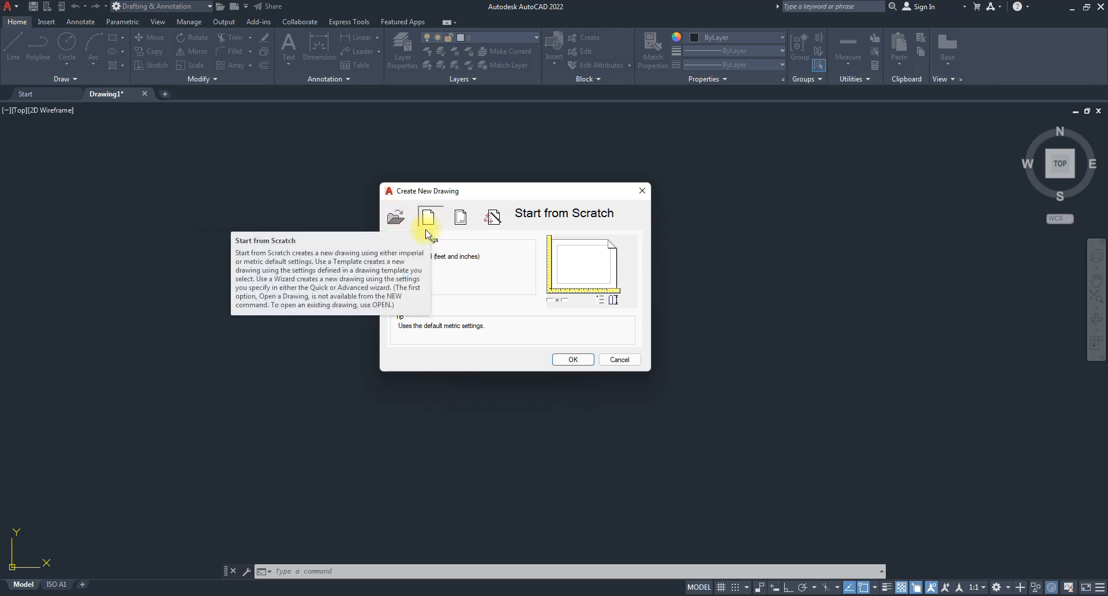
- Compare the Start from Scratch, Use a Template and Use a Wizard options for creating the drawing
click(463, 218)
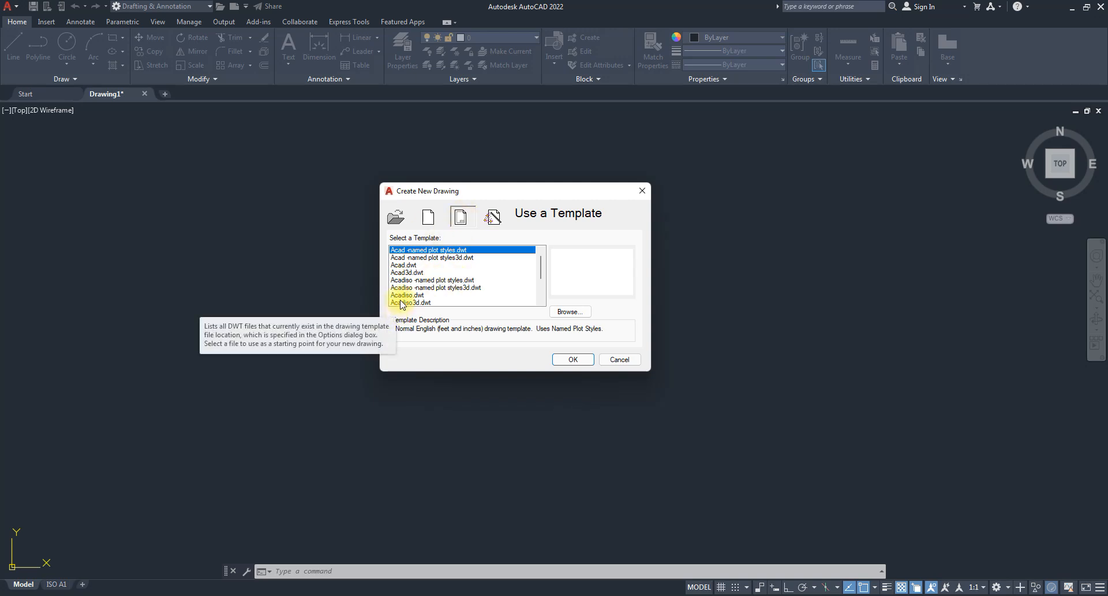
click(493, 219)
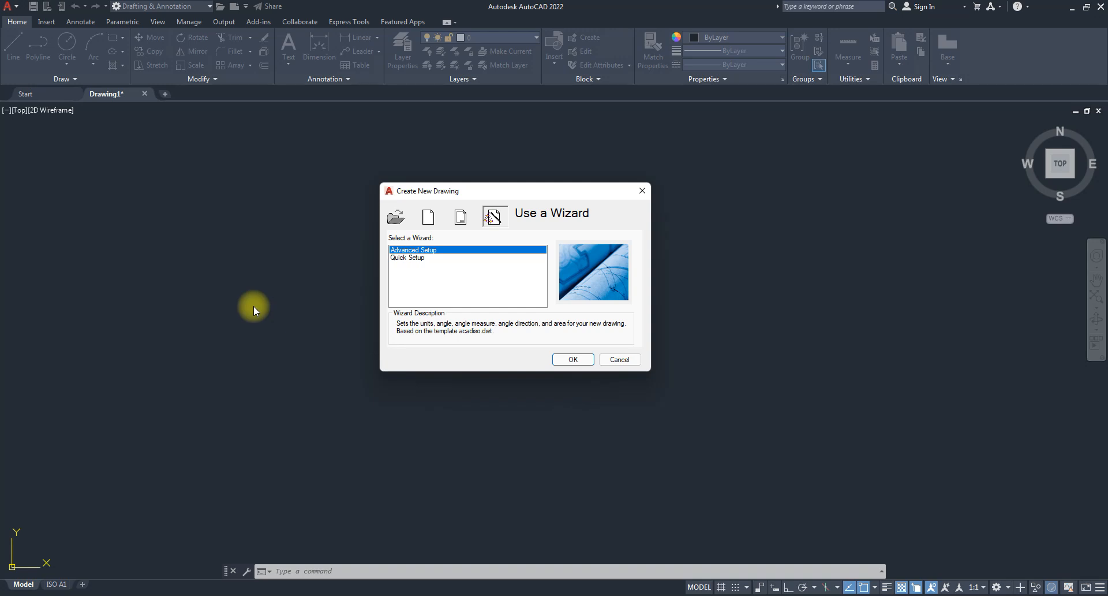
click(460, 218)
click(430, 217)
click(461, 217)
click(490, 218)
click(461, 218)
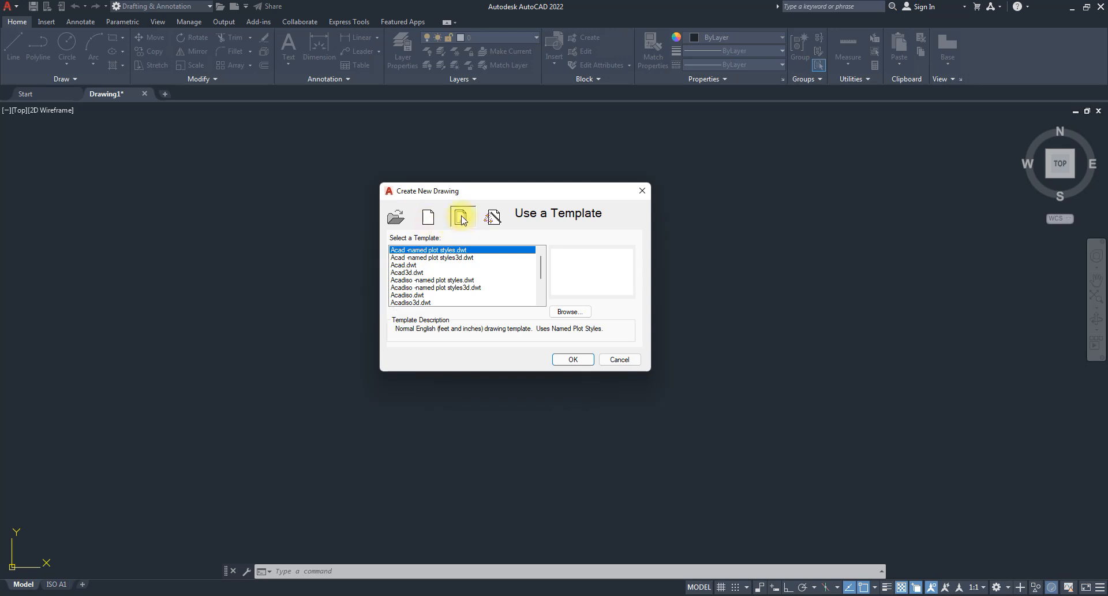
click(427, 217)
- Preview several drawing templates, including Acadiso -named plot styles3d.dwt, Acad3d.dwt and Tutorial-mmfg.dwt
click(469, 225)
scroll(459, 284, down, 3)
scroll(434, 283, up, 2)
click(433, 287)
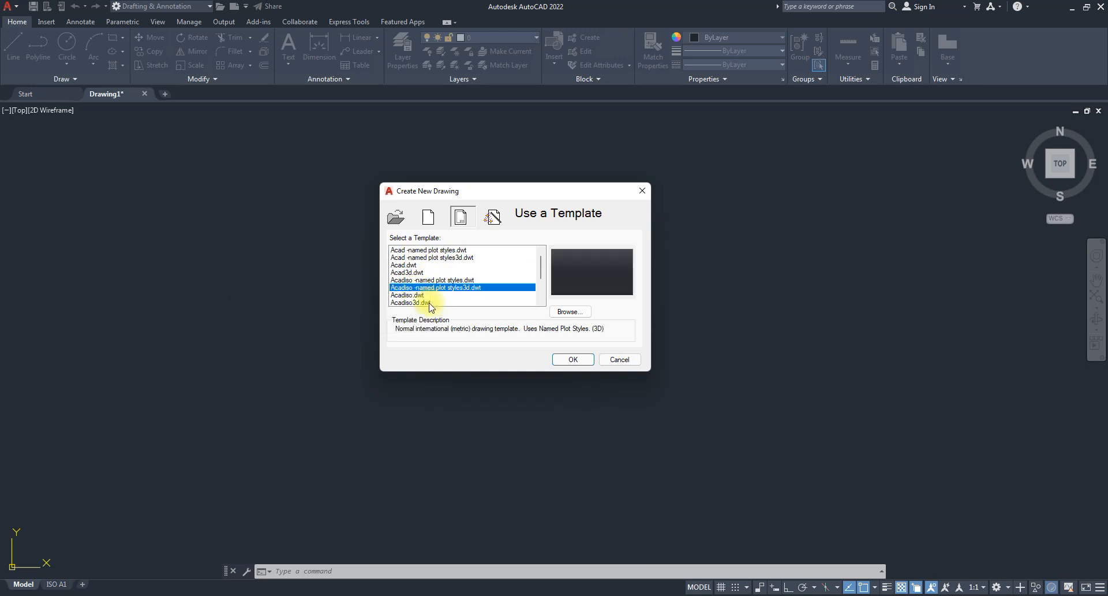
click(417, 258)
click(417, 273)
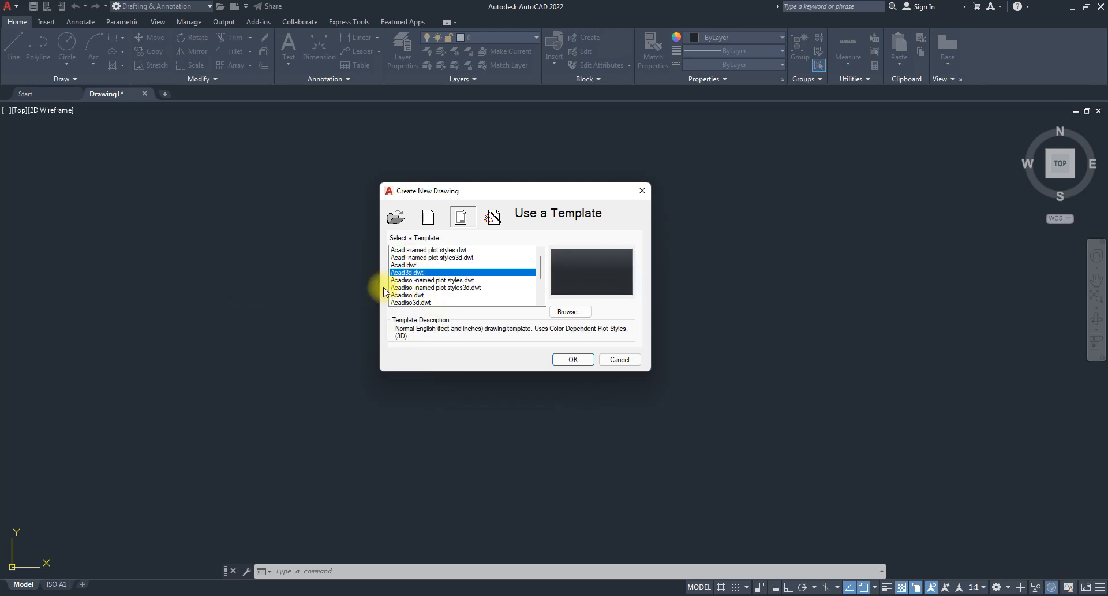
scroll(420, 285, down, 2)
click(426, 295)
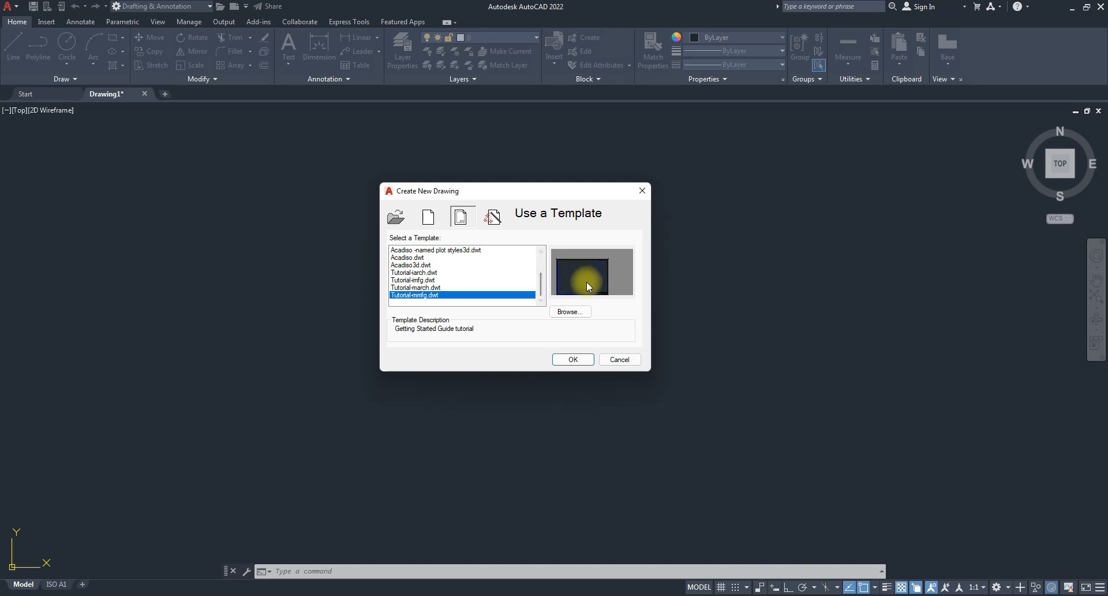
scroll(468, 283, up, 3)
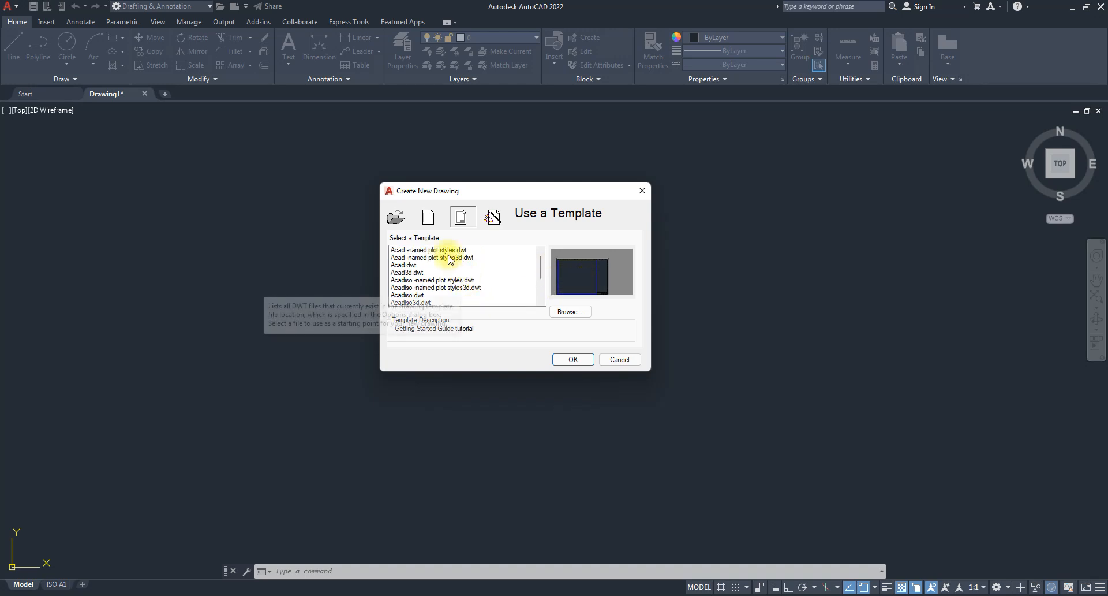
- Create the new drawing from scratch with the default metric settings
click(429, 217)
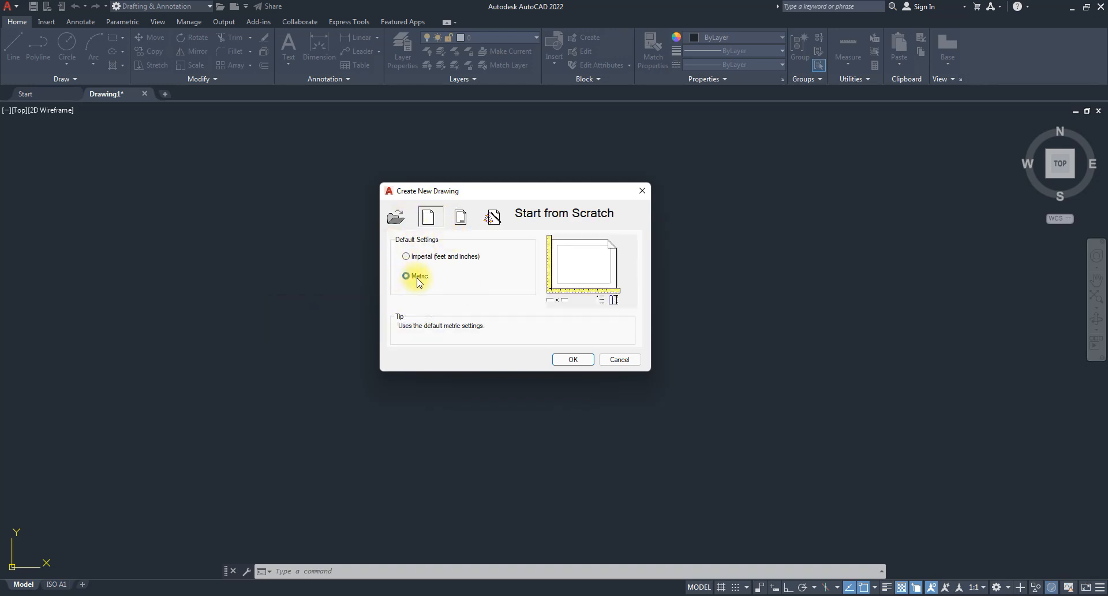
click(572, 359)
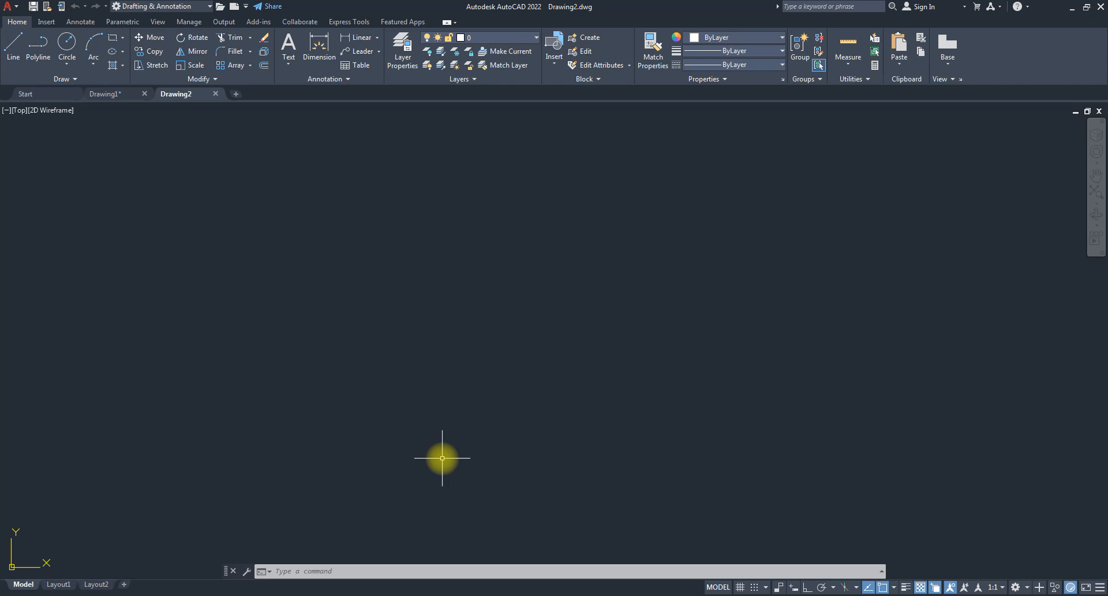
- Save the new drawing to the Desktop as February Class, then save it once more under that name
click(15, 10)
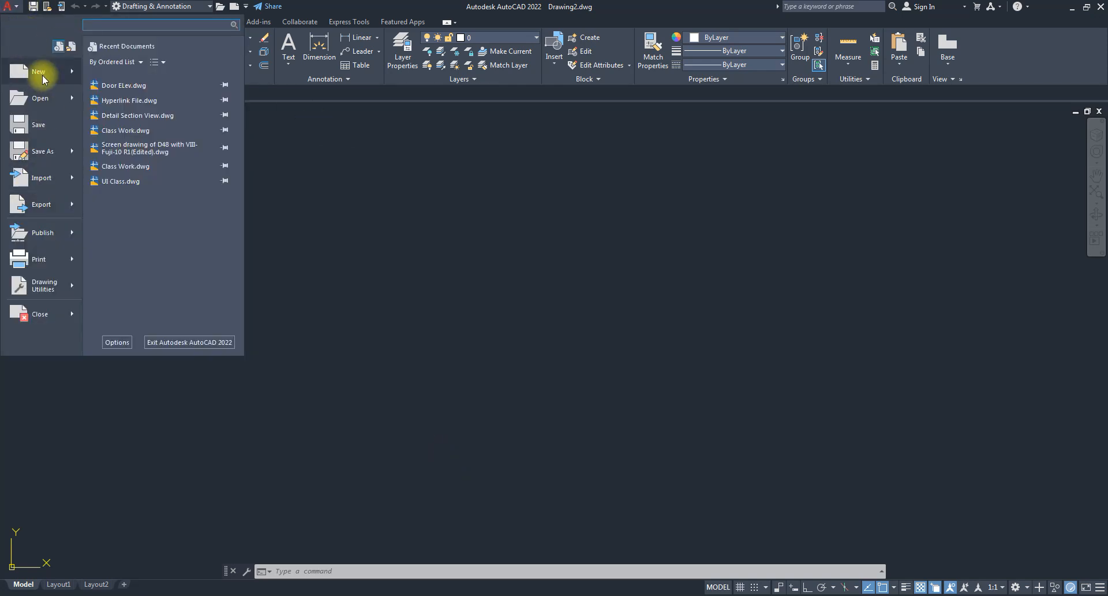
click(64, 151)
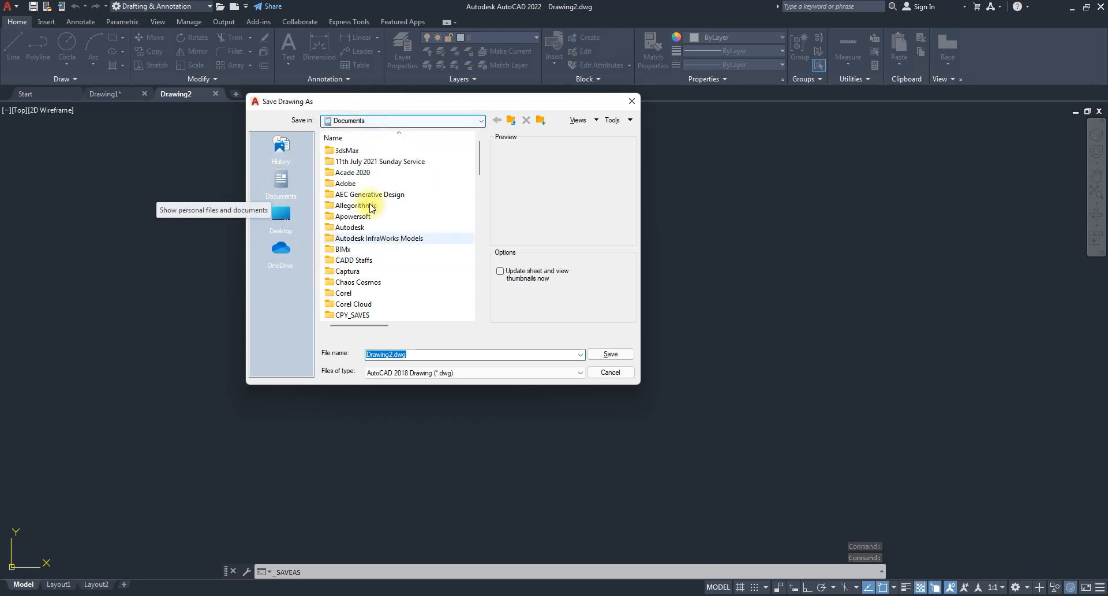
click(281, 215)
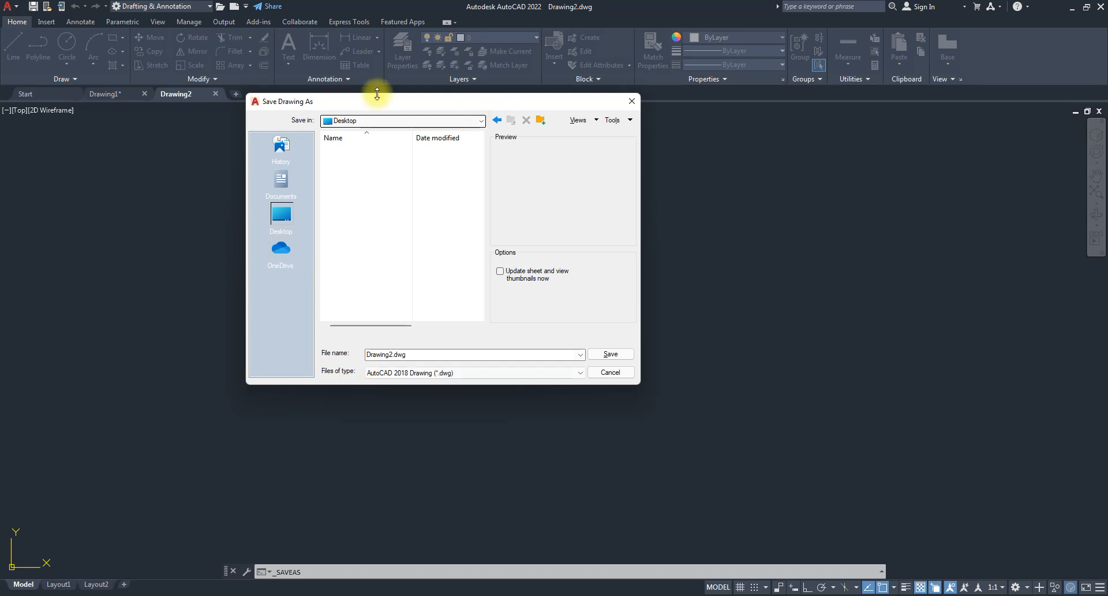
double_click(412, 355)
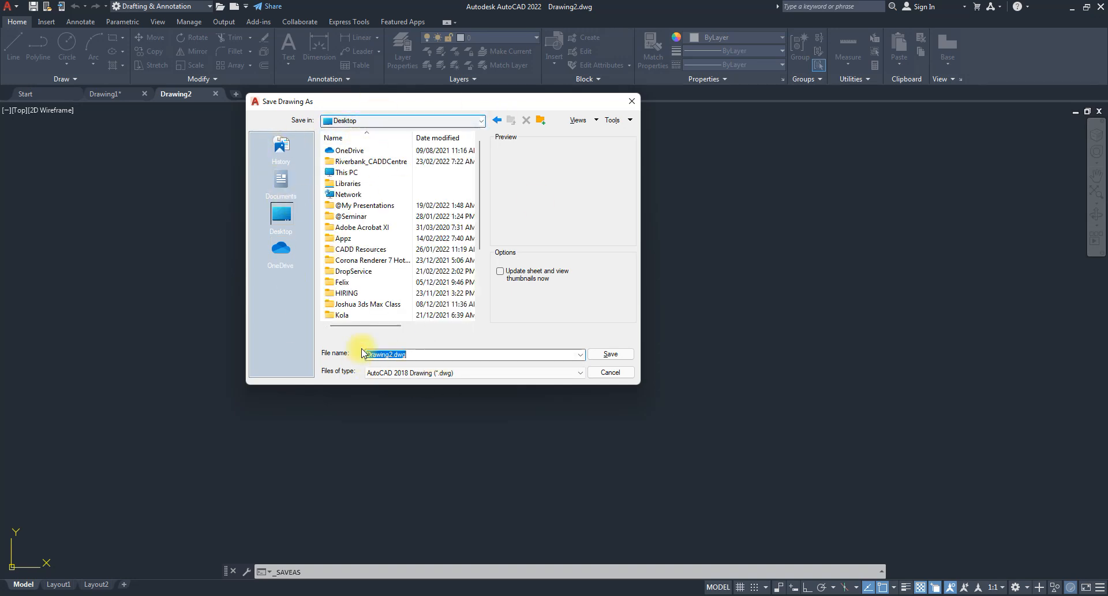
text(February Class)
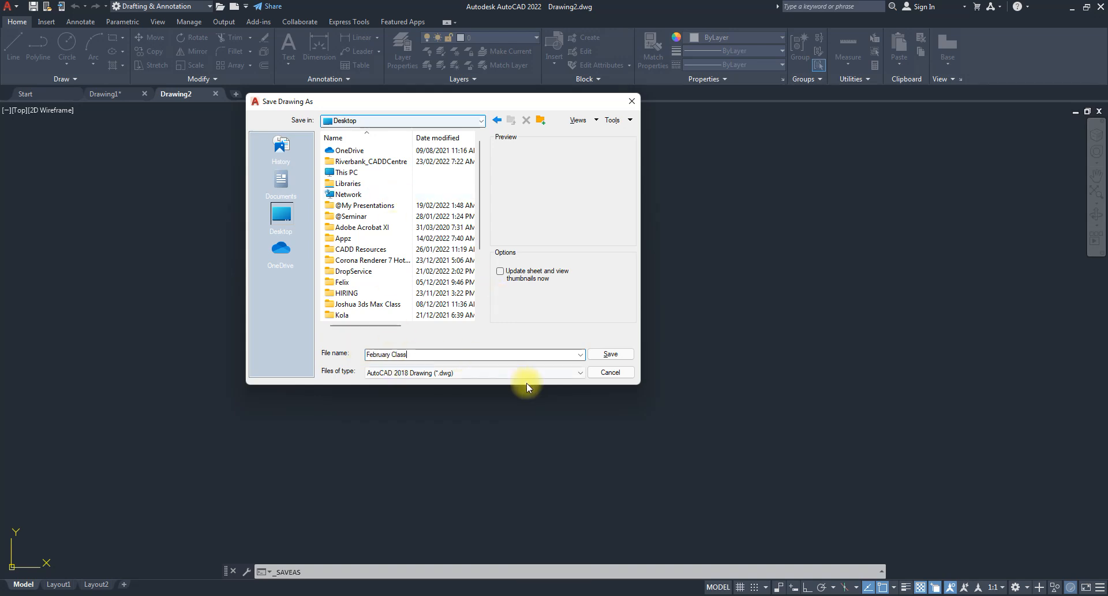
click(611, 354)
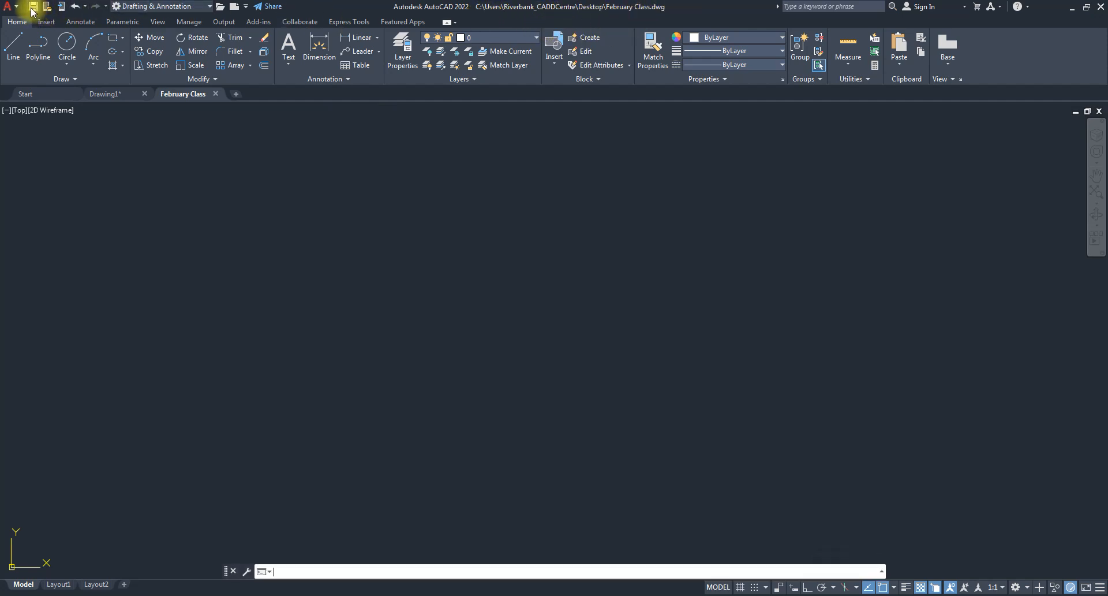
key(ctrl+s)
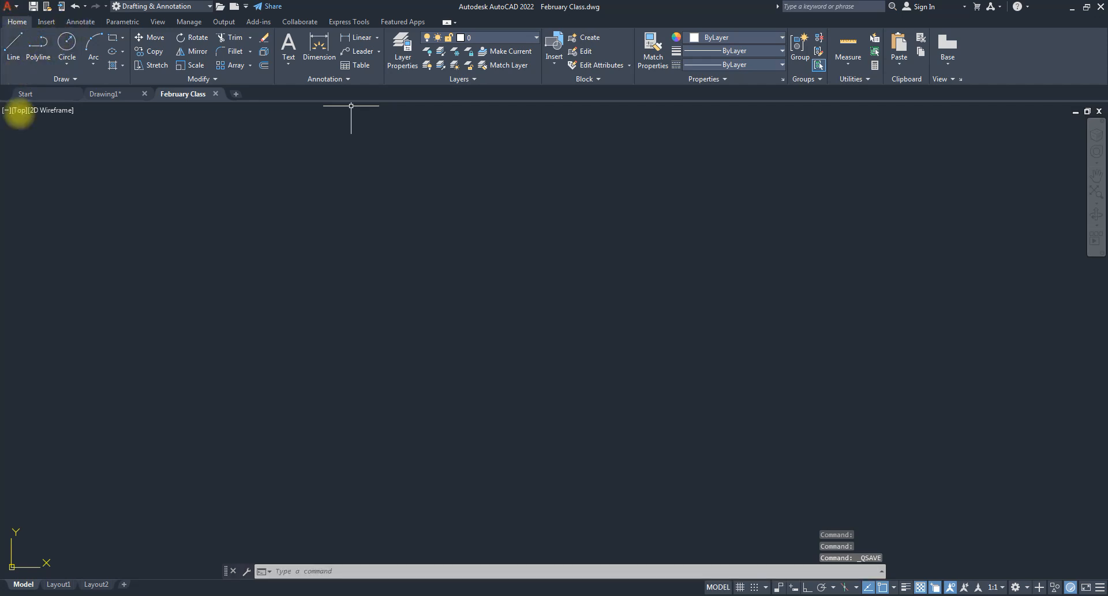
- Open the drawing properties of February Class and examine the General, Summary, Statistics and Custom information
click(15, 13)
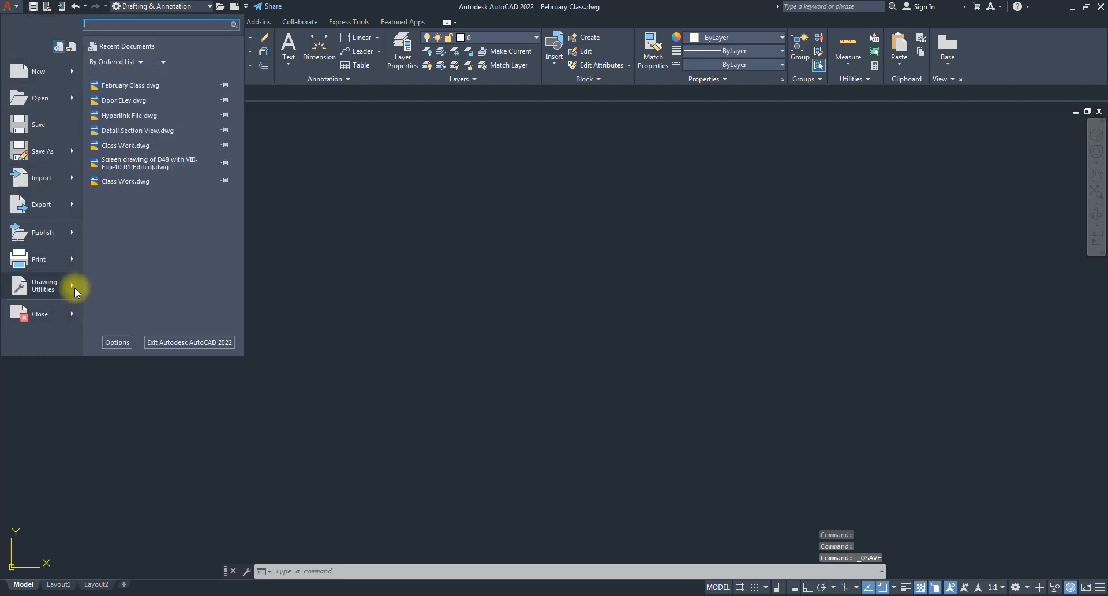
mouse_move(70, 286)
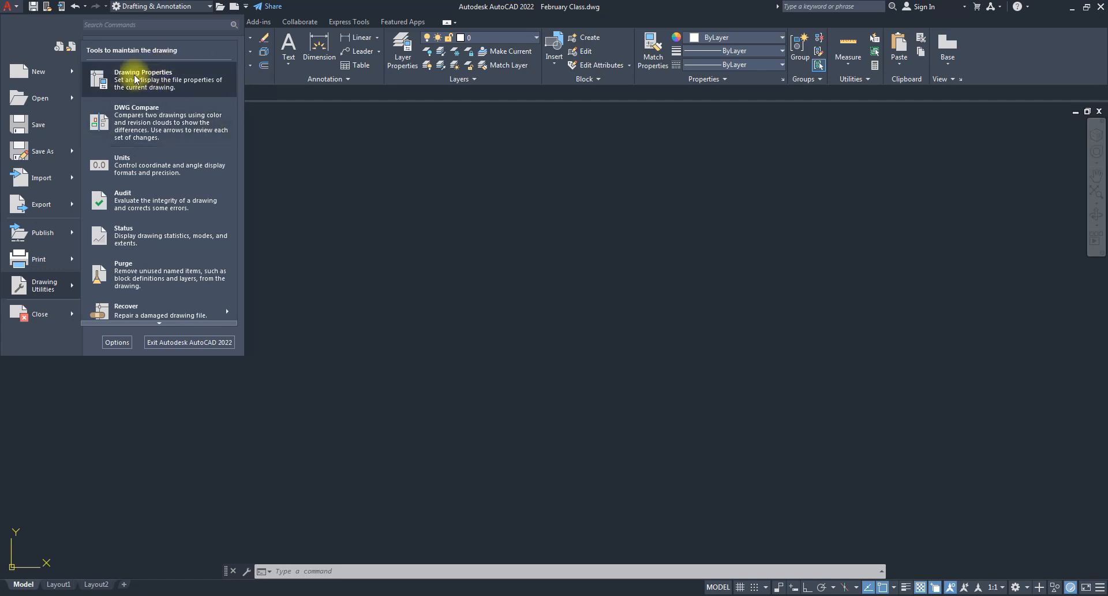
click(139, 93)
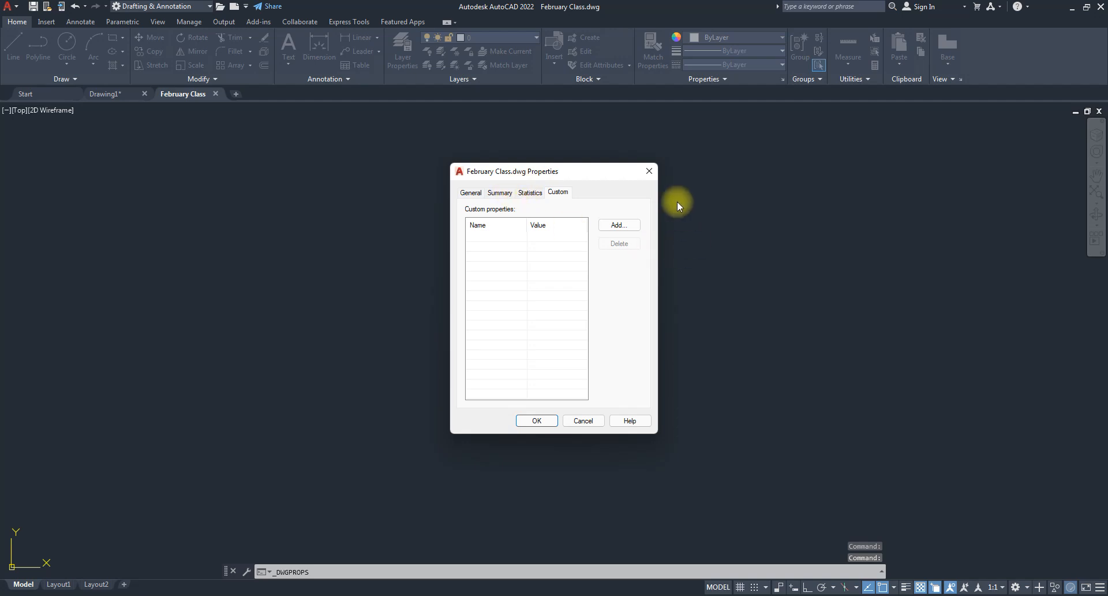
click(470, 194)
click(498, 195)
click(469, 195)
click(499, 194)
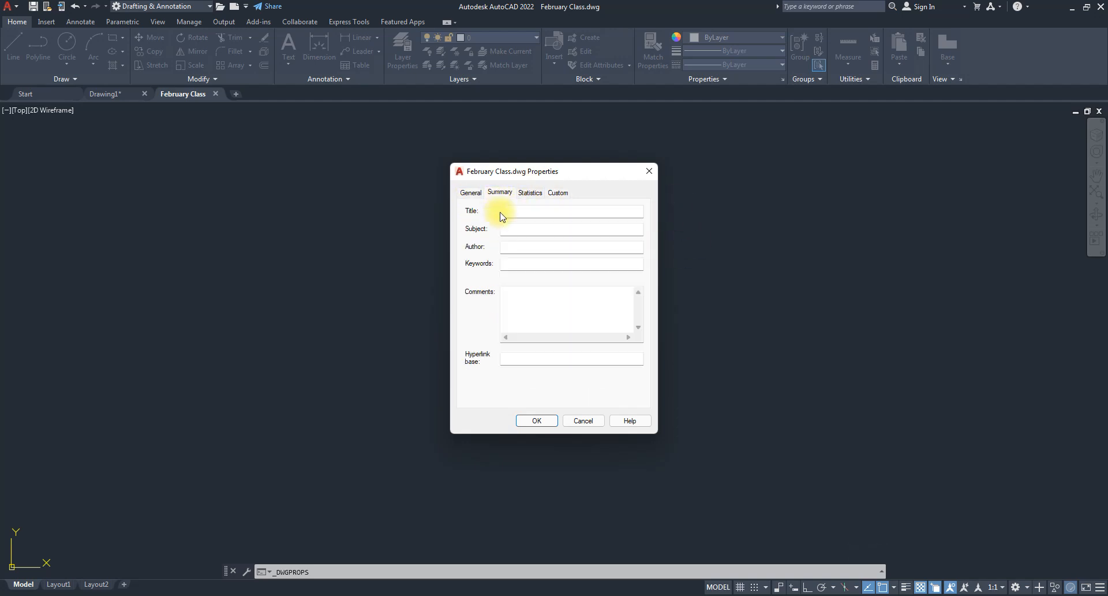
click(530, 194)
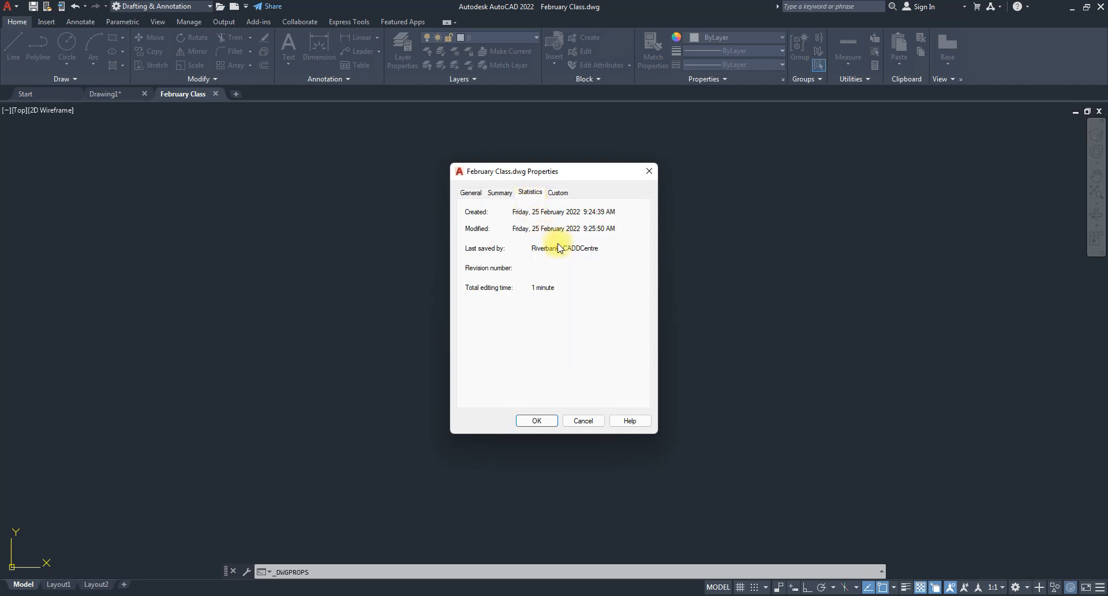
click(559, 194)
- Examine the drawing's general properties, highlighting its file location and file name
click(470, 193)
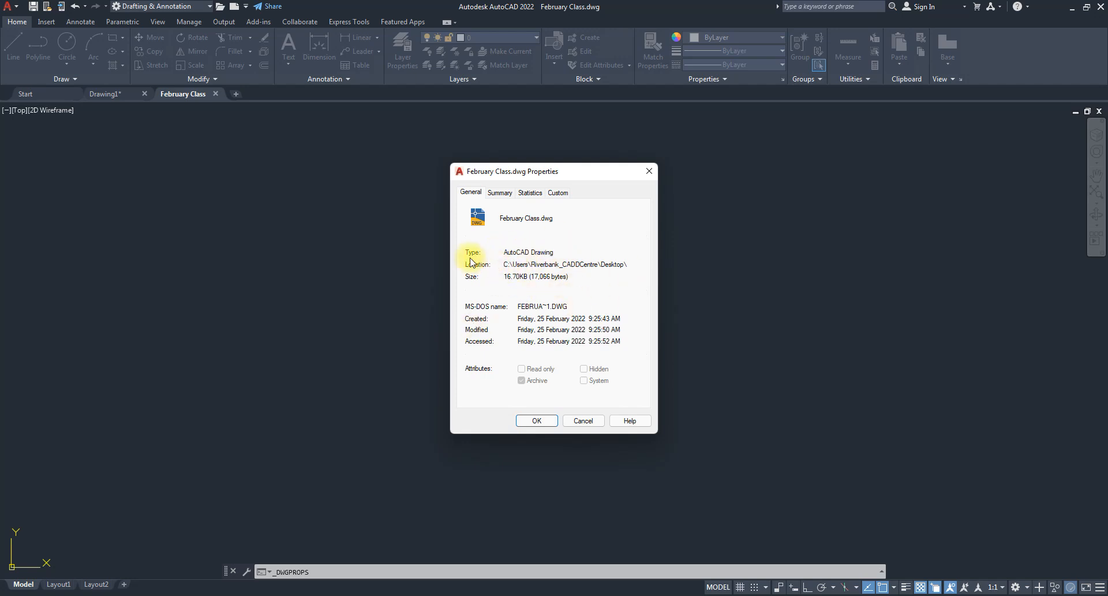
drag(563, 253, 484, 250)
click(542, 254)
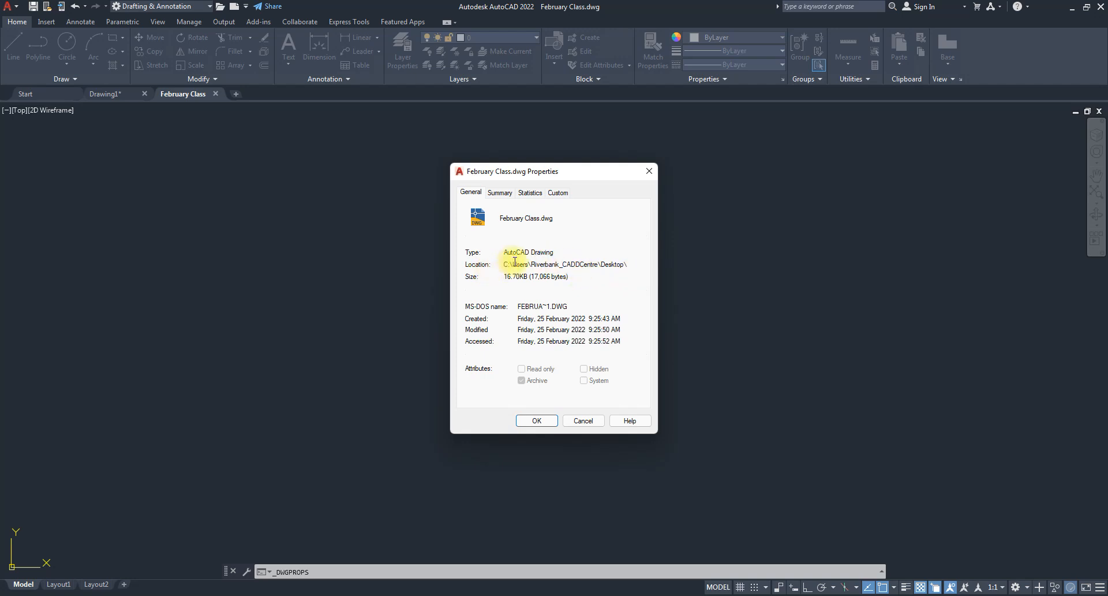
drag(505, 264, 632, 264)
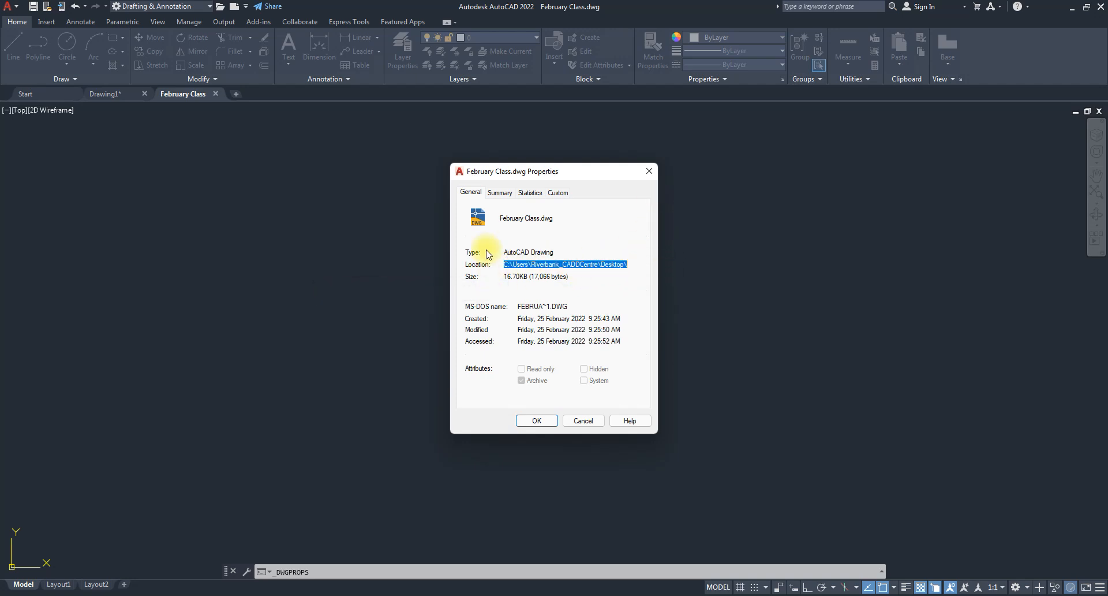
drag(553, 220, 482, 220)
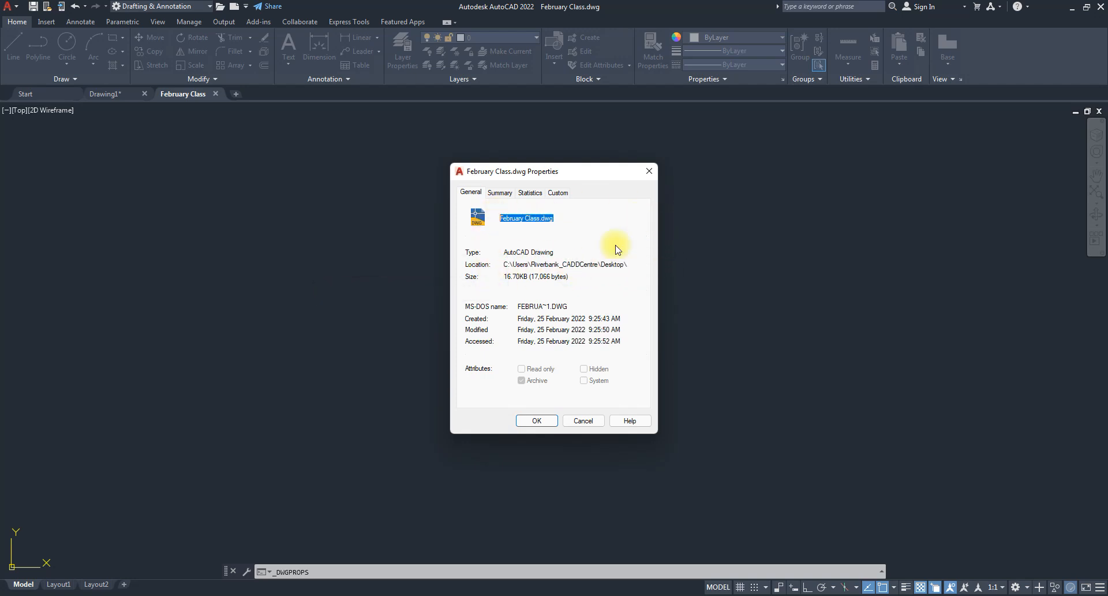
- Highlight the file size in the general properties and set the drawing's summary title to 3 bedroom detached duplex
drag(507, 277, 587, 270)
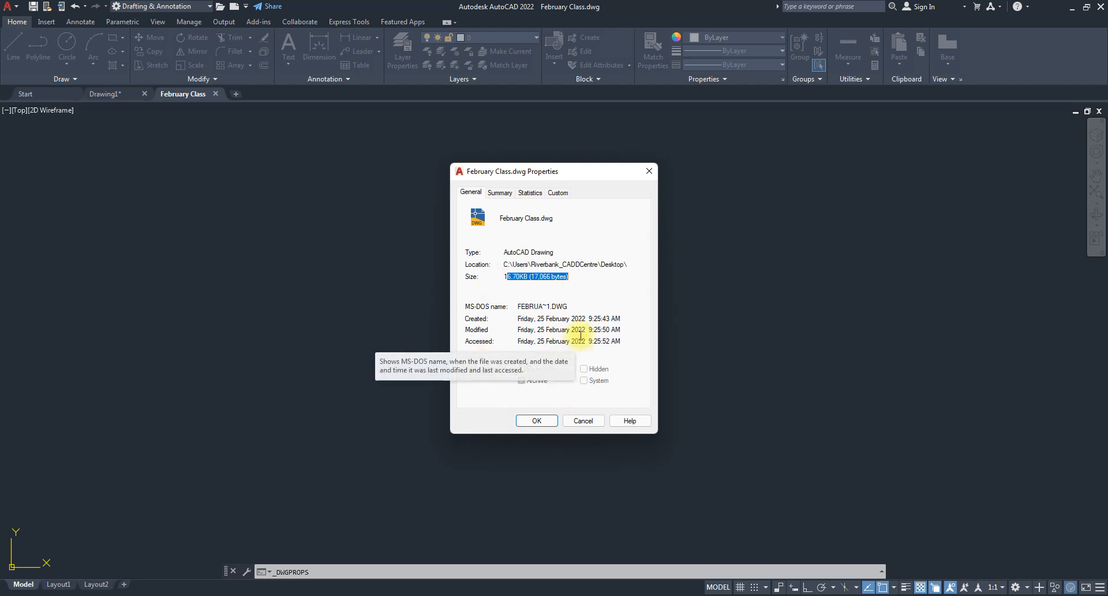
click(500, 193)
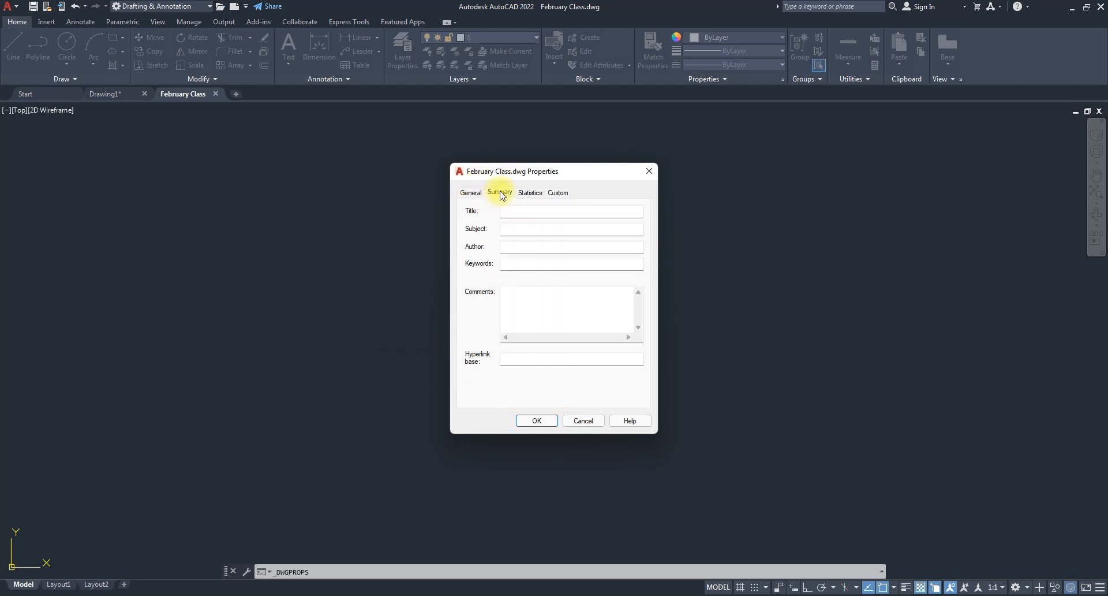
click(525, 211)
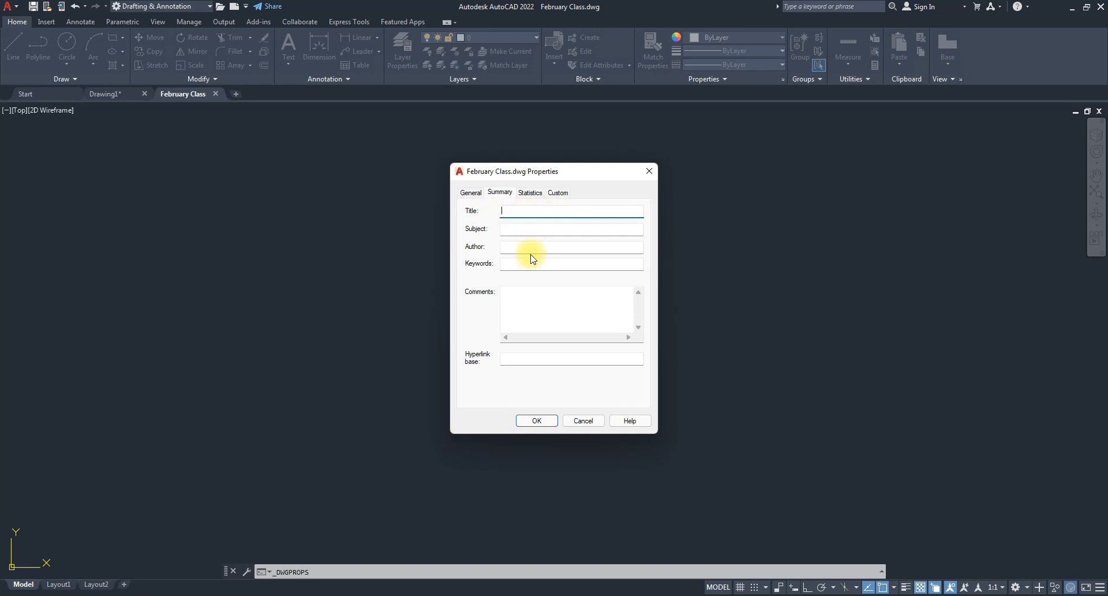
text(3 )
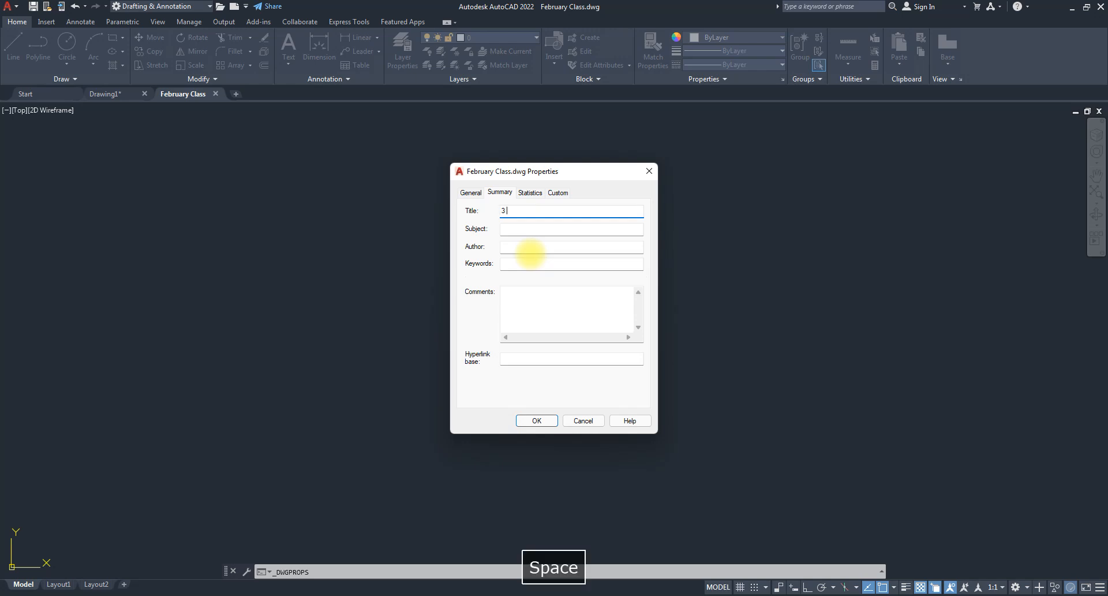
text(bedroom d)
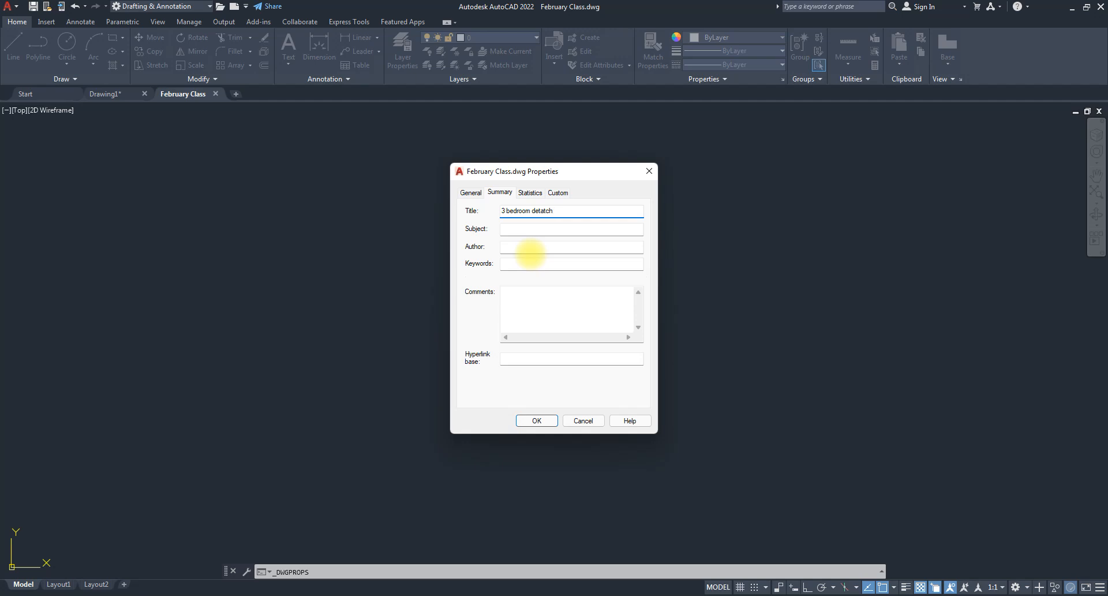
text(etached )
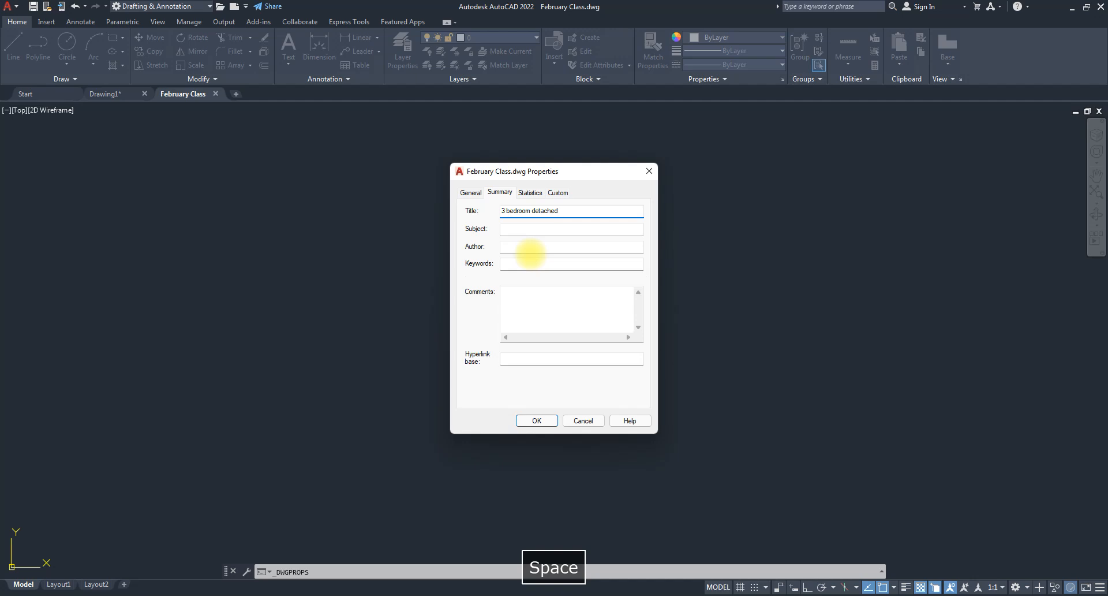
text(duplex)
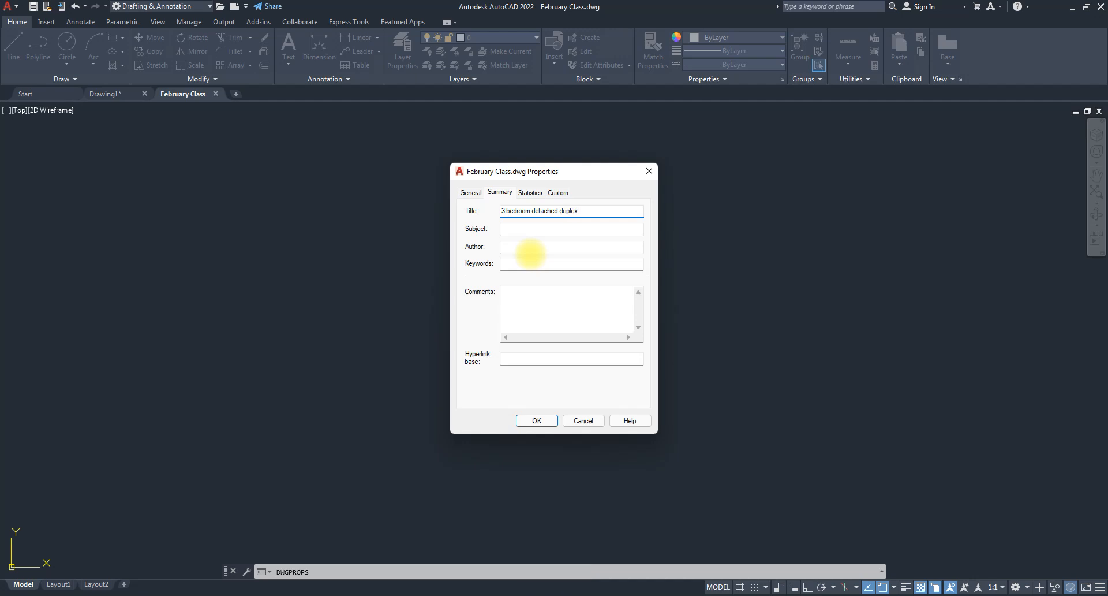
- Fill in the author's full name in the drawing's summary properties, leaving the subject, keywords and comments blank
click(505, 230)
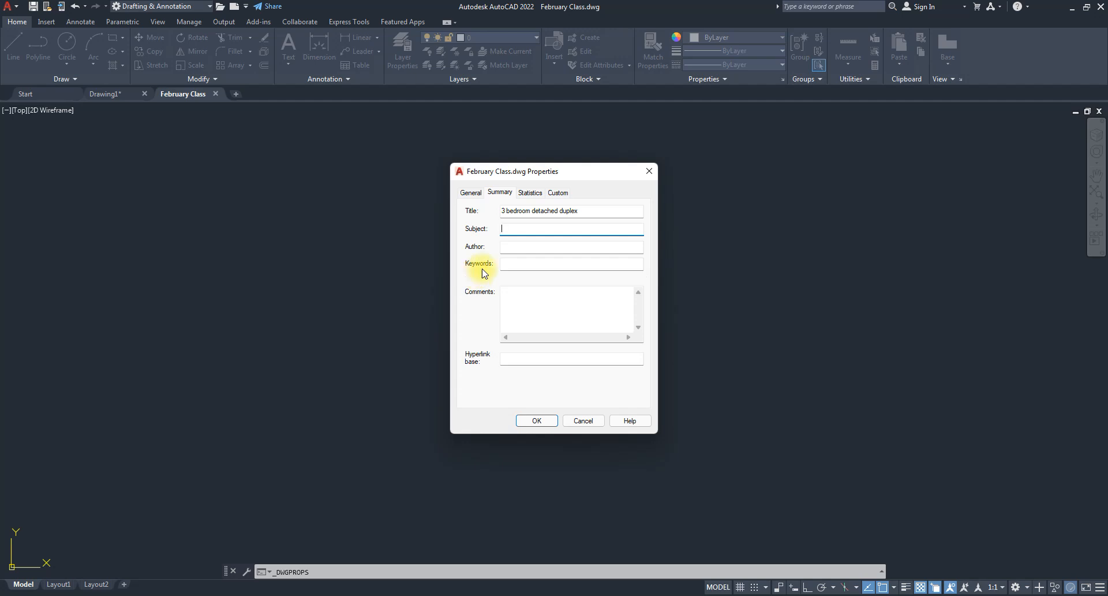
click(520, 248)
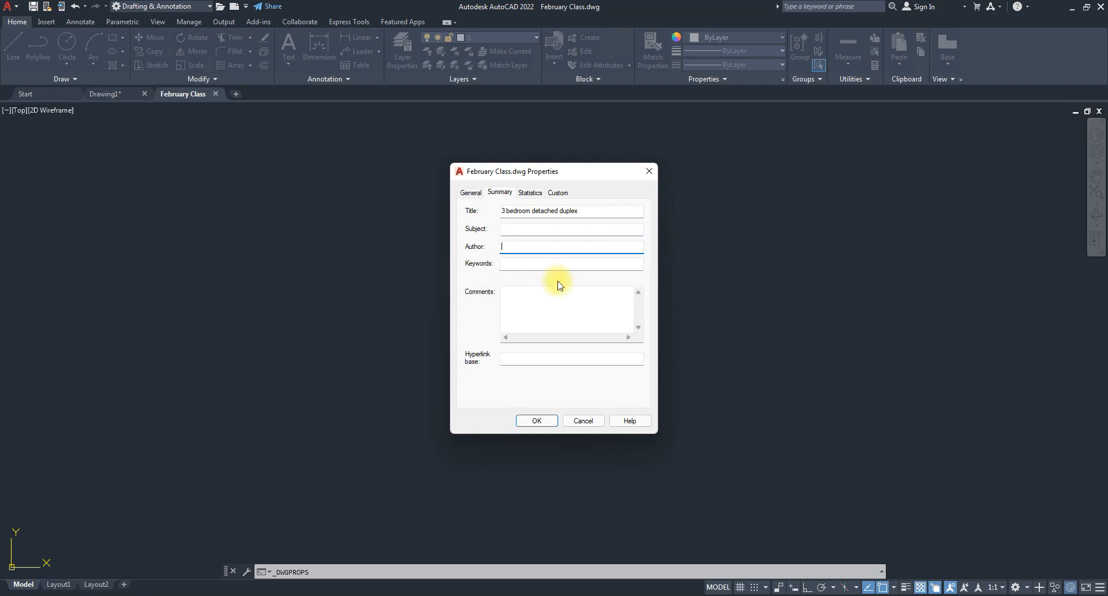
text(Joseph zojo)
key(BackSpace)
key(BackSpace)
key(BackSpace)
text(Ojo)
click(545, 264)
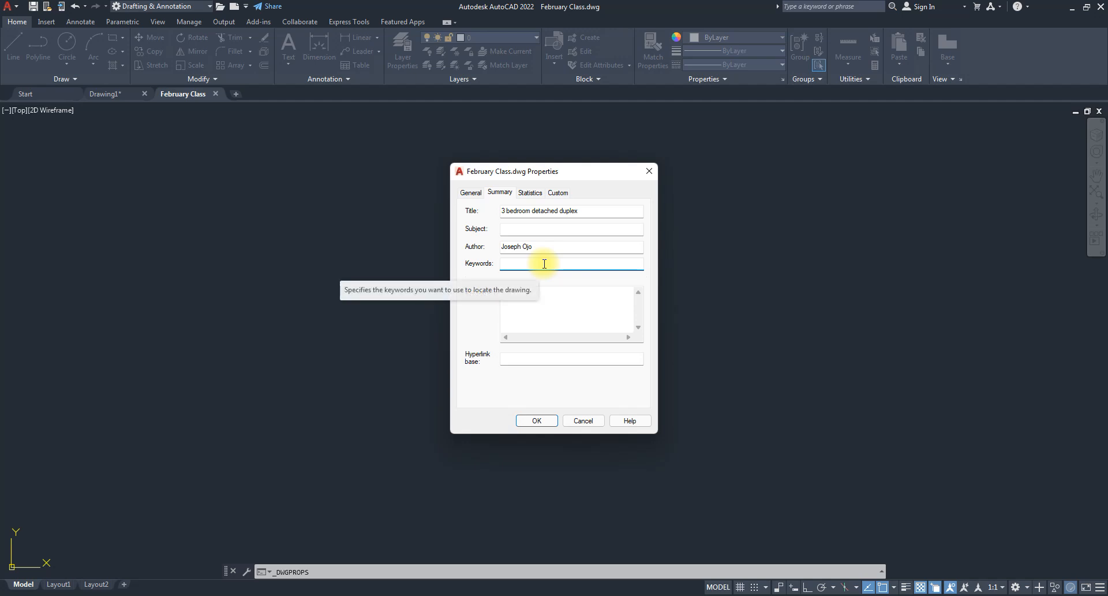
click(540, 297)
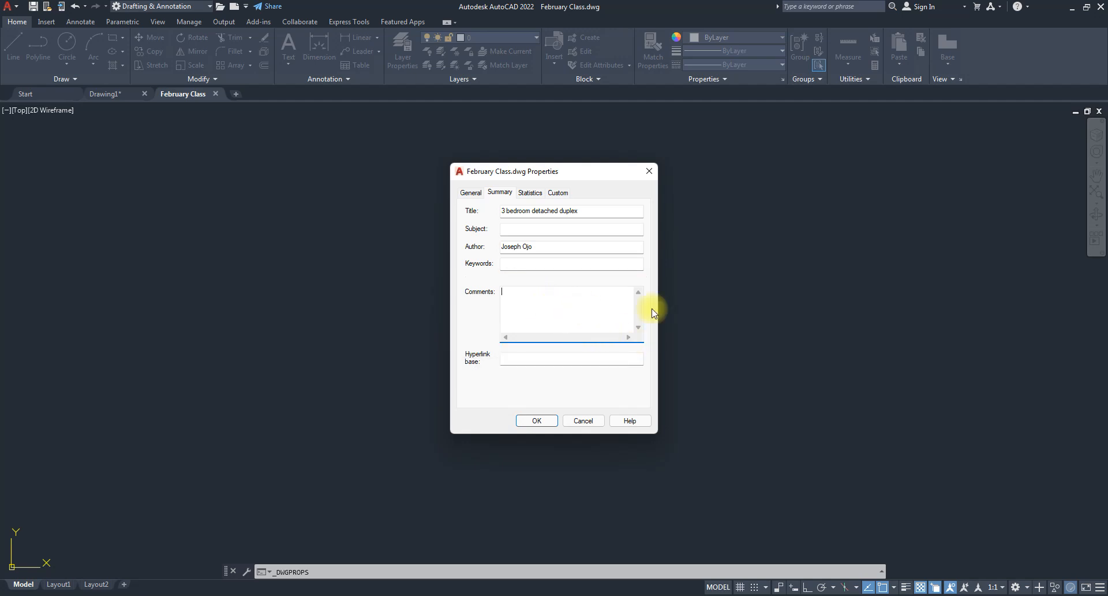
- Examine the drawing's Statistics and Custom information, and look over the General and Summary information again
click(531, 195)
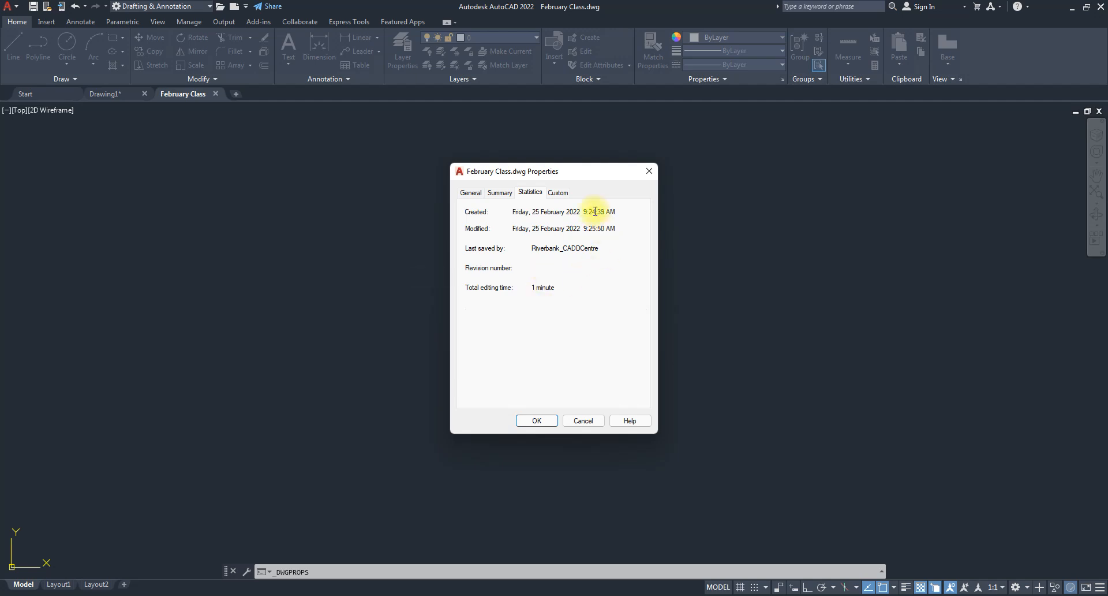
click(559, 195)
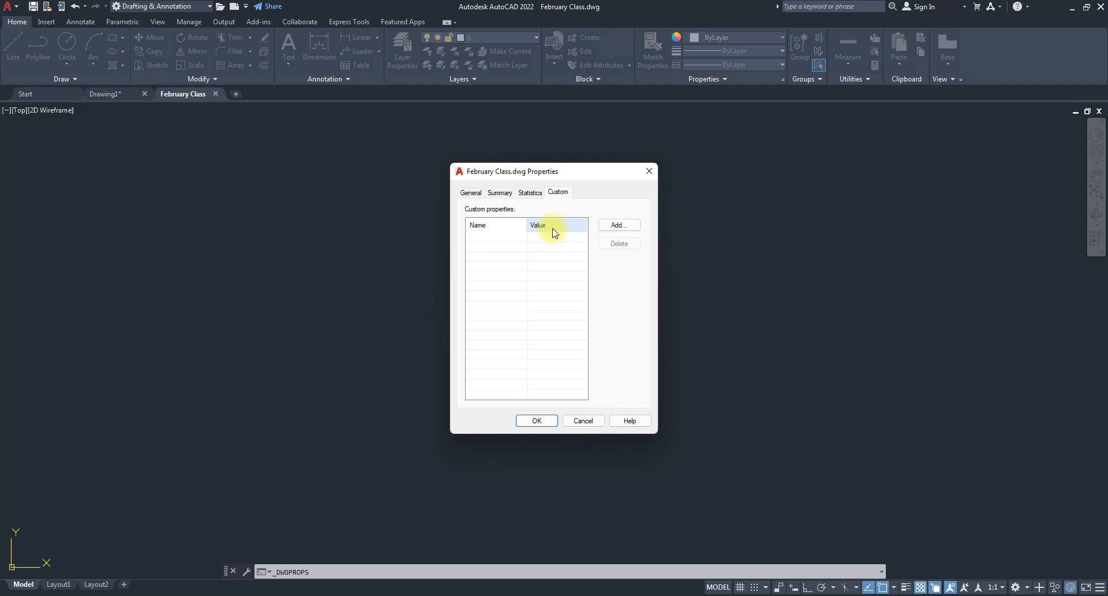
click(500, 192)
click(469, 193)
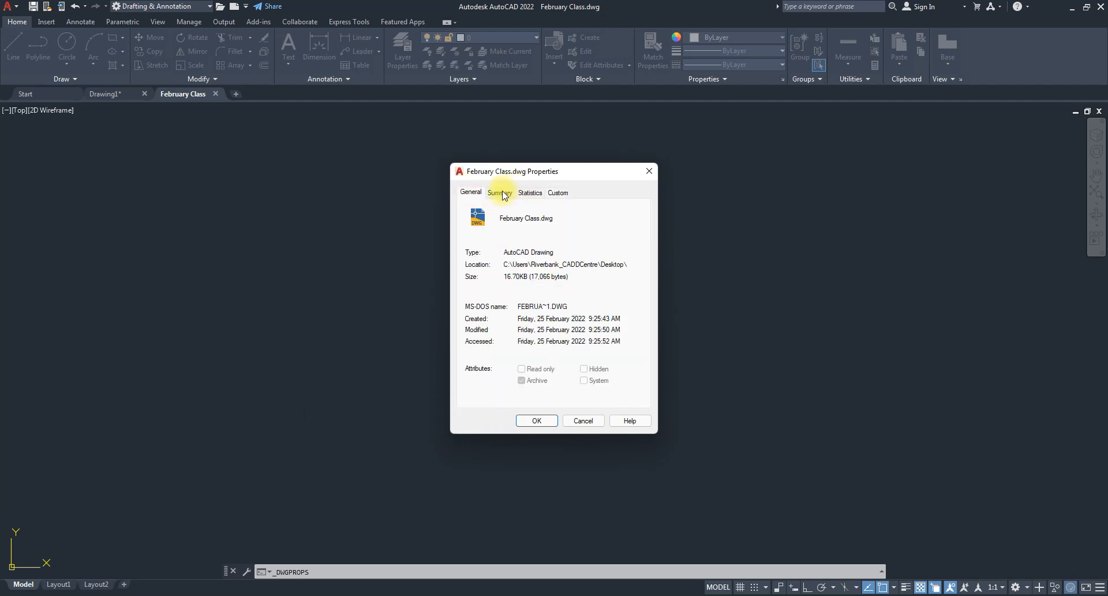
click(504, 195)
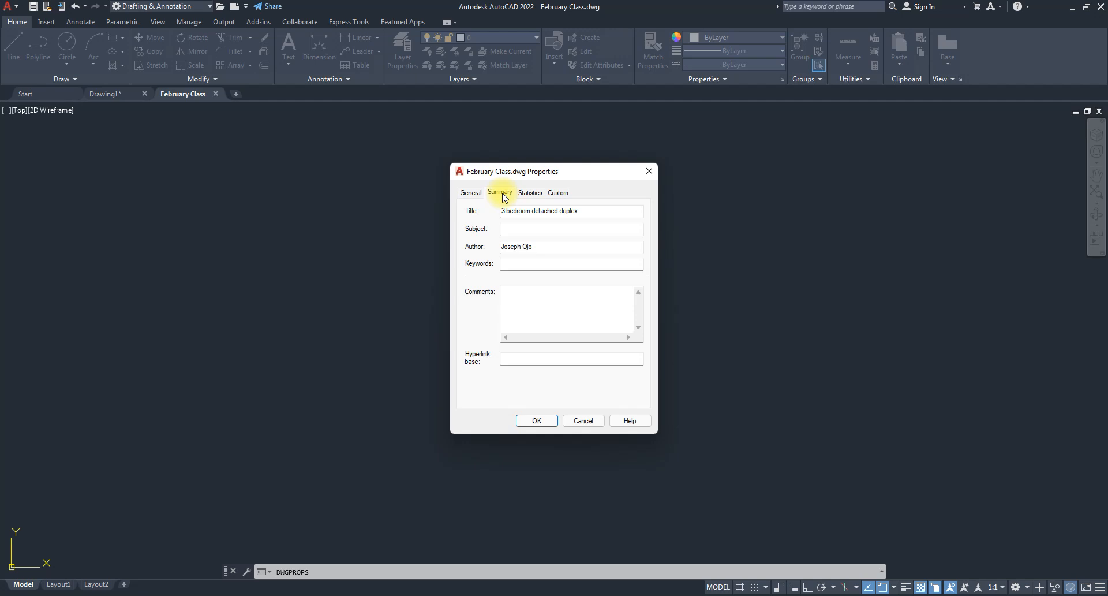
- Add a custom drawing property named Size of Stakeholders with the value 4
click(560, 194)
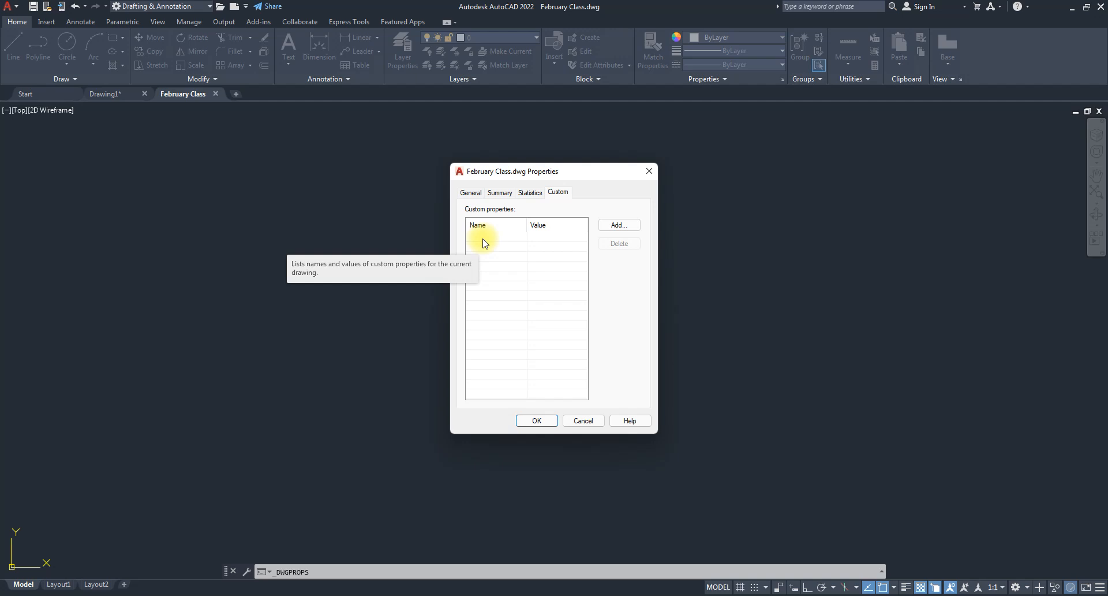
click(613, 229)
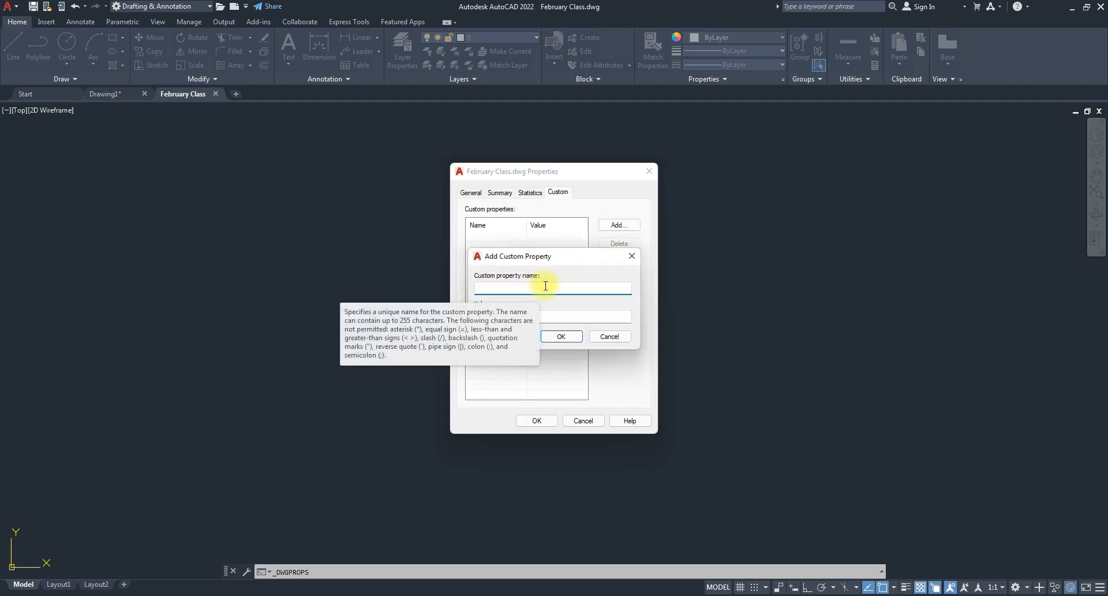
text(Numbe)
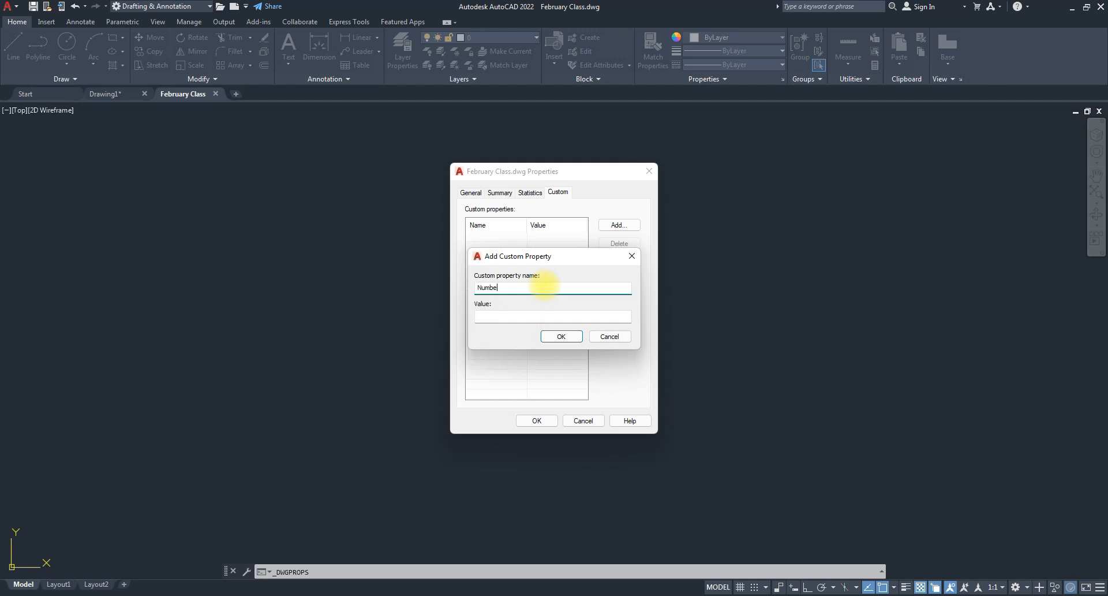
text(r o)
key(BackSpace)
key(BackSpace)
key(BackSpace)
key(BackSpace)
key(BackSpace)
key(BackSpace)
key(BackSpace)
text(Size of Stakeholders)
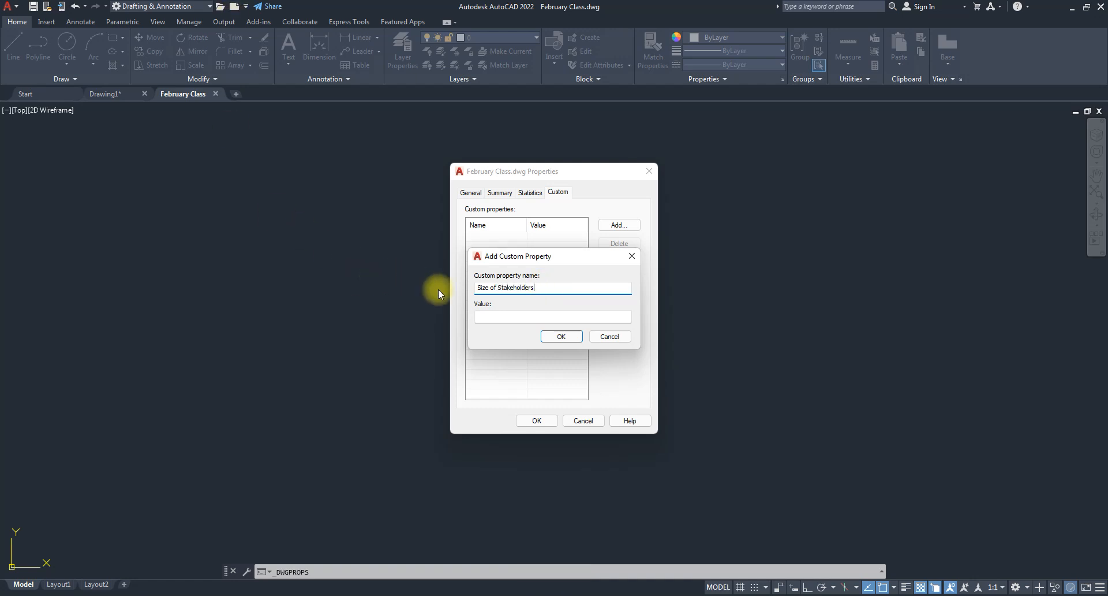
click(495, 317)
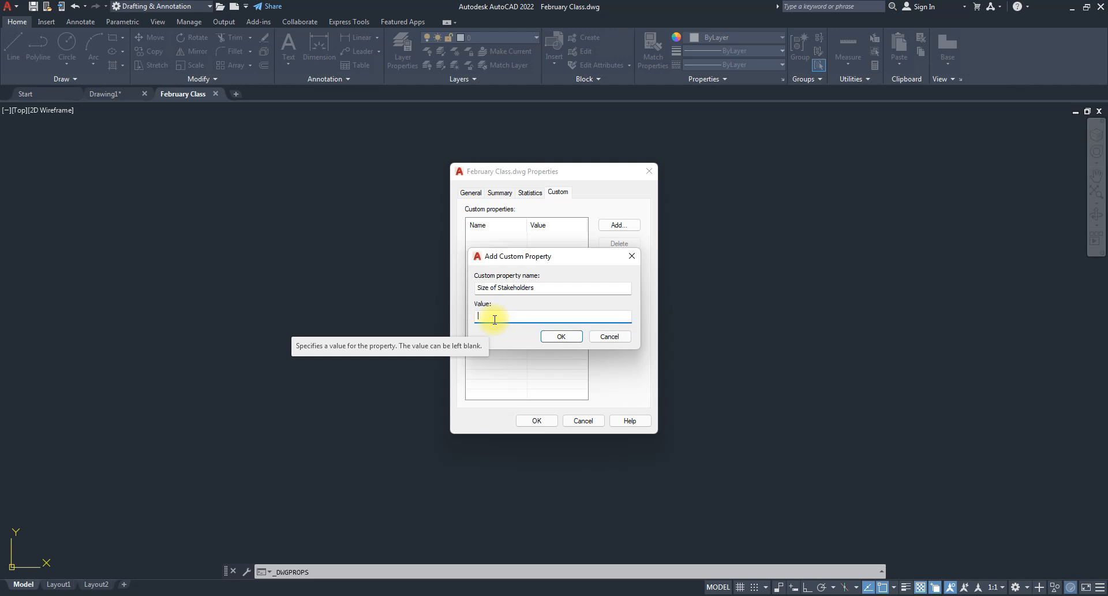
text(4)
click(558, 339)
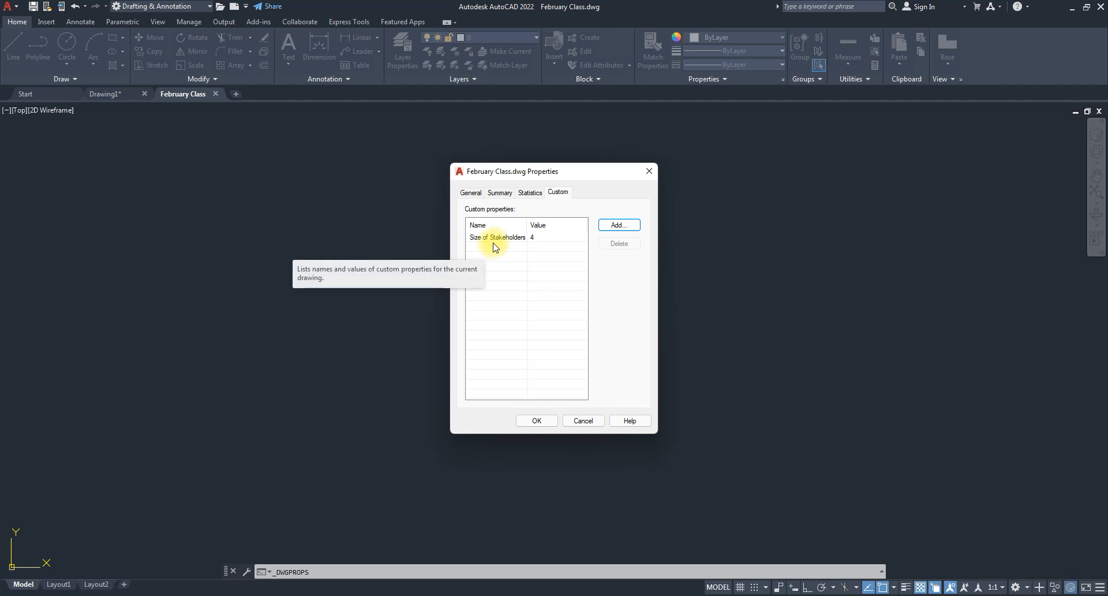
- Add a trial custom property named jdsf ei with the value fkjgguj, and delete it again
click(619, 226)
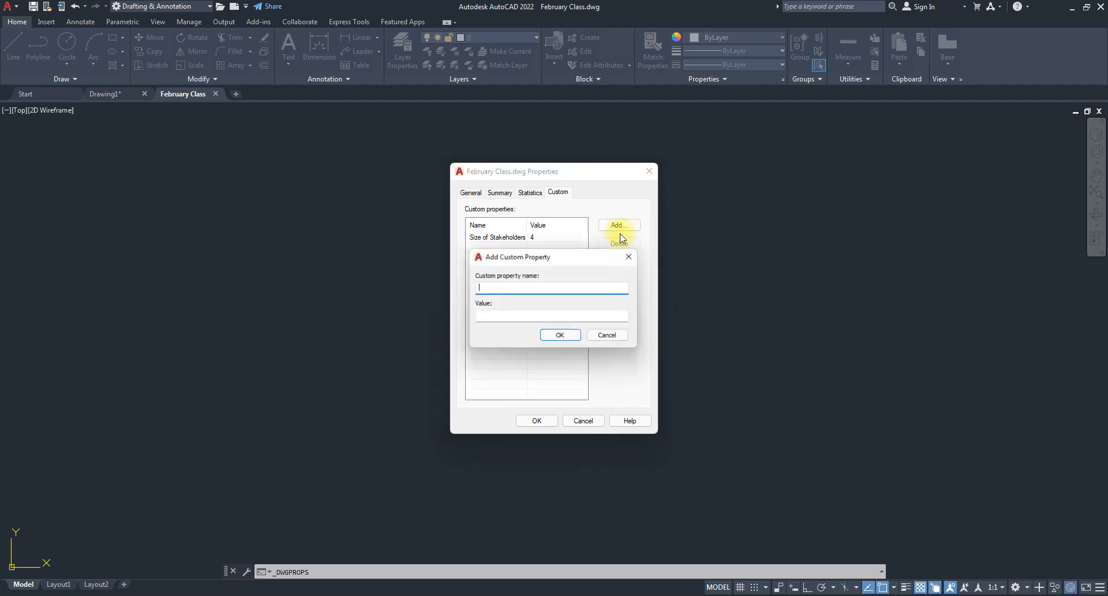
text(jdsf ei)
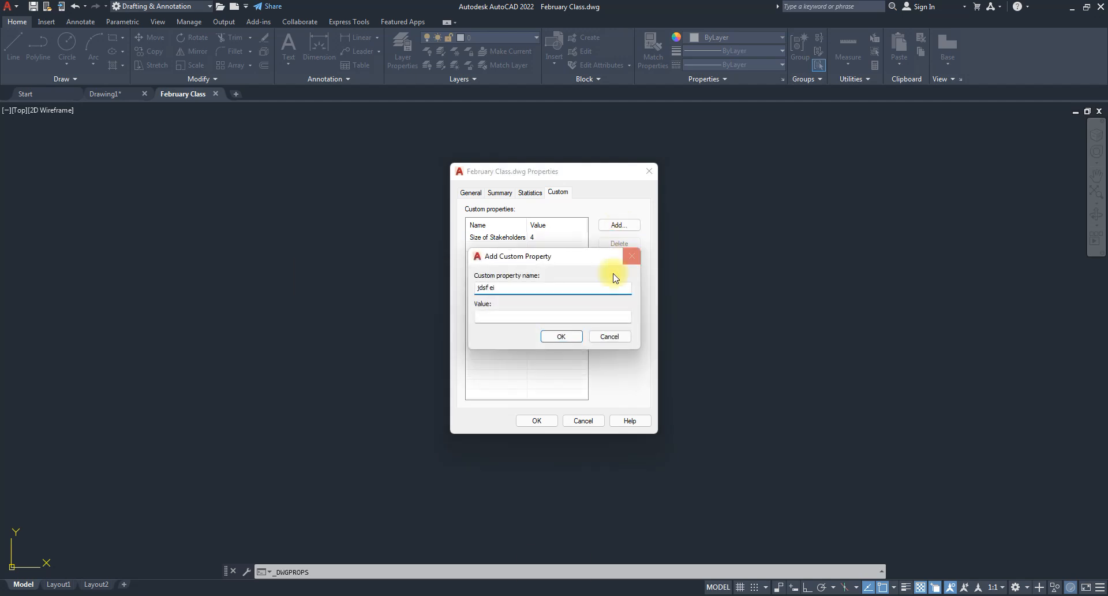
click(530, 315)
text(fkjgguj)
click(563, 337)
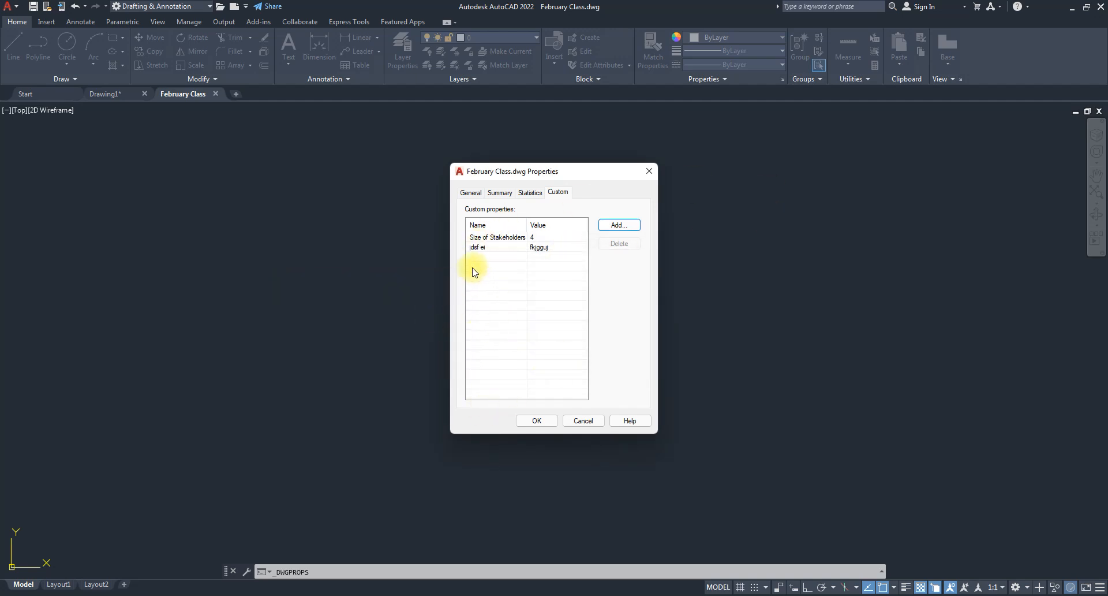
click(478, 249)
click(620, 243)
- Look over the drawing's statistics and general properties, and accept the changes to the drawing properties
click(528, 193)
click(470, 192)
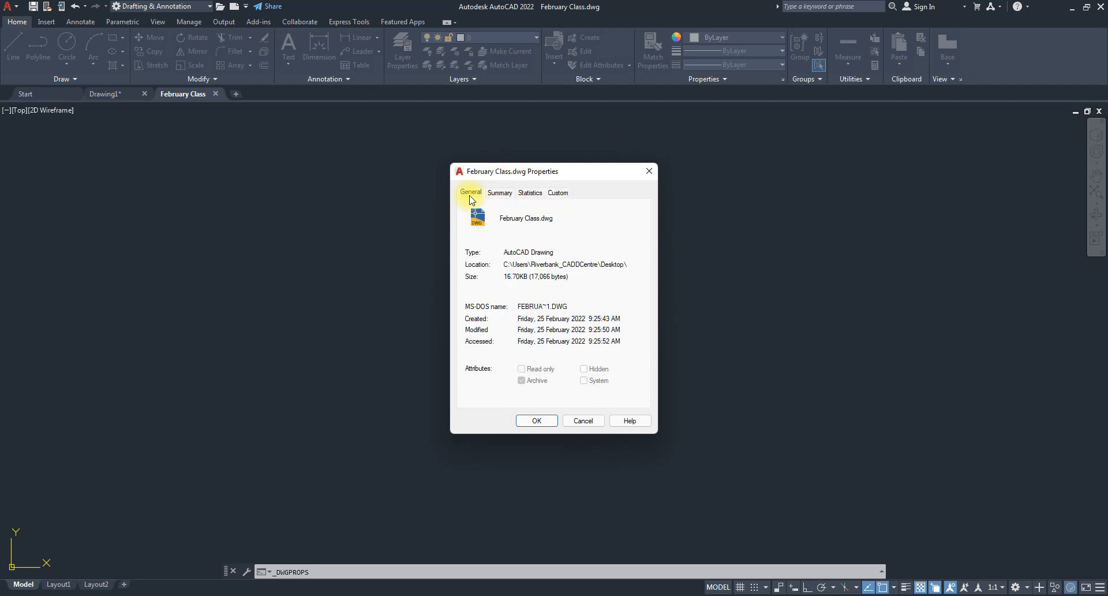
click(536, 420)
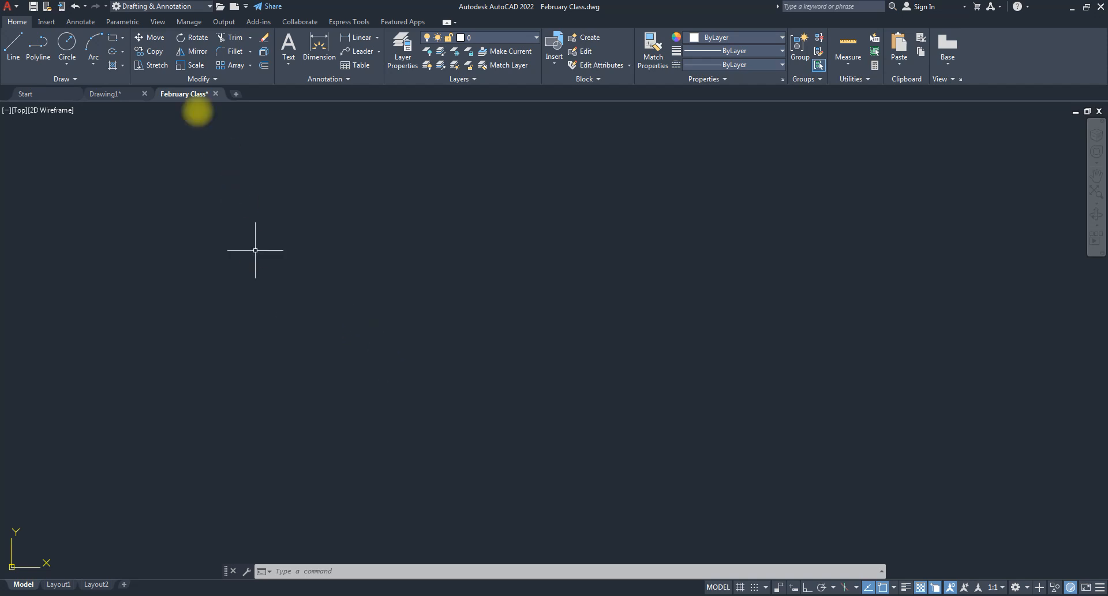
- Open the Units settings among the drawing utilities, look at the length, angle and insertion scale options, and close them
click(15, 9)
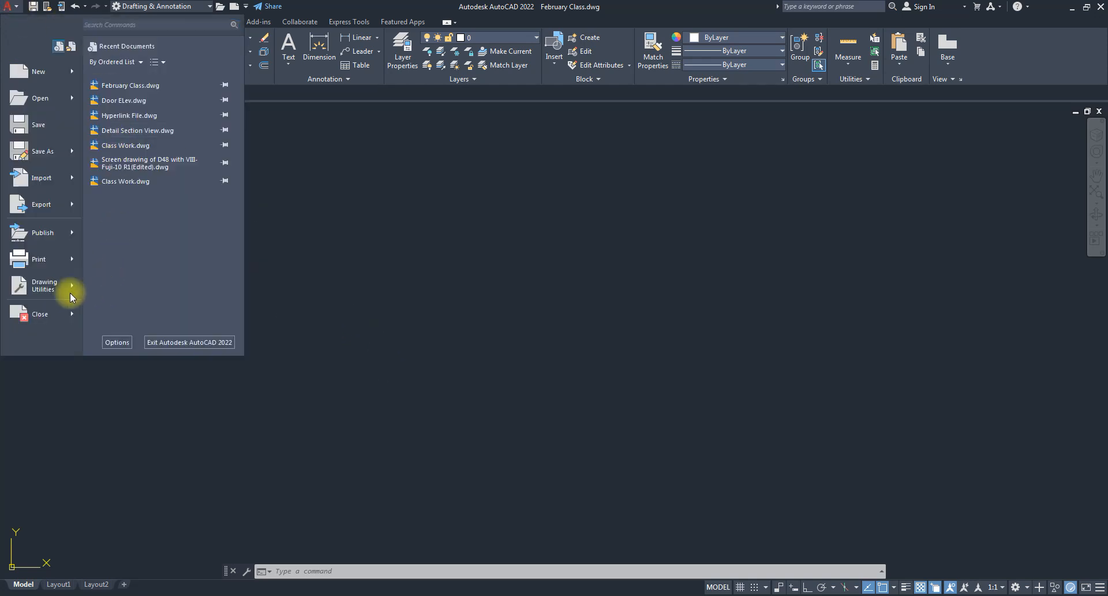
mouse_move(76, 288)
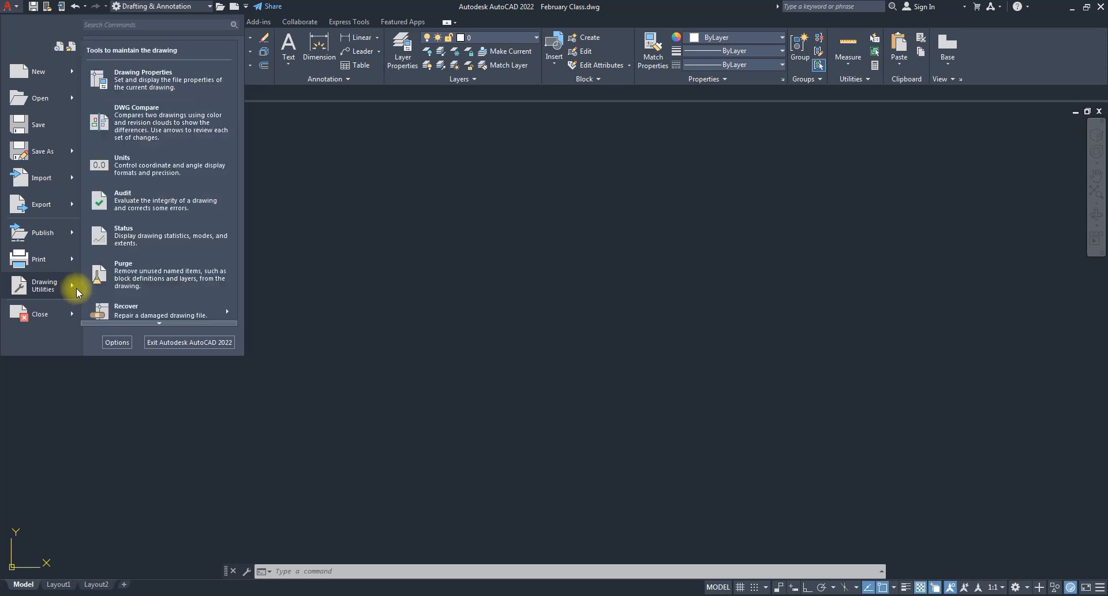
click(113, 168)
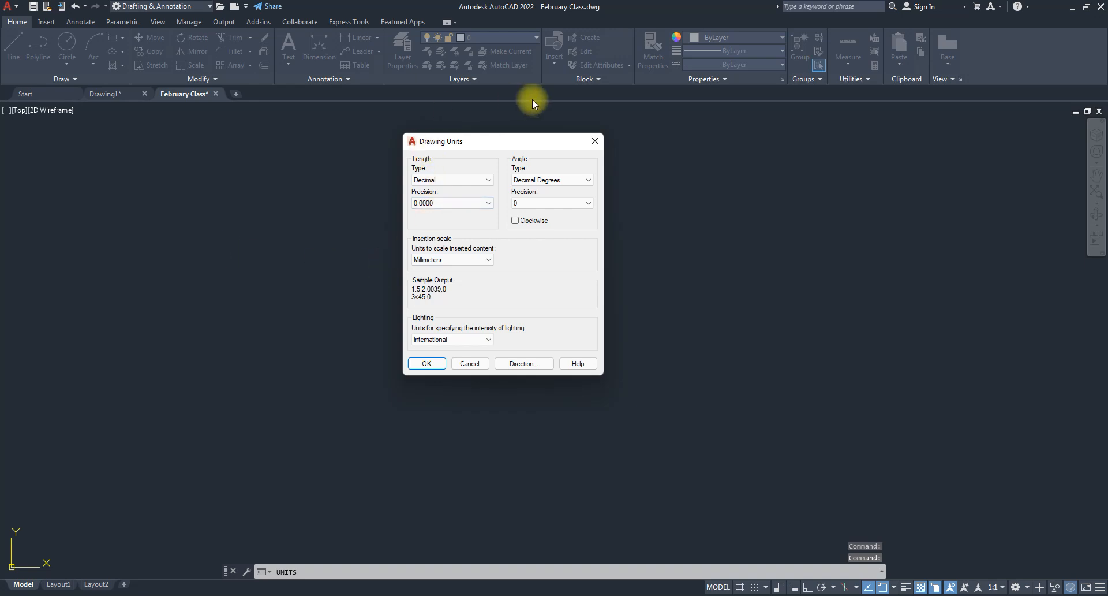
click(595, 141)
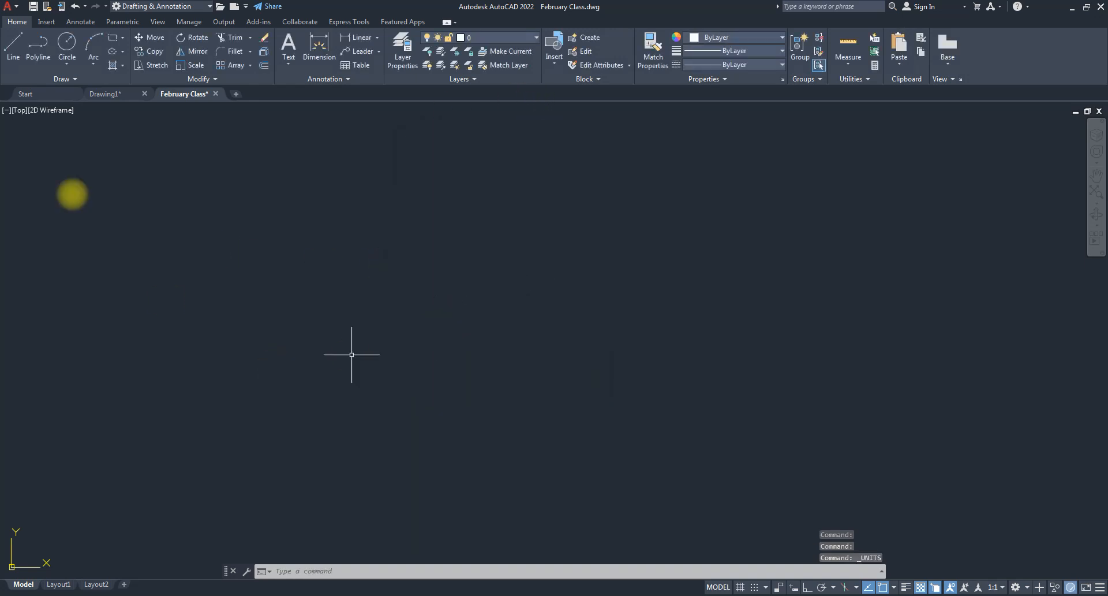
- Reopen the drawing units settings with the UN command, examine them, and close them without making changes
click(10, 7)
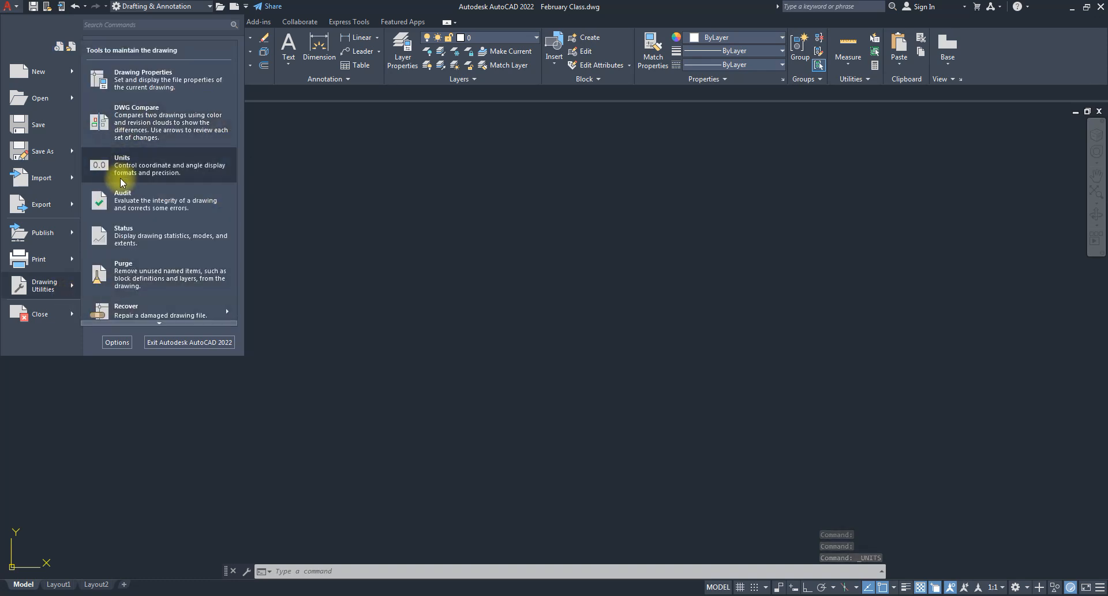
click(628, 263)
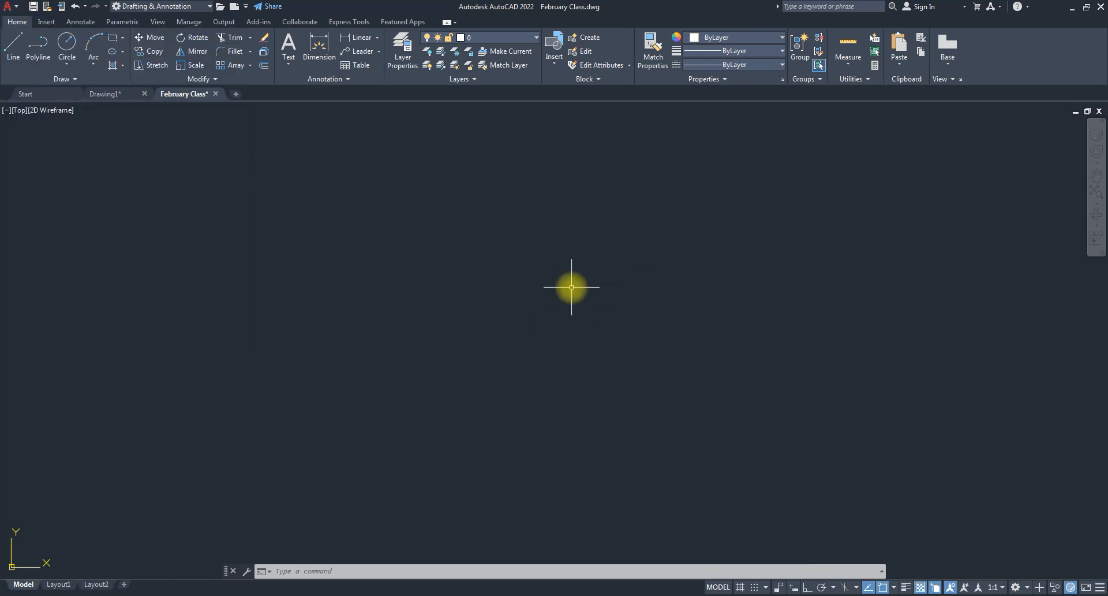
text(un)
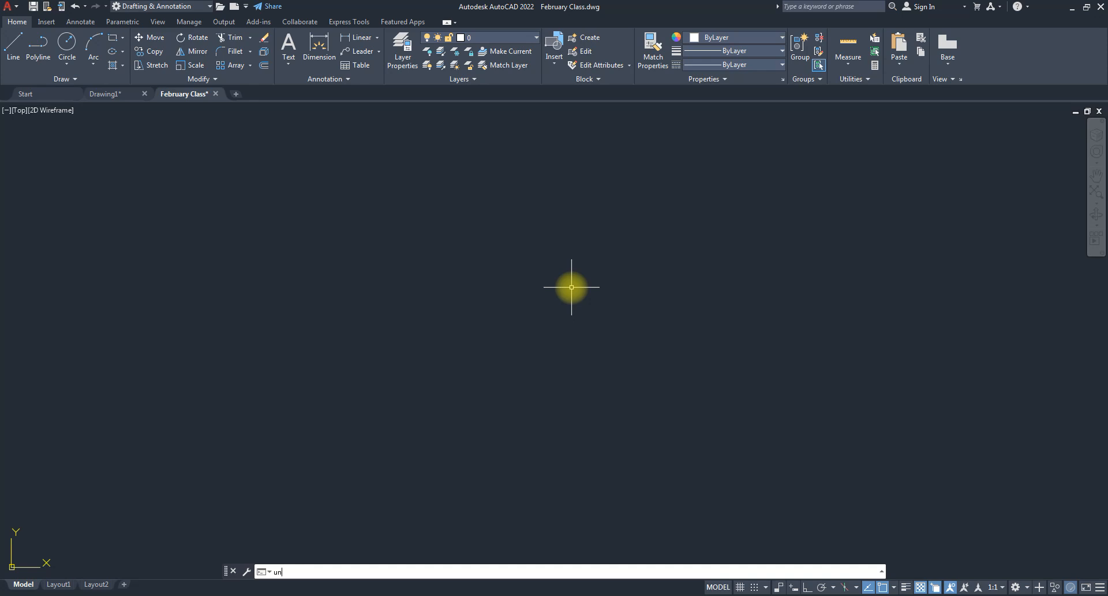
key(Return)
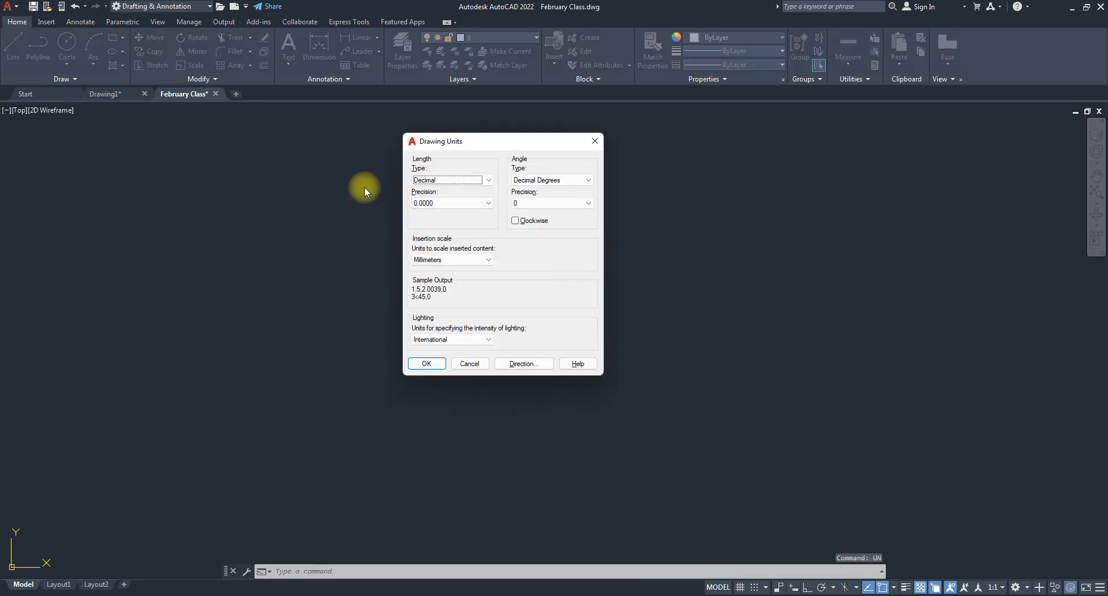
click(596, 141)
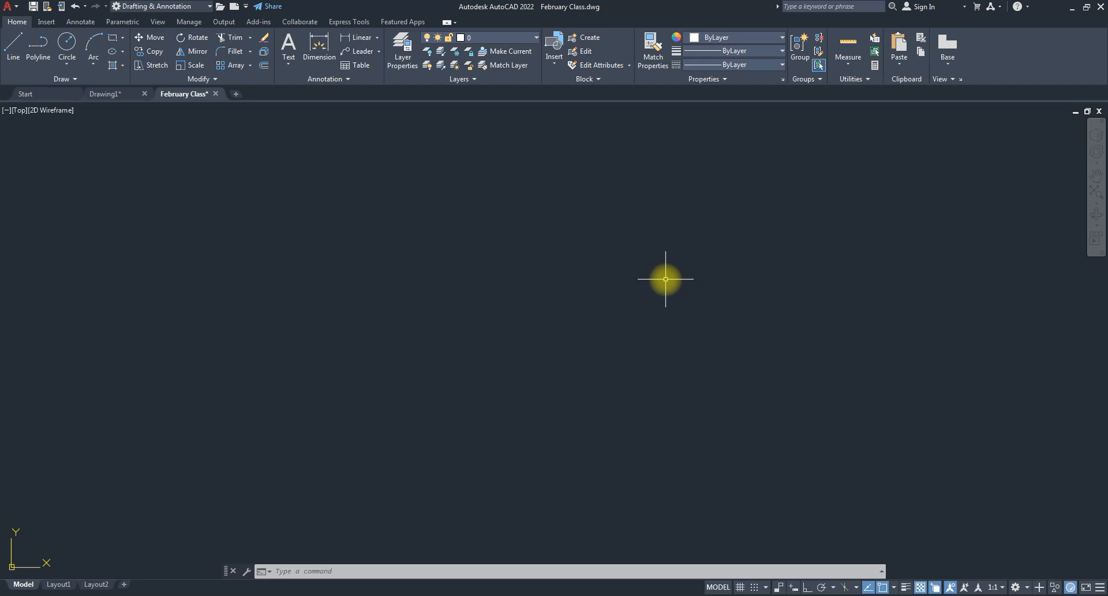
- Open the drawing units settings again with the UNITS command
text(unitu)
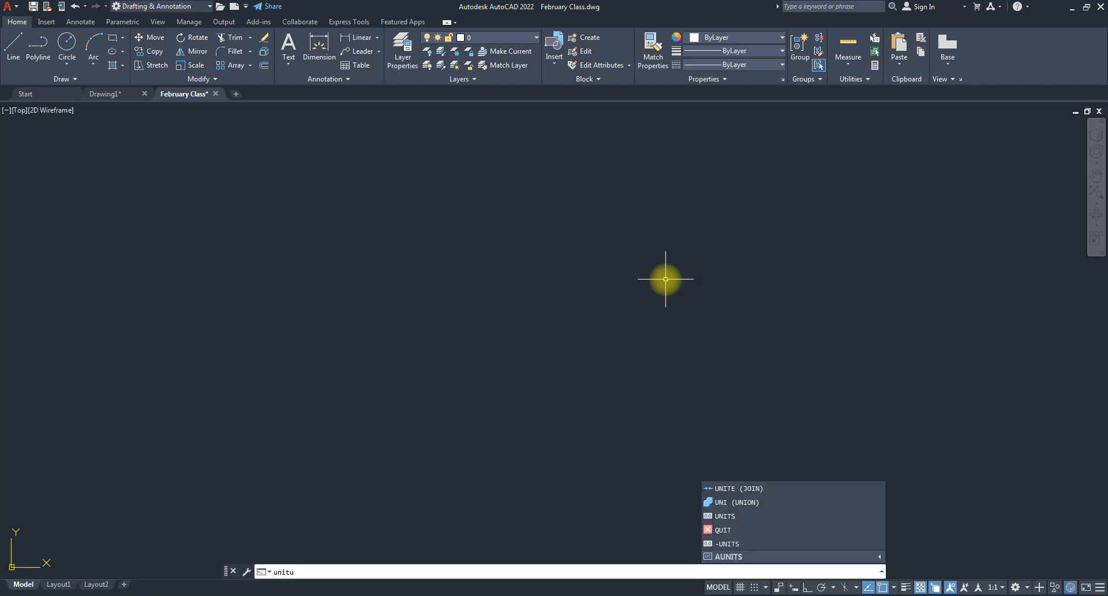
text(s)
key(Return)
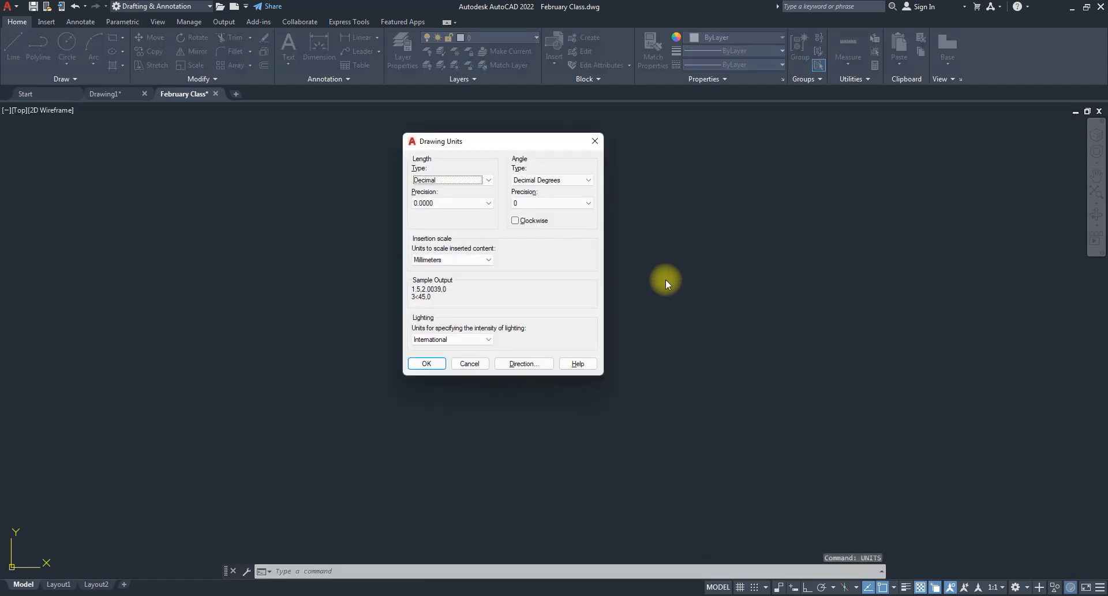
mouse_move(489, 145)
mouse_down()
mouse_move(390, 248)
mouse_move(437, 192)
mouse_move(452, 136)
mouse_up()
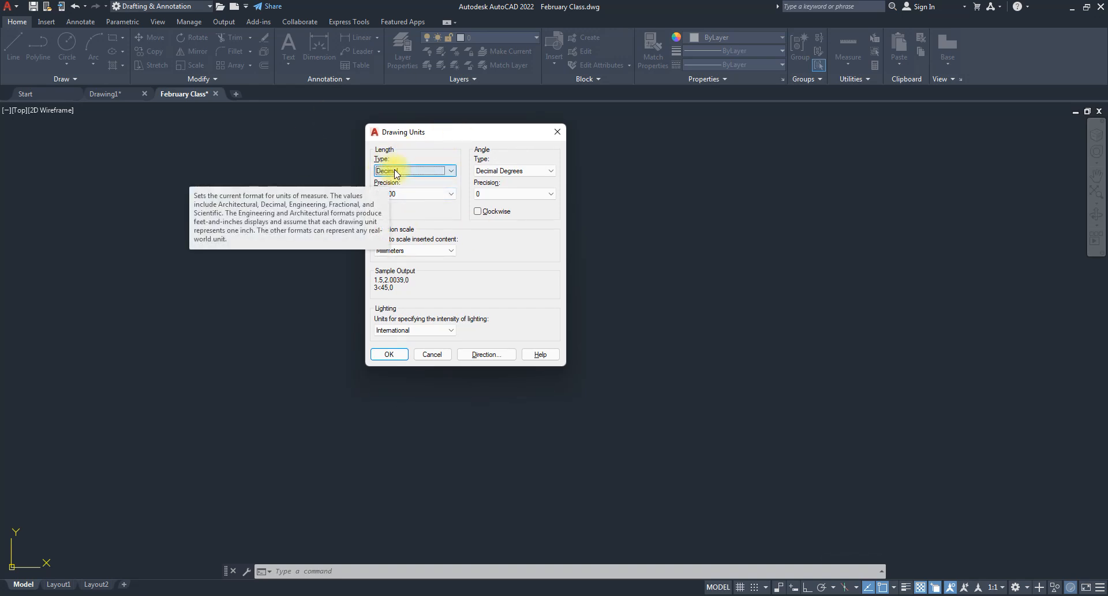
- Try the Architectural and Engineering length types, and return the length type to Decimal
click(426, 170)
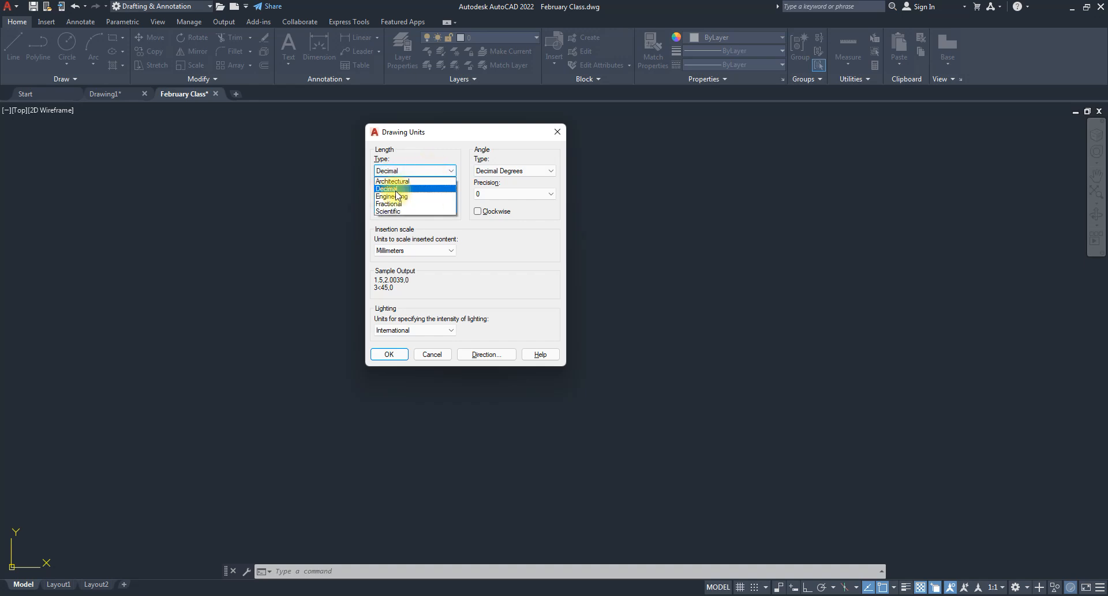
click(397, 180)
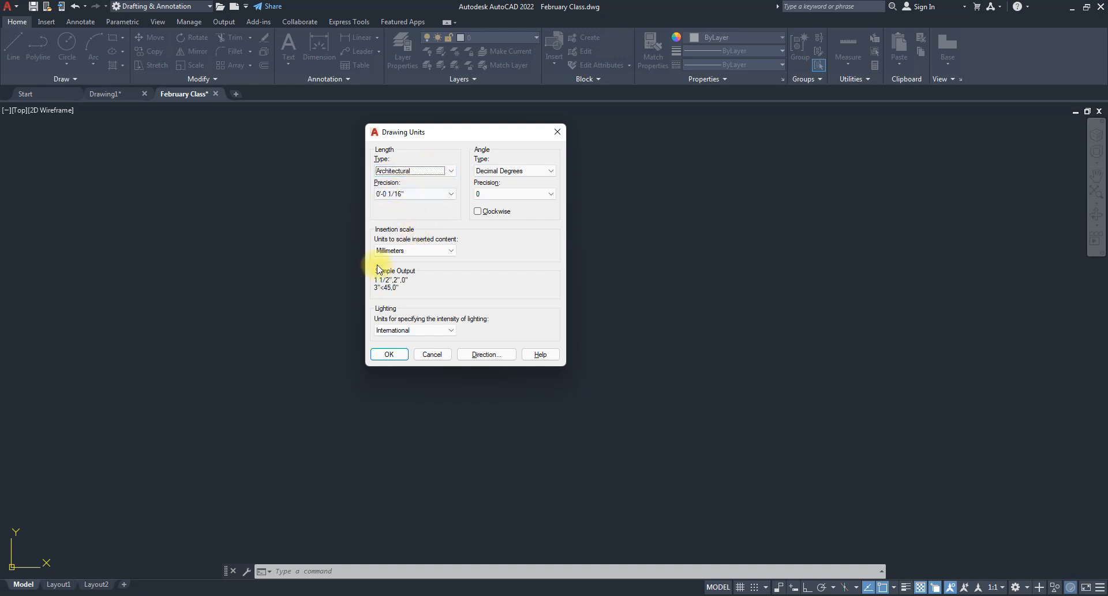
click(424, 170)
click(425, 196)
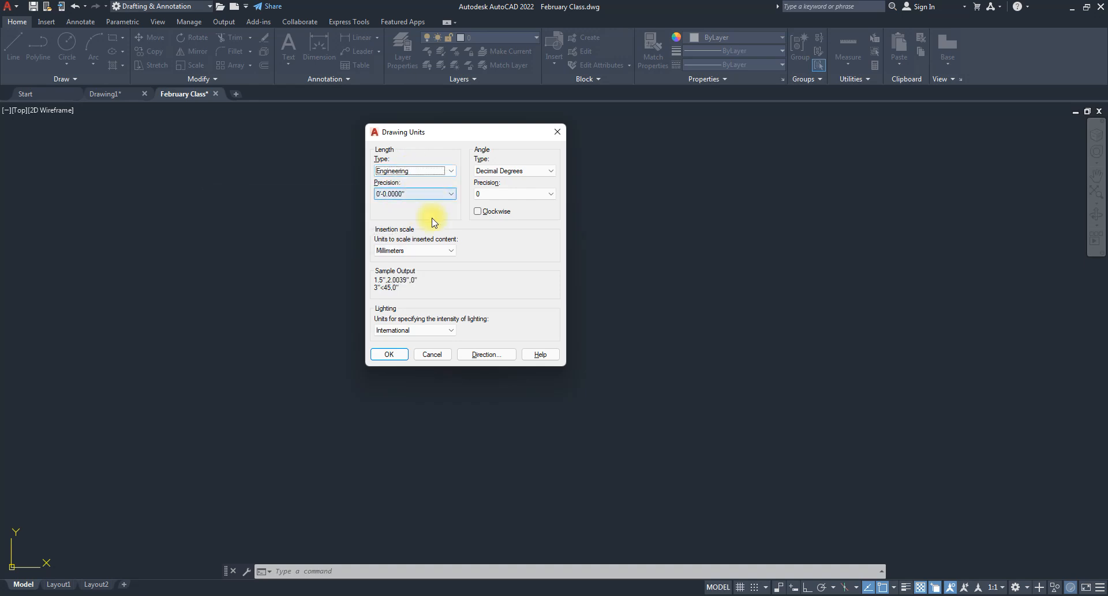
click(410, 171)
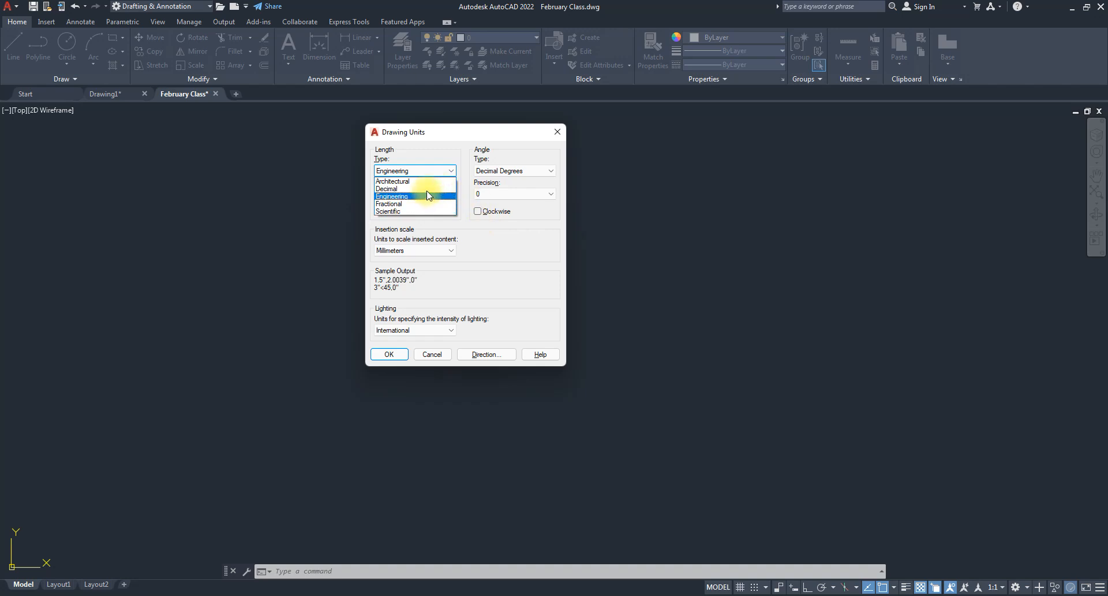
click(388, 191)
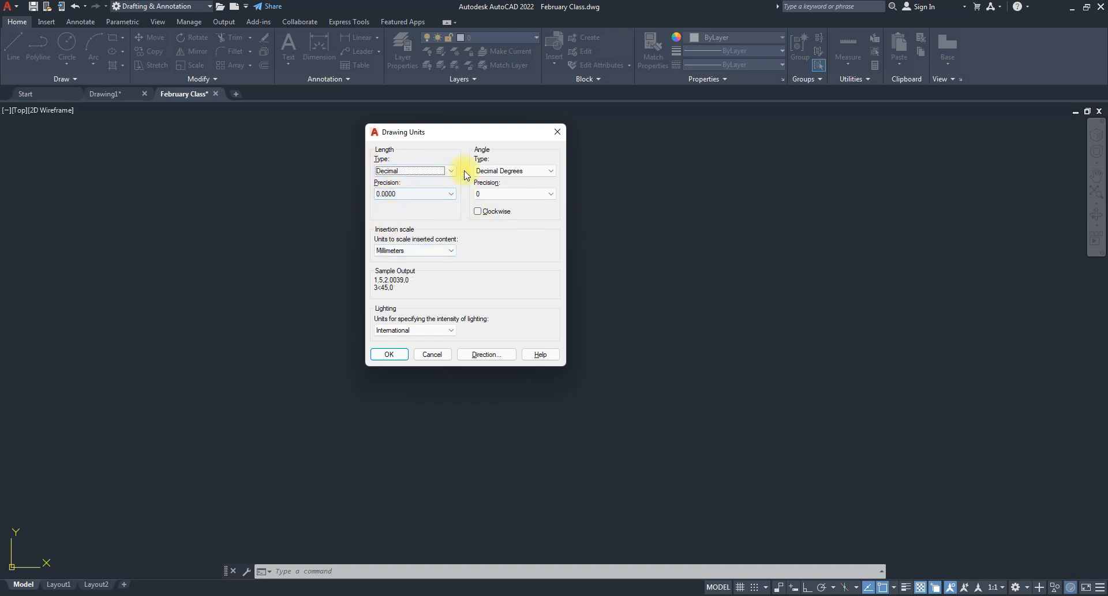
- Set the length precision to 0.00, and look through the angle precision options without changing them
click(402, 196)
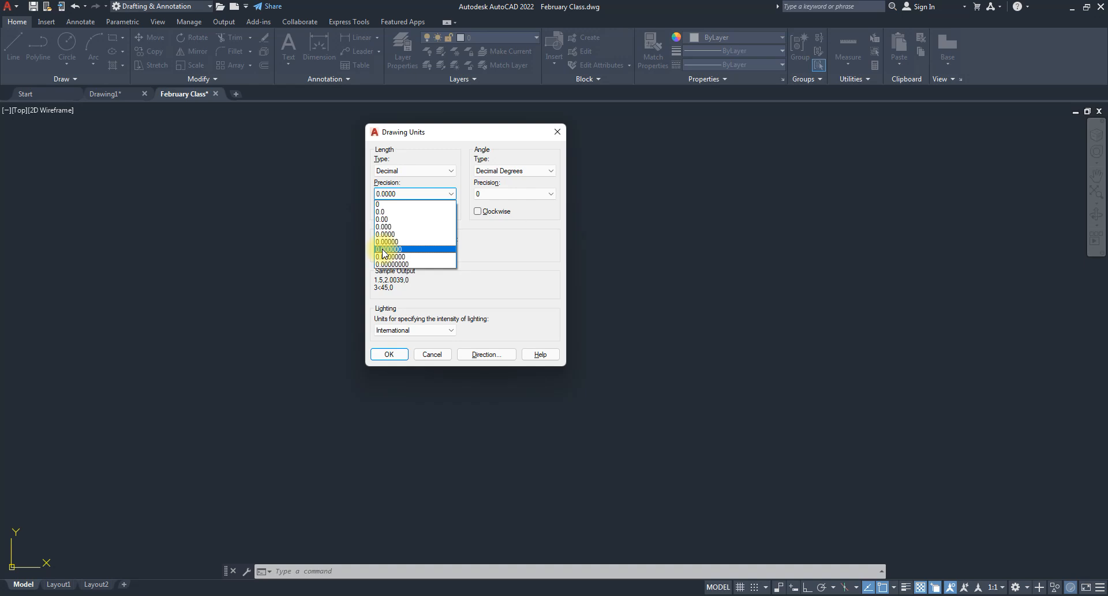
click(505, 244)
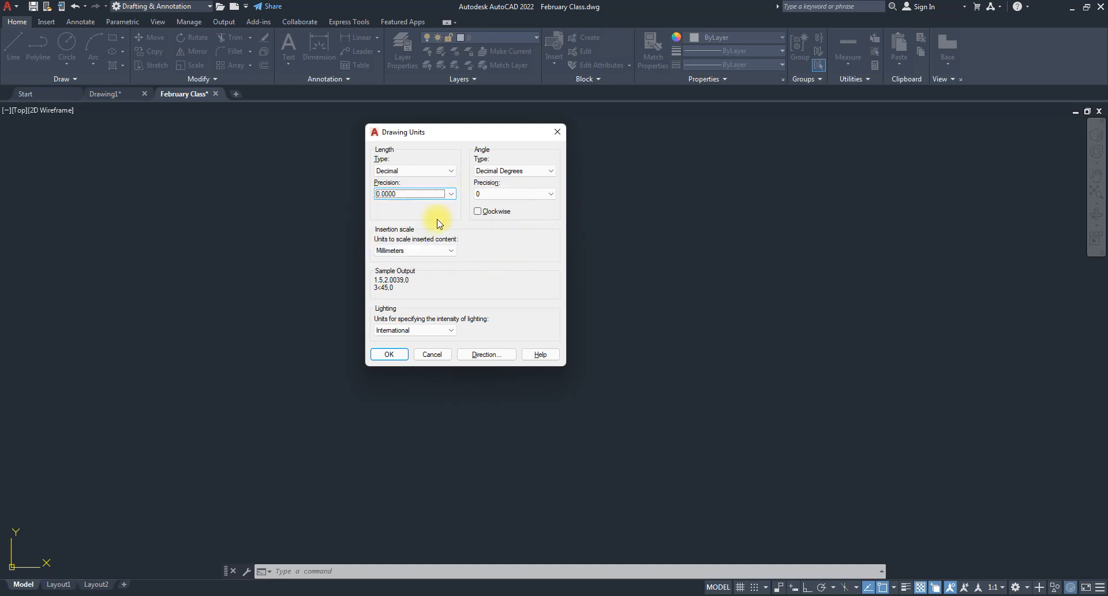
click(411, 193)
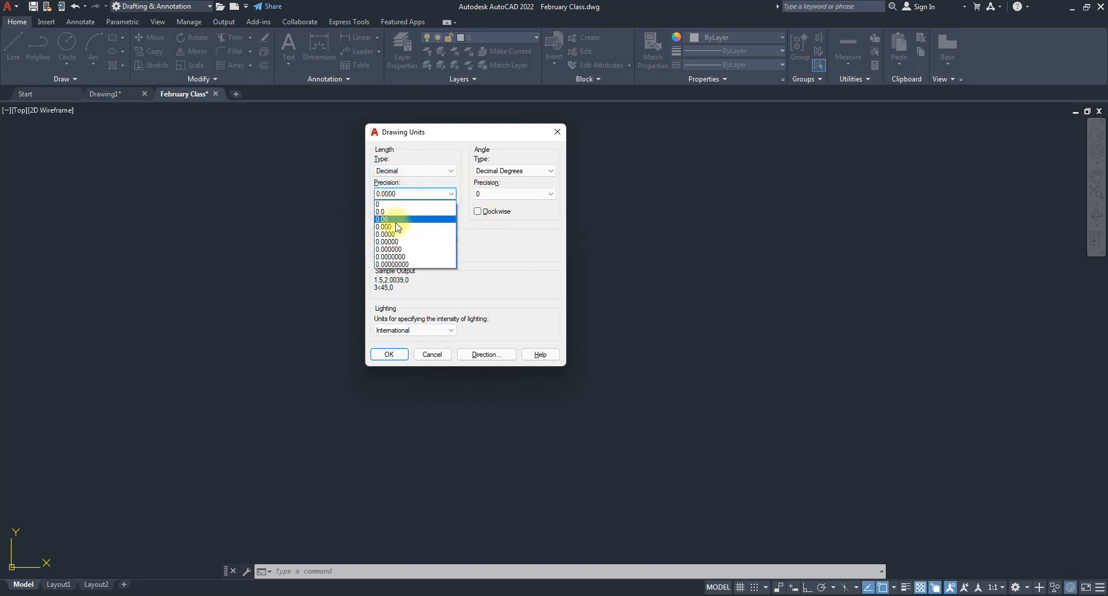
click(384, 217)
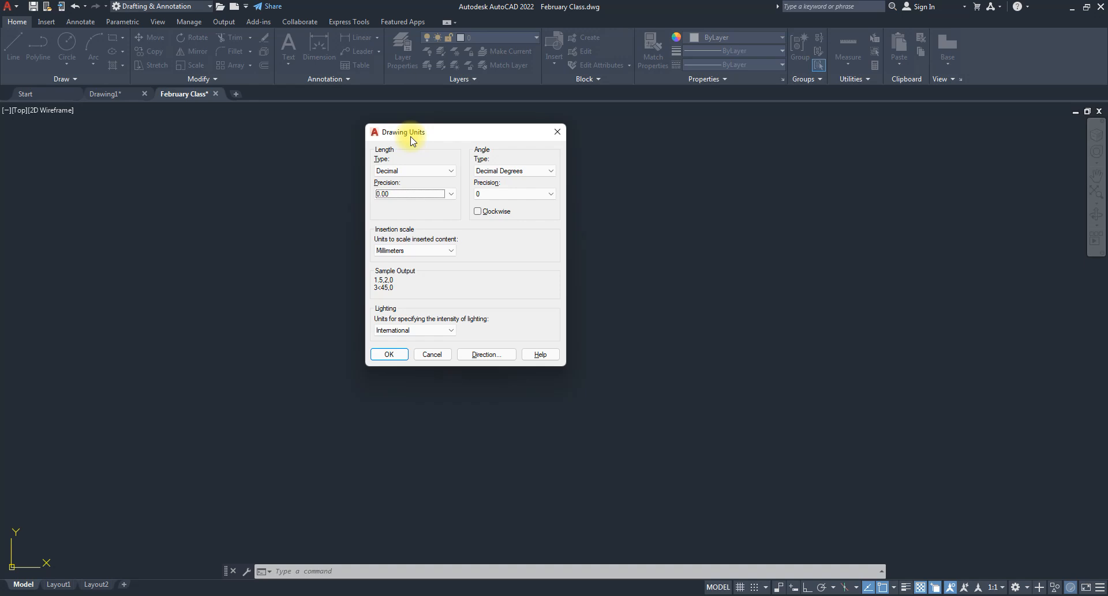
click(515, 196)
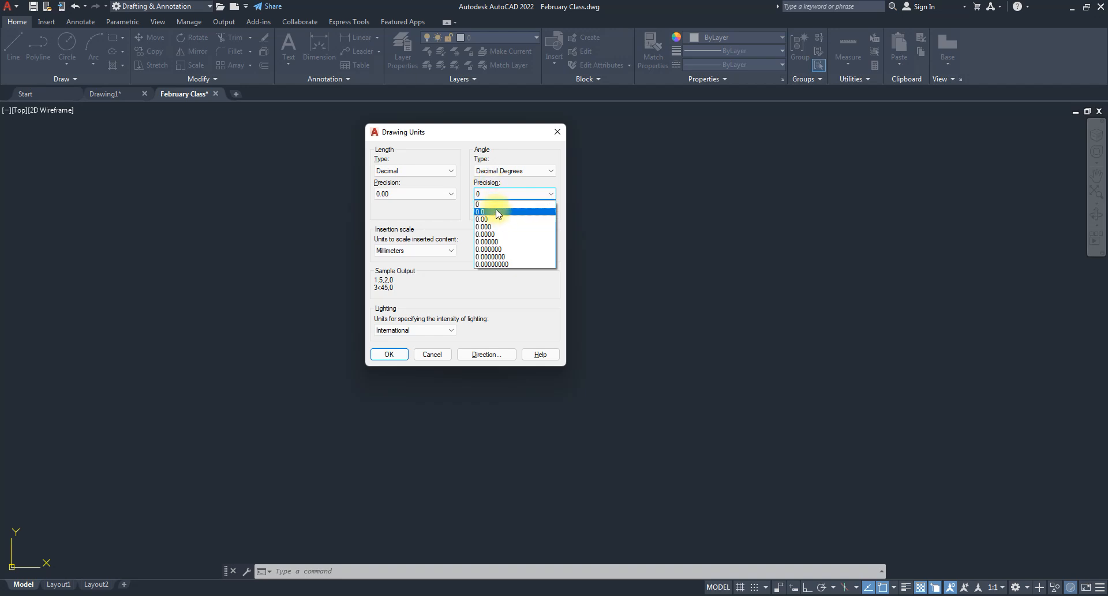
click(444, 137)
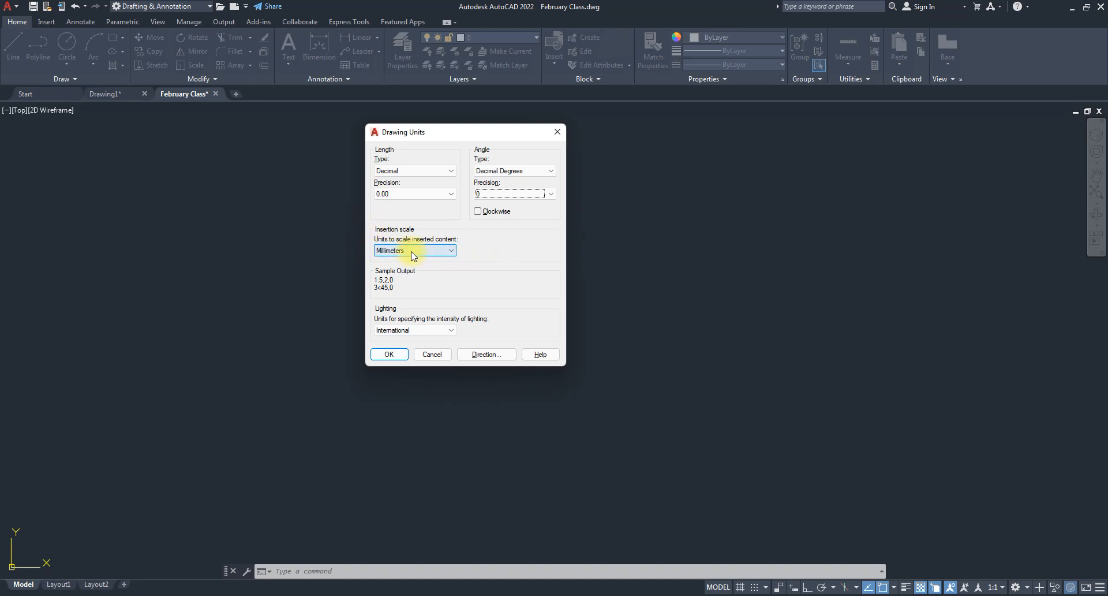
- Try Centimeters as the insertion scale unit, and return it to Millimeters
click(437, 250)
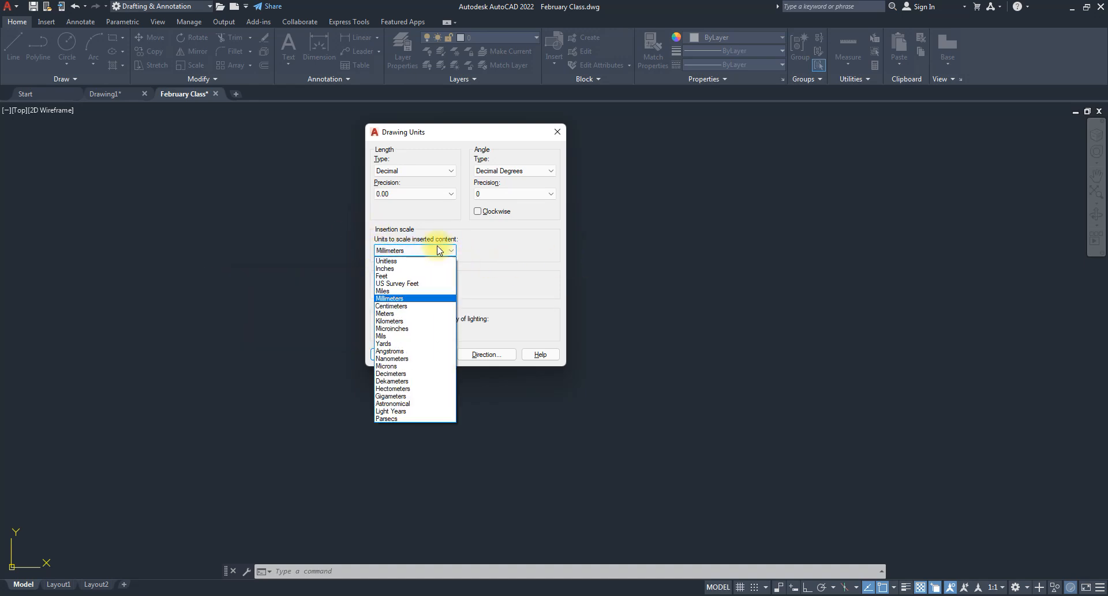
click(388, 306)
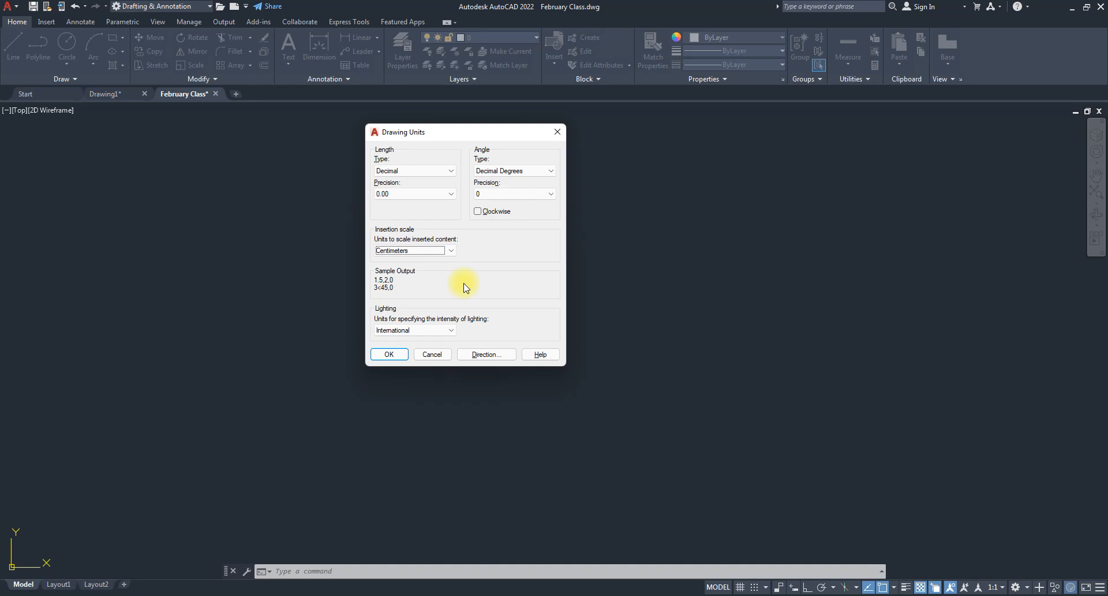
click(396, 250)
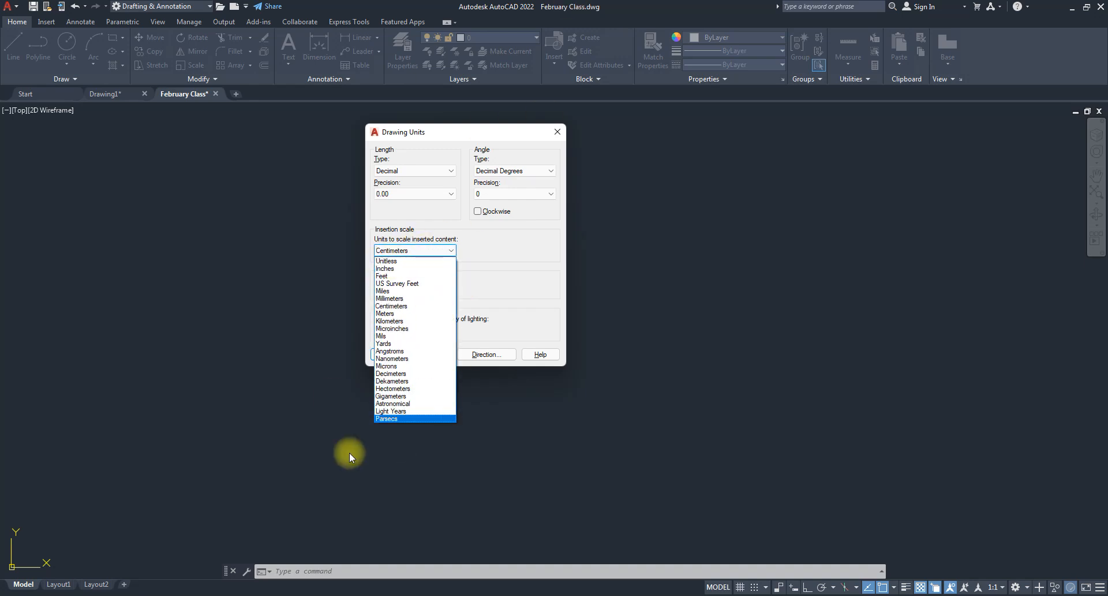
click(415, 298)
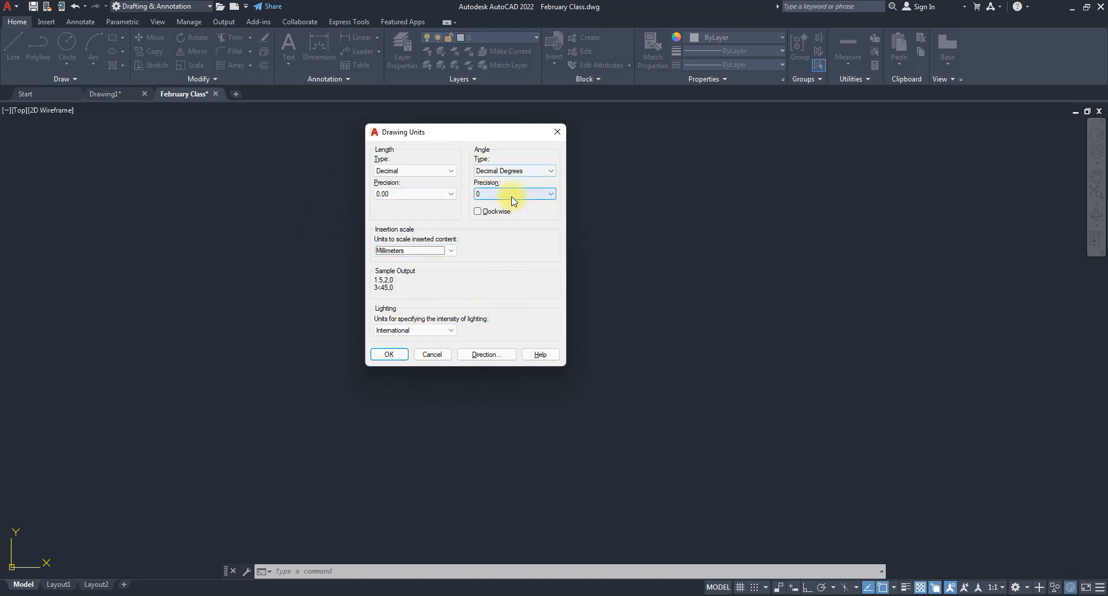
- Try clockwise angle measurement, and try North as the base angle direction
click(484, 213)
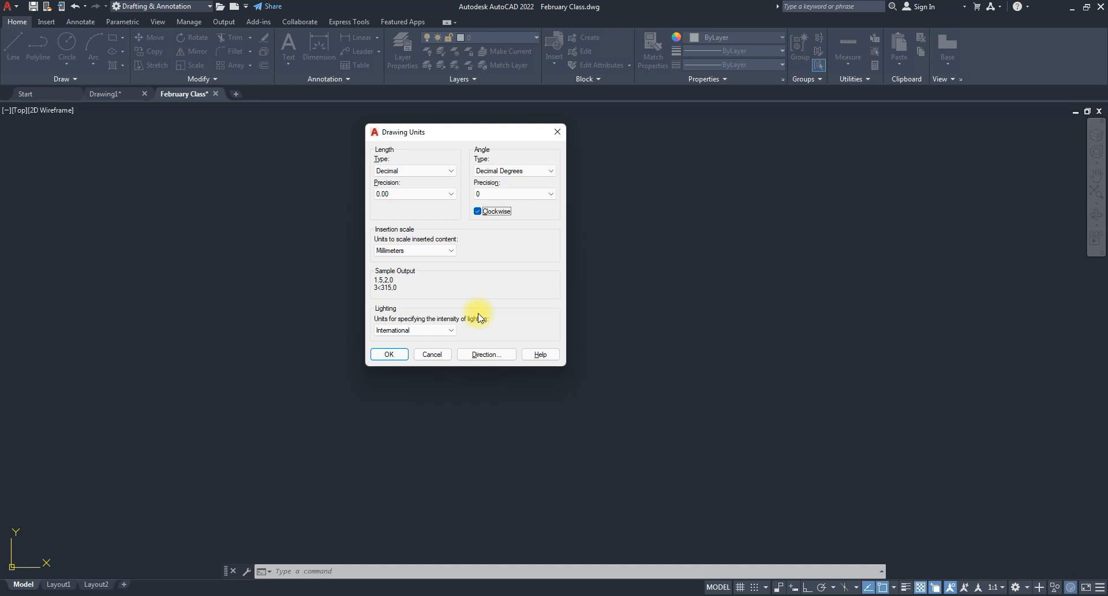
click(479, 211)
click(483, 353)
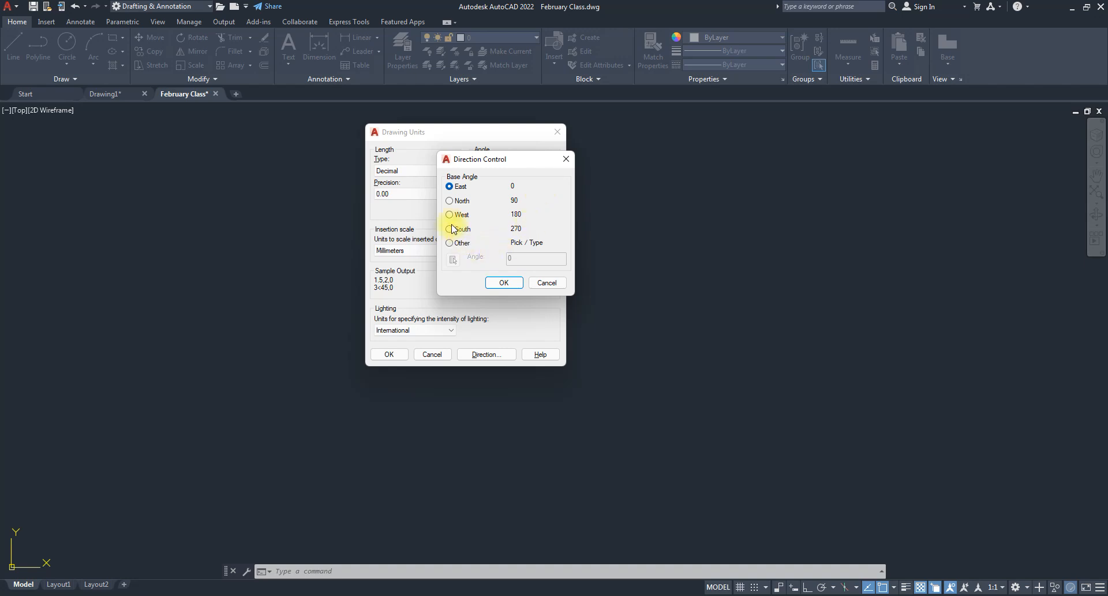
click(450, 201)
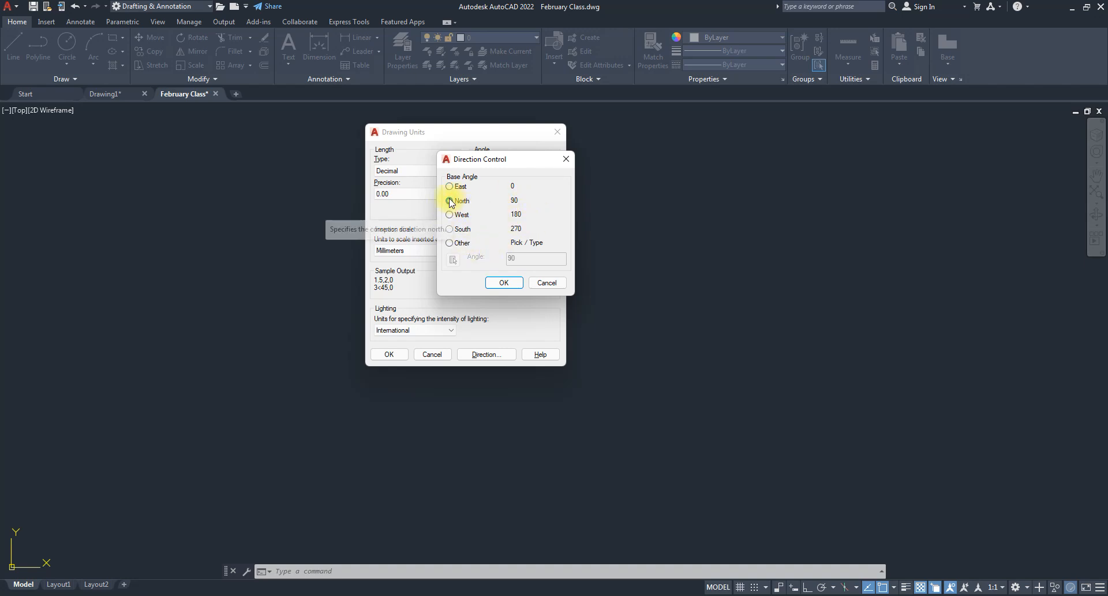
click(503, 282)
click(505, 214)
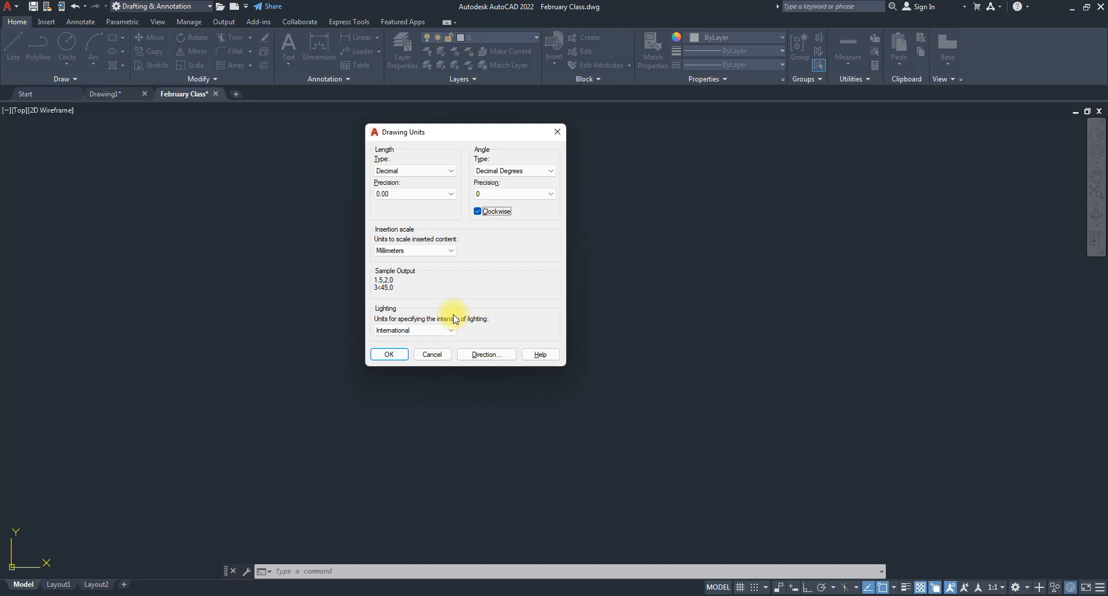
- Turn off clockwise angle measurement, set the base angle back to East, and accept the drawing units
click(477, 211)
click(478, 354)
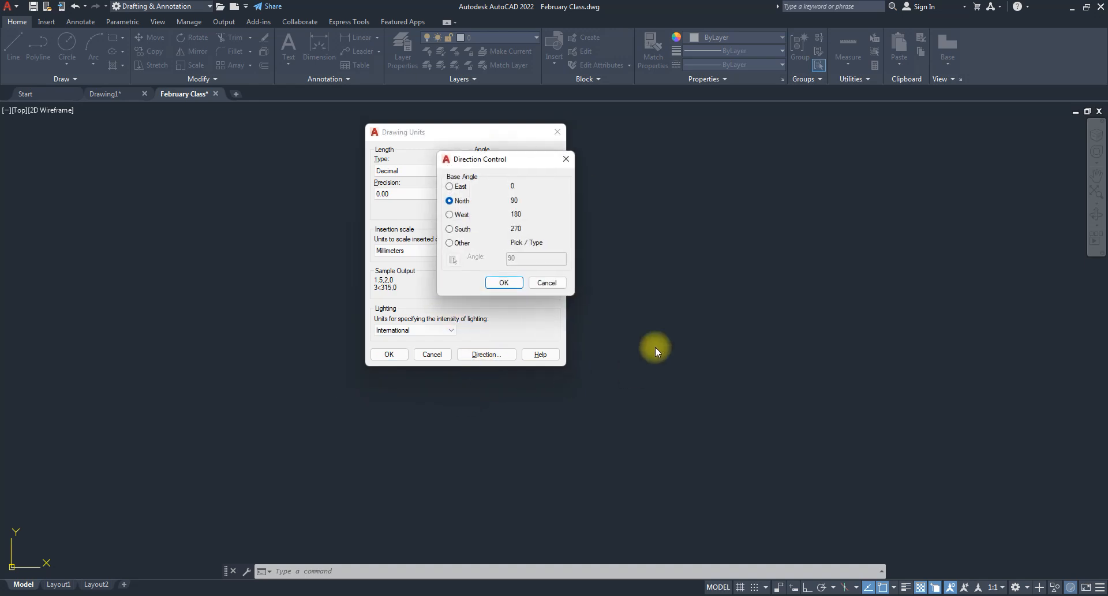
click(496, 284)
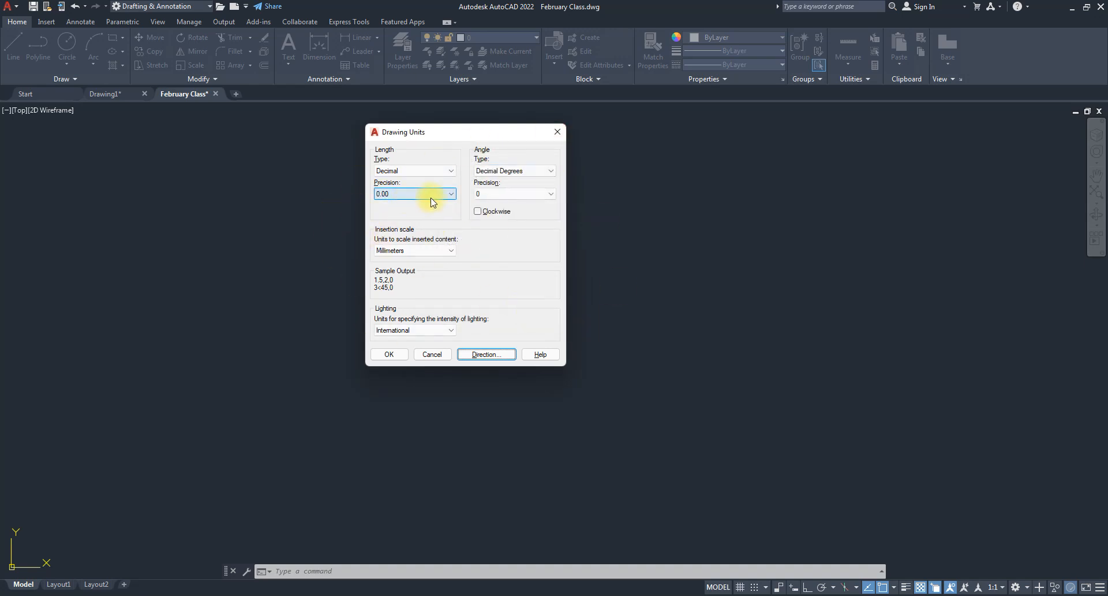
click(389, 355)
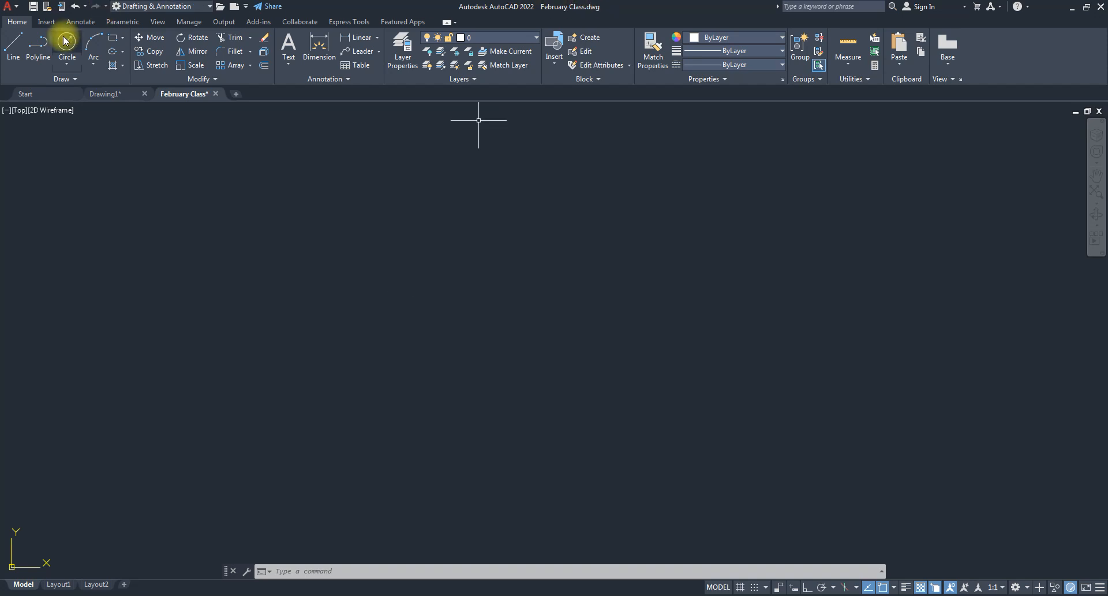
- Open the program options, look over the display settings, and close them without changes
click(14, 7)
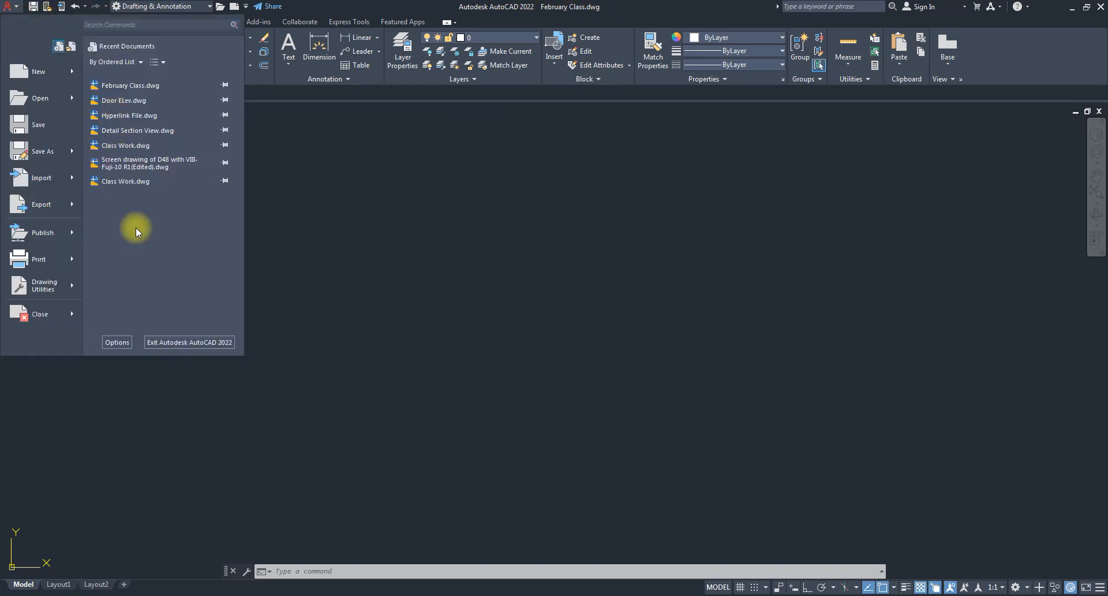
click(116, 342)
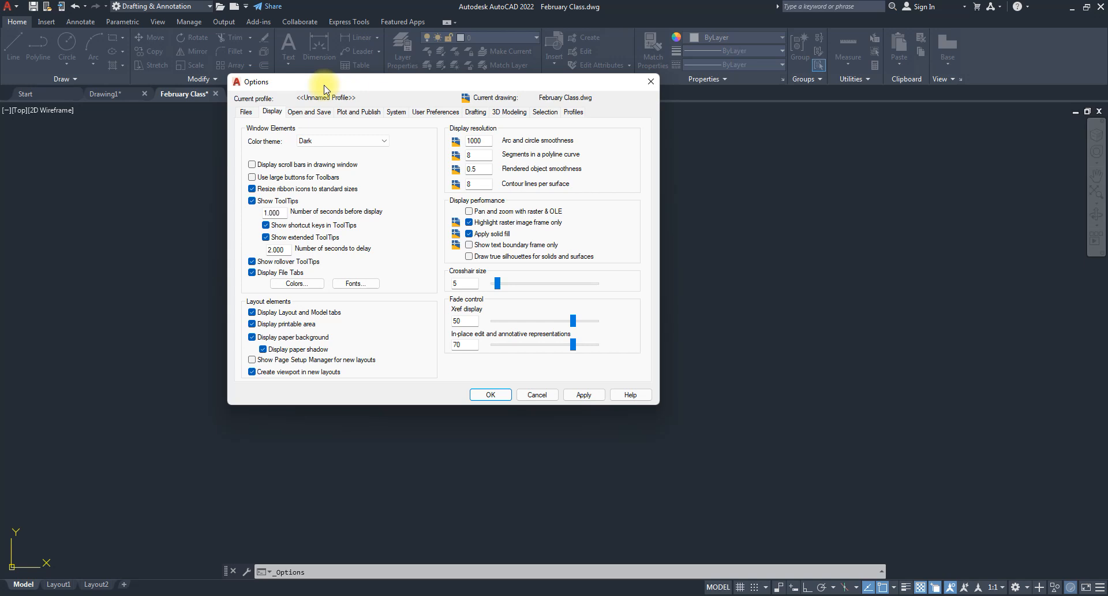
click(648, 82)
- Reopen the program options and look through the file search paths and locations
click(9, 7)
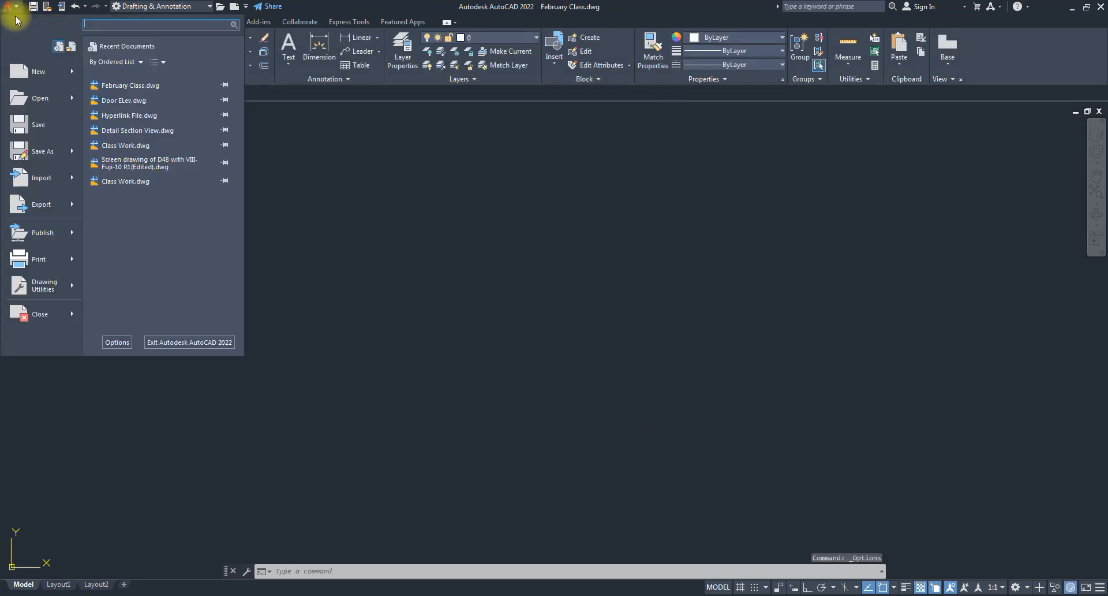
click(123, 345)
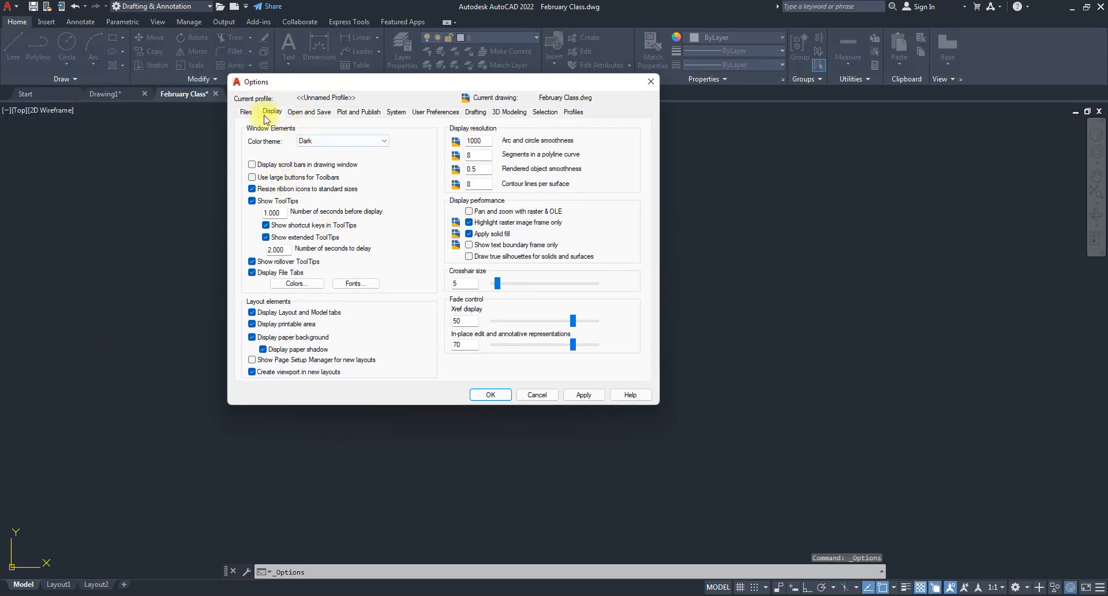
click(245, 112)
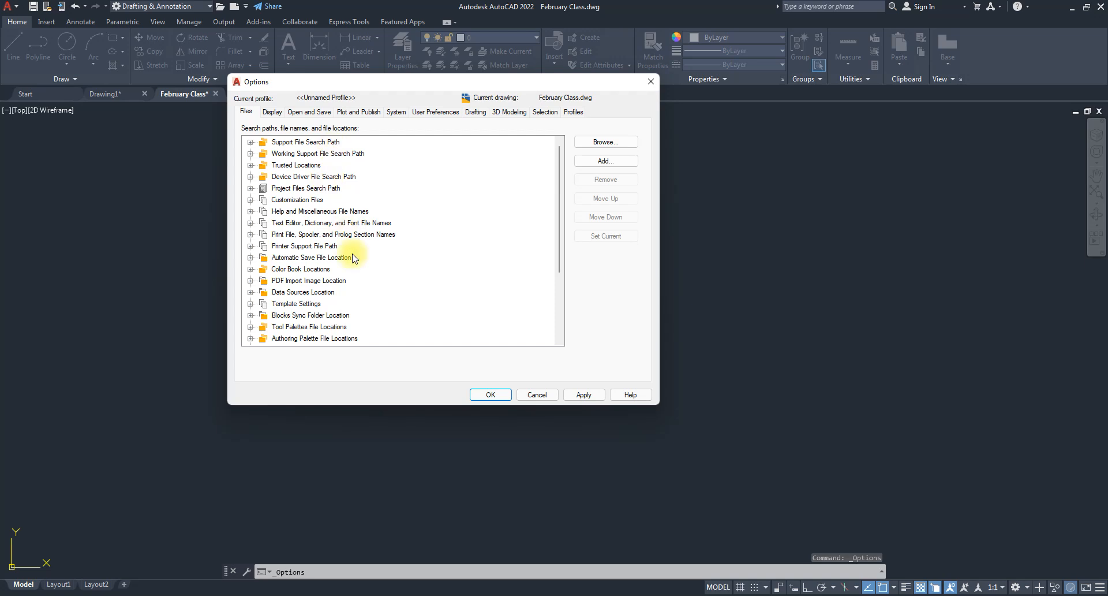
scroll(289, 197, down, 3)
scroll(310, 257, up, 3)
- Set the interface color theme to Light in the display options and apply it
click(271, 113)
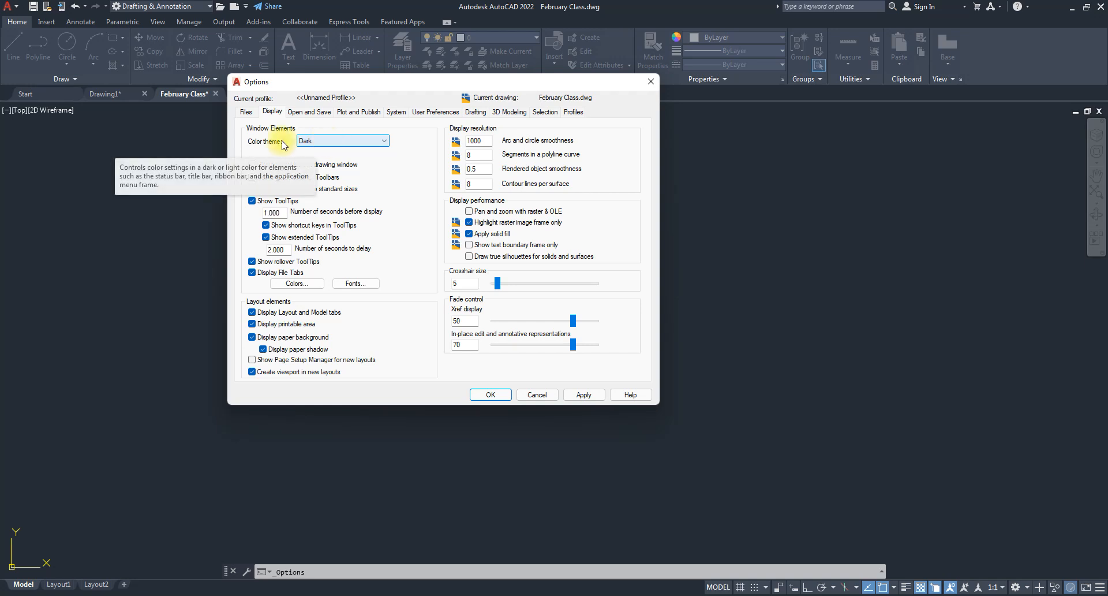
click(326, 144)
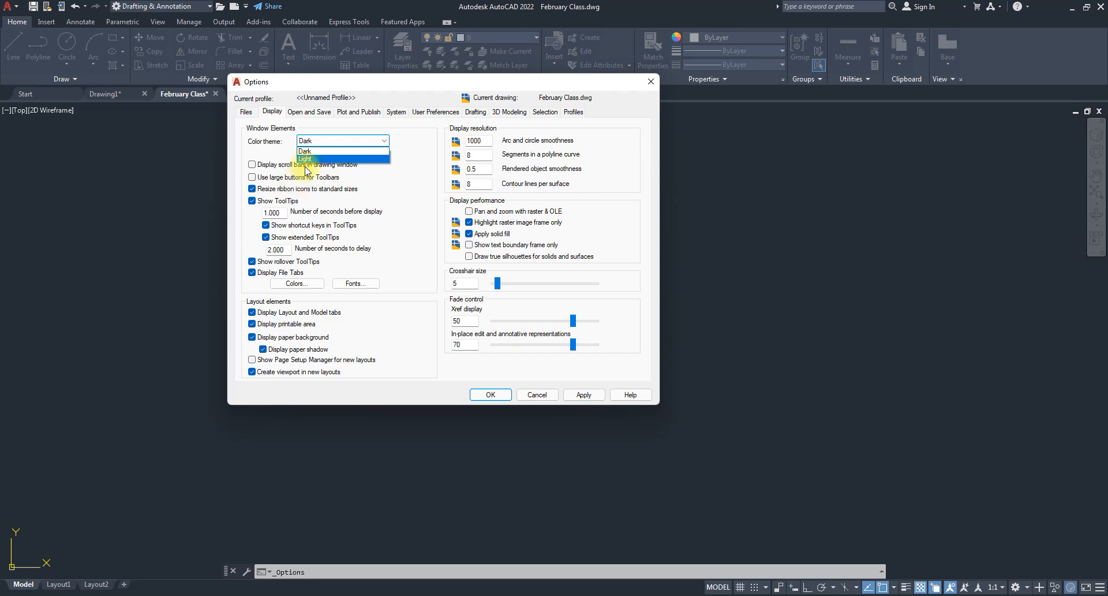
click(309, 155)
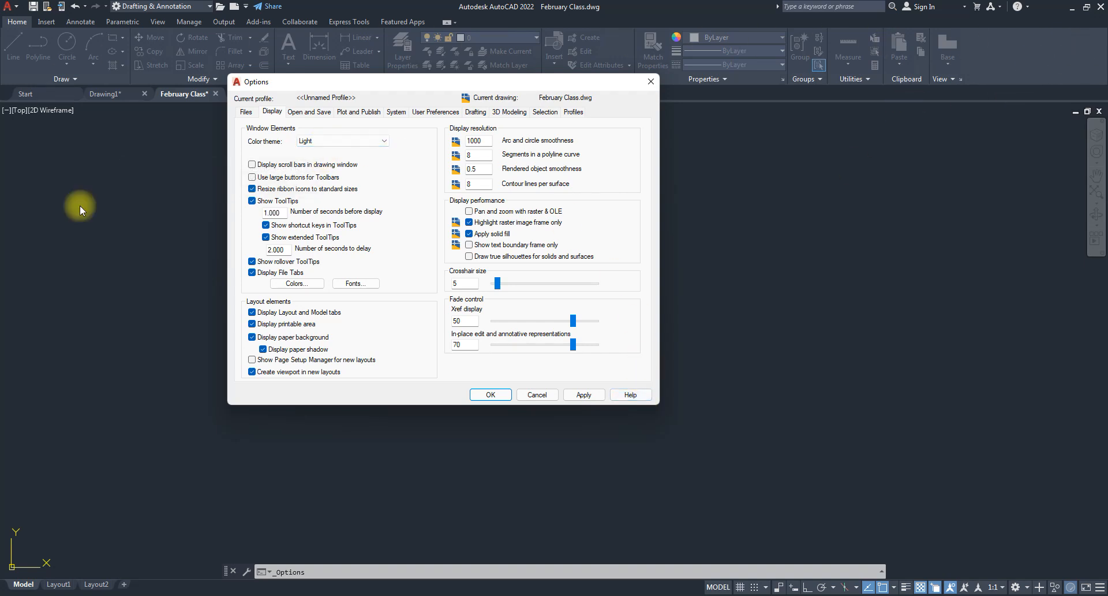
click(584, 395)
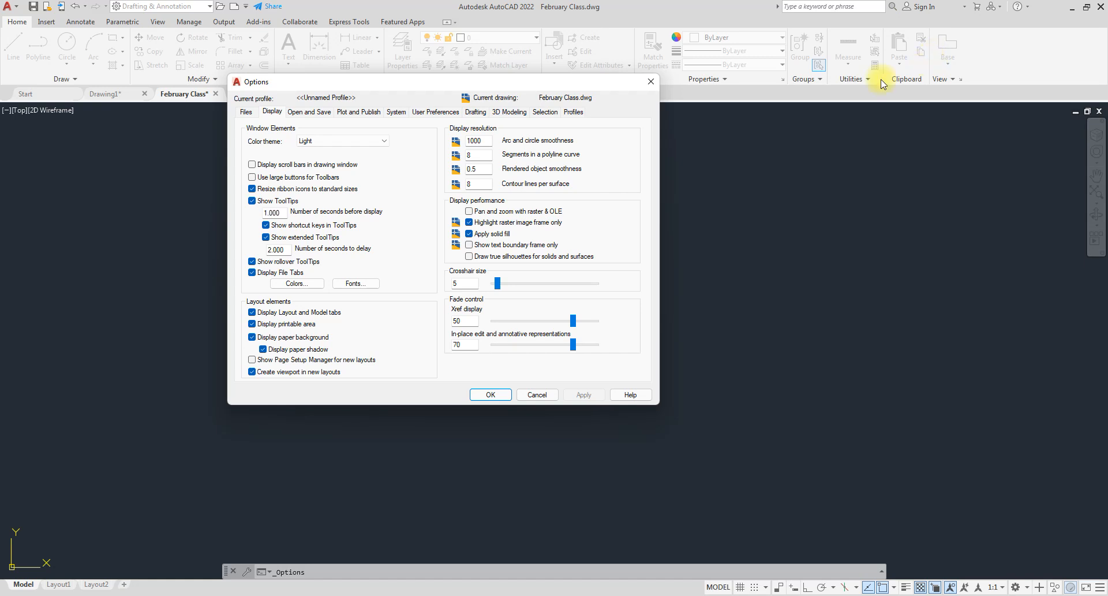
- Set the interface color theme back to Dark in the display options and apply it
click(365, 141)
click(304, 151)
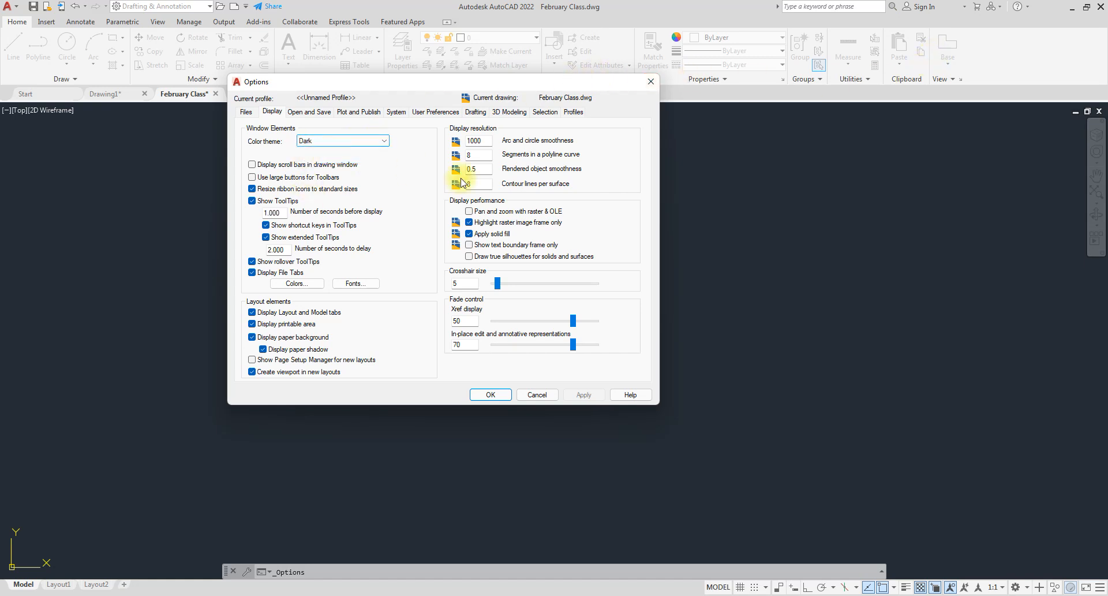
click(582, 394)
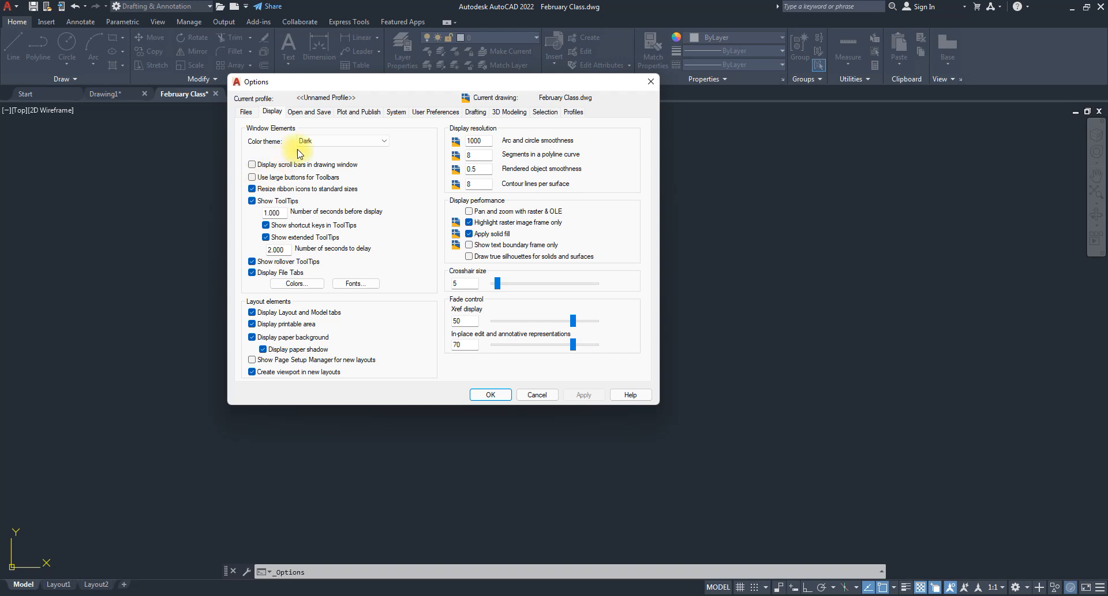
- Keep automatic save enabled in the file safety precautions and set the minutes between saves to 5
click(309, 113)
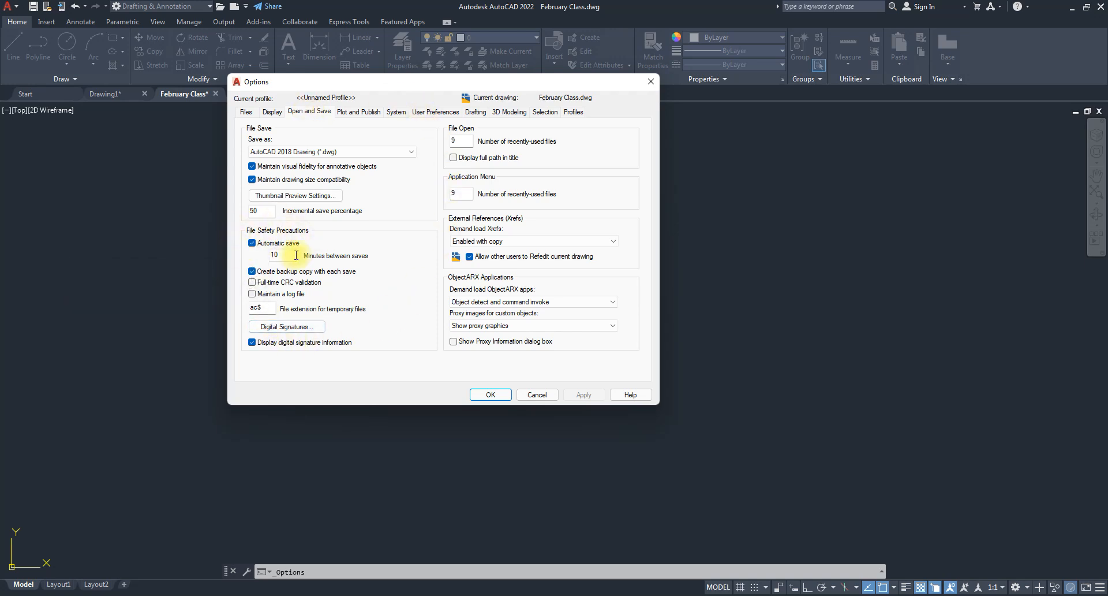
click(252, 243)
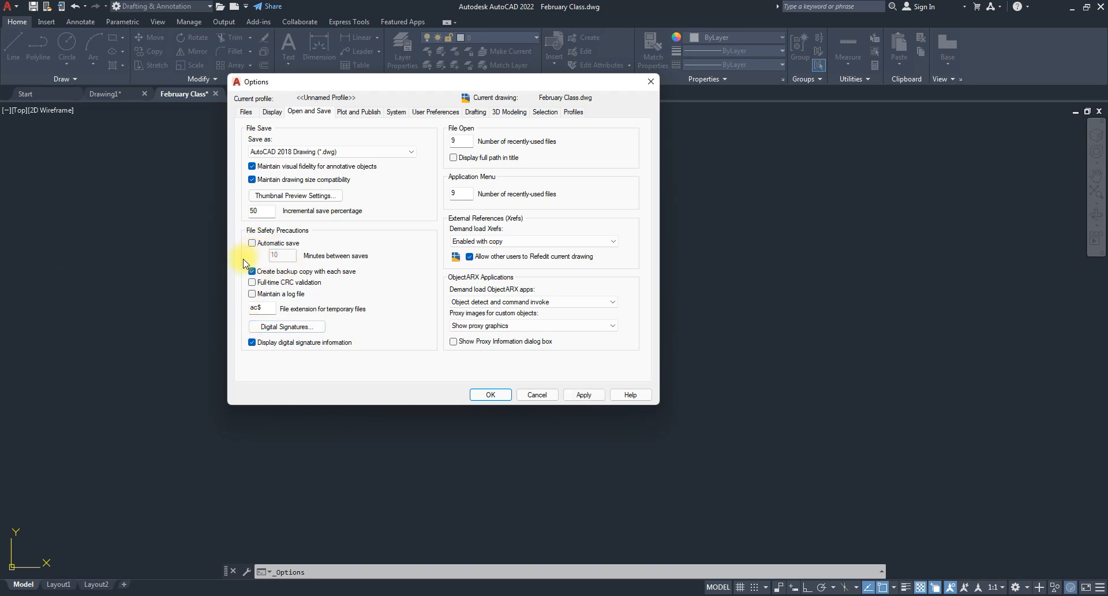
click(252, 243)
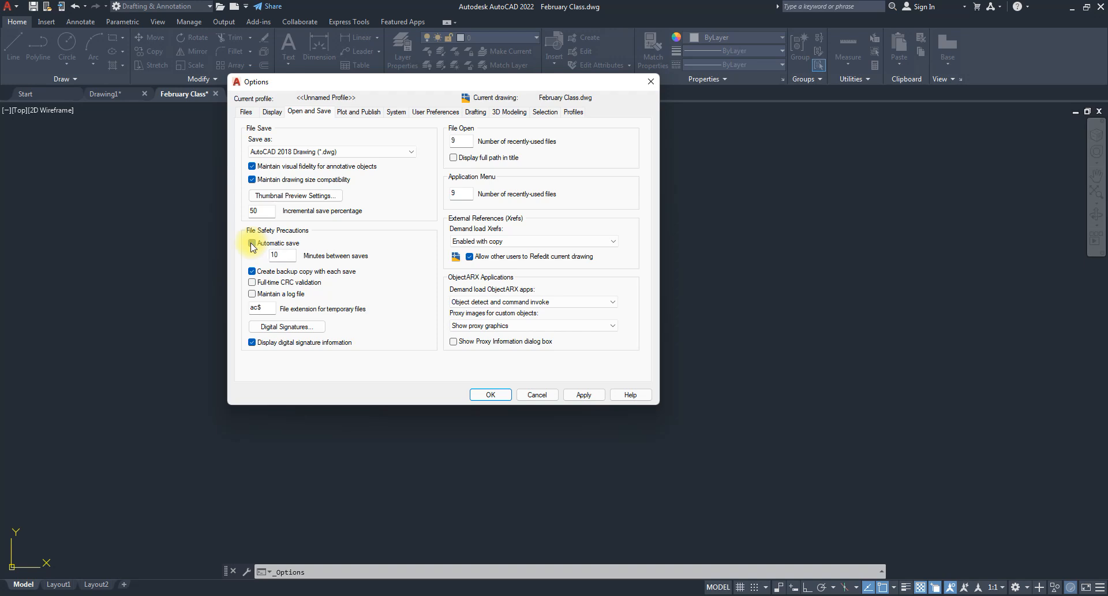
double_click(283, 255)
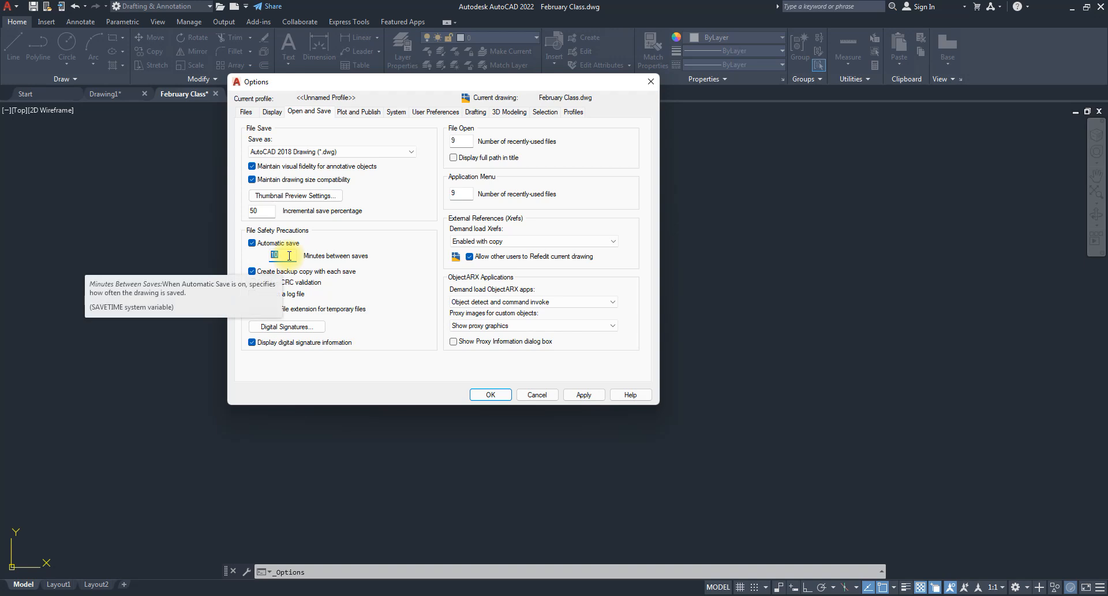
text(5)
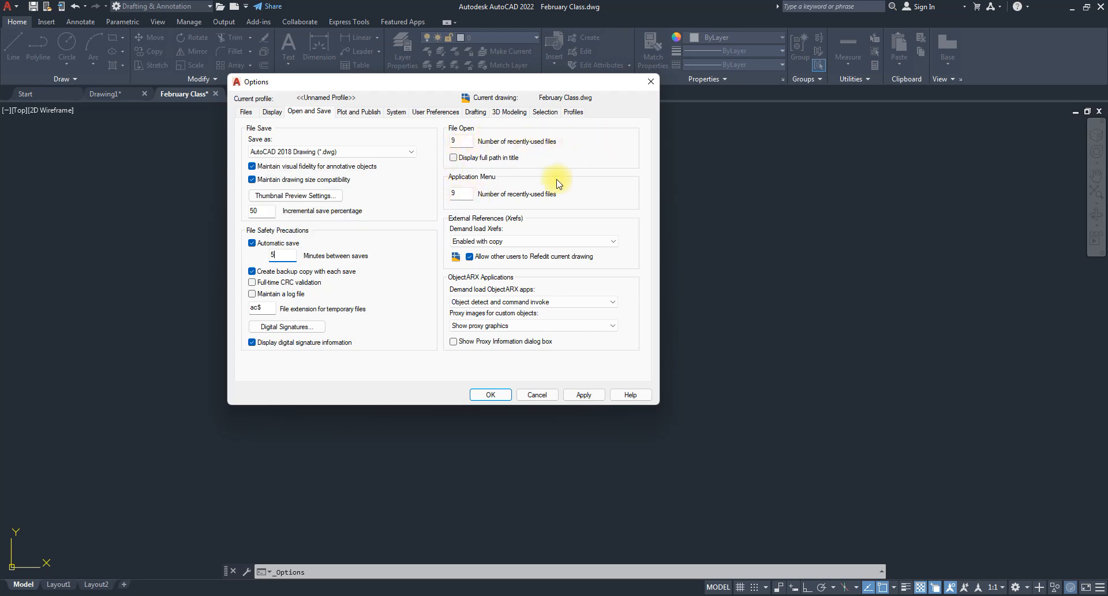
- Look through the plotting, system, user preference, drafting, 3D modeling, selection and profile settings in the program options
click(357, 112)
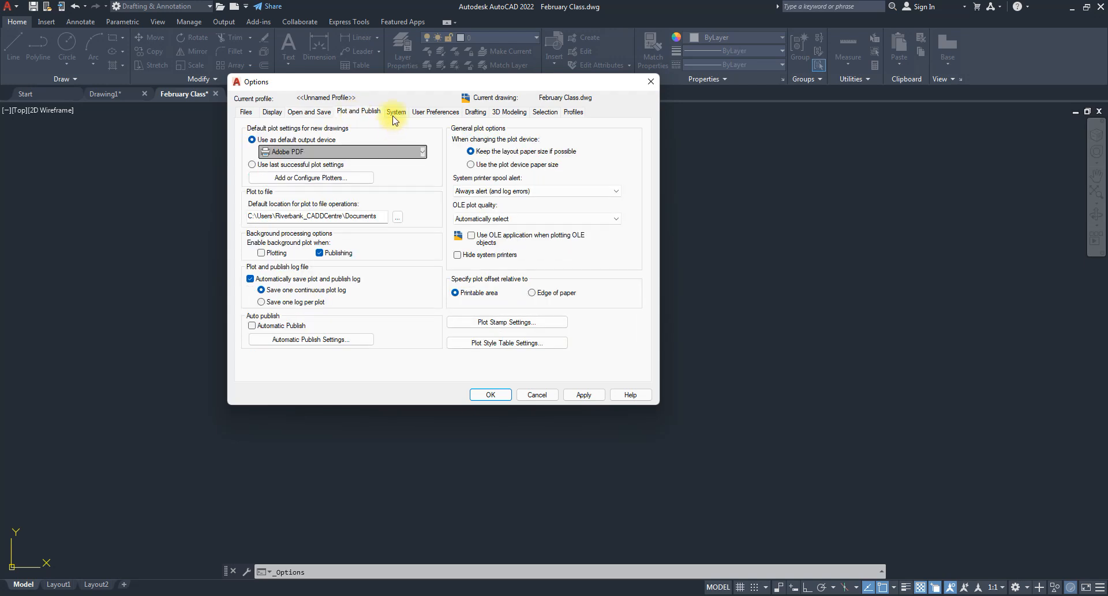
click(396, 113)
click(430, 112)
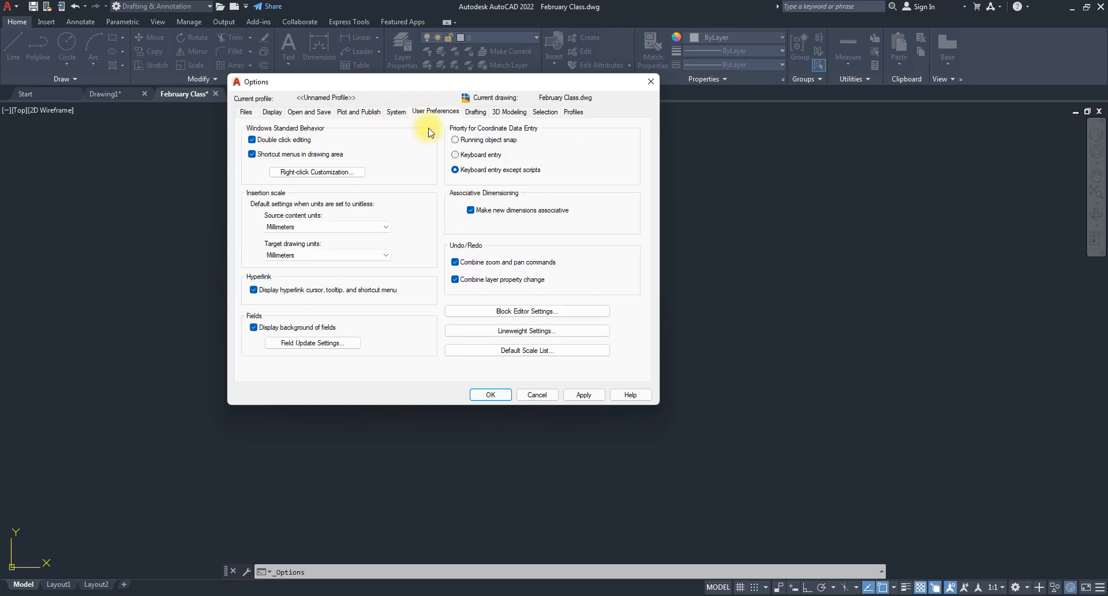
click(477, 112)
click(508, 112)
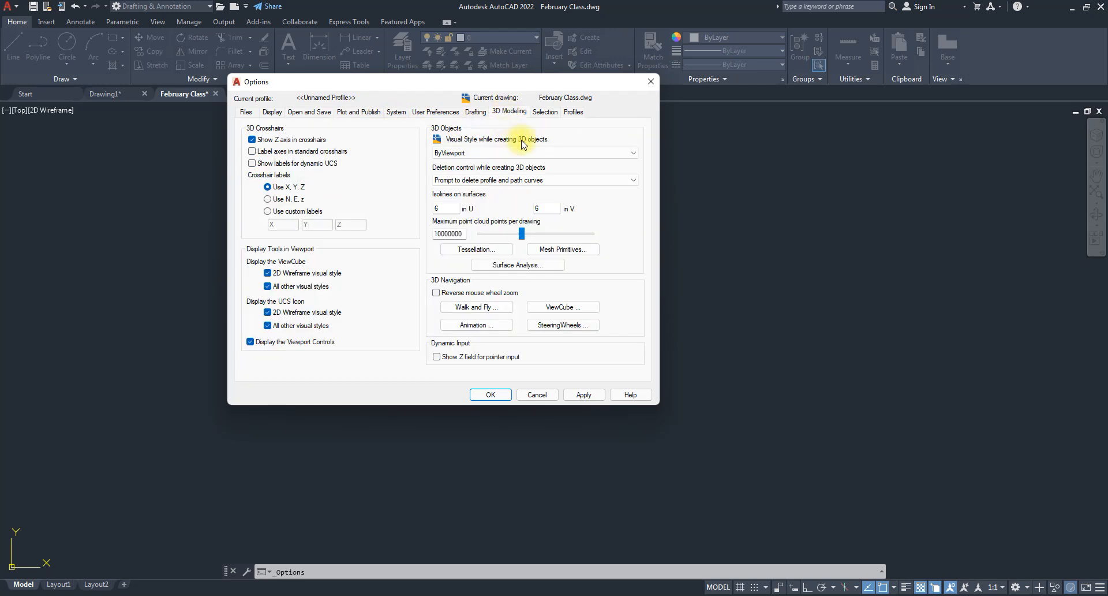
click(548, 112)
click(574, 112)
click(276, 112)
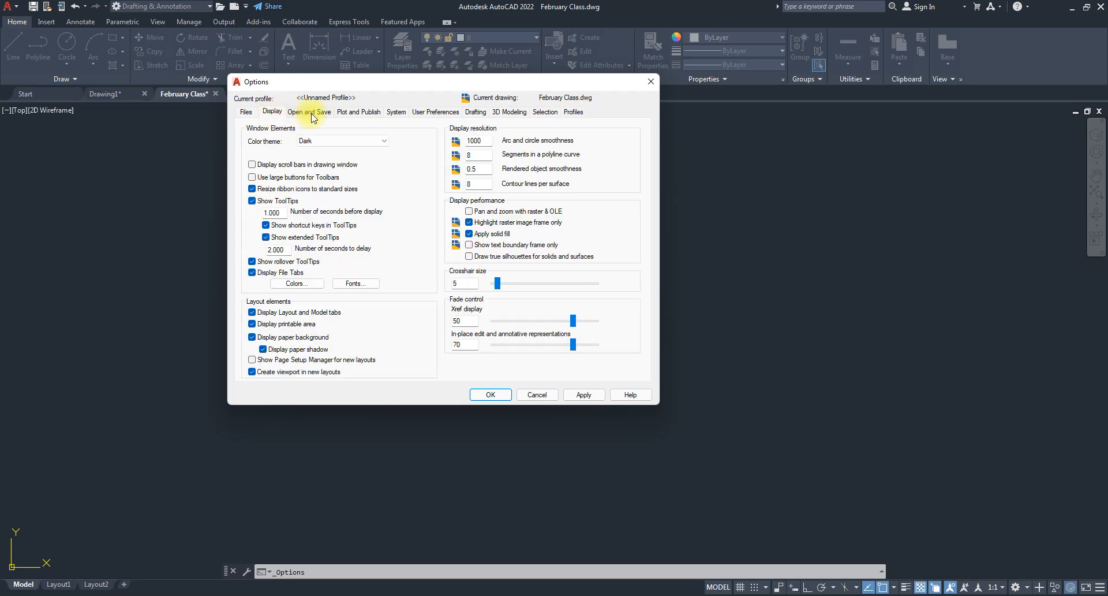
click(290, 111)
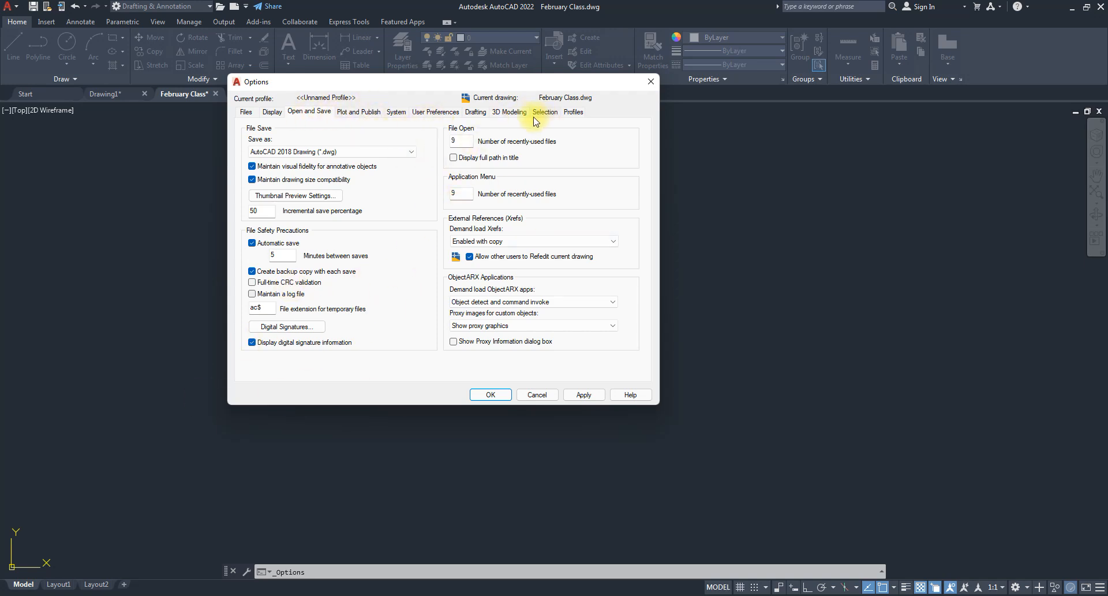
click(473, 112)
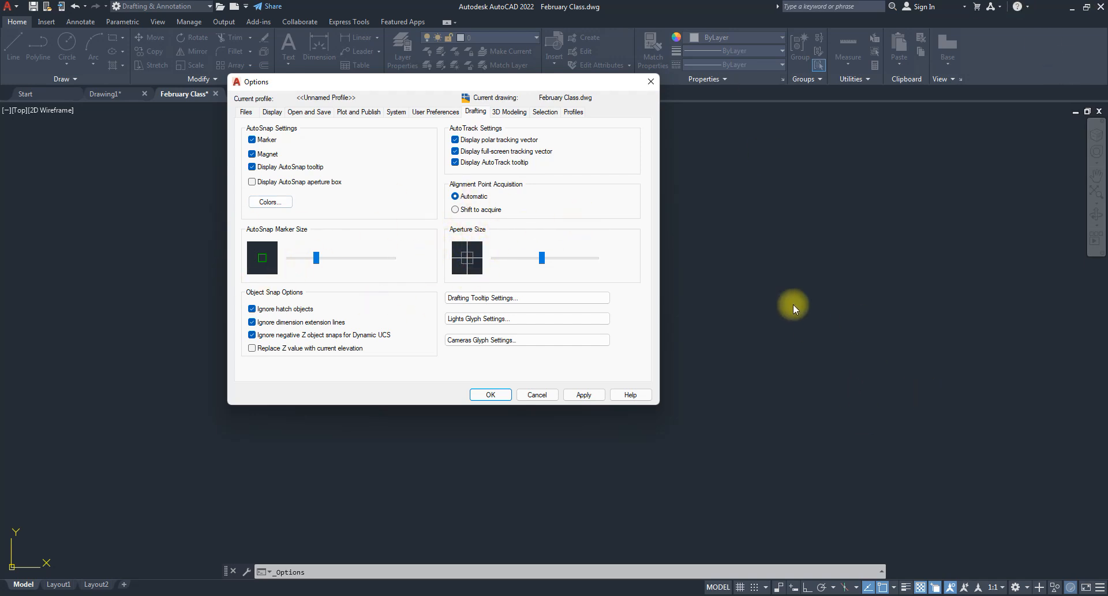
click(544, 113)
click(573, 112)
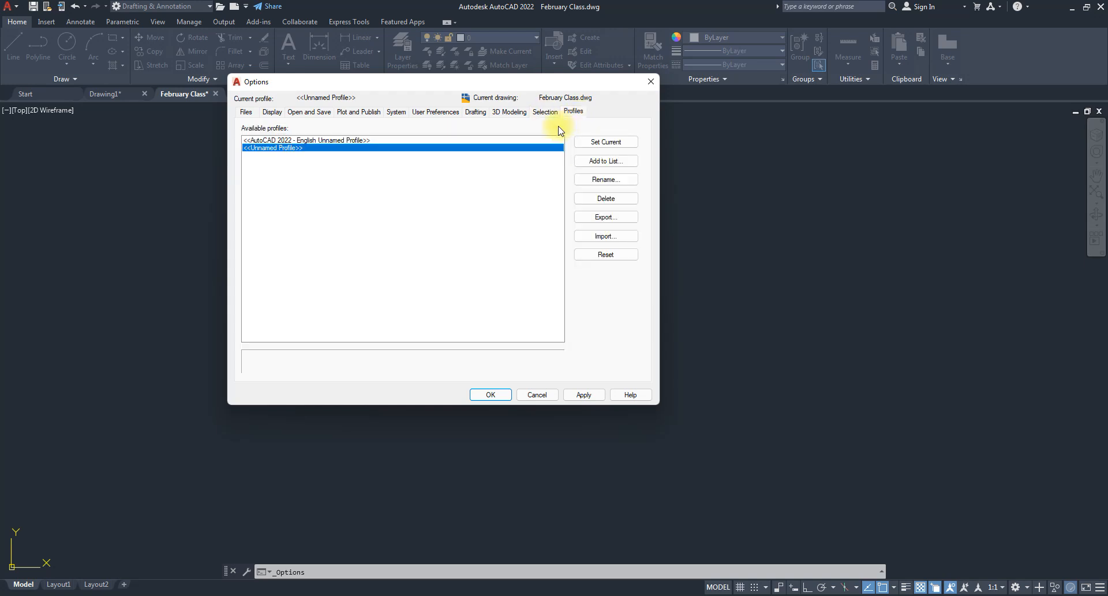
click(508, 112)
click(437, 113)
click(392, 113)
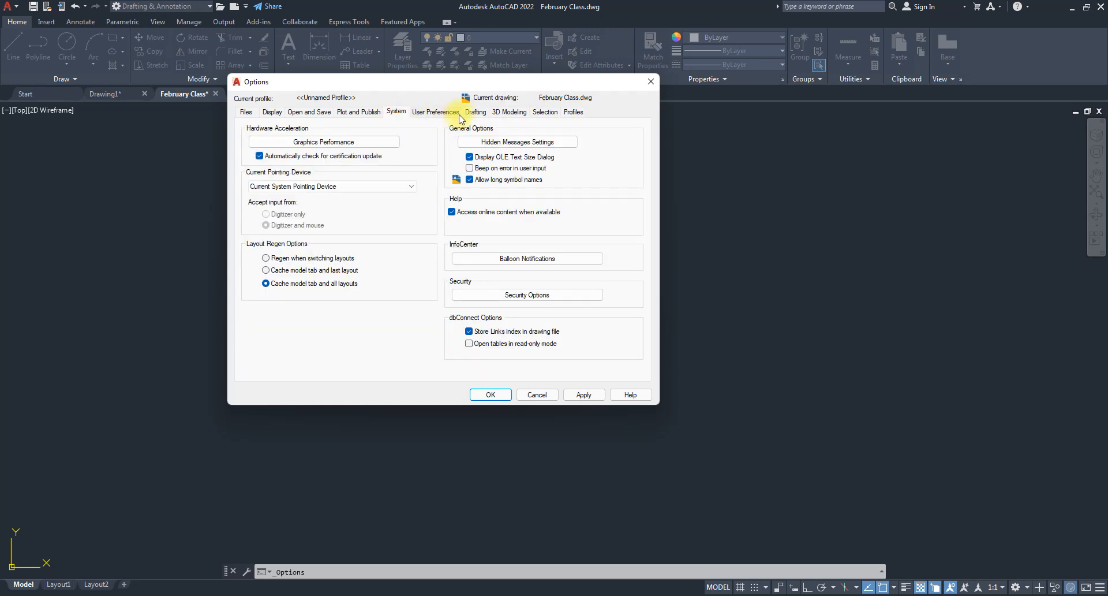
click(474, 113)
click(404, 113)
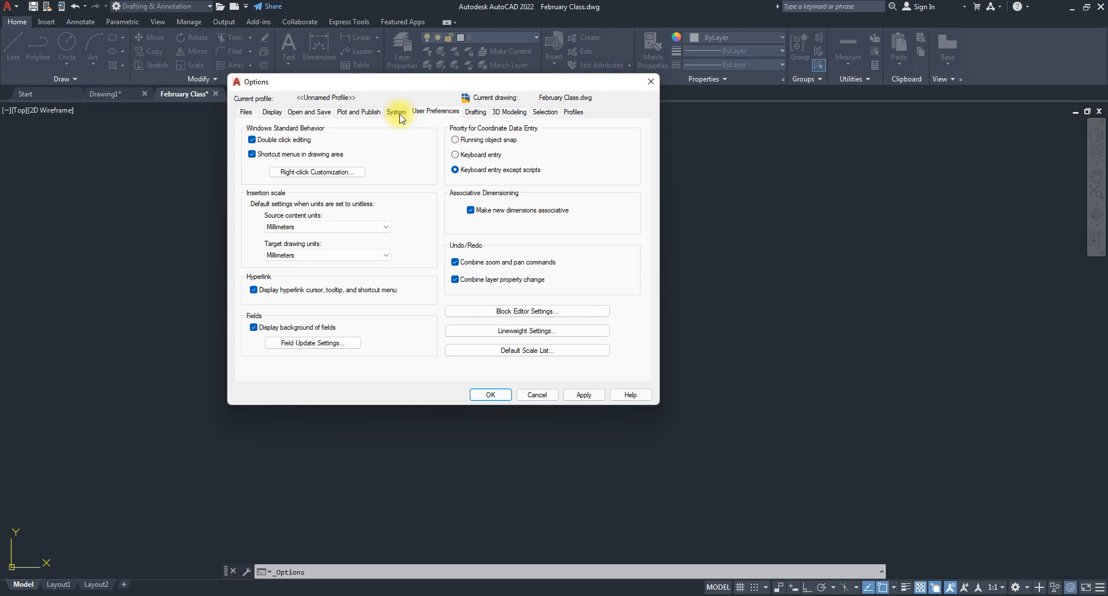
click(398, 115)
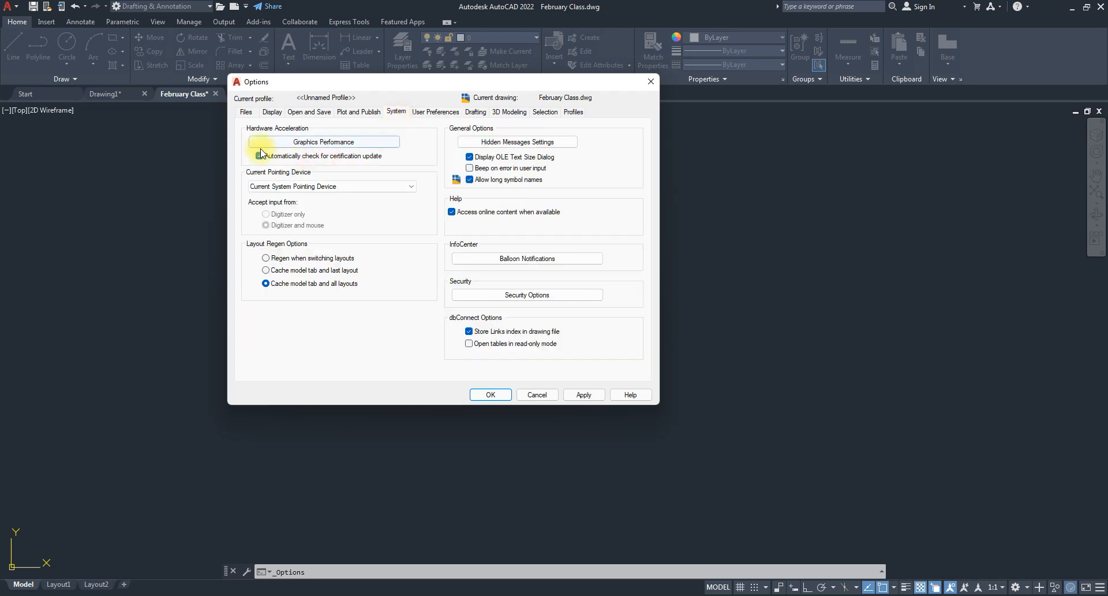
click(352, 113)
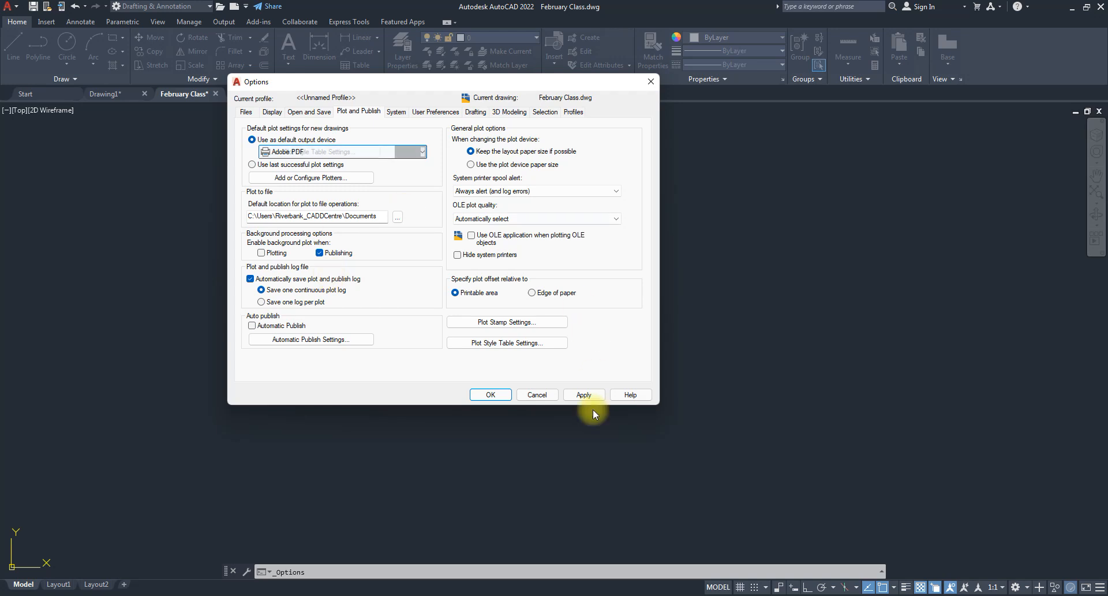
- Apply the changed program options and close the options dialog
click(576, 397)
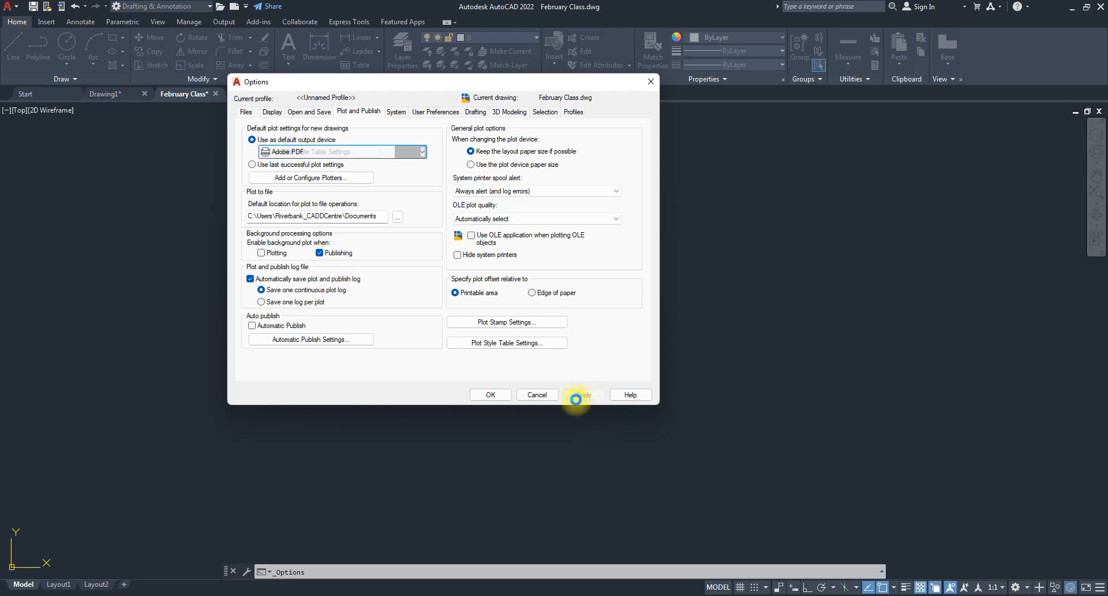
click(491, 394)
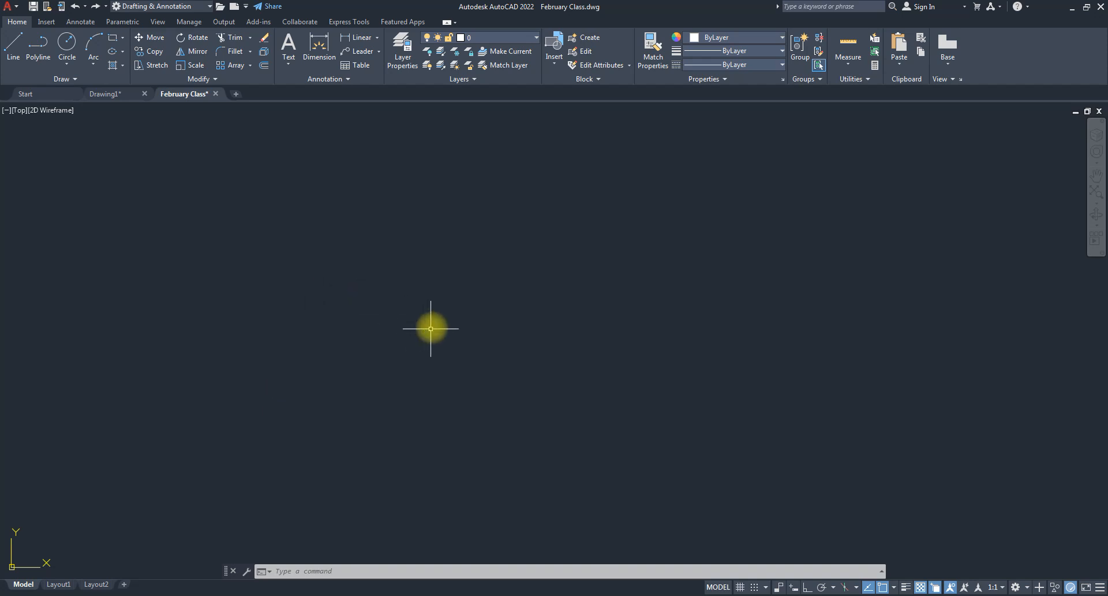
- Draw two connected freehand line segments, one rising diagonally and one sloping gently down from its upper end, and end the Line command
scroll(429, 330, down, 8)
scroll(433, 343, up, 5)
mouse_move(417, 395)
middle_down()
mouse_move(482, 352)
mouse_move(422, 397)
middle_up()
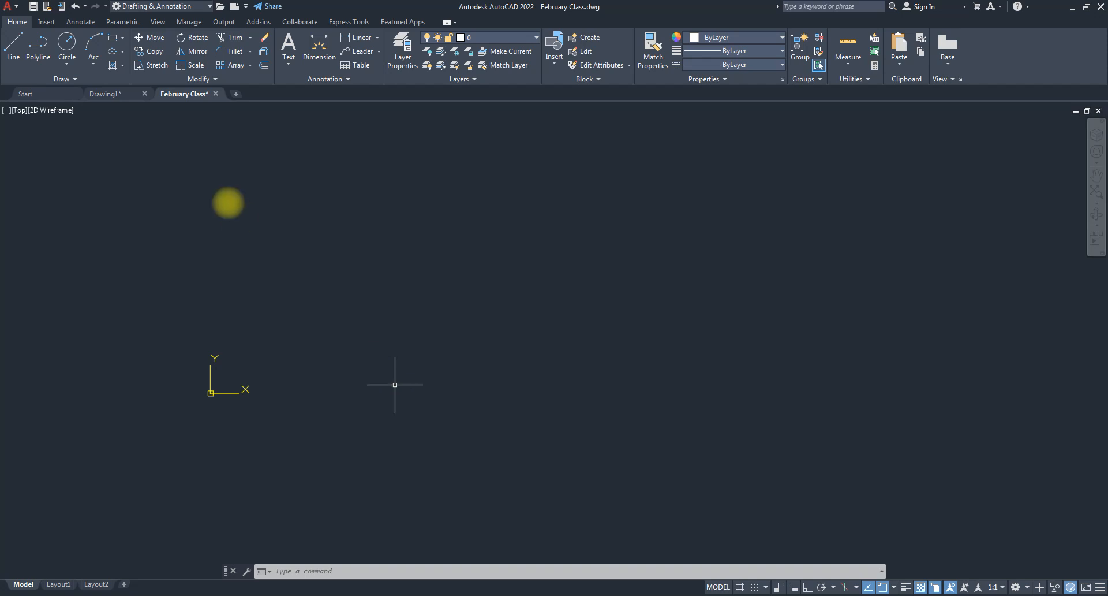
click(16, 56)
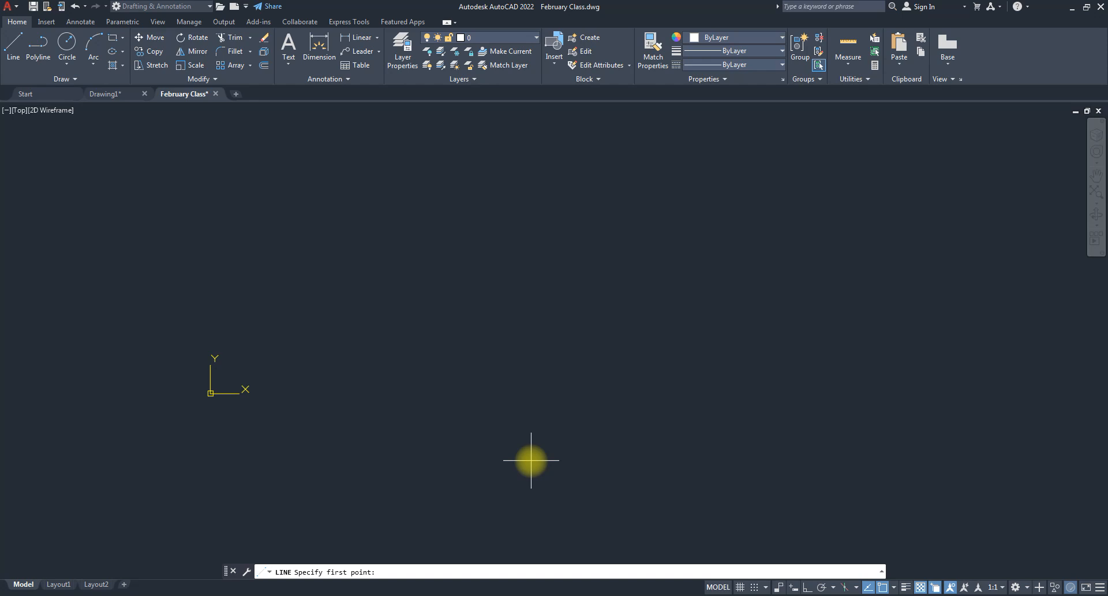
click(420, 374)
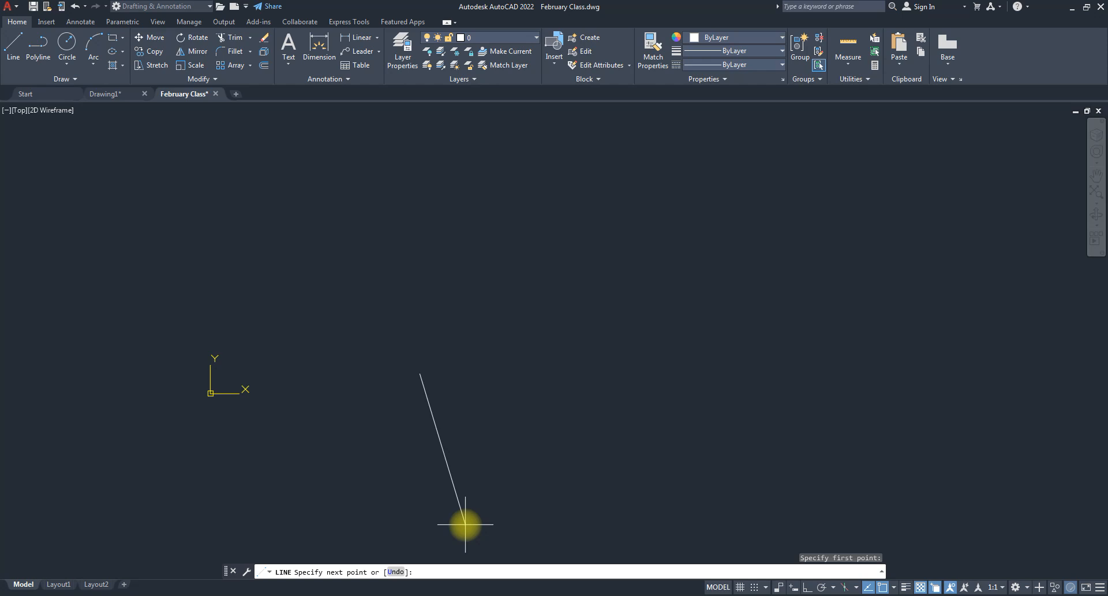
click(584, 223)
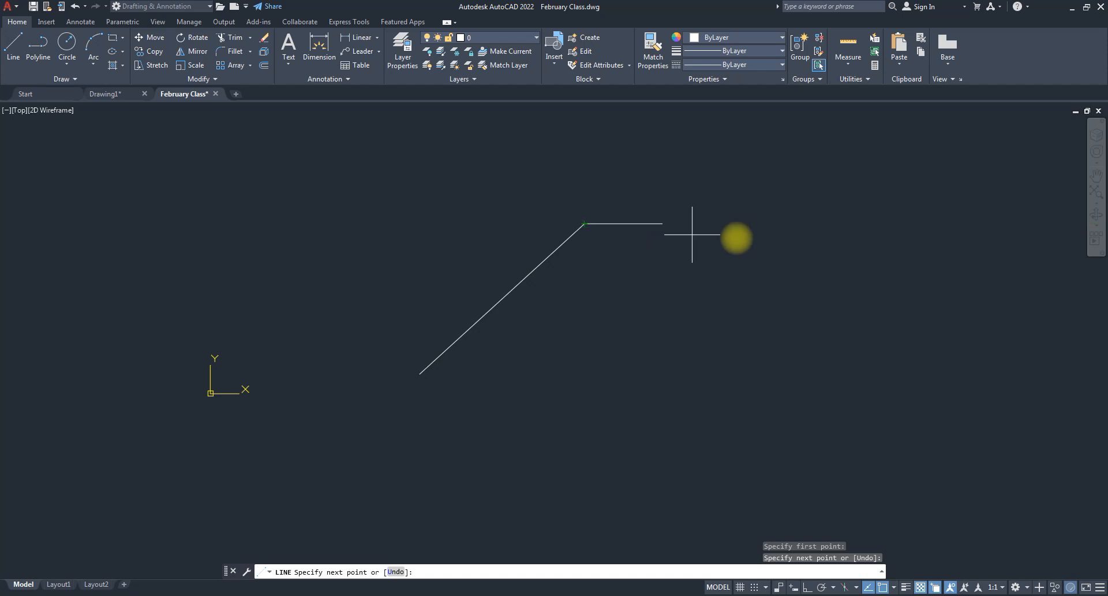
click(746, 248)
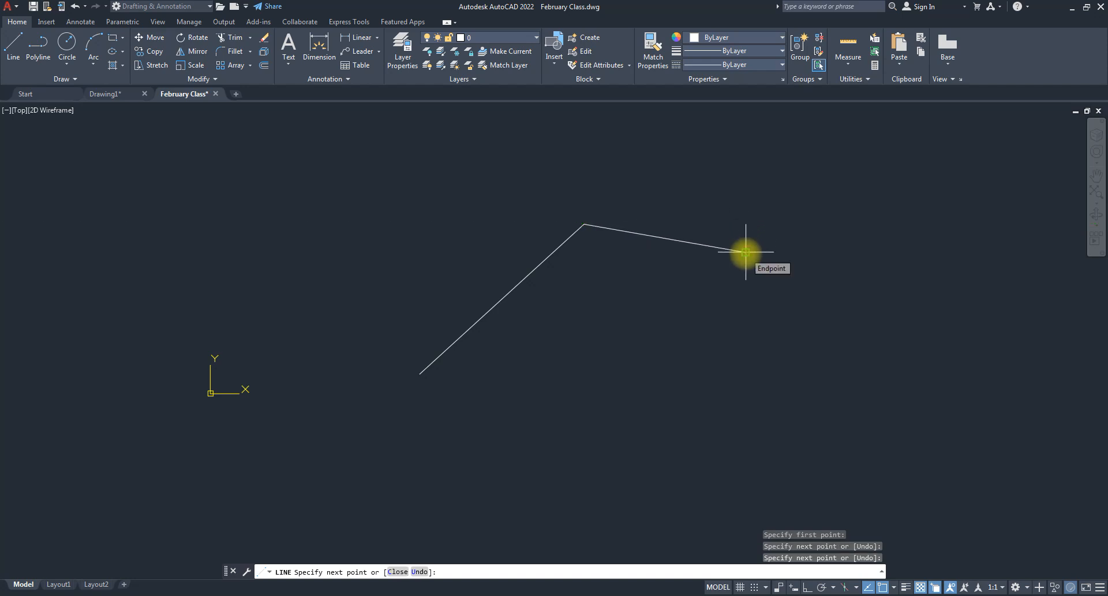
key(Escape)
key(Escape)
key(Escape)
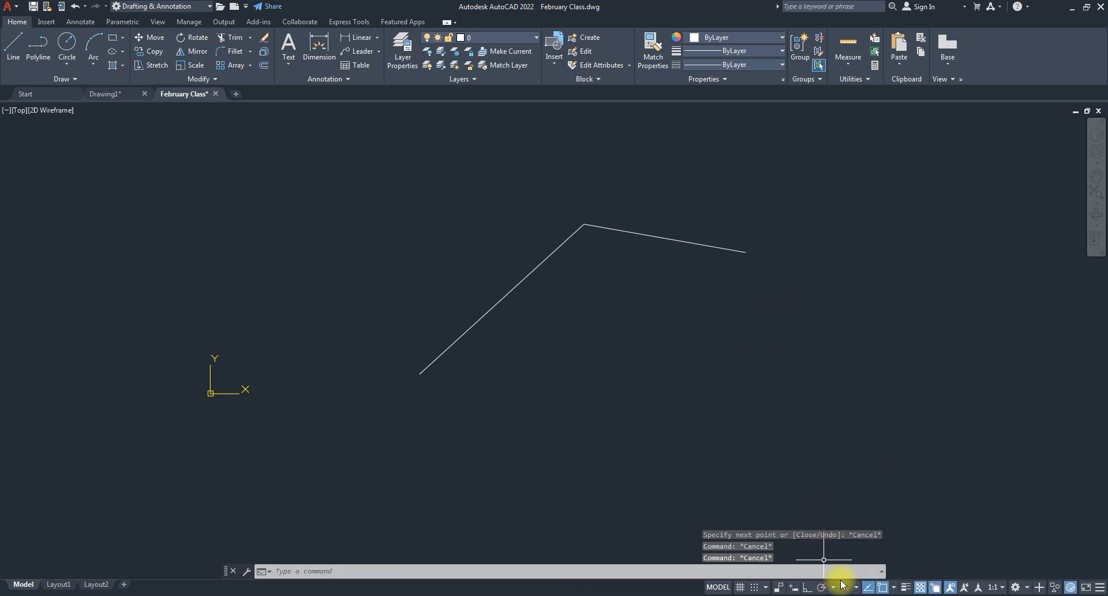
- Turn on dynamic input and erase the two connected lines from the drawing
click(794, 587)
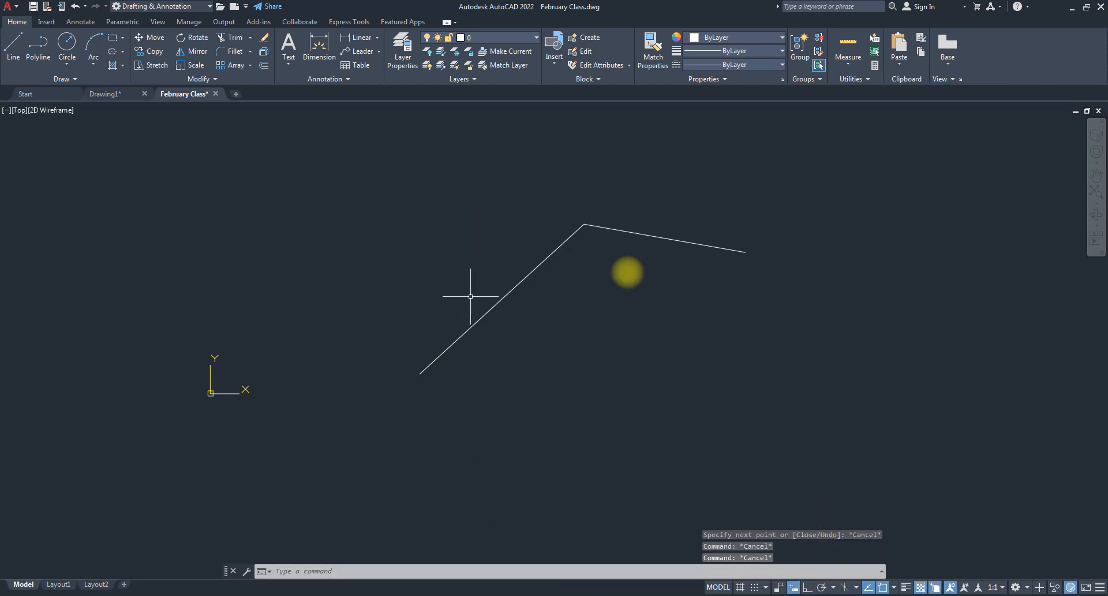
click(640, 282)
click(522, 199)
key(Delete)
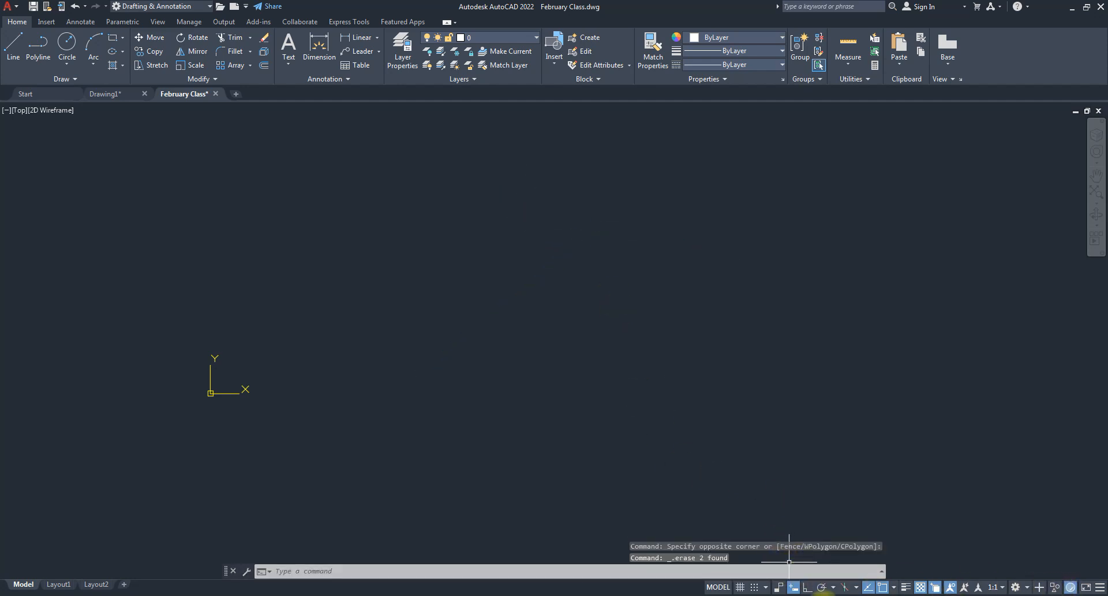
- Draw three connected freehand line segments with dynamic input: one rising diagonally, one descending, and one folding back downward
click(13, 46)
click(332, 429)
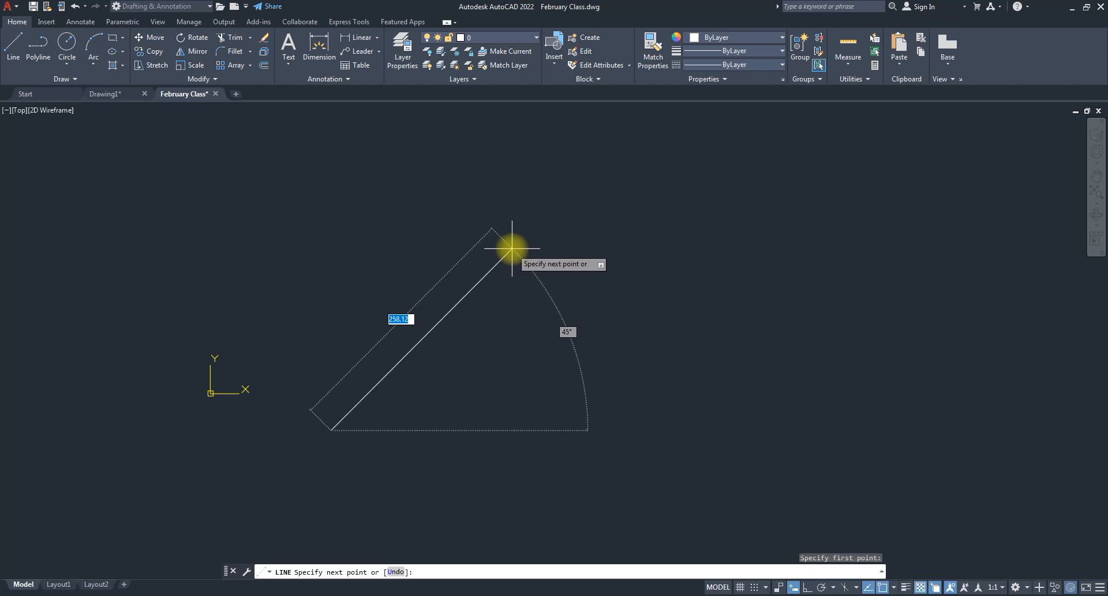
click(501, 198)
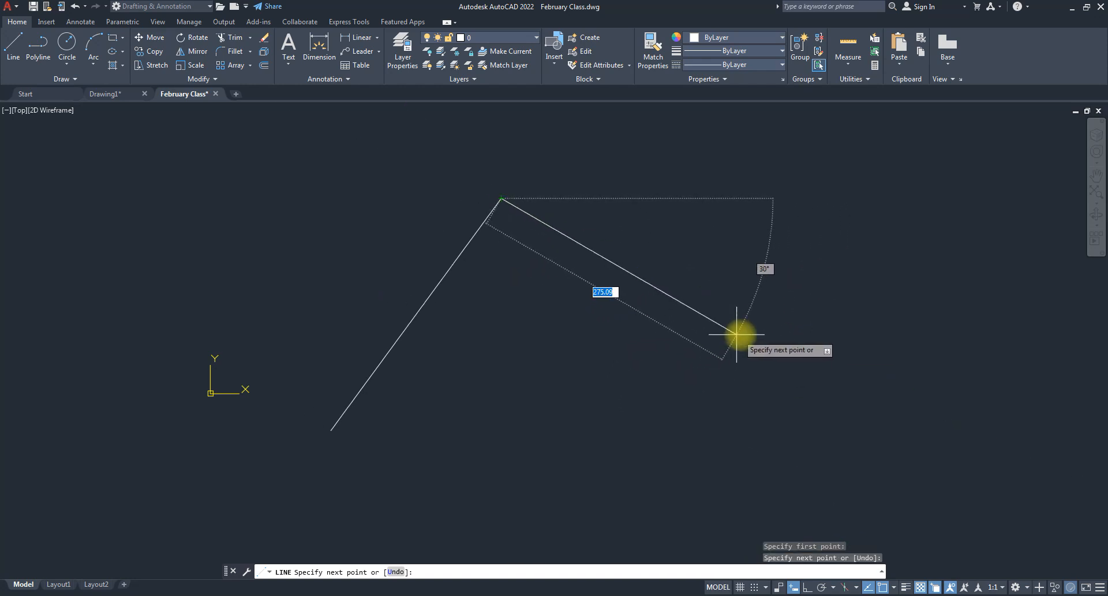
click(760, 330)
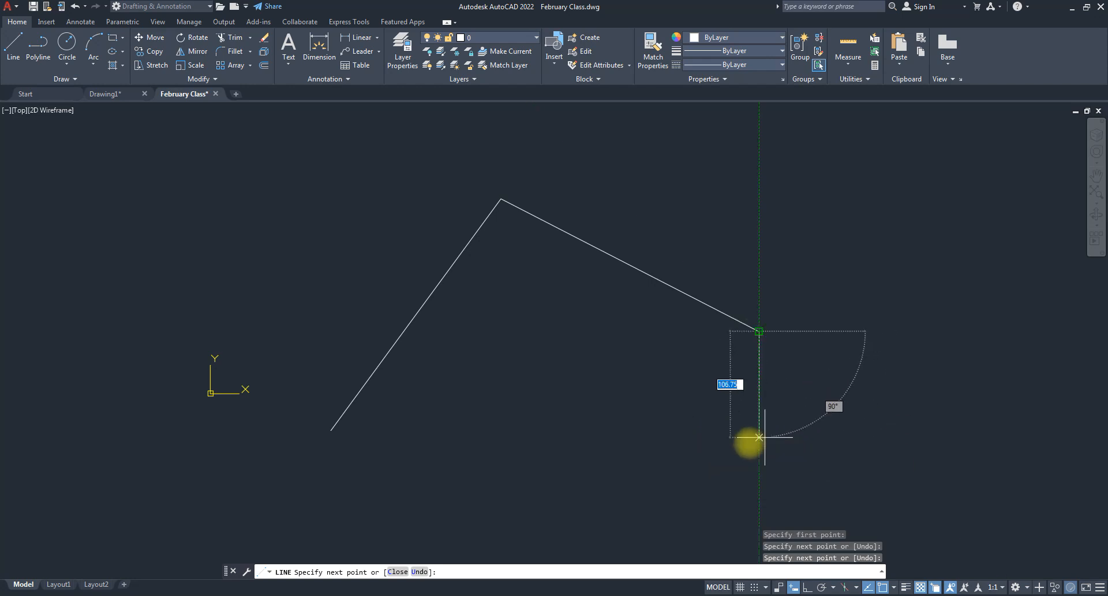
click(672, 471)
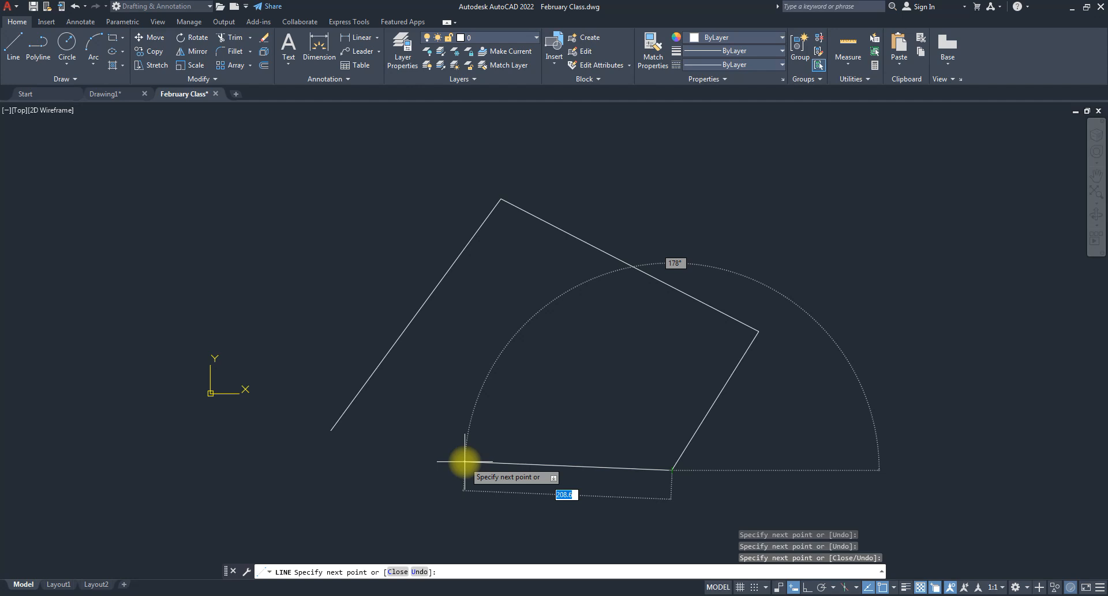
- Undo the last two line segments with the Line command's Undo option, keeping the command active
text(u)
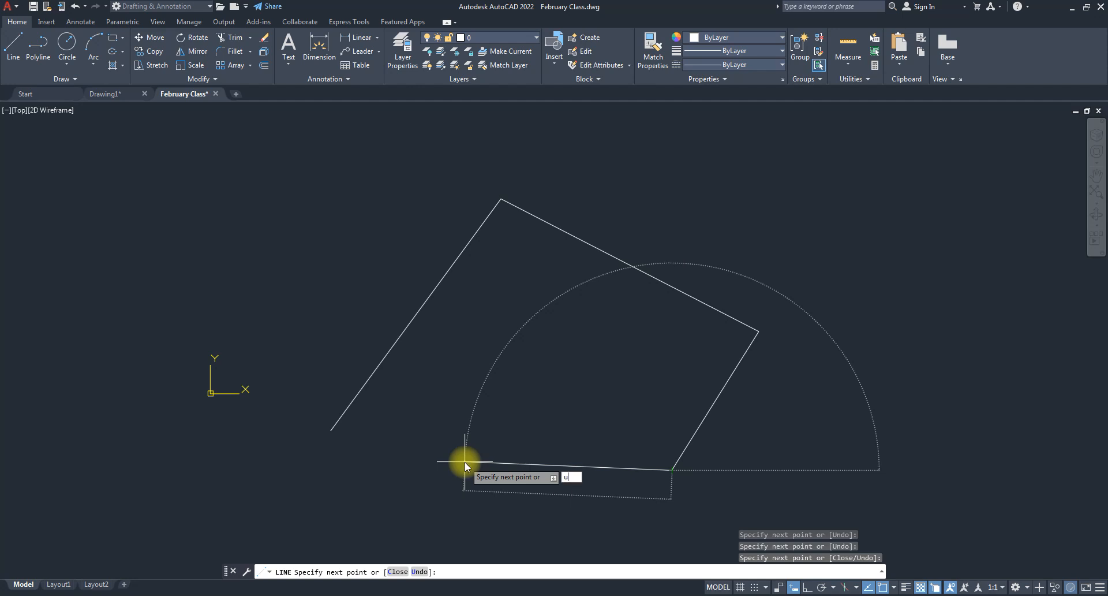
key(Return)
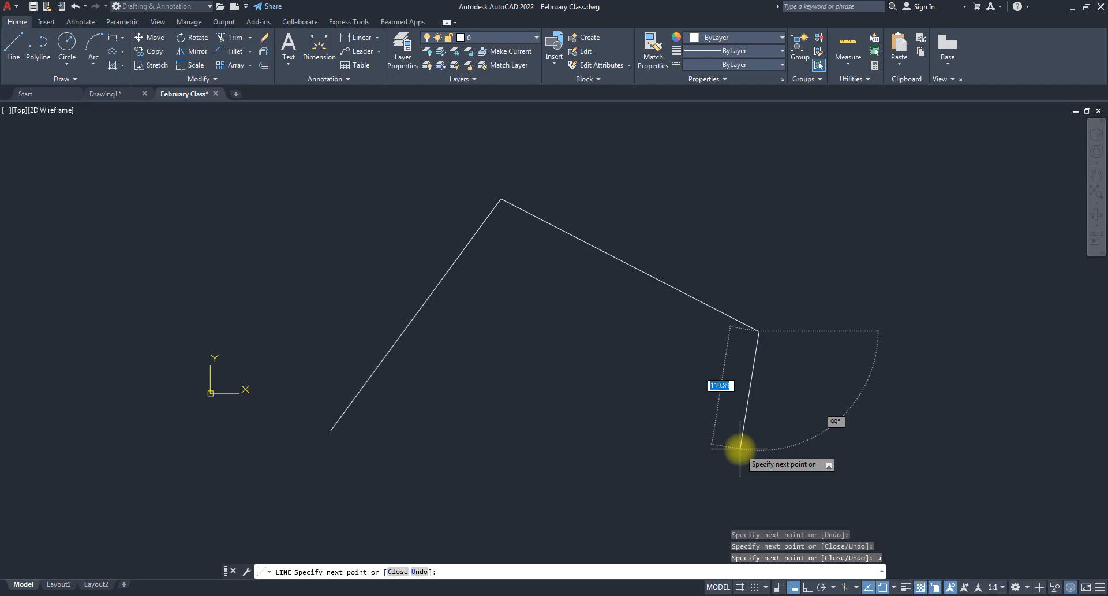
text(u)
key(Return)
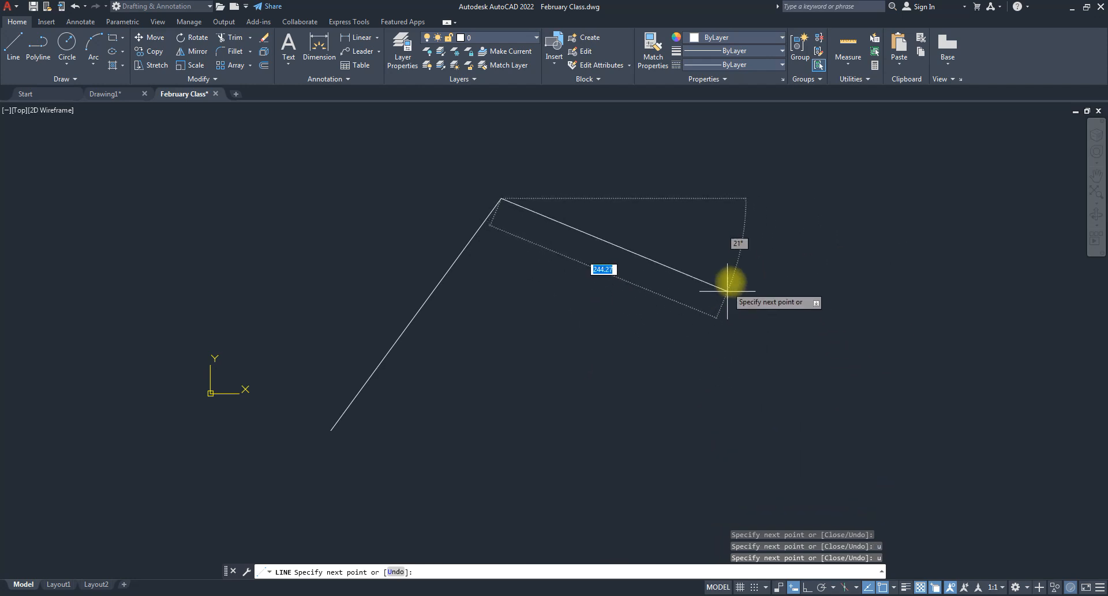
- Draw two more freehand segments, one sloping down and one steeply descending, and close the shape into a quadrilateral with the Close option
click(744, 274)
click(810, 426)
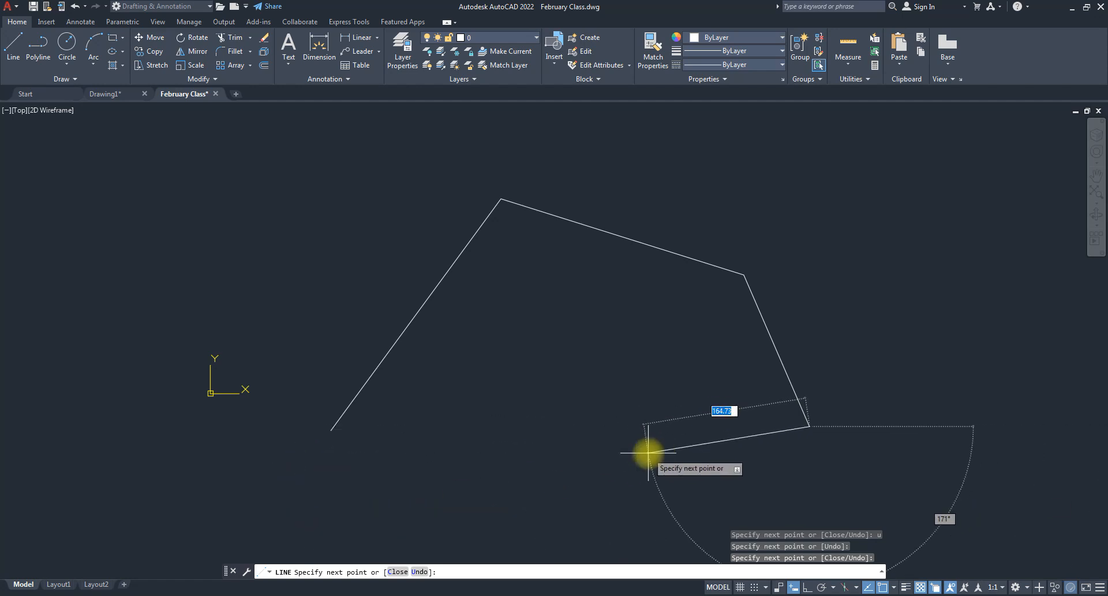
text(c)
key(Return)
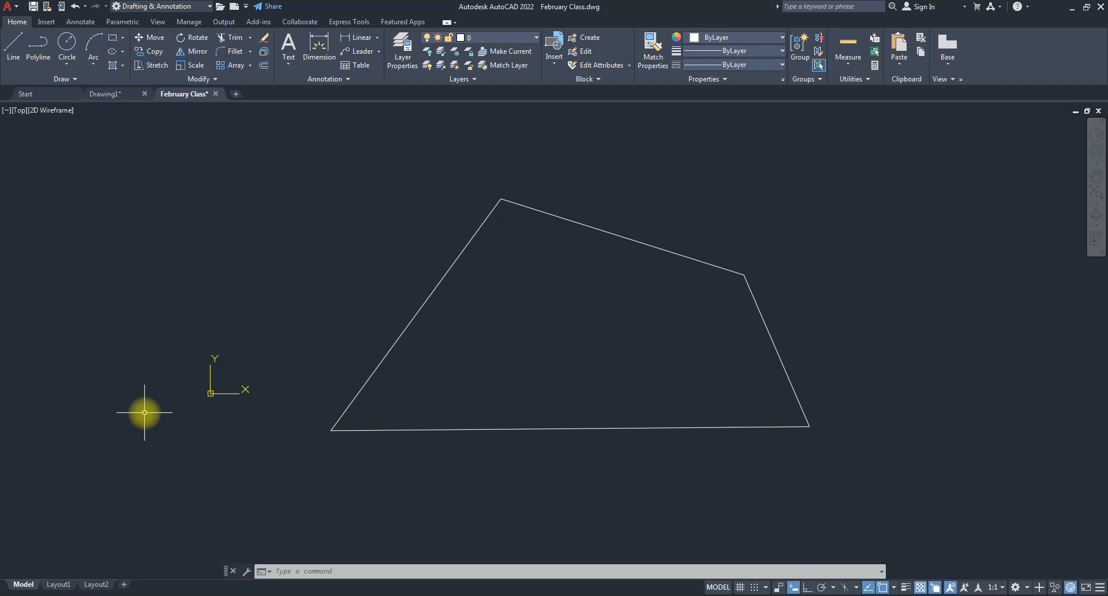
- Begin a second outline in the empty area beside the quadrilateral with one freehand line segment rising diagonally
scroll(560, 279, down, 2)
middle_drag(538, 310, 330, 327)
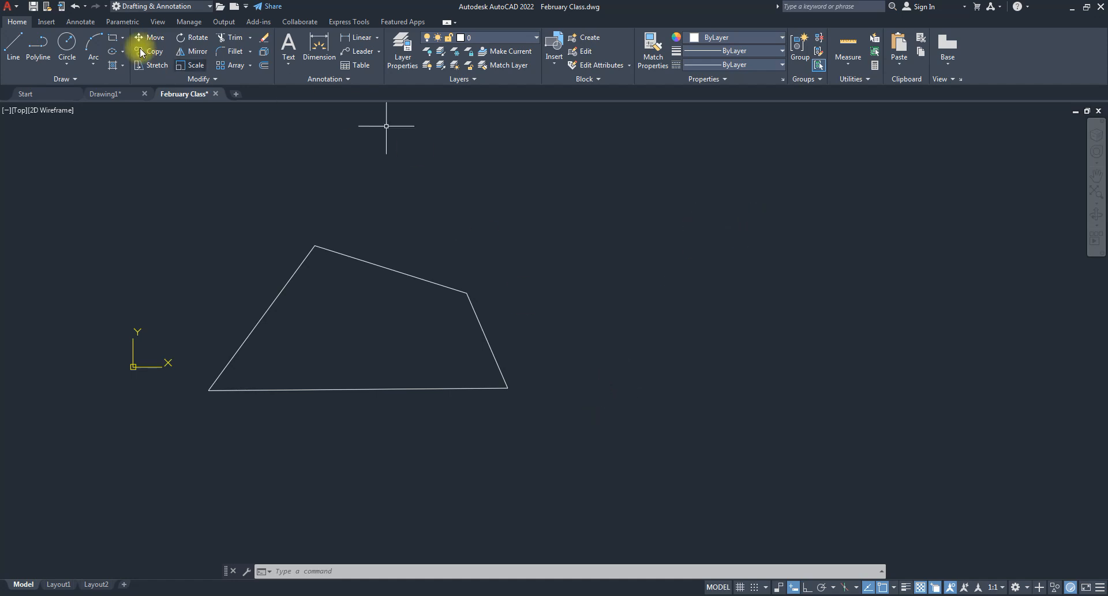
click(14, 55)
click(397, 224)
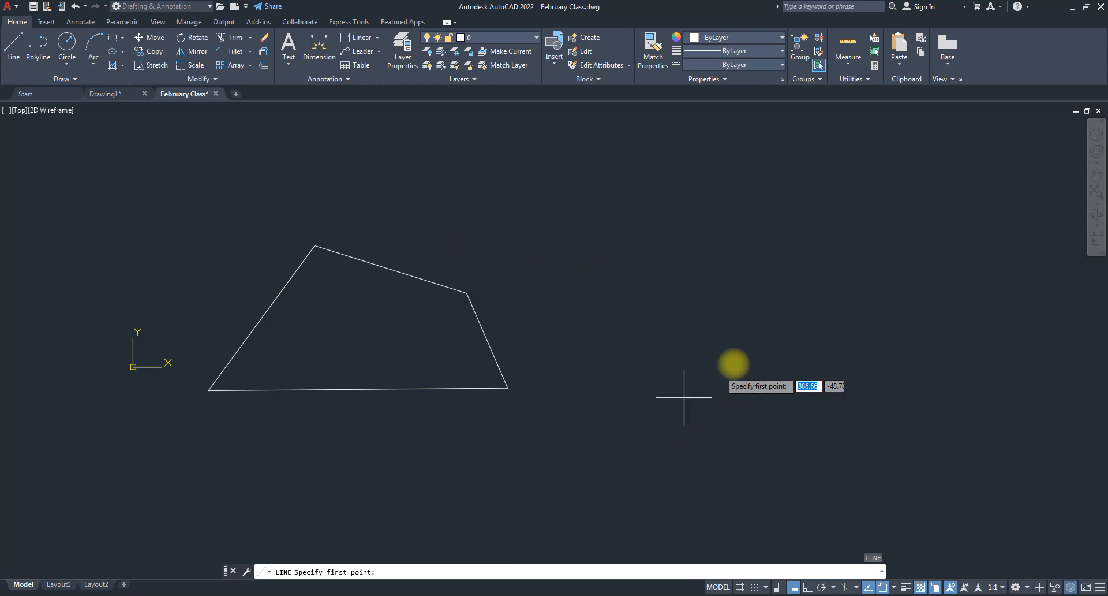
click(620, 370)
click(690, 257)
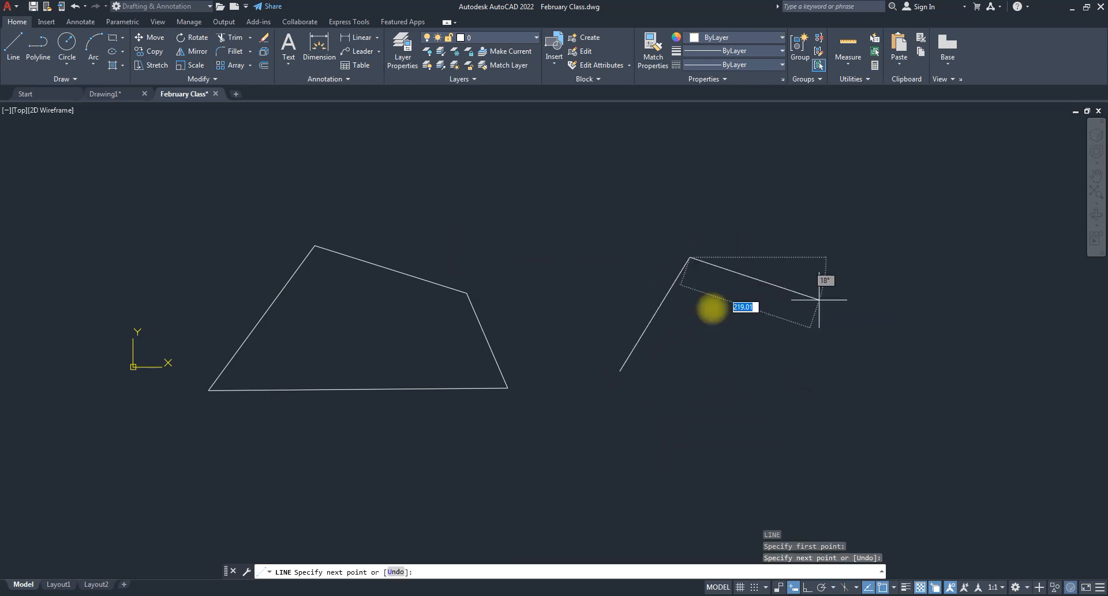
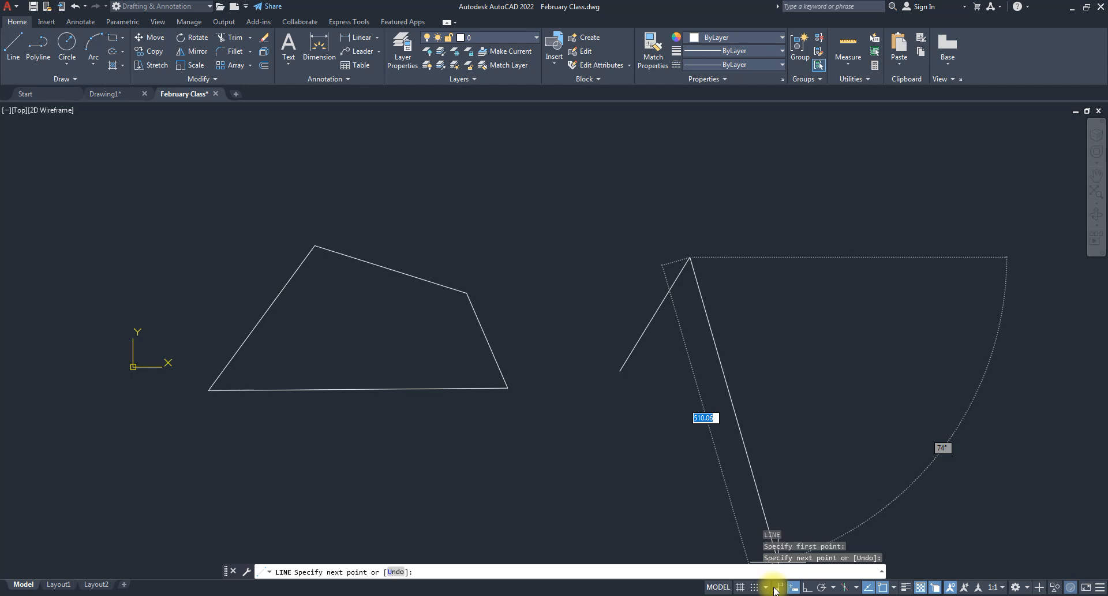
- Toggle Ortho mode on, off and back on while the Line command stays active
click(807, 589)
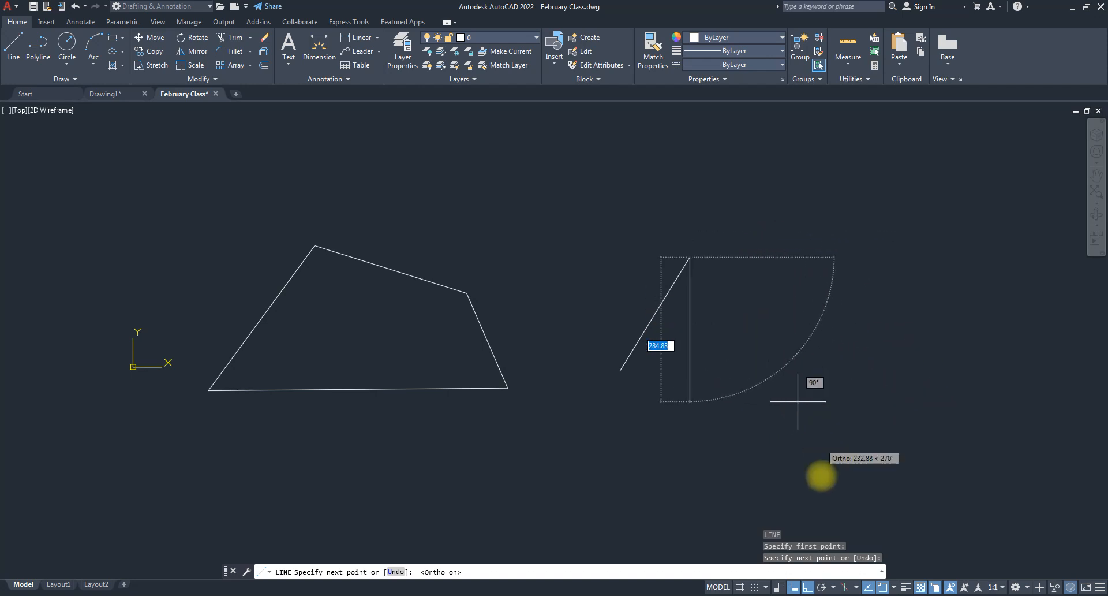
click(807, 587)
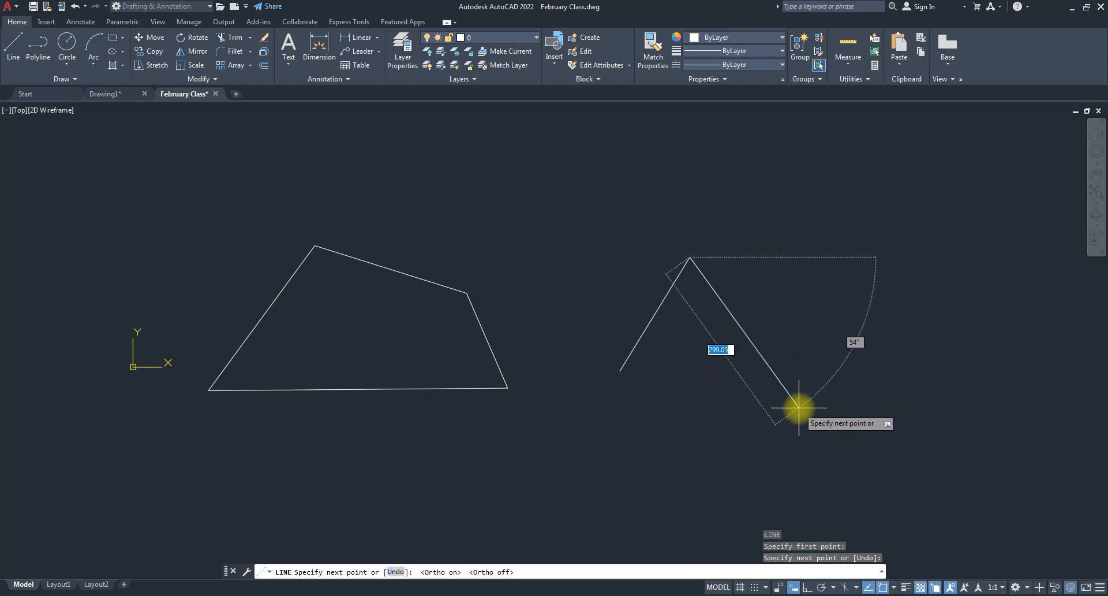
key(F8)
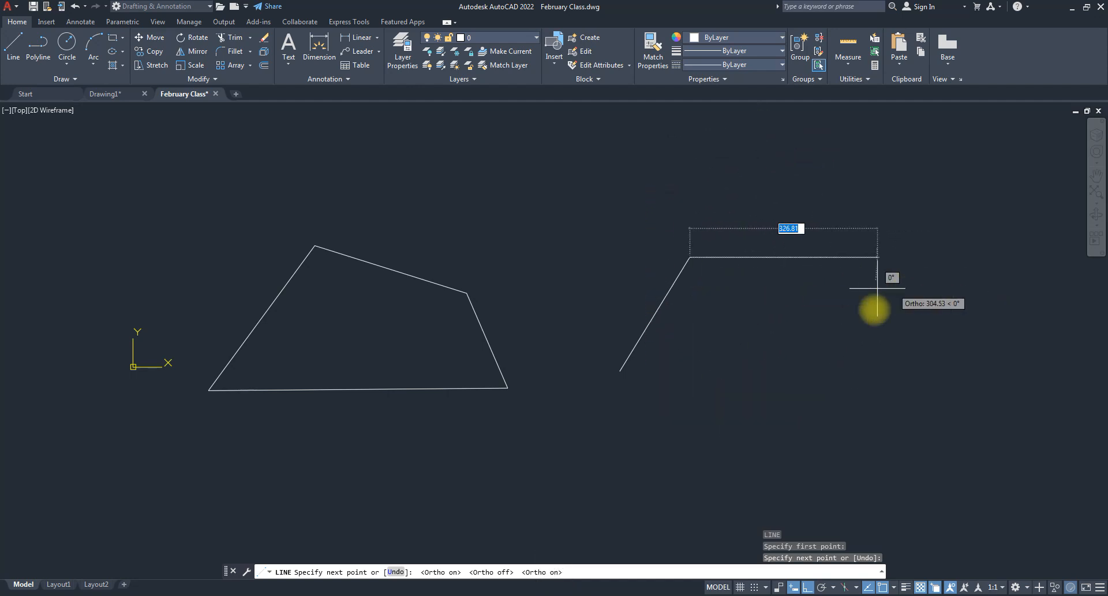
- Continue the outline with eleven connected freehand horizontal and vertical segments in Ortho mode, stepping around and back toward its start
click(829, 272)
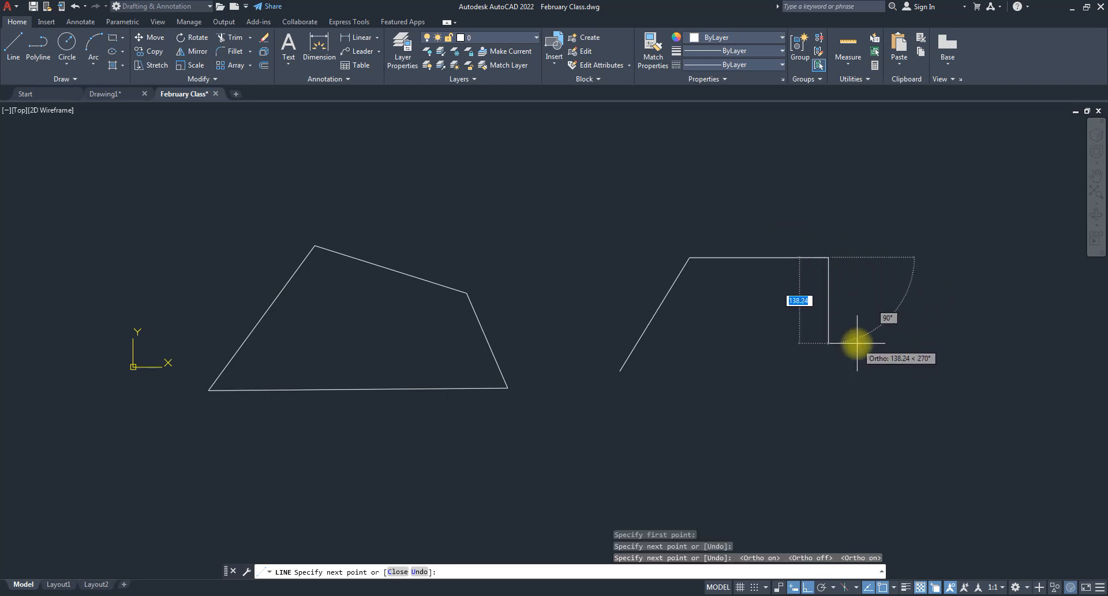
click(834, 355)
click(942, 347)
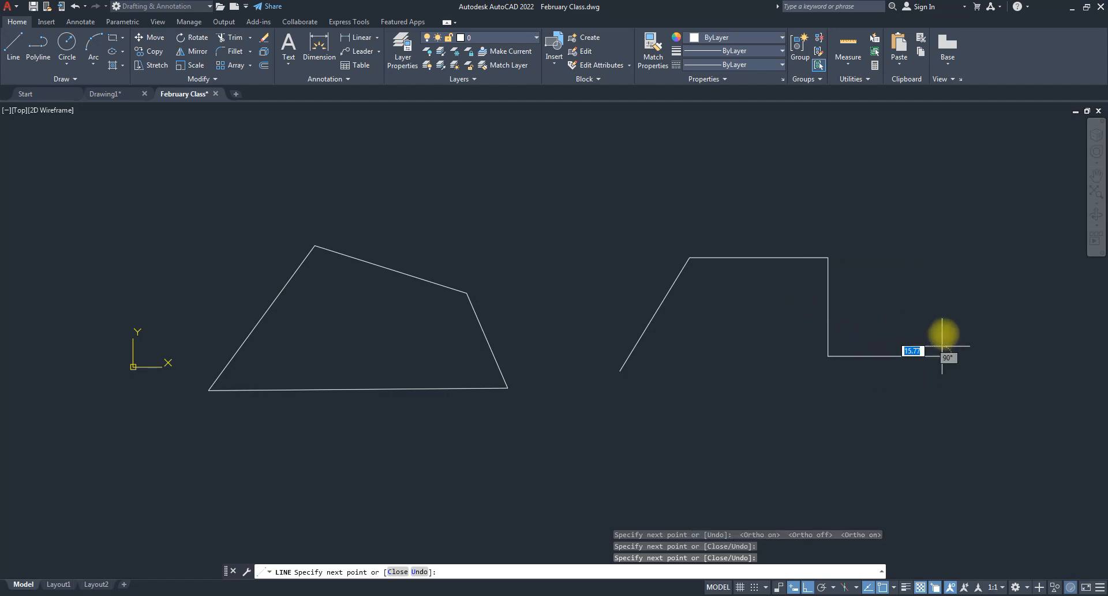
click(946, 285)
click(1017, 286)
click(1017, 450)
click(834, 451)
click(834, 387)
click(771, 387)
click(772, 462)
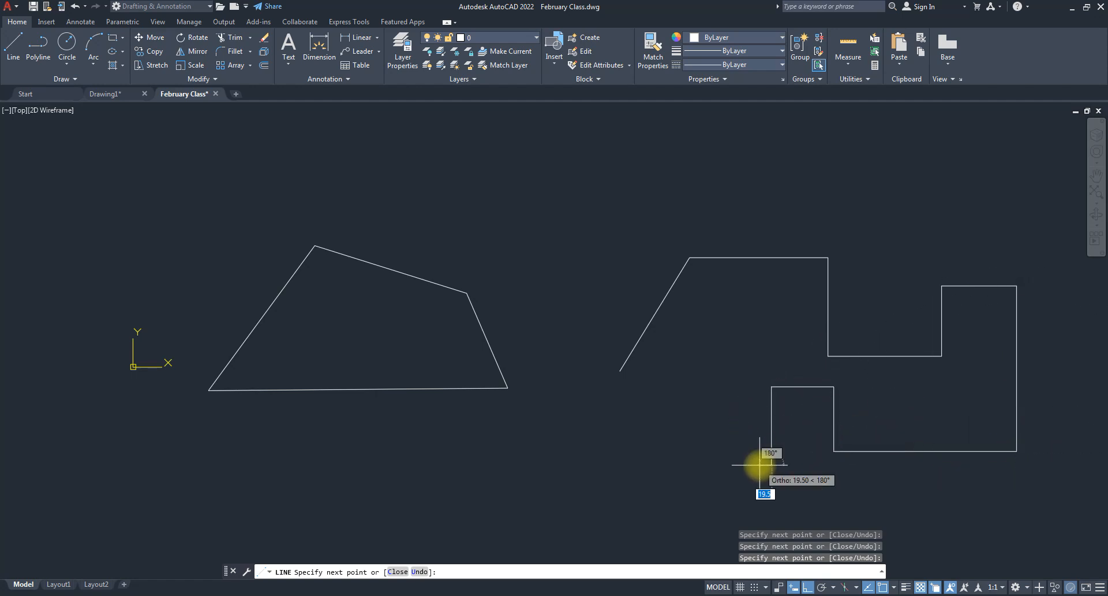
click(702, 437)
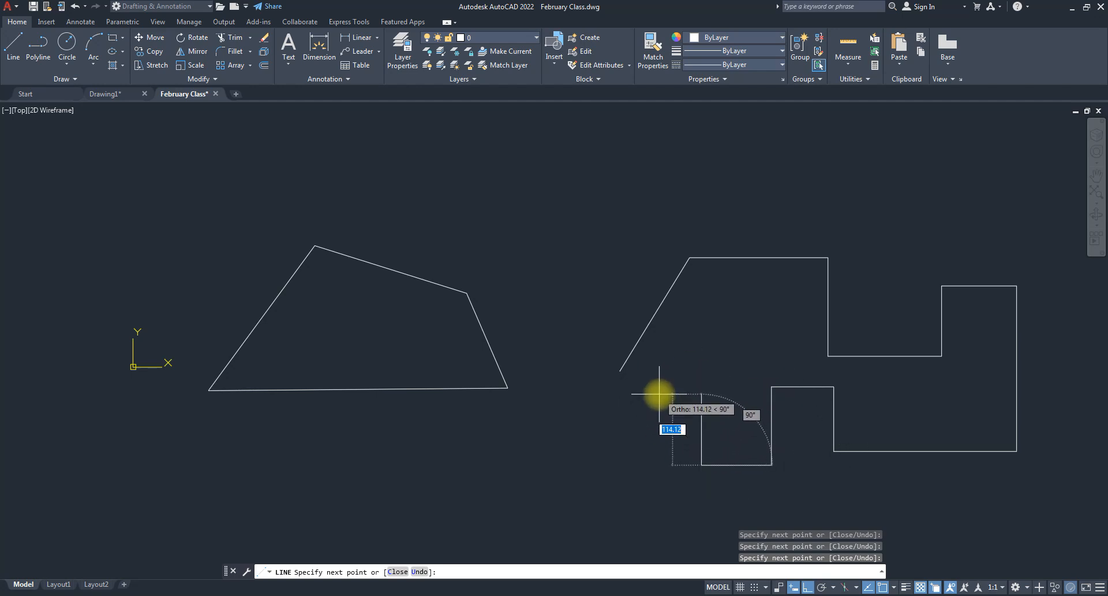
- Turn Ortho mode off, close the outline with two slanted segments ending at its start point, and undo the whole outline
key(F8)
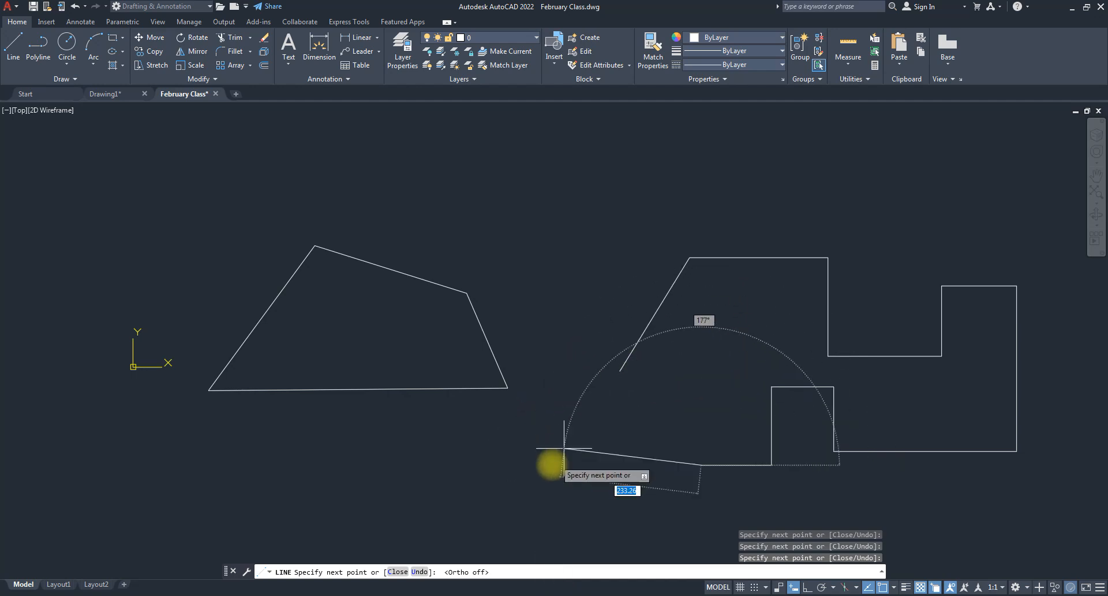
click(605, 402)
click(620, 371)
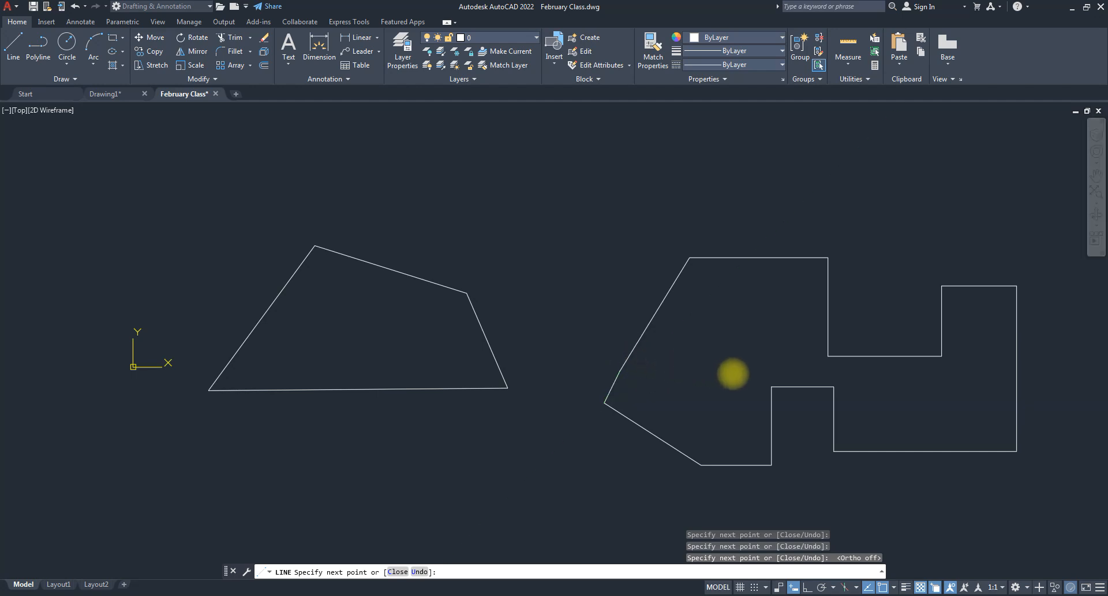
text(c)
key(Return)
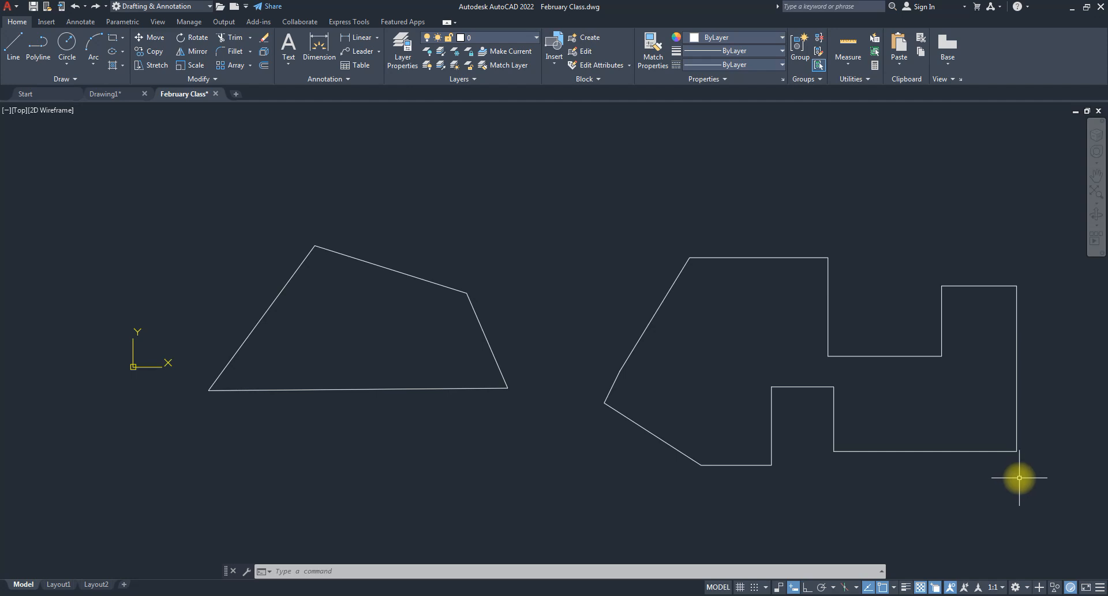
key(ctrl+z)
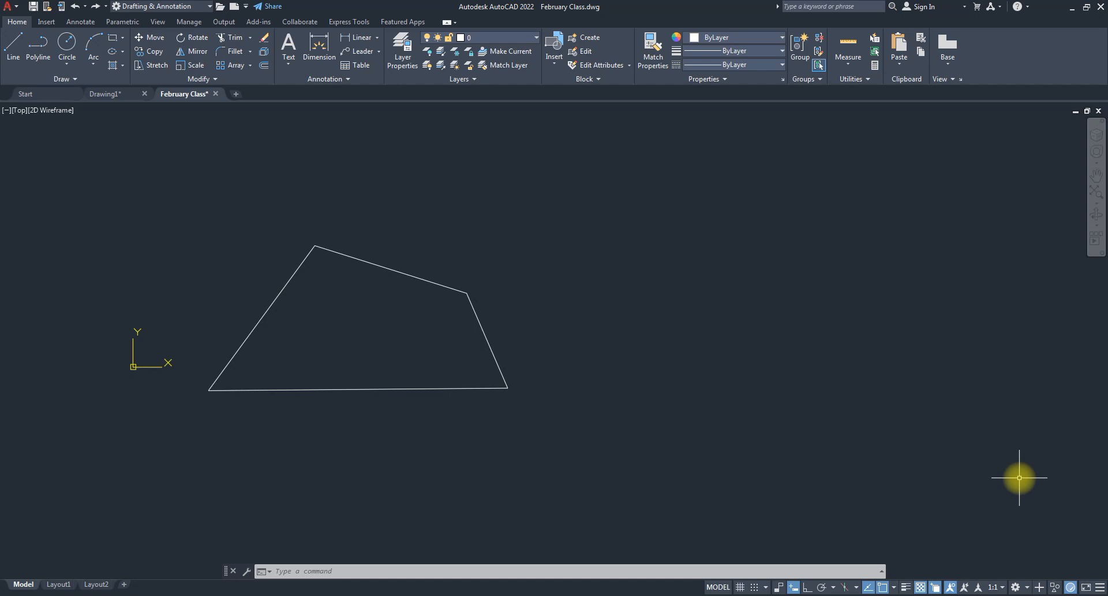
- Draw four connected freehand line segments beside the quadrilateral: one rising, one descending, one steep, and one running back down diagonally
click(12, 47)
click(581, 274)
click(670, 192)
click(809, 271)
click(788, 362)
click(637, 450)
- Remove the last two segments with the Line command's Undo option, end the command, and undo the remaining two segments
text(u)
key(Return)
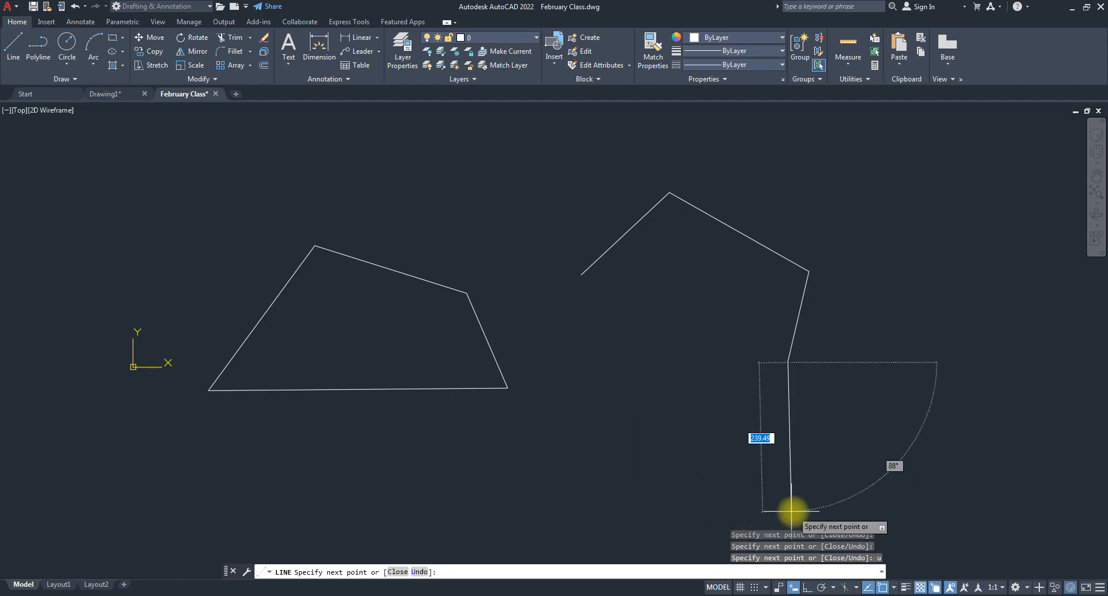
text(u)
key(Return)
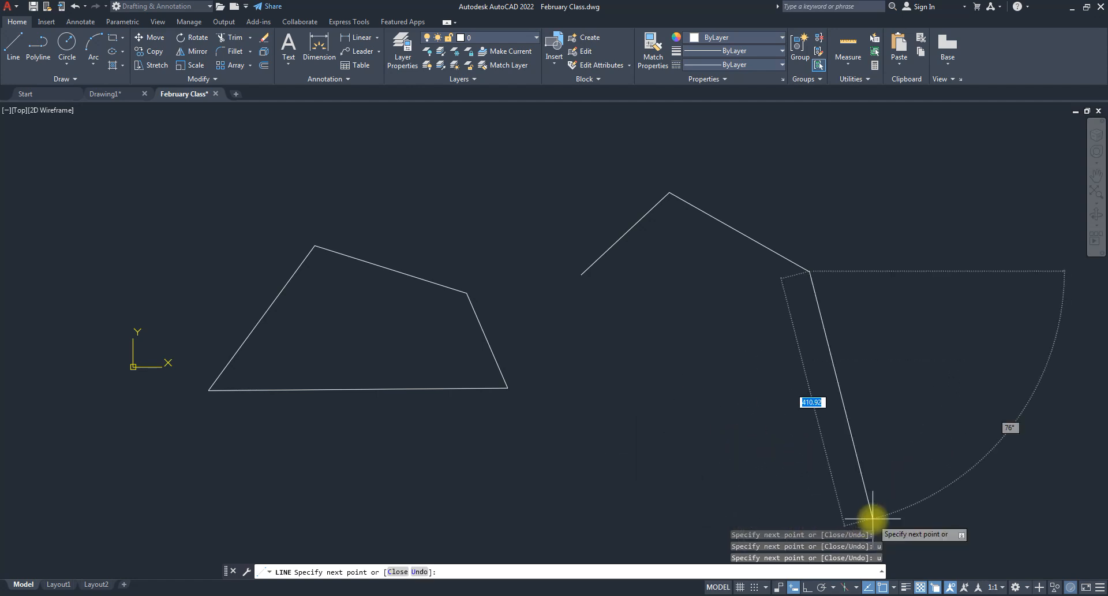
key(Return)
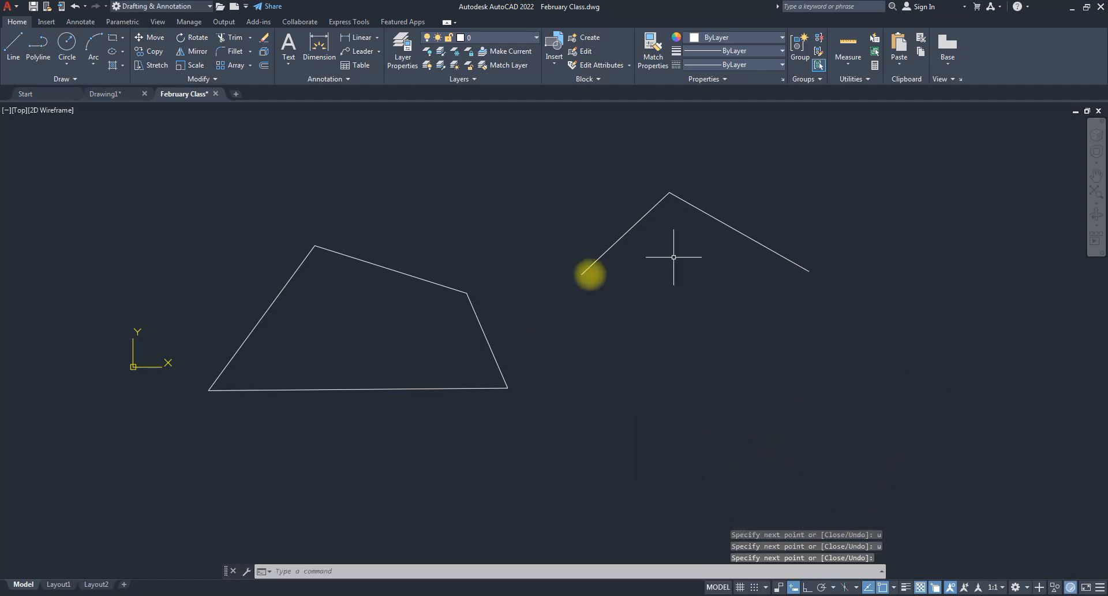
key(ctrl+u)
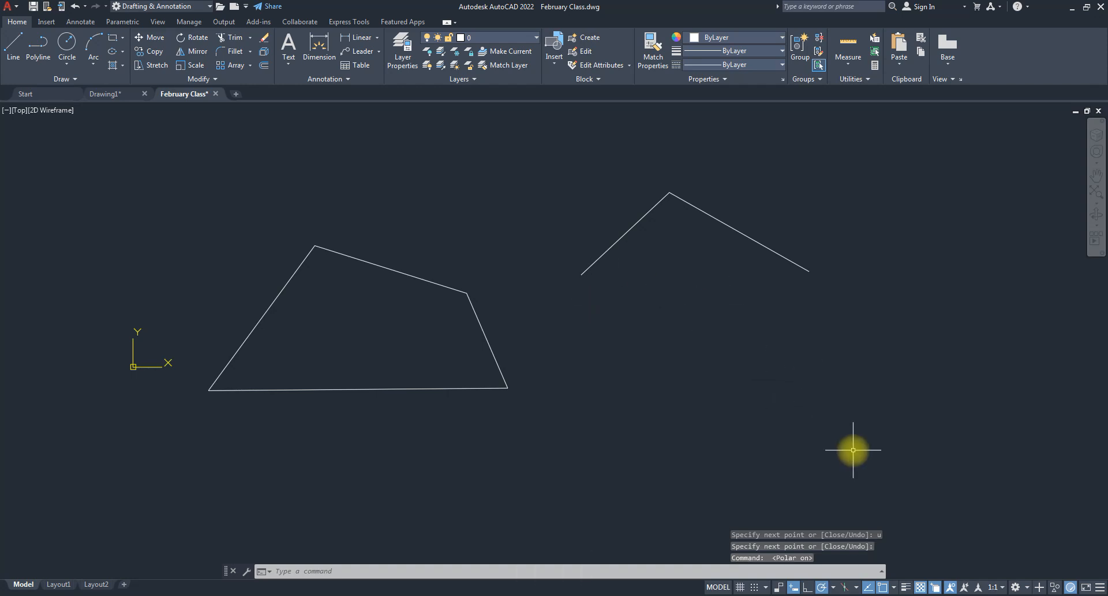
key(ctrl+z)
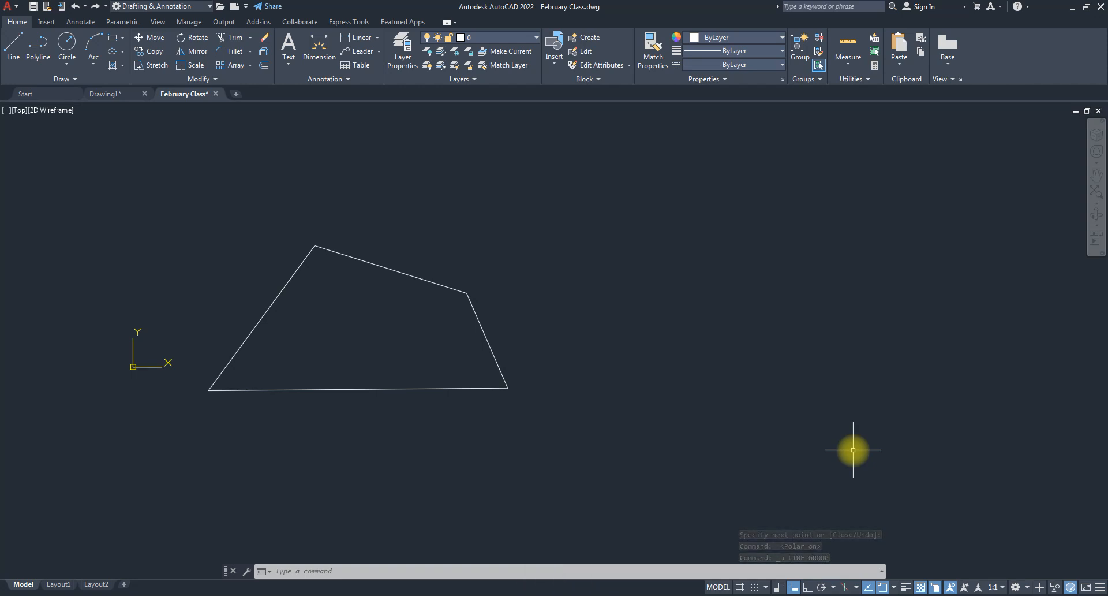
- Draw a single freehand line rising diagonally beside the quadrilateral, turn Ortho mode on, and end the Line command
click(13, 51)
click(579, 321)
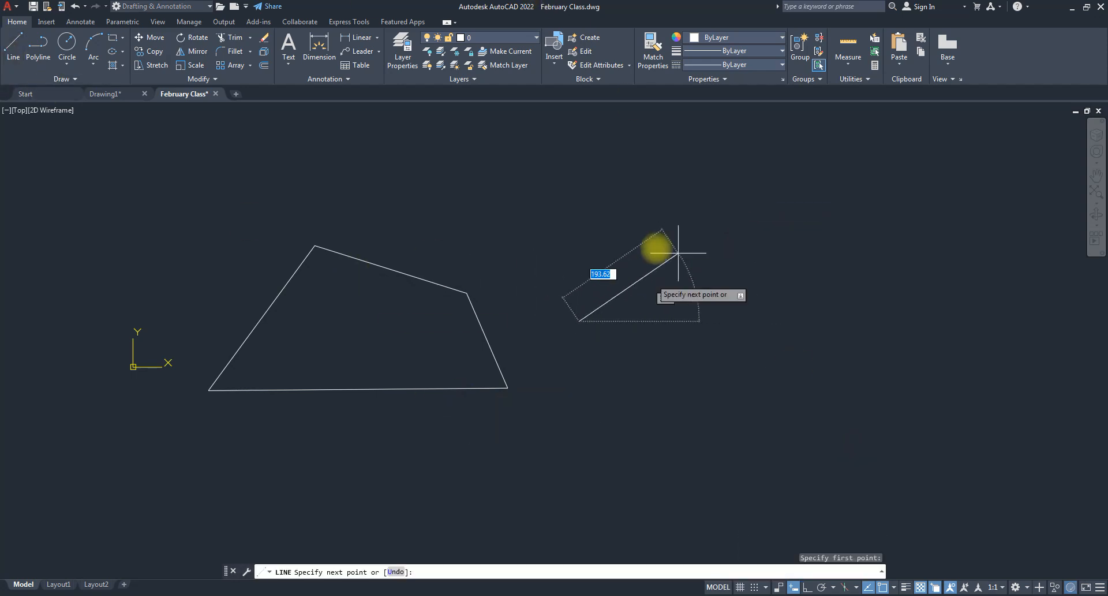
click(701, 198)
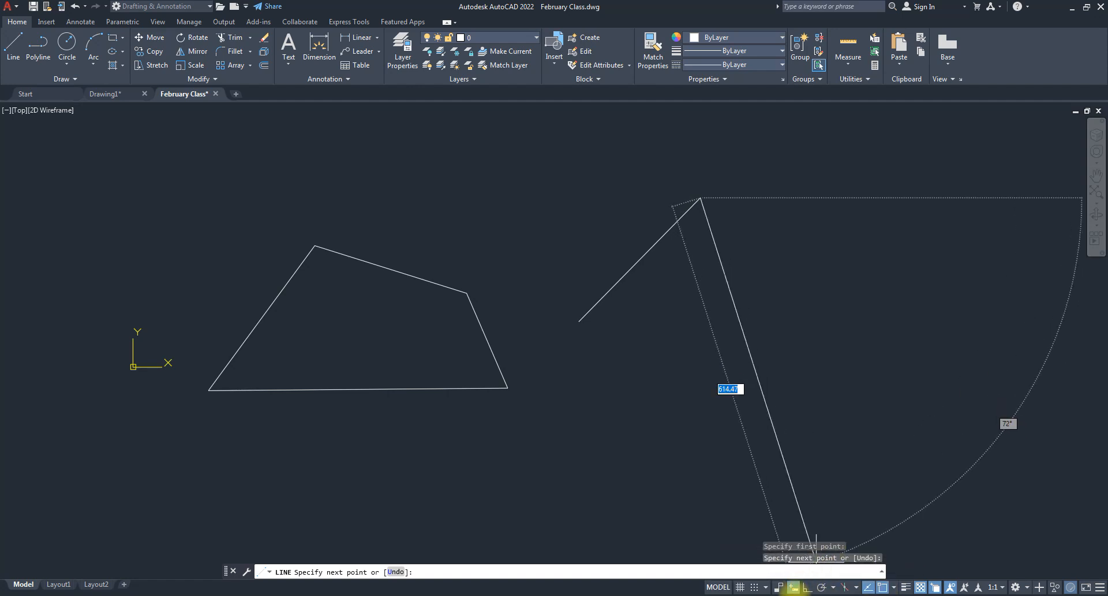
click(807, 587)
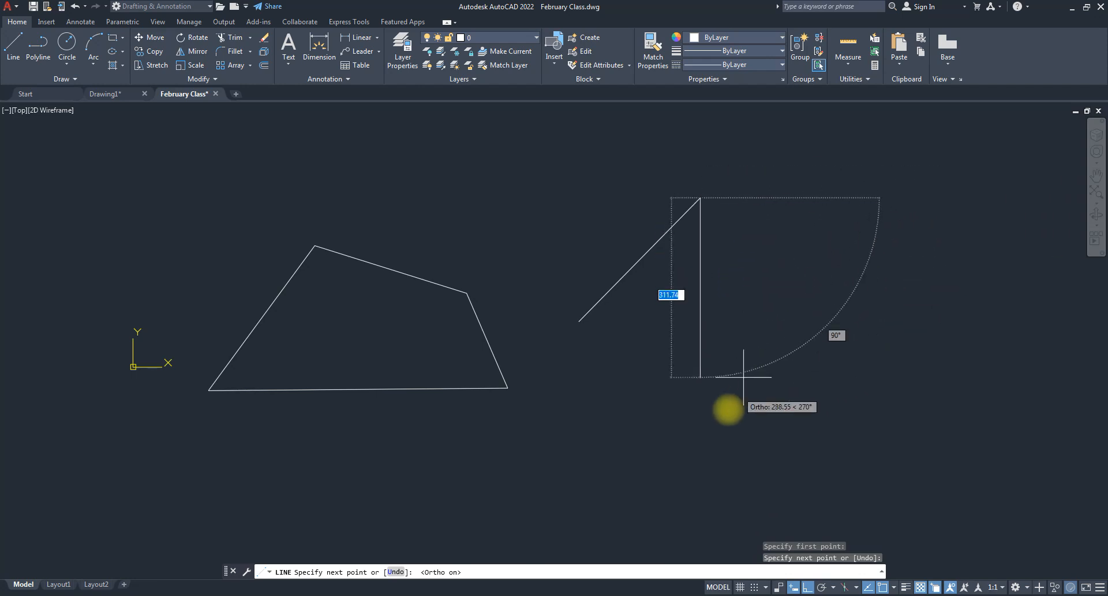
key(Escape)
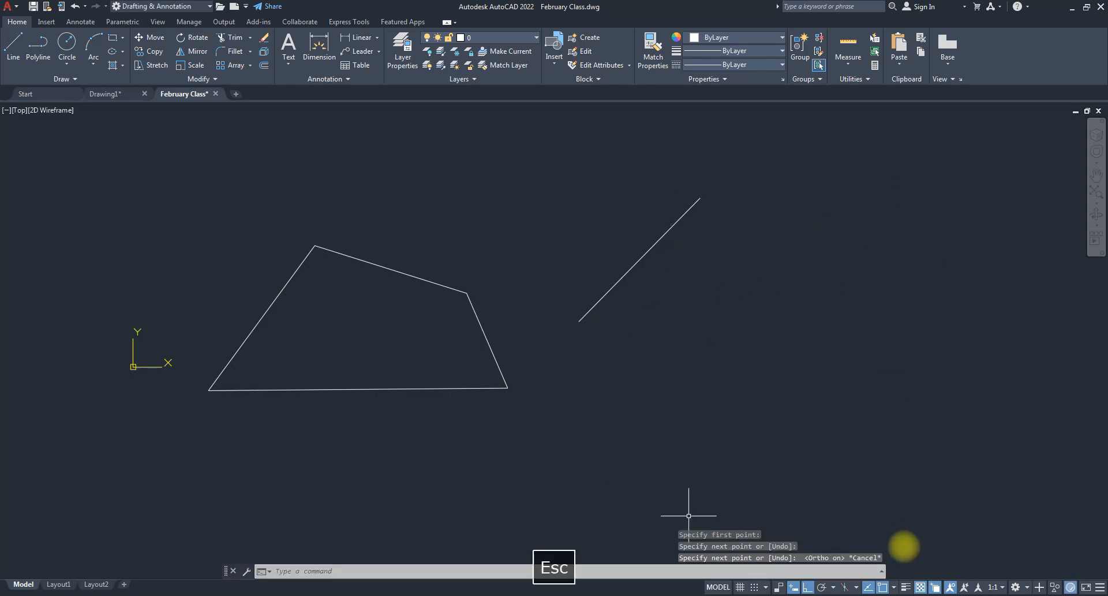
- Draw a horizontal line and a connected vertical line upward in Ortho mode below the diagonal line, and turn Ortho mode off
click(13, 44)
click(620, 377)
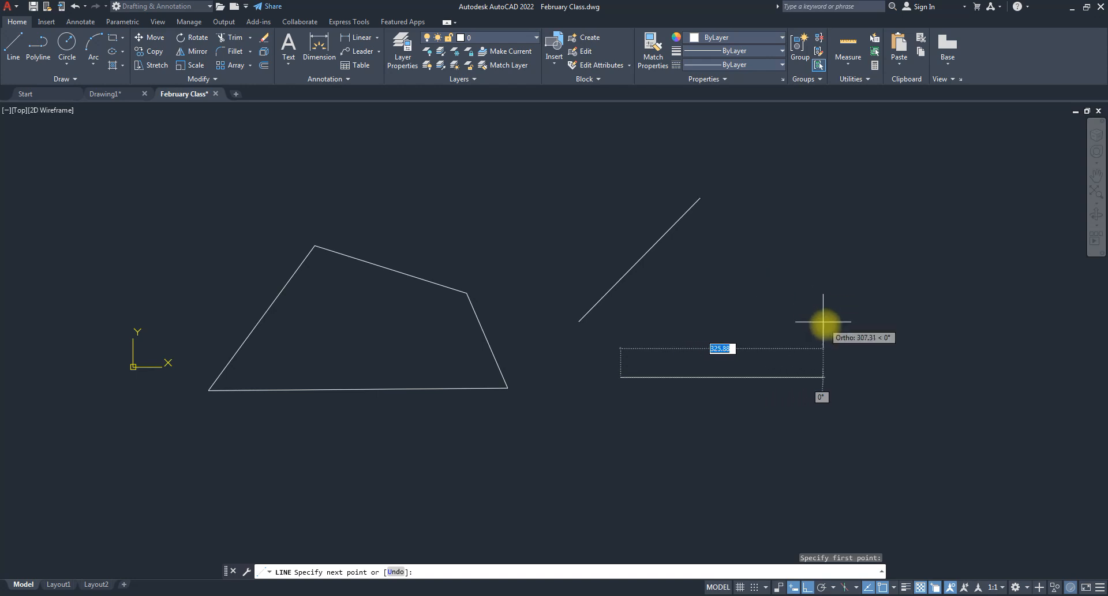
click(843, 300)
click(797, 242)
click(808, 586)
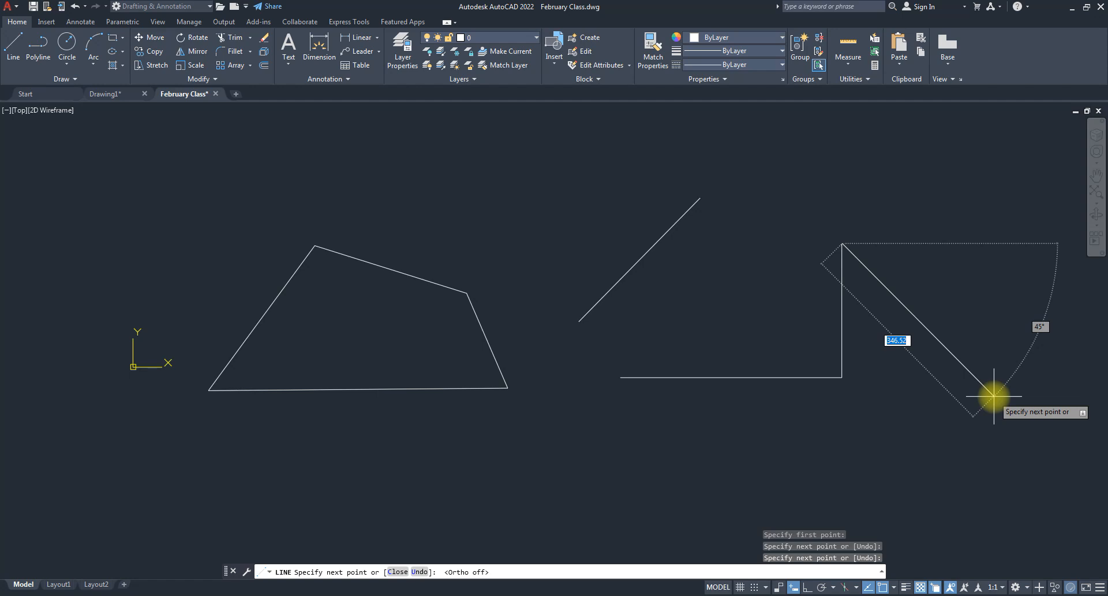
- Display the status bar customization list, review which drawing aids are enabled, and close the list
mouse_move(760, 310)
middle_down()
mouse_move(438, 390)
mouse_move(309, 346)
mouse_move(433, 477)
mouse_move(212, 409)
middle_up()
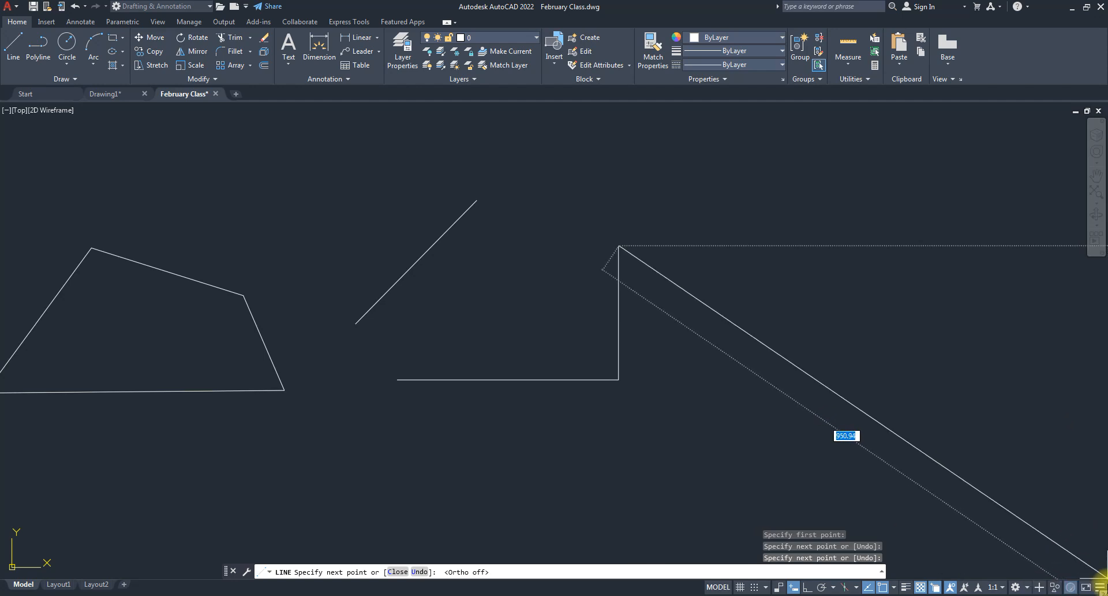
click(1101, 587)
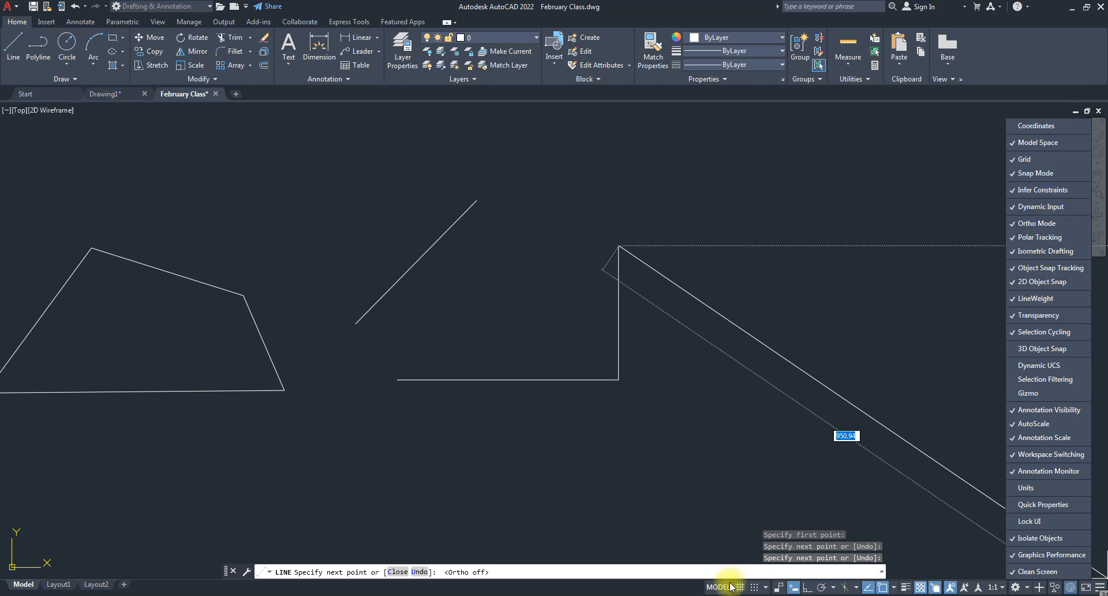
click(676, 586)
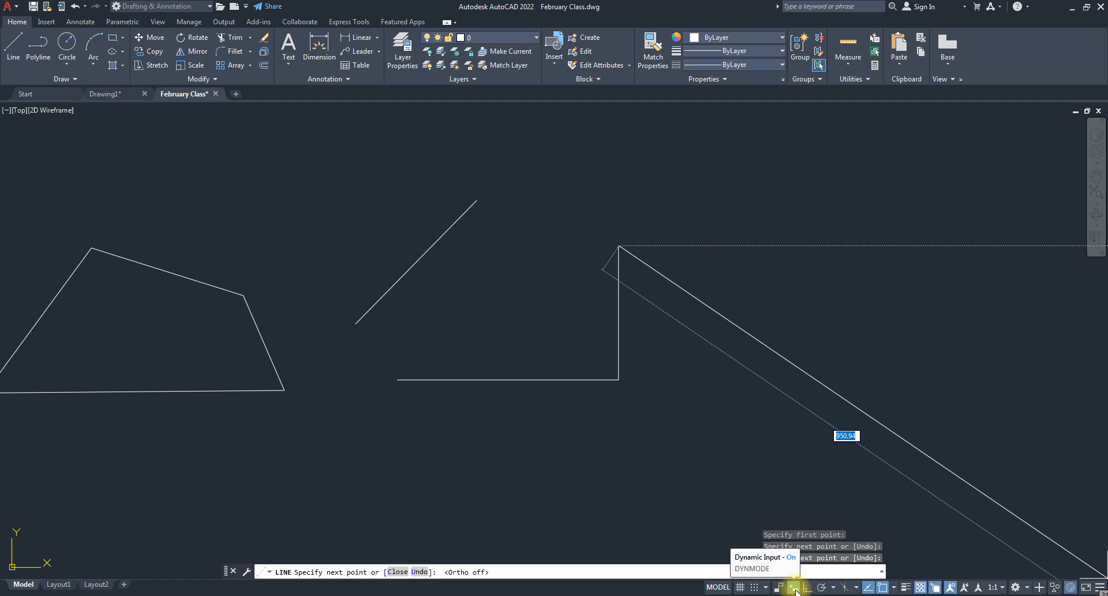
- Switch dynamic input off, back on and off again while previewing the next line segment
click(794, 586)
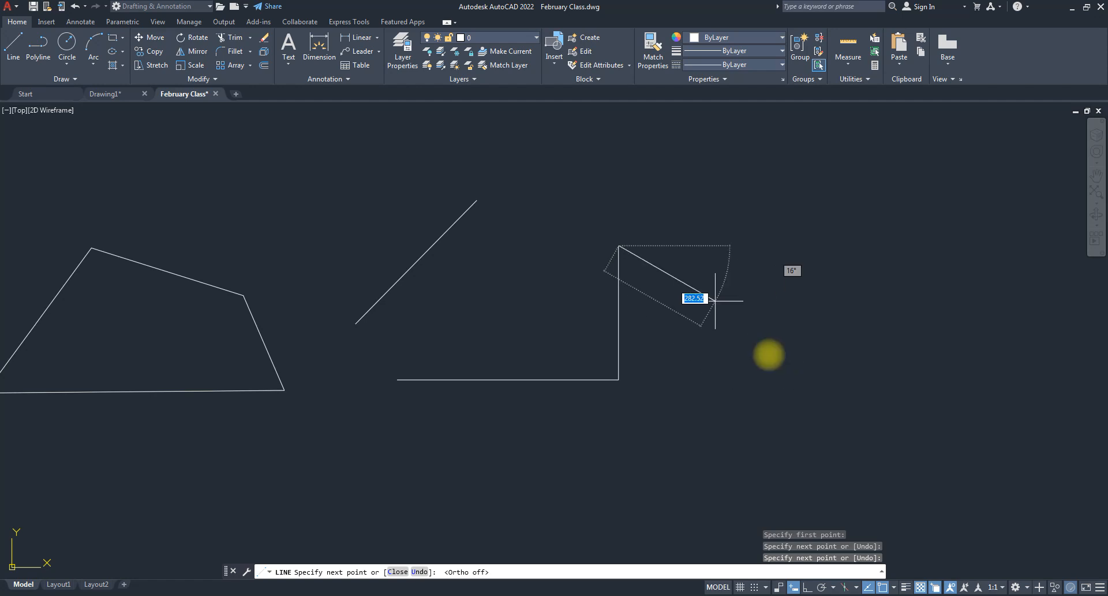
click(794, 586)
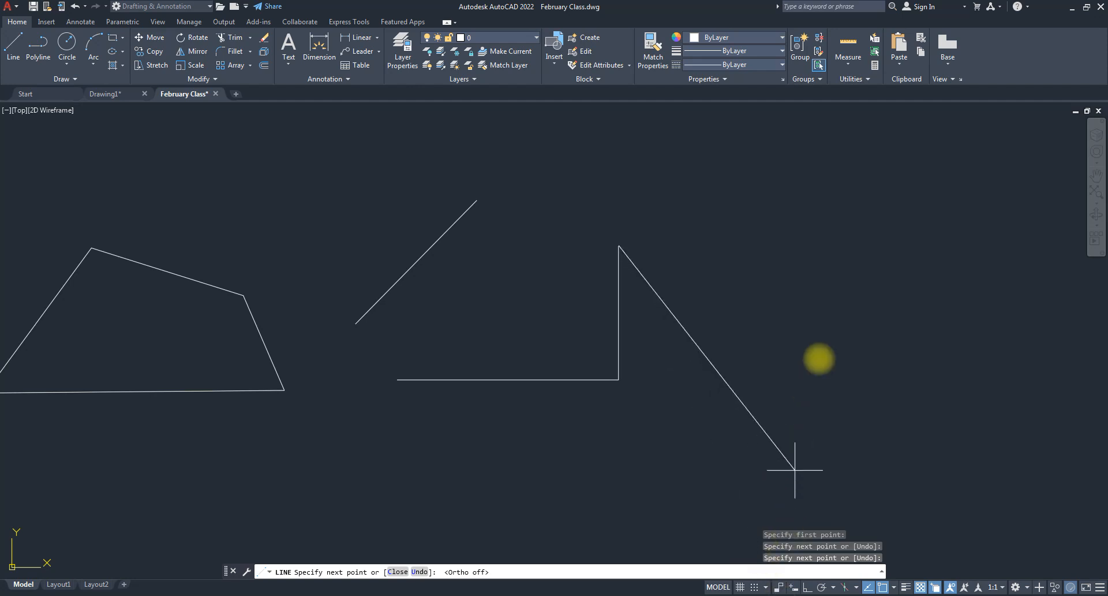
key(F12)
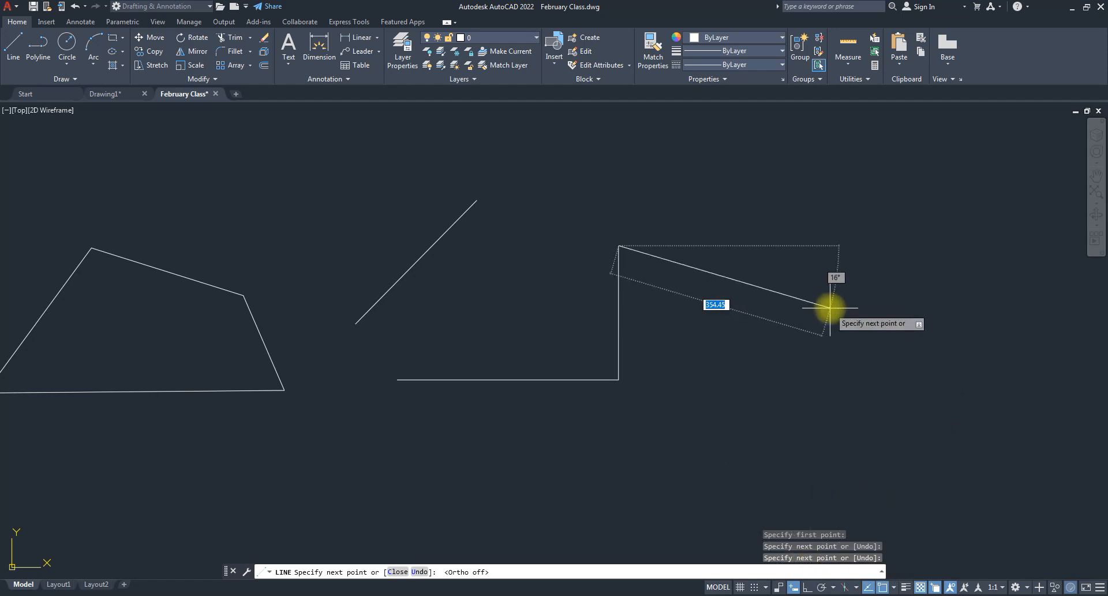
key(F12)
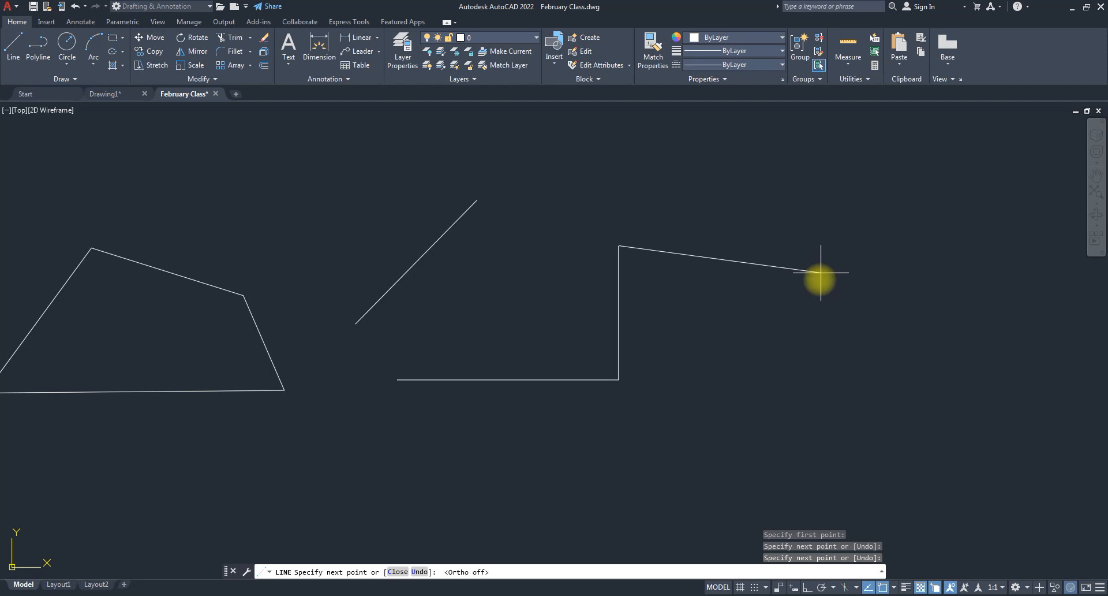
- End the Line command and erase the quadrilateral, the diagonal line and the two perpendicular lines
key(Escape)
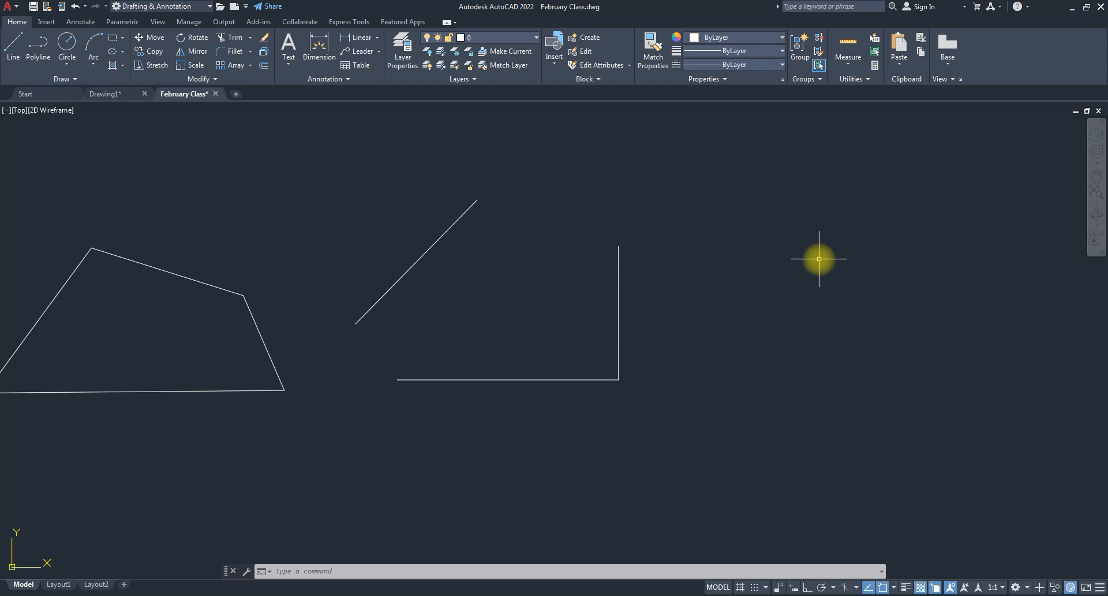
scroll(654, 306, down, 4)
click(685, 362)
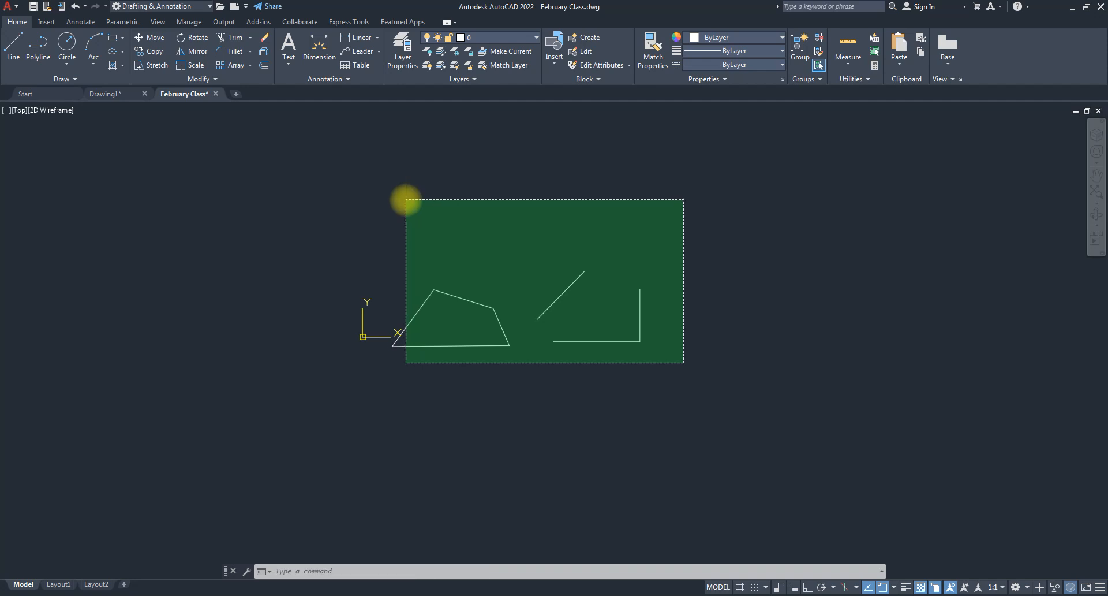
click(403, 198)
key(Delete)
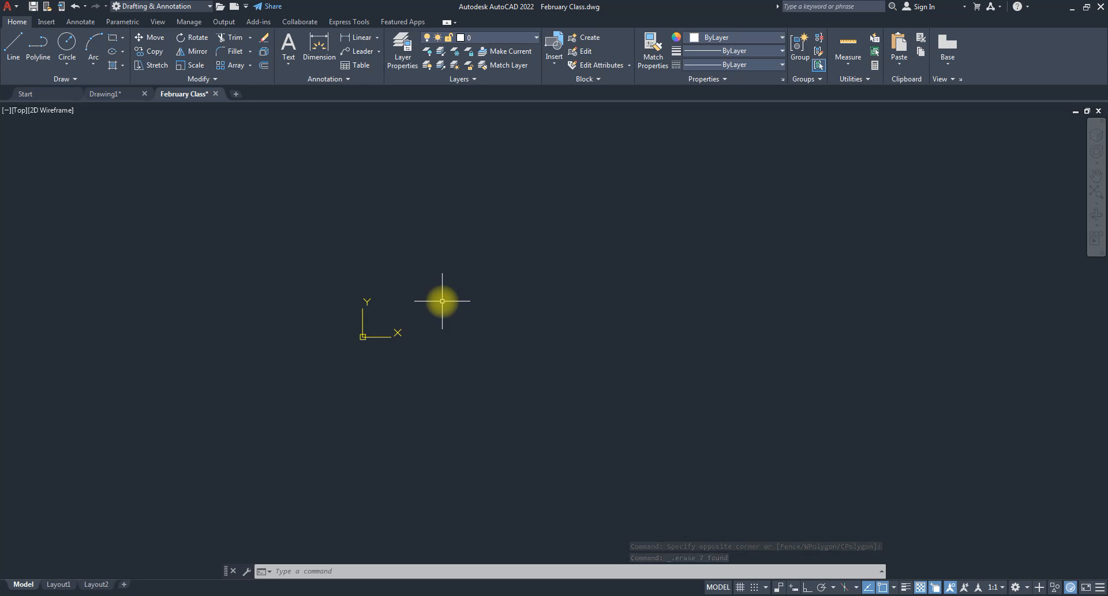
- Start a line at the origin 0,0 and draw connected segments through absolute coordinates 6,0, 6,2 and 2,2
click(13, 46)
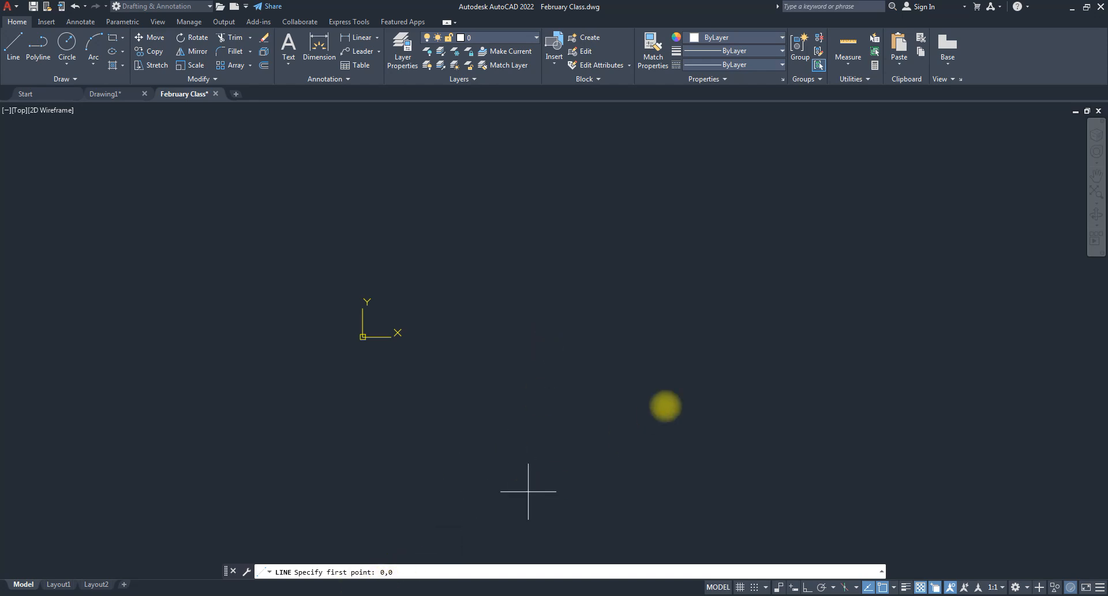
key(Return)
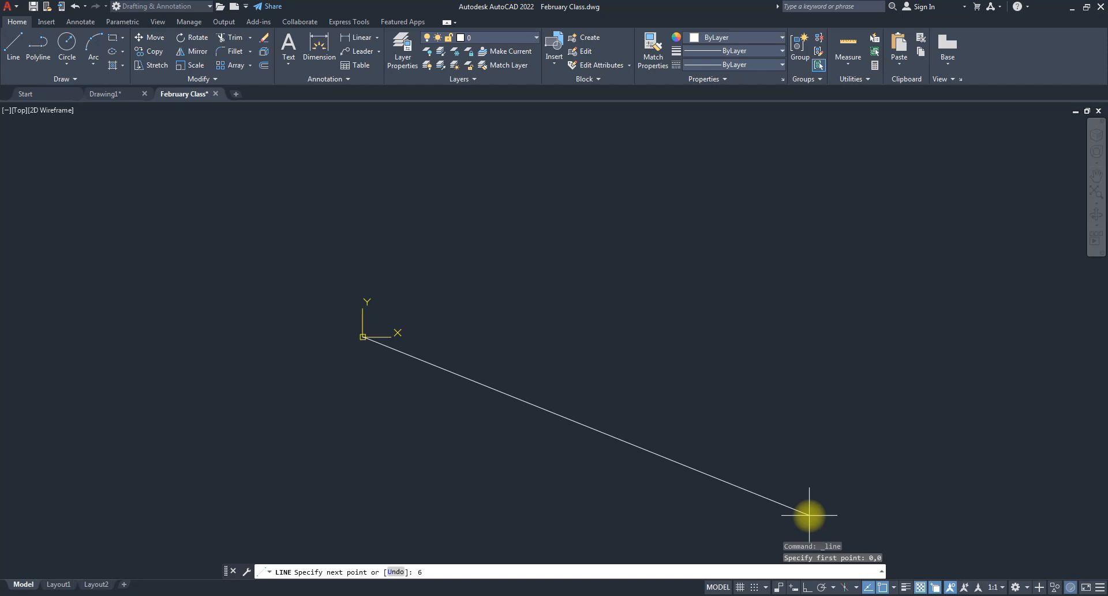
text(0)
key(Return)
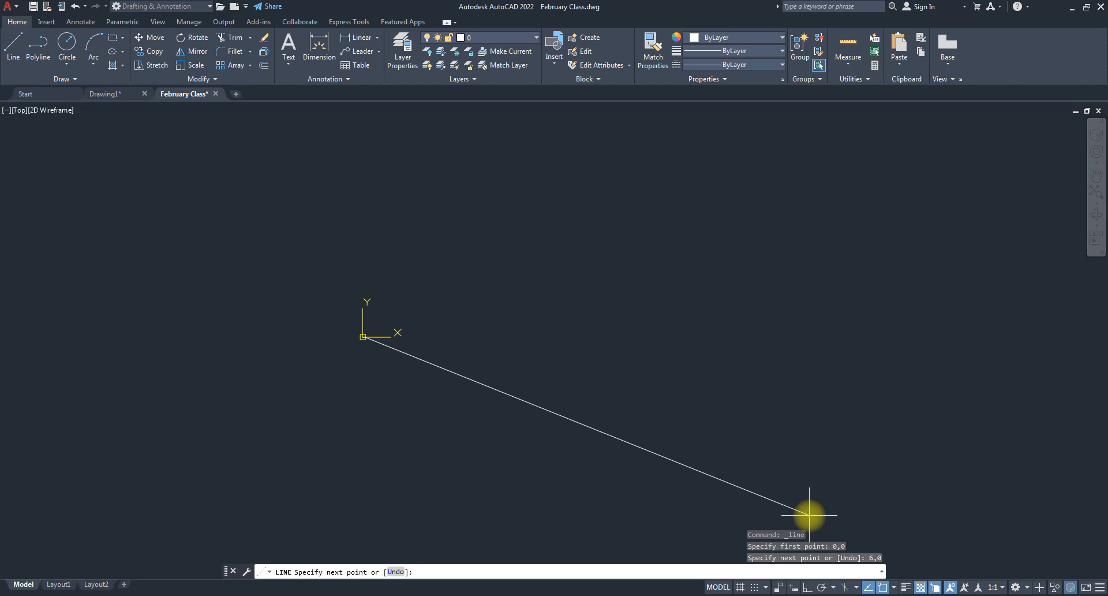
text(6,2)
key(Return)
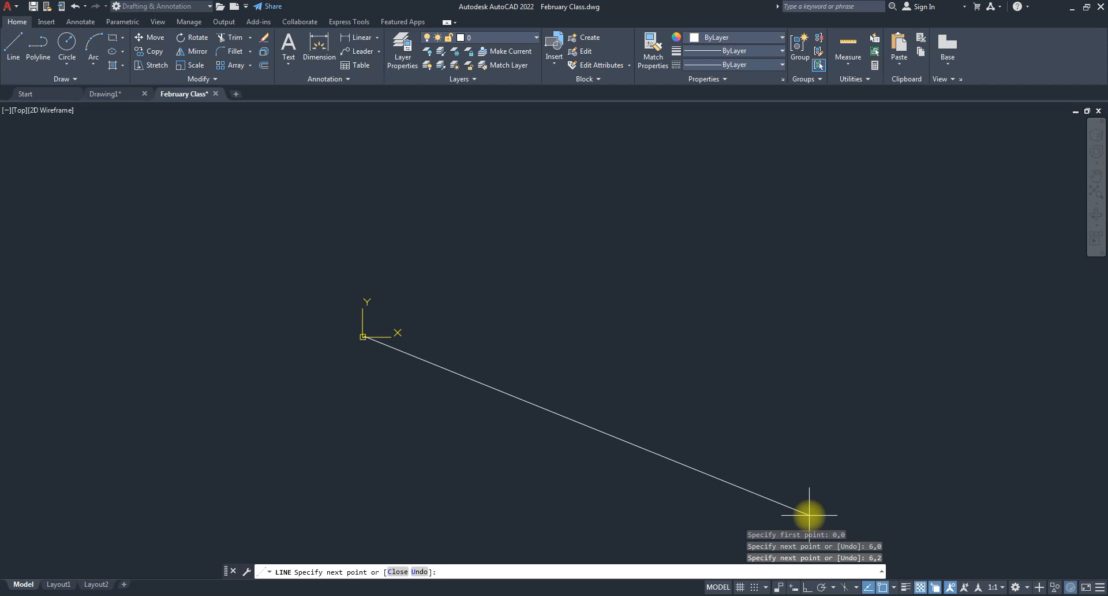
text(2,2)
key(Return)
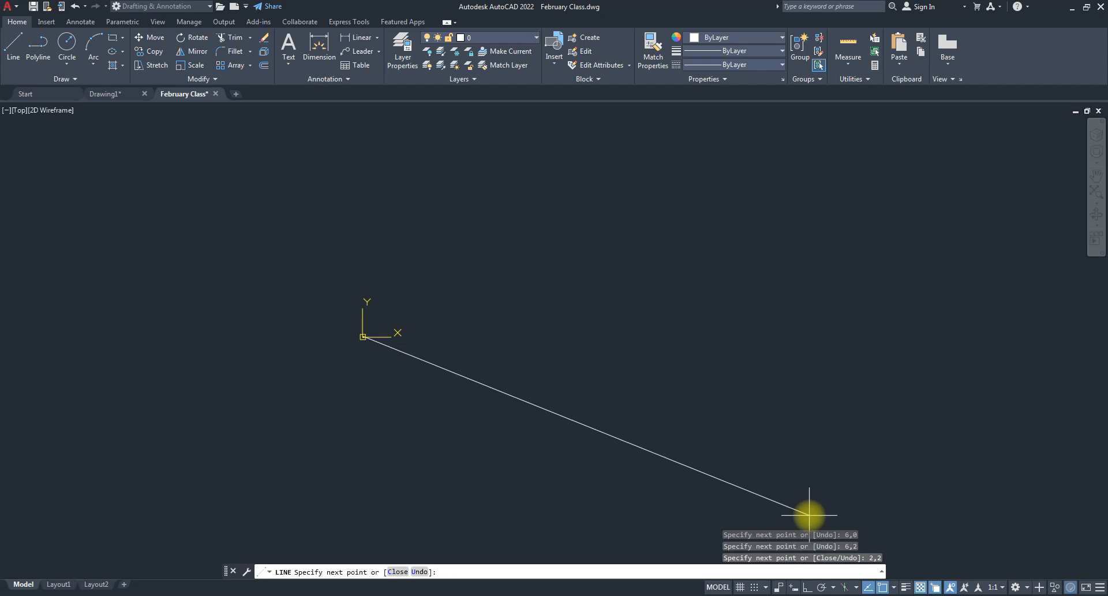
- Continue the line to 2,8 and 0,8, and finish the L-shaped outline with the Close option
text(2,8)
key(Return)
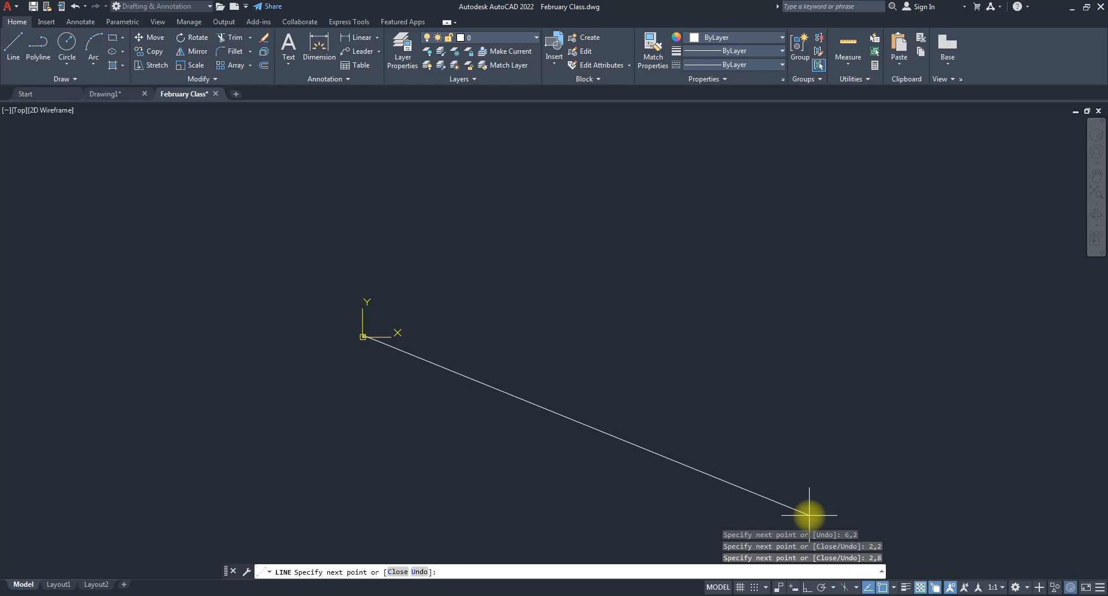
text(0,8)
key(Return)
text(c)
key(Return)
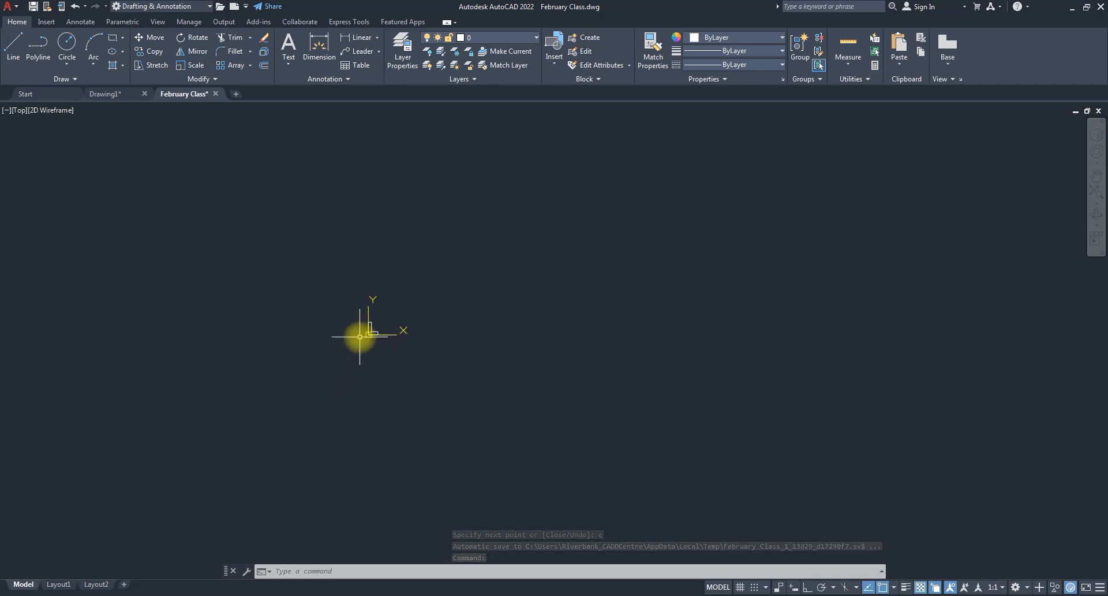
- Zoom in and out around the L-shaped outline, and fit it to the view with Zoom Extents
key(ctrl+y)
scroll(365, 362, down, 2)
scroll(365, 318, up, 3)
scroll(388, 331, down, 1)
scroll(384, 361, up, 2)
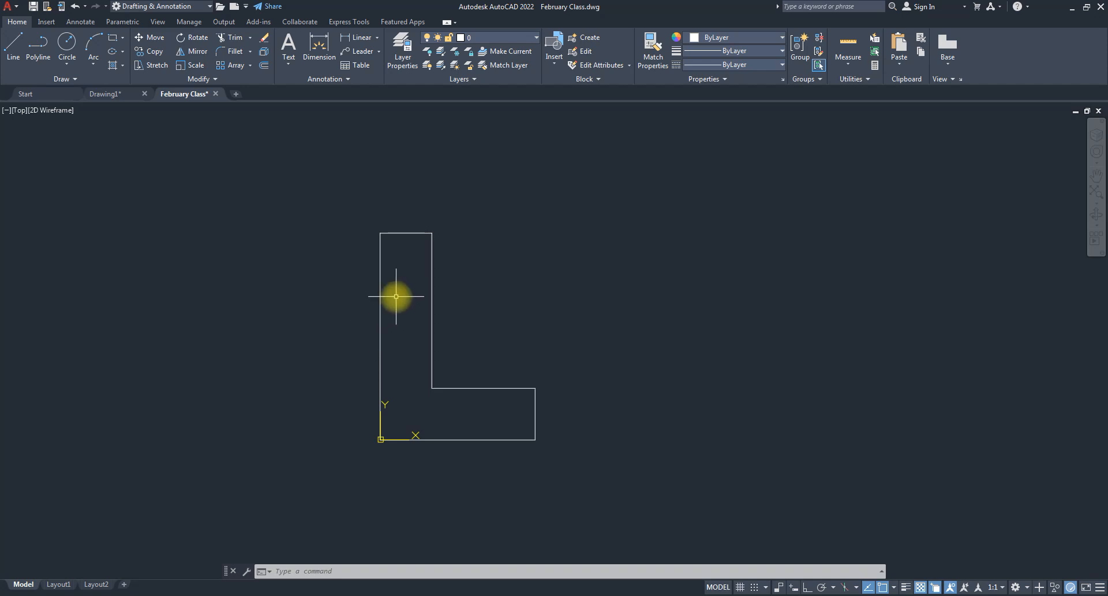
scroll(396, 299, down, 8)
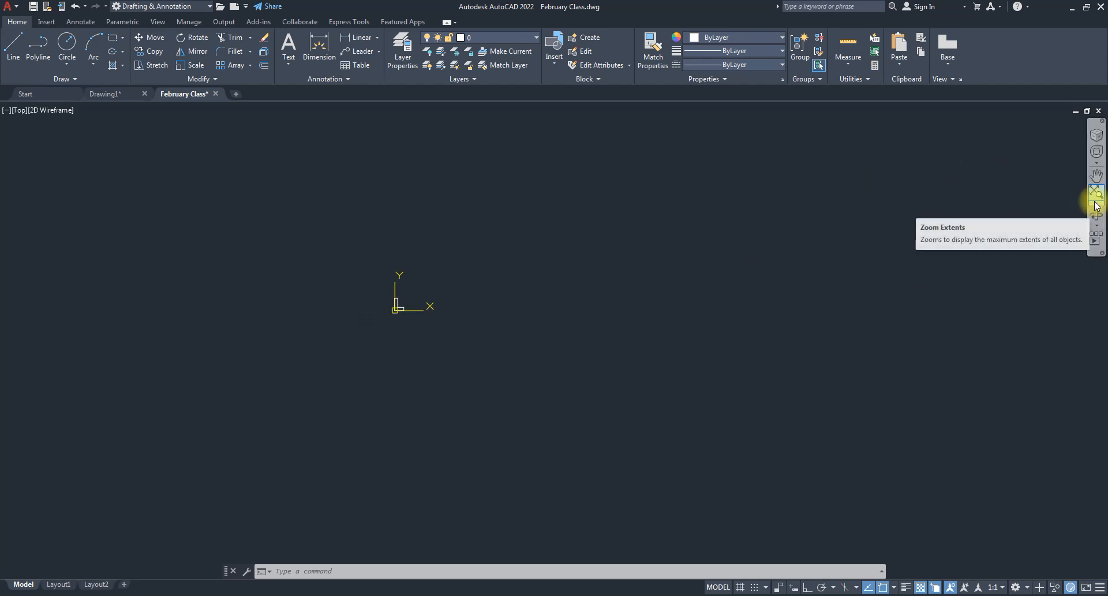
scroll(297, 335, down, 10)
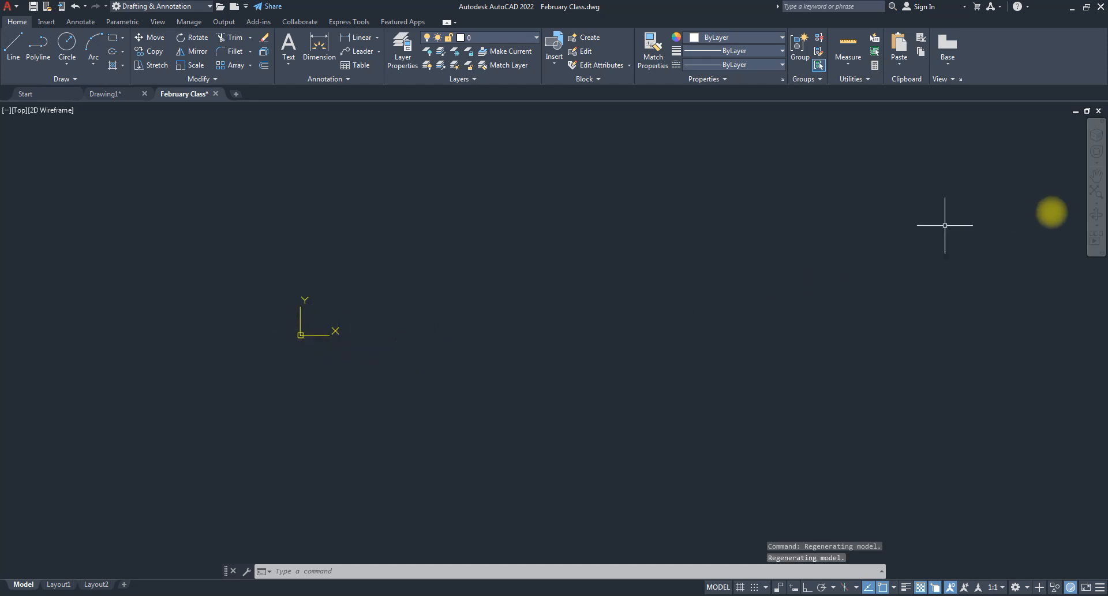
click(1096, 209)
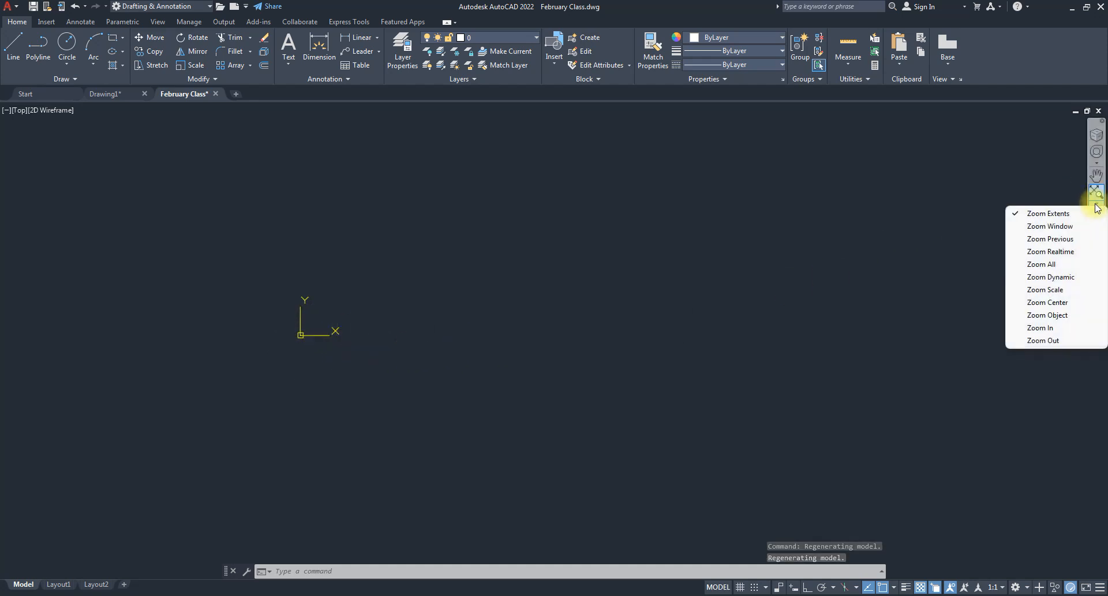
click(1049, 214)
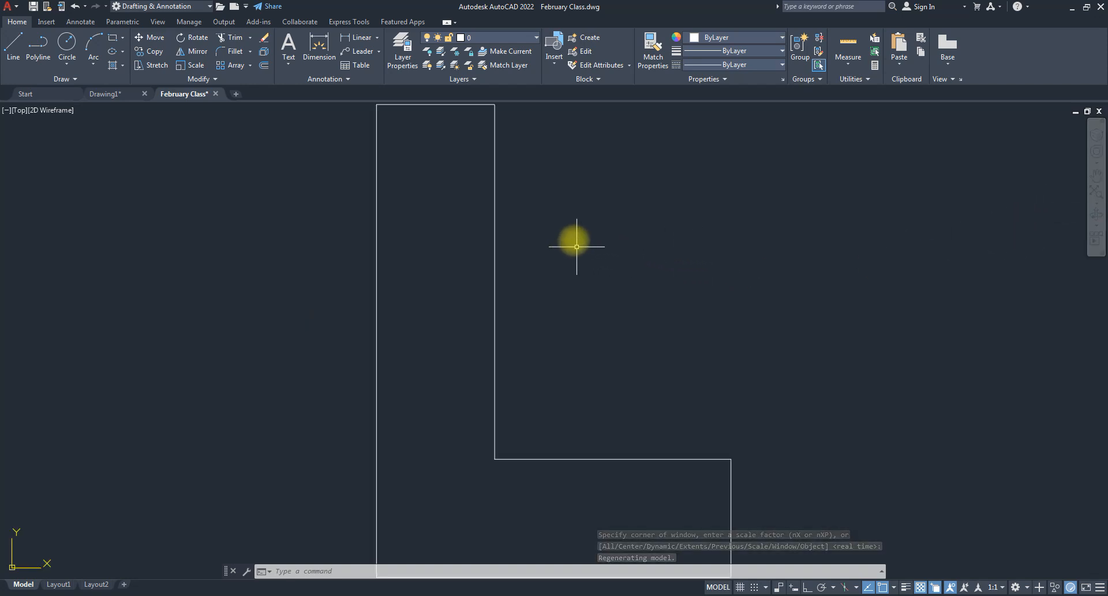
- Reduce the view of the L-shaped outline repeatedly with Zoom Out, and adjust the magnification around the shape
click(1097, 202)
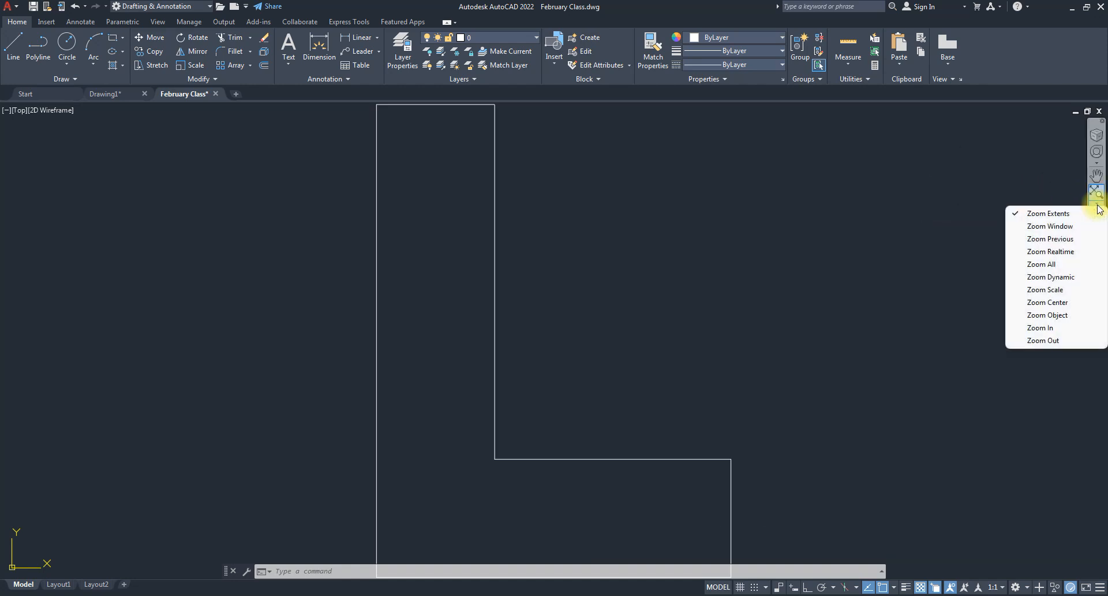
click(1044, 340)
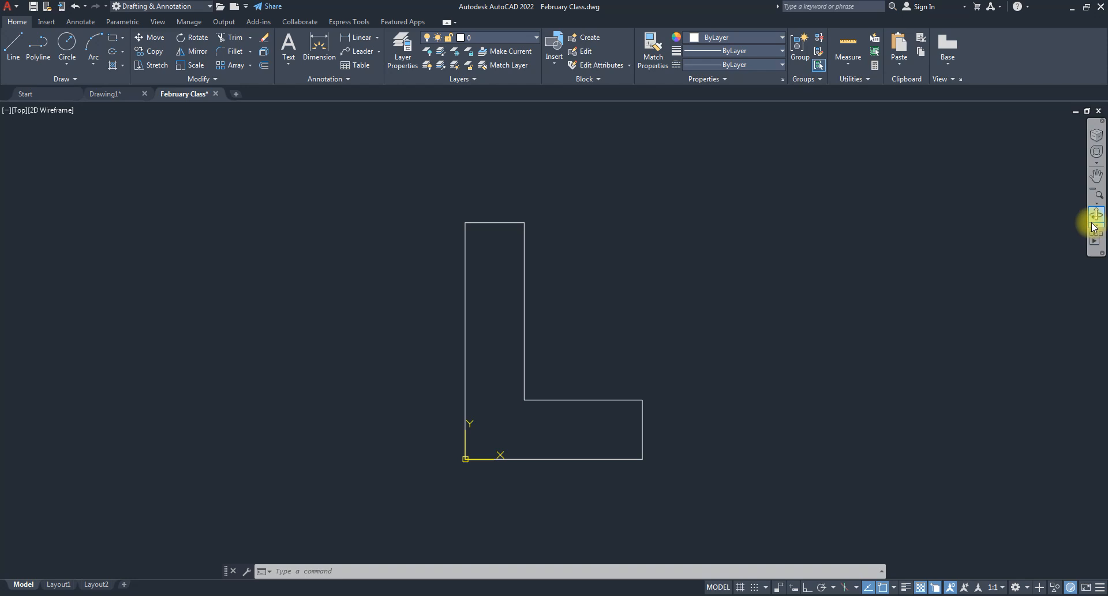
click(1093, 202)
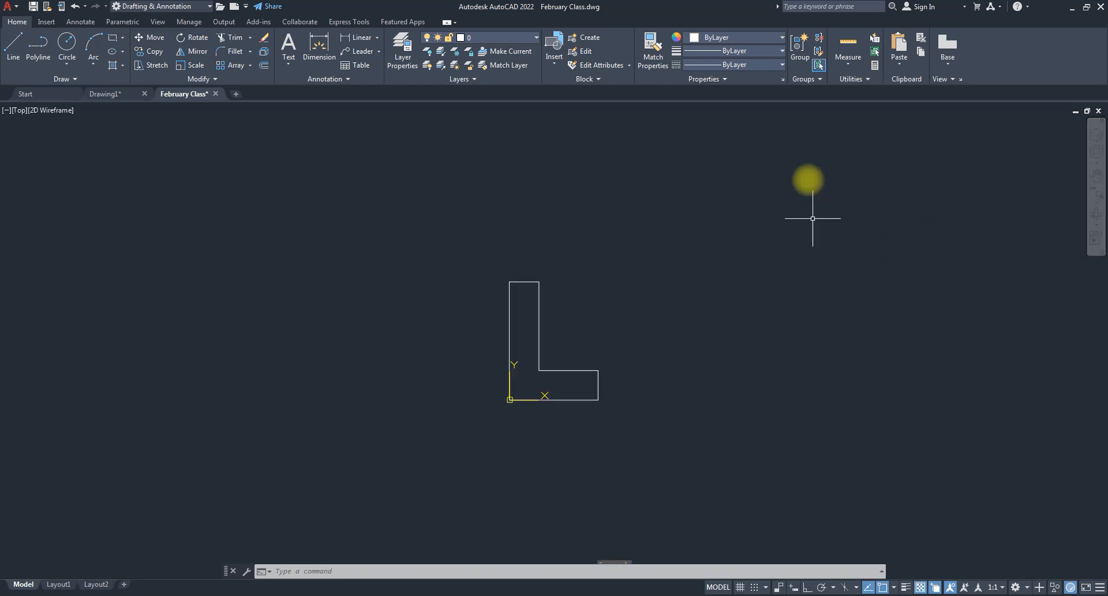
click(1092, 202)
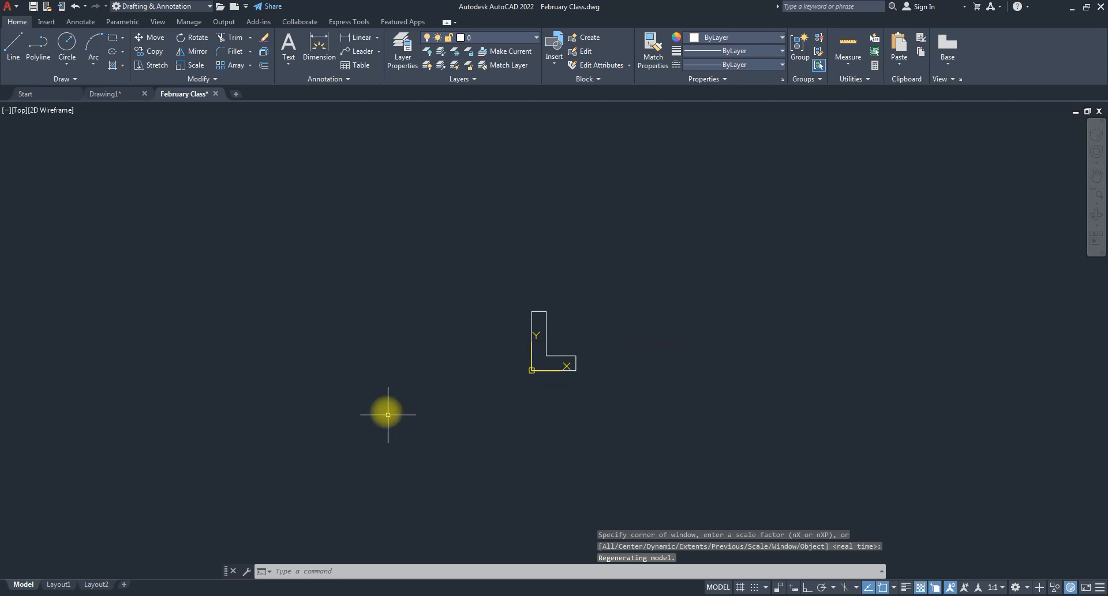
scroll(563, 384, up, 5)
scroll(537, 401, down, 4)
scroll(532, 327, up, 2)
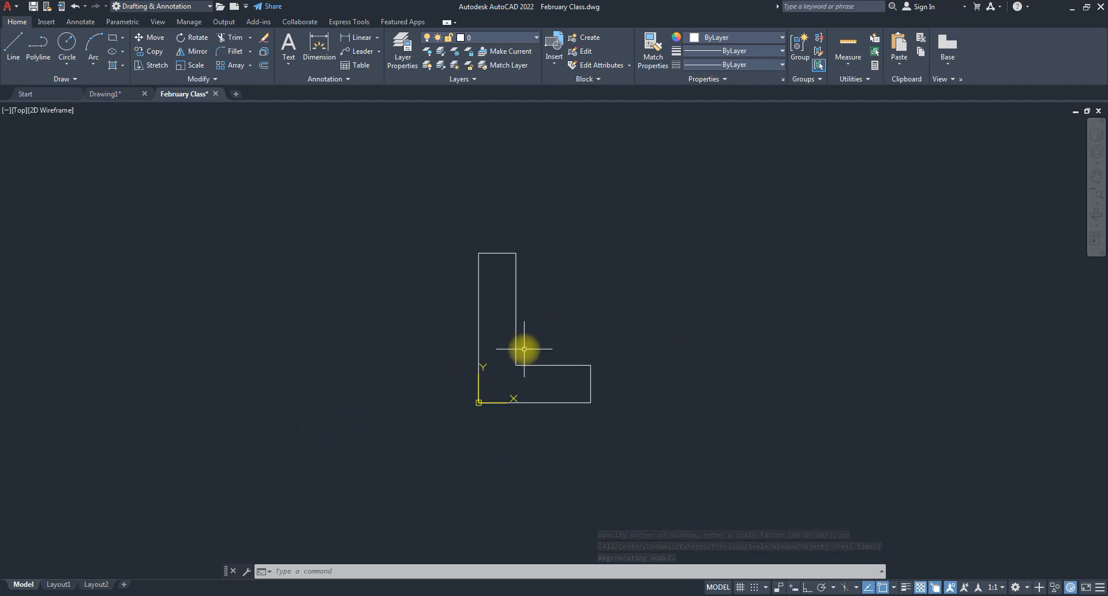
- Erase the whole L-shaped outline
click(434, 228)
click(677, 484)
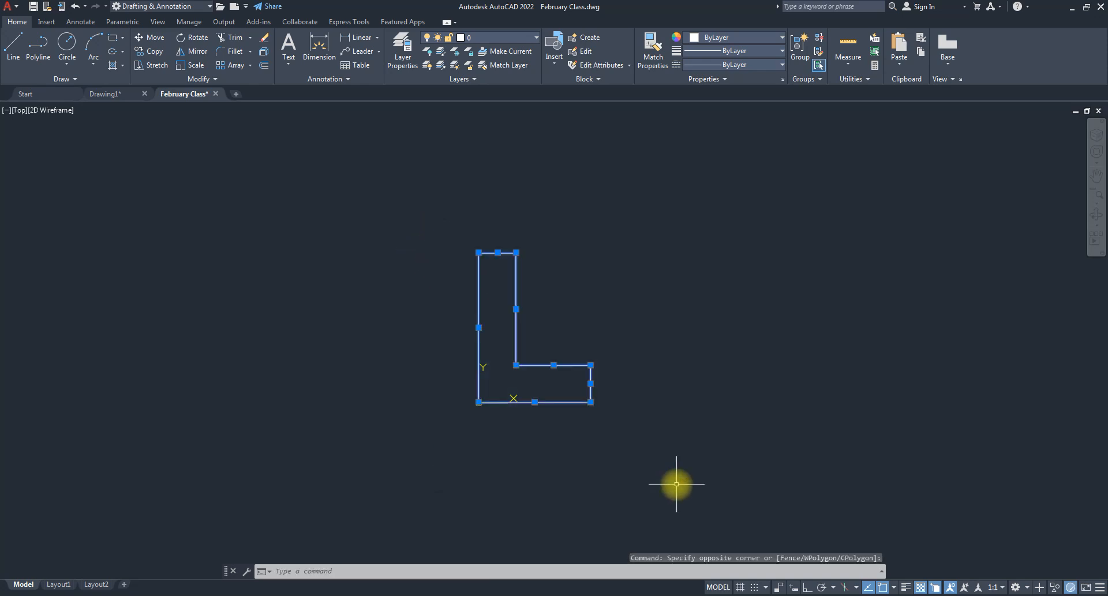
key(Delete)
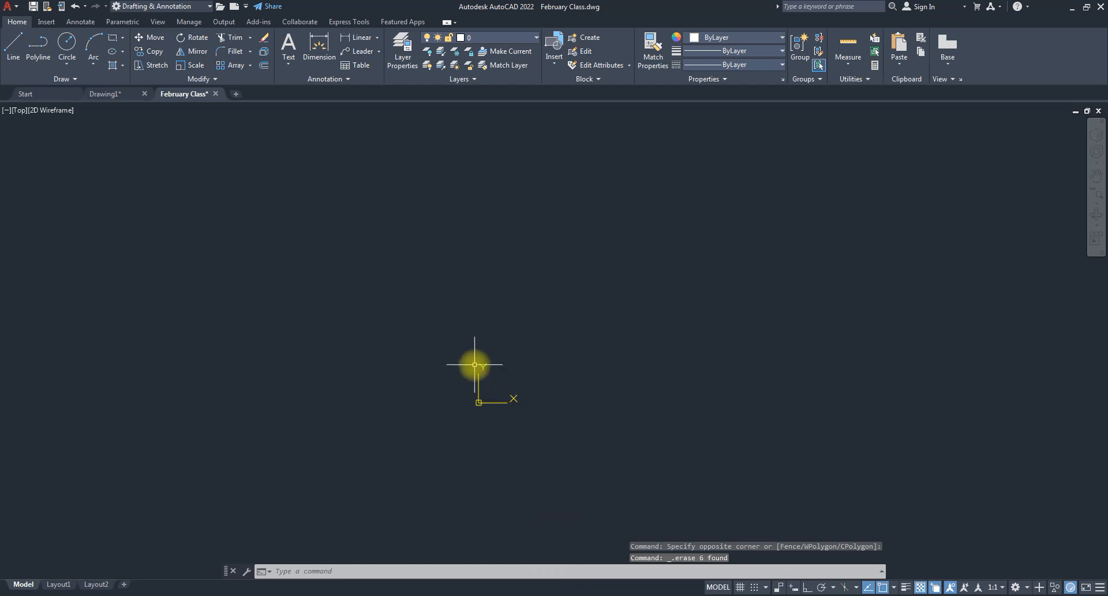
- Draw connected line segments with absolute coordinates from 0,0 through 6,0 and 6,2 to 2,2
text(1)
key(Return)
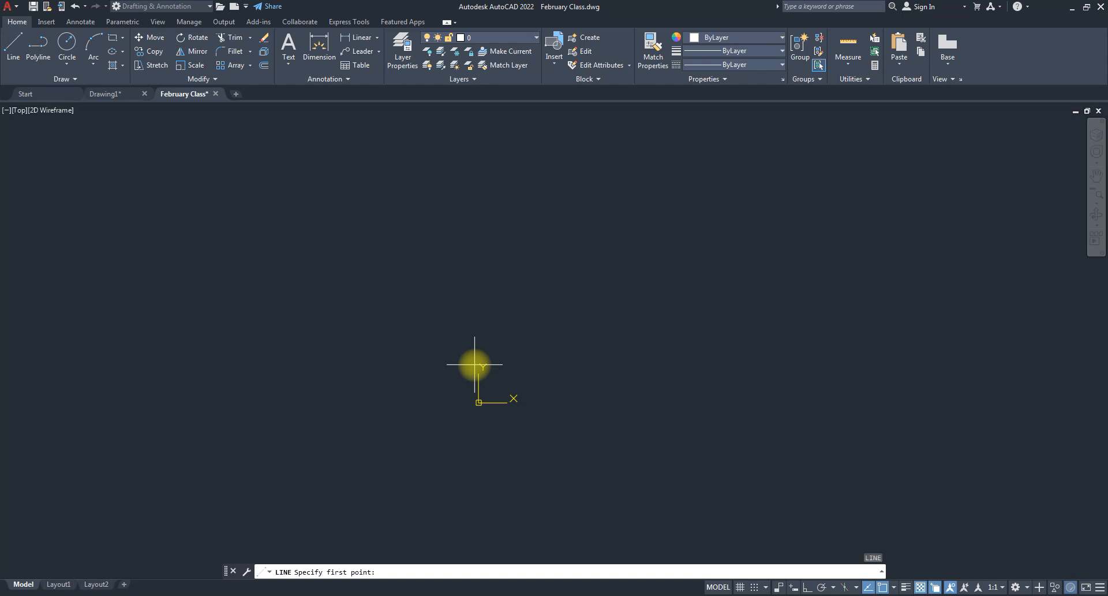
text(0,0)
key(Return)
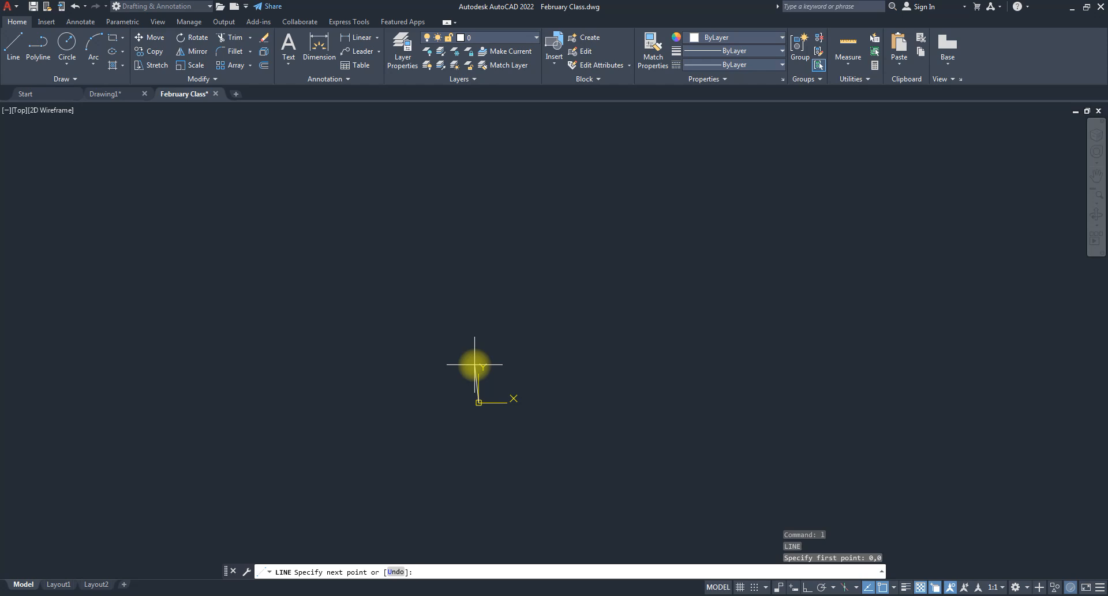
text(6,0)
key(Return)
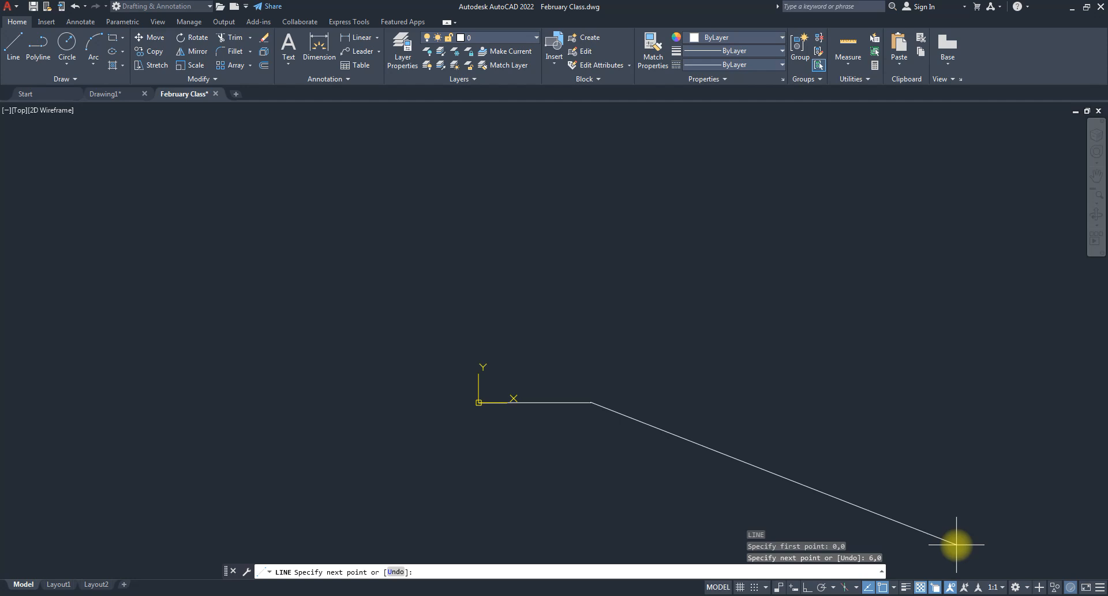
text(2)
key(Return)
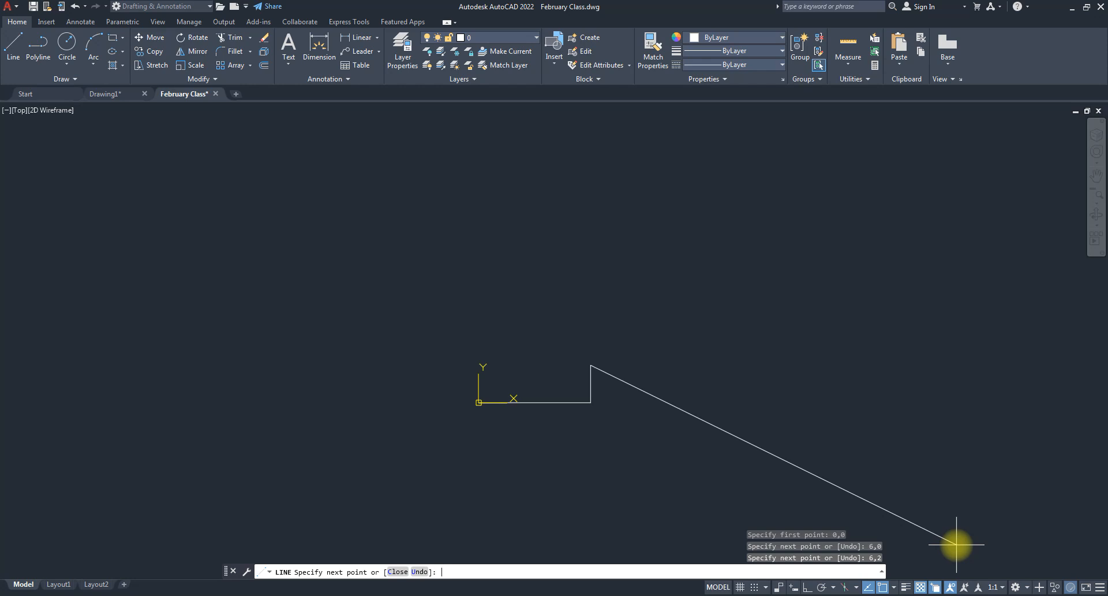
text(2,2)
key(Return)
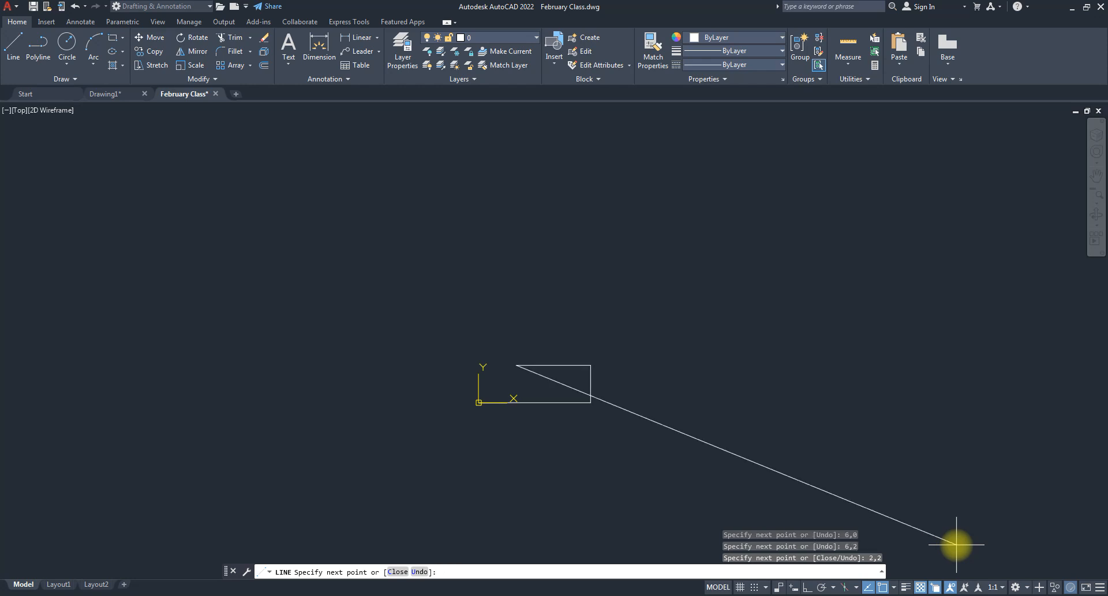
- Extend the line to 2,8 and 0,8, and close the L-shaped outline back to its start point
text(2,8)
key(Return)
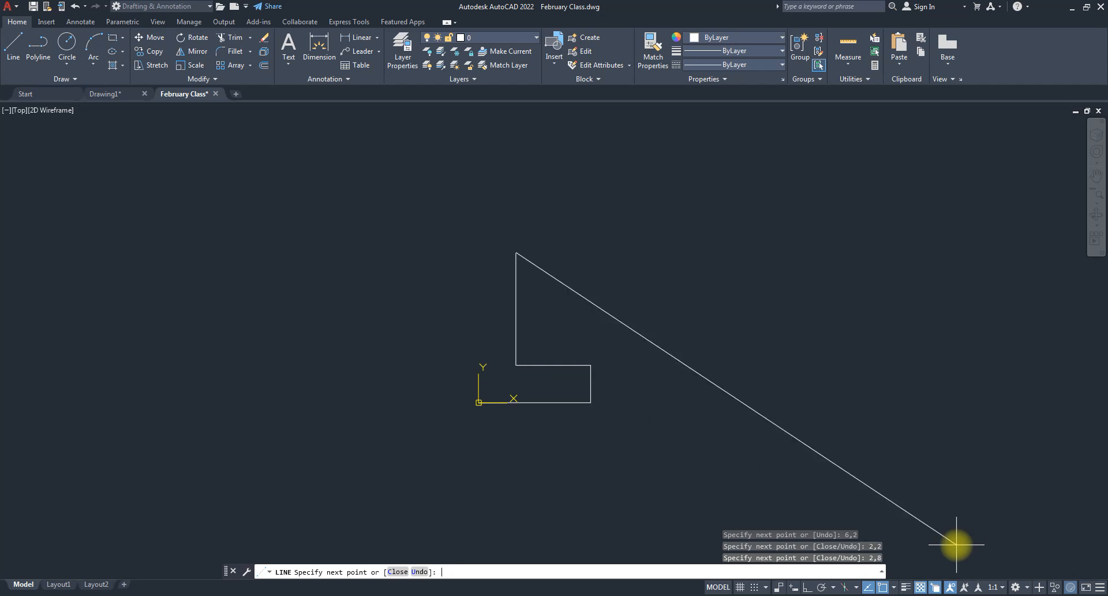
text(2,)
key(BackSpace)
key(BackSpace)
text(0,8)
key(Return)
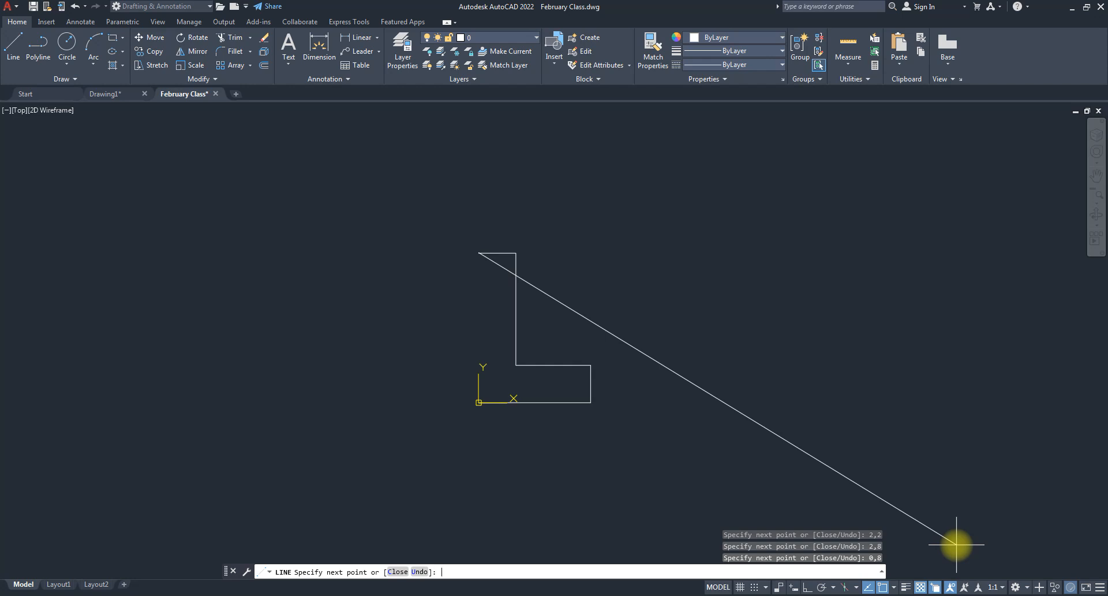
text(c)
key(Return)
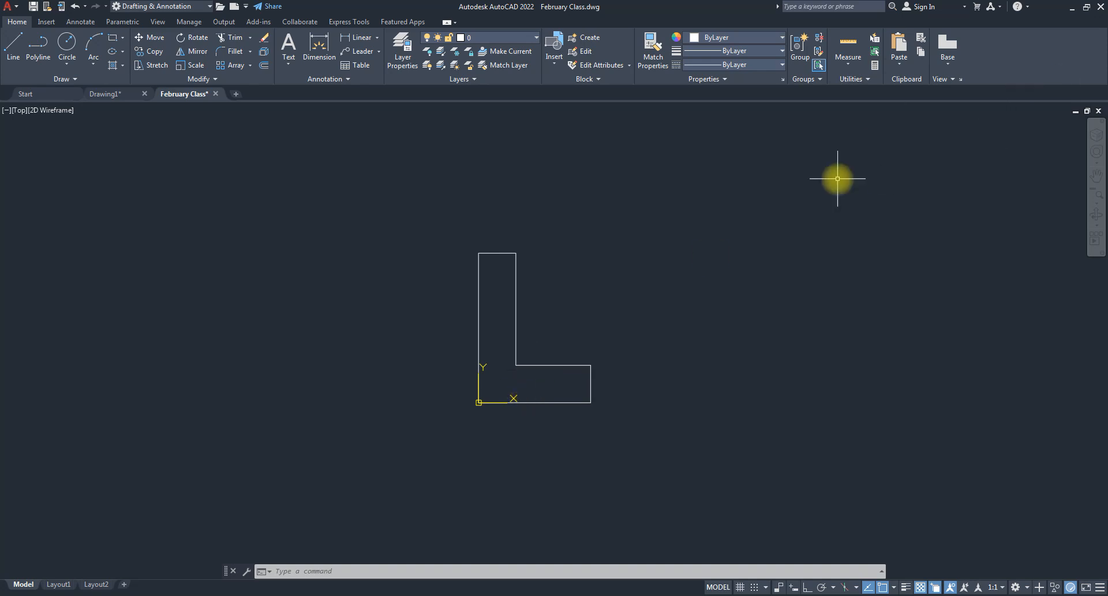
- Move the UCS origin about 13.67 units along the X axis, in line with the L-shape's bottom edge, and deselect the UCS icon
click(479, 390)
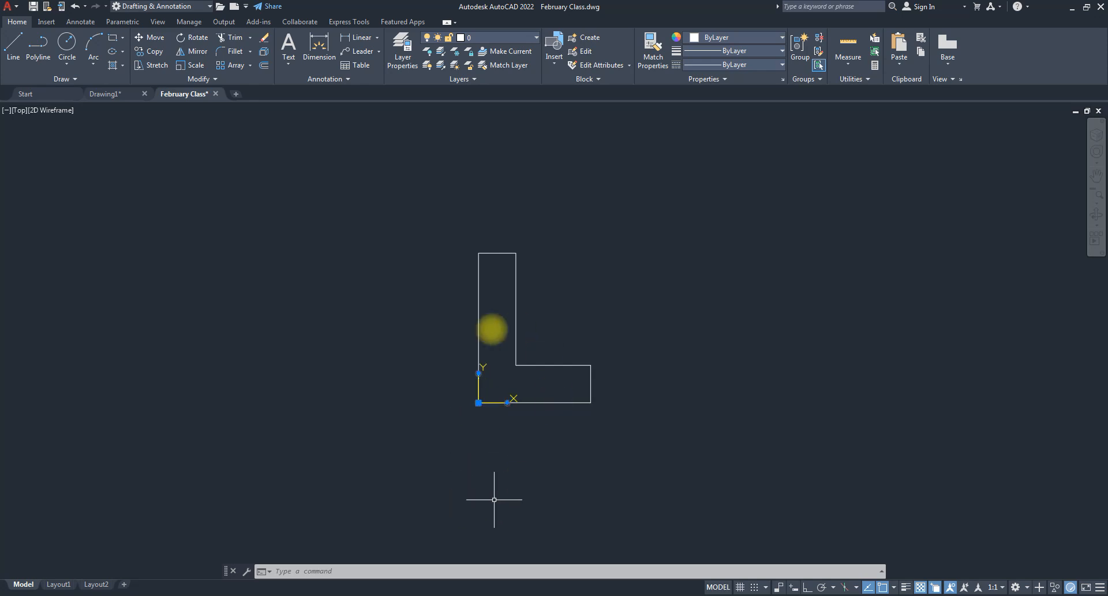
click(479, 402)
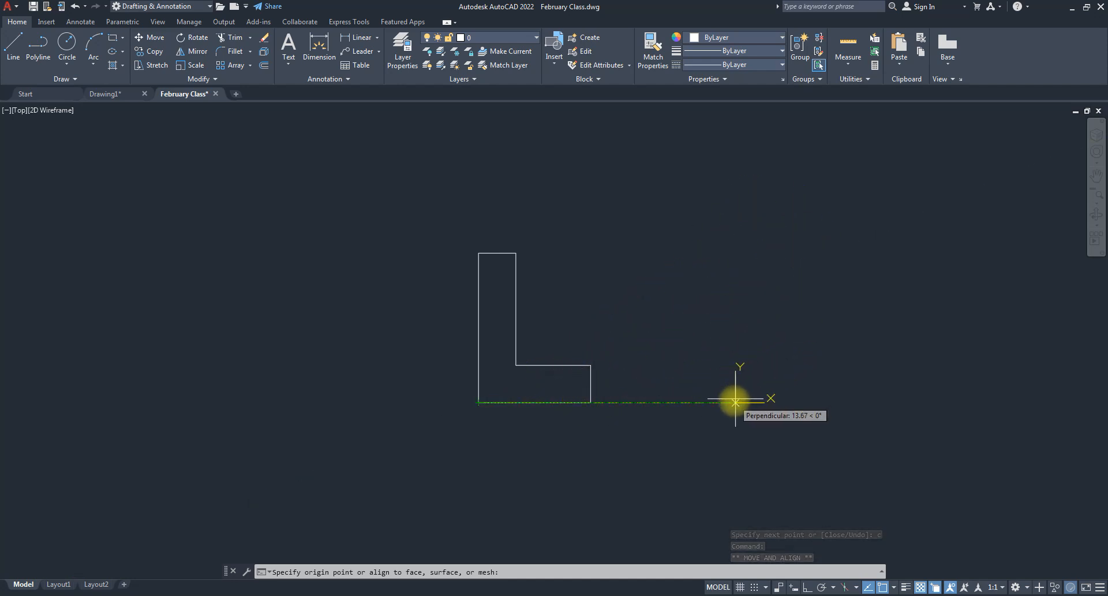
click(734, 403)
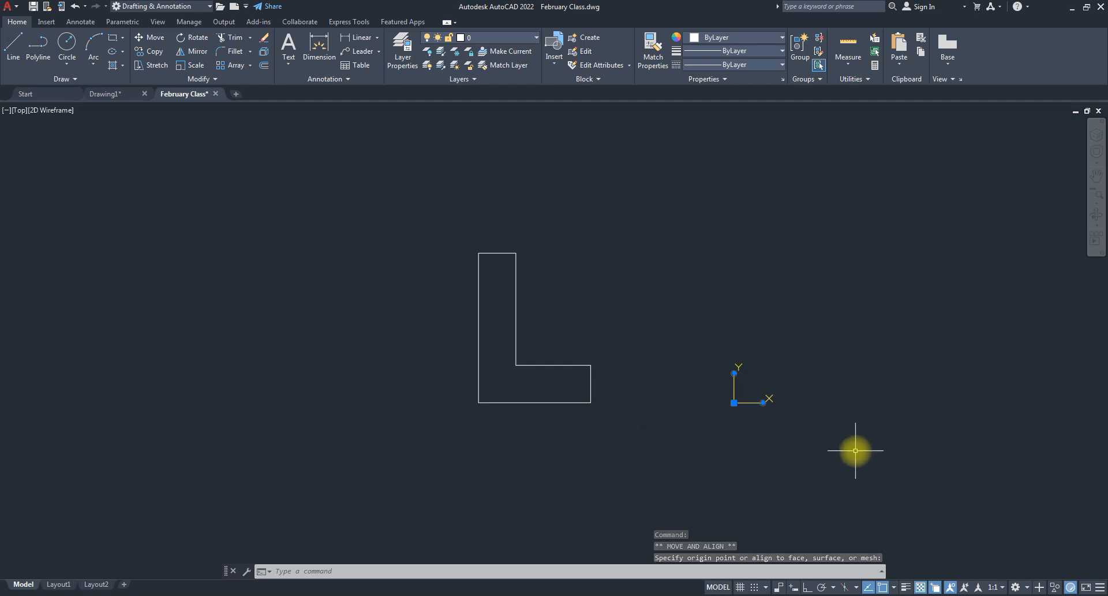
key(Escape)
key(Escape)
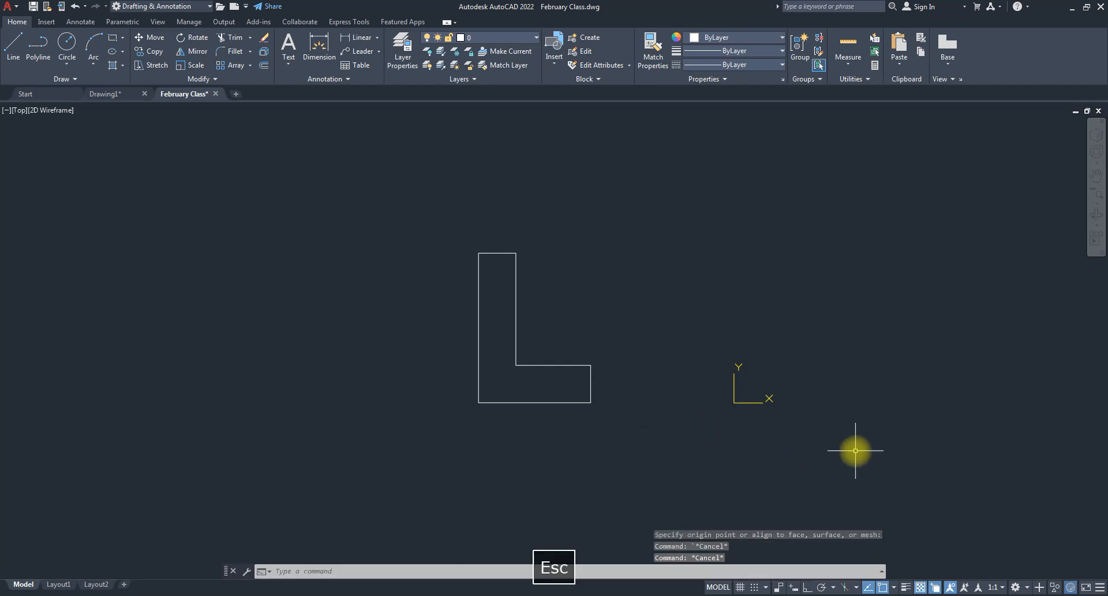
scroll(494, 413, down, 1)
scroll(703, 420, up, 1)
scroll(703, 419, up, 1)
scroll(713, 420, down, 1)
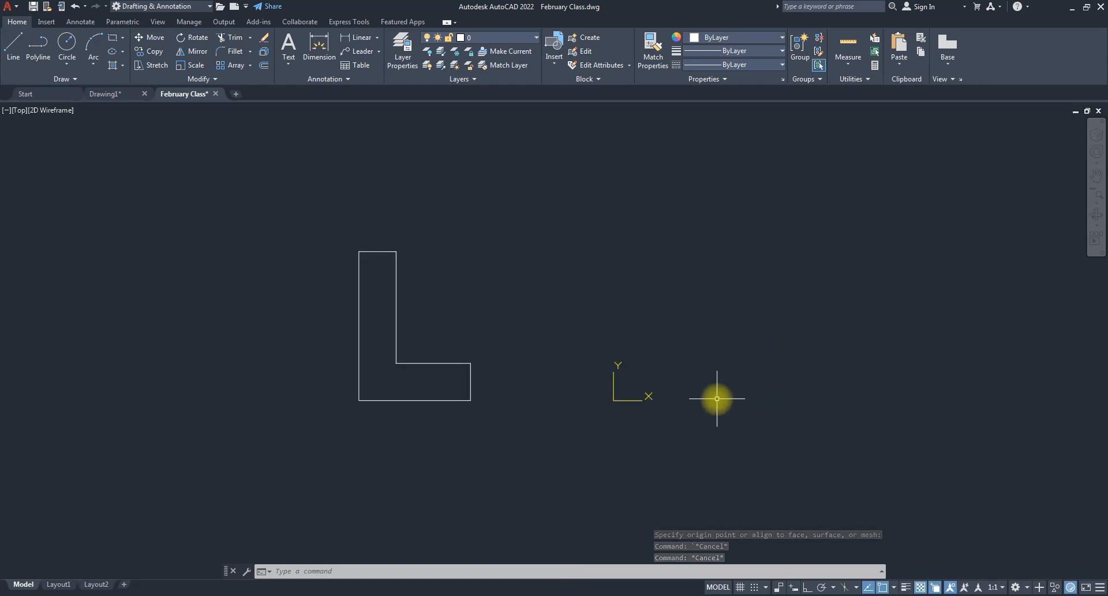
- Draw connected lines from 0,0 at the new UCS origin using relative coordinates @6,0 and @0,2
text(l)
key(Return)
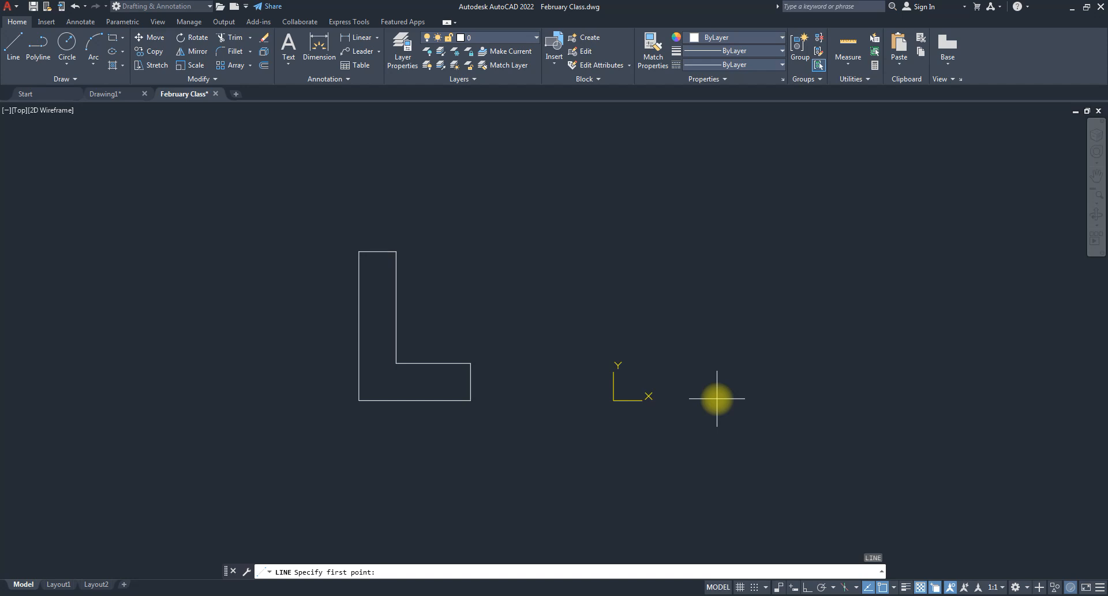
text(0,0)
key(Return)
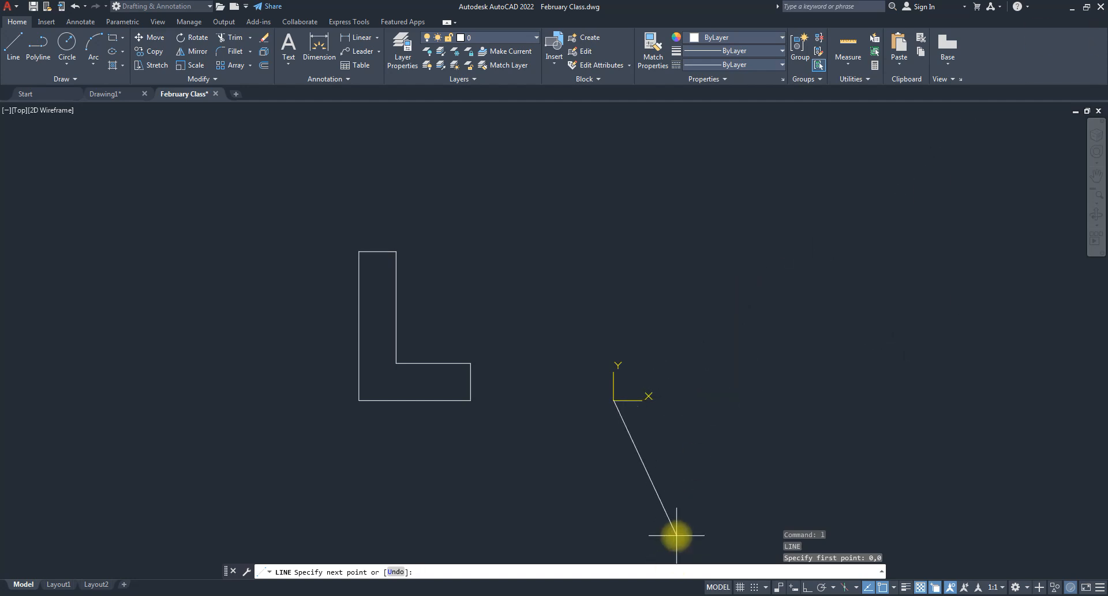
key(F8)
key(F8)
text(@)
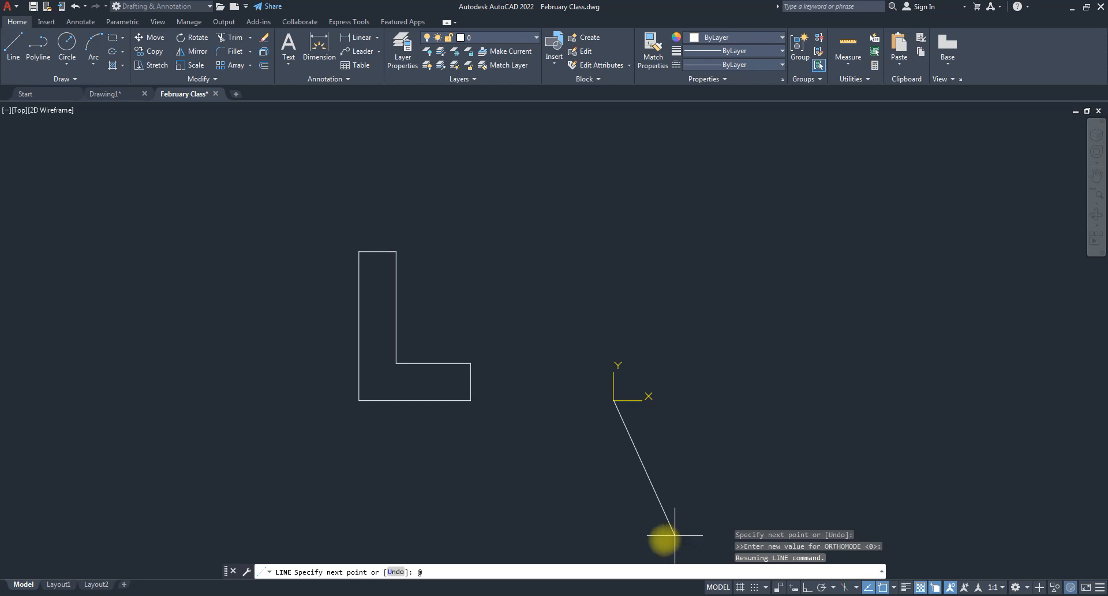
text(6,0)
key(Return)
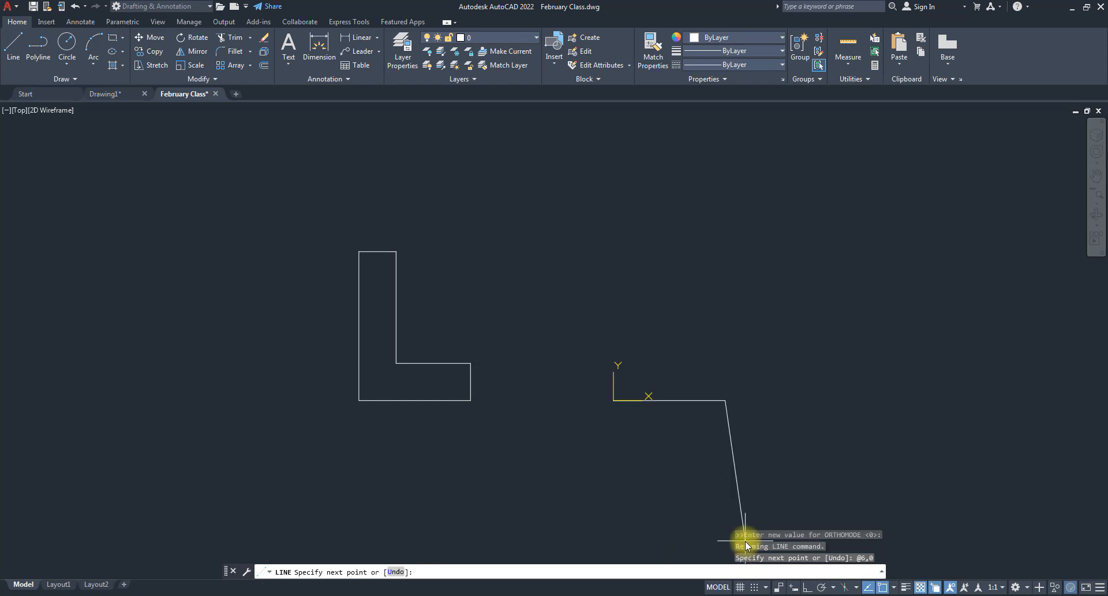
text(@0,2)
key(Return)
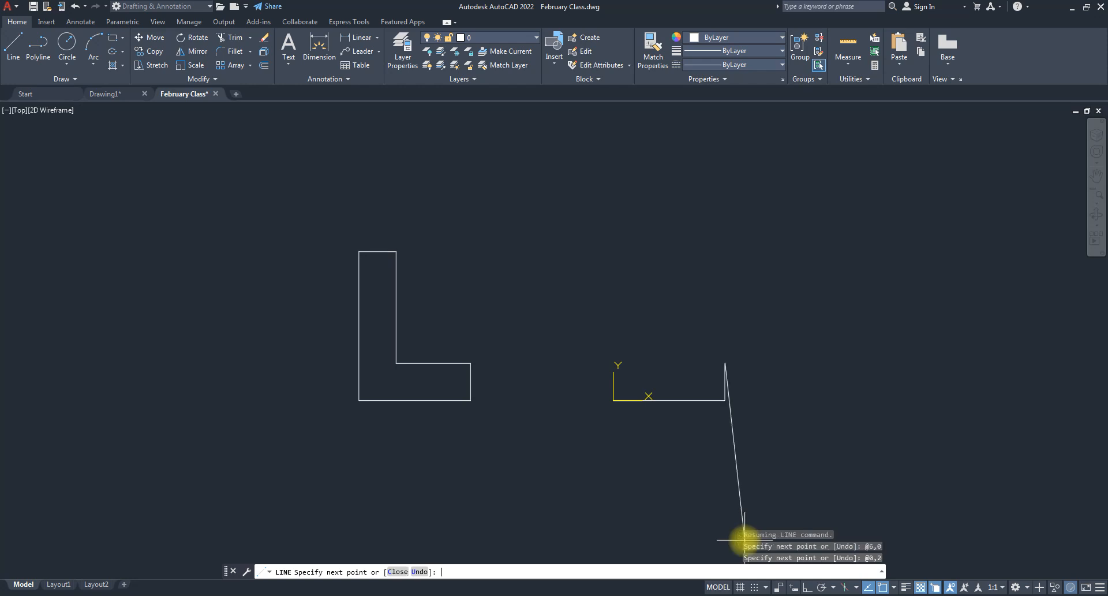
- Try adding a segment with relative coordinates @4,0 and undo that segment within the Line command
text(@4,0)
key(Return)
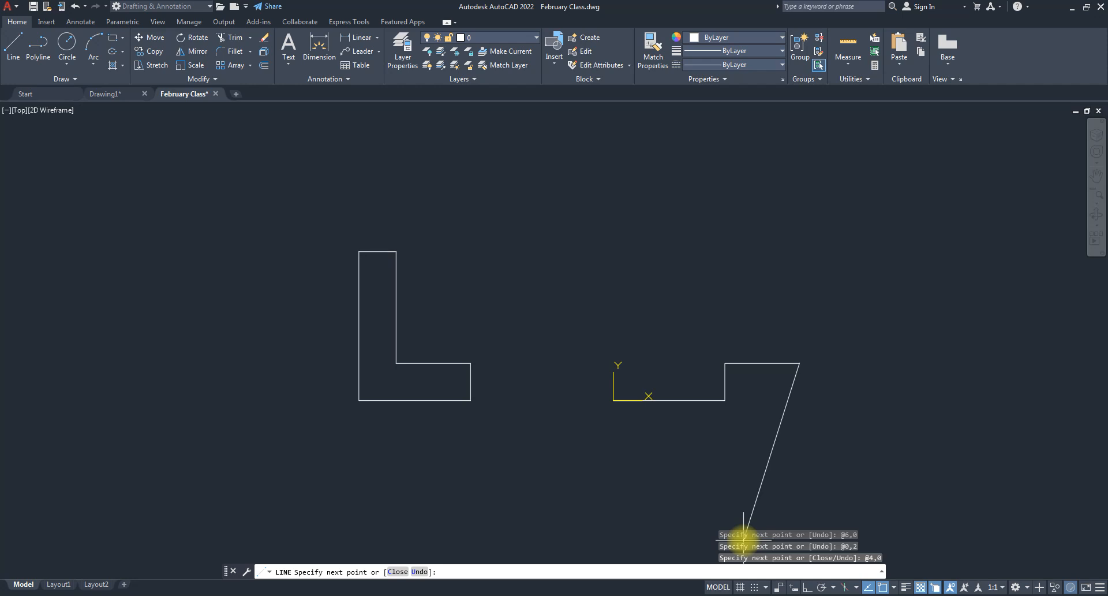
key(Return)
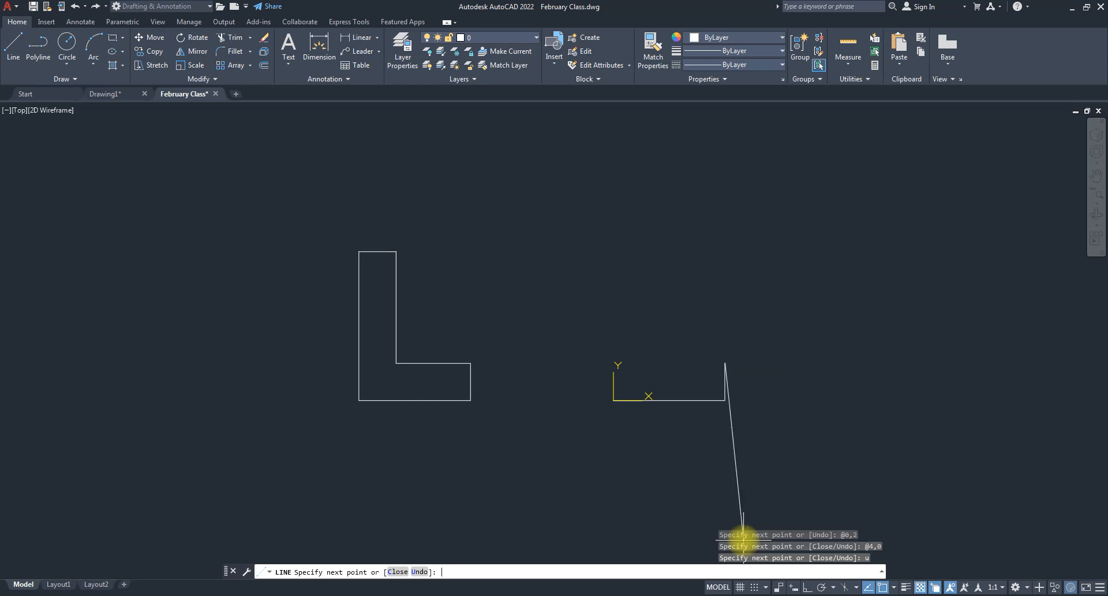
- Continue the line with relative coordinates @-4,0, @0,6 and @-2,0, and close the second L-shaped outline
text(@-4,0)
key(Return)
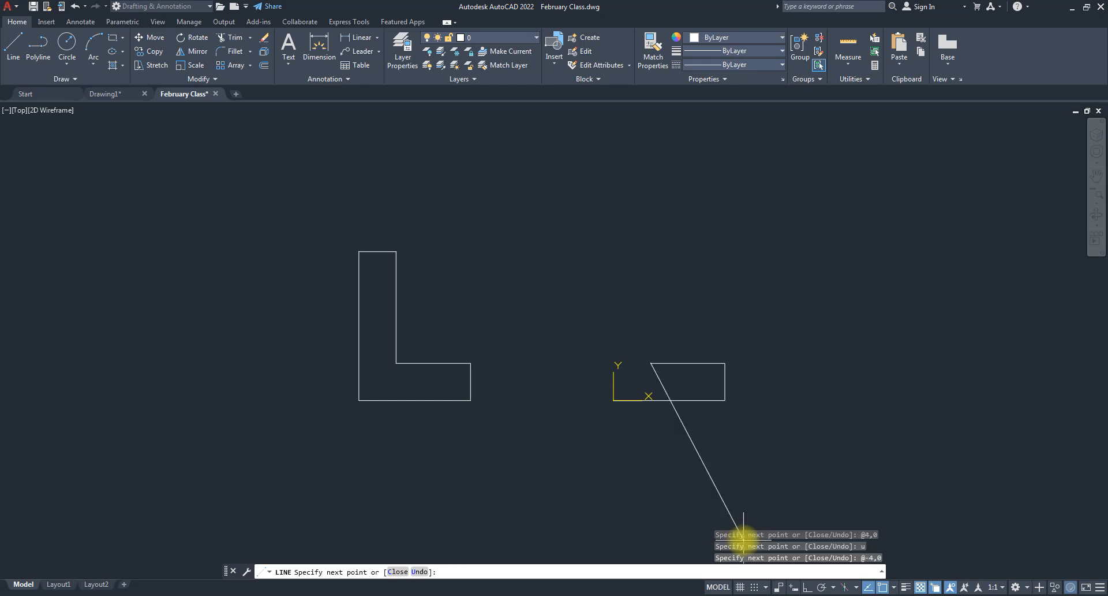
text(@0,6)
key(Return)
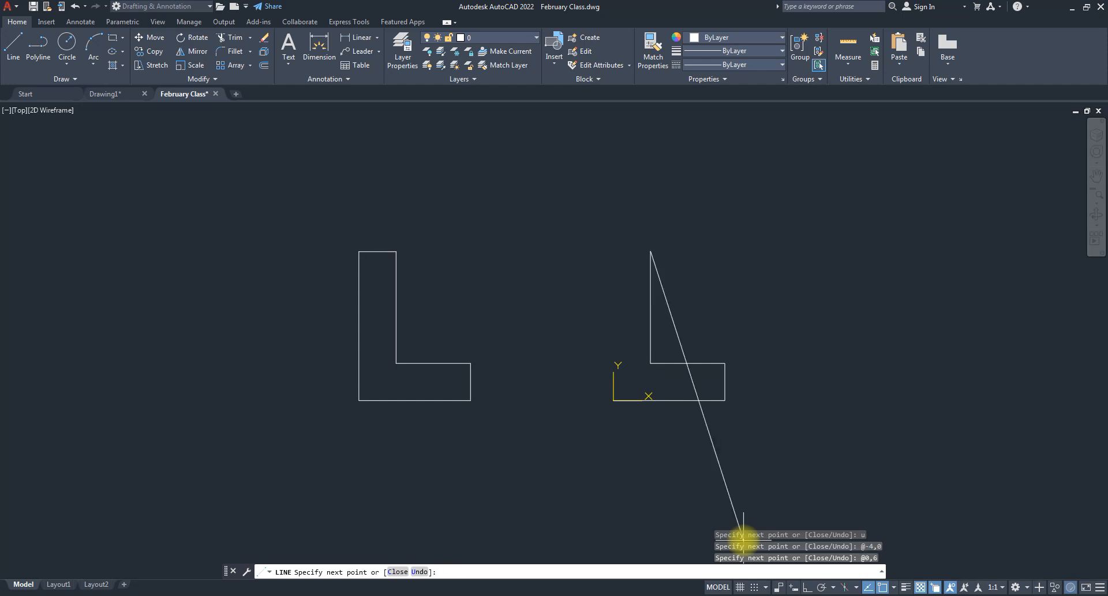
text(@-2,0)
key(Return)
text(c)
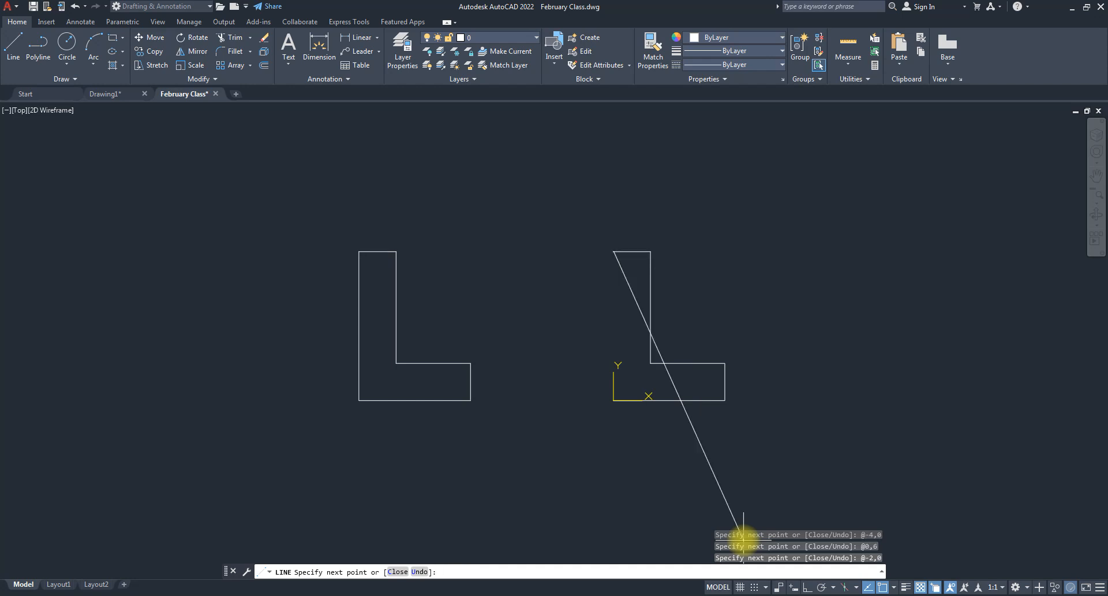
key(Return)
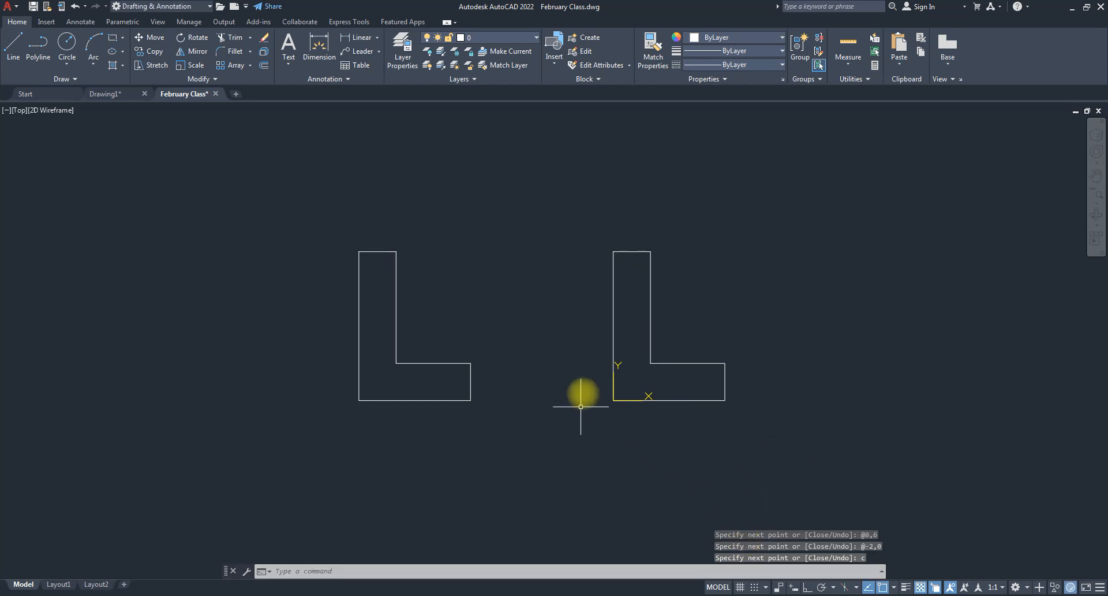
- Move the UCS origin to the empty area right of the second L-shape, in line with its bottom edge, and deselect the UCS icon
click(613, 404)
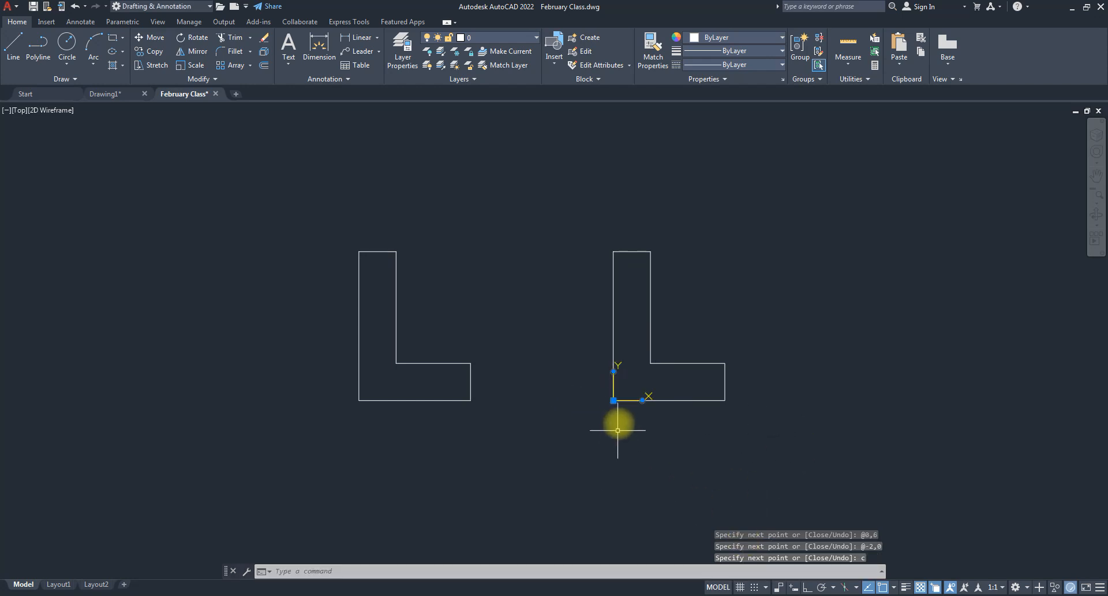
click(614, 400)
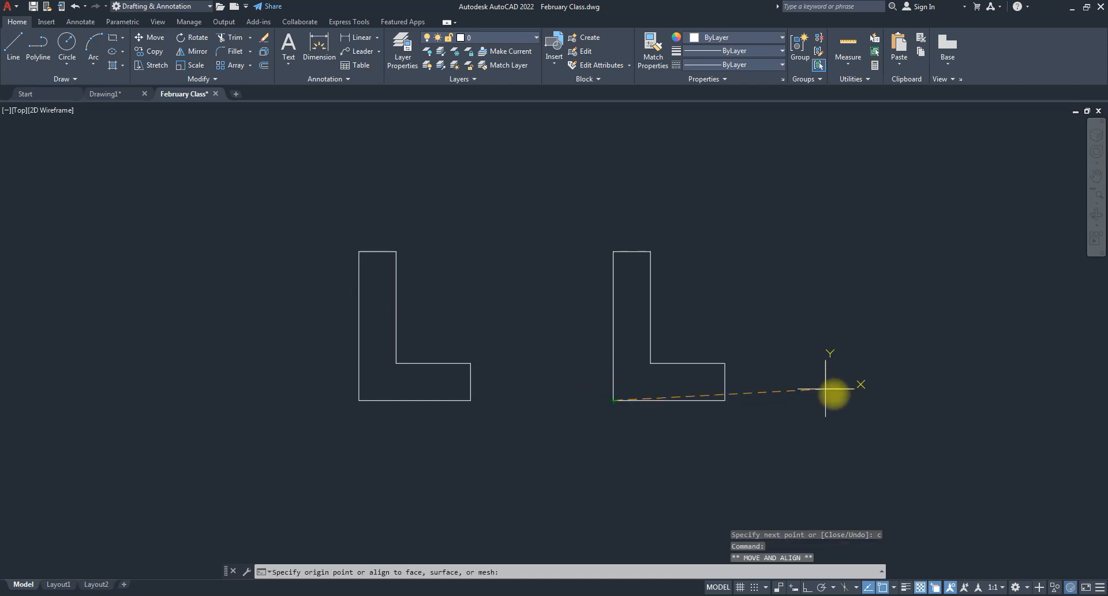
middle_drag(764, 429, 492, 453)
key(Escape)
key(Escape)
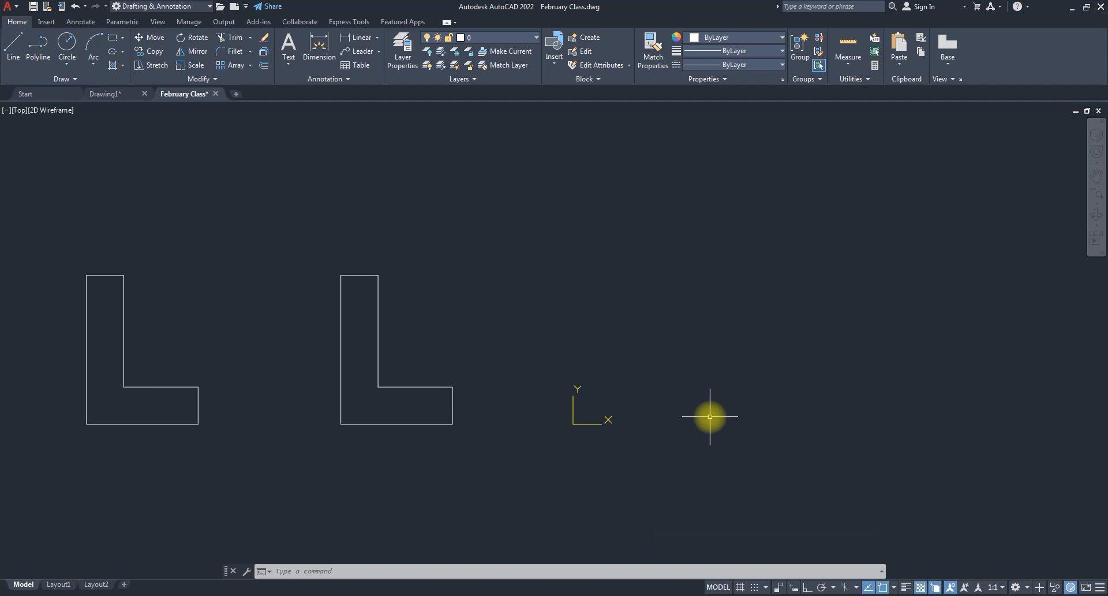
- Draw connected lines from 0,0 using polar coordinates 6<0 and @2<90
text(l)
key(Return)
text(0,0)
key(Return)
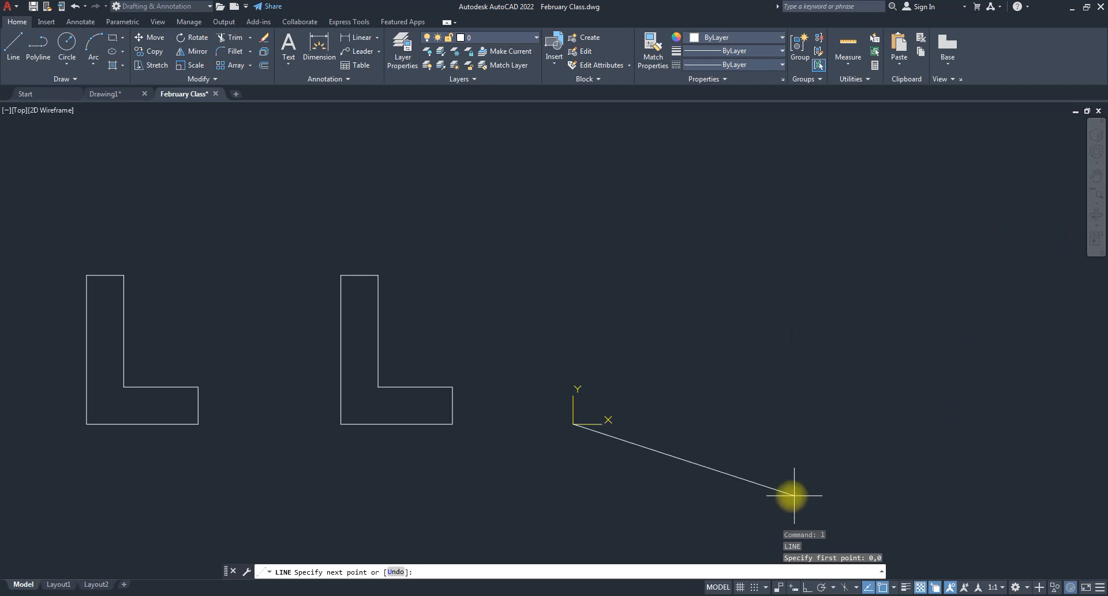
key(shift+F2)
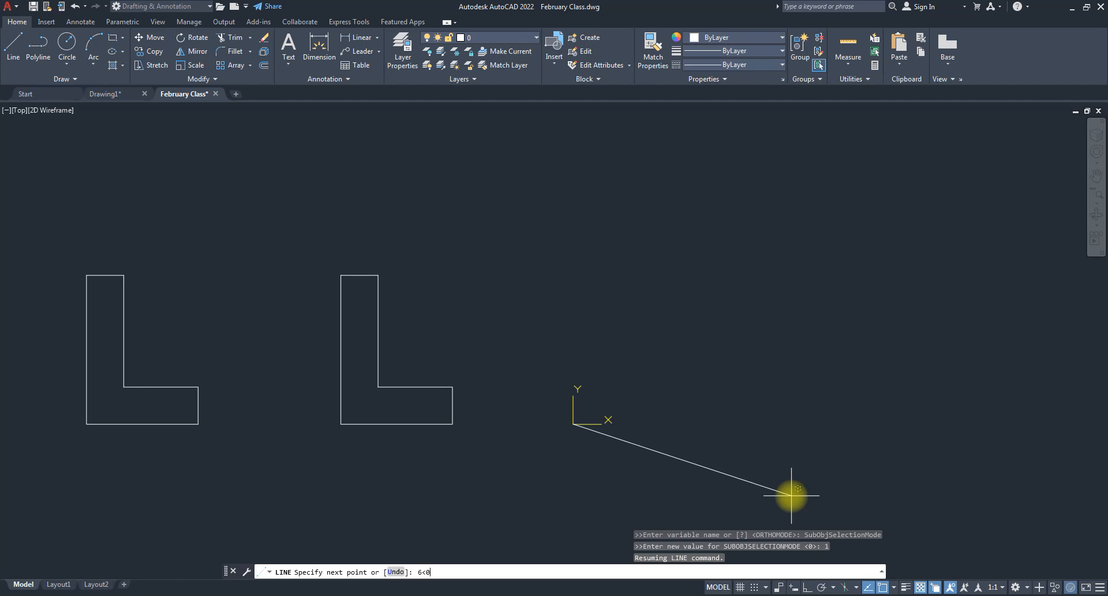
key(BackSpace)
key(BackSpace)
text(<)
key(Return)
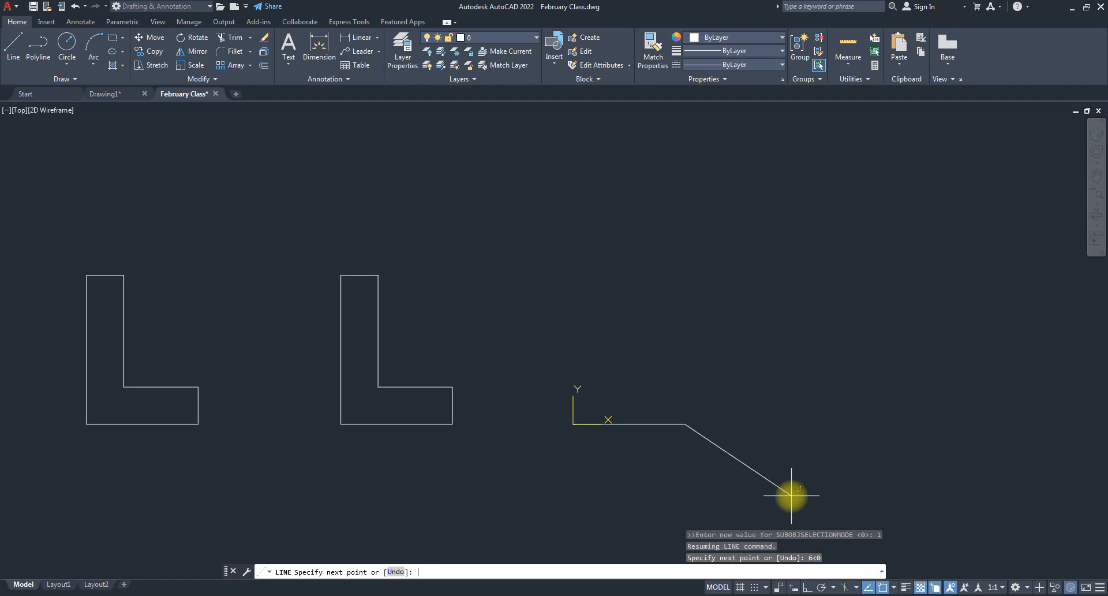
text(@2<90)
key(Return)
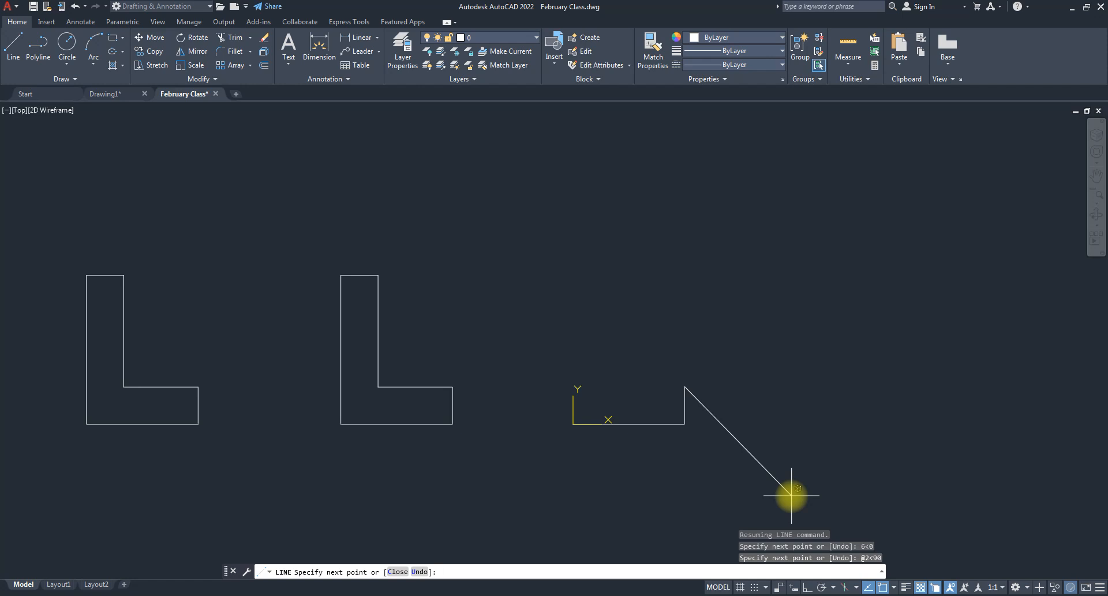
- Continue the line with relative polar coordinates @4<180, @6<90 and @2<180, and close the third L-shaped outline
text(@4<180)
key(Return)
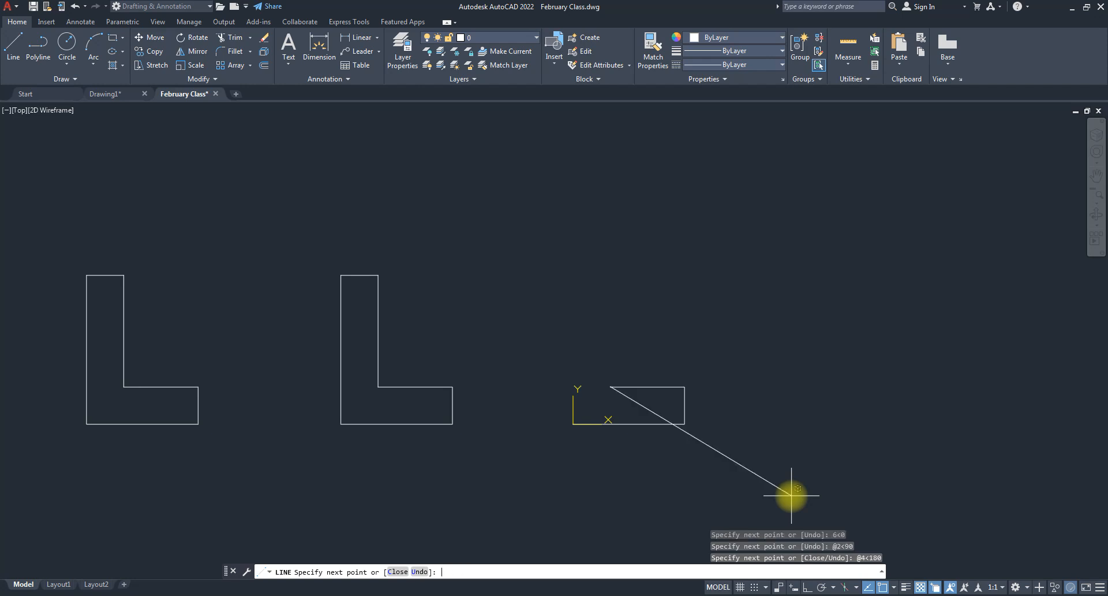
text(@6<90)
key(Return)
text(@)
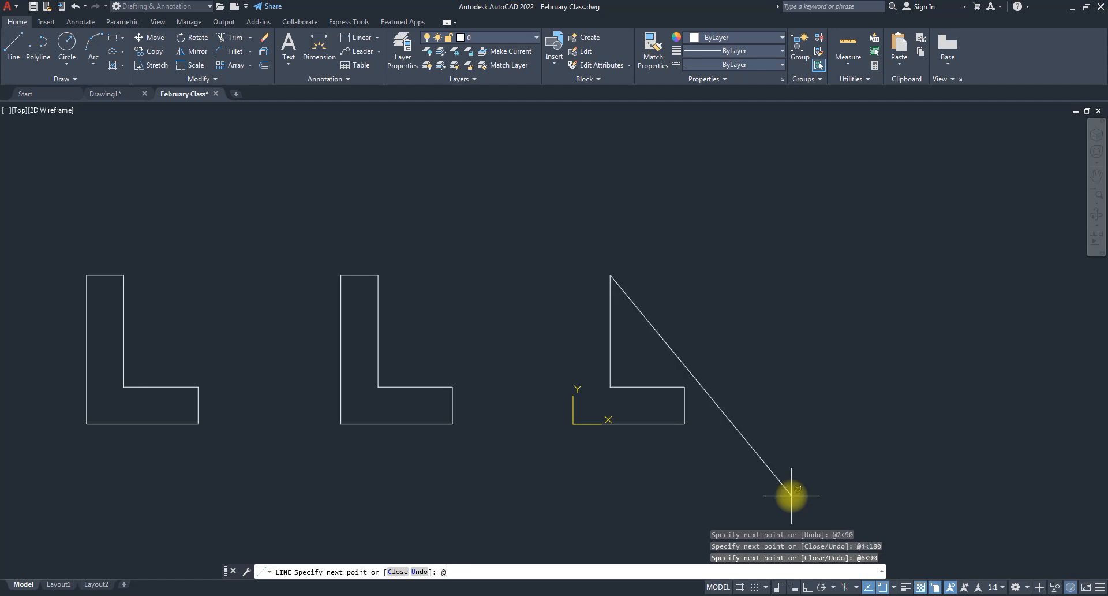
text(2<180)
key(Return)
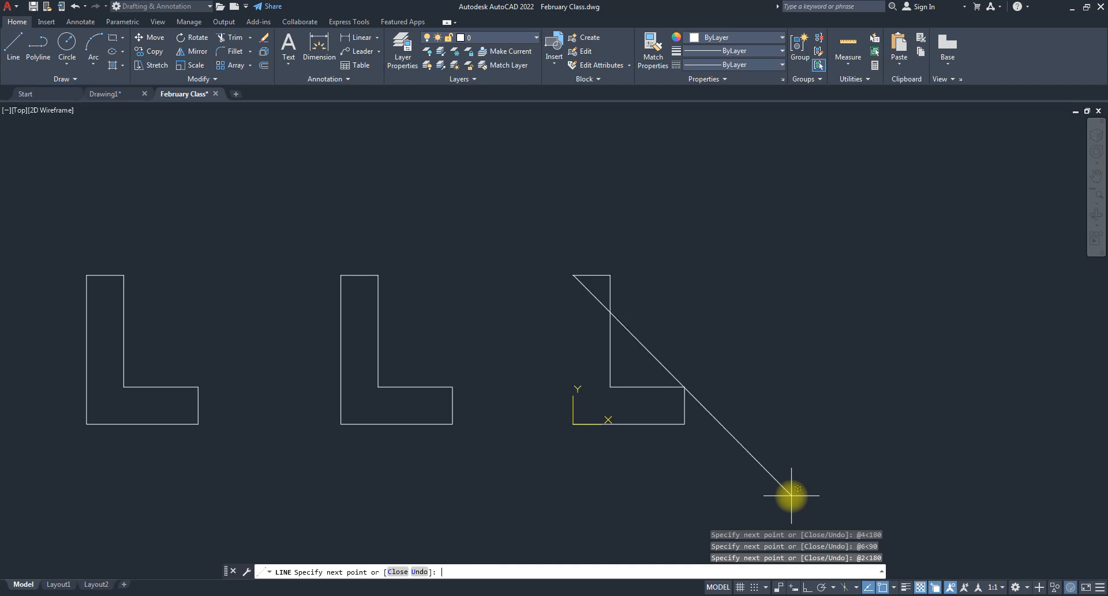
text(c)
key(Return)
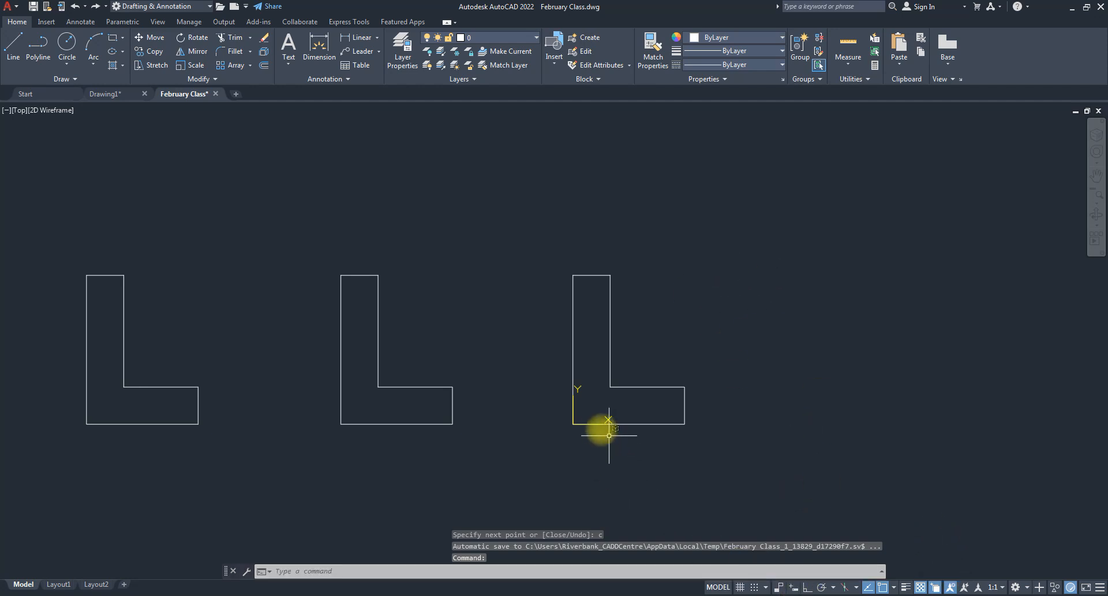
- Move the UCS origin to the empty area right of the third L-shape, in line with its bottom edge, and deselect the UCS icon
key(Escape)
key(Escape)
click(573, 413)
key(Escape)
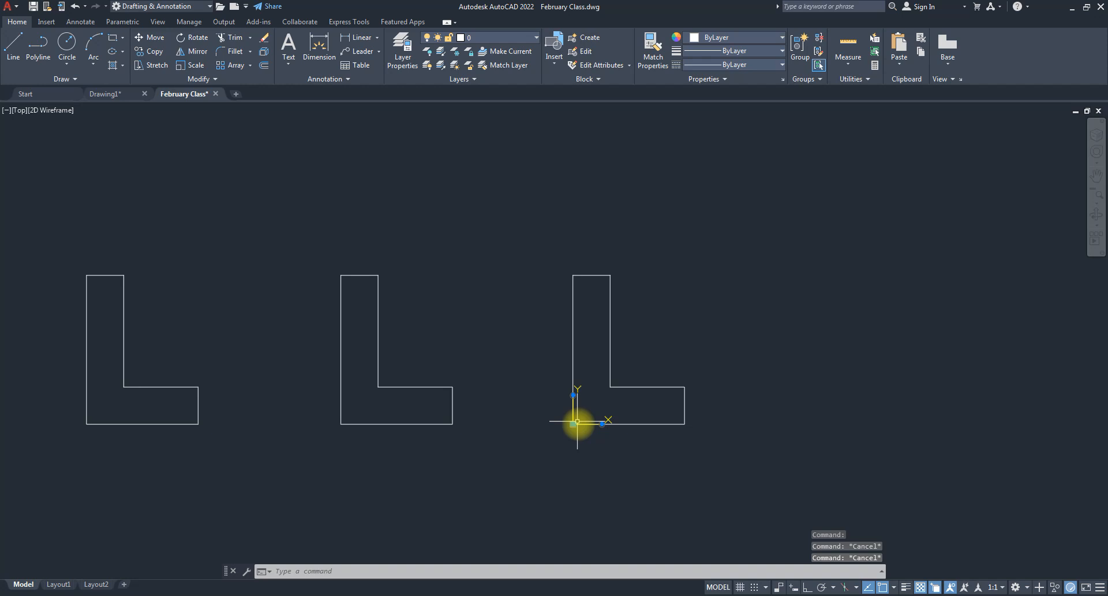
click(573, 417)
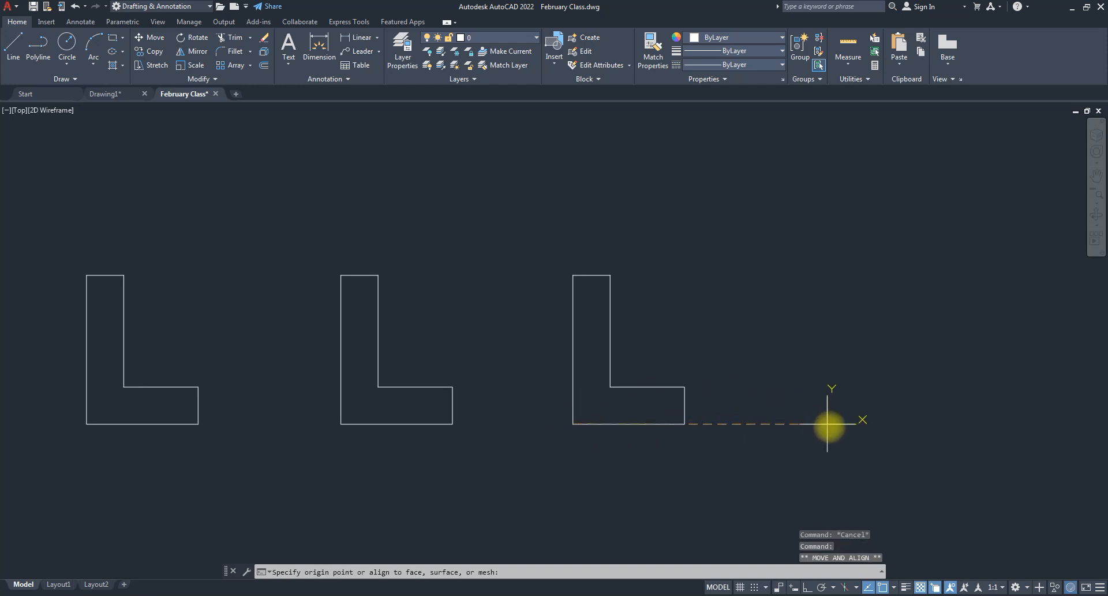
key(Escape)
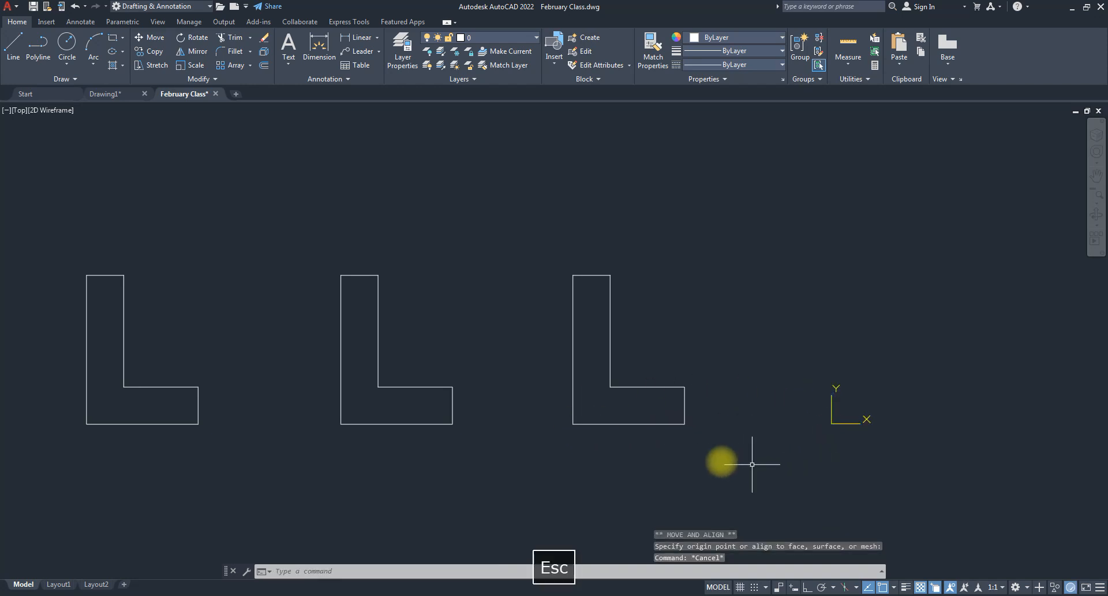
scroll(694, 426, down, 4)
scroll(687, 435, up, 4)
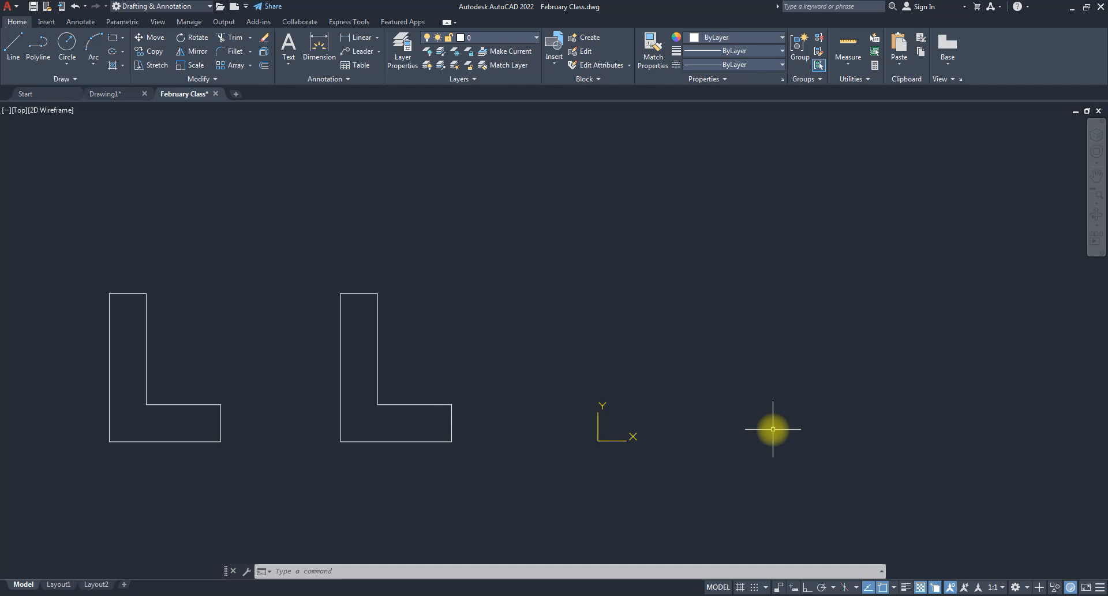
- Turn on dynamic input and draw a line from 0,0 with a length of 6 at an angle of 0°
key(F12)
text(l)
key(Return)
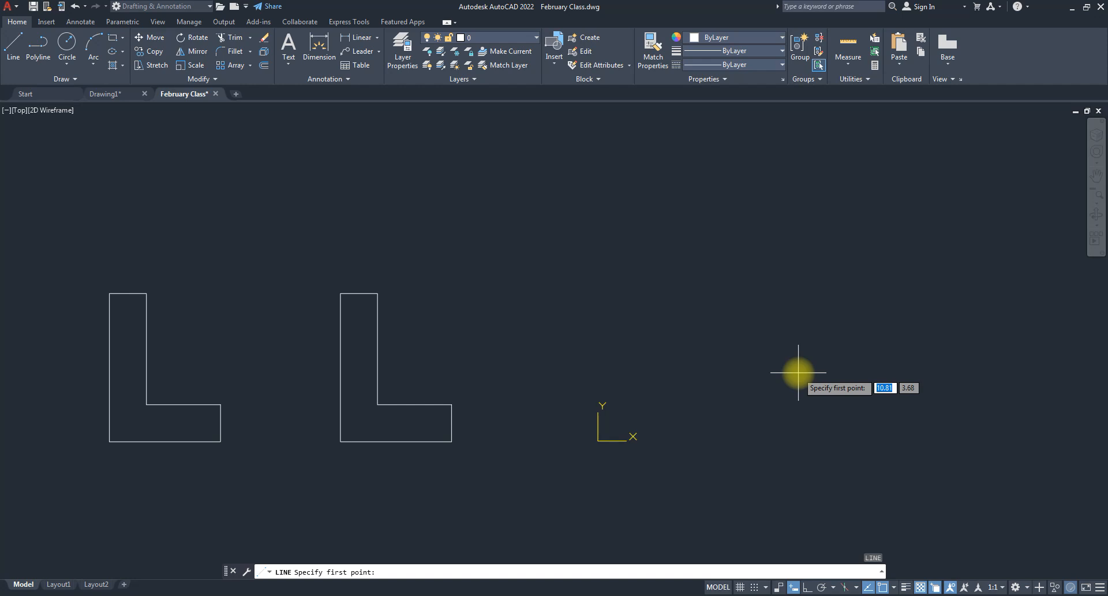
text(0)
key(Tab)
text(0)
key(Return)
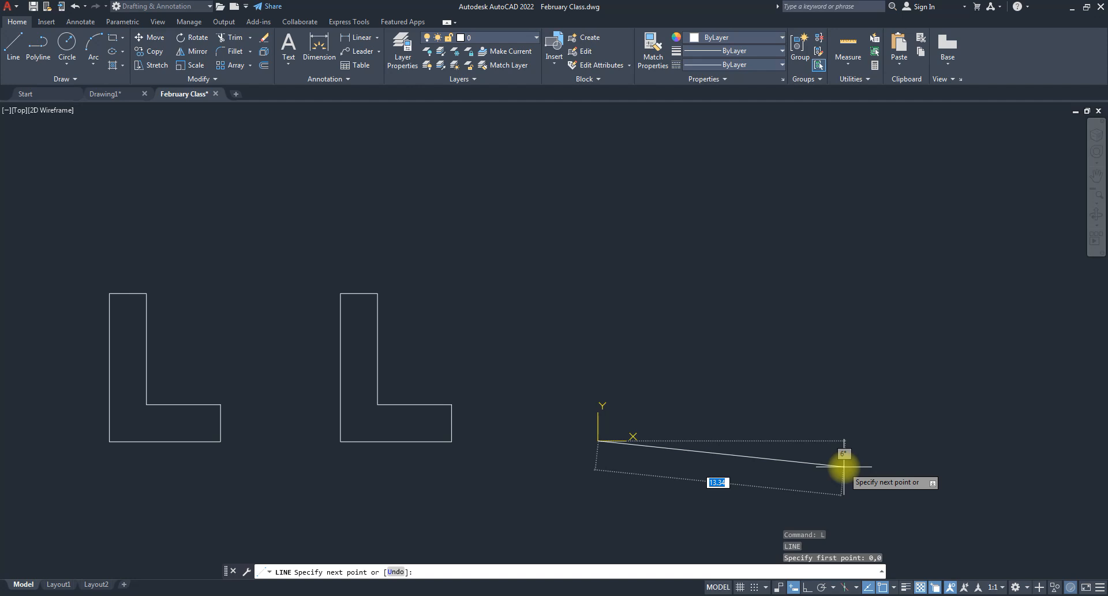
text(6)
key(Tab)
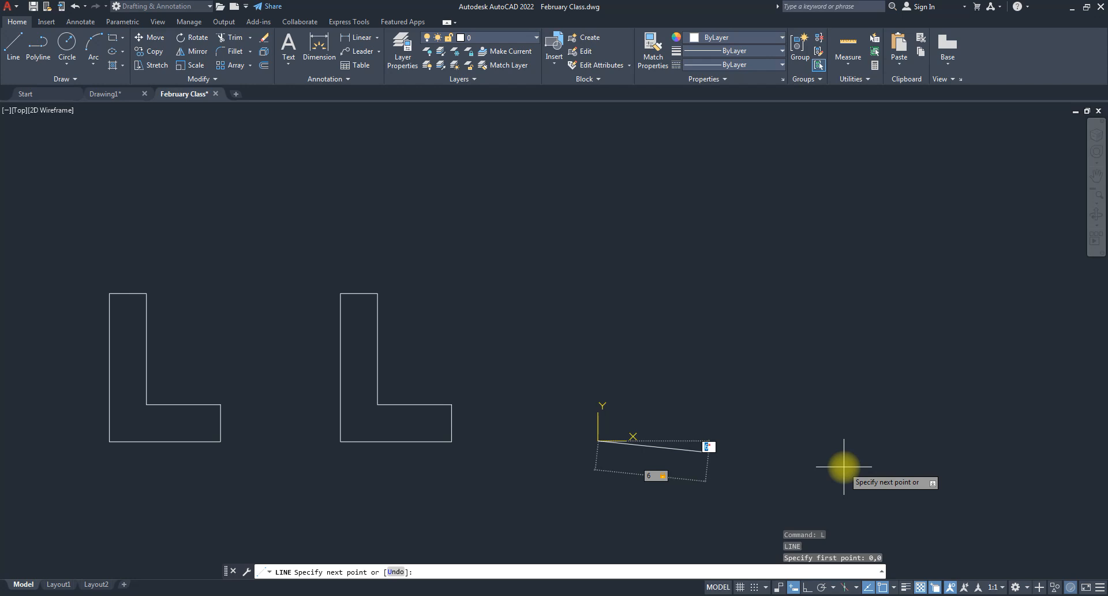
text(0)
key(Return)
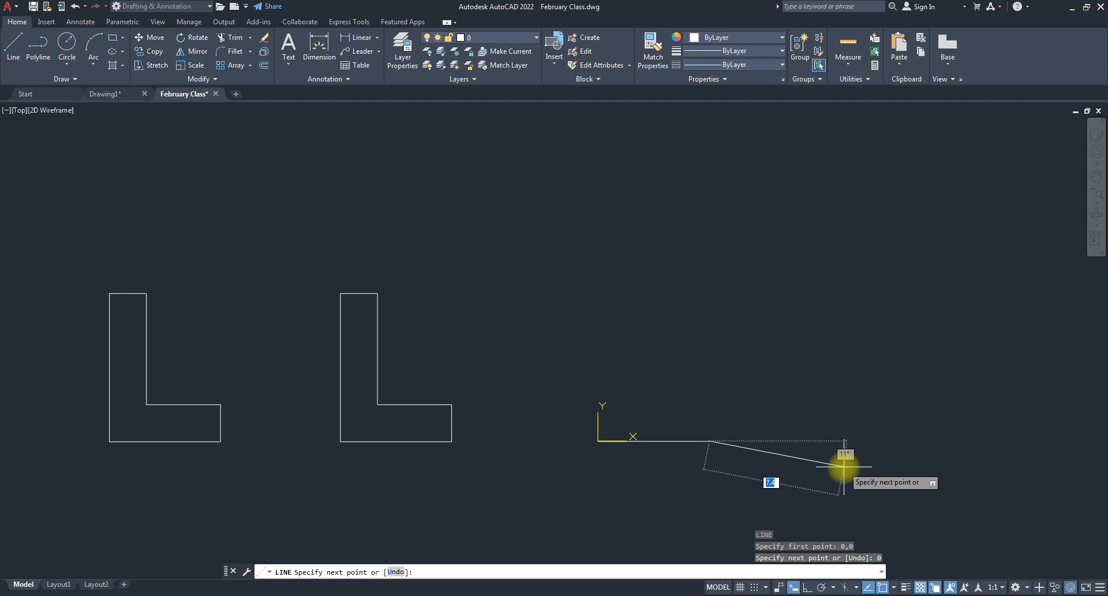
- Try adding a segment of length 2 with the angle entered as 90, and undo that segment within the Line command
text(2)
key(Tab)
text(90)
key(Return)
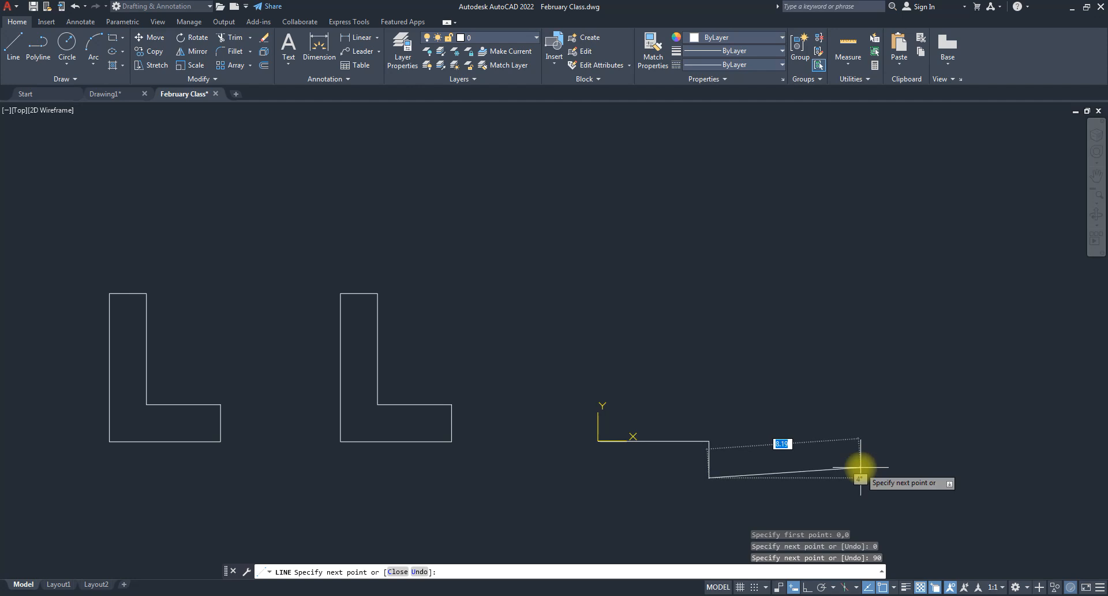
text(u)
key(Return)
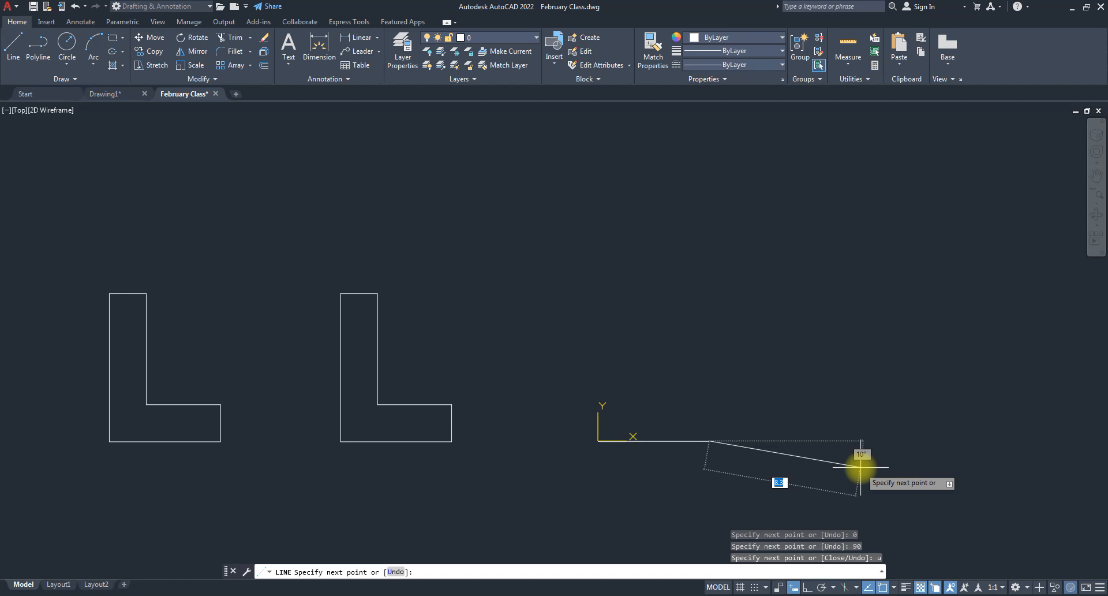
- Continue the line with a segment of length 2 at angle -90 and a segment of length 4 at angle 180
text(2)
key(Tab)
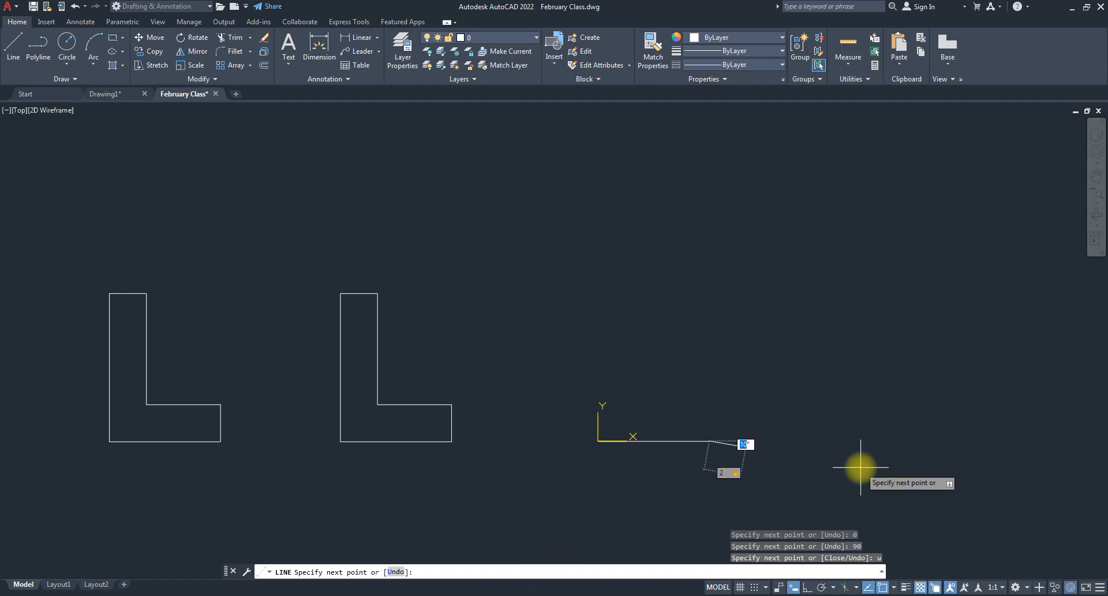
text(-90)
key(Return)
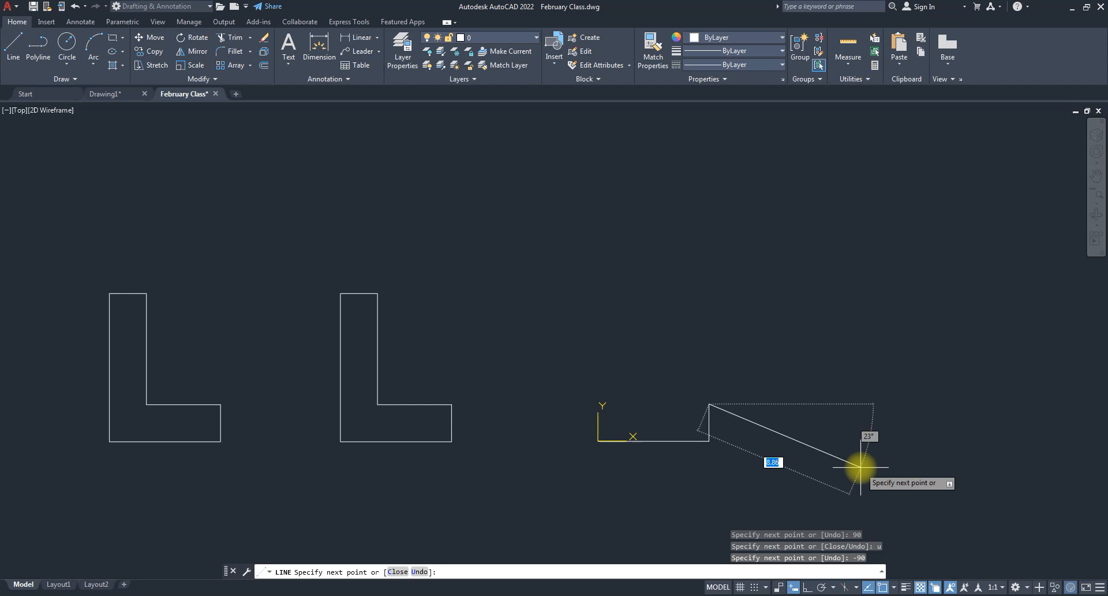
text(4)
key(Tab)
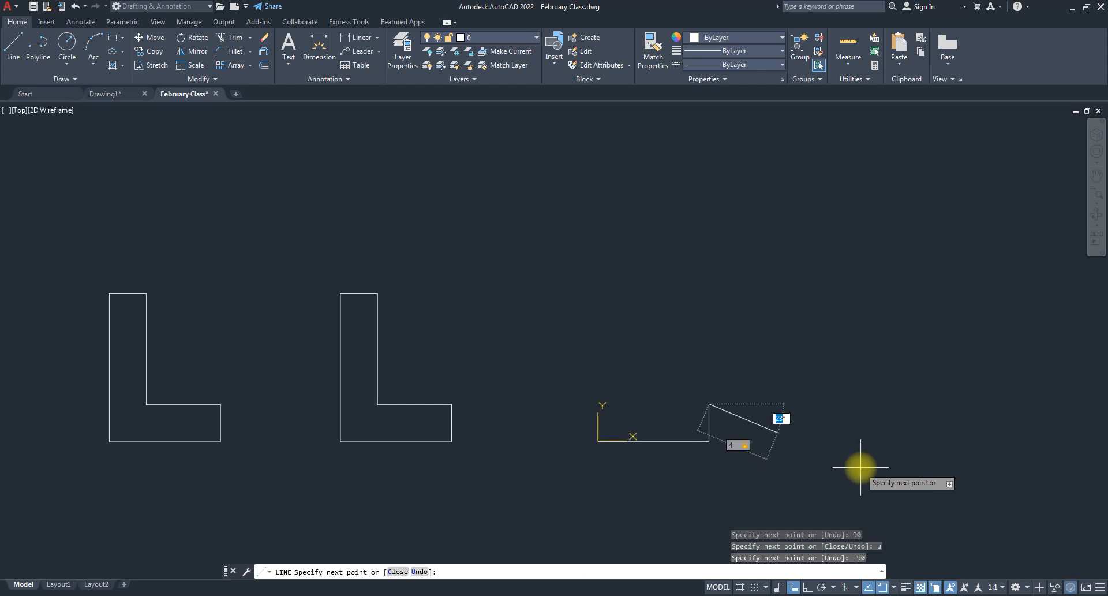
text(180)
key(Return)
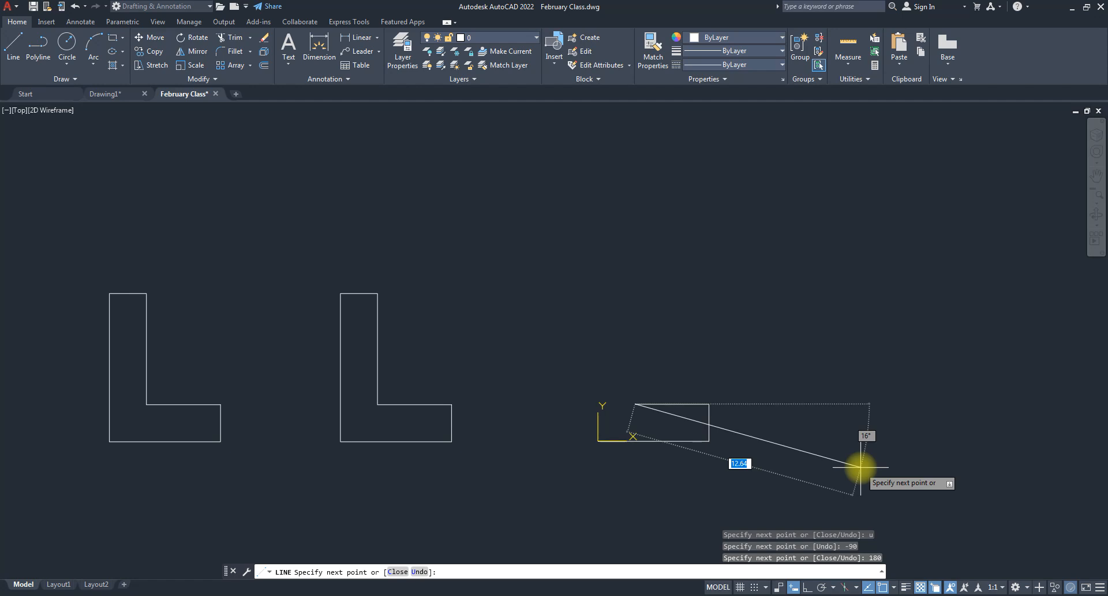
- Try adding a segment of length 6 with the angle entered as 90, and undo it within the Line command
text(6)
key(Tab)
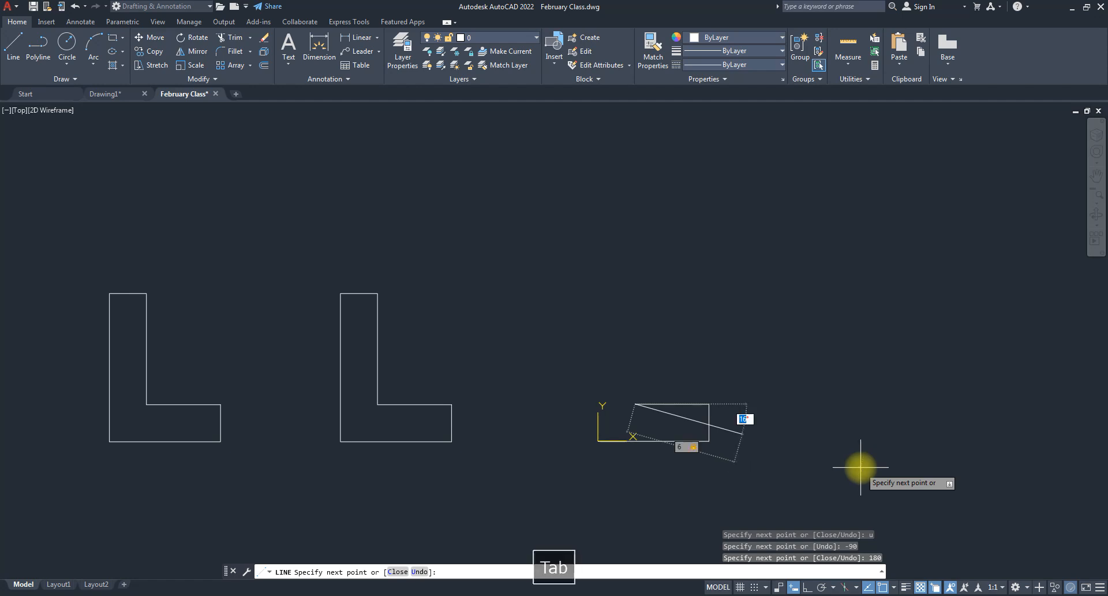
text(90)
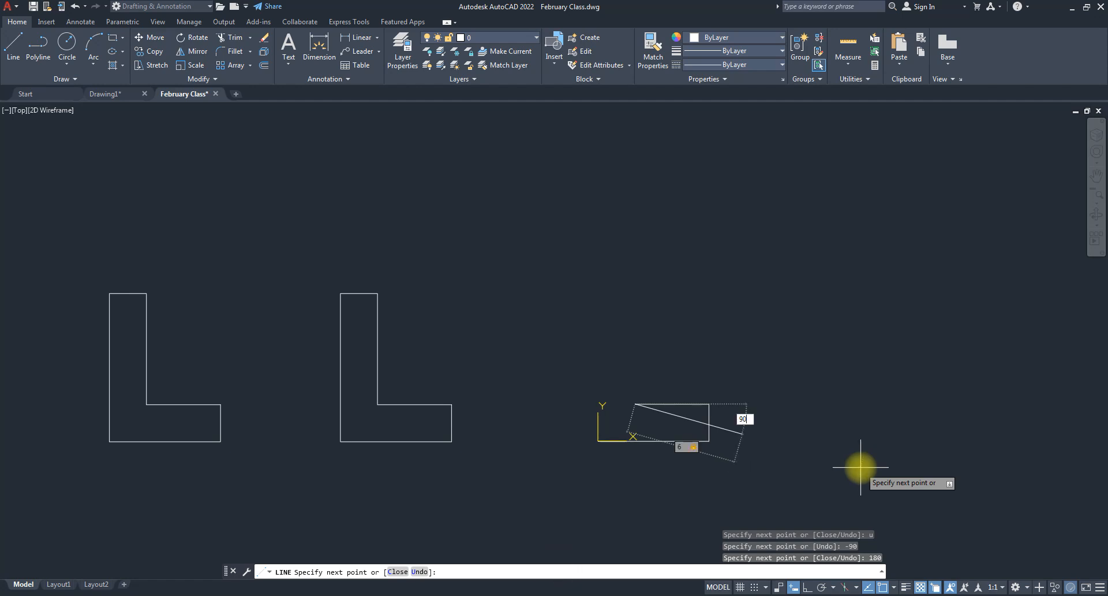
key(Return)
text(u)
key(Return)
- Add a segment of length 6 at angle -90 and one of length 2 at angle 180, and close the fourth L-shape
text(6)
key(Tab)
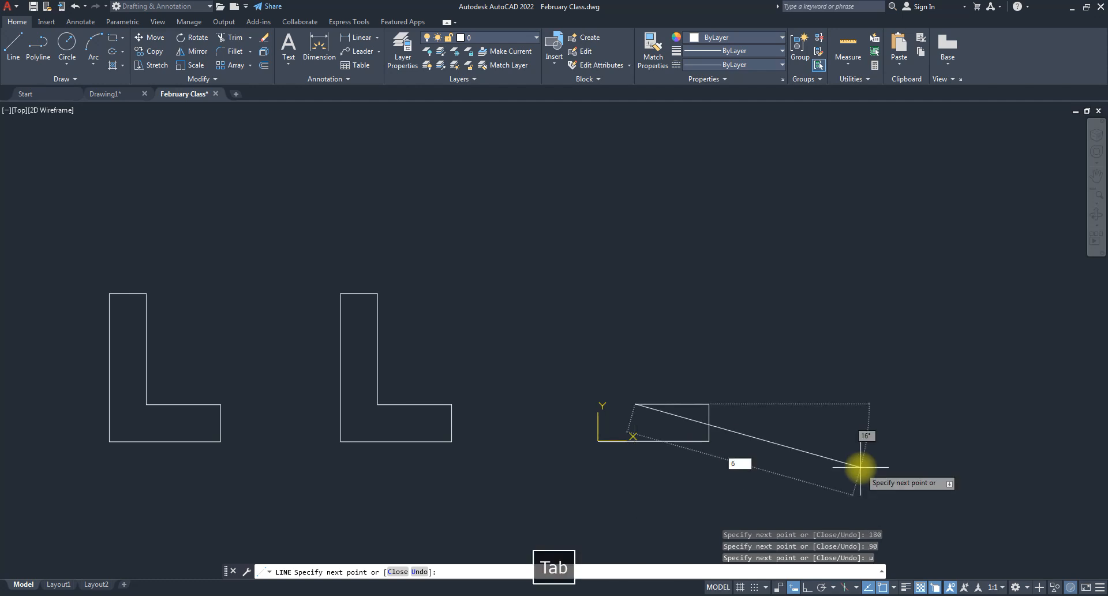
text(-90)
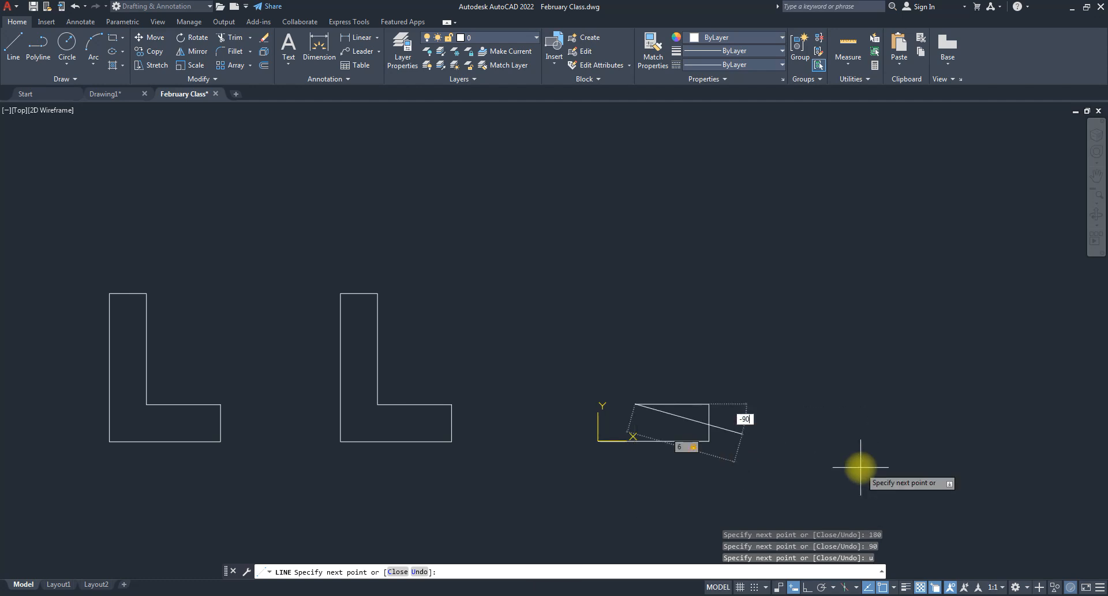
key(Return)
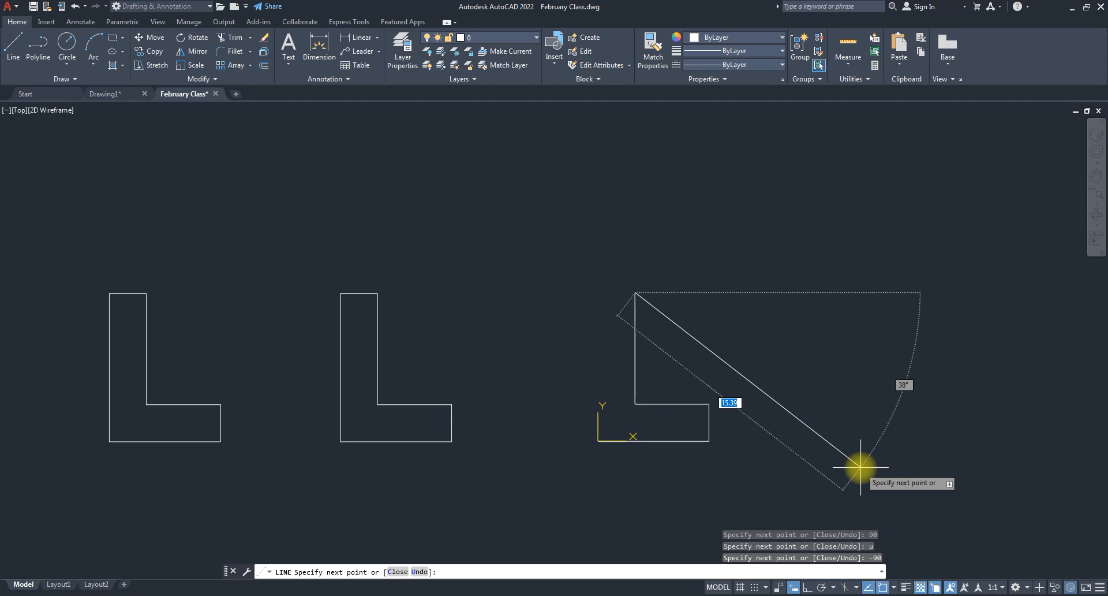
text(2)
key(Tab)
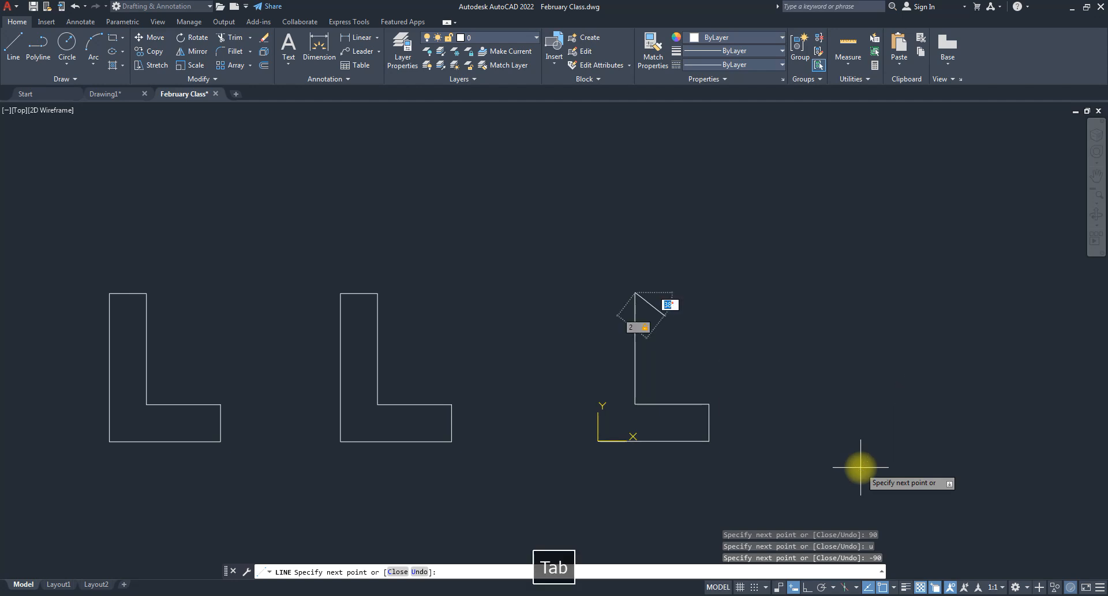
text(180)
key(Return)
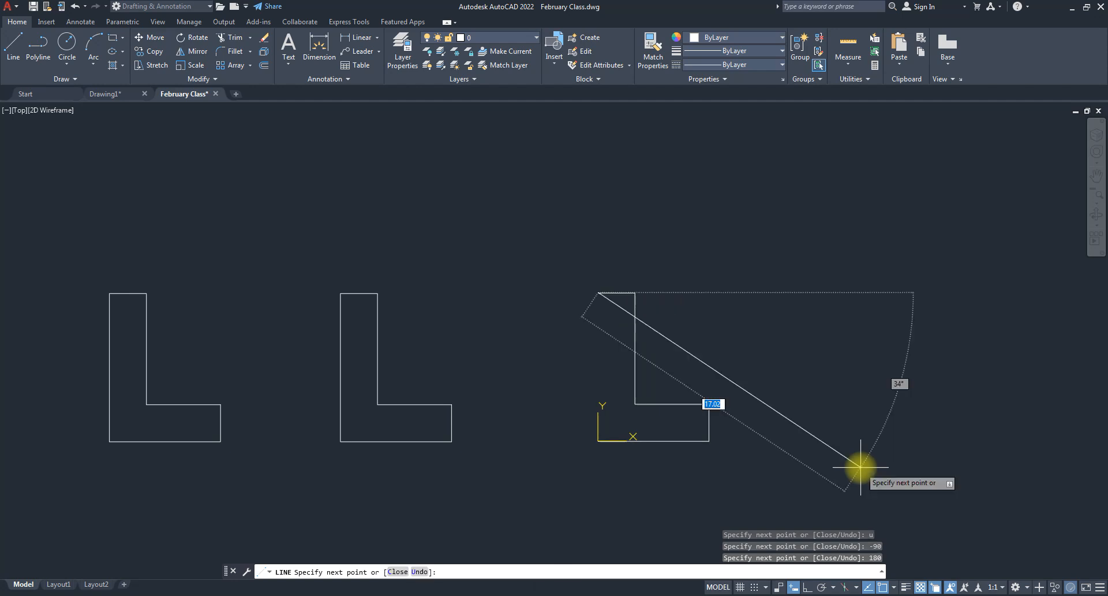
text(c)
key(Return)
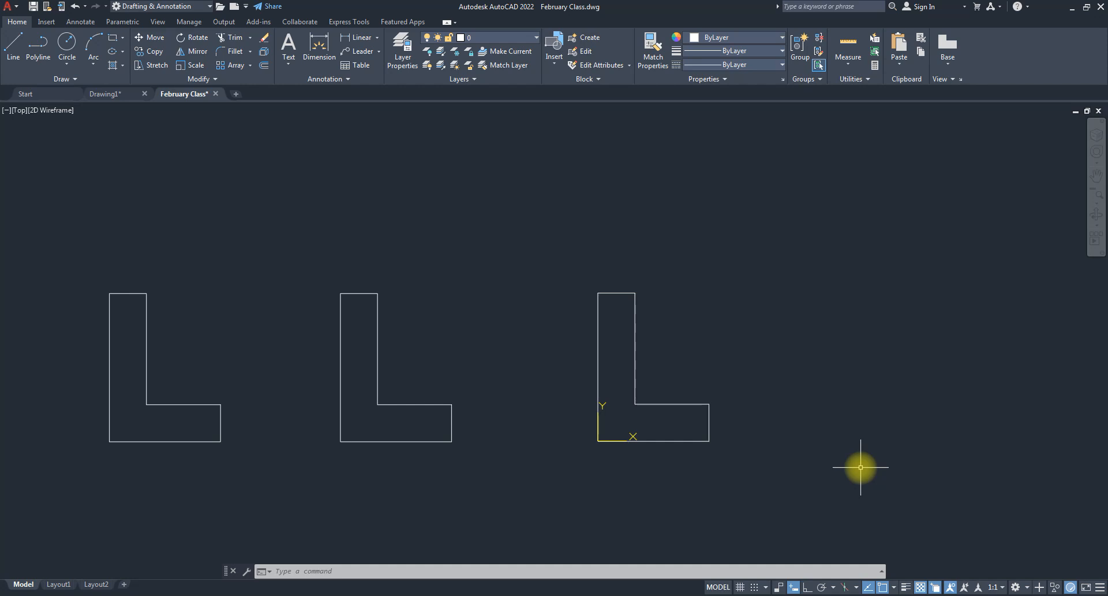
- Select all four L-shaped outlines and erase them from the drawing
scroll(866, 327, down, 3)
scroll(612, 385, up, 1)
scroll(502, 468, down, 4)
scroll(618, 451, up, 2)
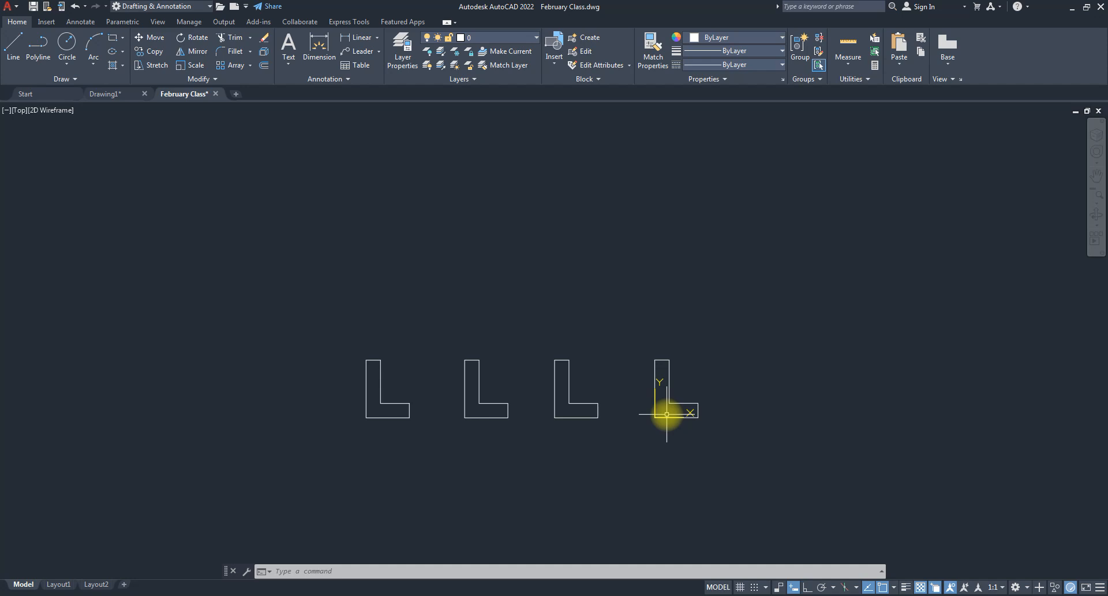
click(629, 410)
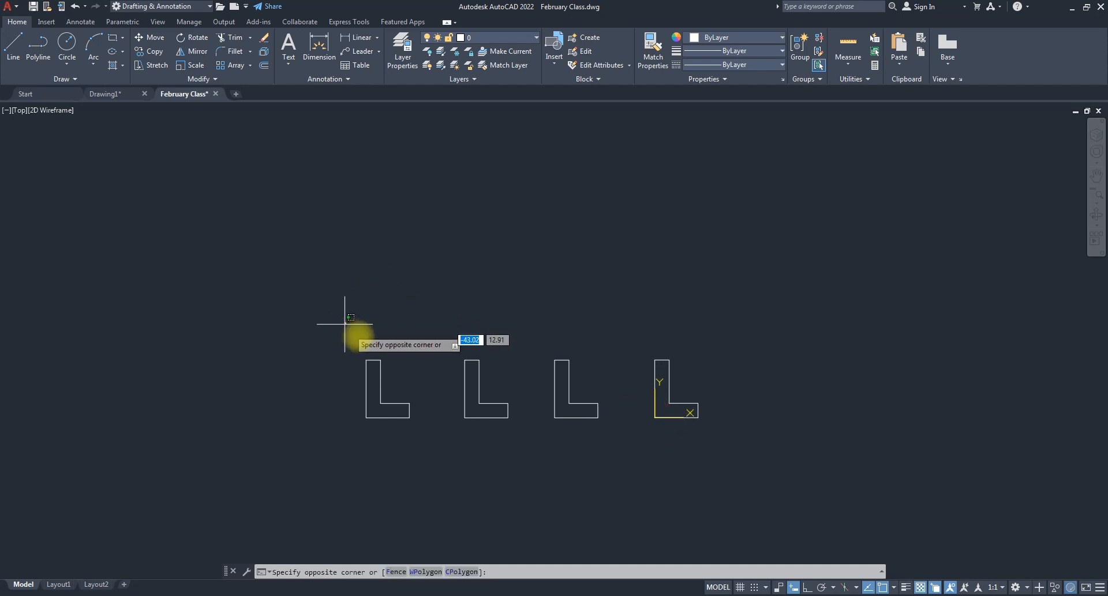
click(730, 428)
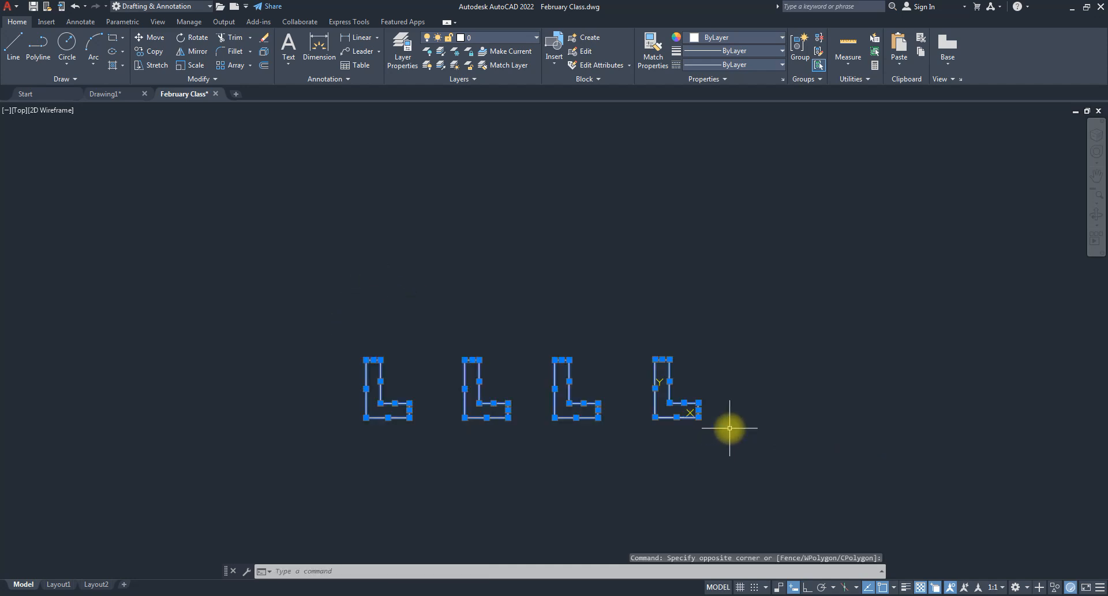
key(Delete)
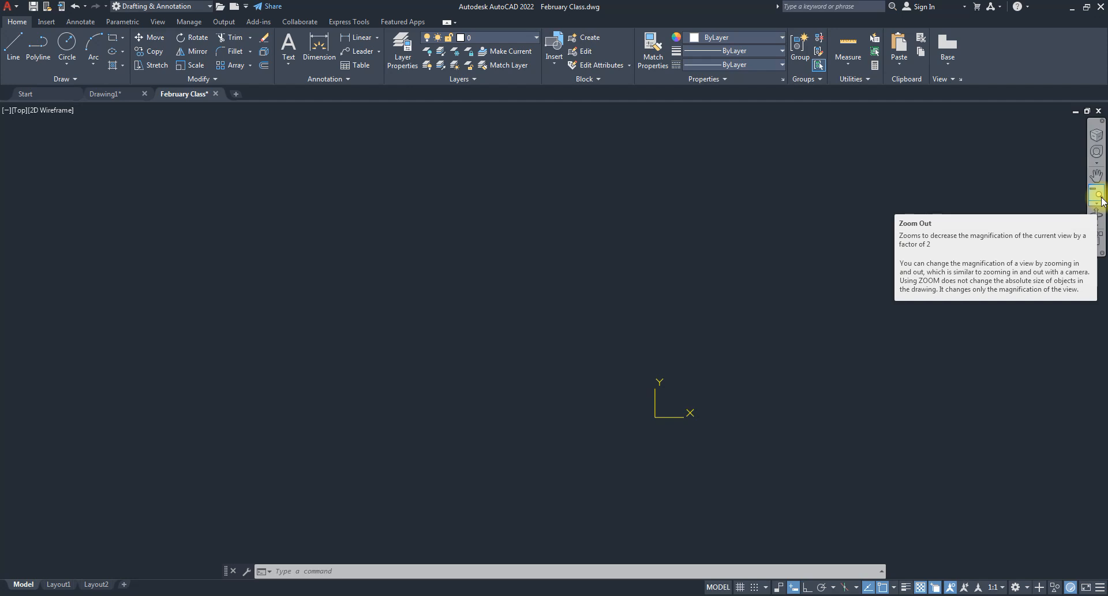
- Display the ViewCube and switch the coordinate system back to WCS
click(1095, 136)
click(1068, 218)
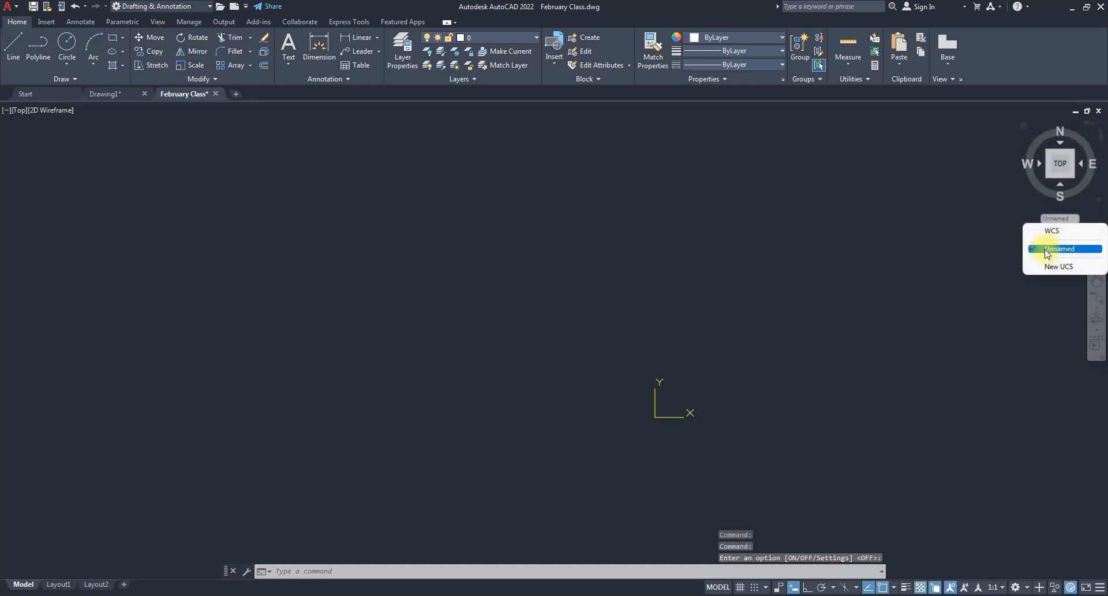
click(1061, 231)
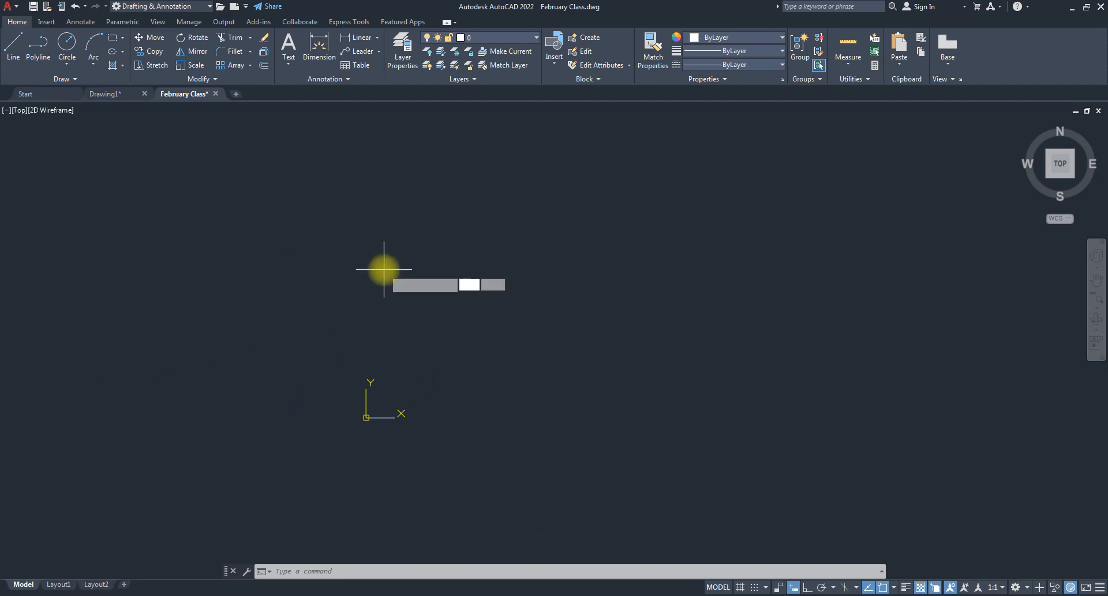
- Turn off dynamic input and draw a line from 0,0 to 2,0 with absolute coordinates
text(l)
key(Return)
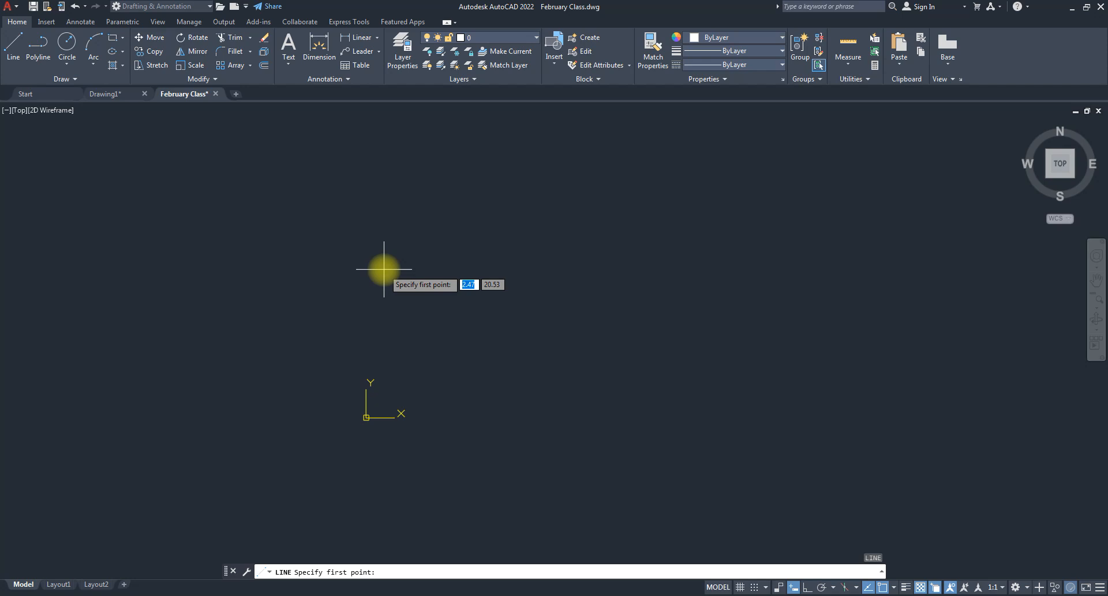
key(F12)
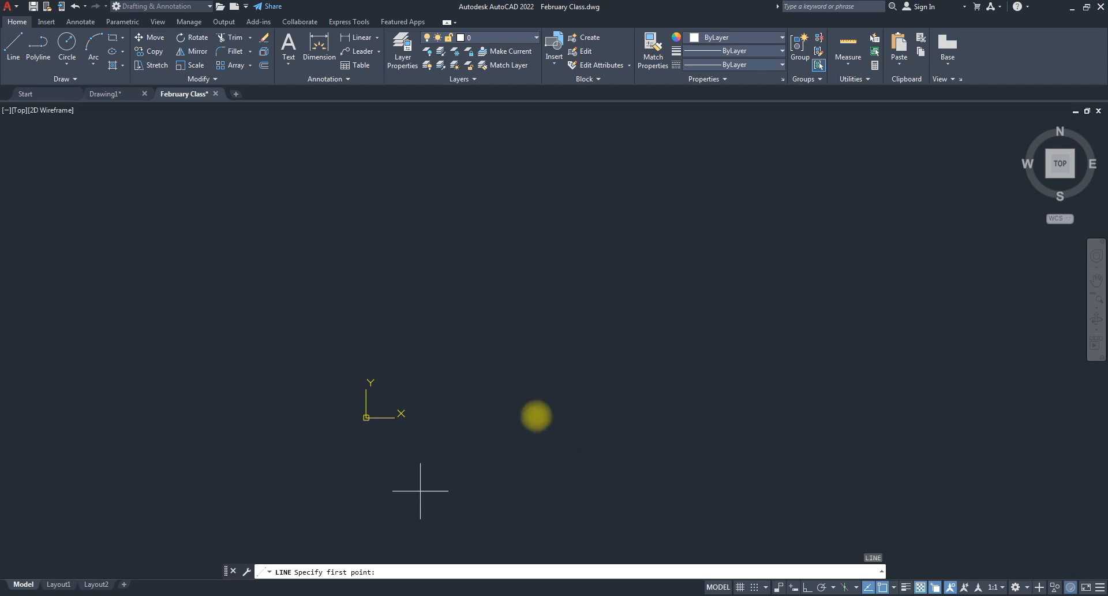
text(0,0)
key(Return)
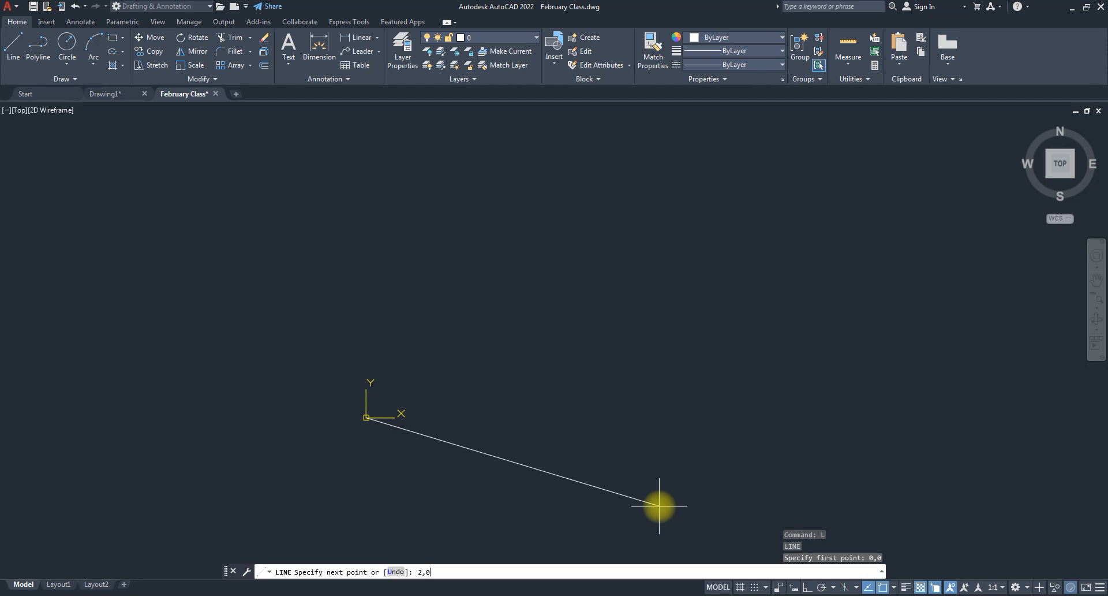
text(0)
key(Return)
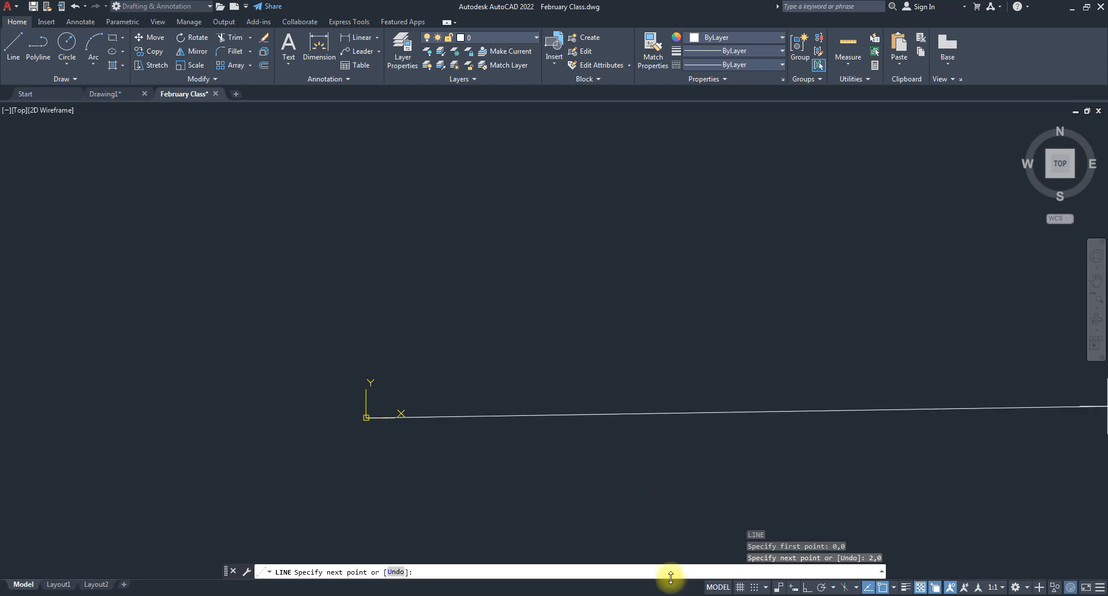
- Continue the line through absolute points 2,3, 4,3 and 4,0 to form the lower notch of an H-shape
scroll(370, 497, up, 4)
middle_drag(421, 438, 418, 532)
scroll(420, 532, up, 3)
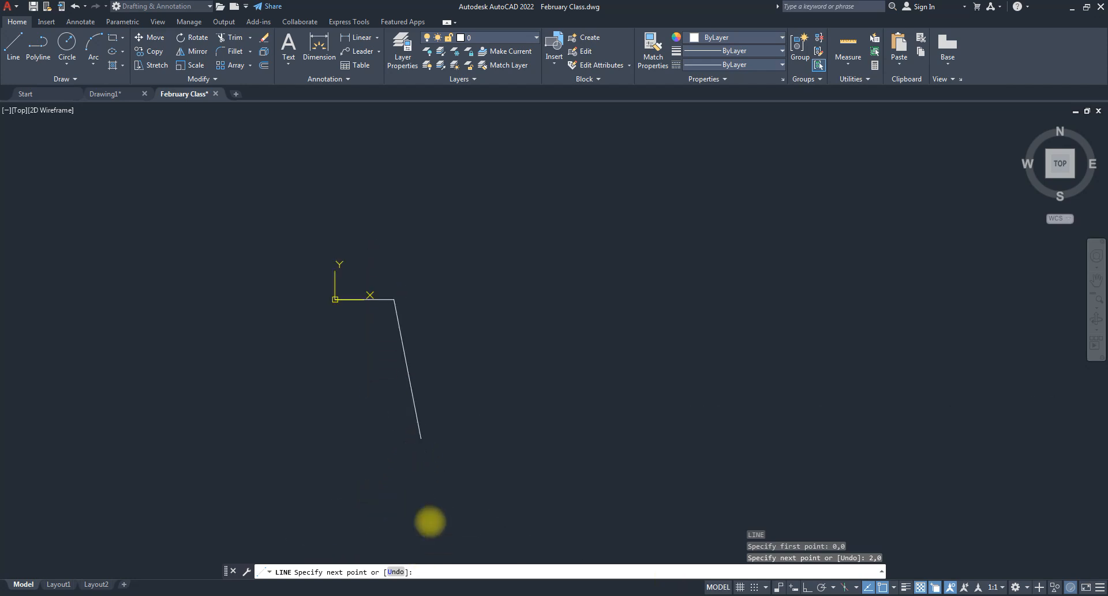
text(2,3)
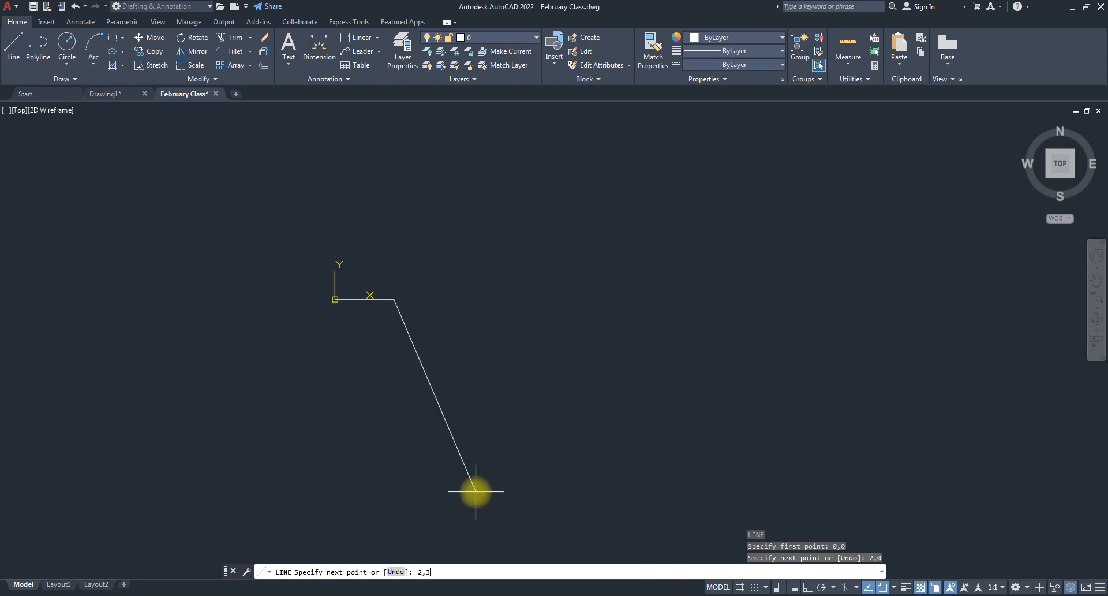
key(Return)
scroll(436, 483, down, 5)
scroll(459, 463, up, 4)
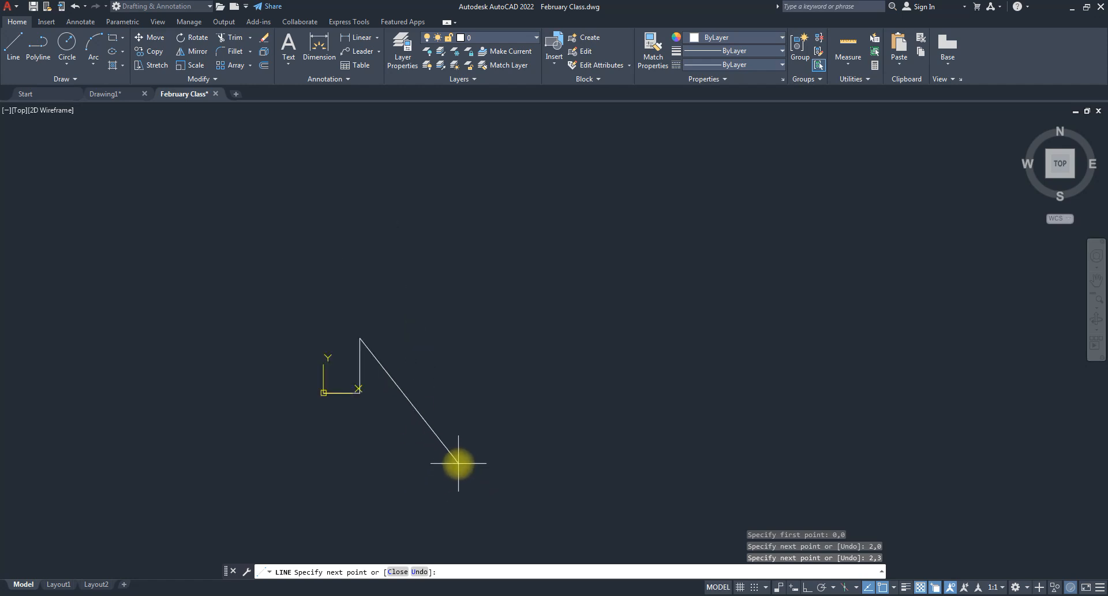
text(4,3)
key(Return)
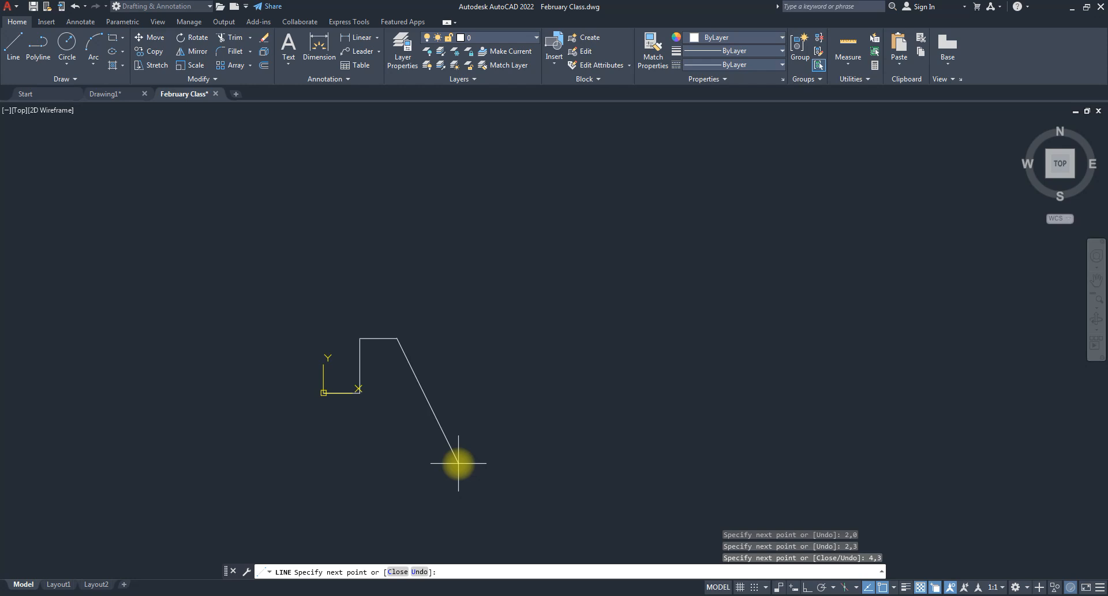
text(4,0)
key(Return)
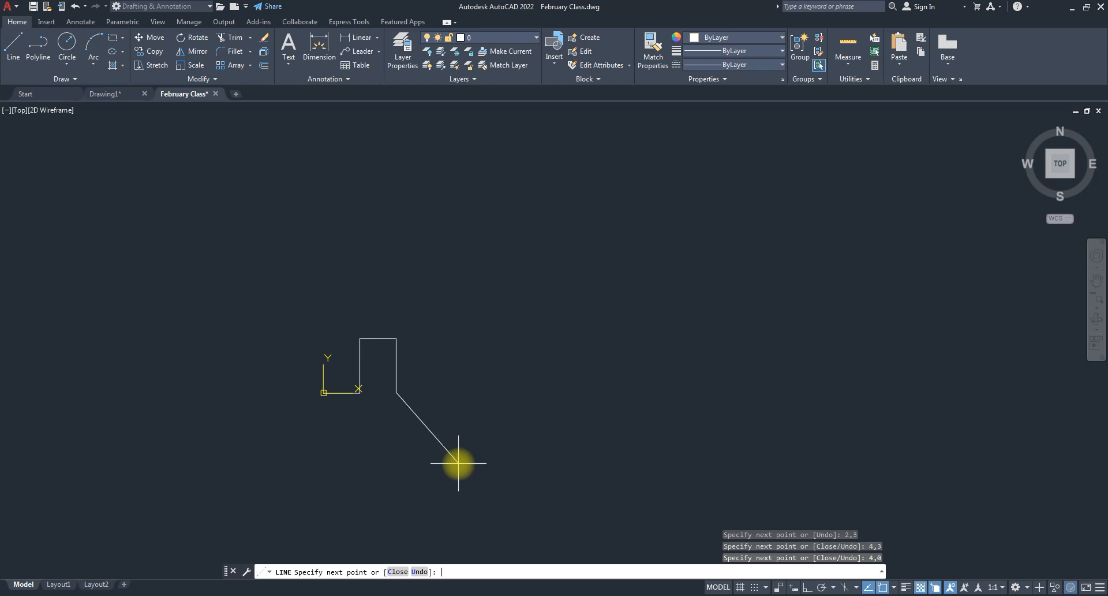
- Continue the line through absolute points 6,0, 6,8 and 4,8 to form the right leg of the H-shape
text(6,0)
key(Return)
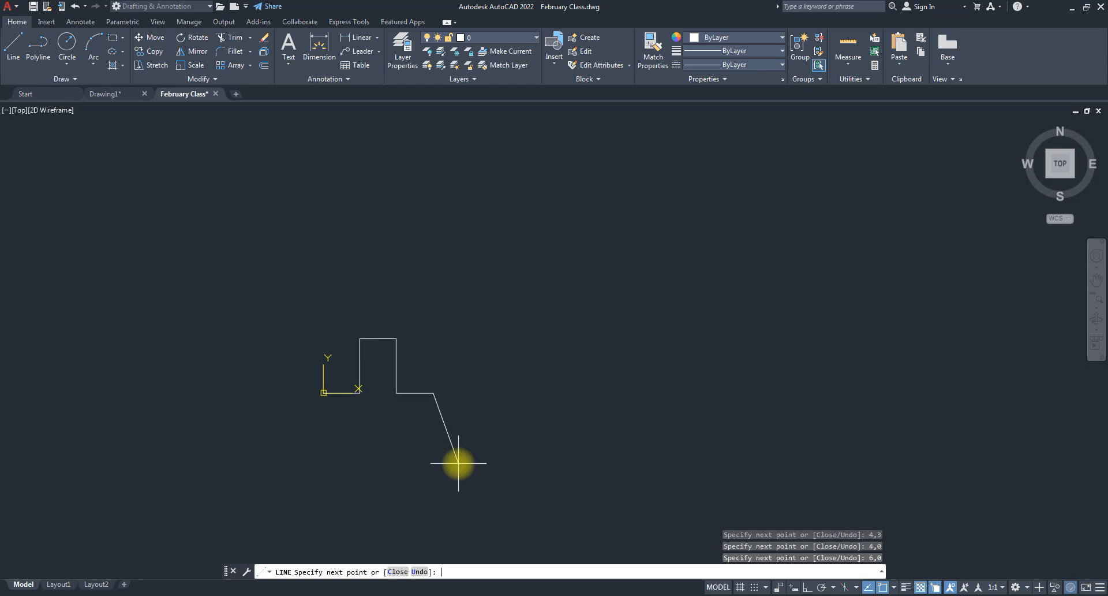
text(6,8)
key(Return)
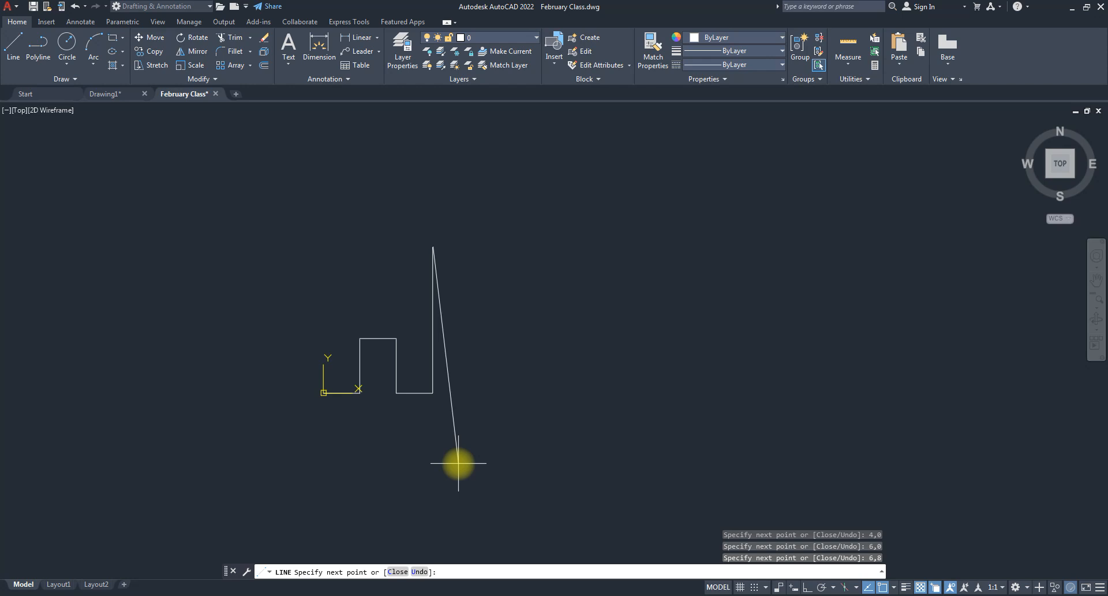
text(4,8)
key(Return)
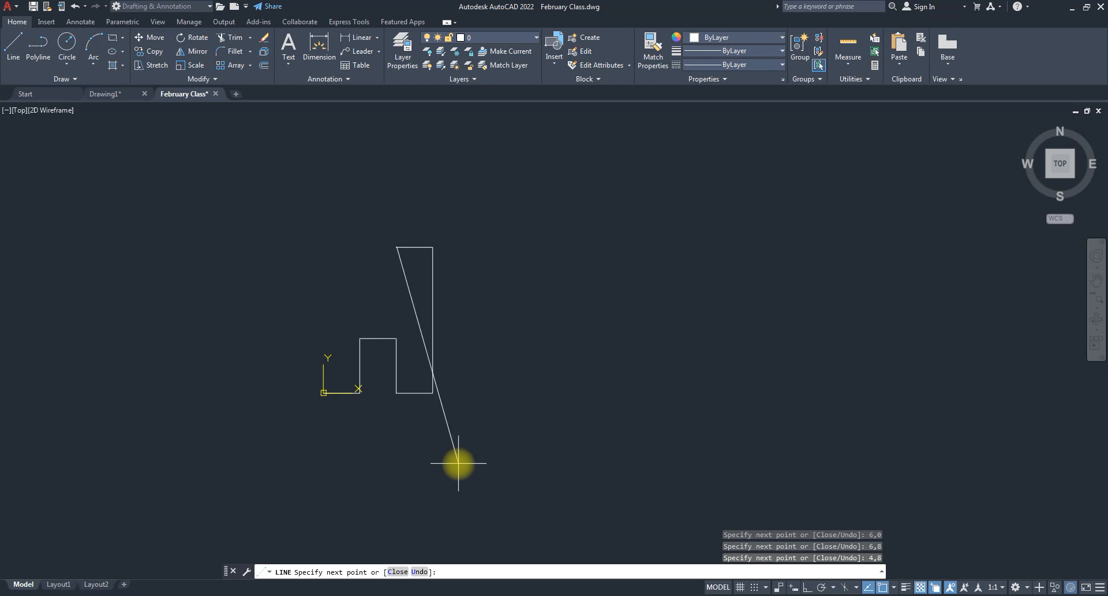
- Continue the line through absolute points 4,5, 2,5, 2,8 and 0,8, and close the H-shaped outline
text(4,5)
key(Return)
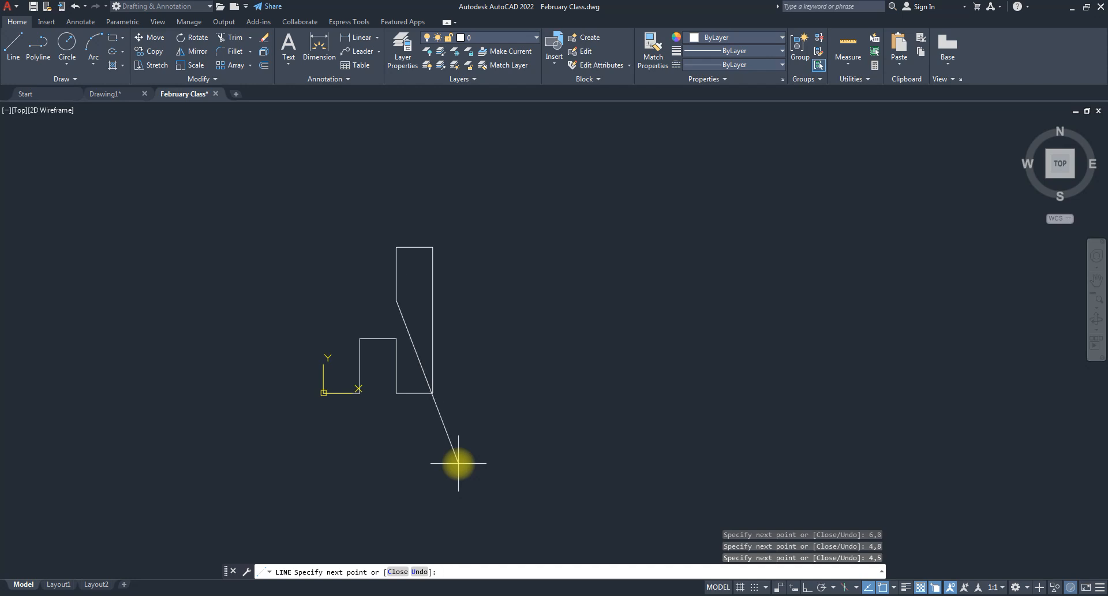
text(2,5)
key(Return)
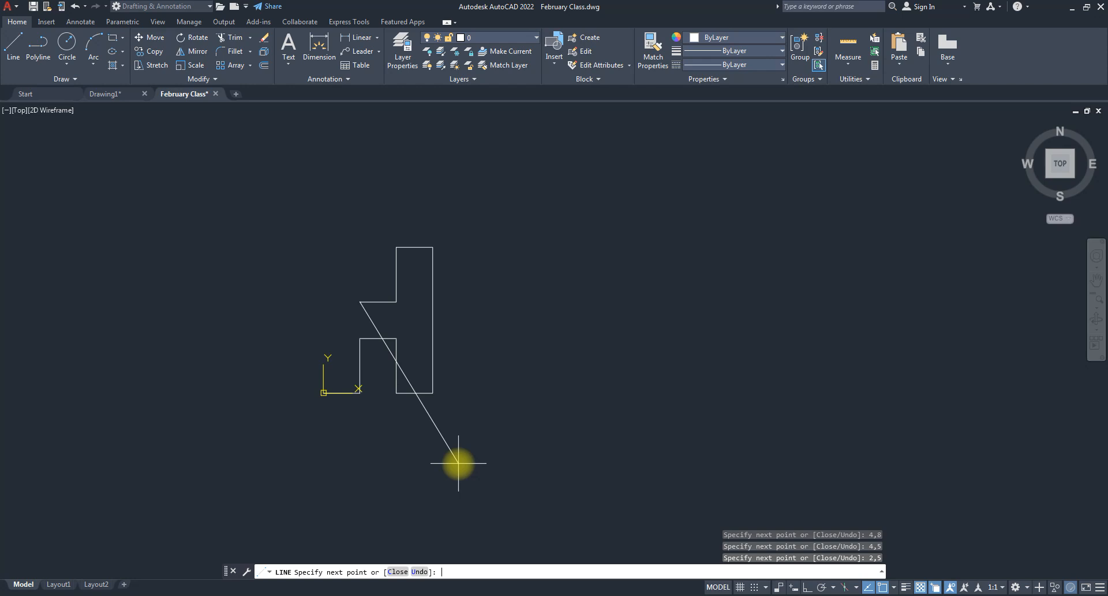
text(2,8)
key(Return)
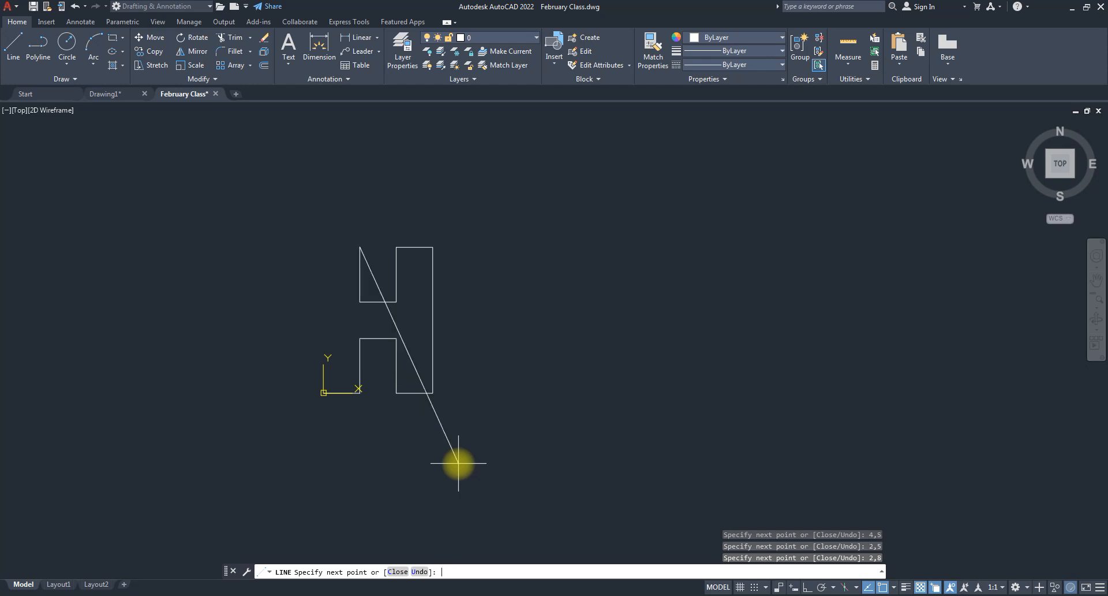
text(0,8)
key(Return)
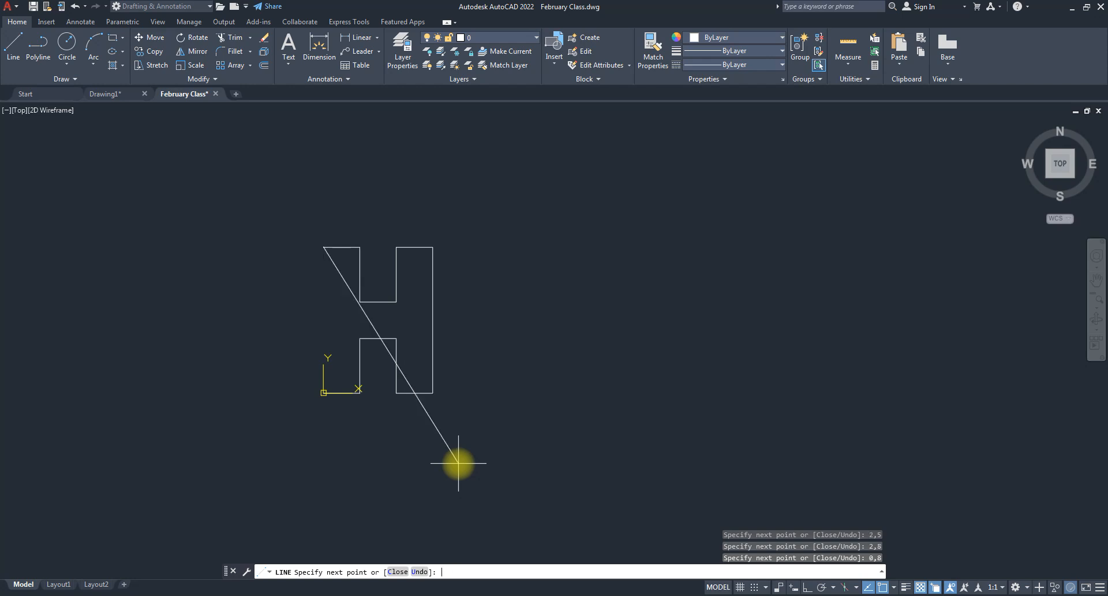
key(Return)
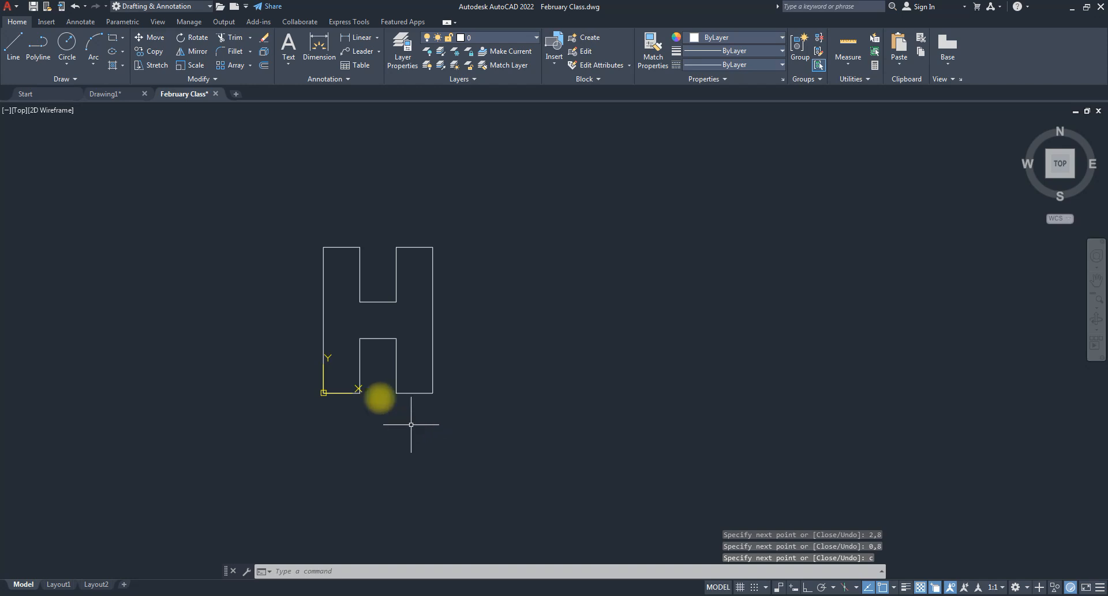
- Select the whole H-shaped outline and delete it
click(323, 232)
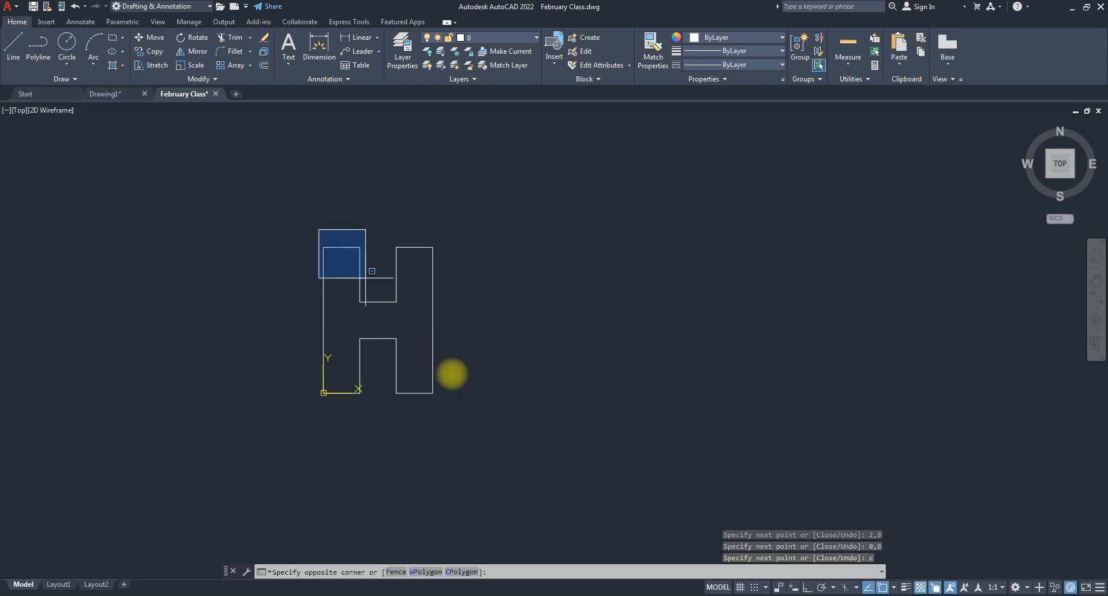
click(493, 411)
key(Delete)
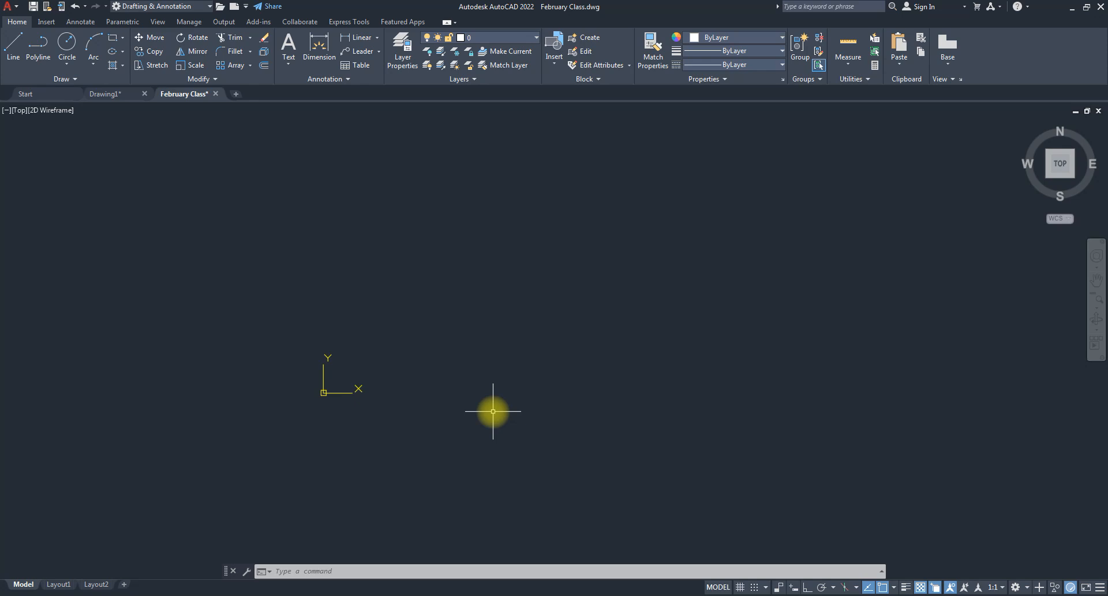
- Start a line at 0,0 and draw its first segment to relative point @5,0 as the base of an E-shape
text(l)
key(Return)
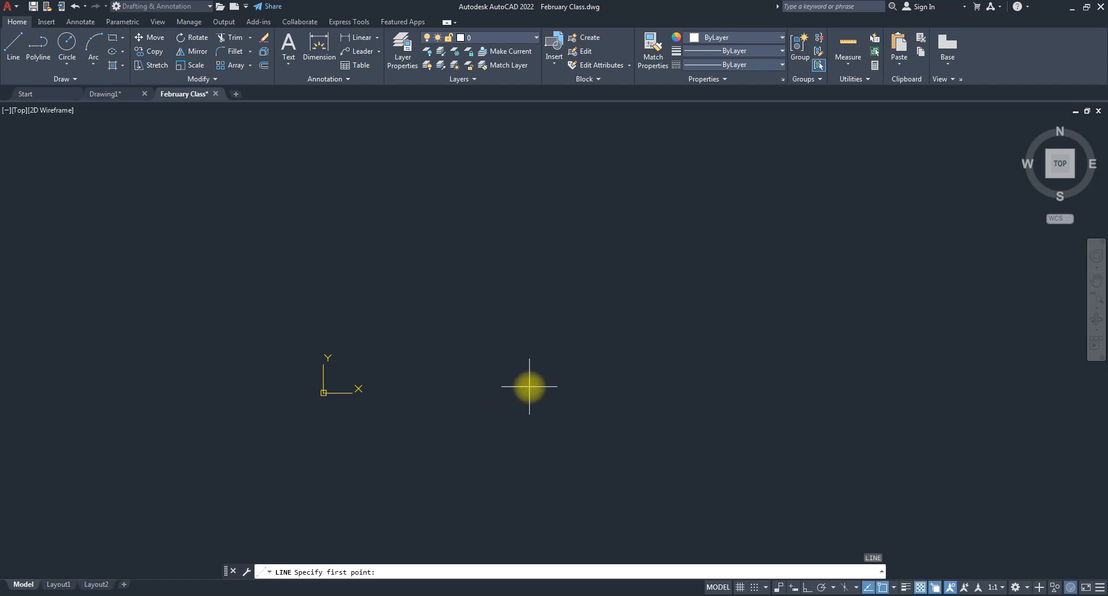
text(,0)
key(Return)
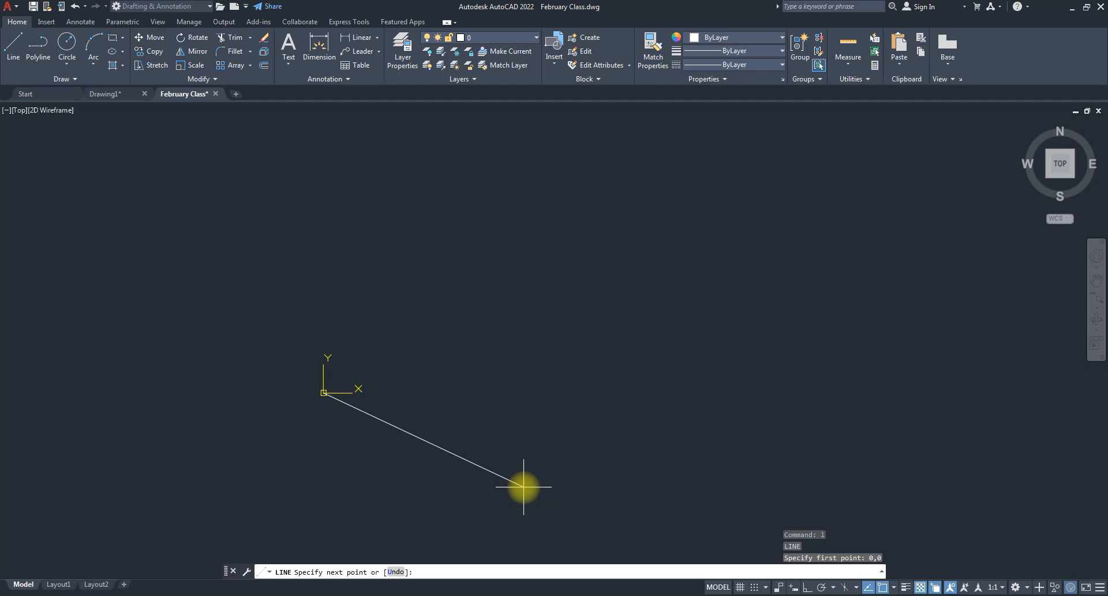
text(@)
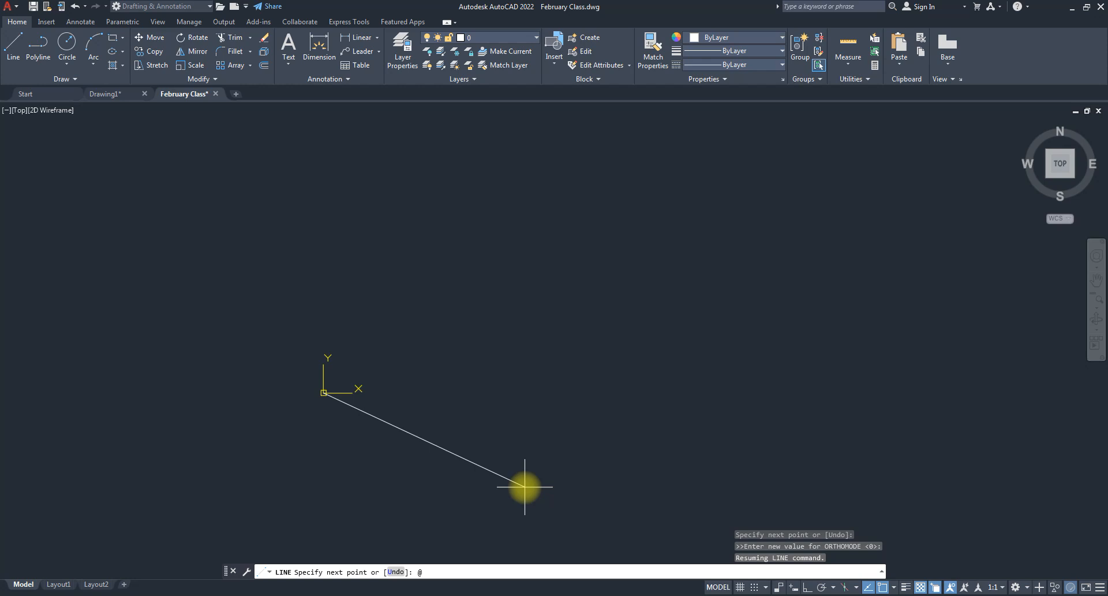
text(5,0)
key(Return)
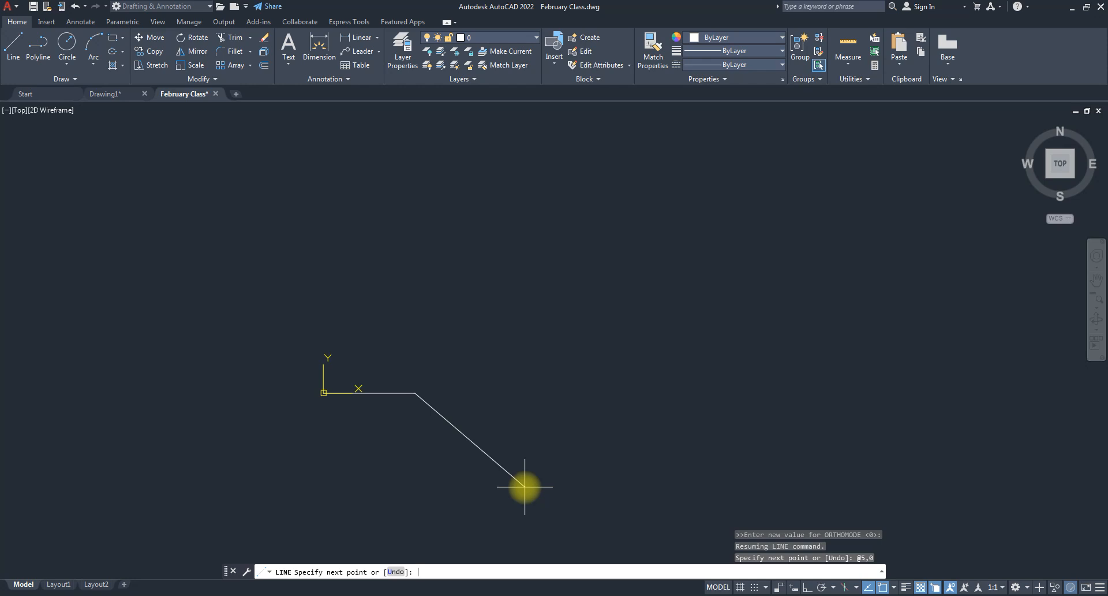
- Continue the line through relative points @0,2, @-3,0 and @0,2 to form the lower arm of the E-shape
text(@0,2)
key(Return)
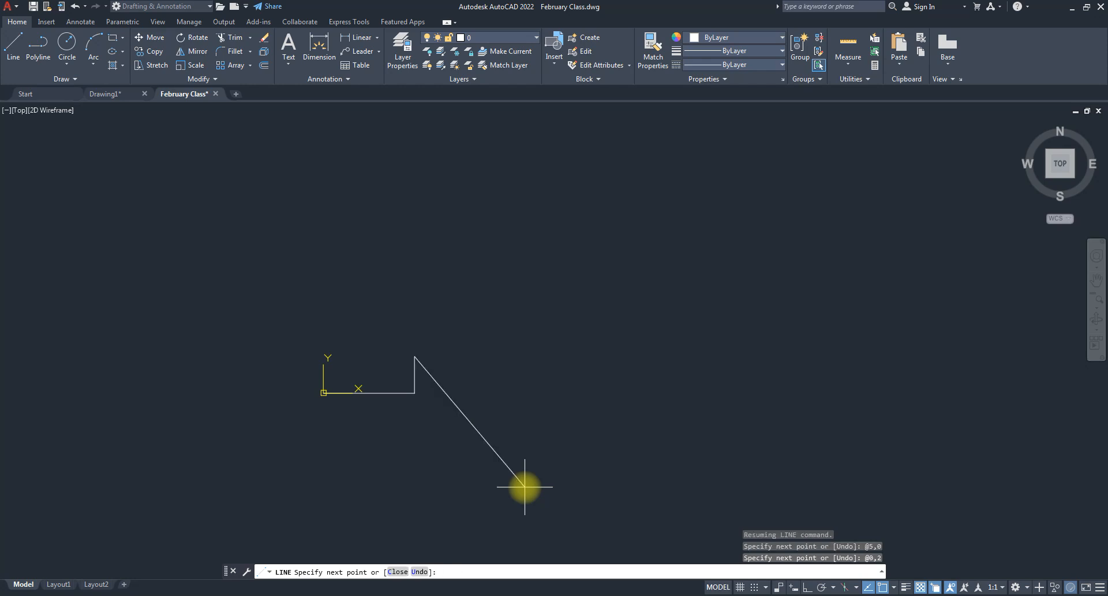
text(@-3,0)
key(Return)
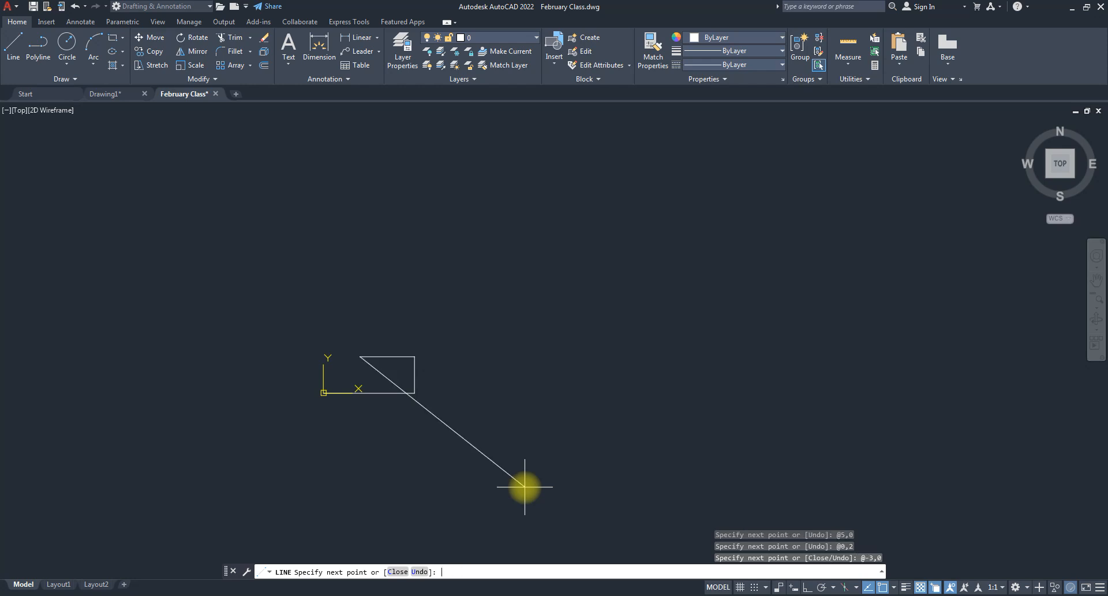
text(@0,2)
key(Return)
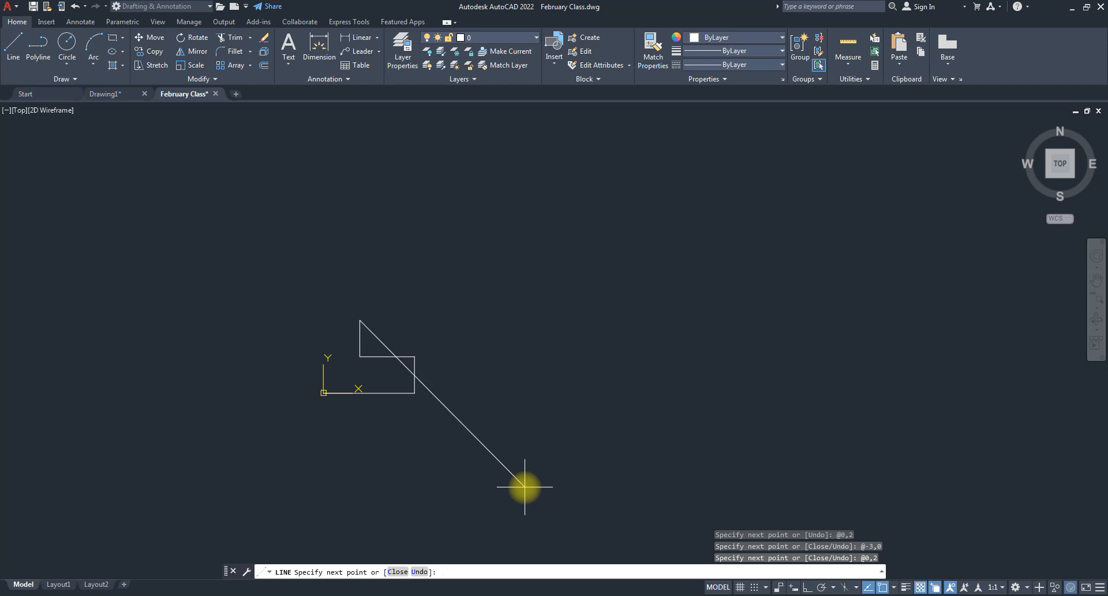
- Continue the line through relative points @2,0, @0,2 and @-2,0 to form the middle arm of the E-shape
text(@2,0)
key(Return)
text(@)
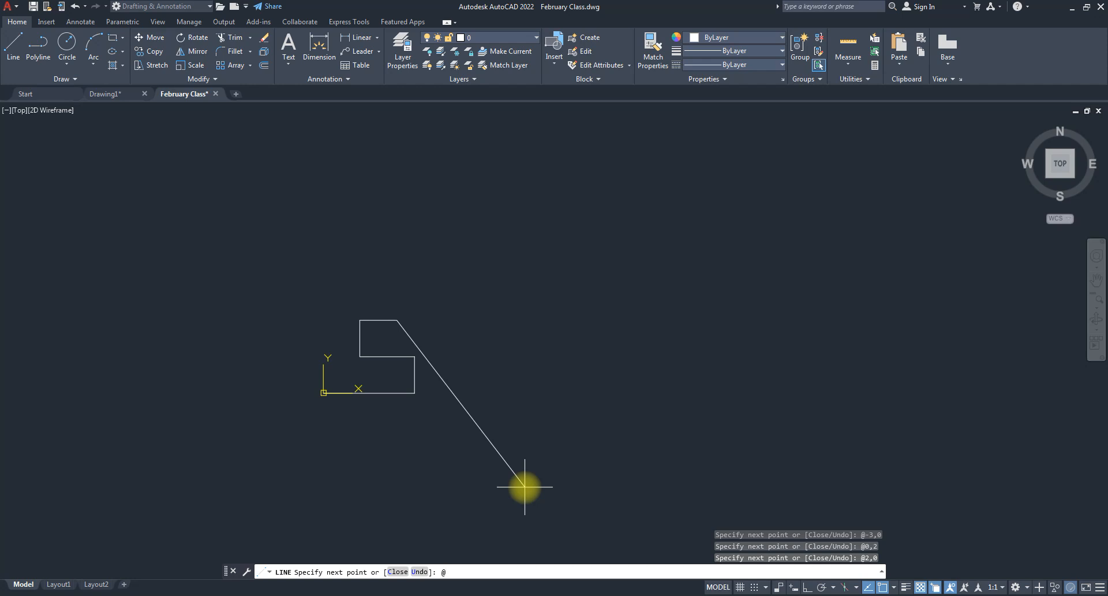
text(0,2)
key(Return)
text(@)
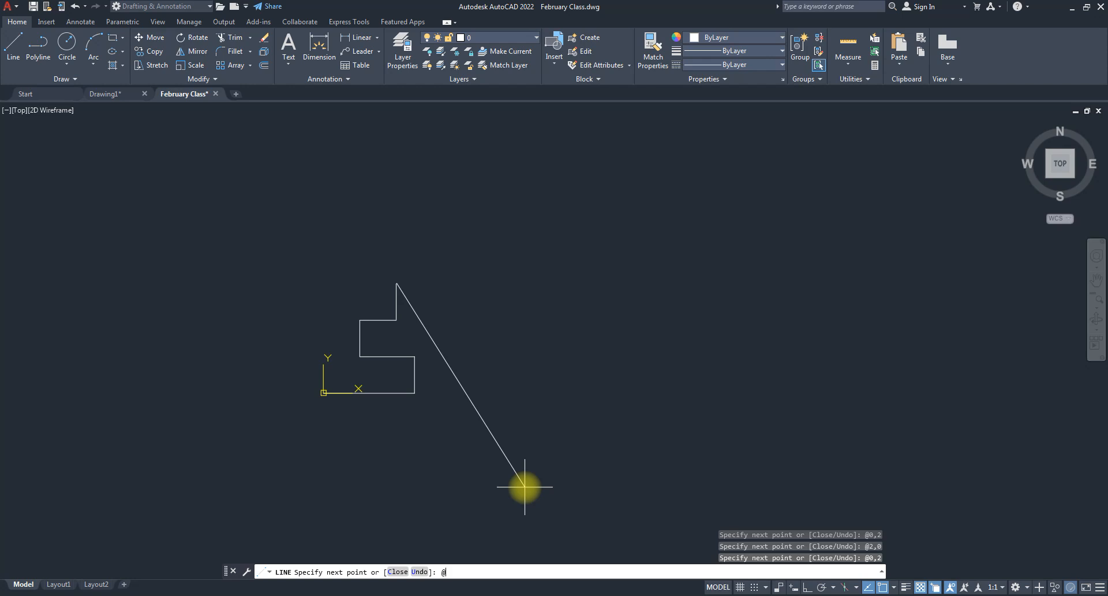
text(-2,0)
key(Return)
- Continue the line through relative points @0,2, @3,0 and @0,2 to outline the upper notch and the upper arm's end
text(@)
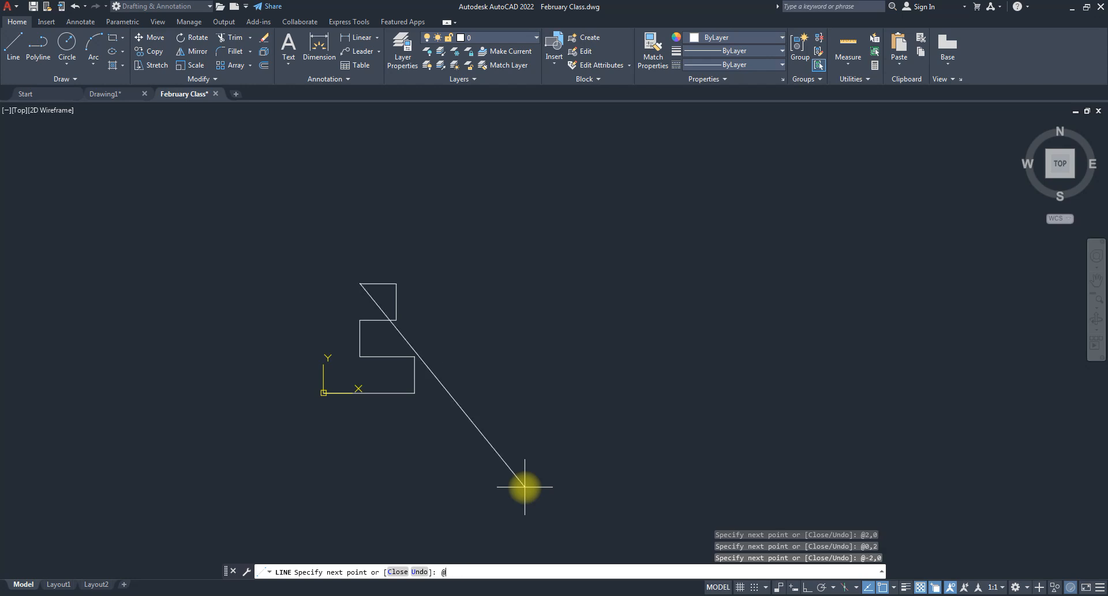
text(0,2)
key(Return)
text(@3,0)
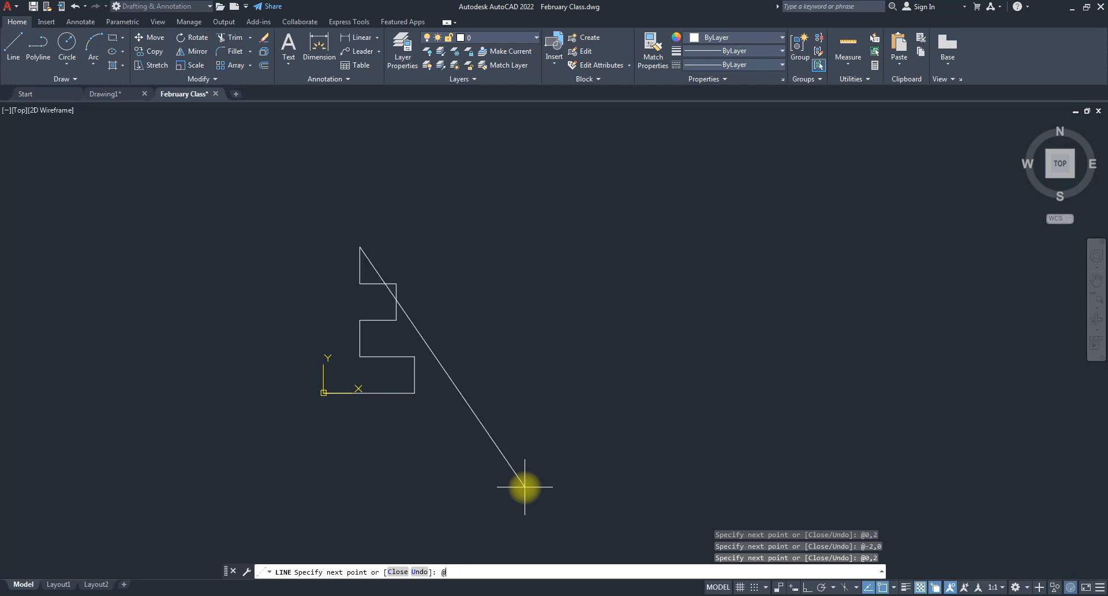
key(Return)
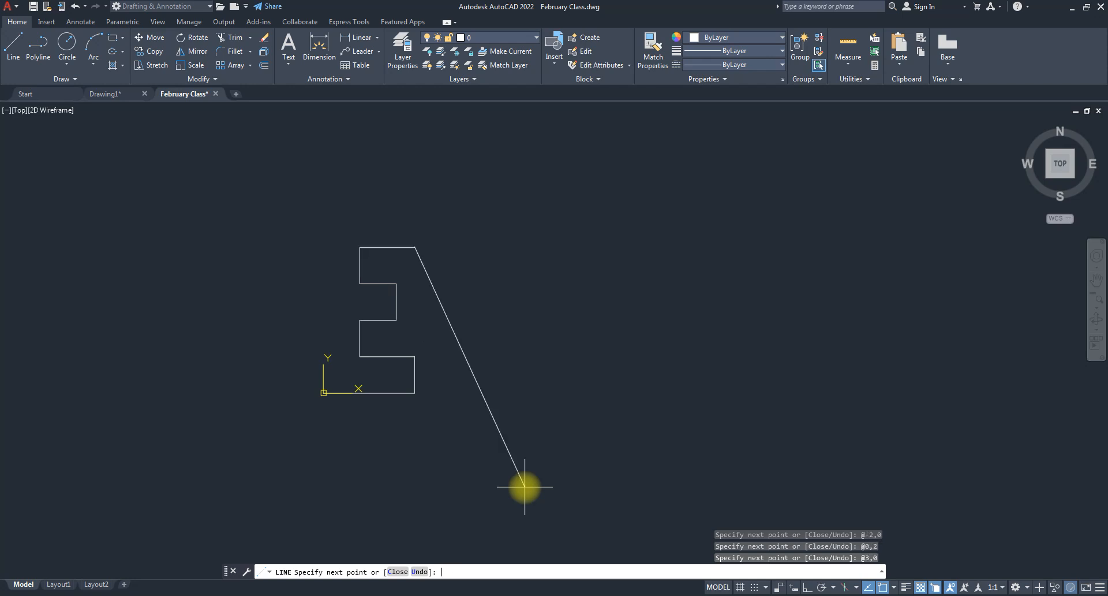
text(@0,2)
key(Return)
- Draw the top edge of the E-shape to relative point @-5,0 and close the outline
text(@-5)
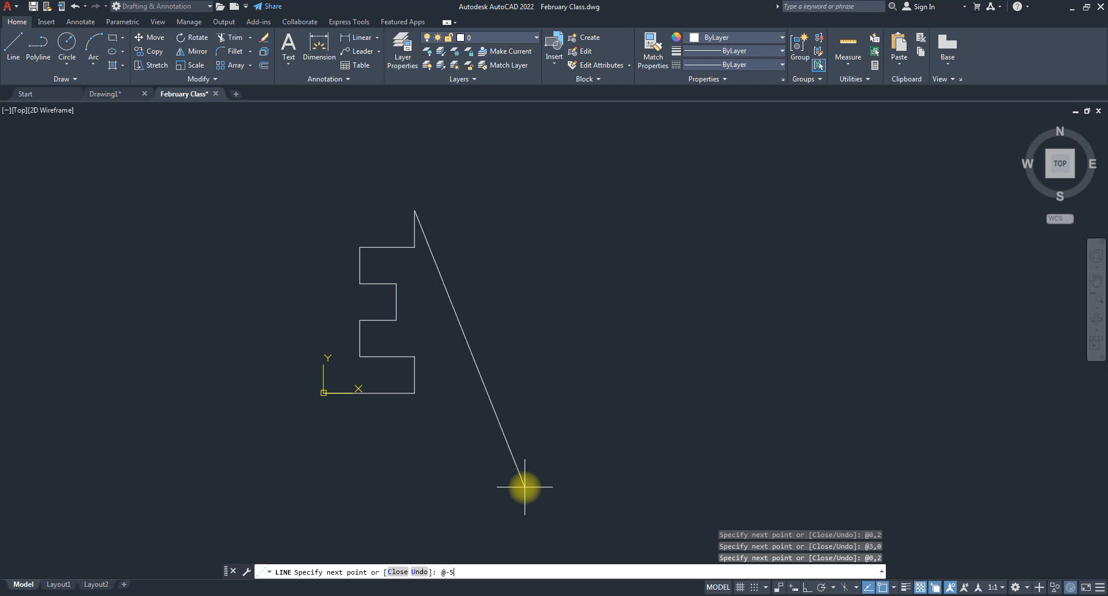
text(,0)
key(Return)
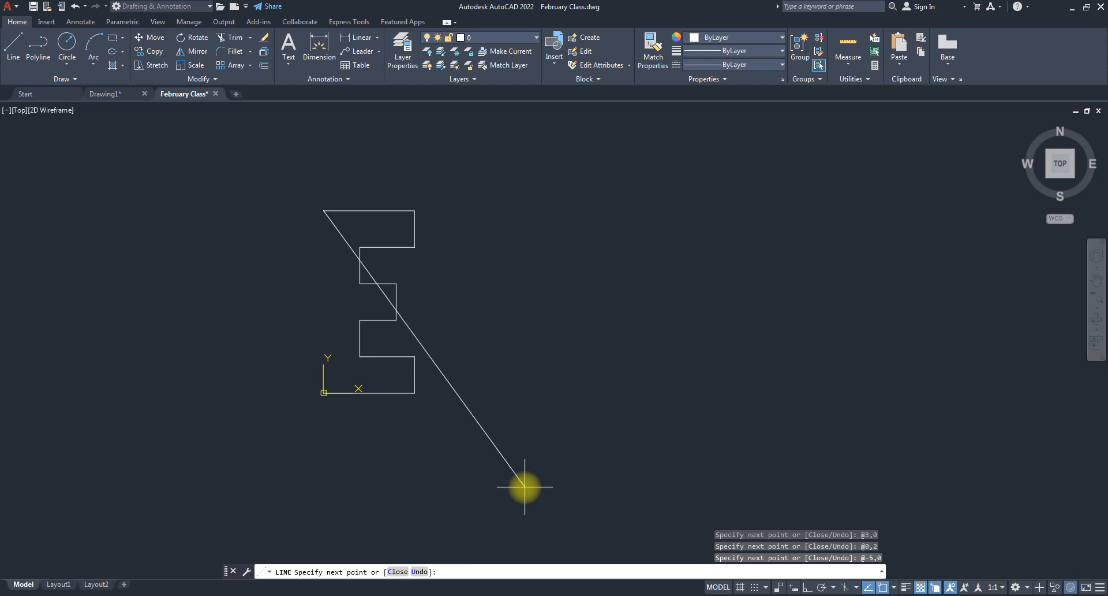
text(c)
key(Return)
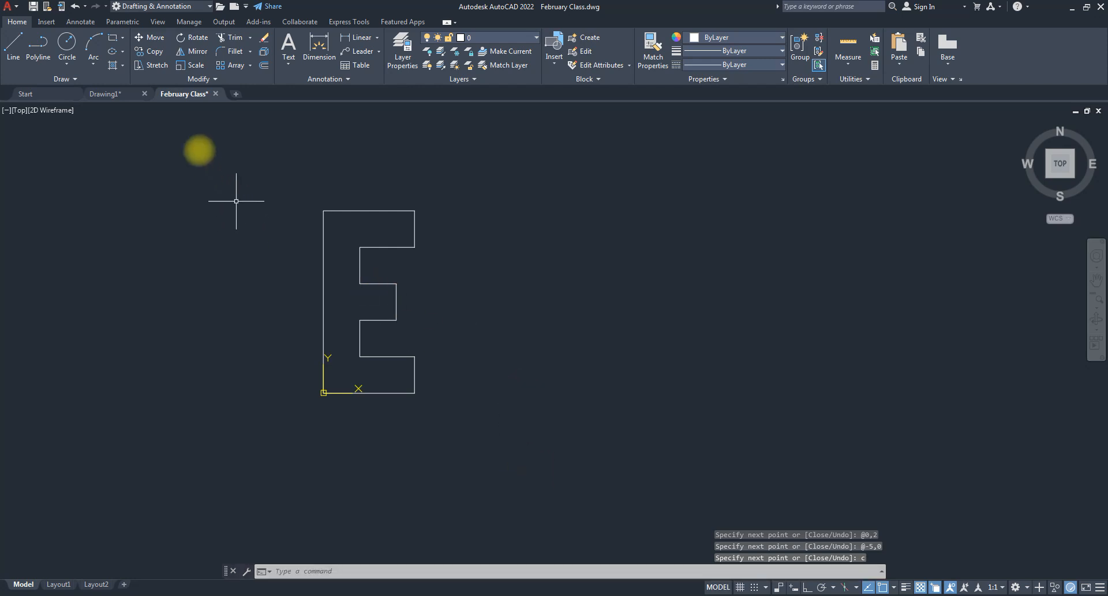
- Select the whole E-shaped outline and delete it
click(284, 151)
click(583, 444)
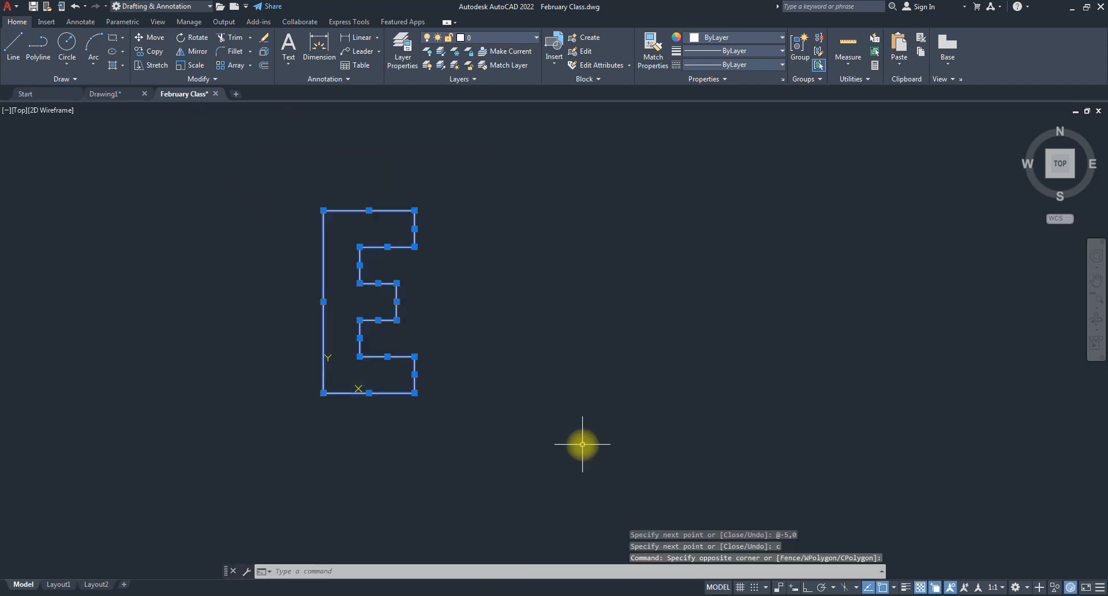
key(Delete)
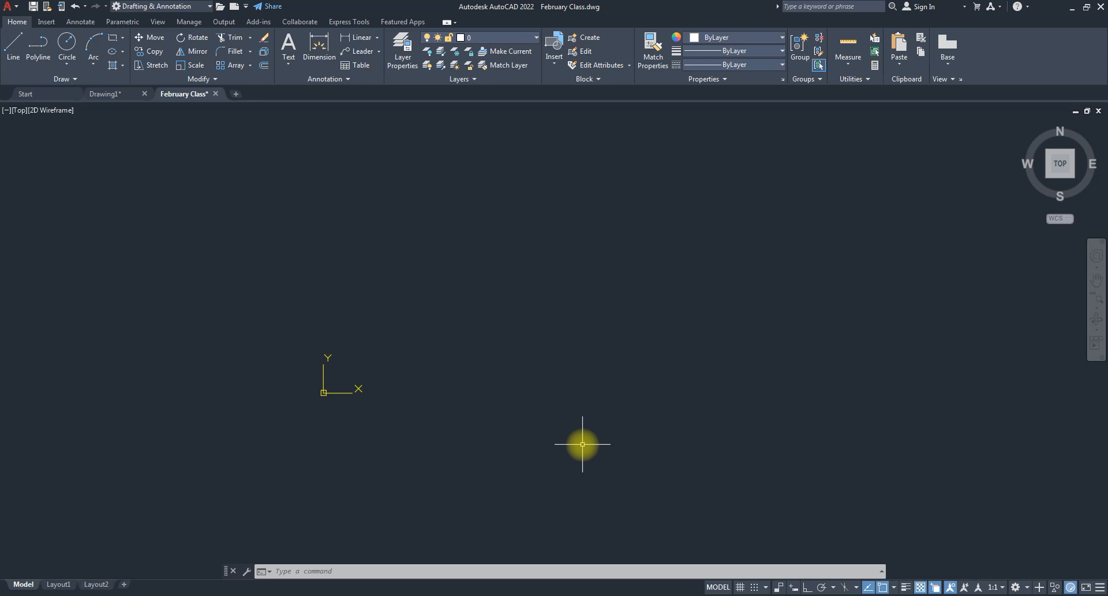
- Turn on the drawing grid and show its lines around the origin
key(F7)
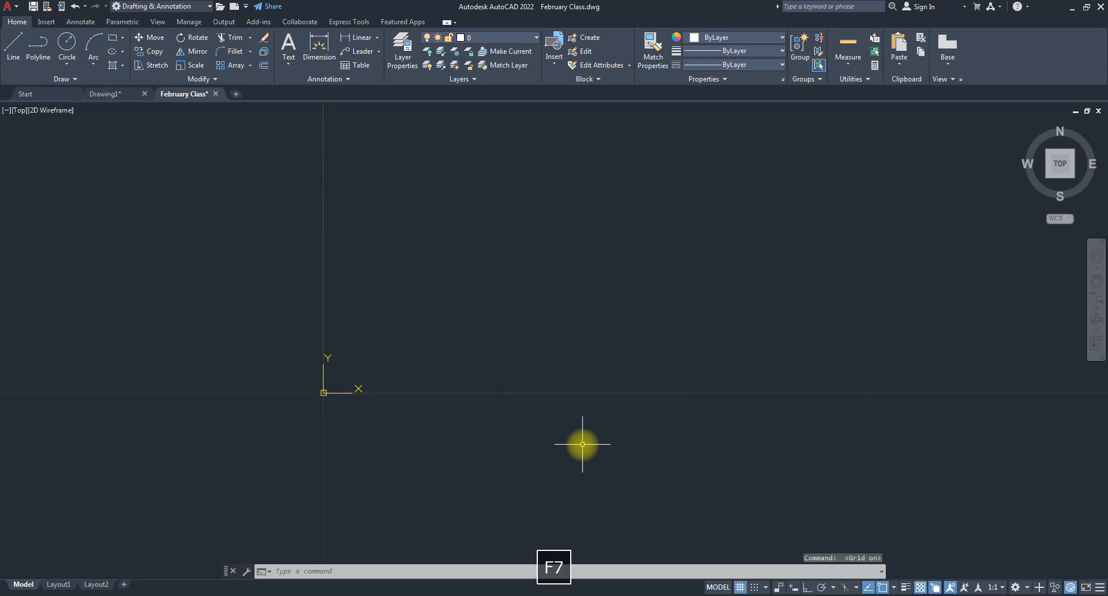
scroll(399, 324, down, 5)
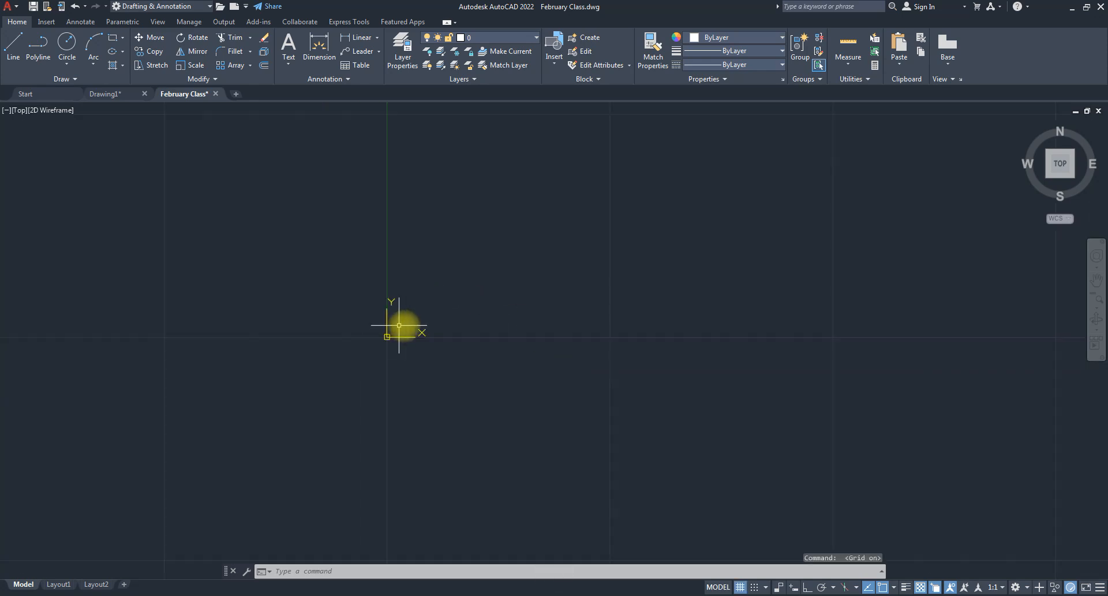
scroll(363, 379, down, 3)
scroll(410, 356, up, 2)
scroll(417, 375, down, 2)
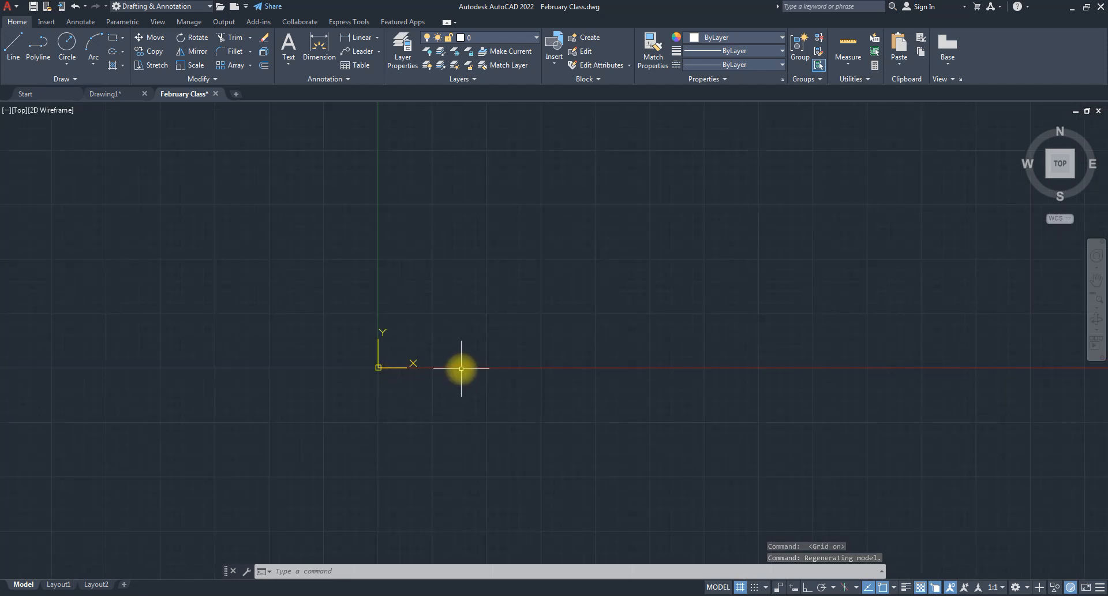
key(F7)
key(F7)
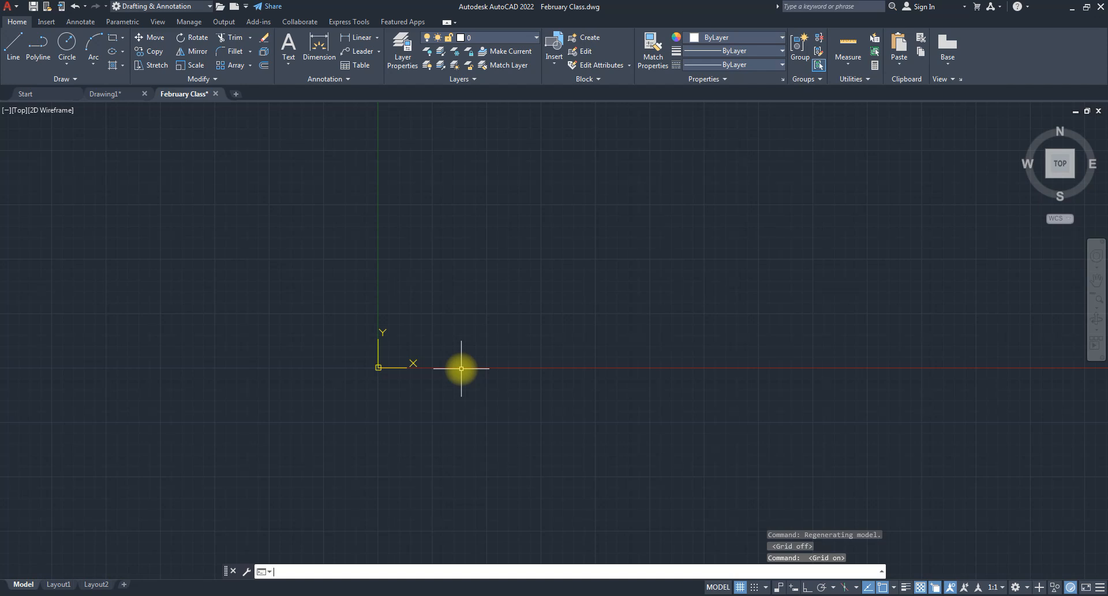
text(l)
key(Return)
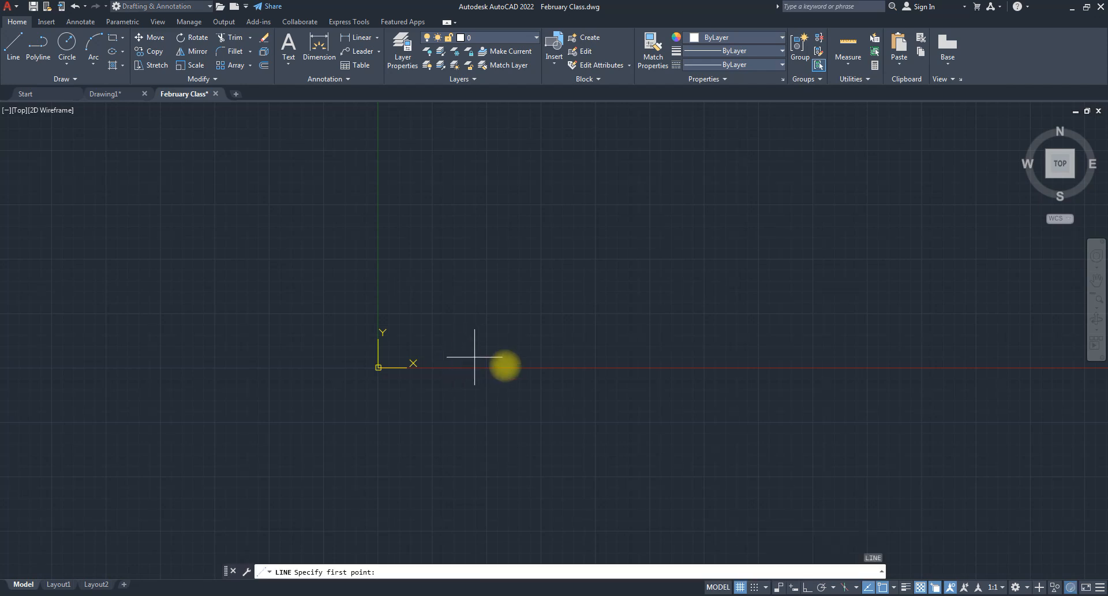
scroll(552, 334, up, 5)
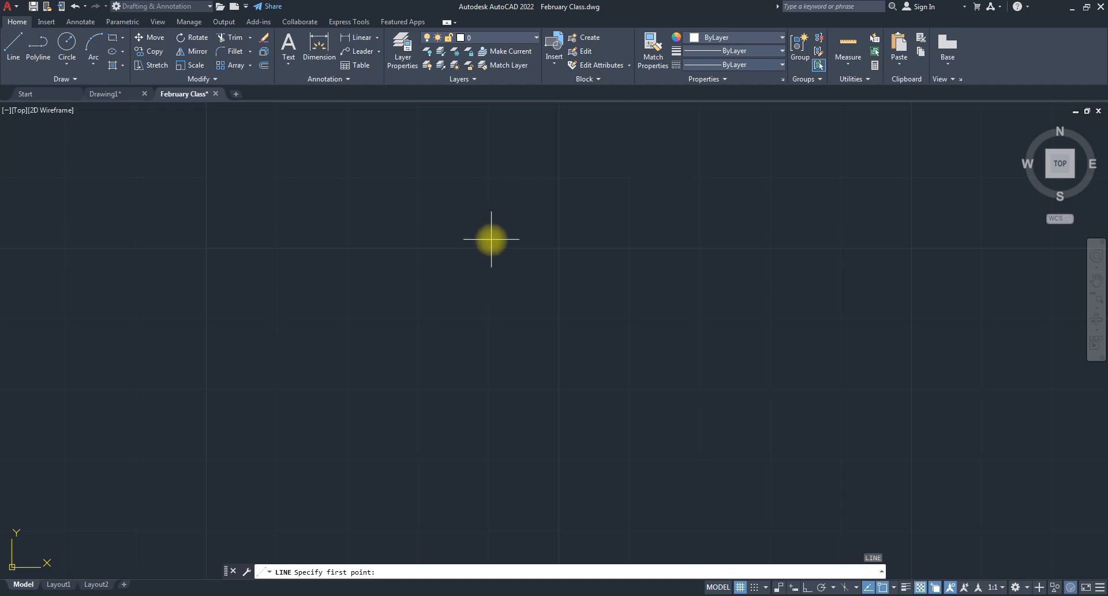
scroll(477, 242, down, 5)
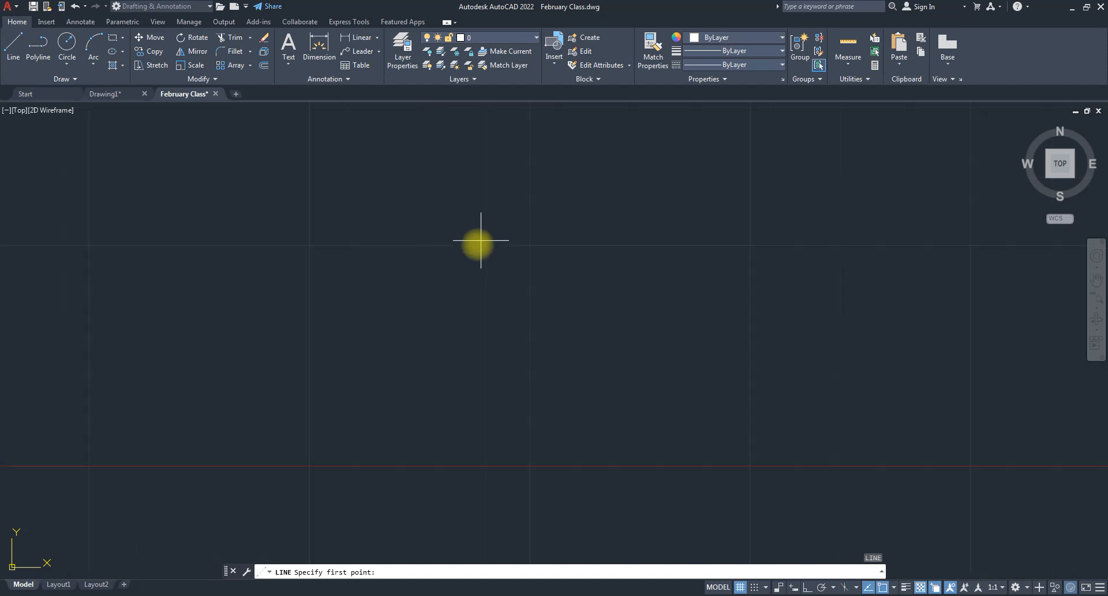
scroll(475, 266, up, 2)
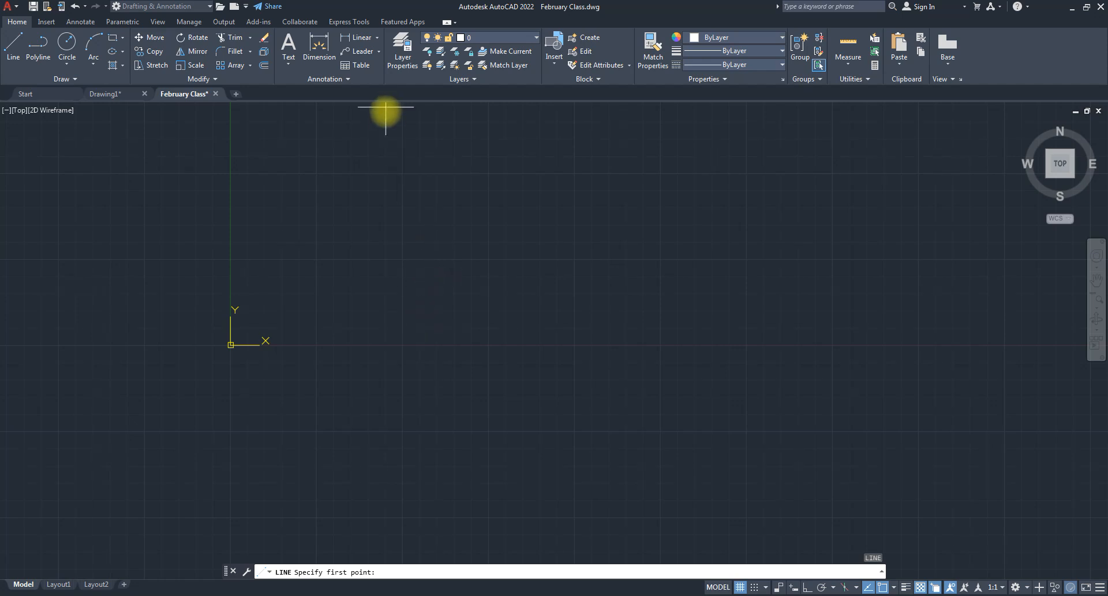
click(387, 275)
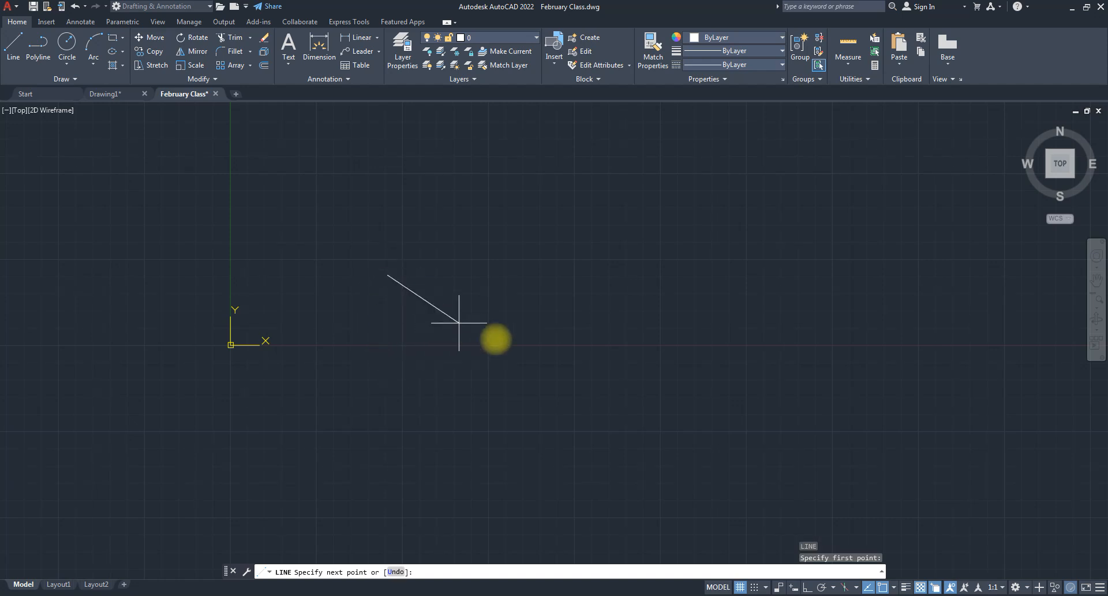
key(Escape)
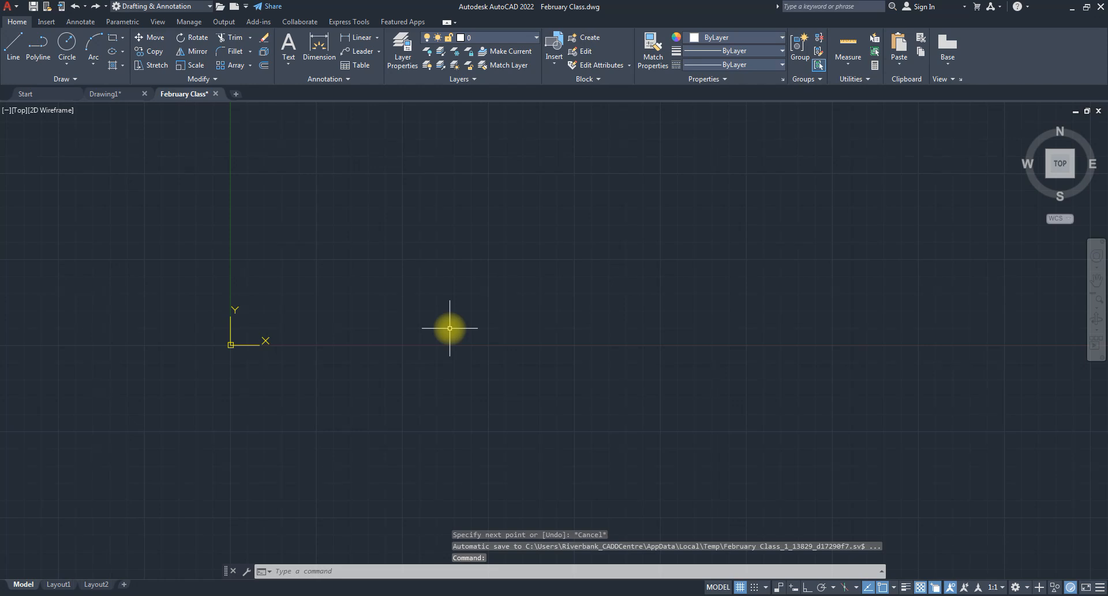
key(Escape)
key(Escape)
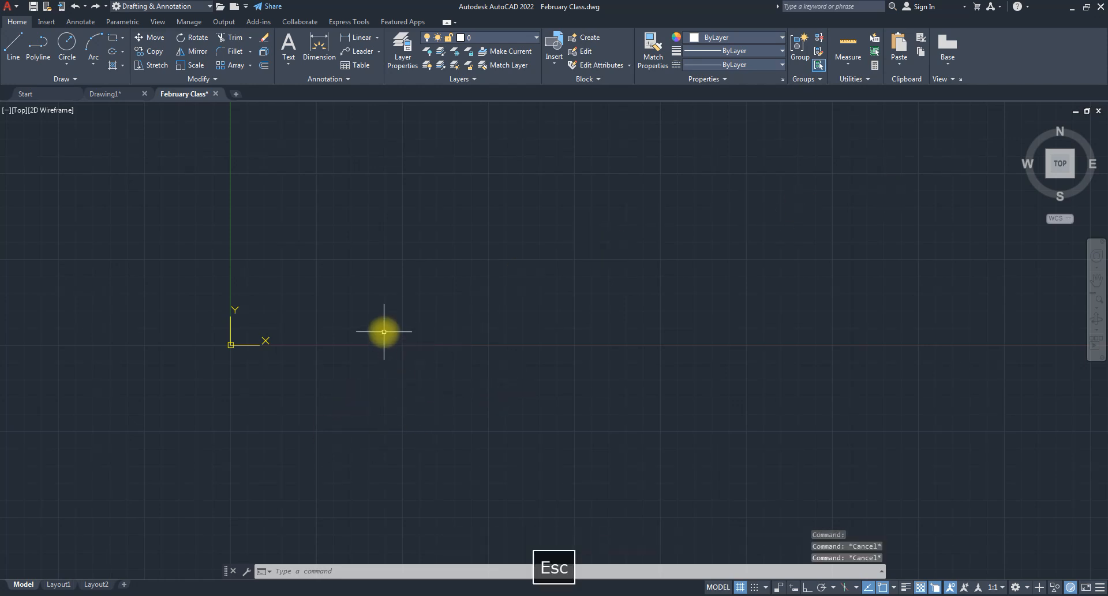
key(Escape)
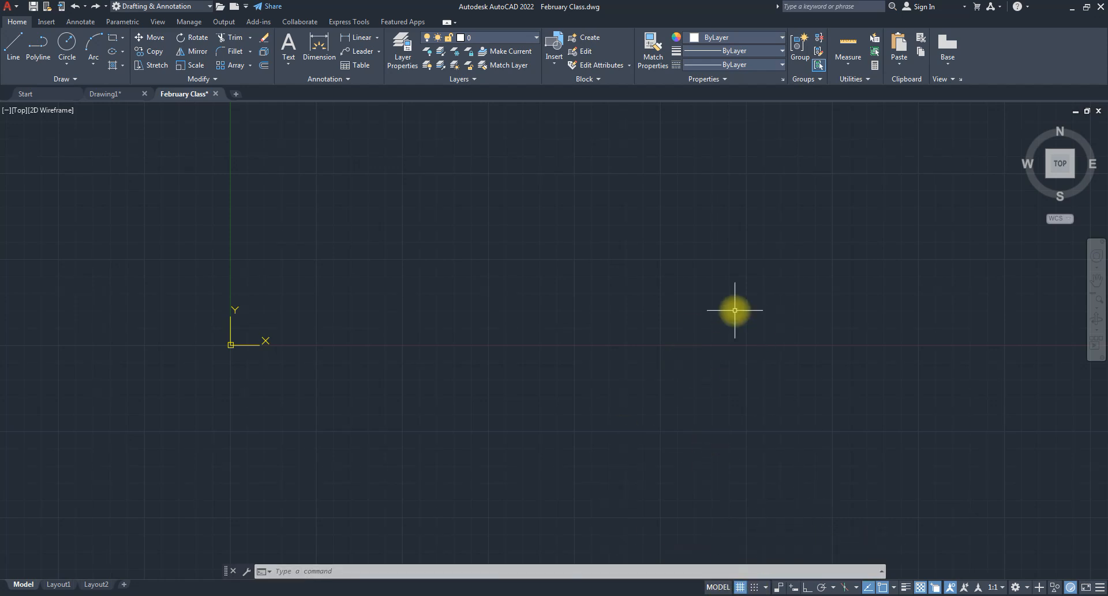
- Toggle snap mode on and off repeatedly, leaving it off
key(F9)
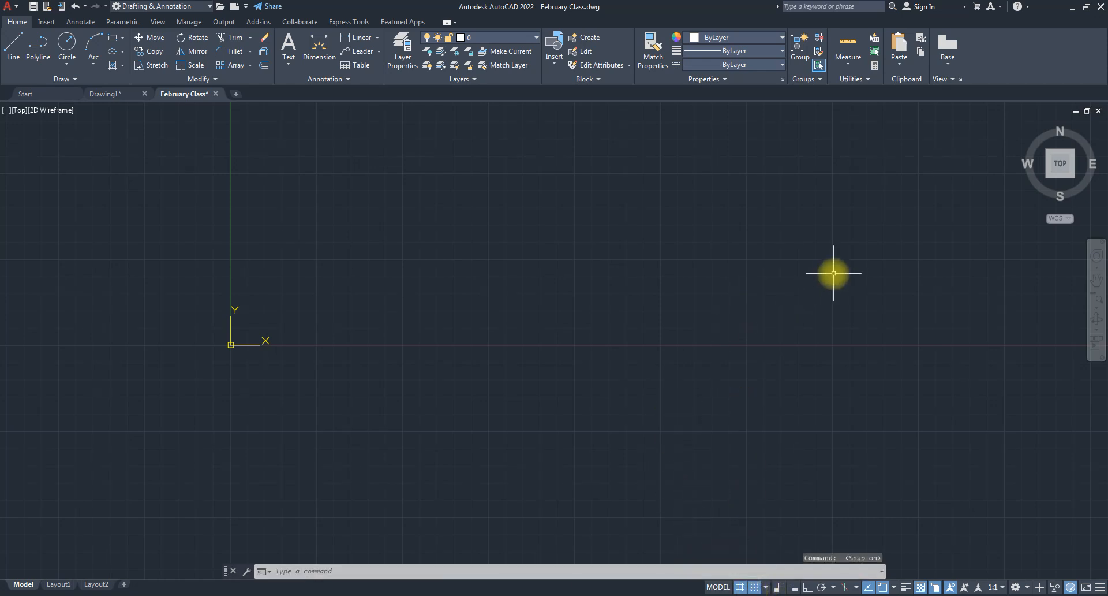
key(F9)
key(F9)
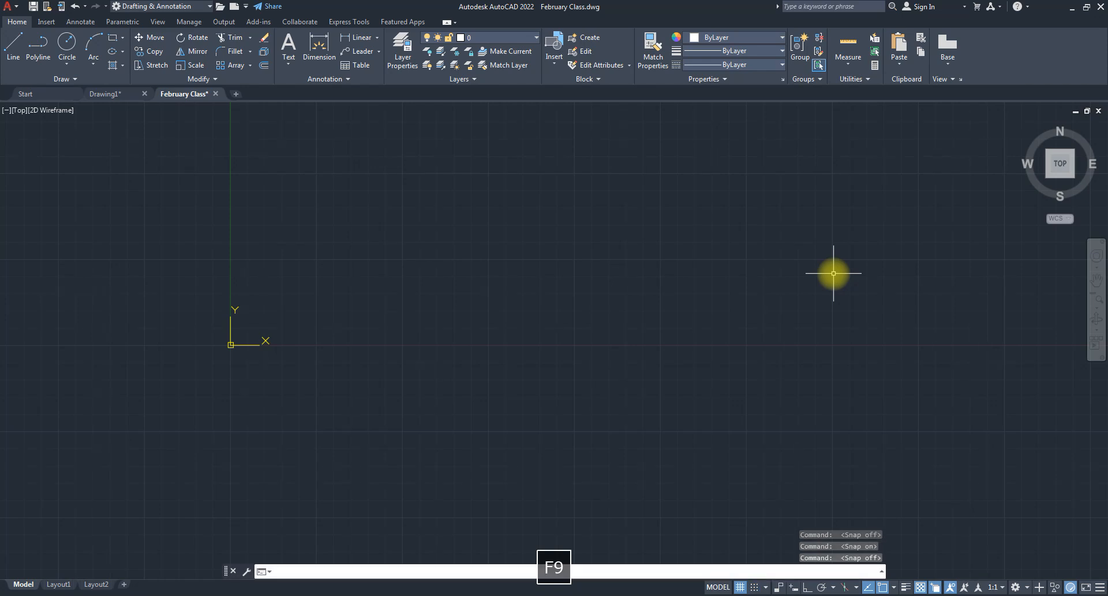
key(F9)
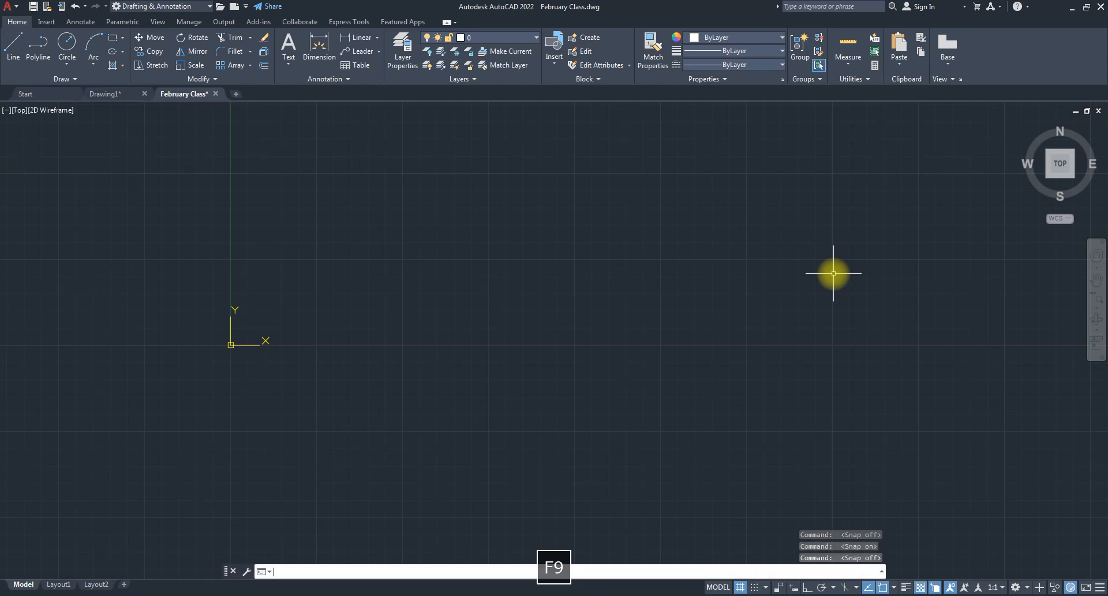
- Set the grid X and Y spacing to 2 in the drafting settings
right_click(741, 588)
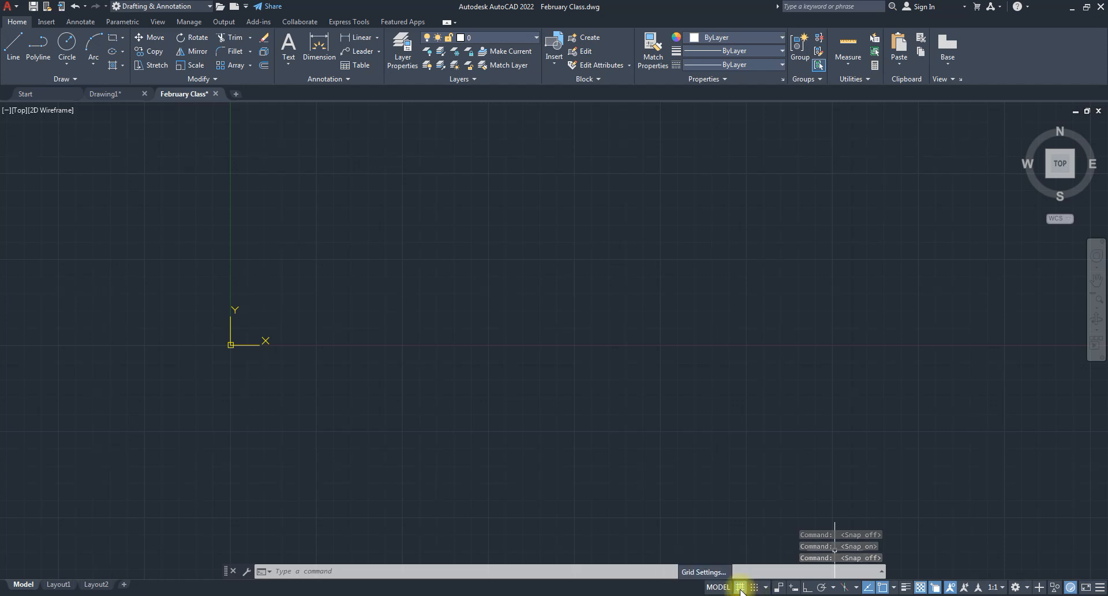
click(702, 572)
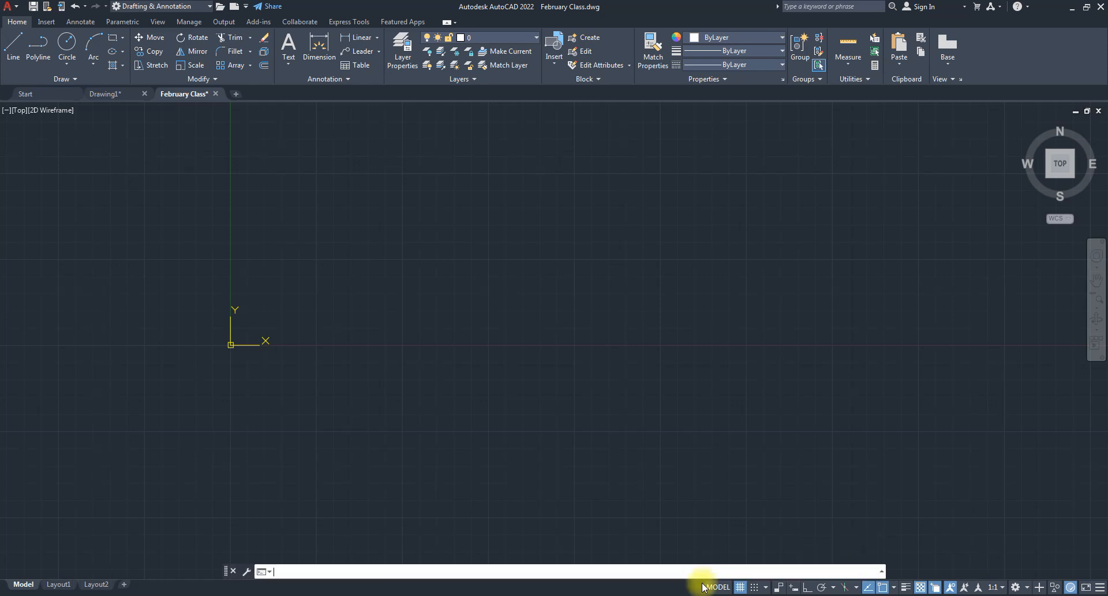
drag(567, 161, 466, 145)
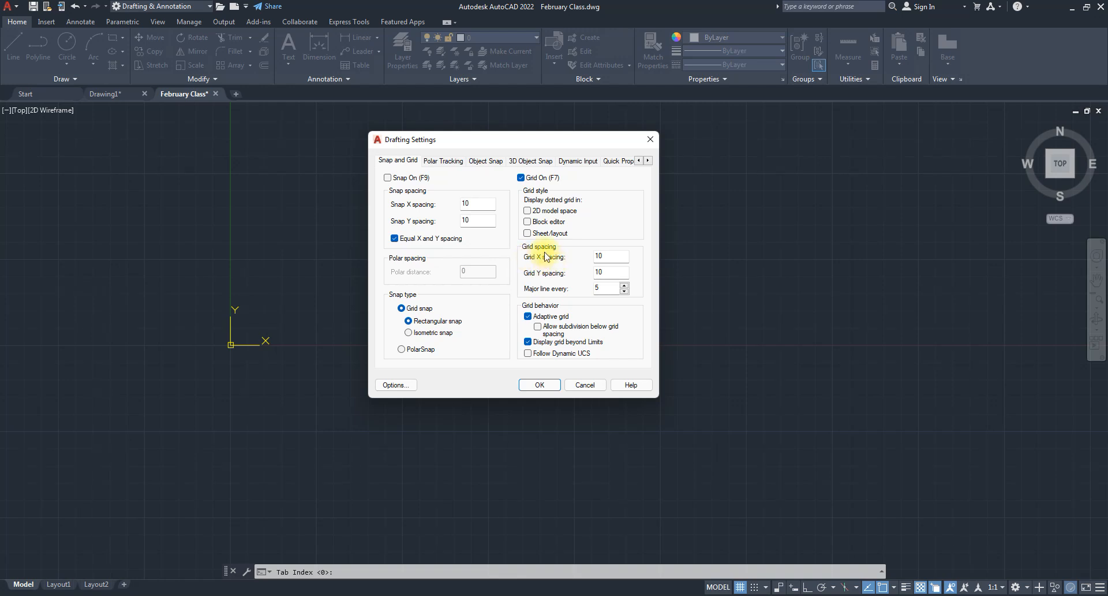
drag(548, 139, 375, 124)
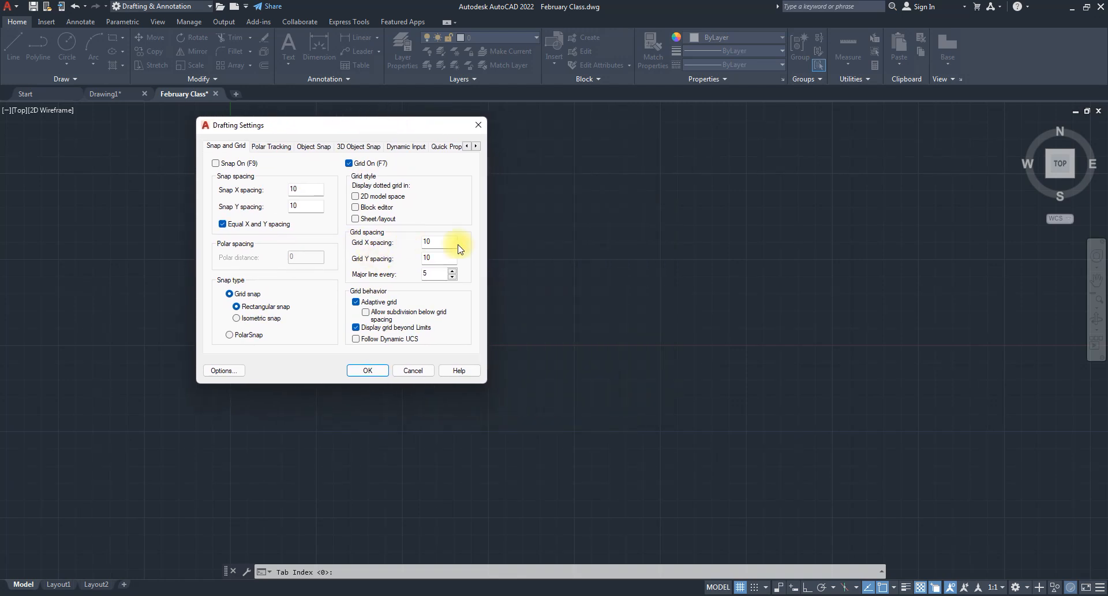
double_click(437, 243)
text(2)
double_click(440, 259)
text(2)
drag(436, 257, 419, 259)
text(4)
click(429, 242)
text(2)
key(Tab)
- Set the major grid line frequency to every 4 and apply the grid settings
drag(437, 273, 403, 280)
text(4)
click(430, 243)
click(431, 261)
click(364, 372)
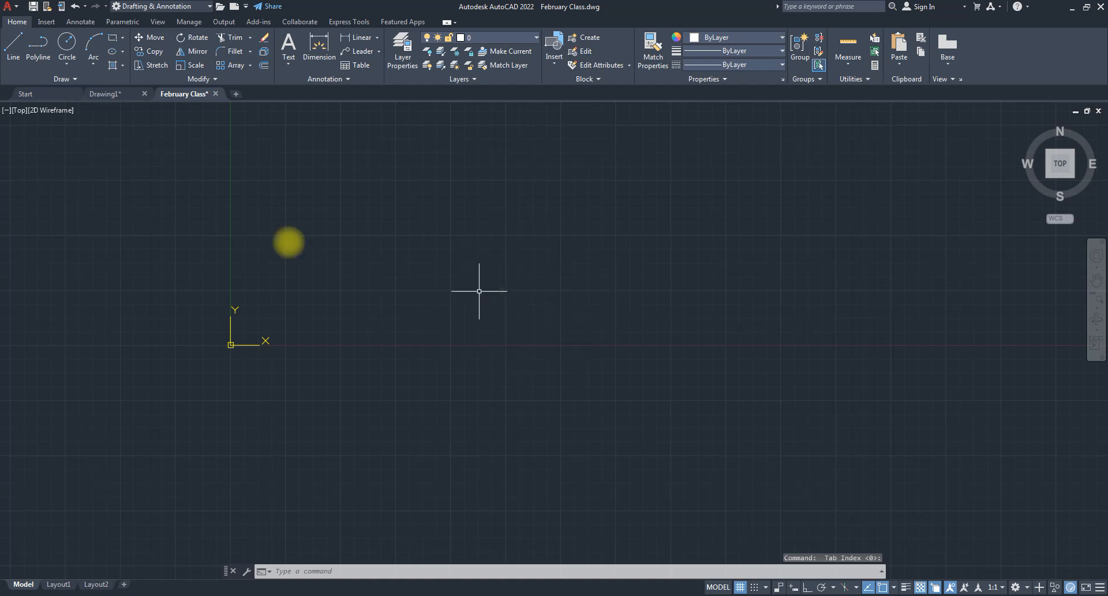
- Turn on snap mode so the cursor moves in fixed increments
click(14, 53)
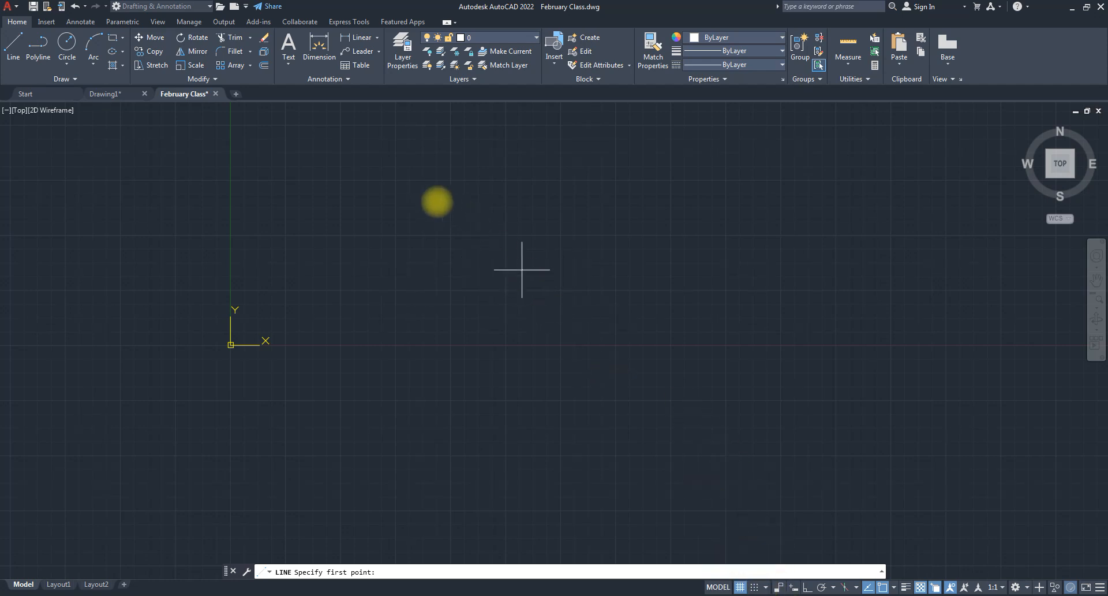
click(756, 587)
scroll(402, 227, up, 5)
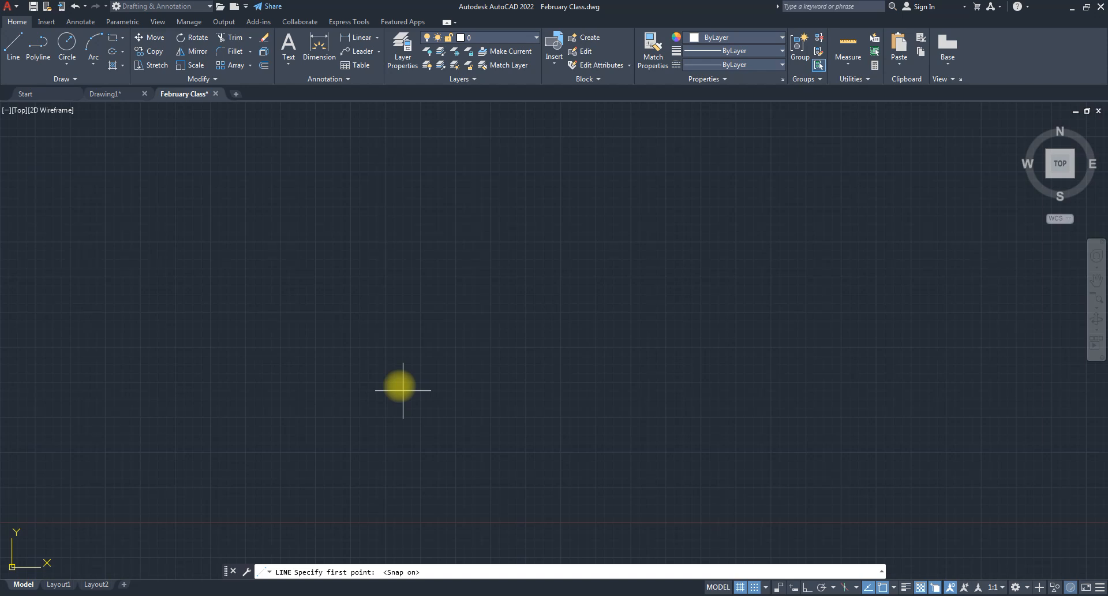
key(Escape)
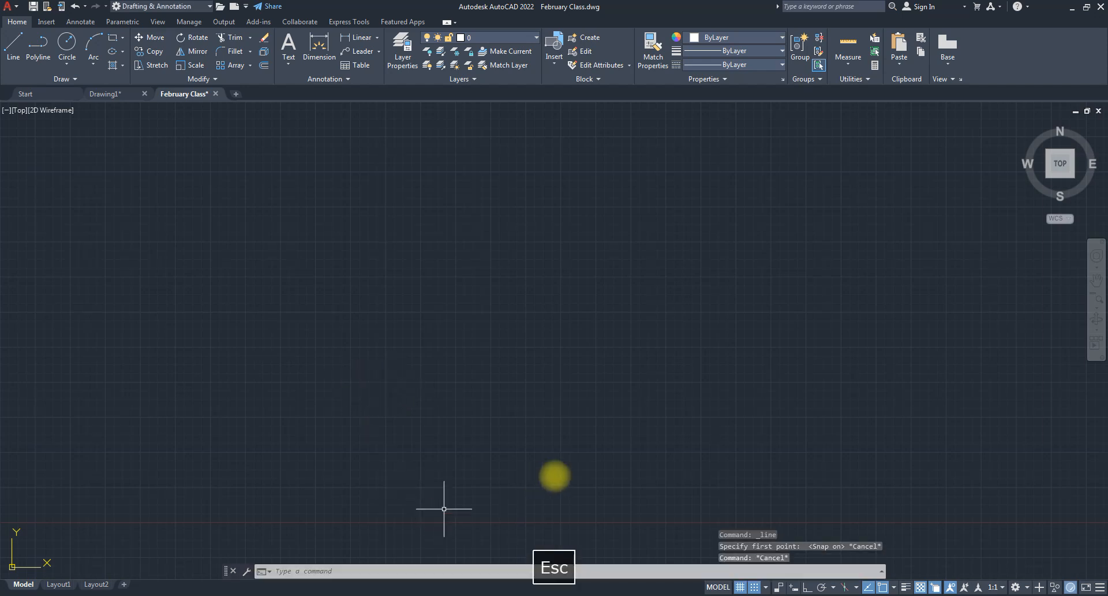
- Set the snap X and Y spacing to 2, matching the grid spacing, and apply the drafting settings
right_click(740, 588)
click(707, 567)
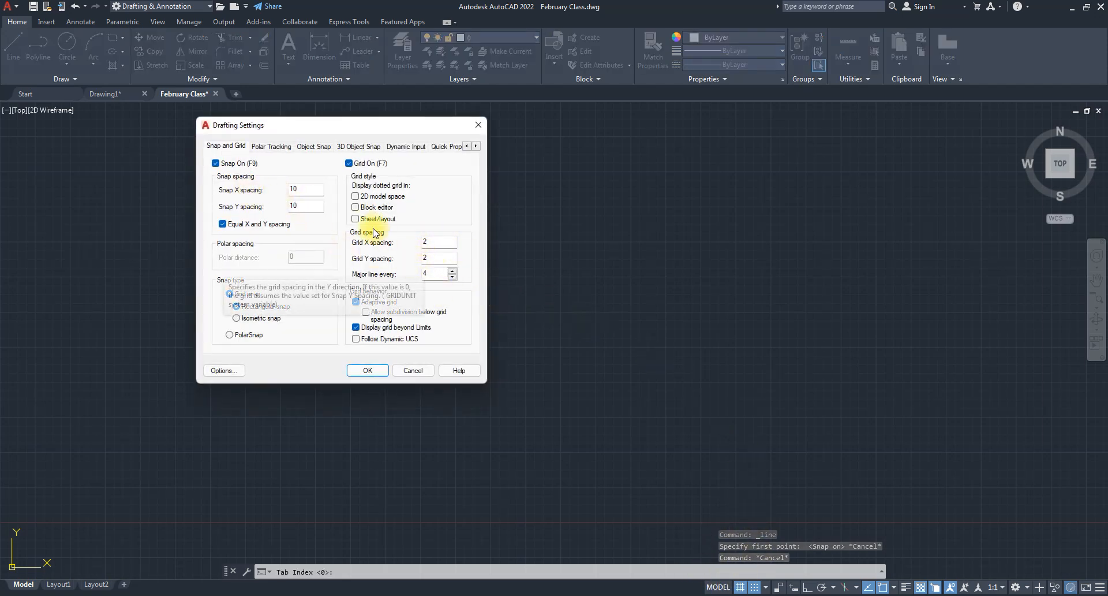
double_click(291, 190)
text(2)
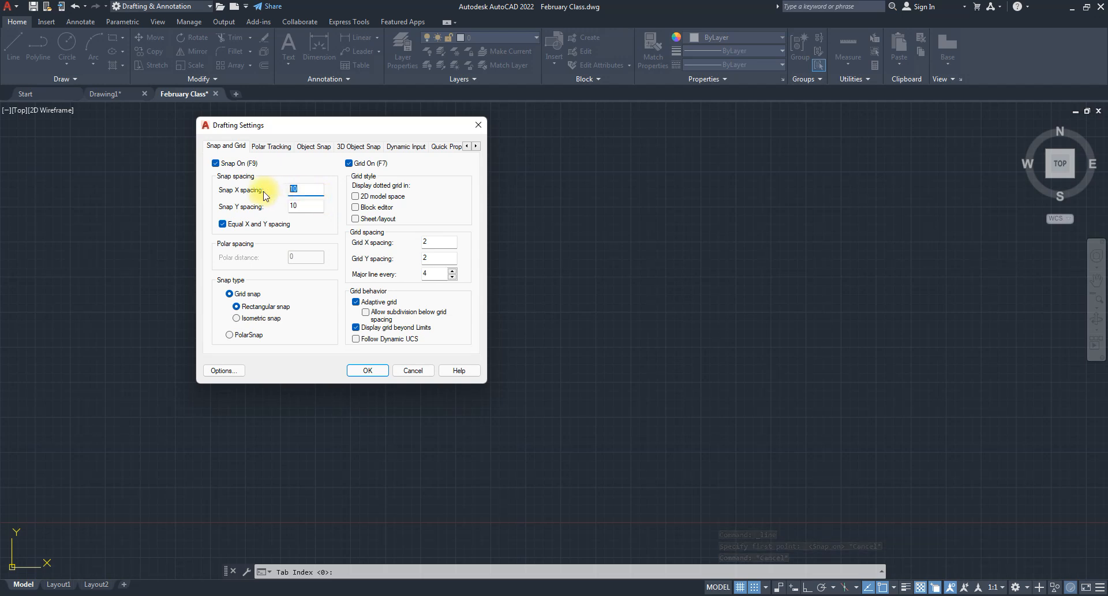
click(306, 205)
double_click(305, 205)
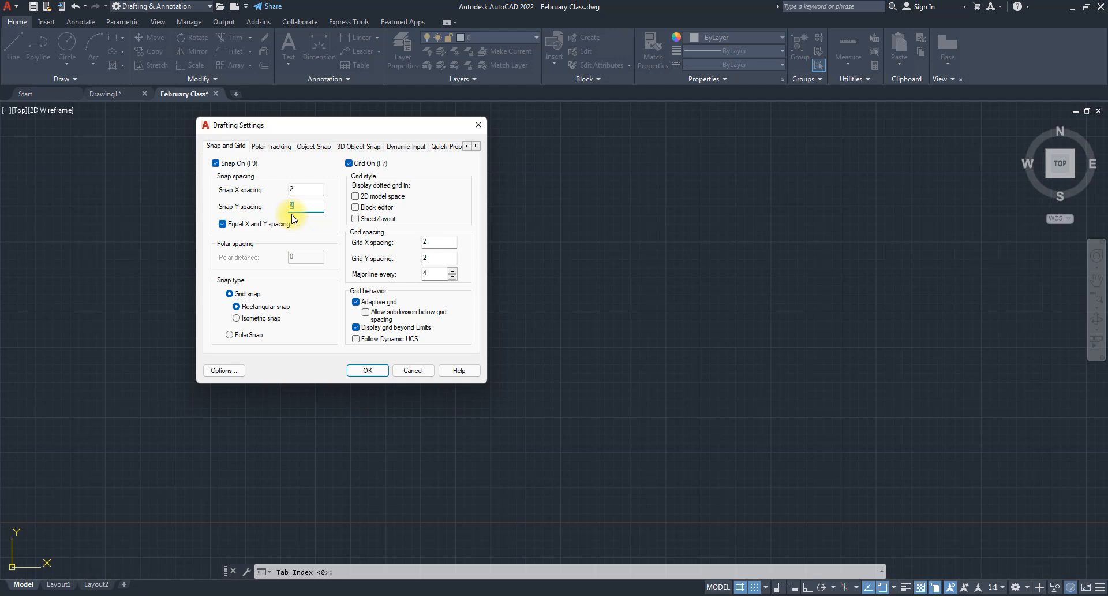
click(294, 189)
click(305, 206)
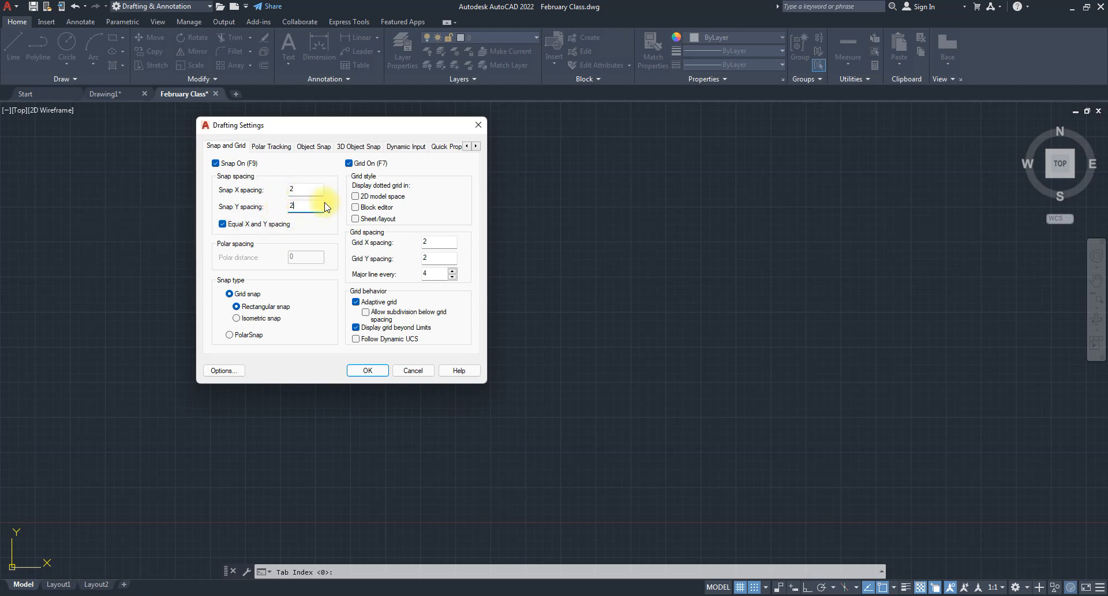
click(438, 241)
click(434, 258)
click(369, 370)
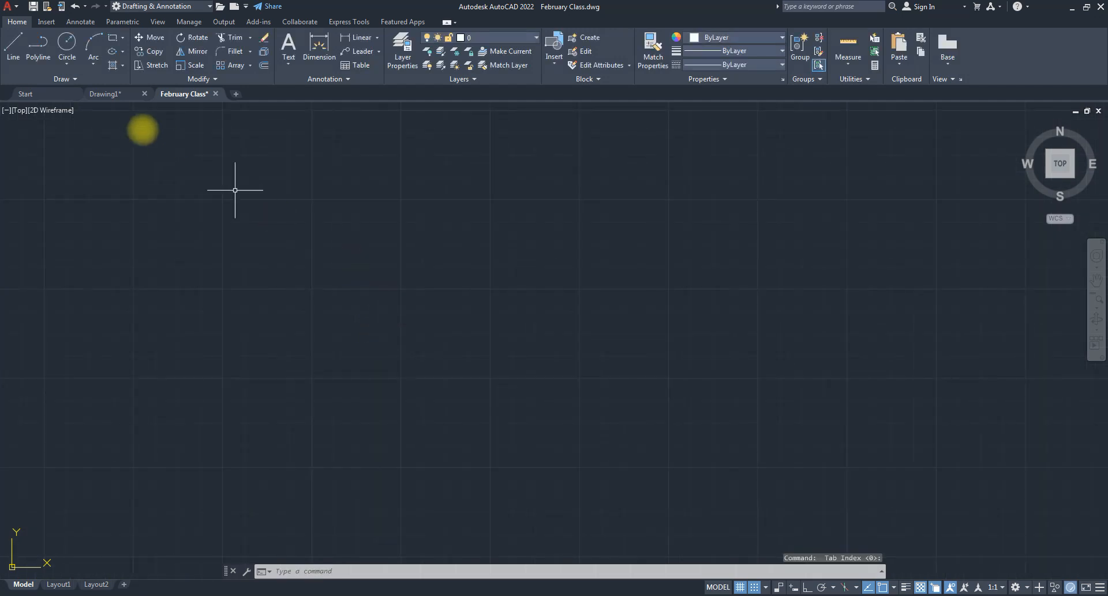
- Draw a closed L-shaped outline with lines snapped to the grid, 8 units high and 6 wide with legs 2 units thick
click(14, 46)
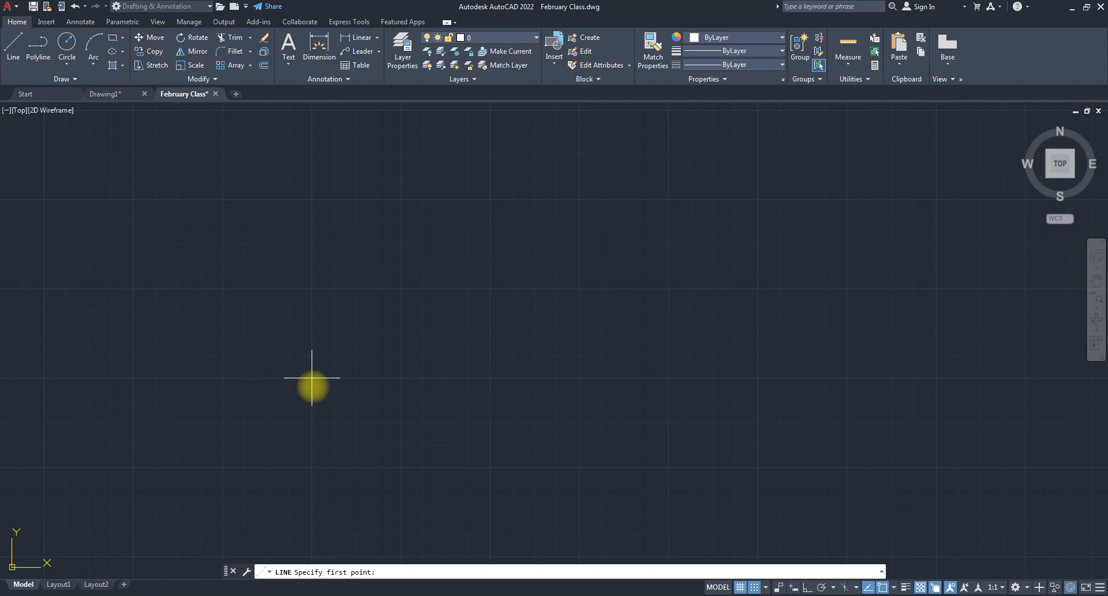
click(312, 288)
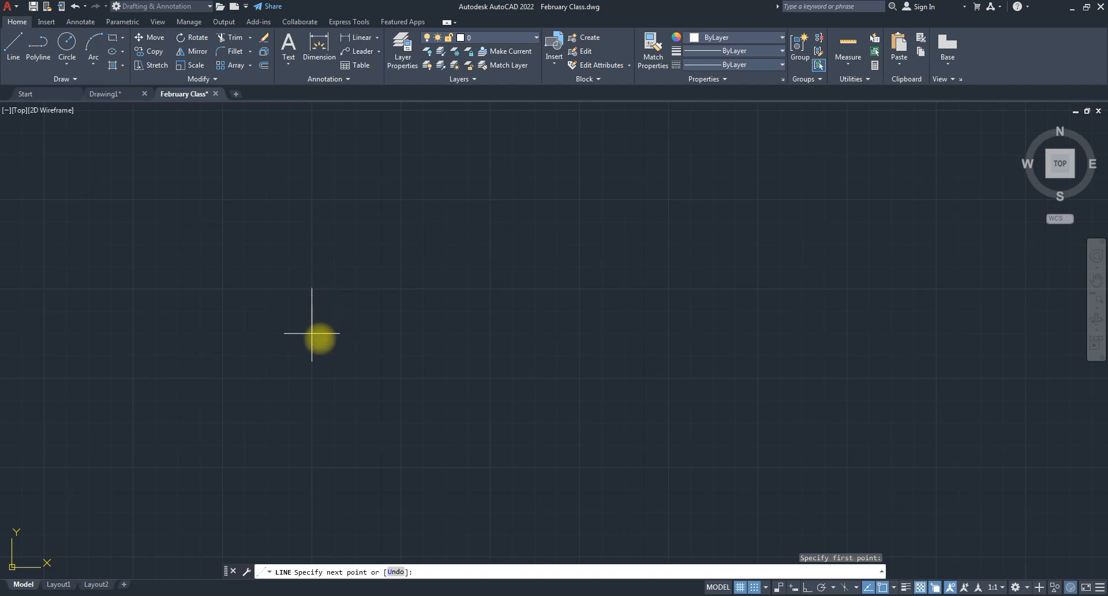
click(312, 378)
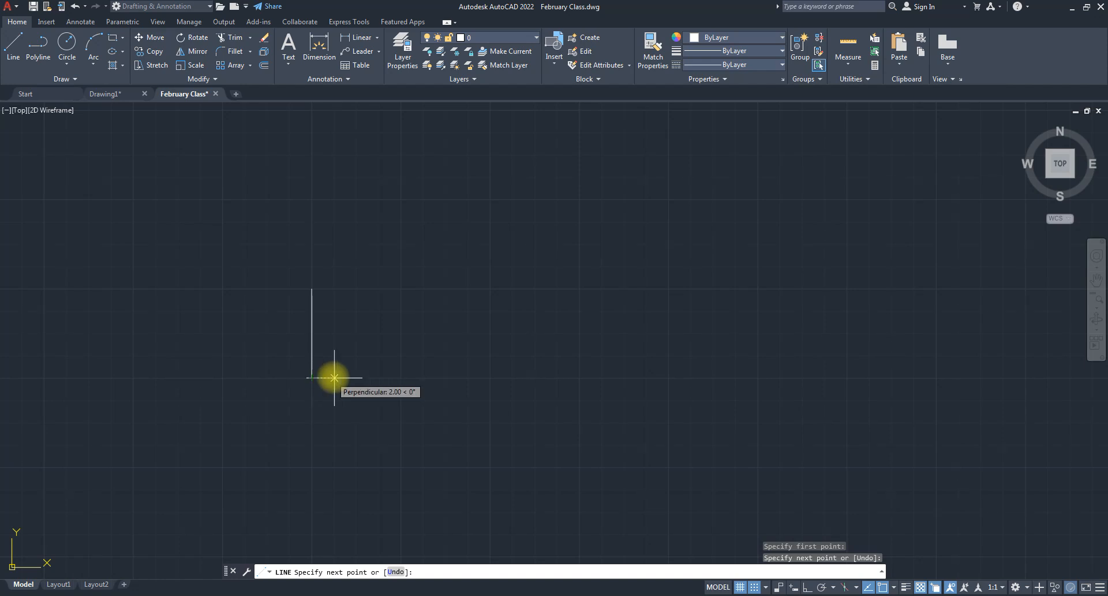
click(379, 377)
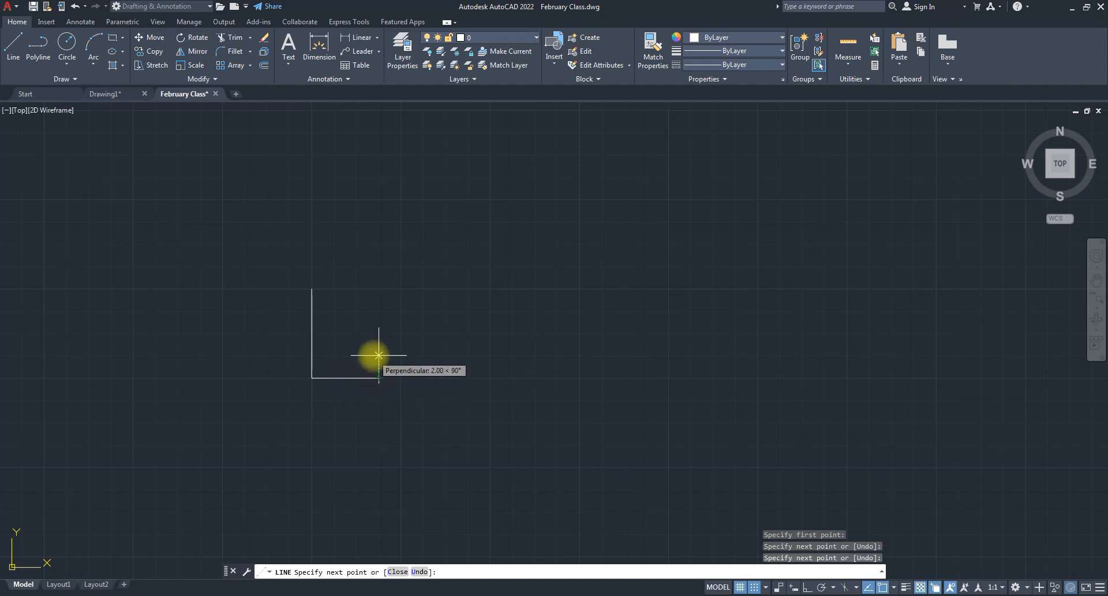
click(379, 355)
click(334, 355)
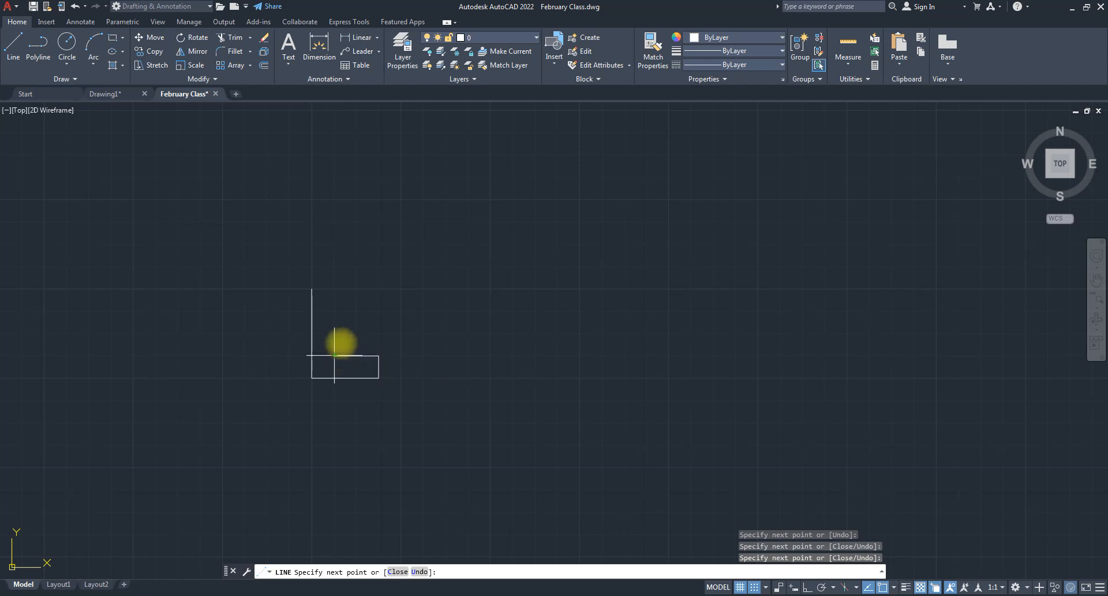
click(334, 310)
click(334, 288)
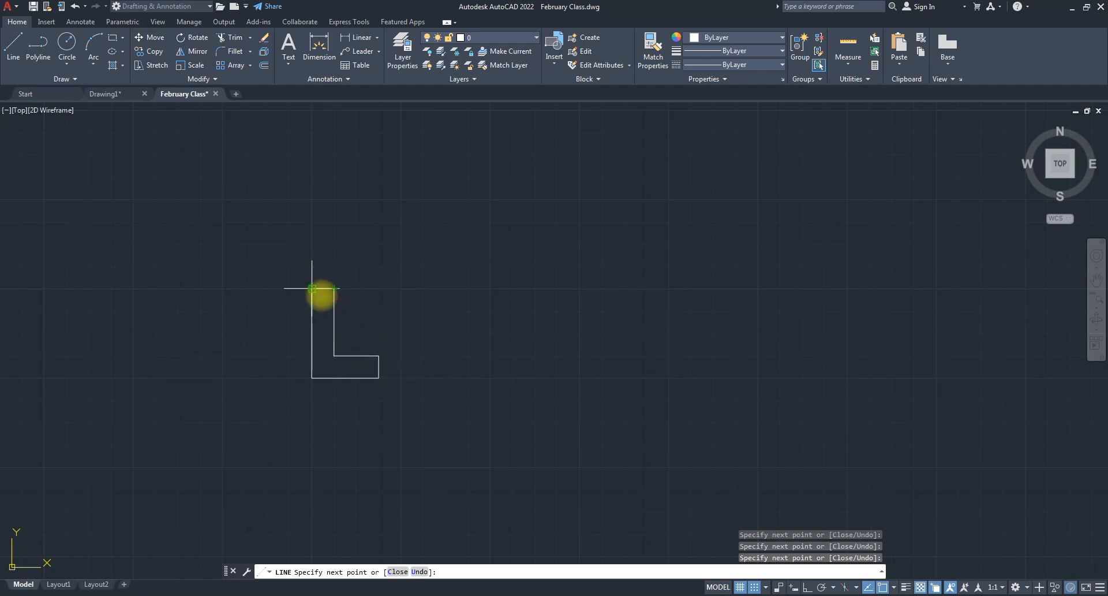
click(312, 288)
key(Return)
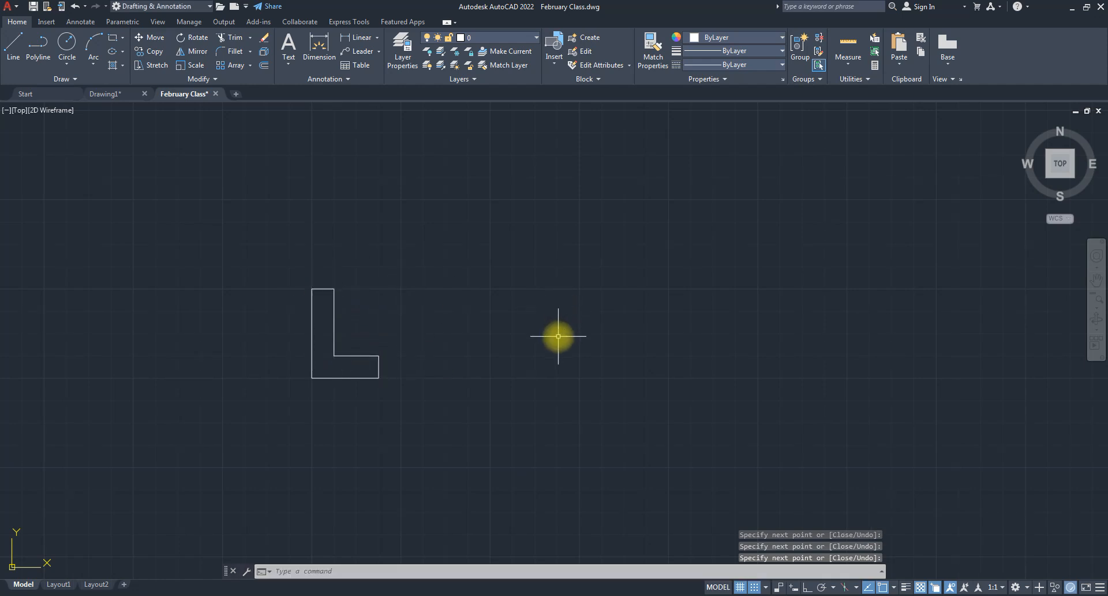
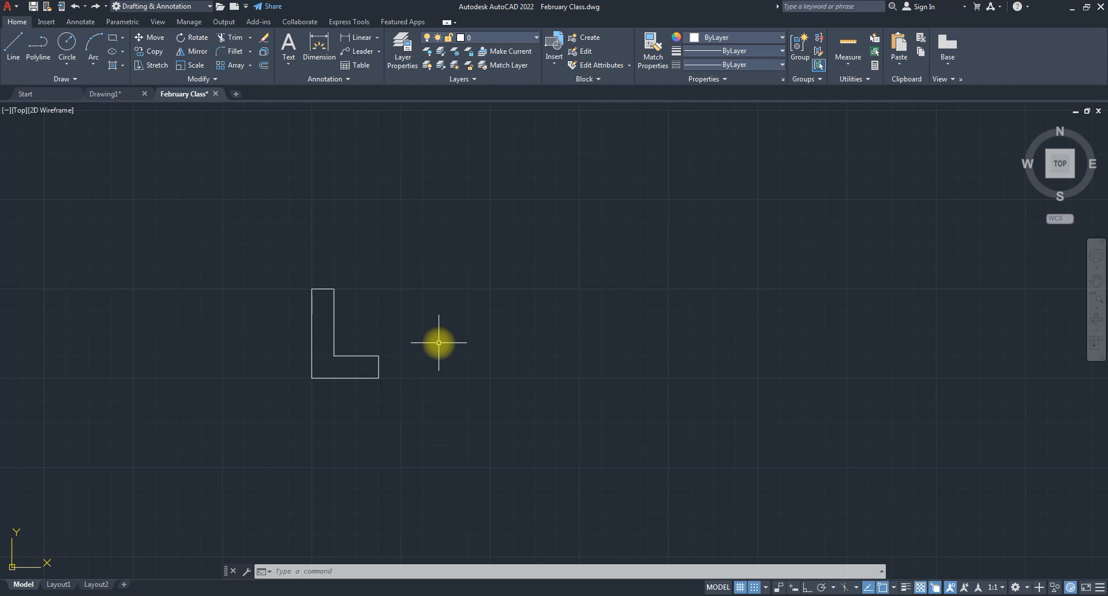
click(26, 61)
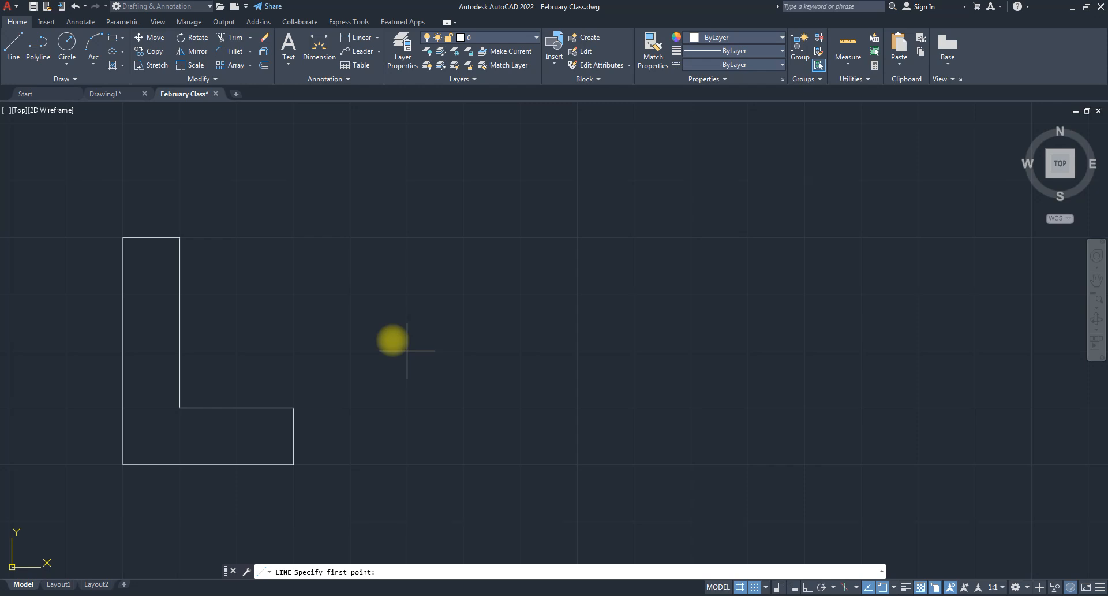
key(Escape)
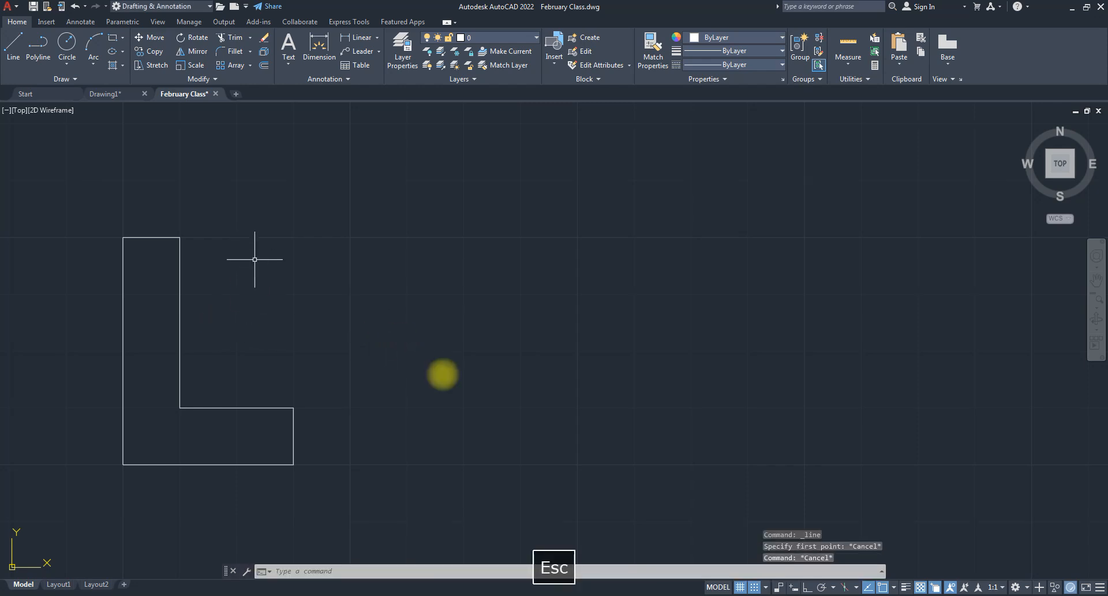
- Set the snap X and Y spacing to 1 and apply the drafting settings
right_click(739, 586)
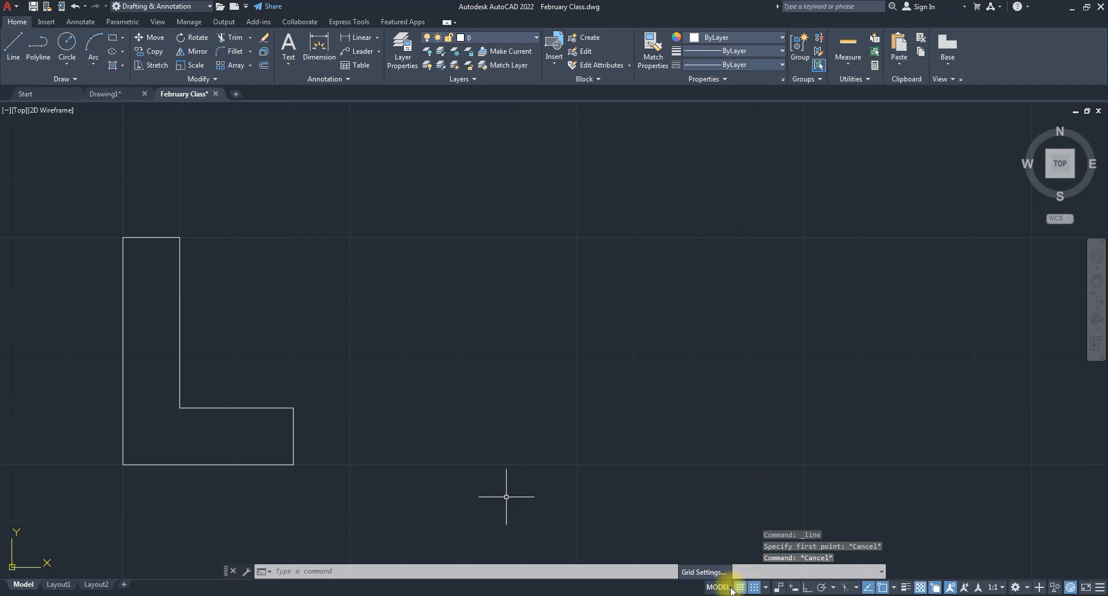
click(702, 572)
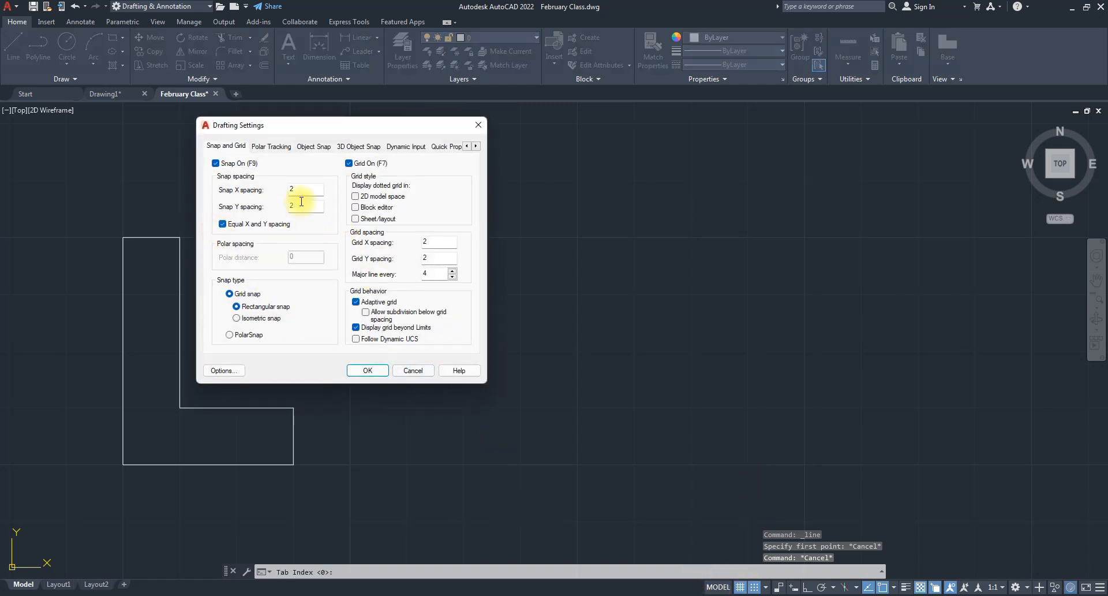
double_click(299, 192)
text(1)
key(Tab)
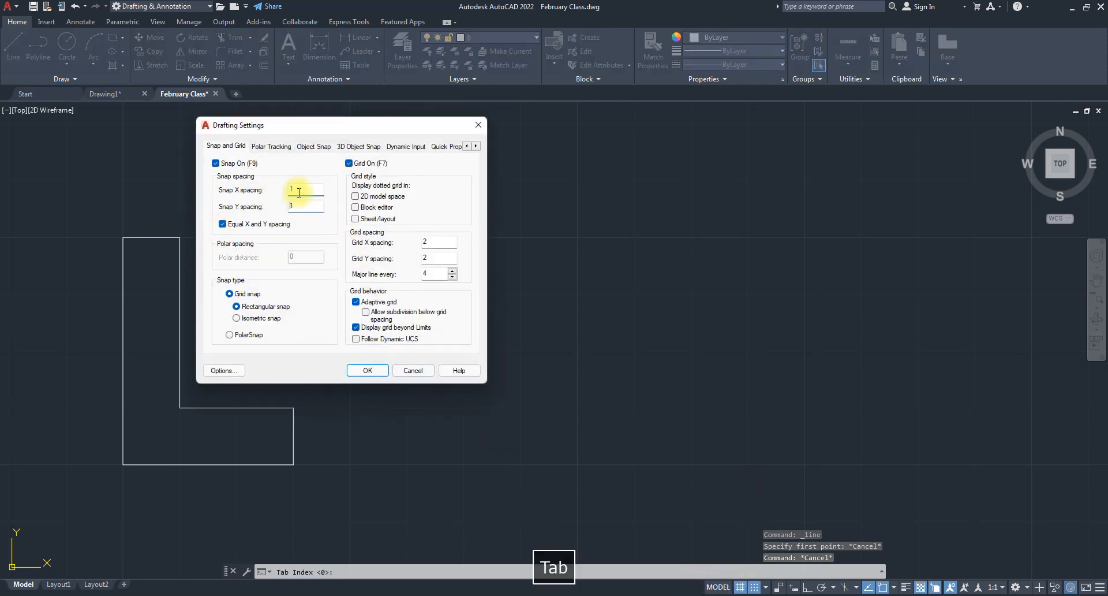
click(367, 370)
- Beside the first L, draw a 7-unit vertical line down, a 1-unit diagonal corner, a 4-unit bottom edge and another 1-unit diagonal corner
click(22, 55)
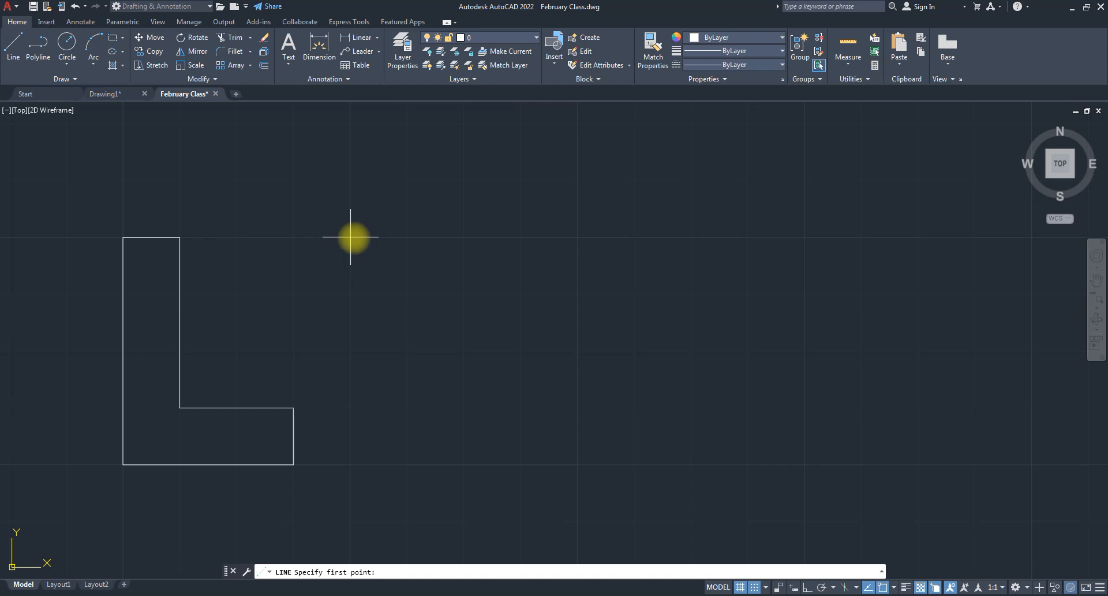
click(350, 237)
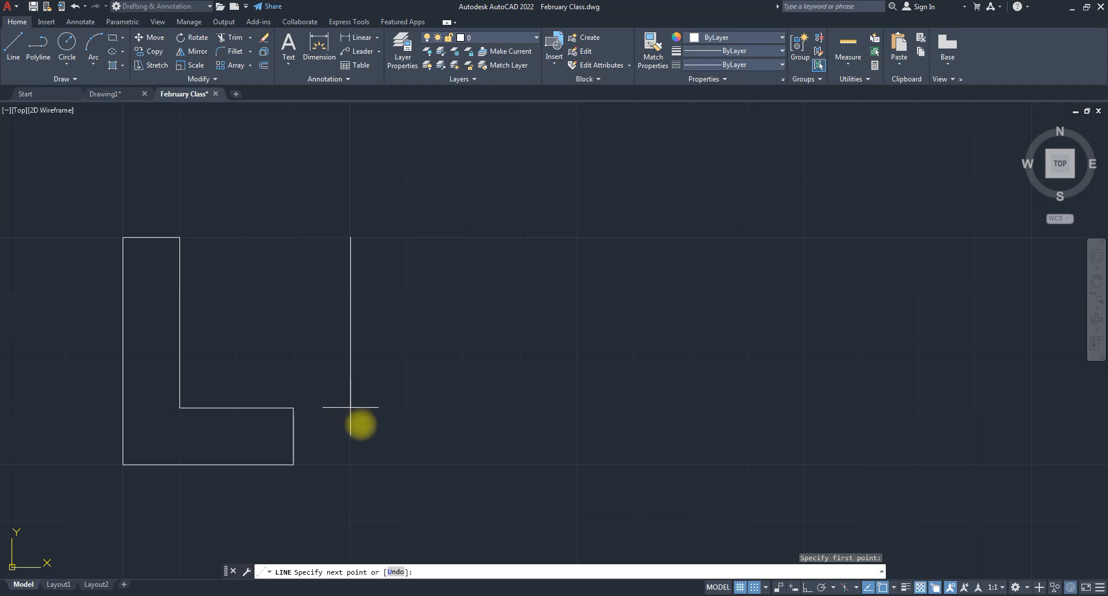
click(351, 464)
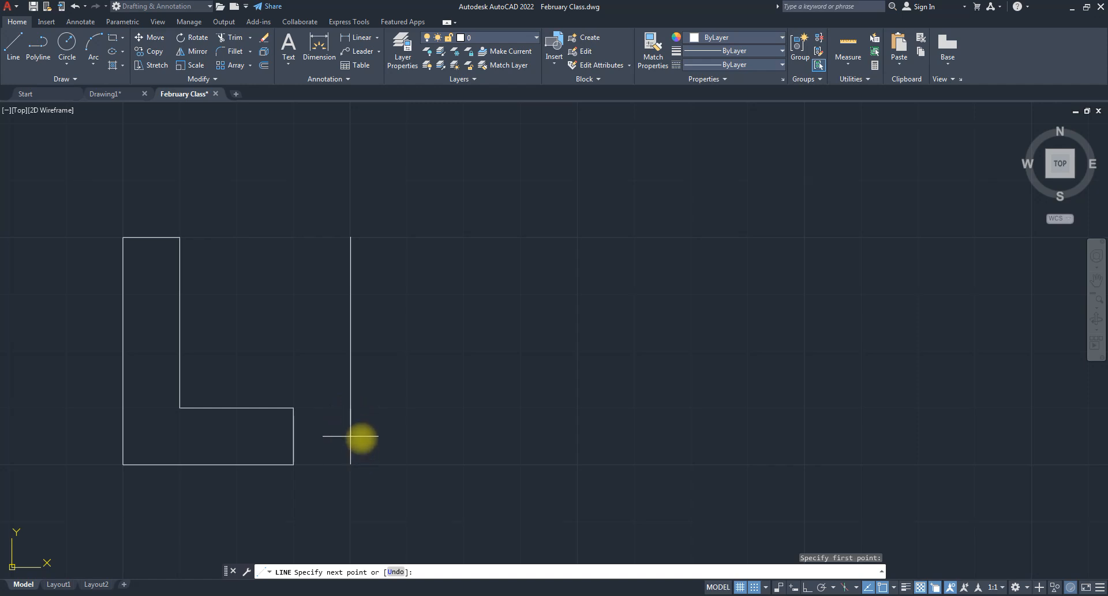
click(351, 435)
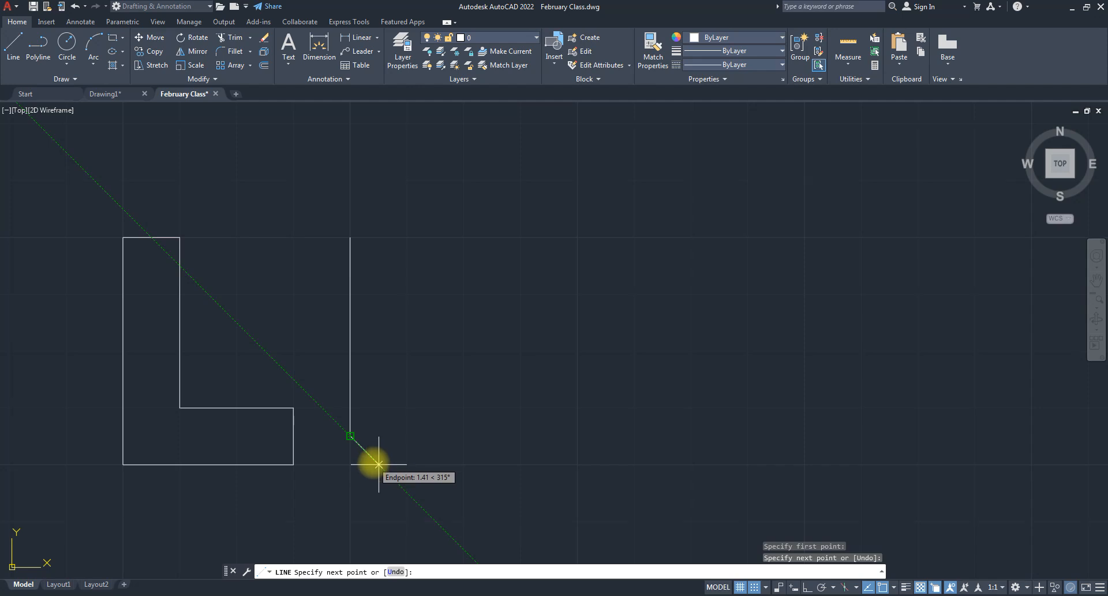
click(379, 464)
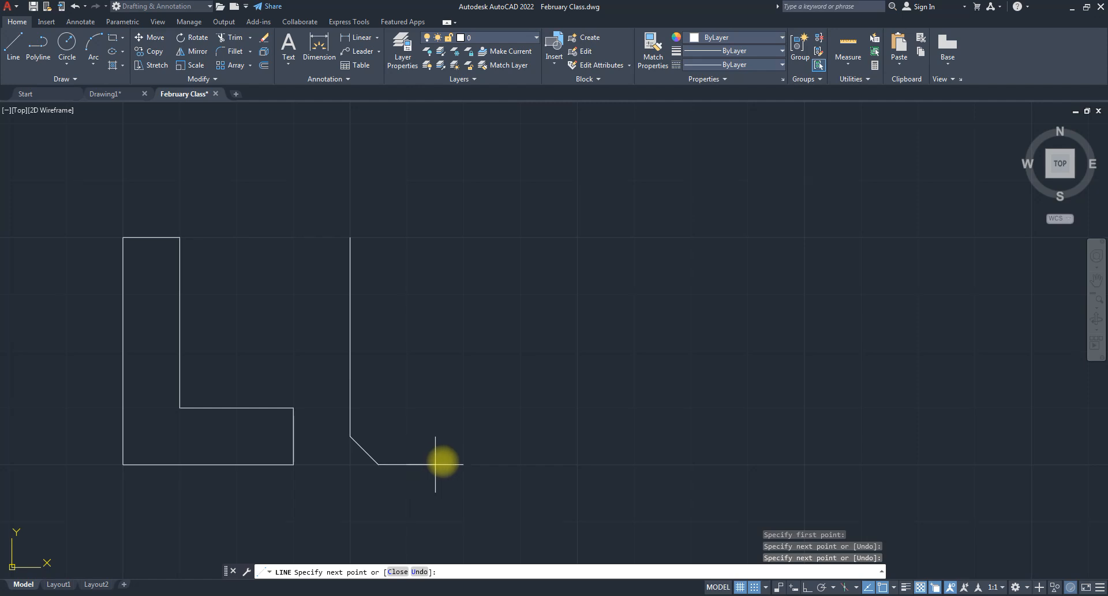
click(492, 464)
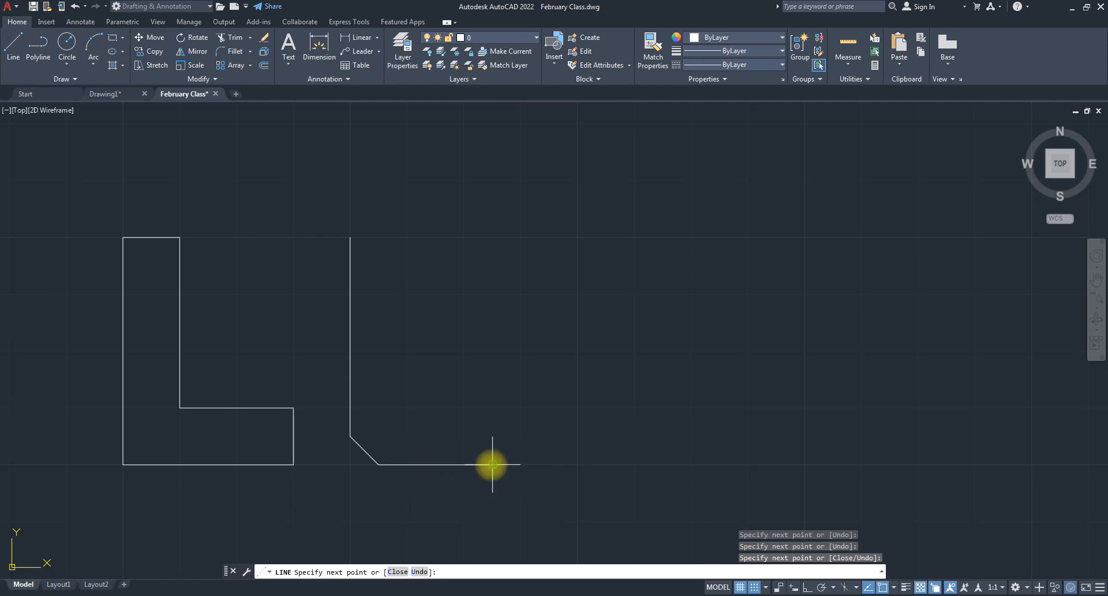
click(520, 436)
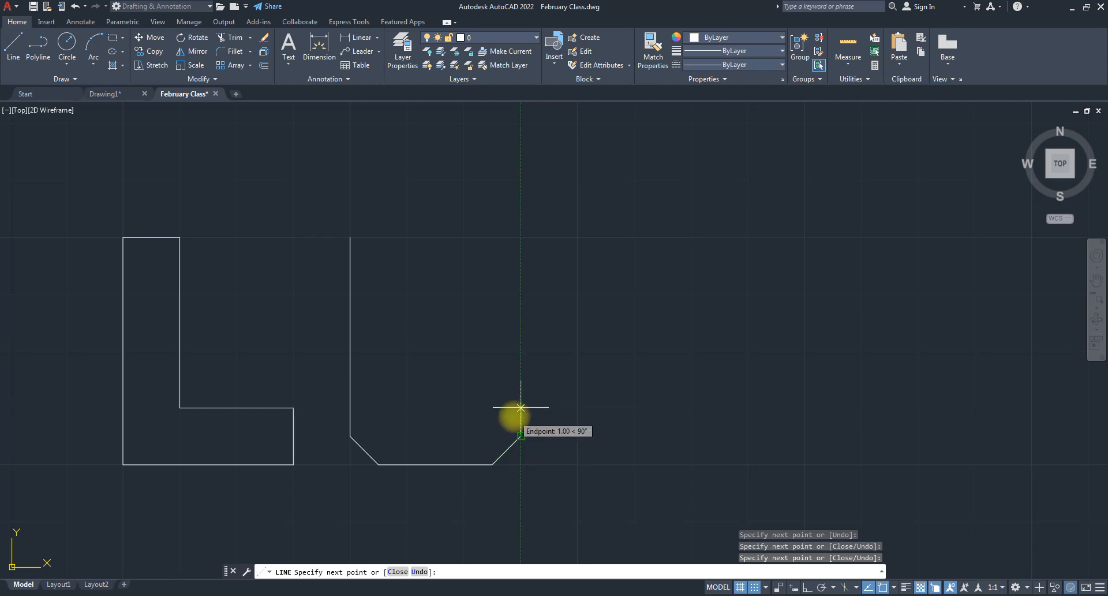
- Complete the second L with a 1-unit end edge, 3-unit inner edge, 1-unit diagonal inner corner, 5-unit vertical and 2-unit closing top edge
click(520, 407)
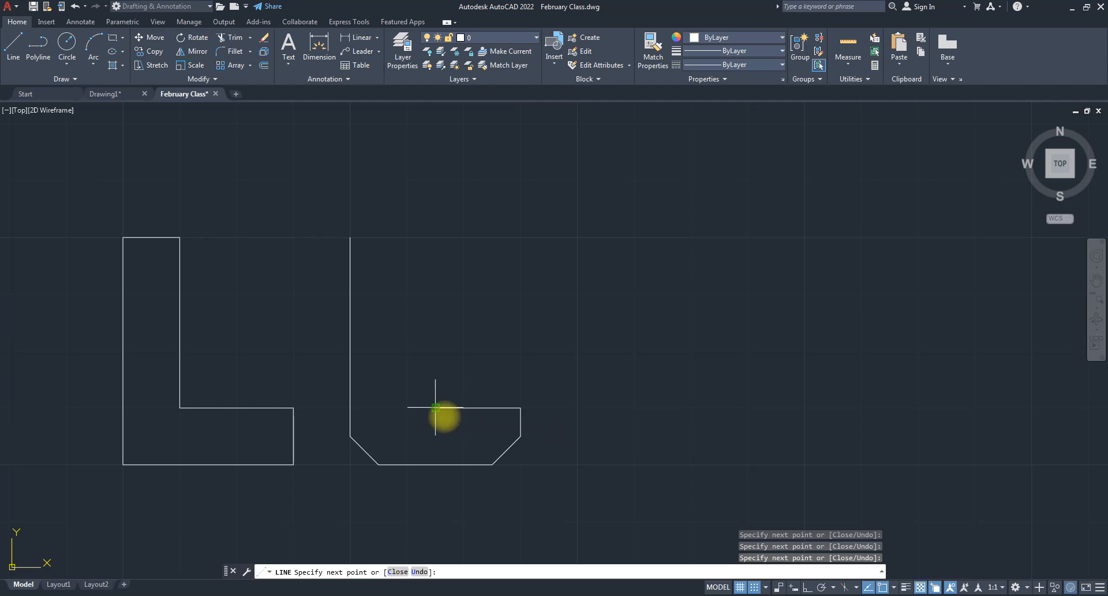
click(435, 407)
click(407, 378)
click(407, 237)
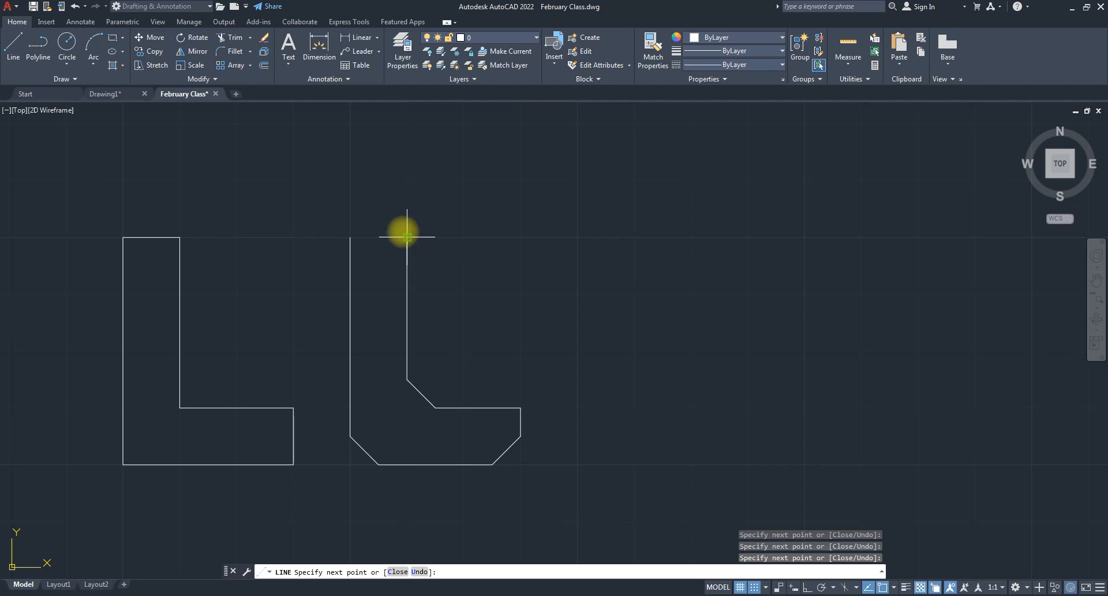
click(351, 237)
key(Escape)
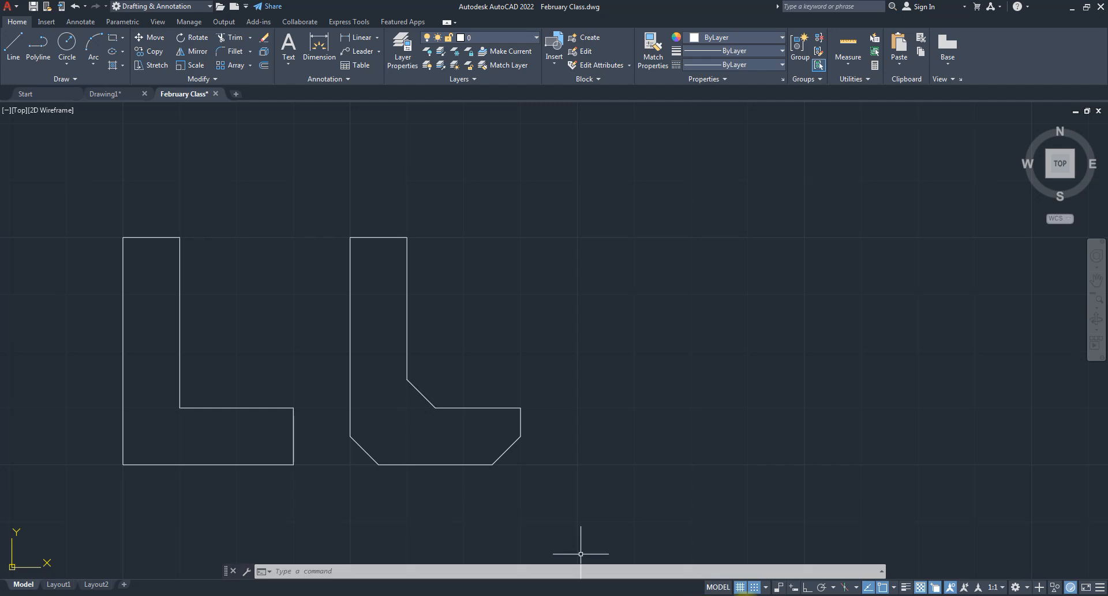
- Turn off snap mode and the grid display, and turn on Ortho mode for a new line
click(755, 587)
click(740, 587)
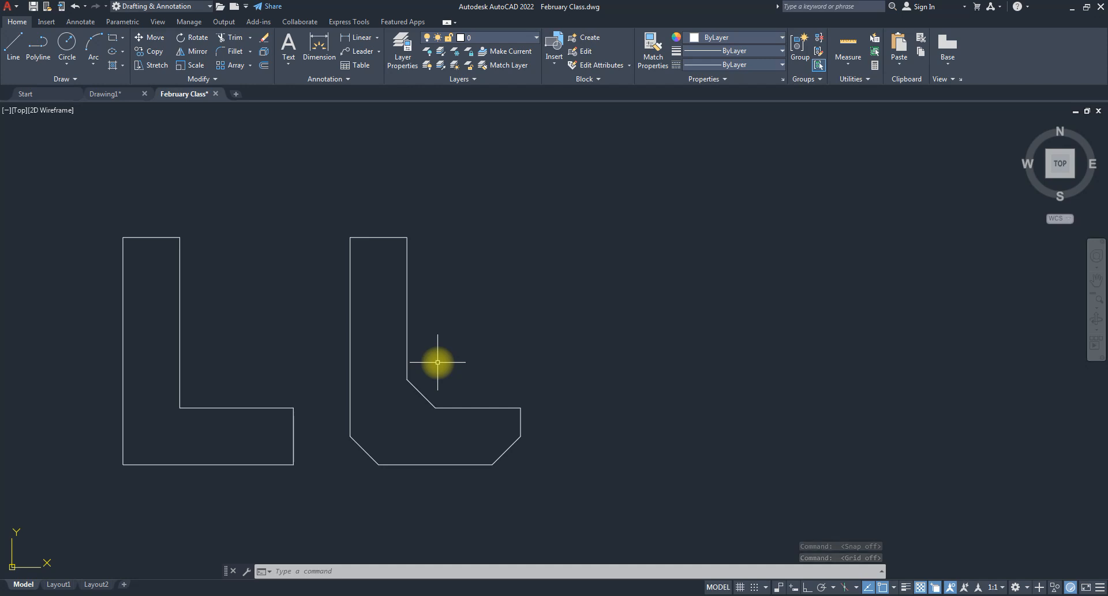
click(13, 45)
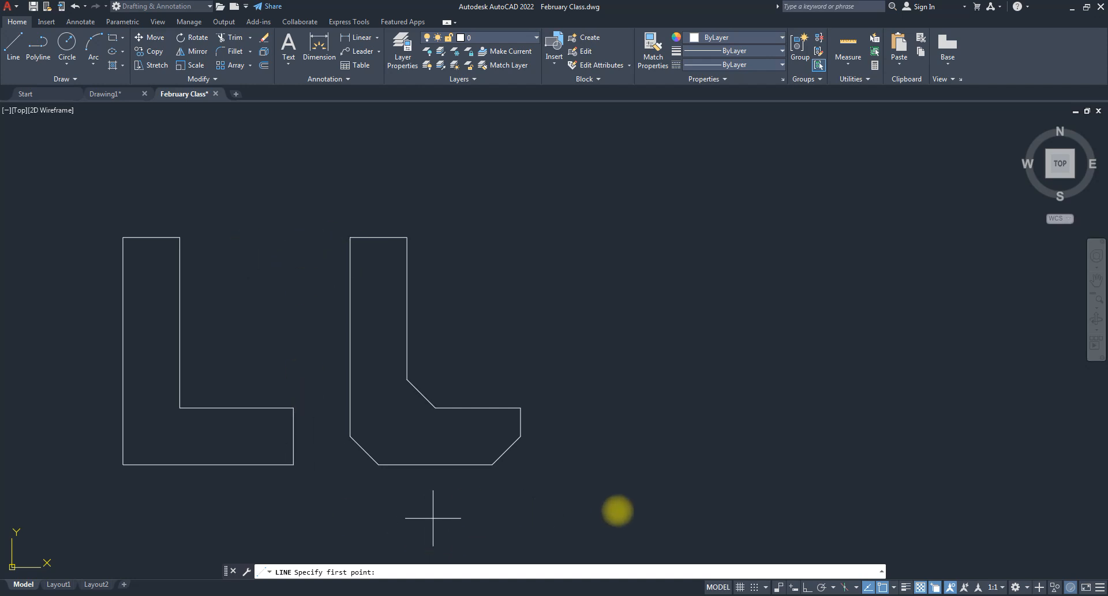
click(807, 586)
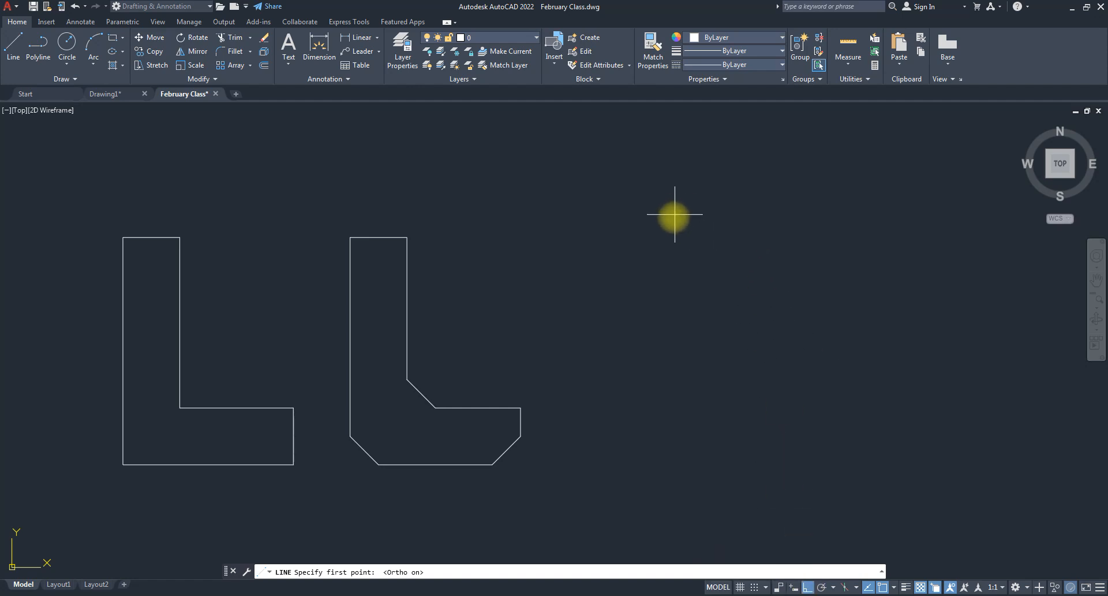
- To the right of the existing shapes, draw connected lines 8 units down, 6 units right and 2 units up
click(671, 220)
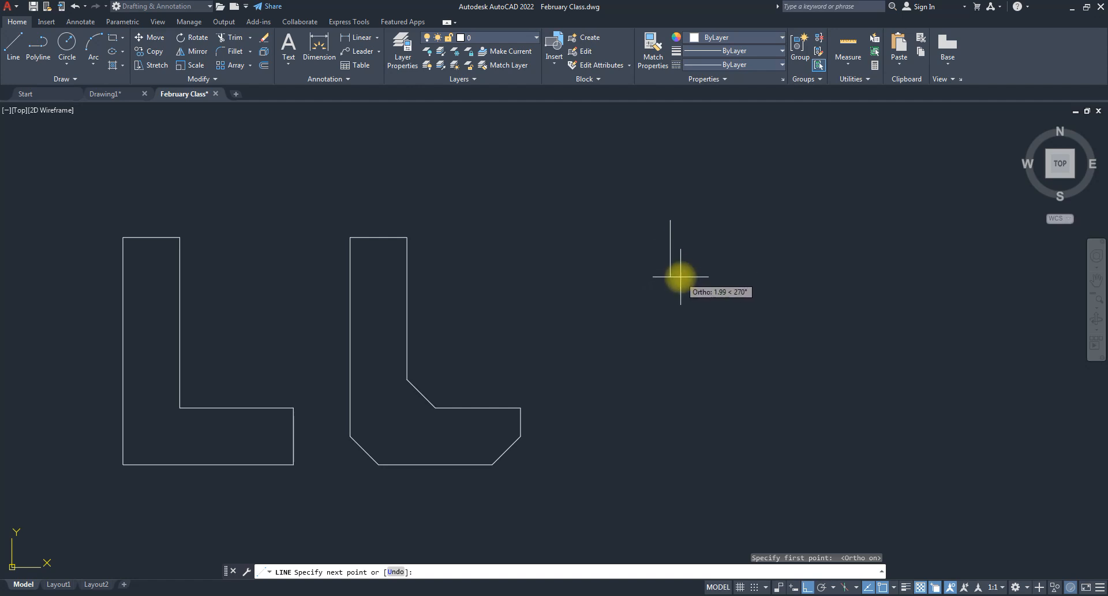
key(Return)
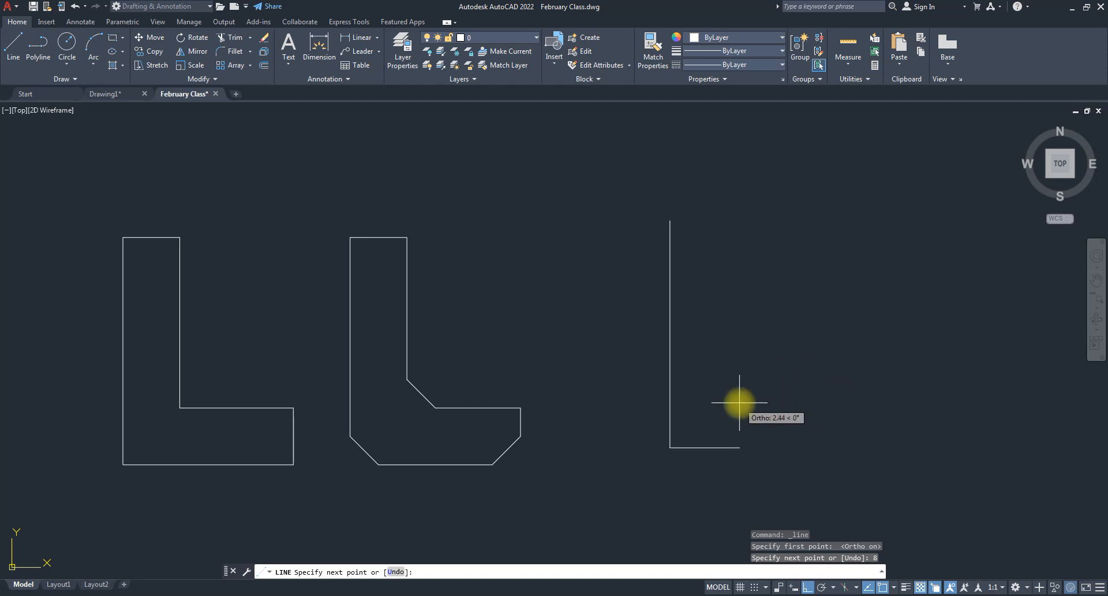
key(Return)
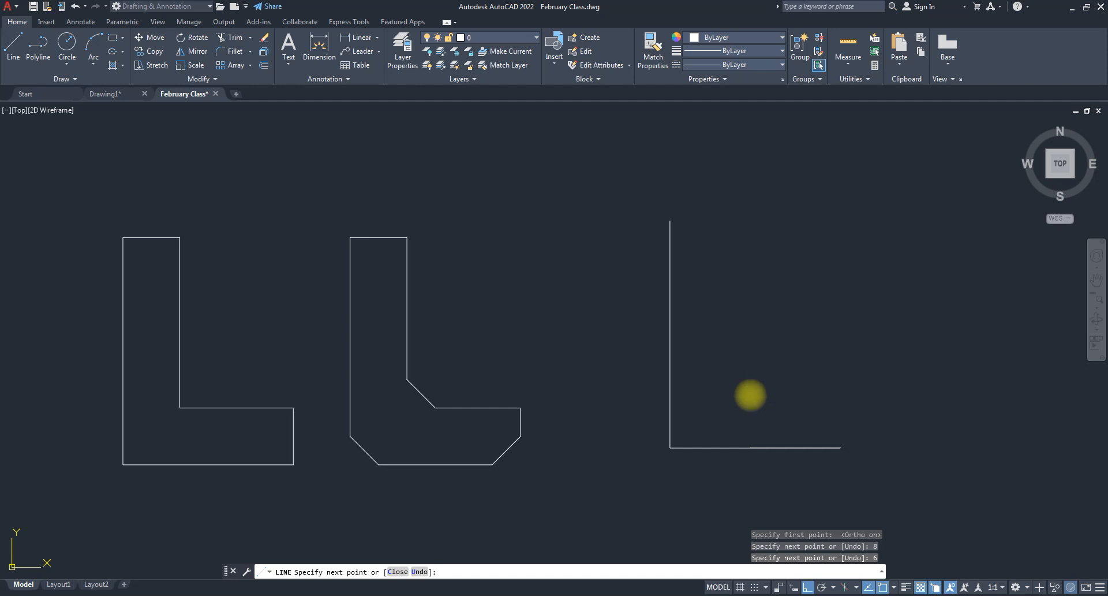
text(2)
key(Return)
text(6)
key(Return)
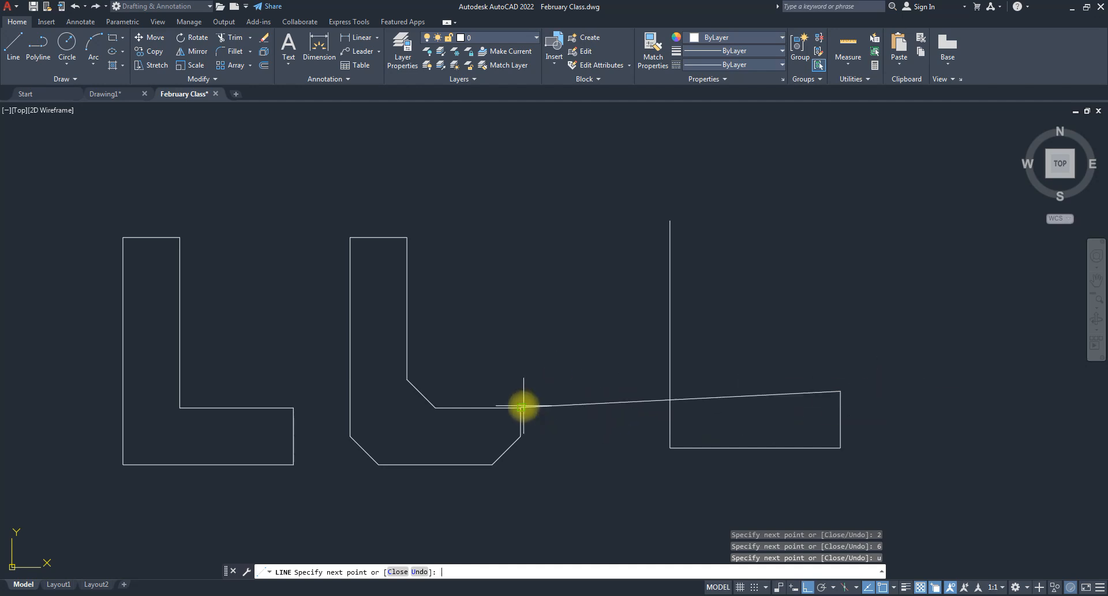
key(Return)
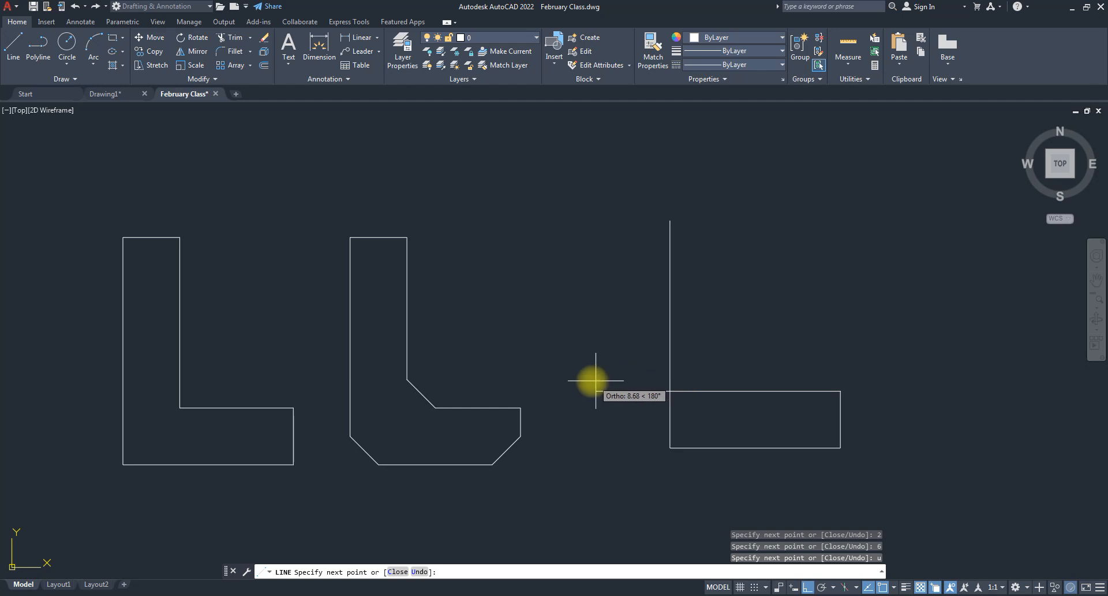
- Finish the third L outline with lines 4 units left and 6 units up, and close it to the start point
text(4)
key(Return)
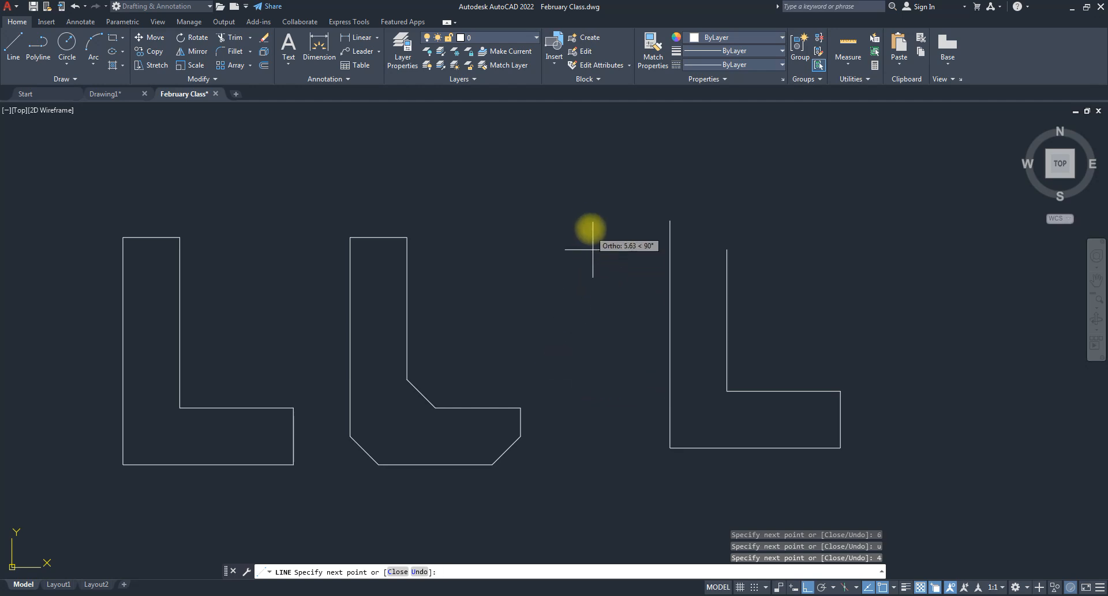
text(6)
key(Return)
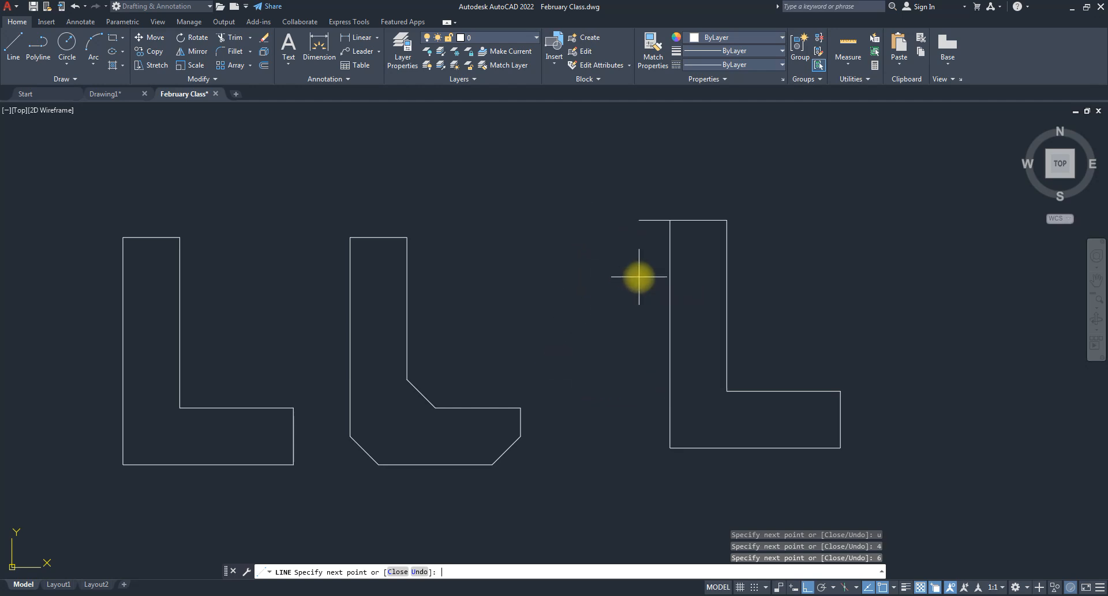
text(c)
key(Return)
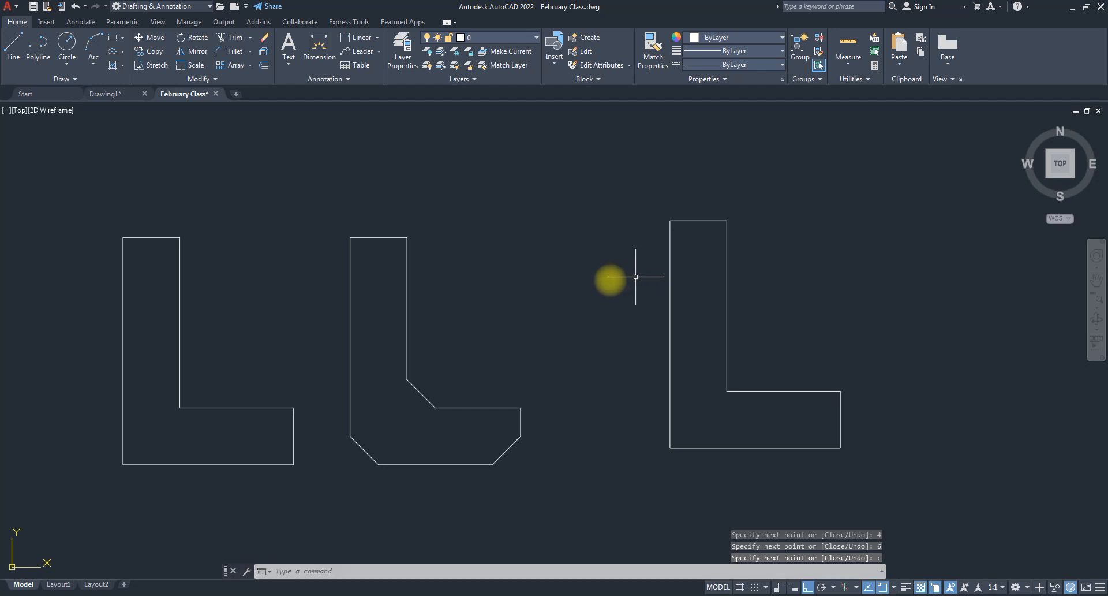
- Start an H-shaped outline to the right of the third L with lines 10 units down and 2 units right
scroll(378, 298, down, 3)
scroll(703, 285, up, 2)
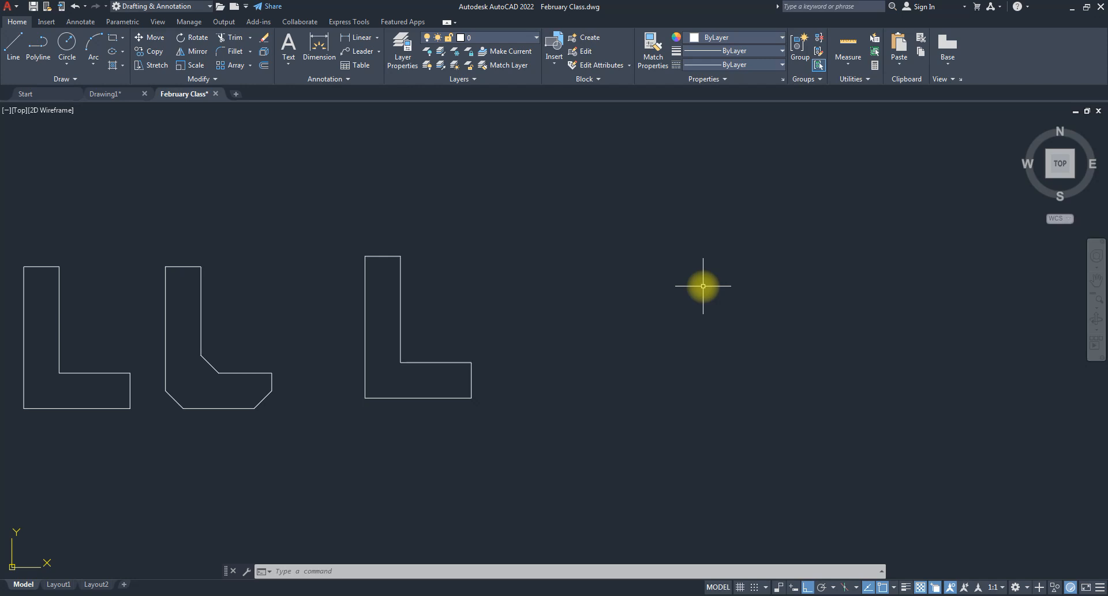
text(l)
key(Return)
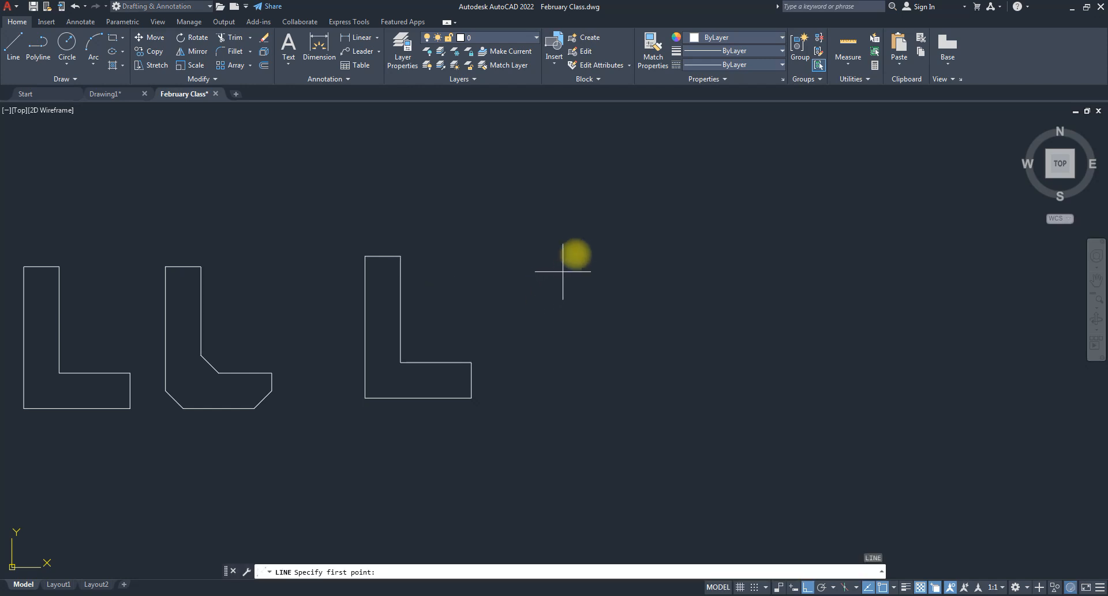
click(581, 235)
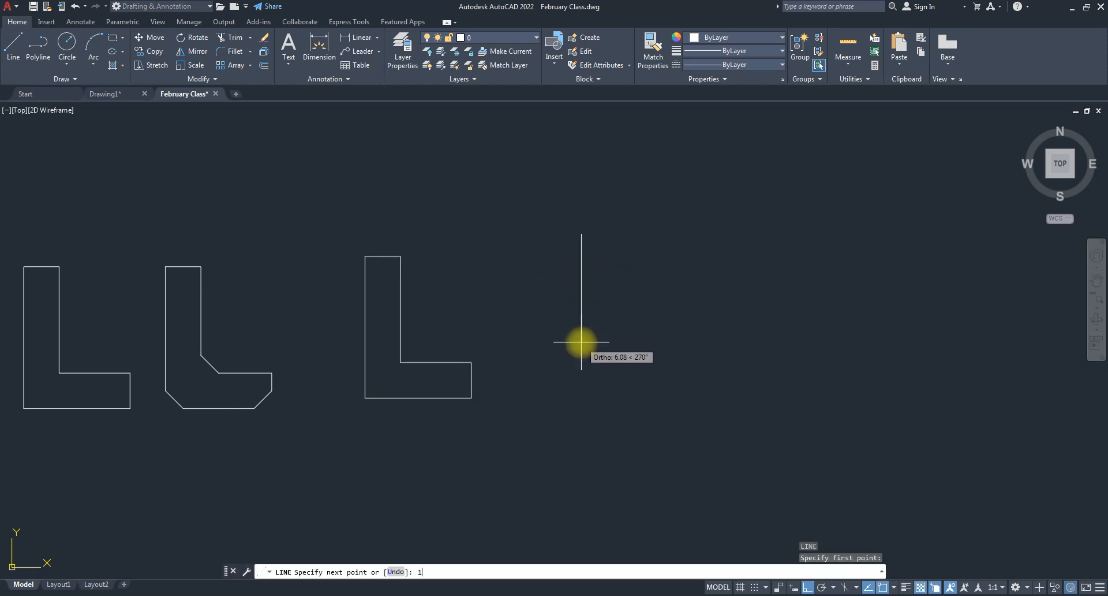
text(10)
key(Return)
text(2)
key(Return)
- Draw the H's lower notch 3 units up, 2 units right and 3 units down, plus a 2-unit foot to the right
text(3)
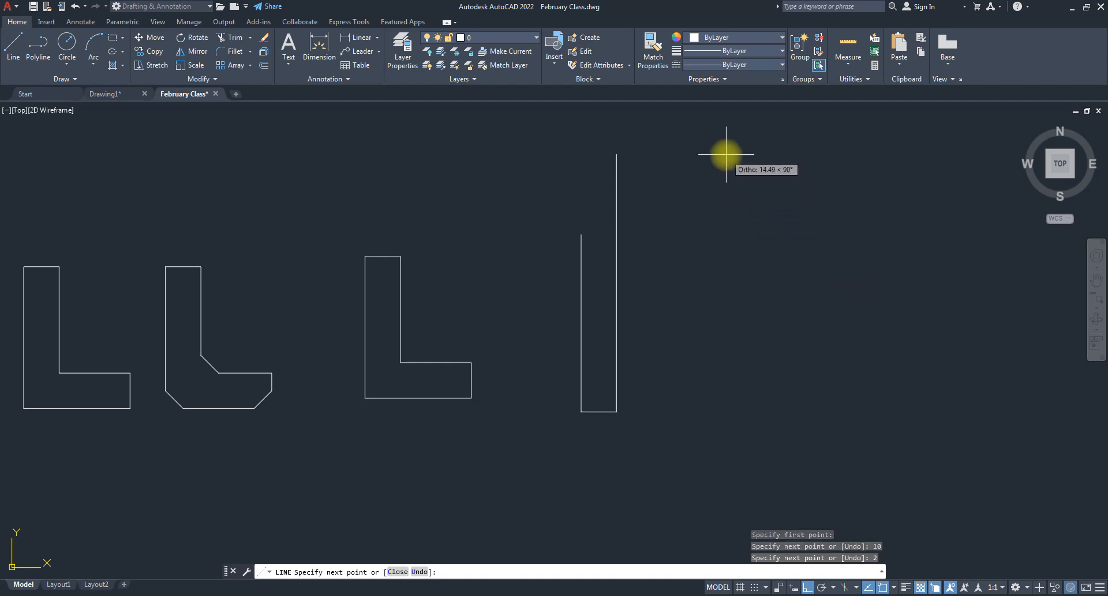
key(Return)
text(2)
key(Return)
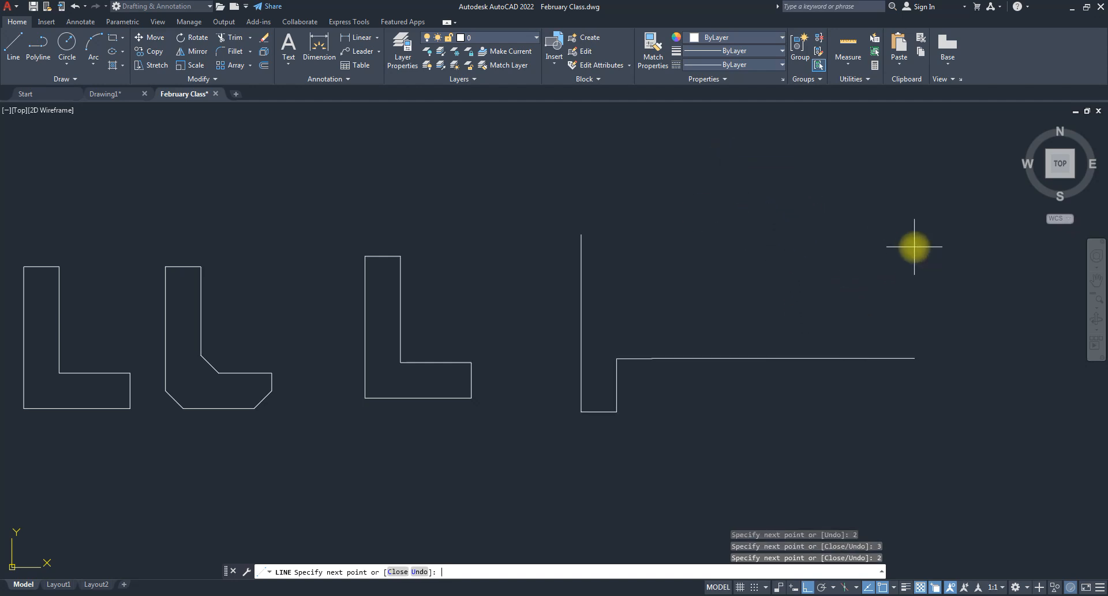
text(3)
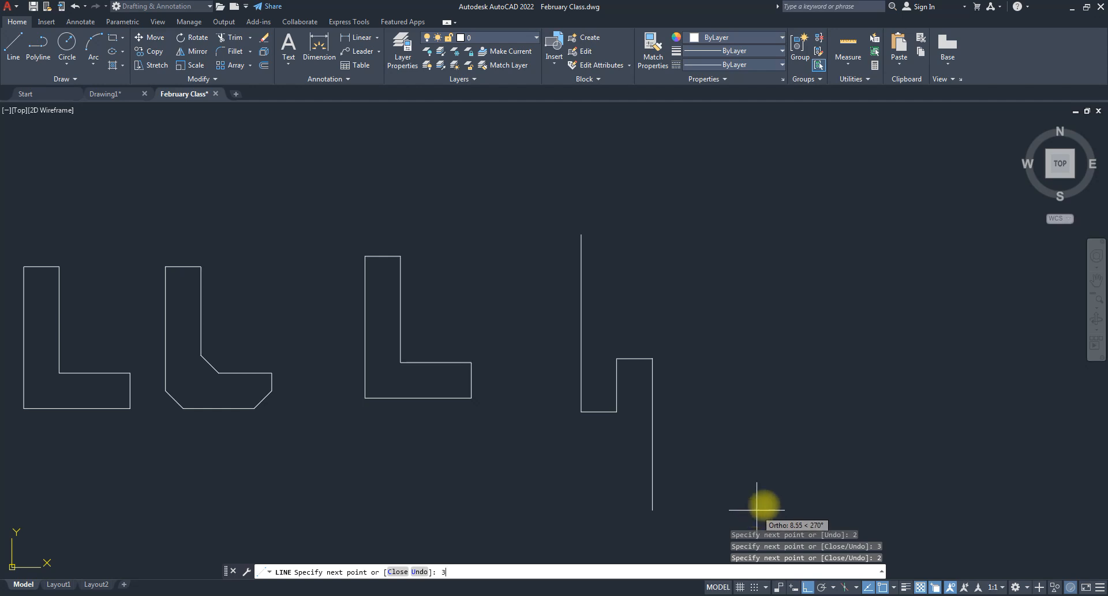
key(Return)
text(2)
key(Return)
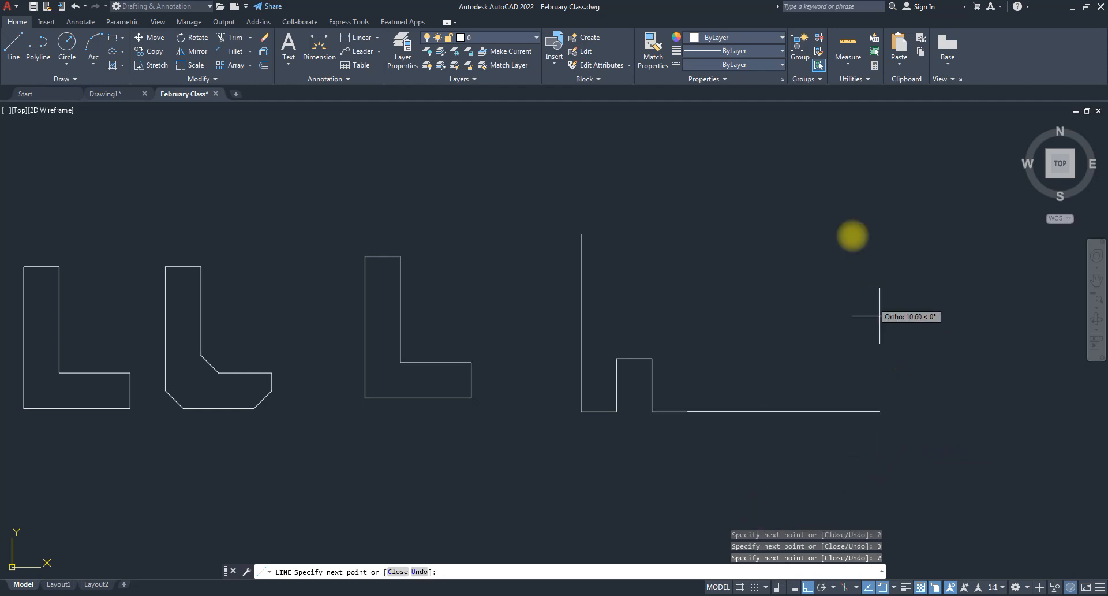
- Draw the H's right side 10 units up and 2 units left, plus an upper notch 3 units down and 2 units left
text(10)
key(Return)
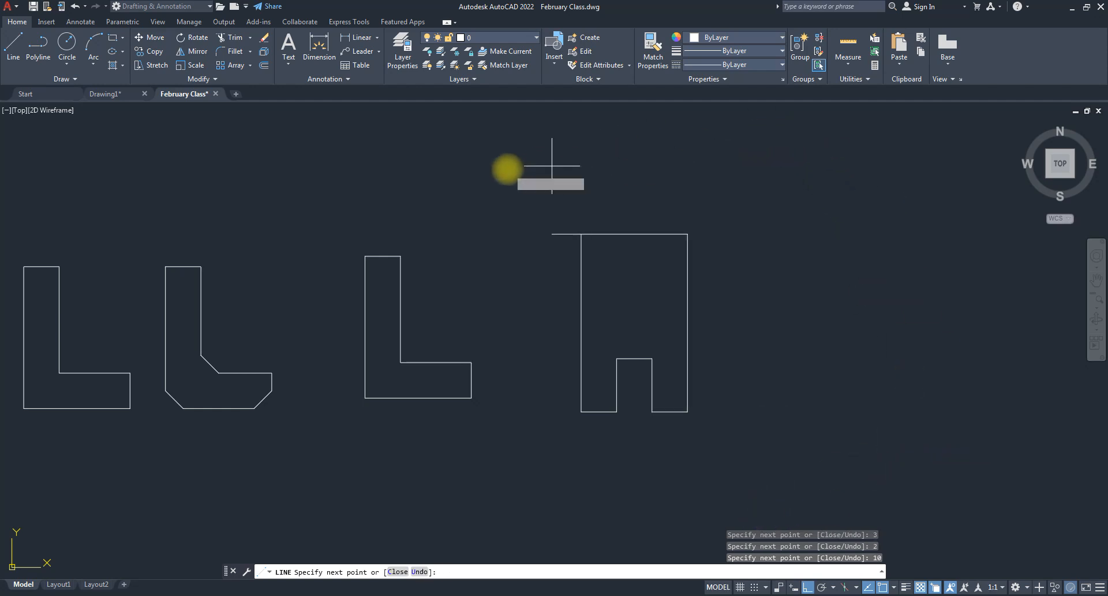
text(2)
key(Return)
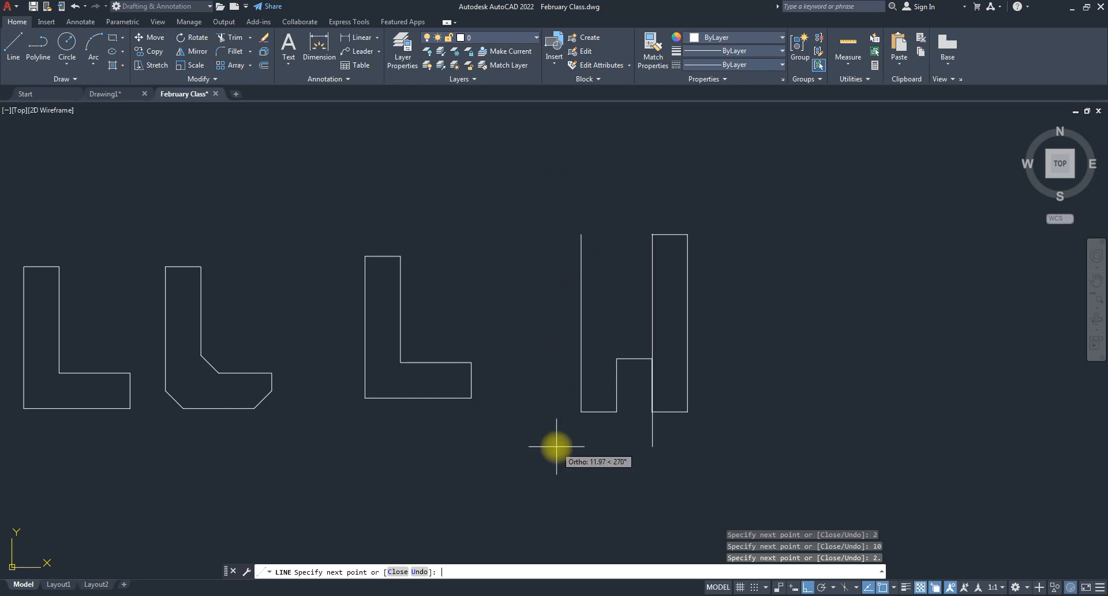
text(3)
key(Return)
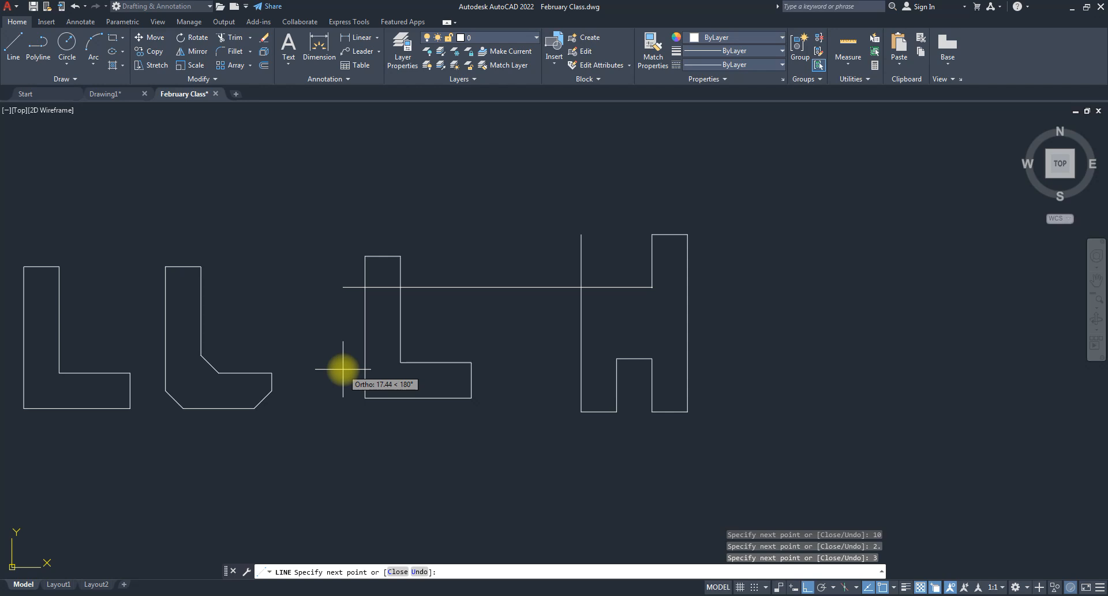
key(Return)
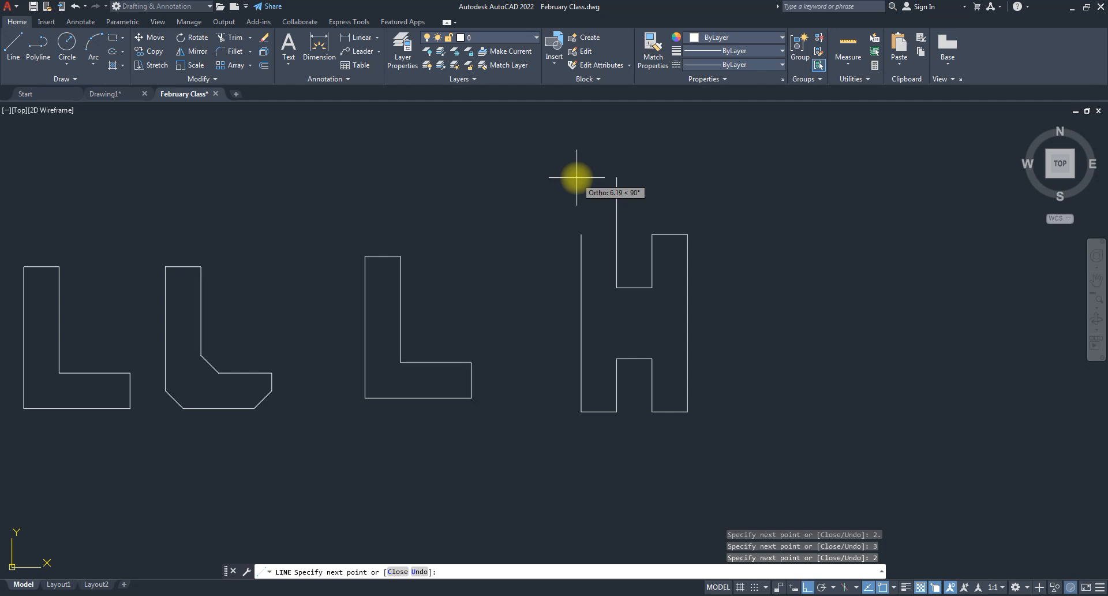
- Undo all the drawn segments of the H outline back to its start point within the Line command
key(Return)
key(u)
key(Return)
key(u)
key(Return)
key(u)
key(Return)
key(u)
key(Return)
key(u)
key(Return)
key(u)
key(Return)
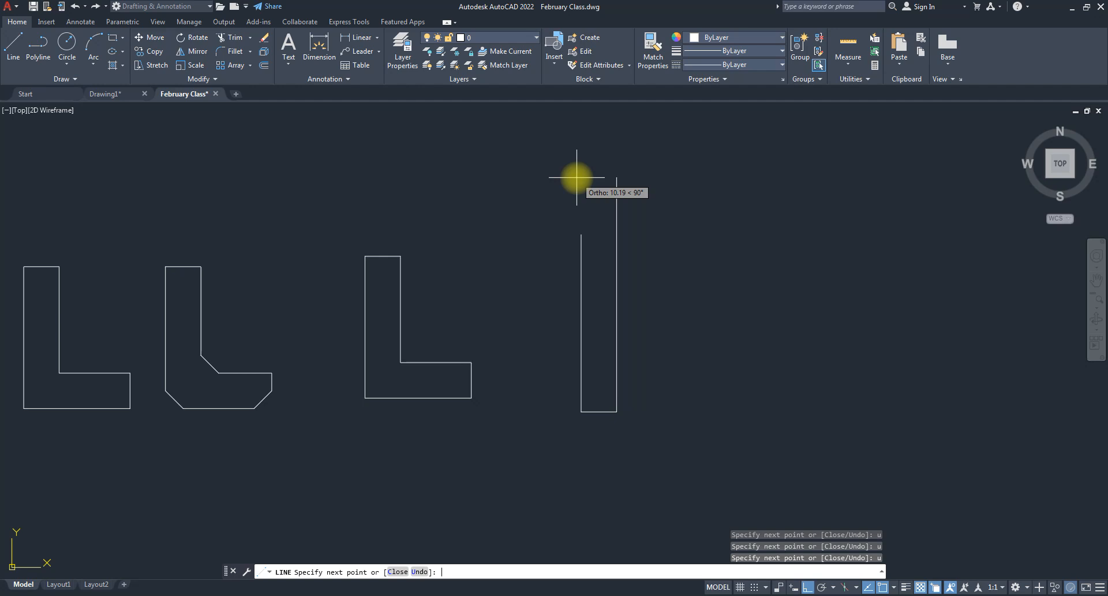
key(u)
key(Return)
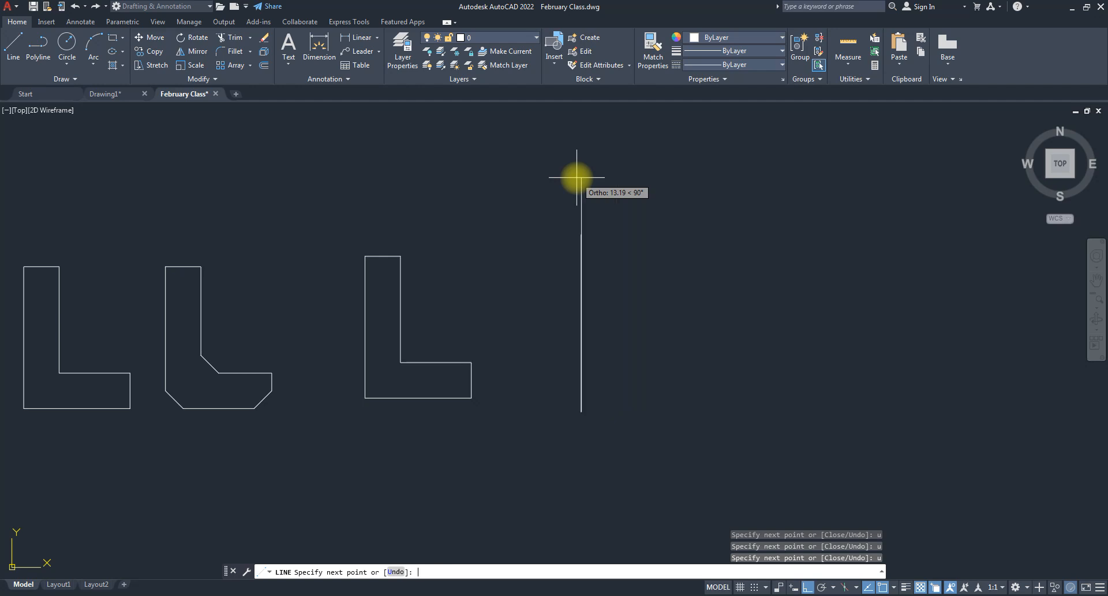
text(u)
key(Return)
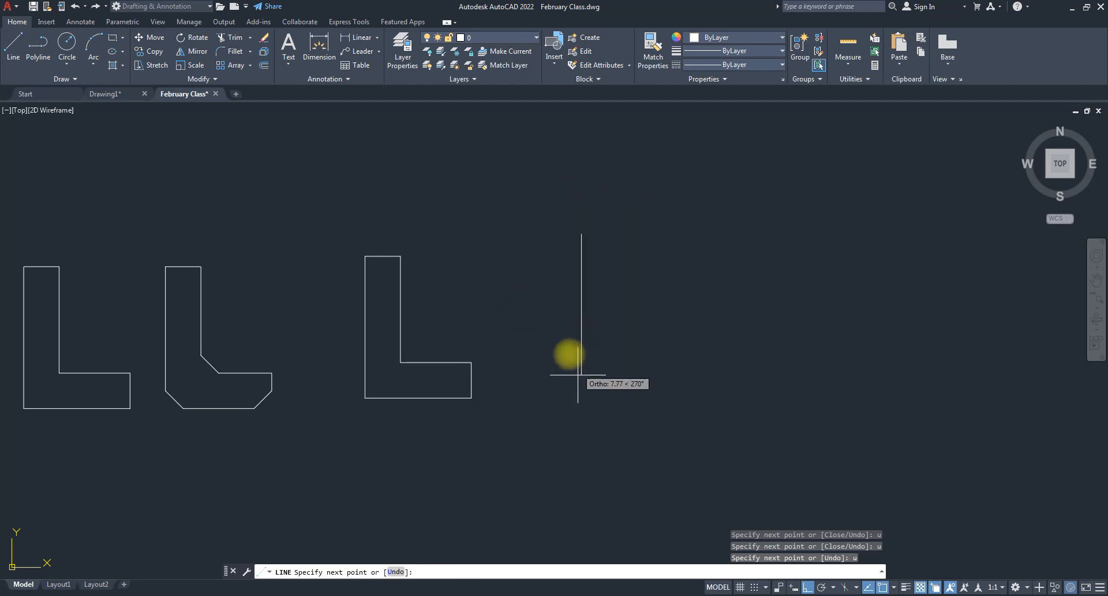
- Redraw the H's left side 8 units down, followed by a 2-unit foot to the right
text(8)
key(Return)
text(2)
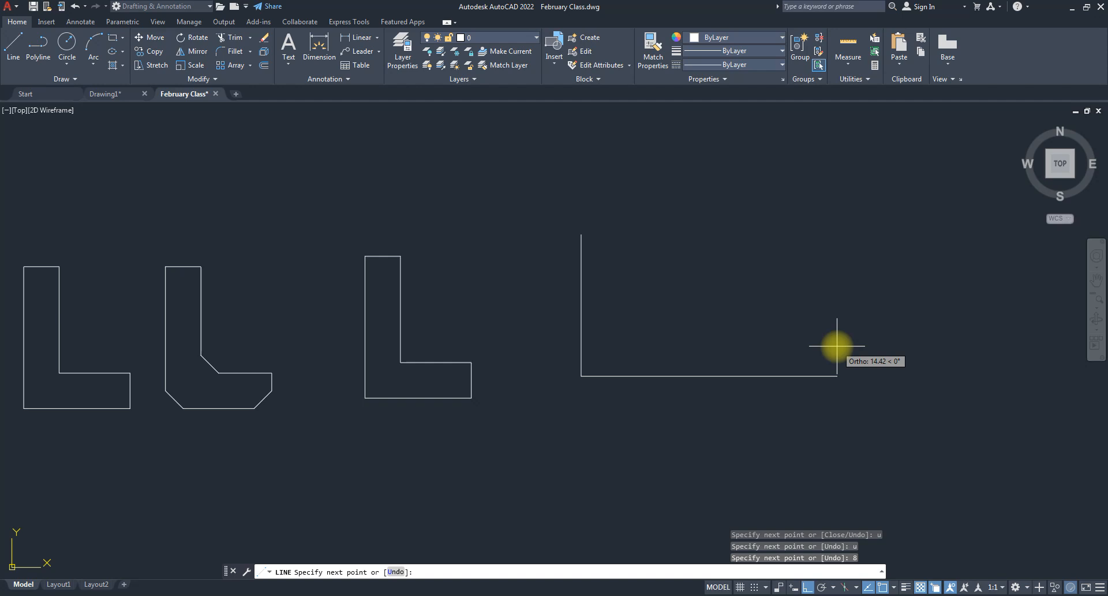
key(Return)
- Draw the H's lower notch 3 units up, 2 units right and 3 units down, plus a 2-unit right-hand foot
text(3)
key(Return)
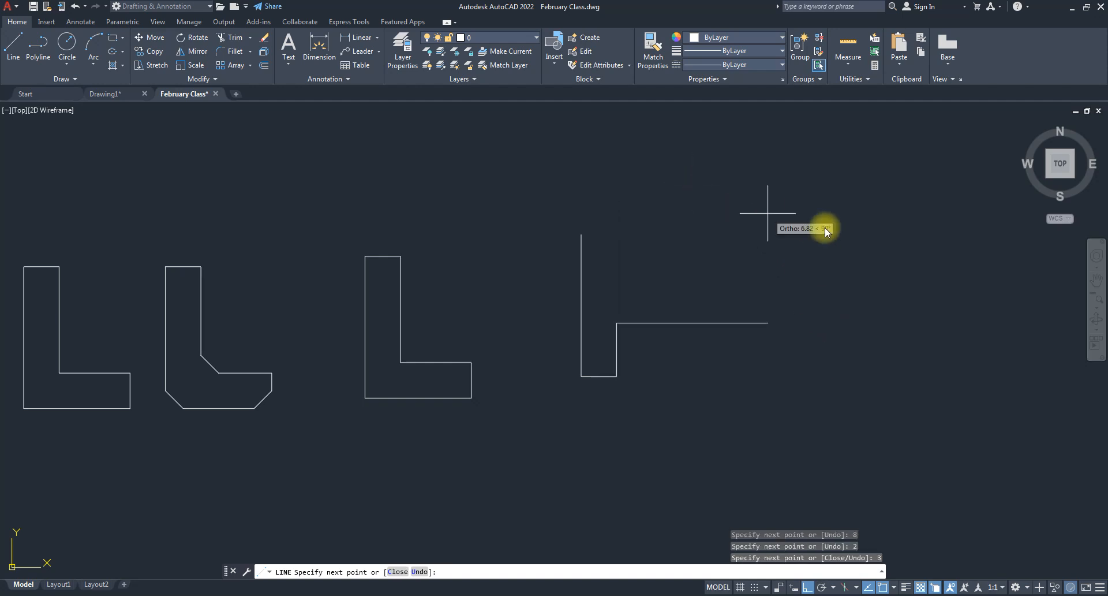
text(2)
key(Return)
text(3)
key(Return)
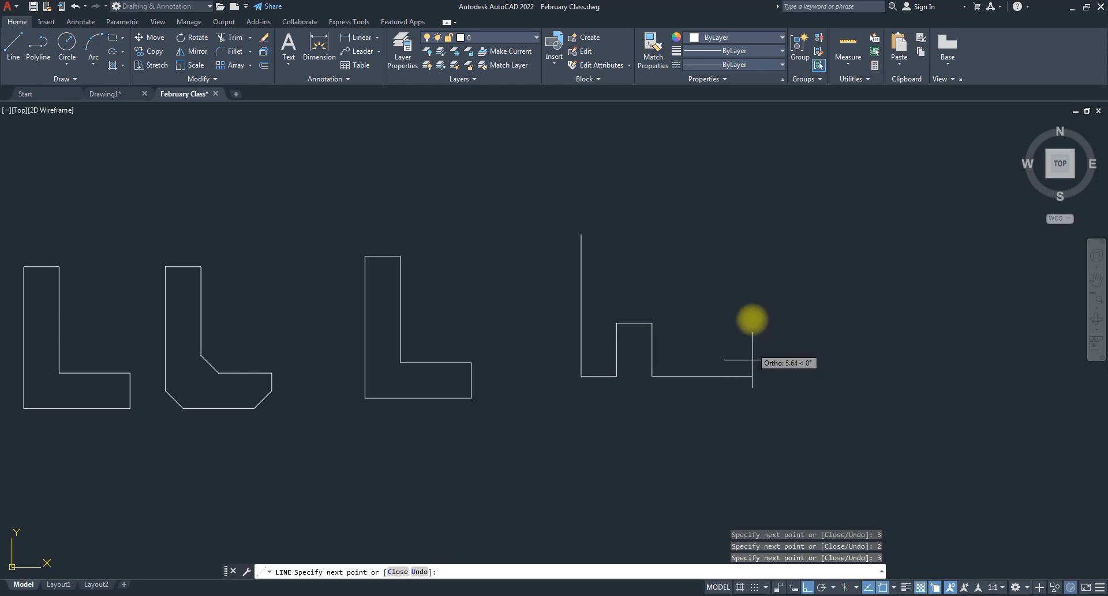
text(2)
key(Return)
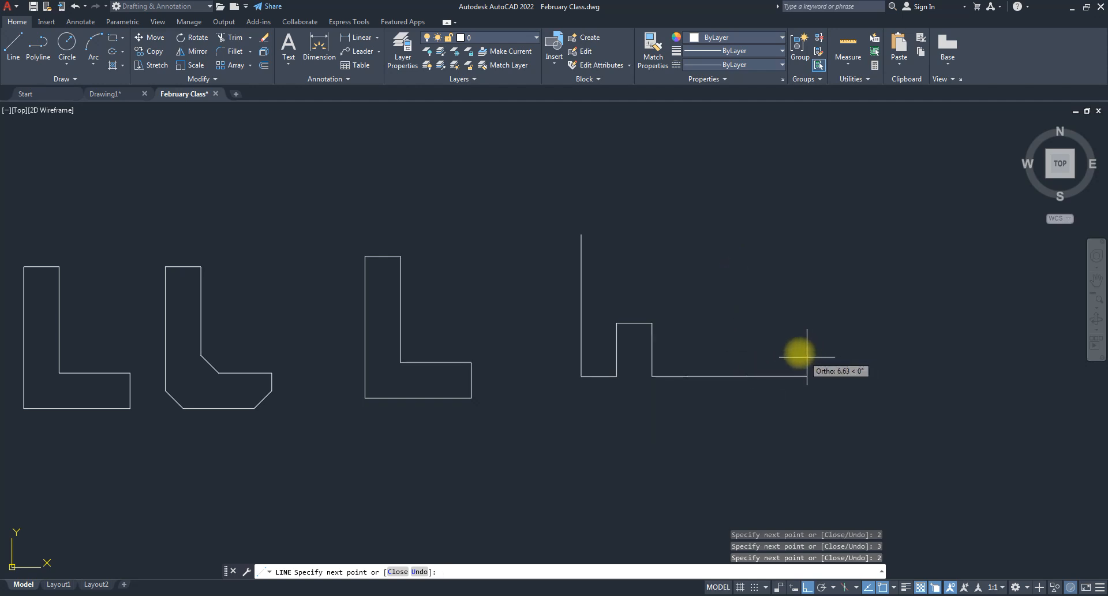
- Draw the H's right side 8 units up, 2 units left across its top and 3 units down into the upper notch
text(8)
key(Return)
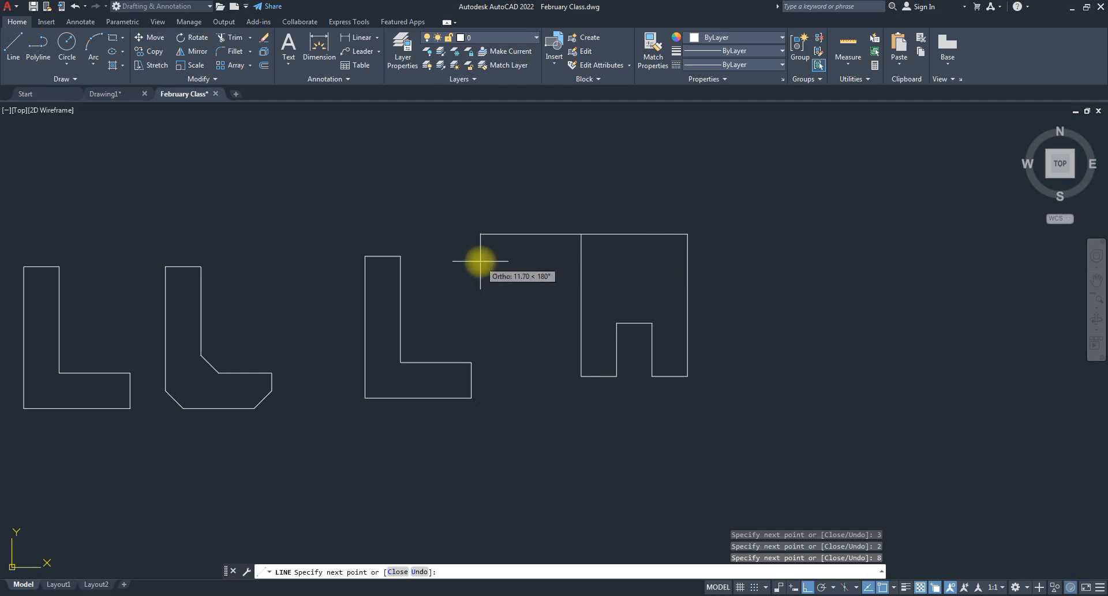
text(2)
key(Return)
text(3)
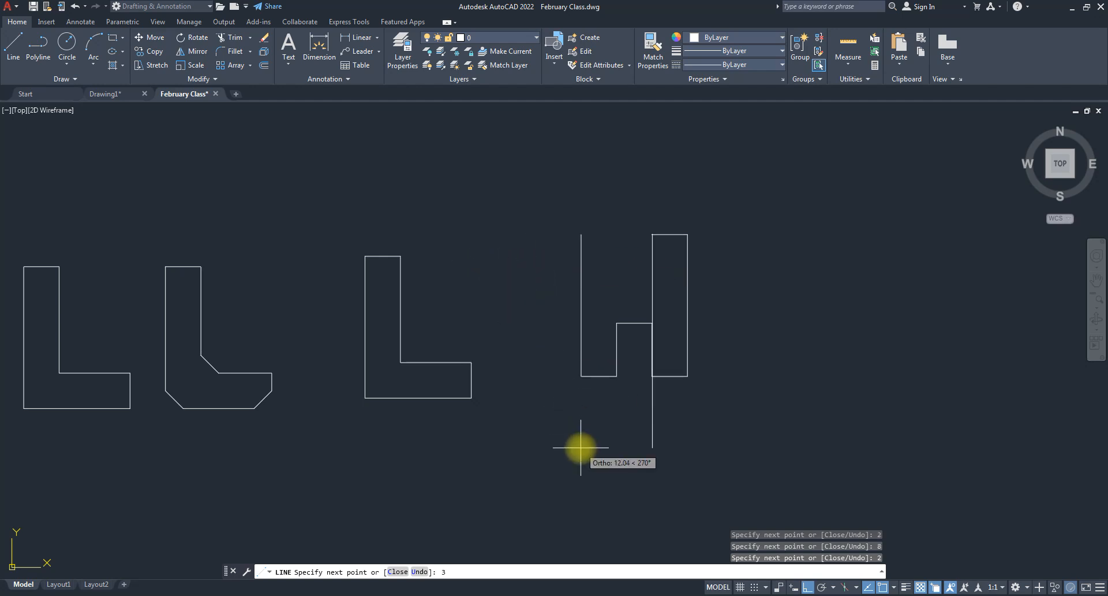
key(Return)
- Finish the H's upper notch with lines 2 units left and 3 units up, and close the outline to its start point
text(2)
key(Return)
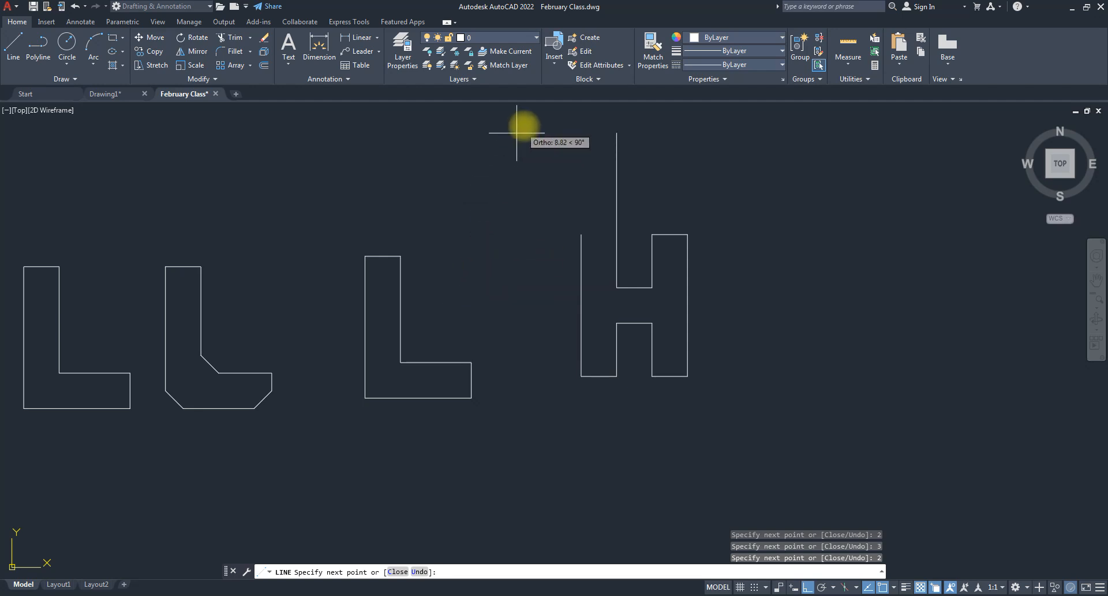
text(3)
key(Return)
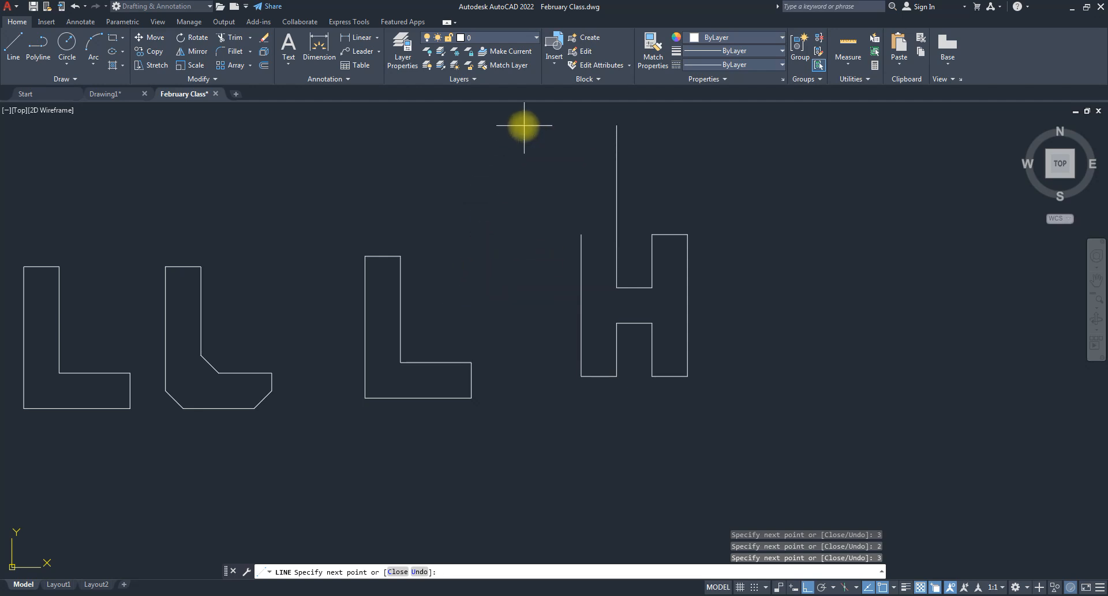
text(c)
key(Return)
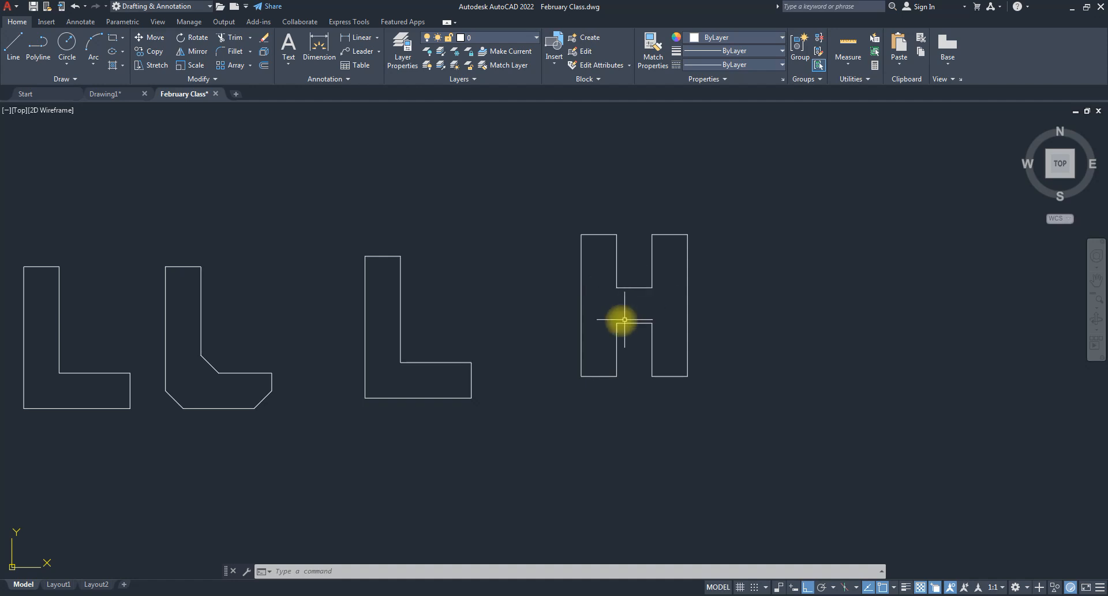
scroll(497, 320, down, 2)
scroll(555, 309, up, 4)
scroll(488, 314, down, 4)
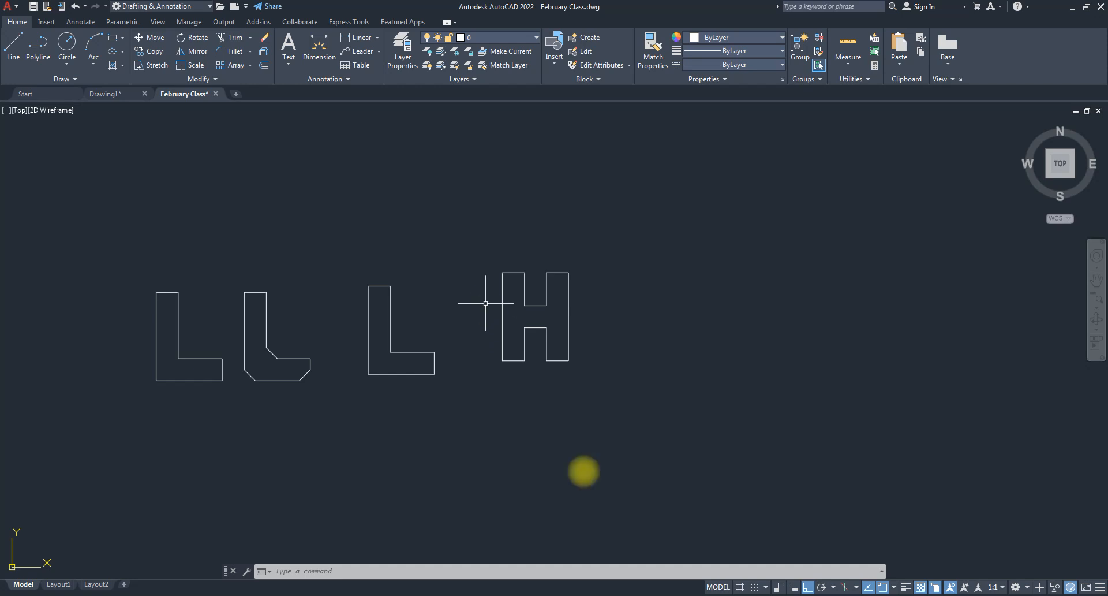
- Switch snap mode and the grid display on, and turn both off again
key(F9)
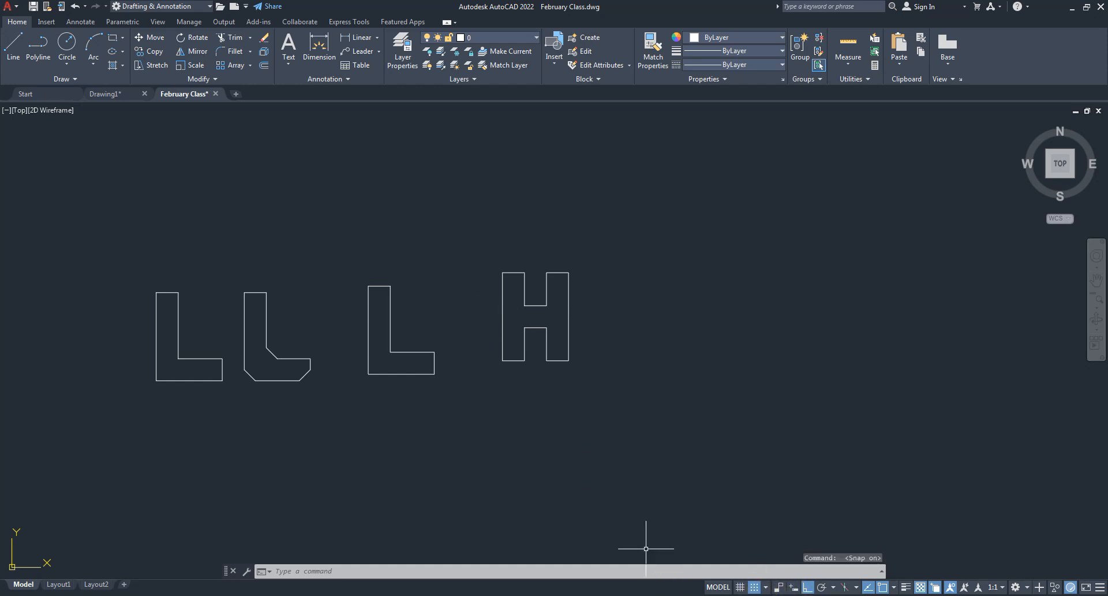
click(754, 587)
click(754, 587)
click(740, 587)
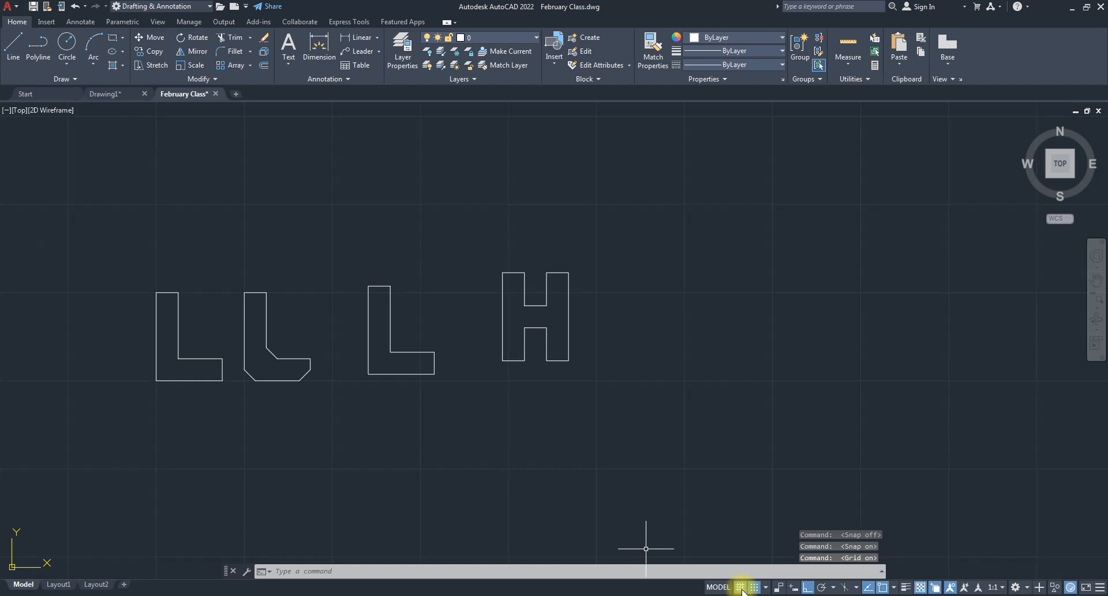
click(754, 587)
click(741, 587)
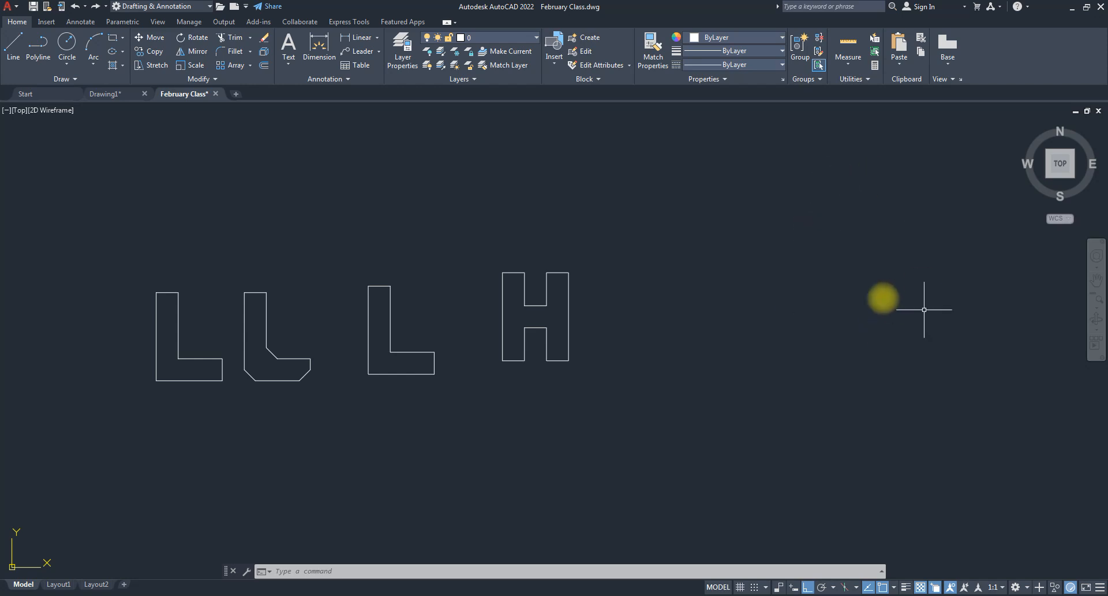
- Start an L-shaped polyline to the right of the H with segments 8 units down and 6 units right
scroll(328, 323, down, 2)
scroll(317, 340, up, 4)
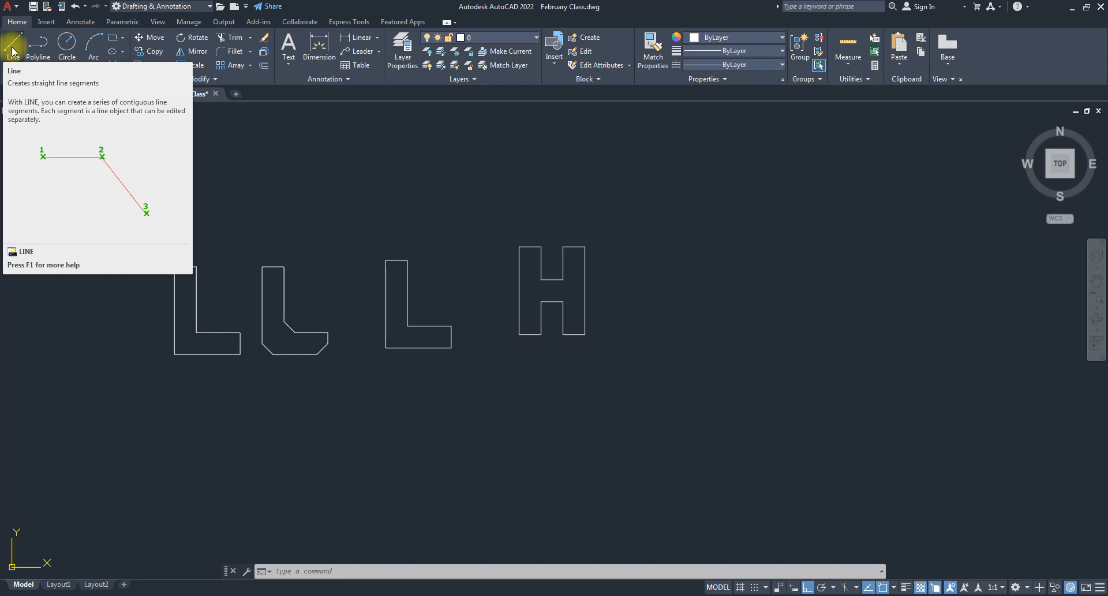
click(38, 45)
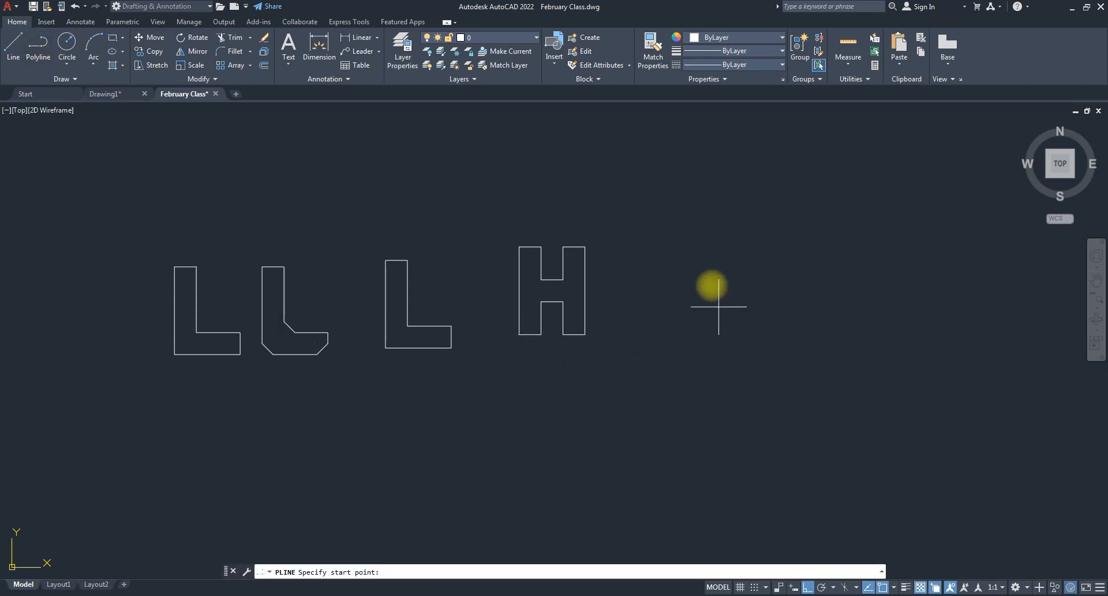
click(651, 241)
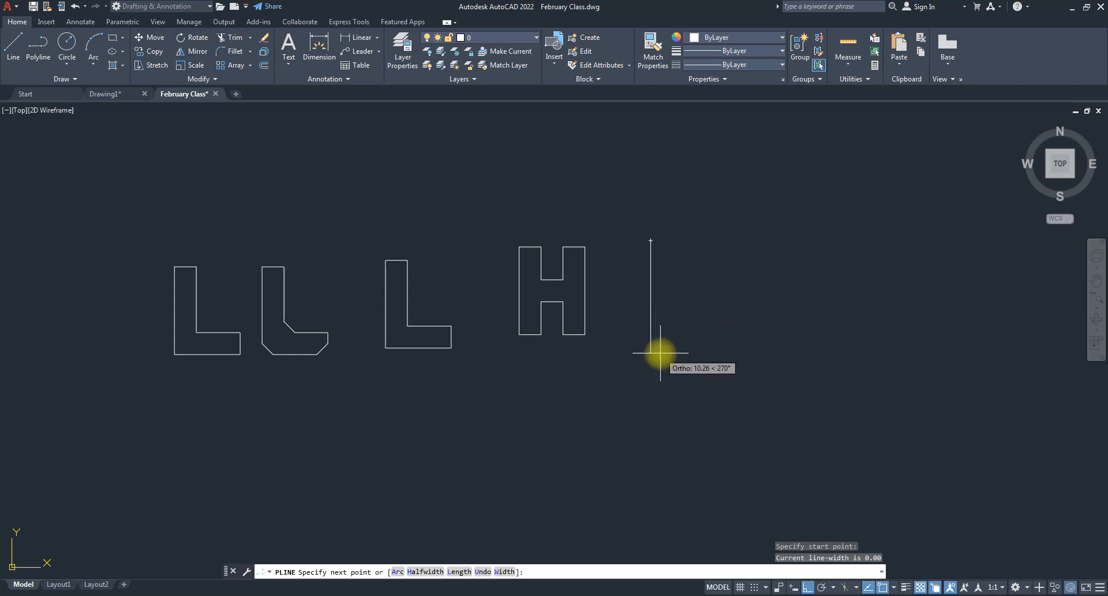
text(8)
key(Return)
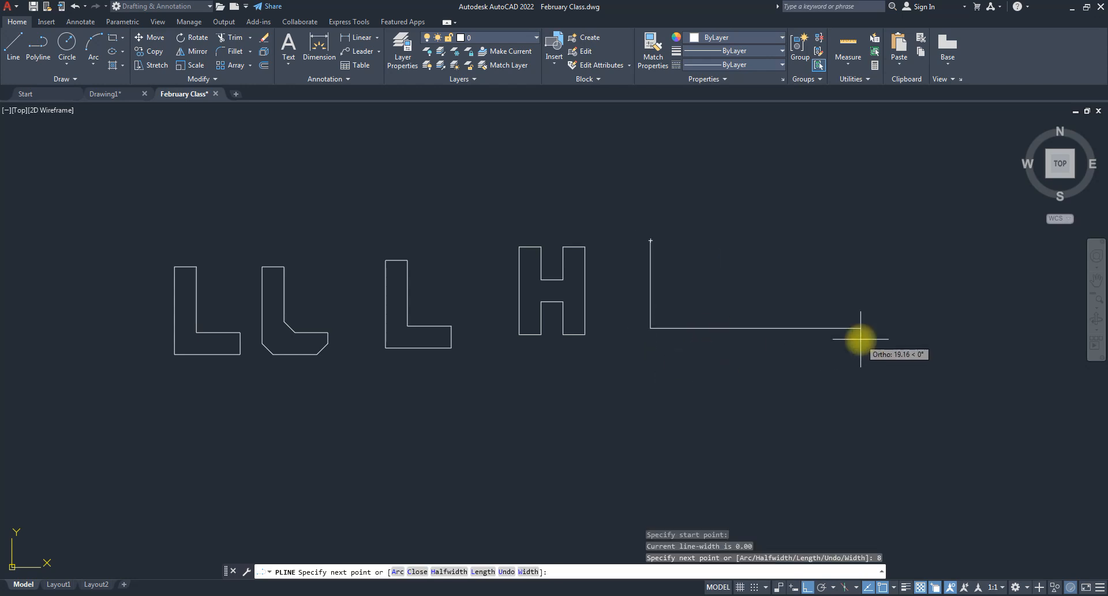
text(6)
key(Return)
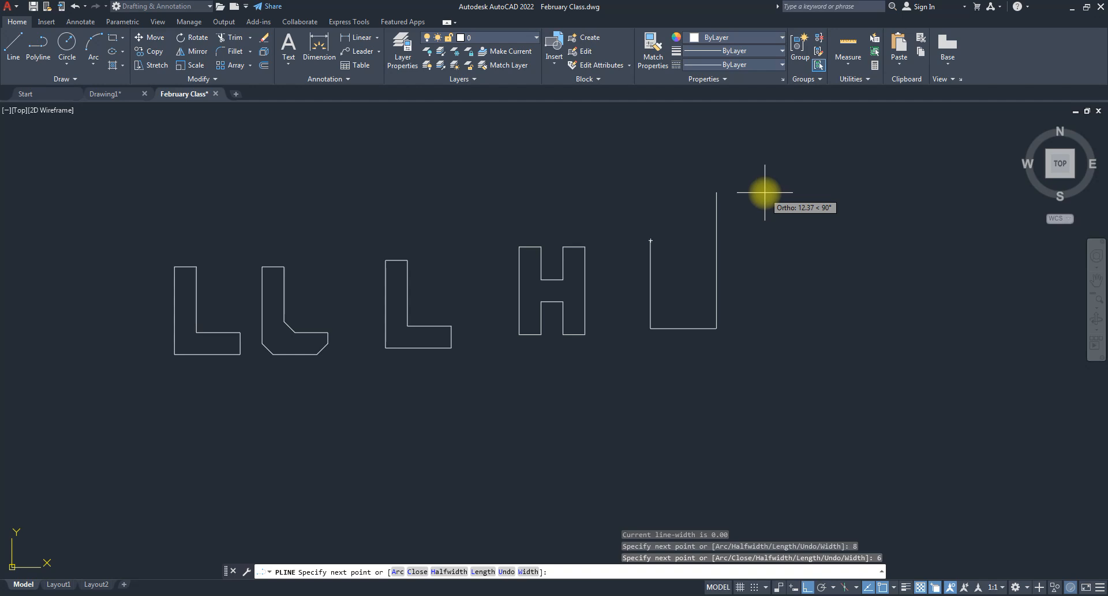
- Continue the L-shaped polyline 2 units up, 4 units left and 6 units up, and close it to the start point
text(2)
key(Return)
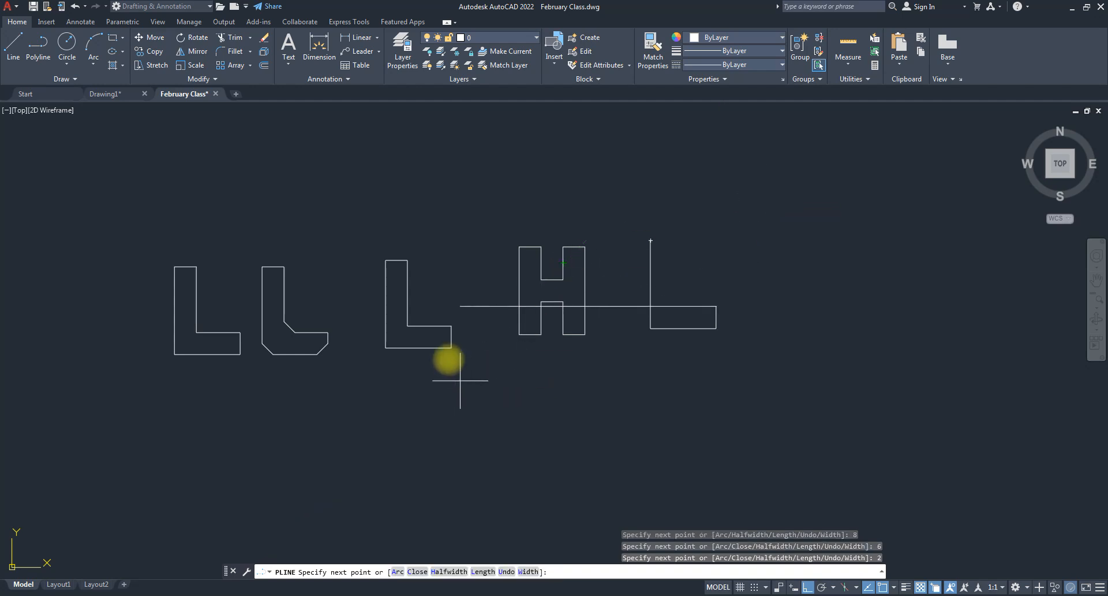
text(4)
key(Return)
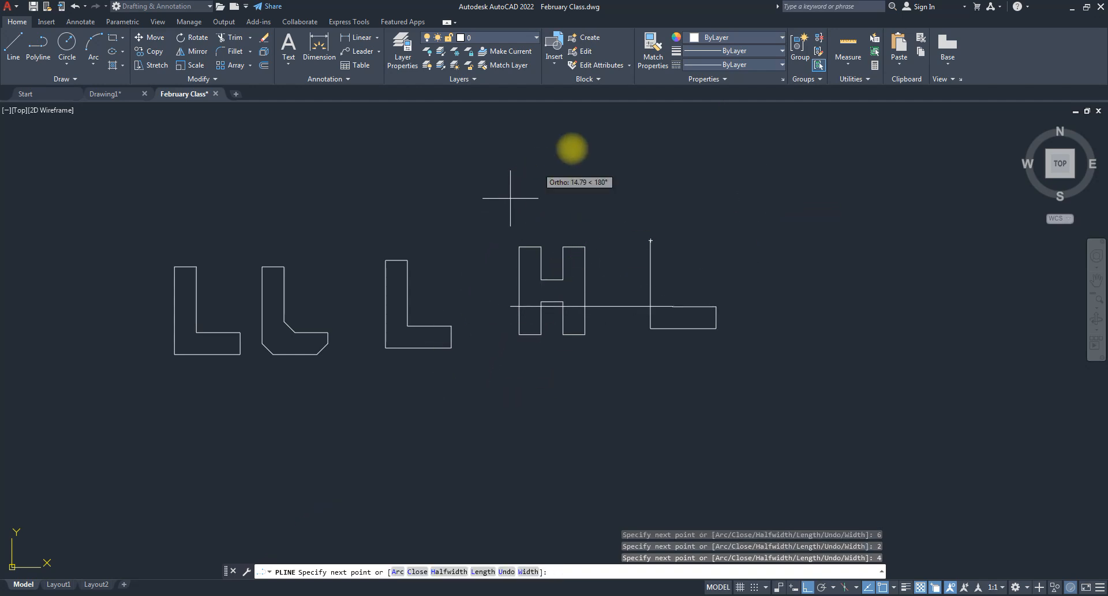
text(6)
key(Return)
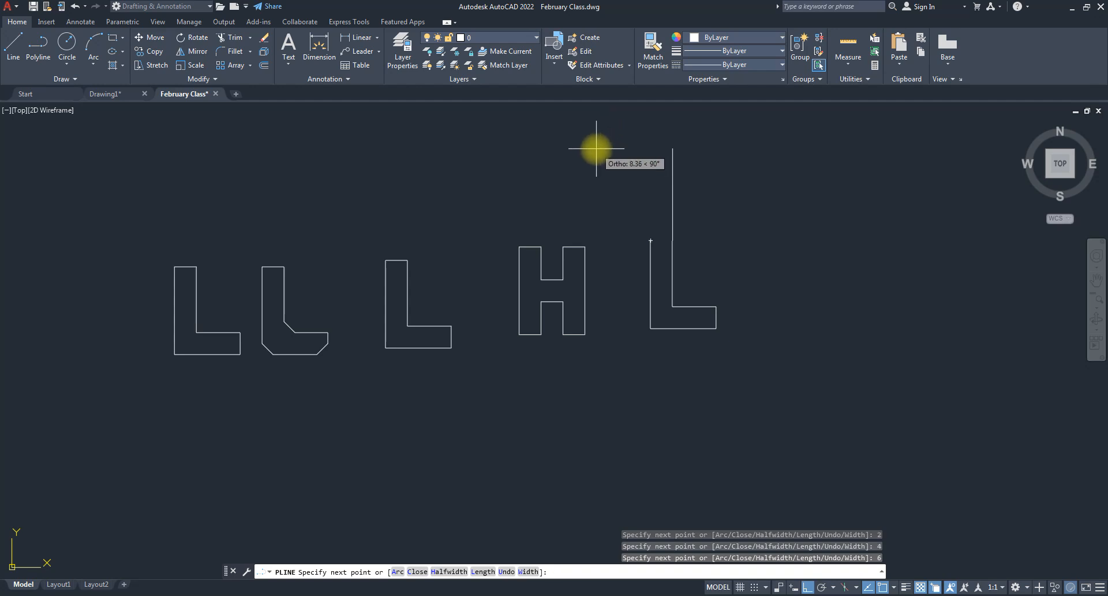
key(Return)
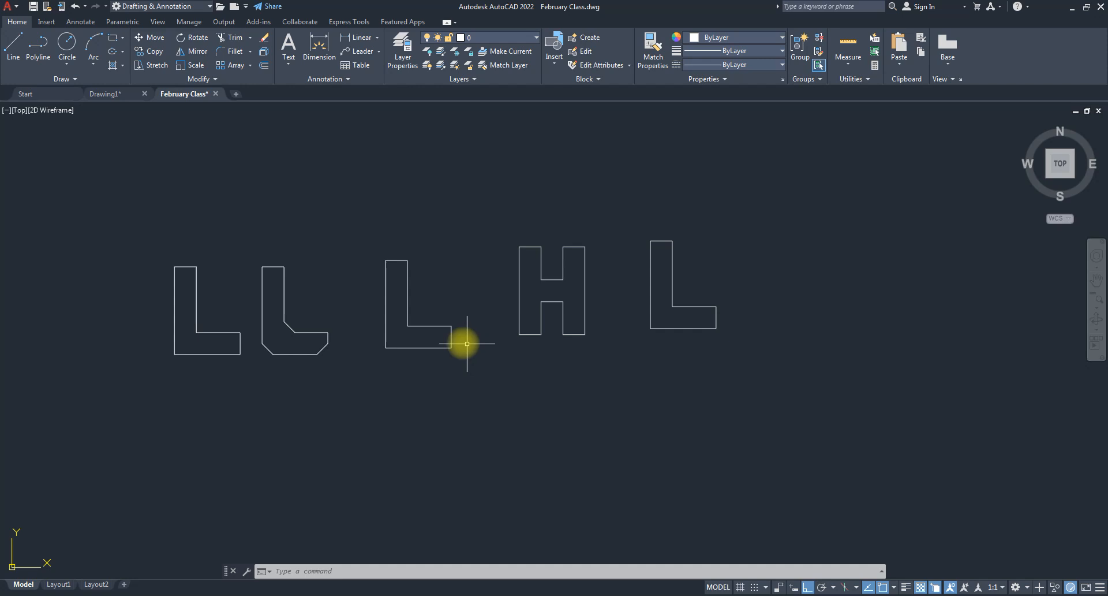
- Delete the inner vertical line of the third L outline
mouse_move(452, 338)
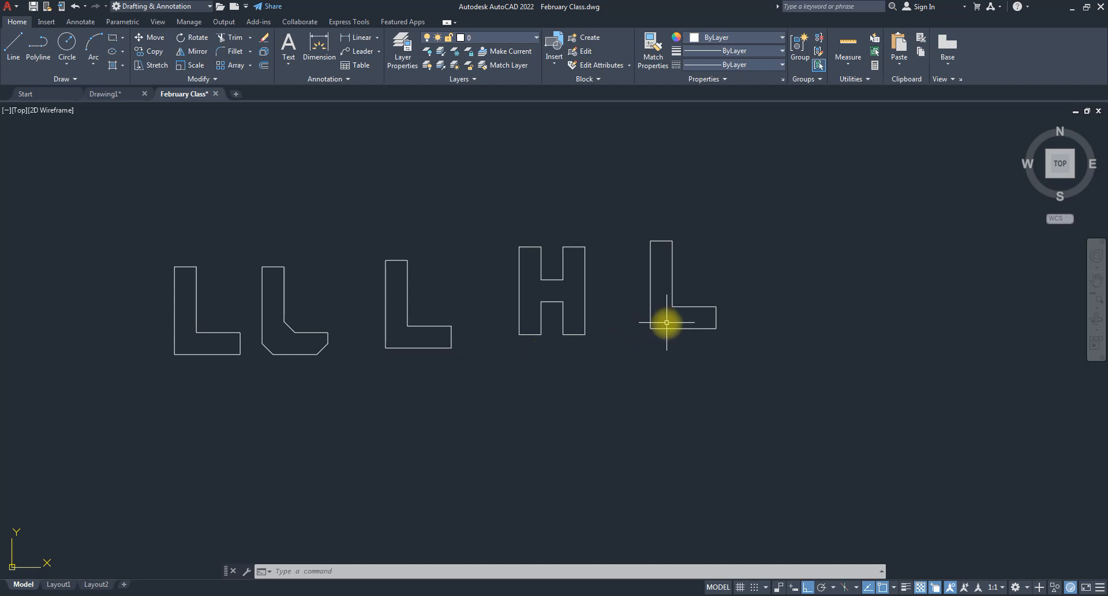
mouse_move(666, 326)
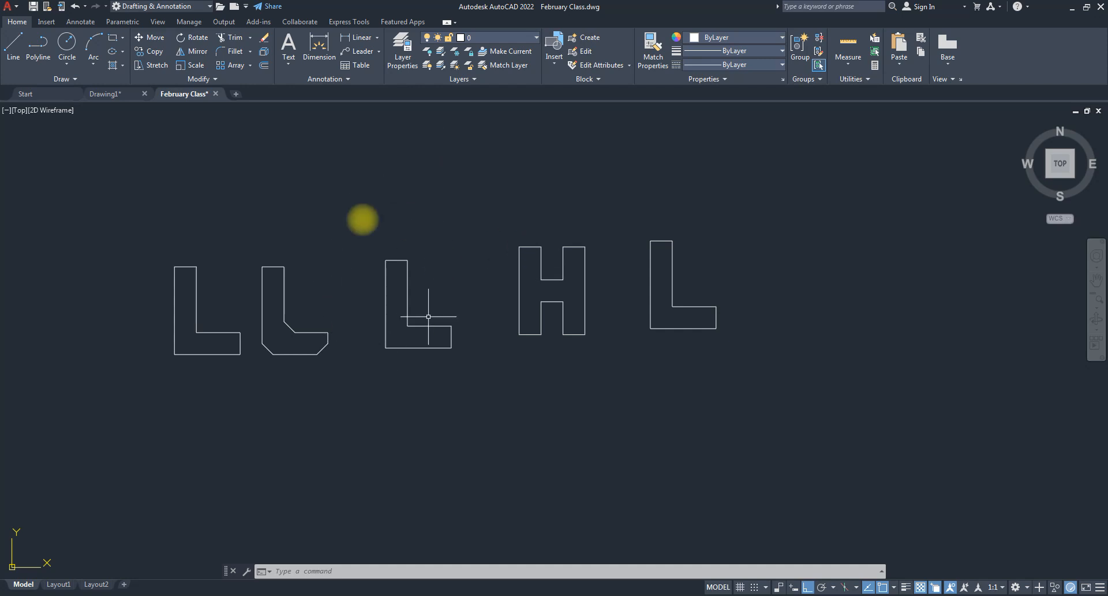
click(407, 286)
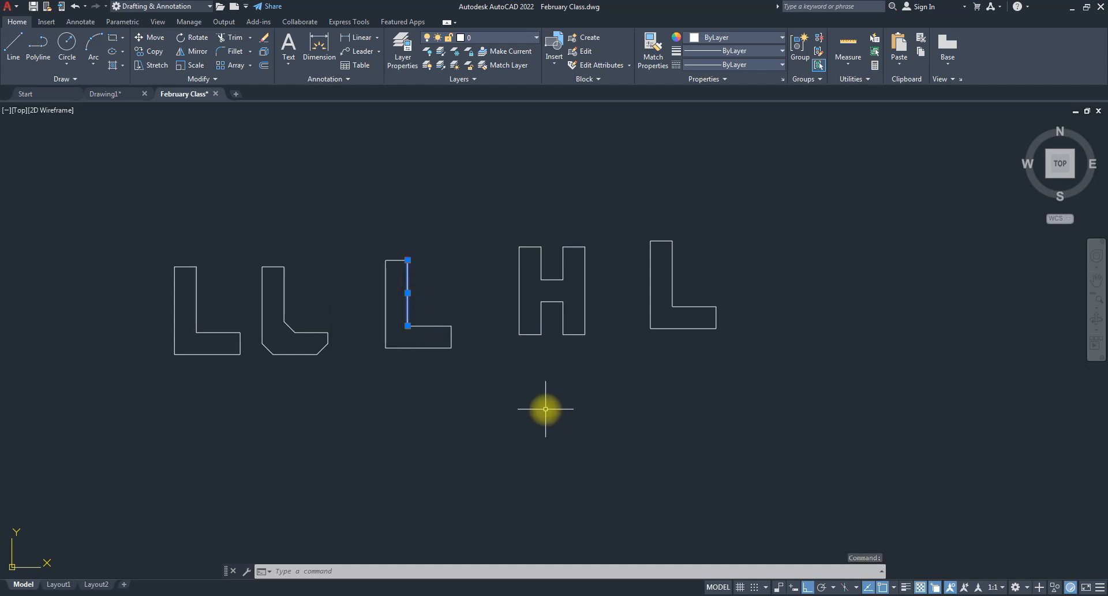
key(Delete)
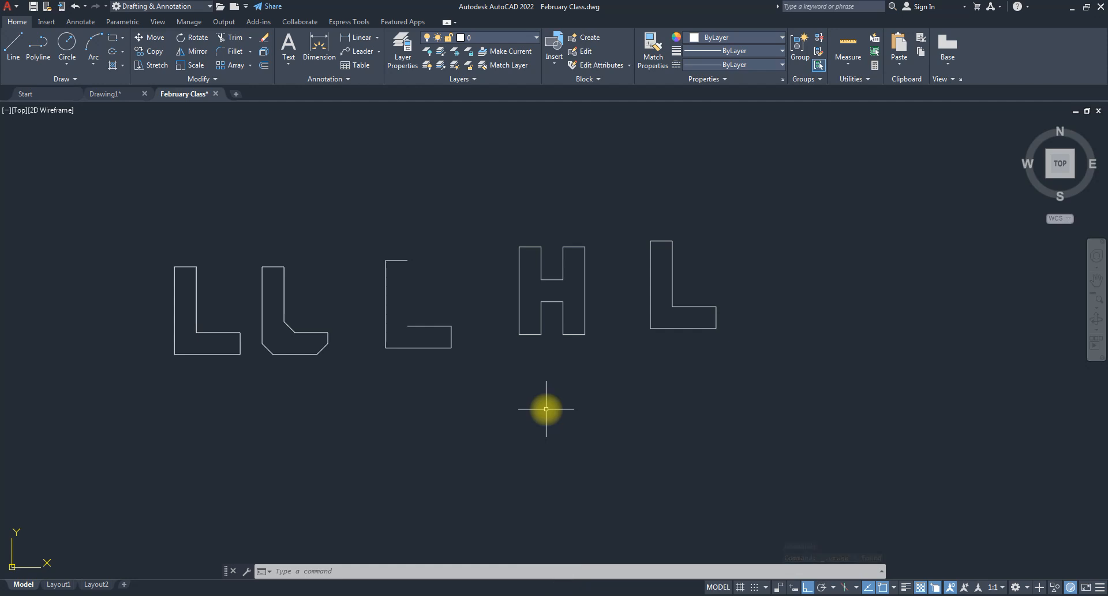
- Compare object selection by picking the lines of the third L separately and the rightmost L-shaped polyline as a whole, clearing each selection
click(424, 347)
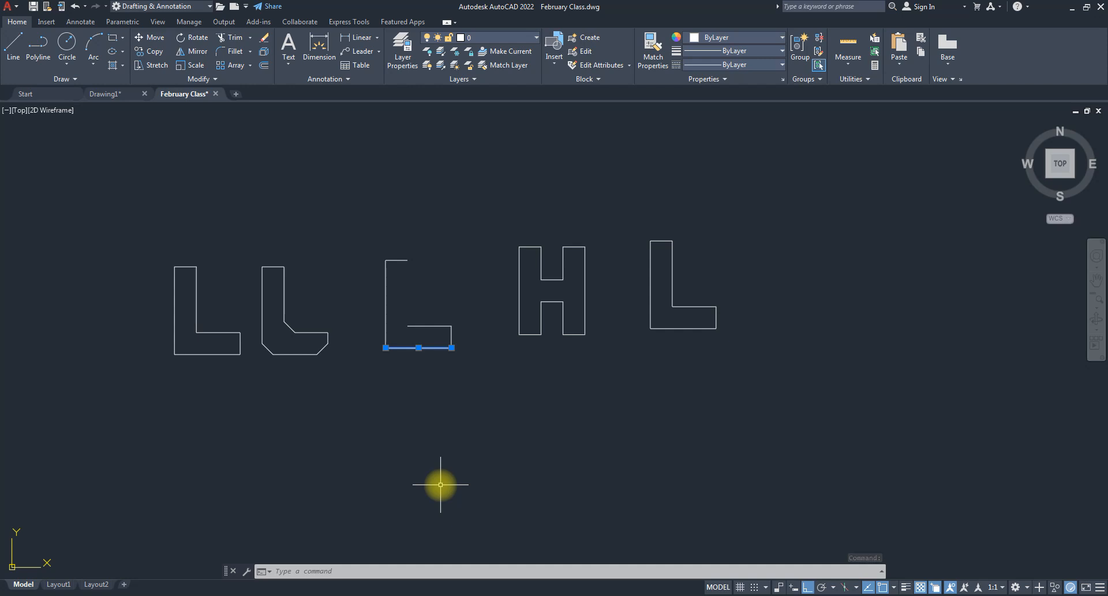
click(471, 404)
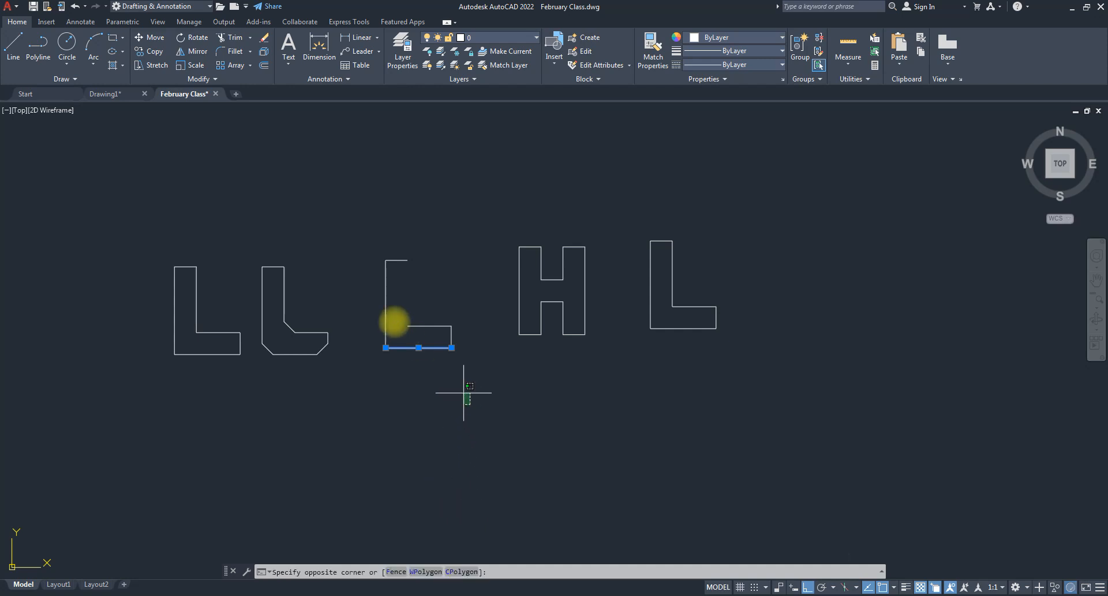
click(365, 252)
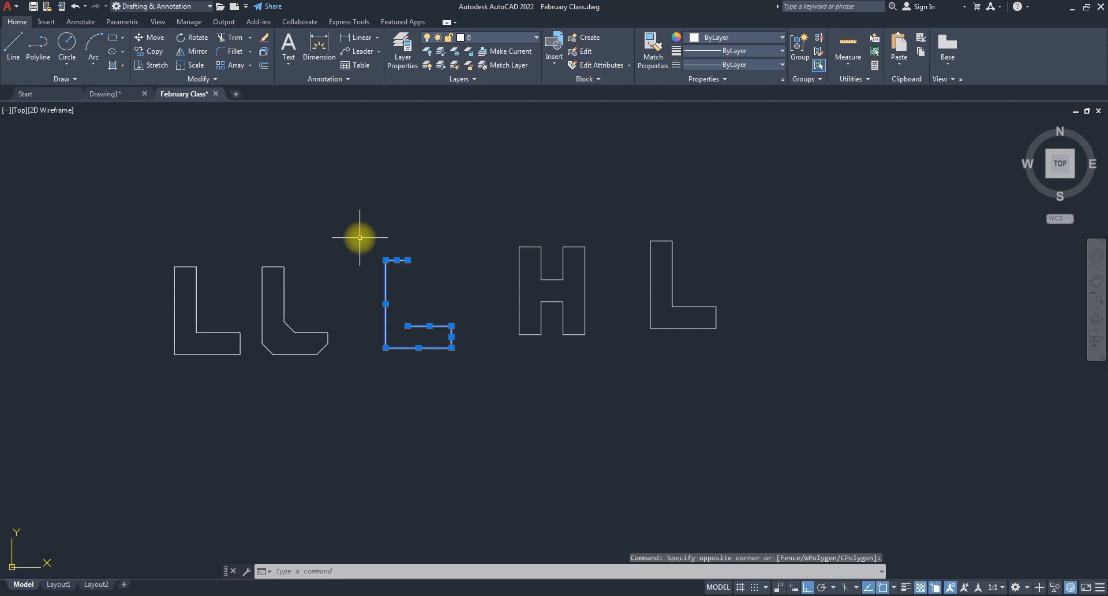
key(Escape)
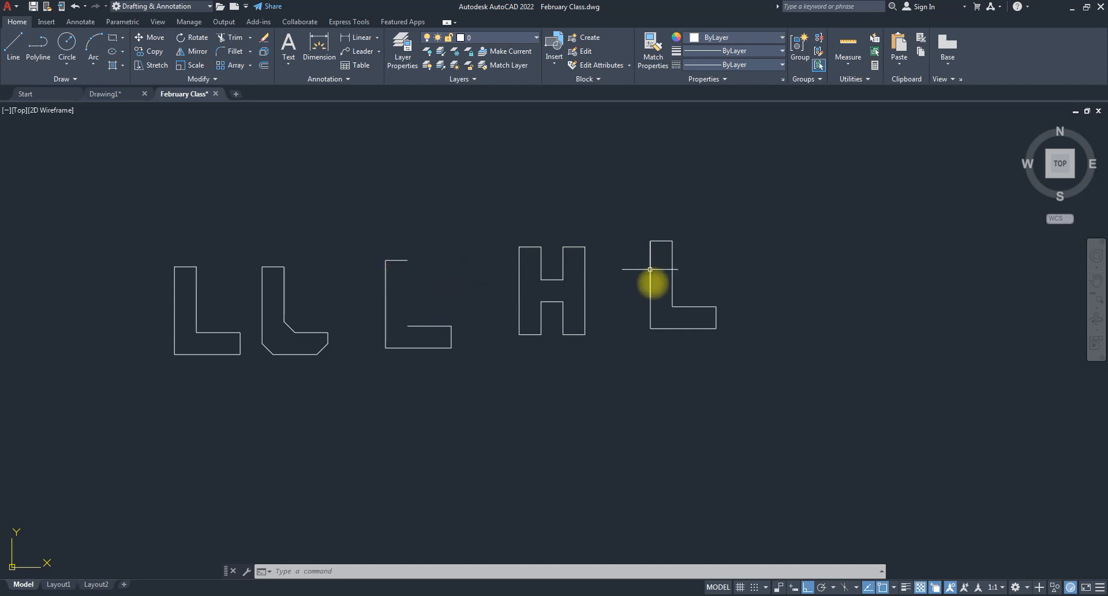
click(672, 275)
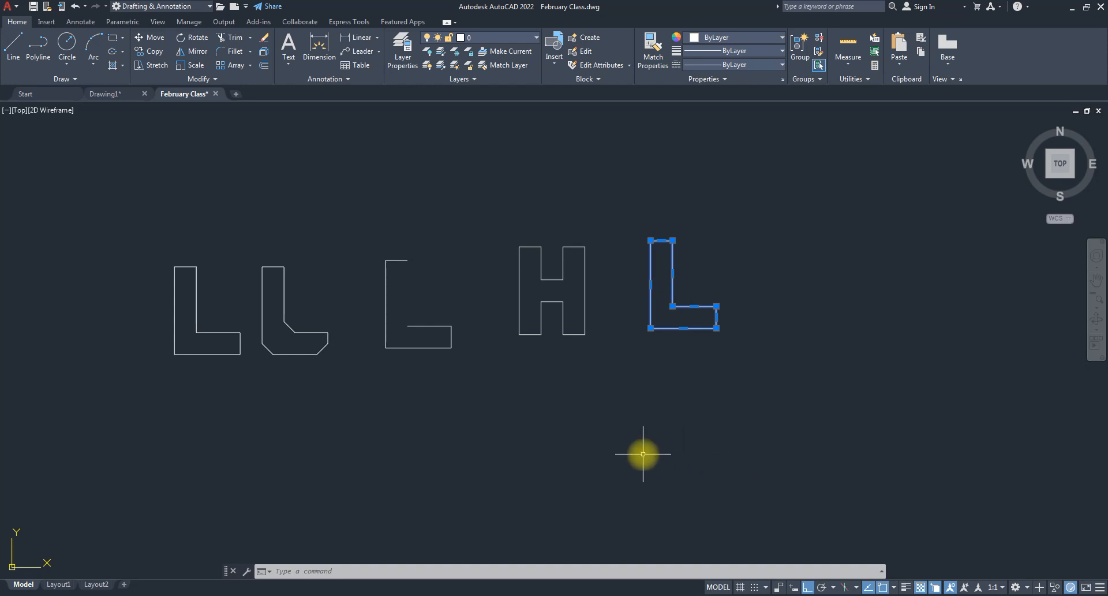
key(Escape)
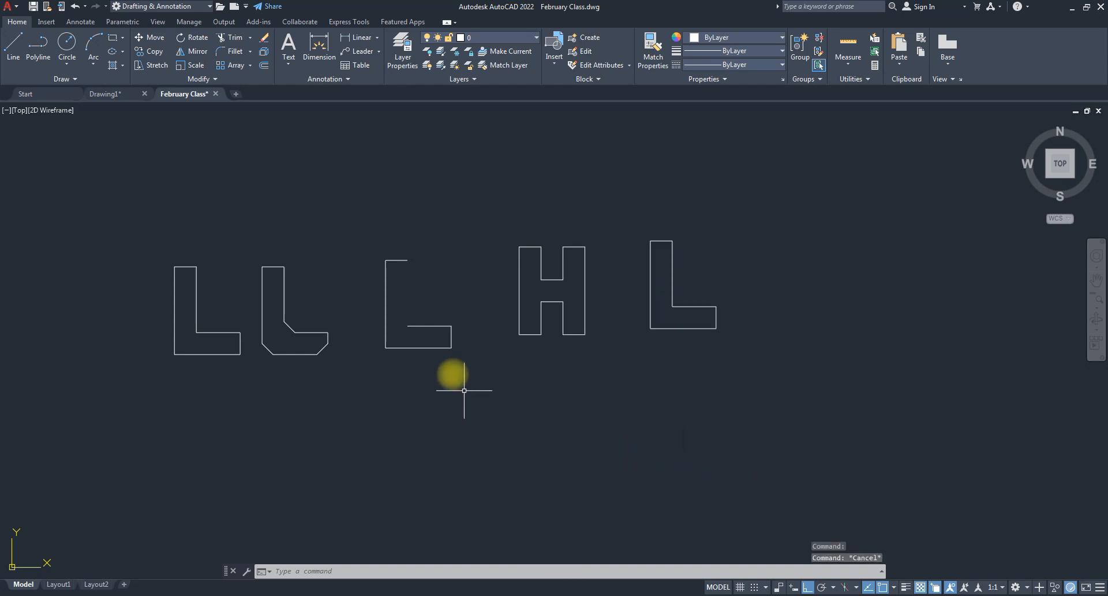
- Delete the third L's bottom line after shifting it below the H, and delete the whole L-shaped polyline beyond the H
click(426, 348)
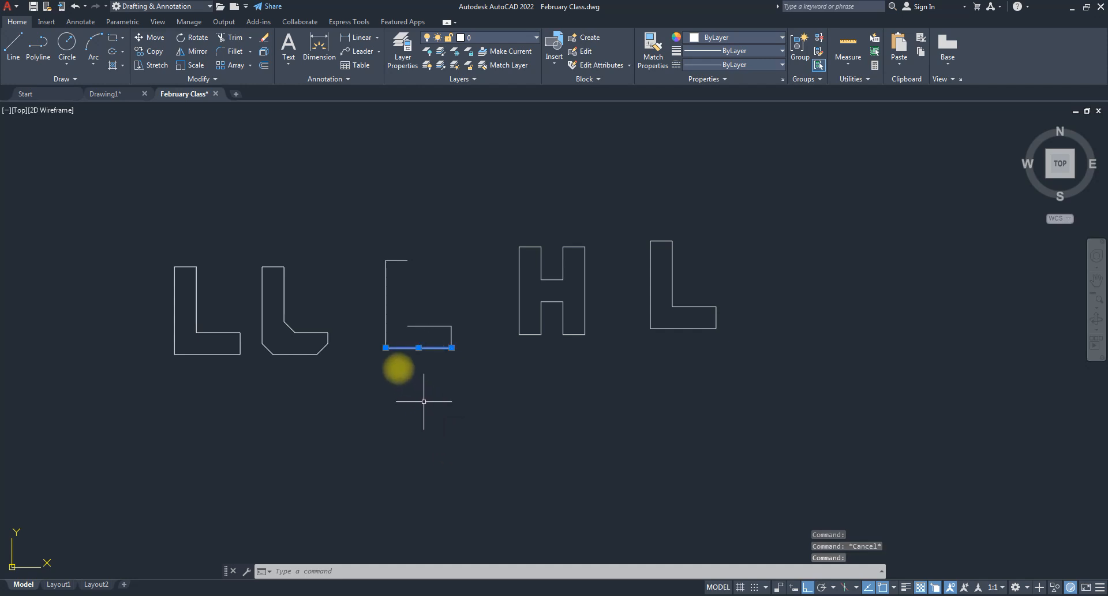
click(423, 345)
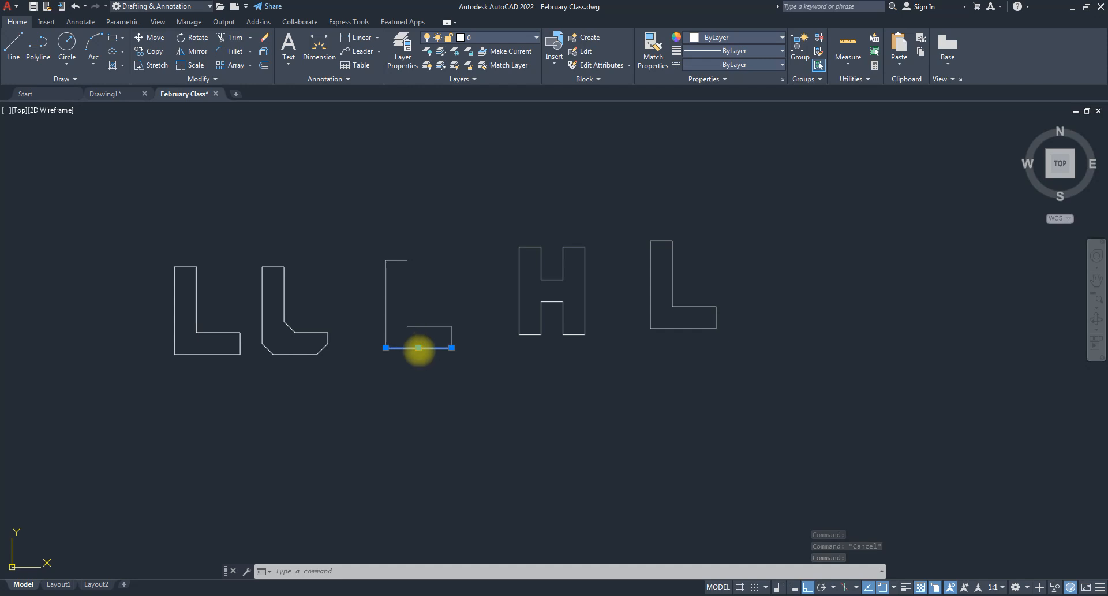
click(548, 469)
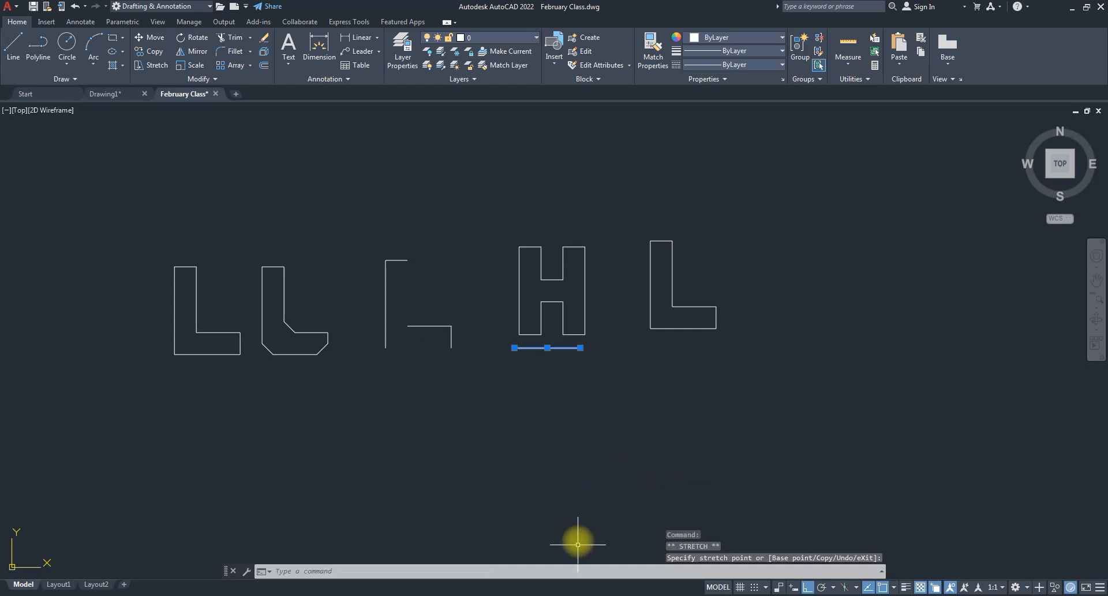
key(Delete)
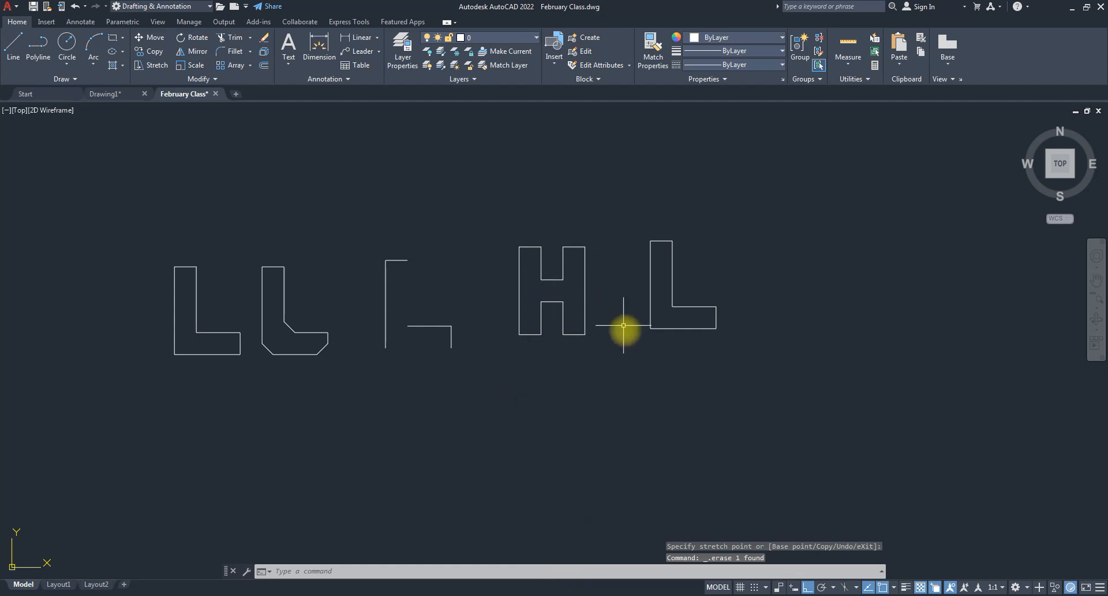
click(661, 327)
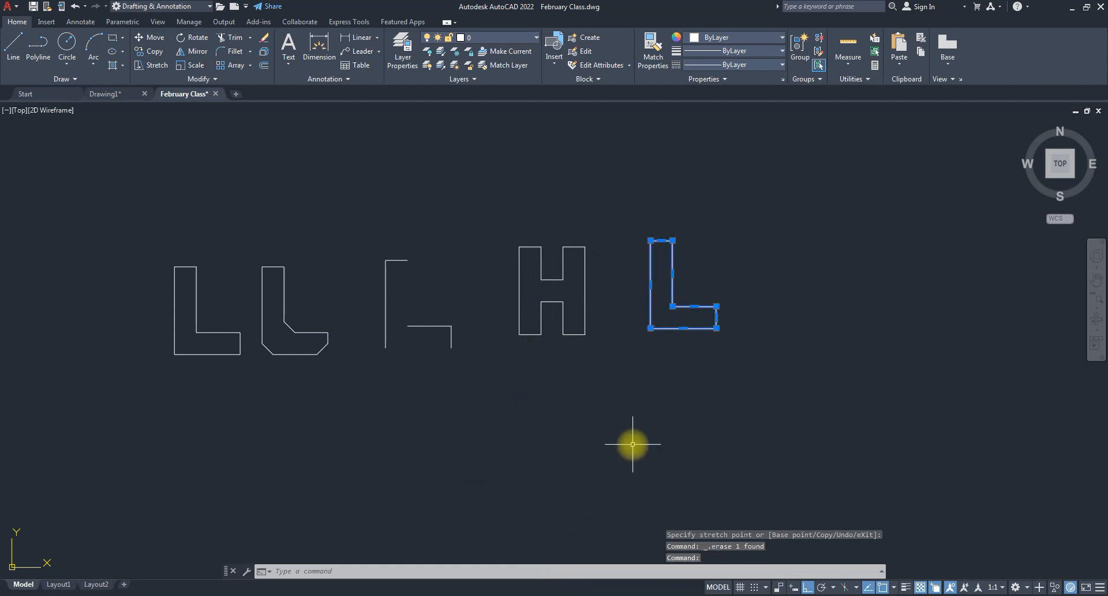
key(Delete)
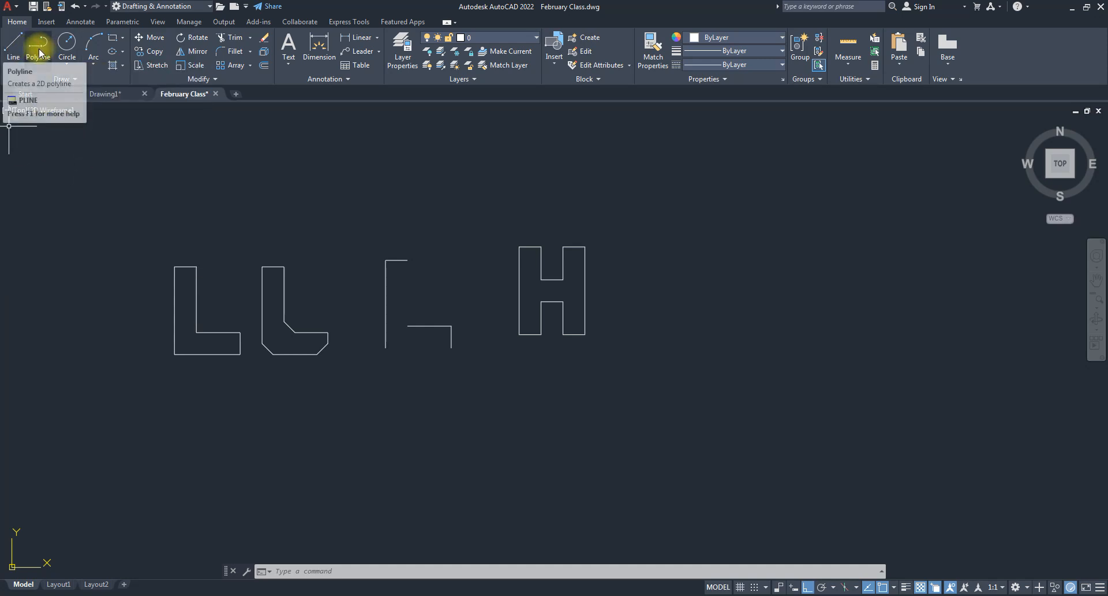
- Start a polyline below and to the right of the H with a horizontal segment running right
text(pl)
key(Return)
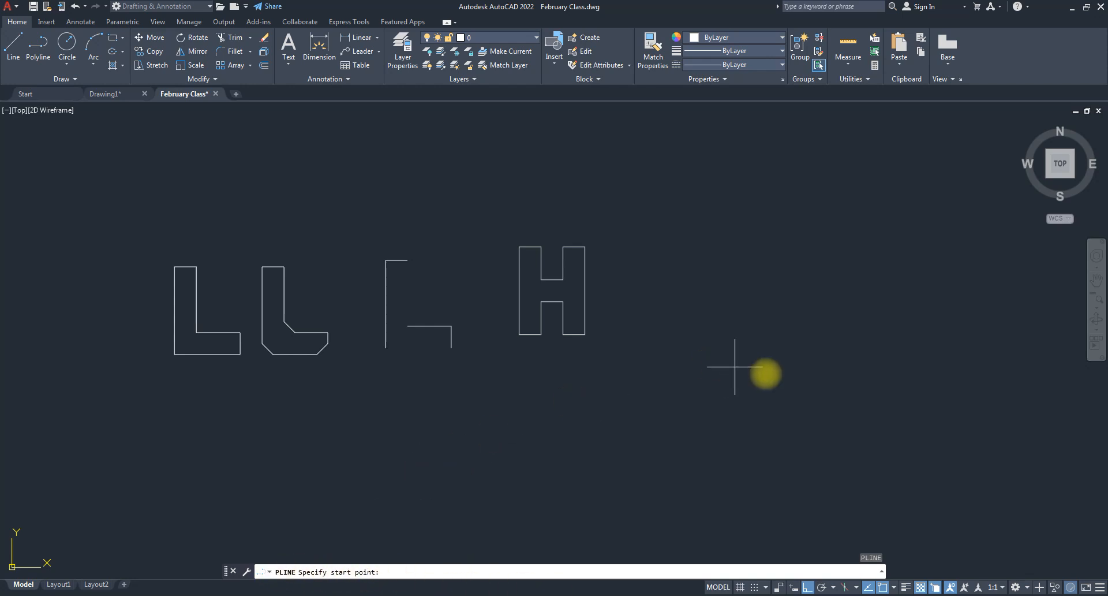
click(603, 446)
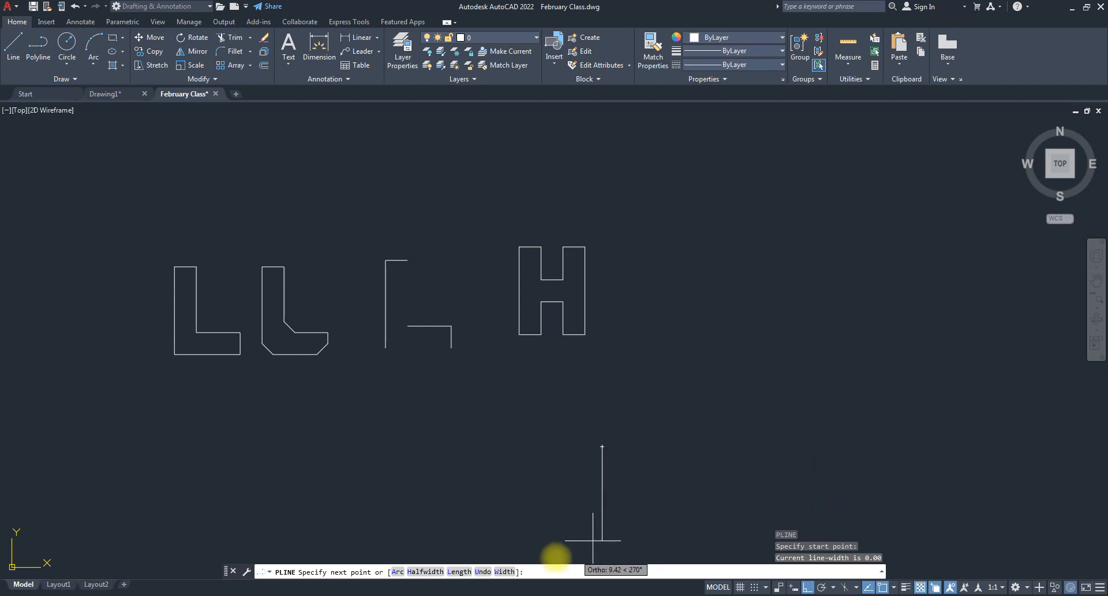
click(706, 445)
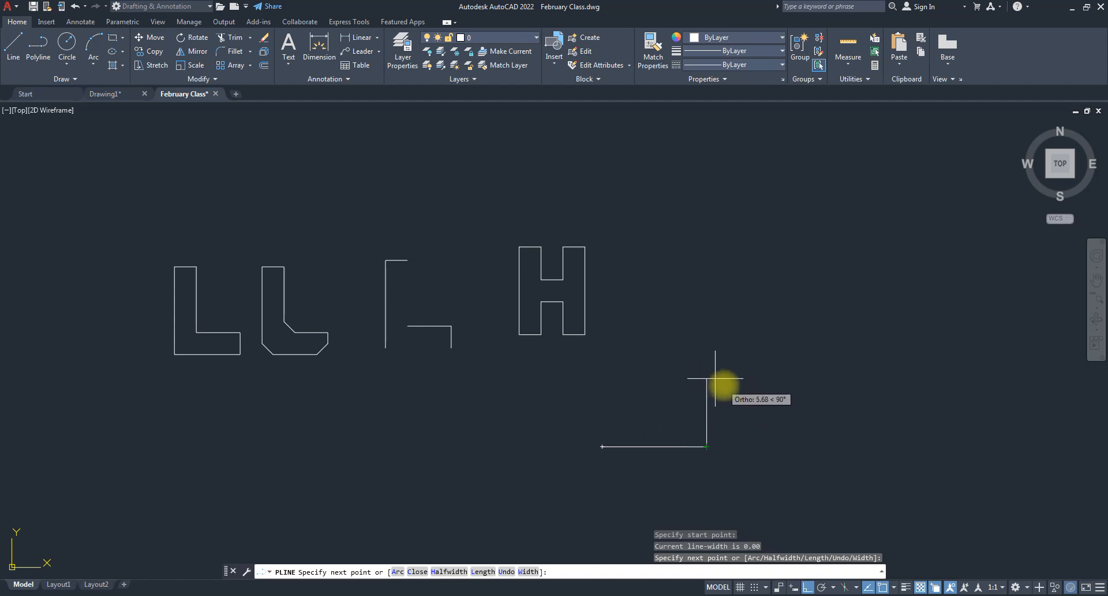
- Set the polyline's starting and ending half-width to 2 and add a vertical segment about 13 units upward
click(441, 573)
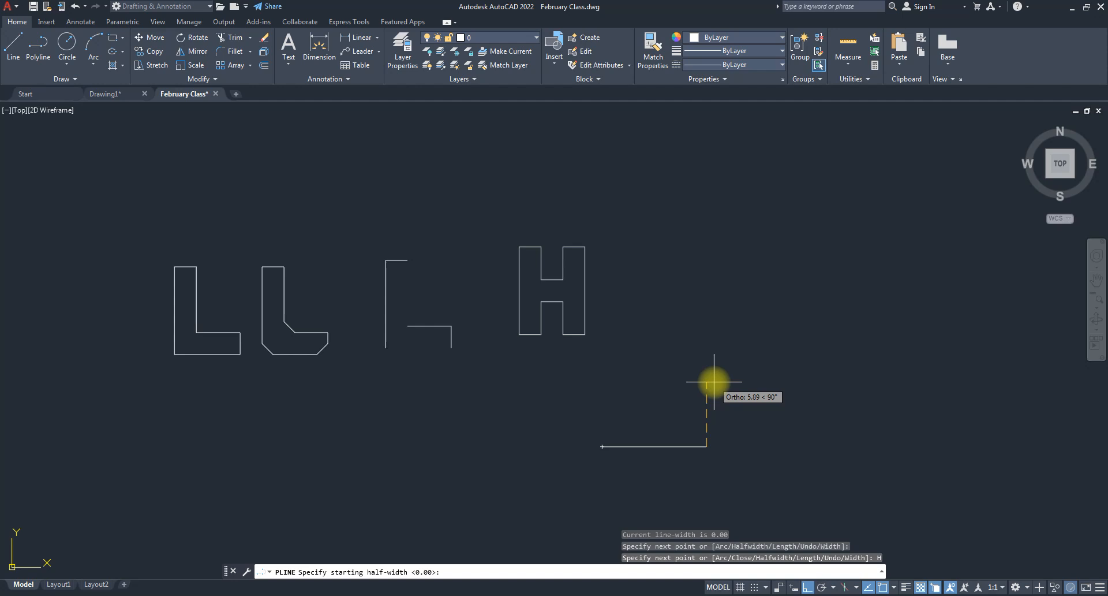
key(Return)
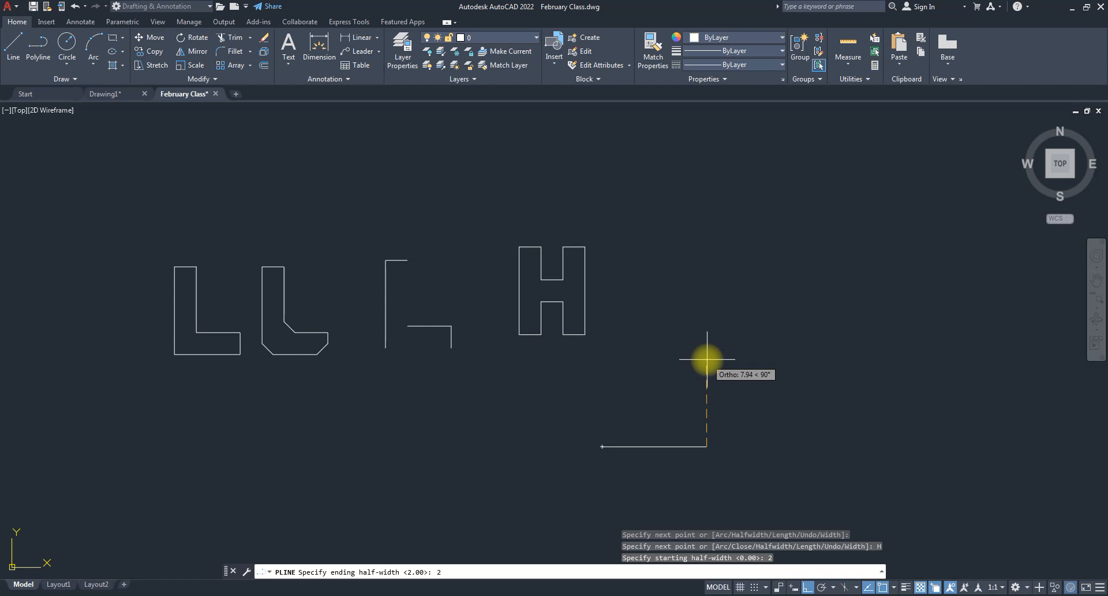
key(Return)
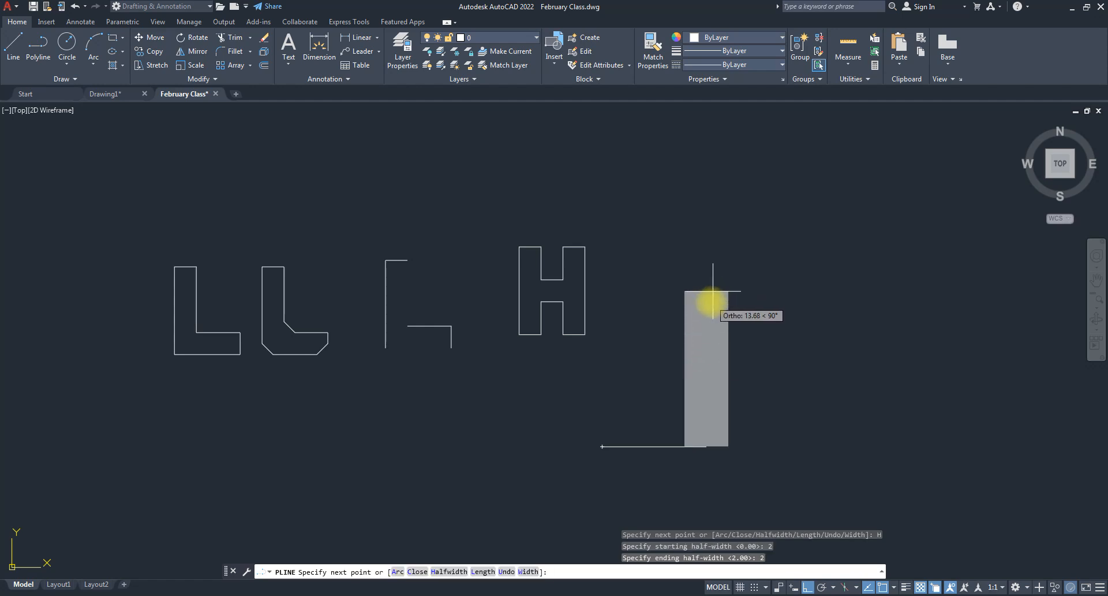
click(710, 301)
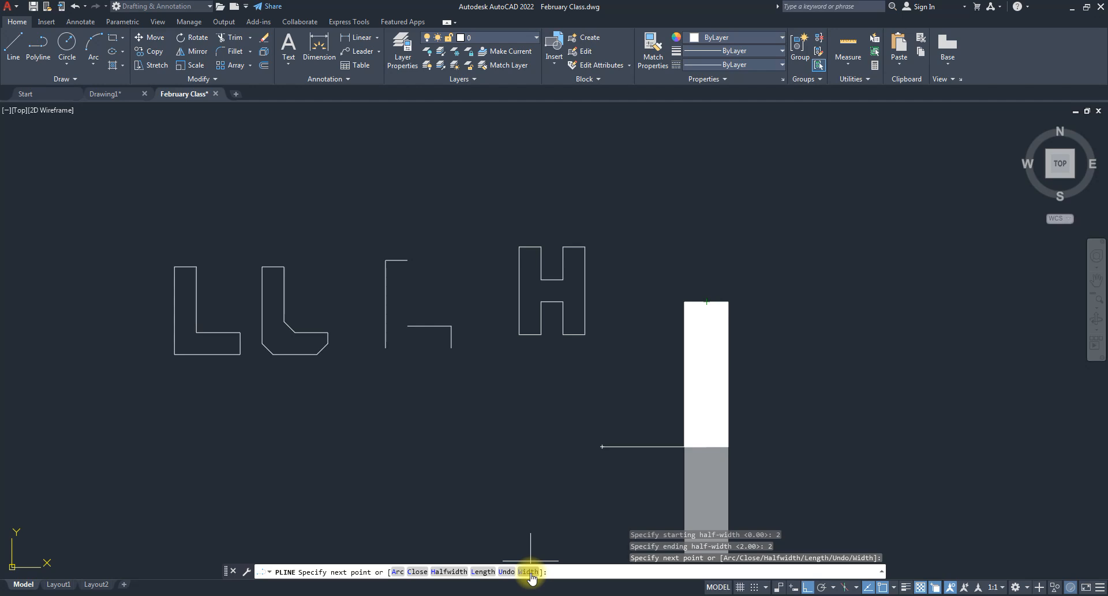
- Add a tapered segment about 17 units to the right, with starting width 6 and ending width 0
key(Return)
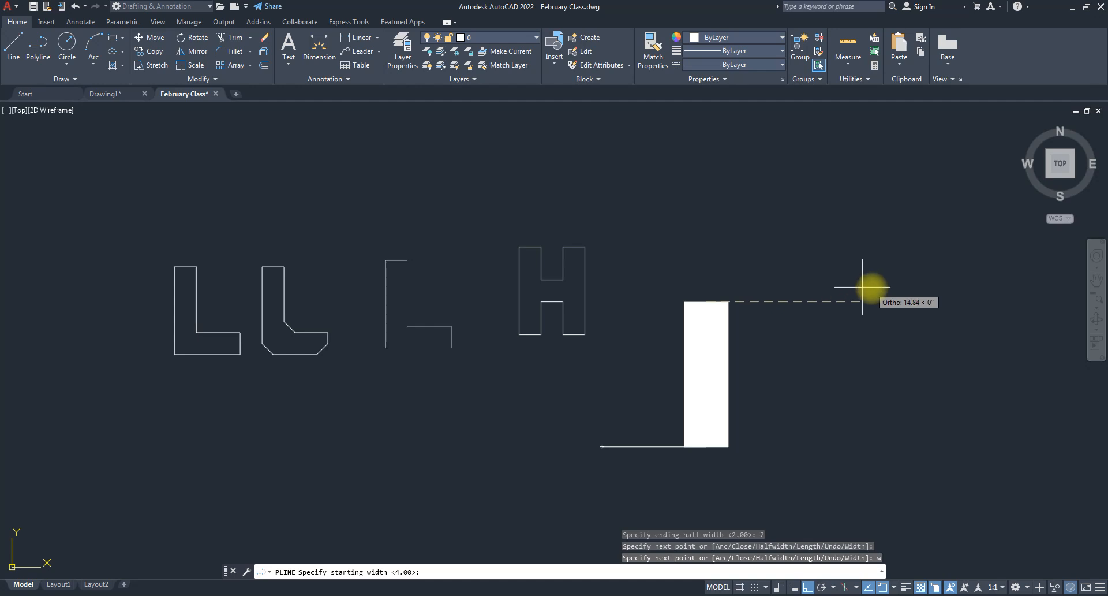
text(6)
key(Return)
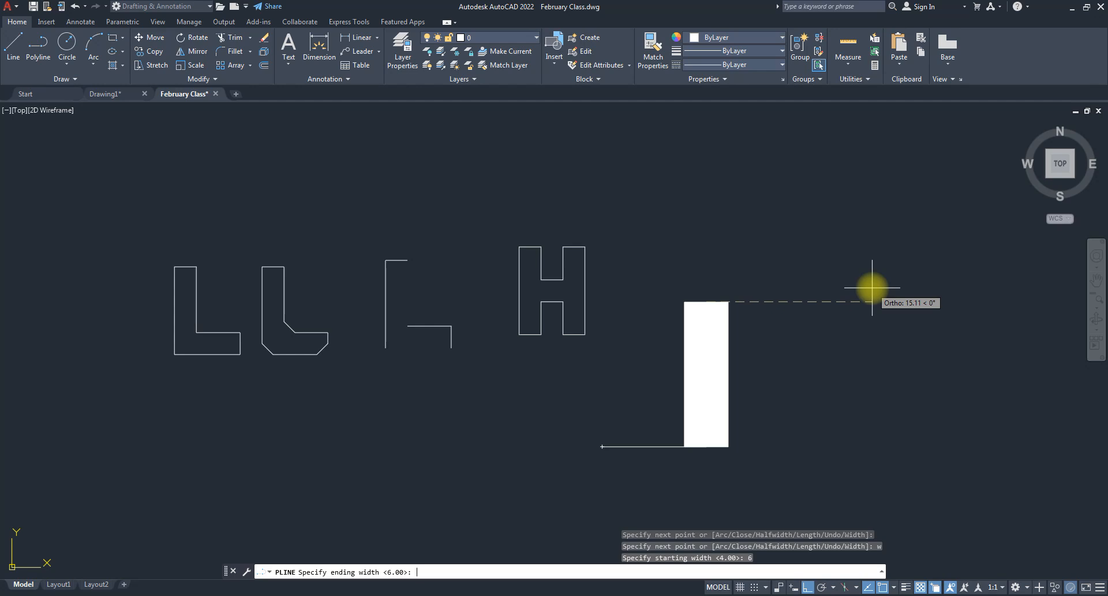
key(Return)
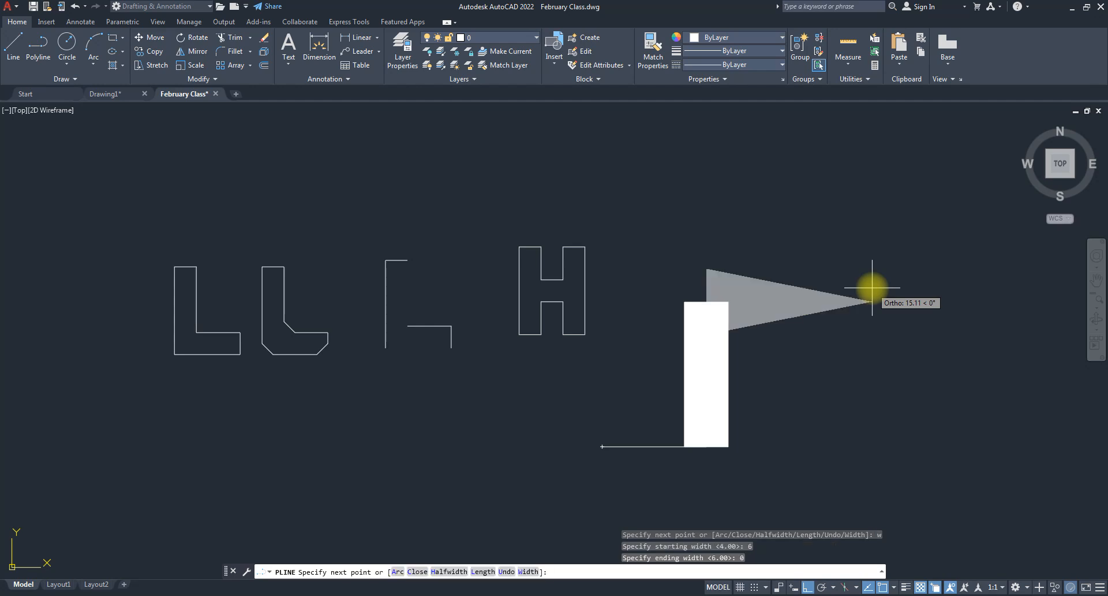
click(892, 295)
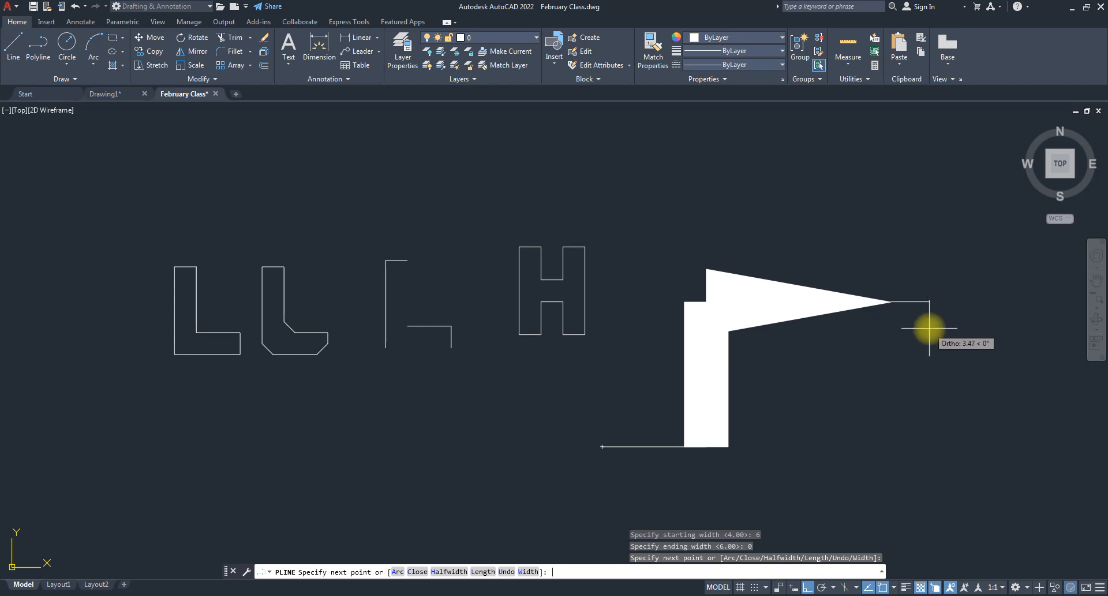
- Try another taper for the polyline with an ending width of 0, and undo the last tapered segment
key(Return)
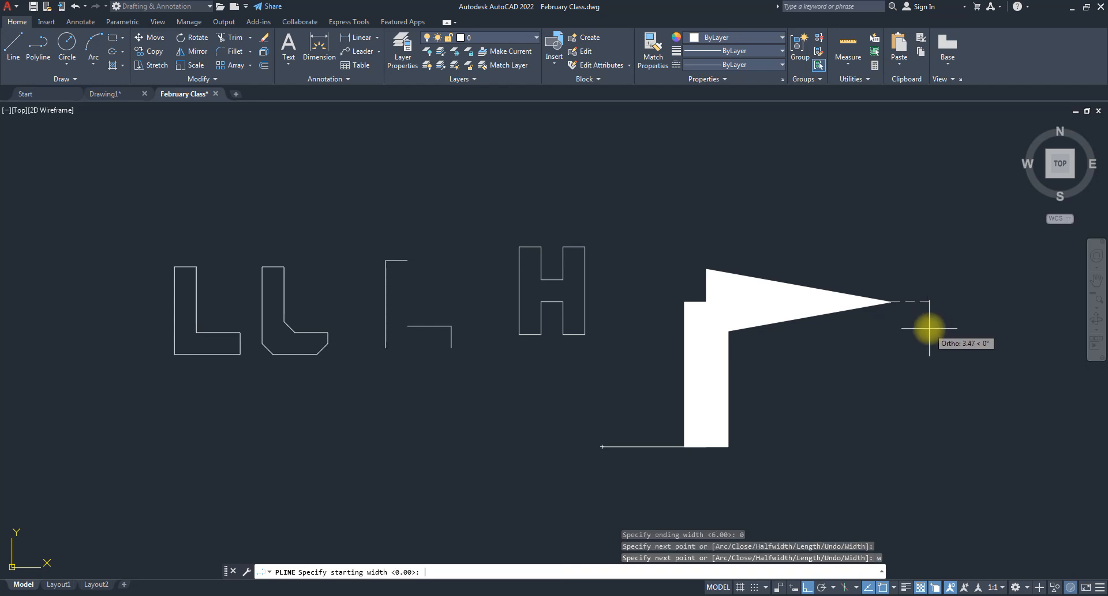
click(889, 384)
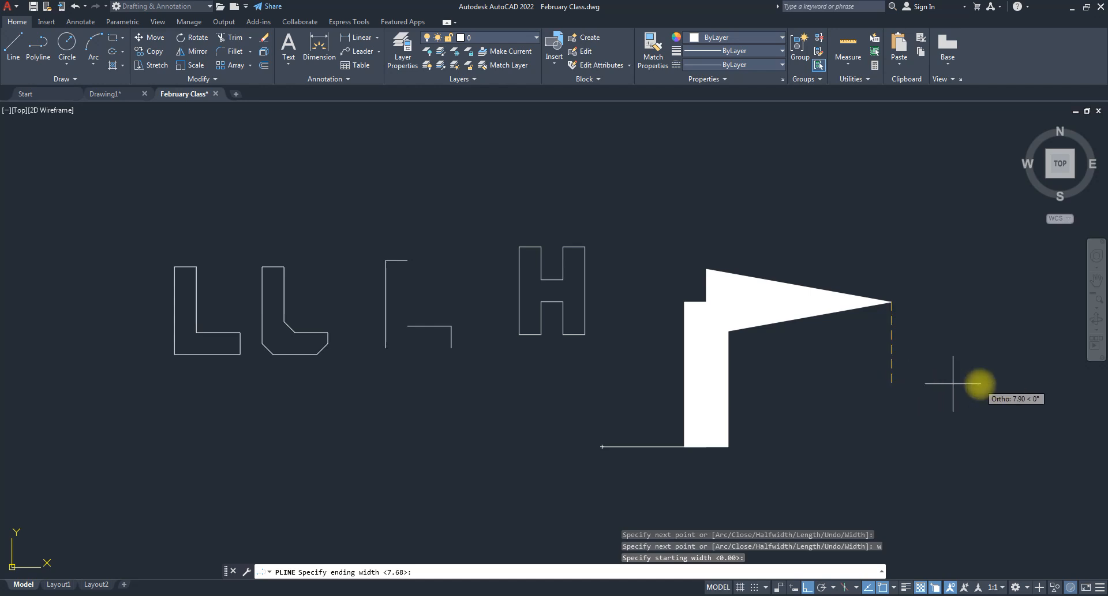
text(0)
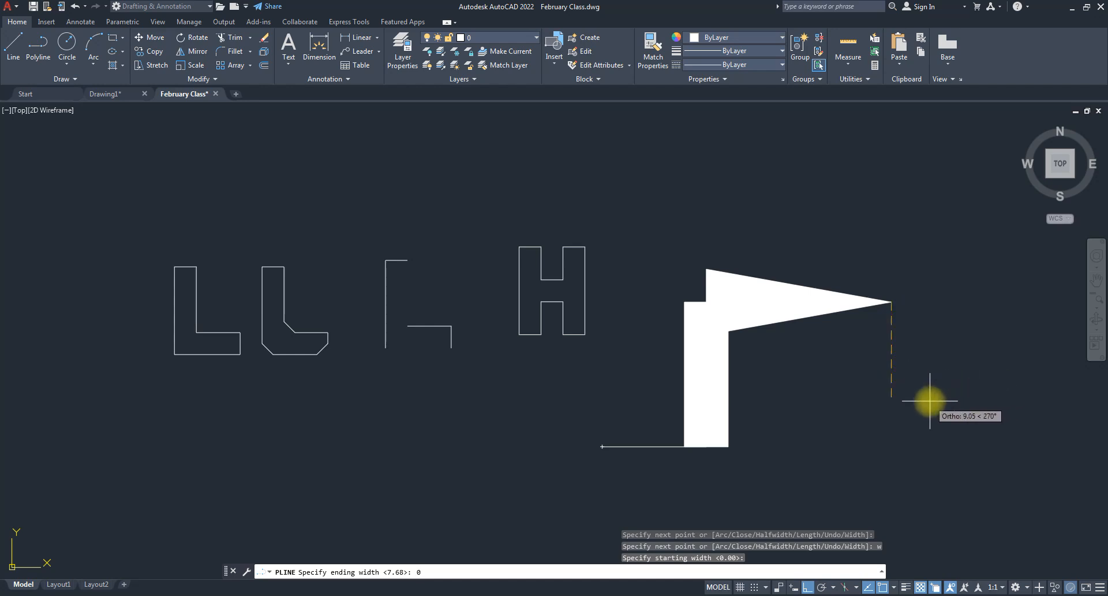
key(Return)
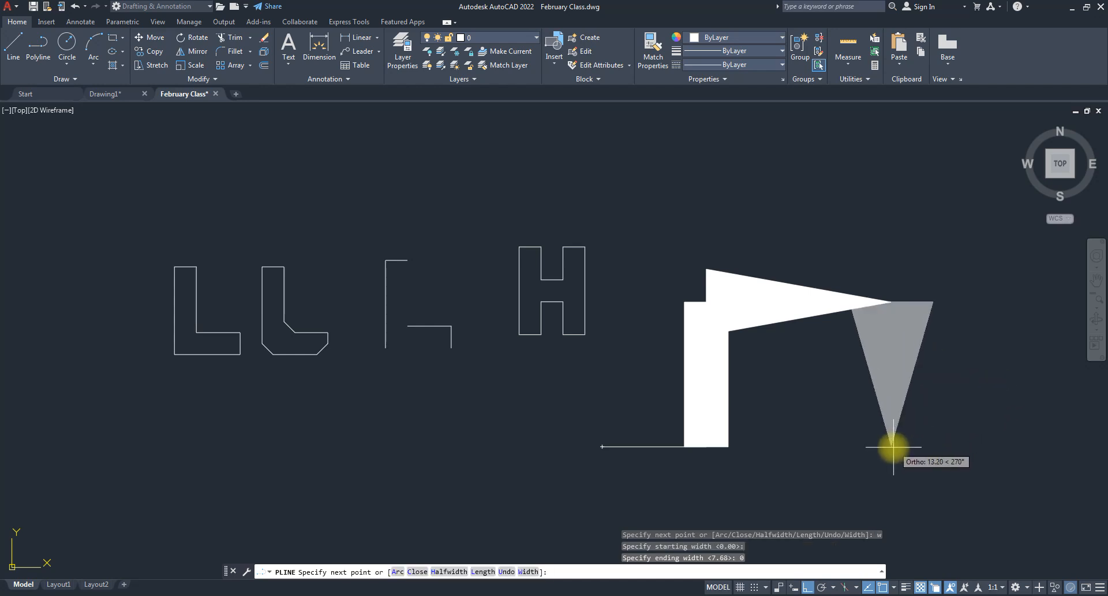
text(u)
key(Return)
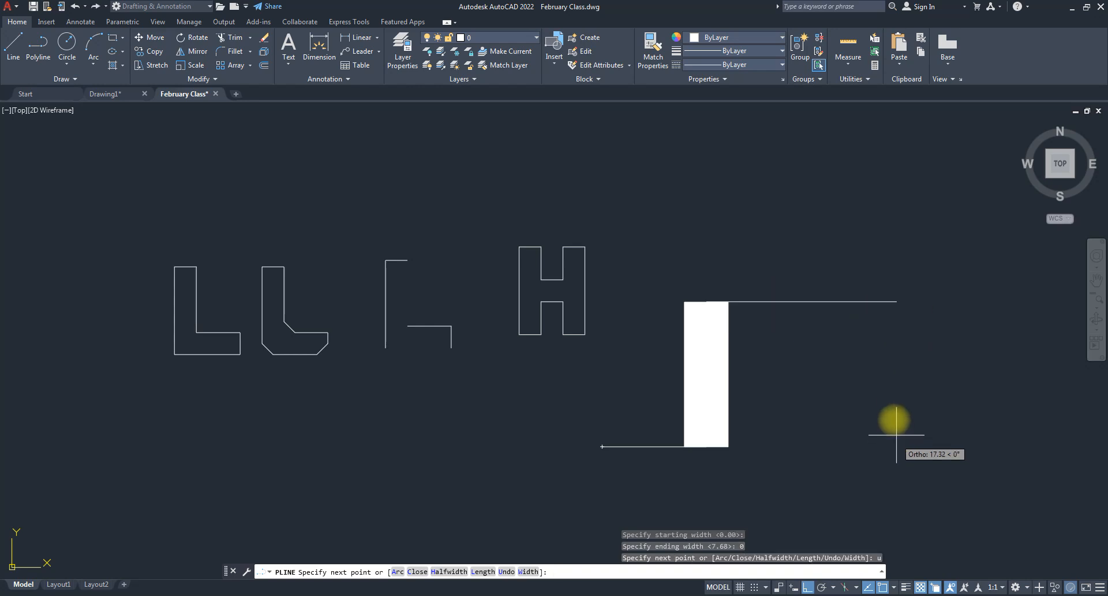
- Add a segment about 15 units right, set starting and ending widths to 0, and add a segment about 10 units down
click(873, 307)
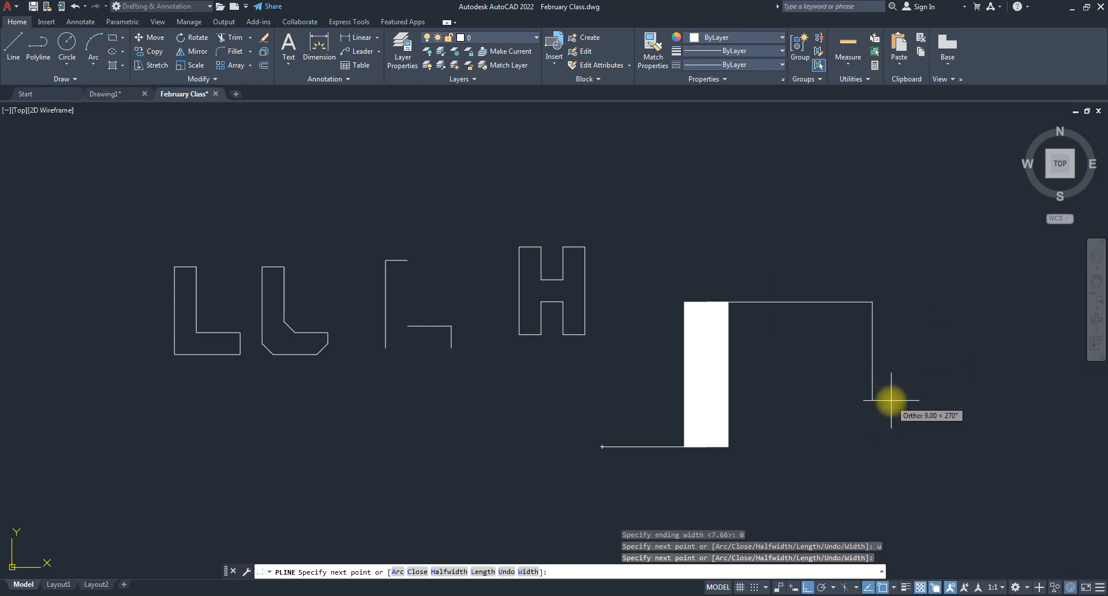
text(w)
key(Return)
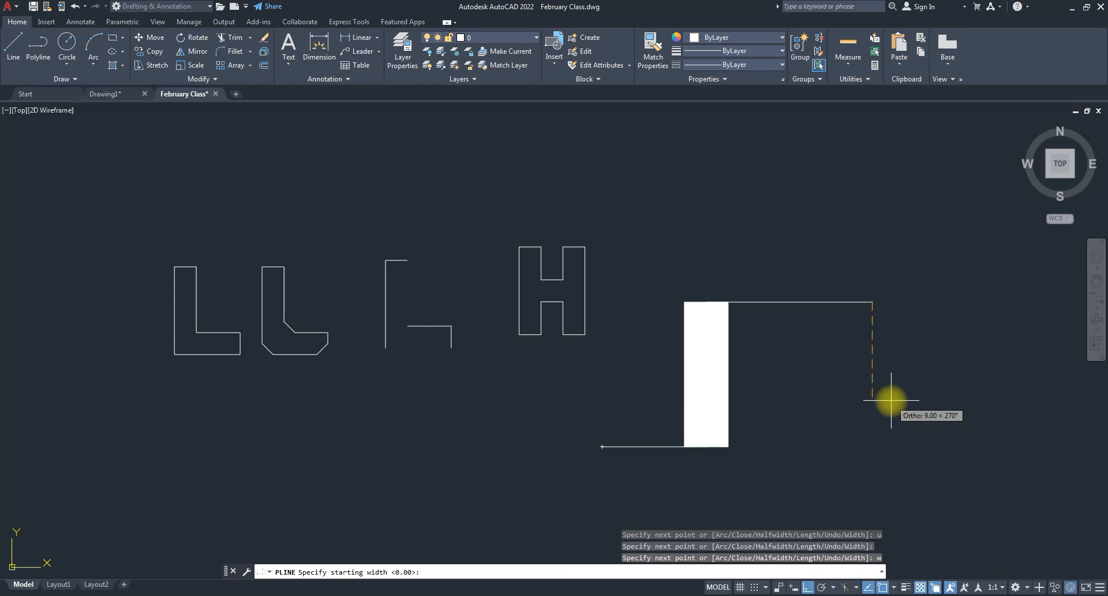
text(0)
key(Return)
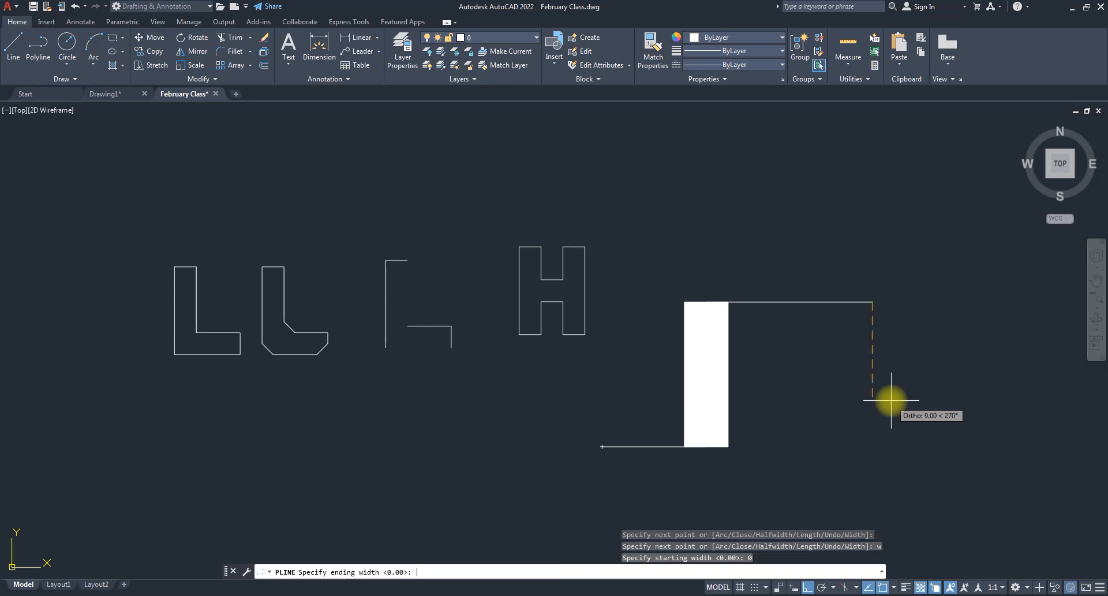
text(0)
key(Return)
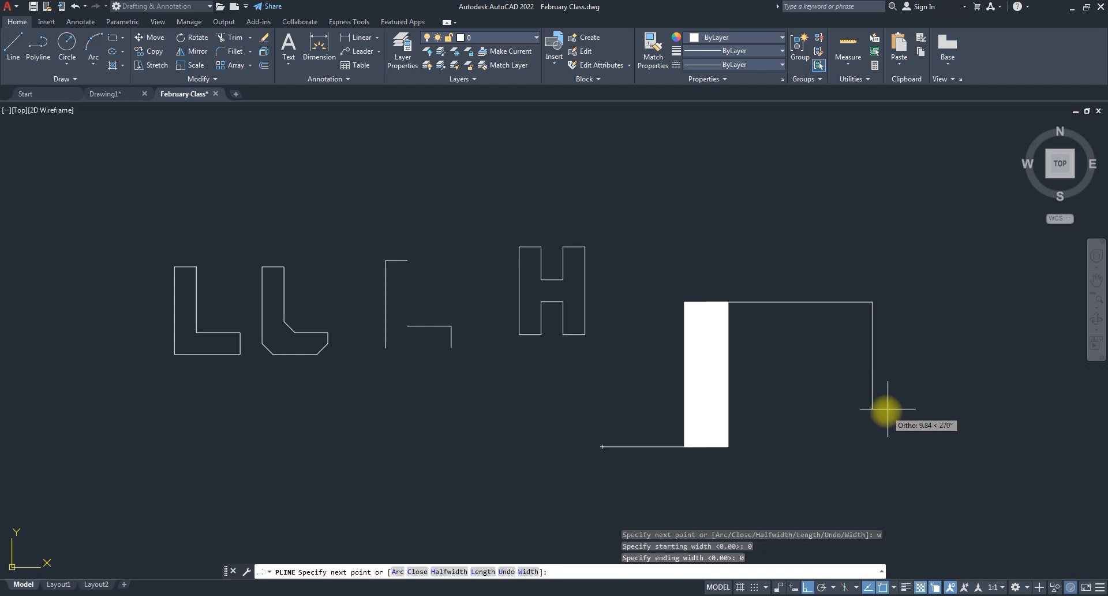
click(892, 411)
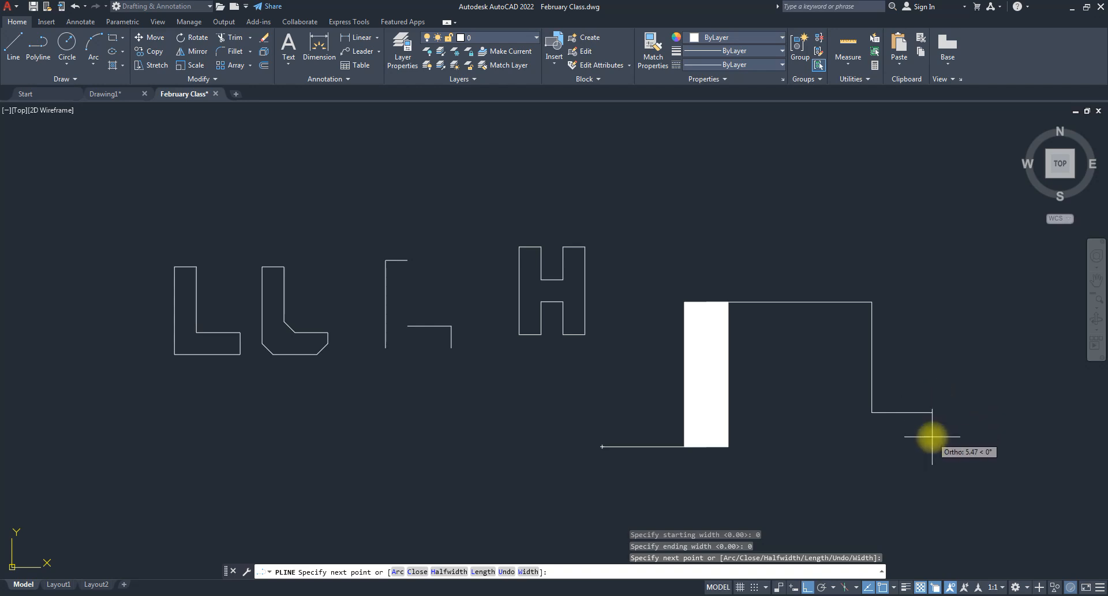
- Switch the polyline to the Arc option and, with ortho off, add a large arc from the lower end of the right vertical segment
key(Return)
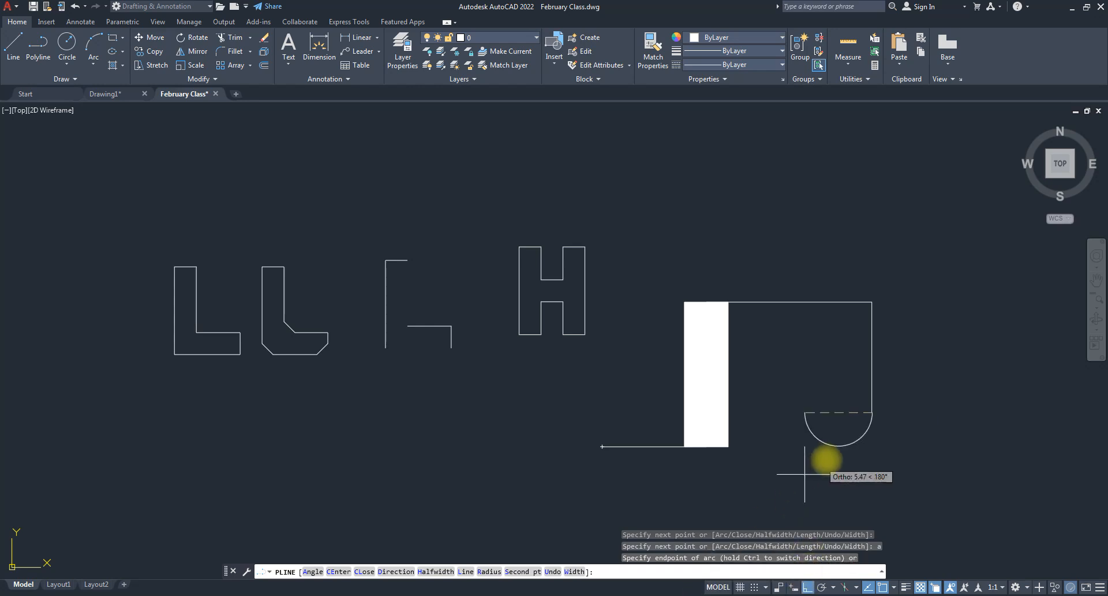
click(793, 588)
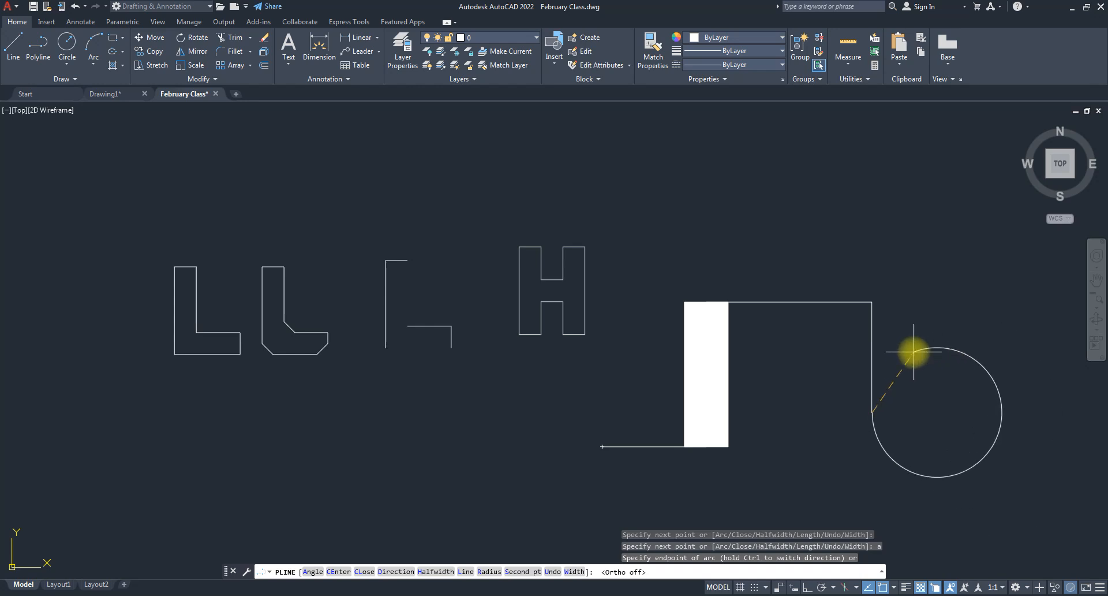
click(914, 351)
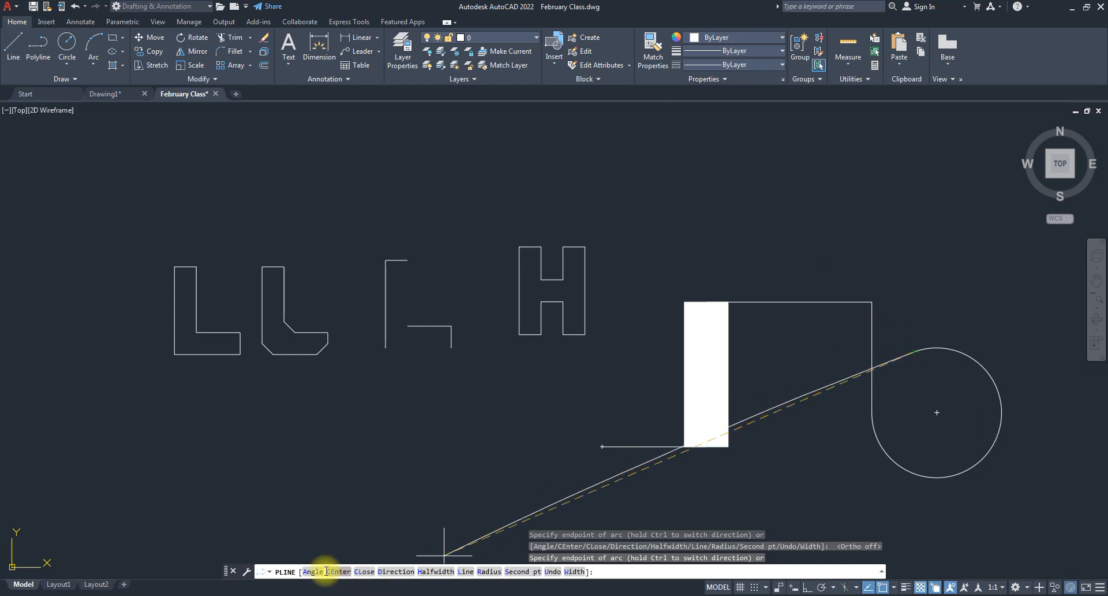
- Return to line segments with ortho on, add one about 4.8 units up, and finish the polyline at the nearby upper corner
click(465, 572)
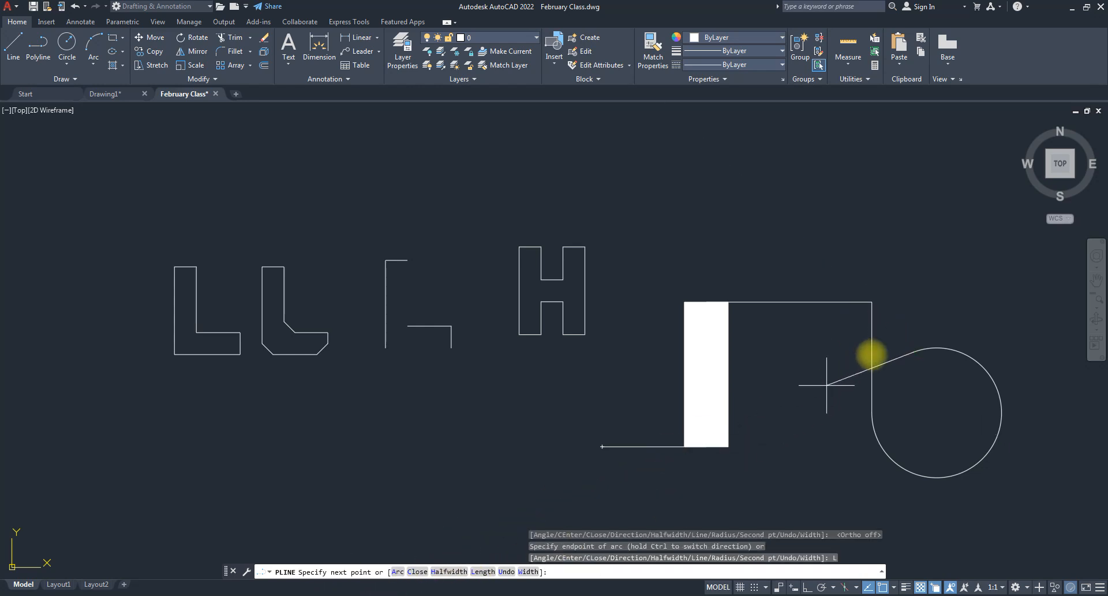
click(807, 587)
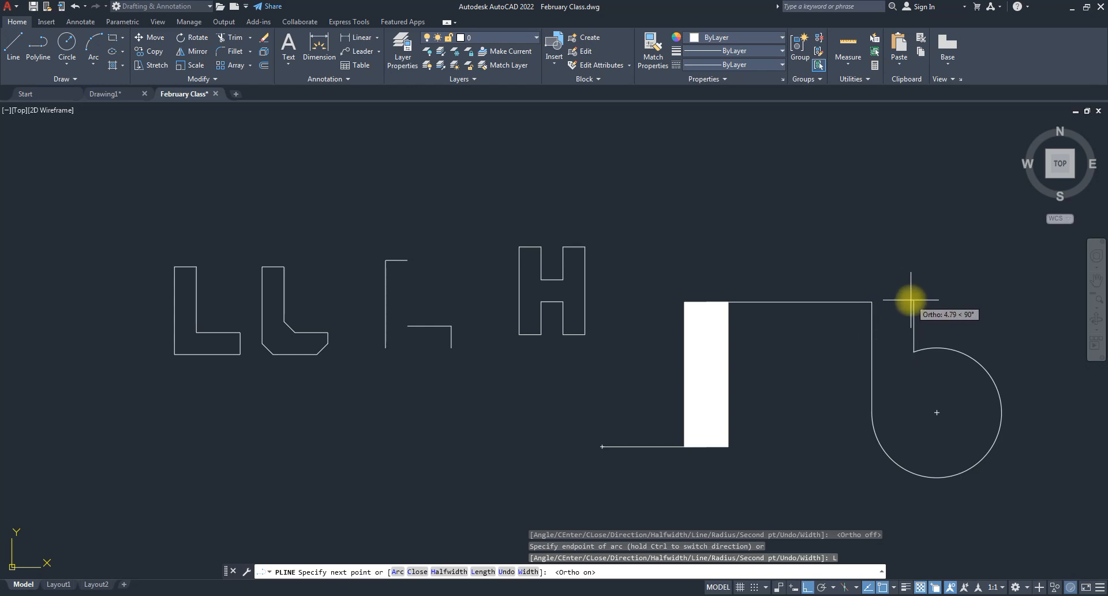
click(914, 300)
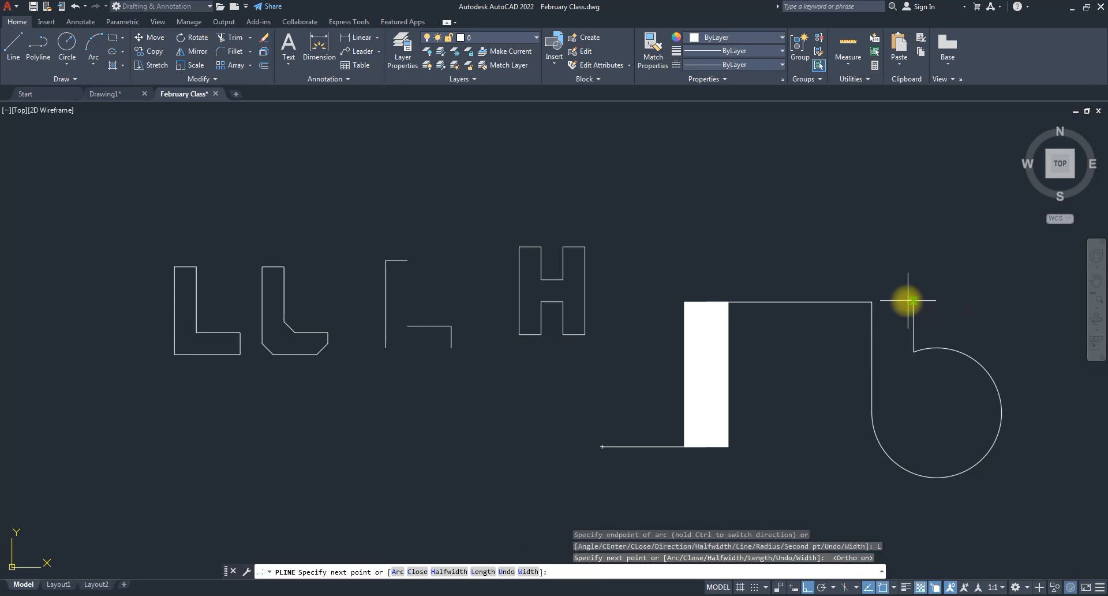
click(872, 301)
key(Return)
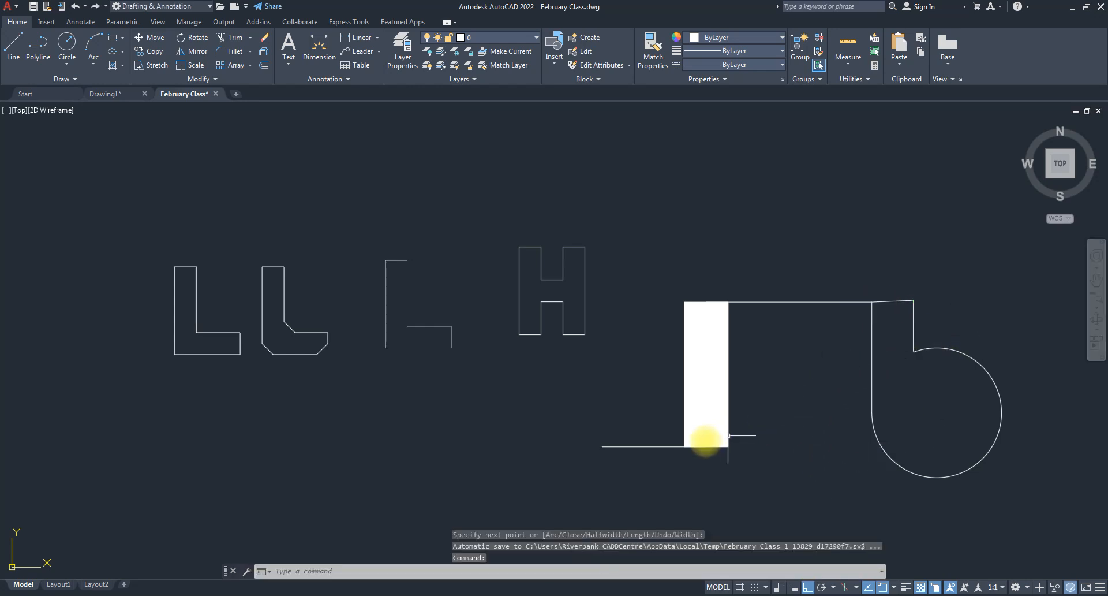
- Select the finished polyline to examine it as one object, then window-select all the shapes and clear the selection
click(661, 447)
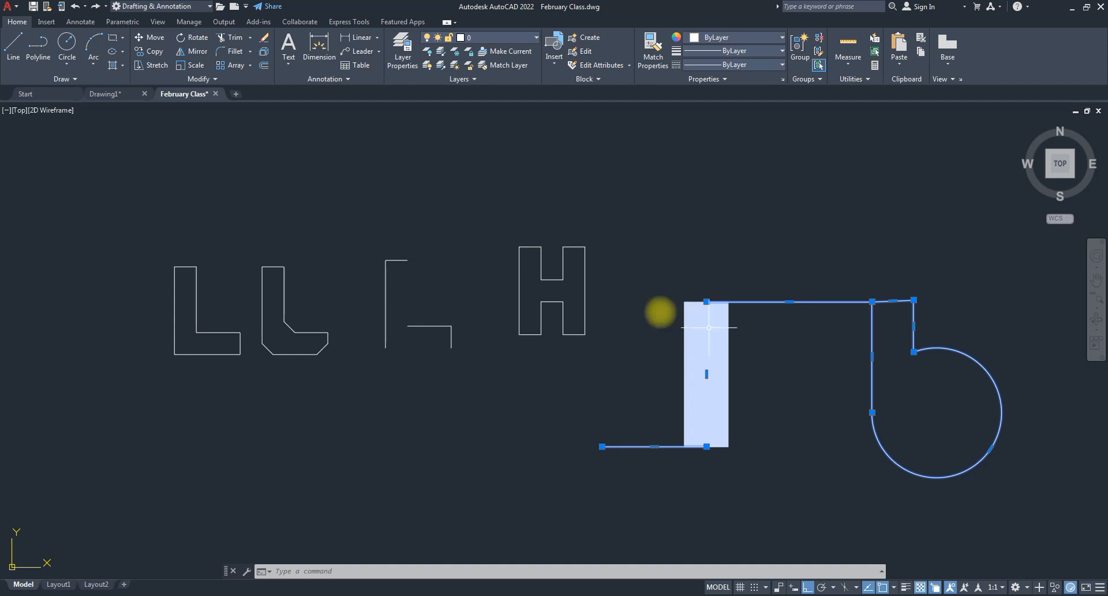
scroll(624, 309, down, 4)
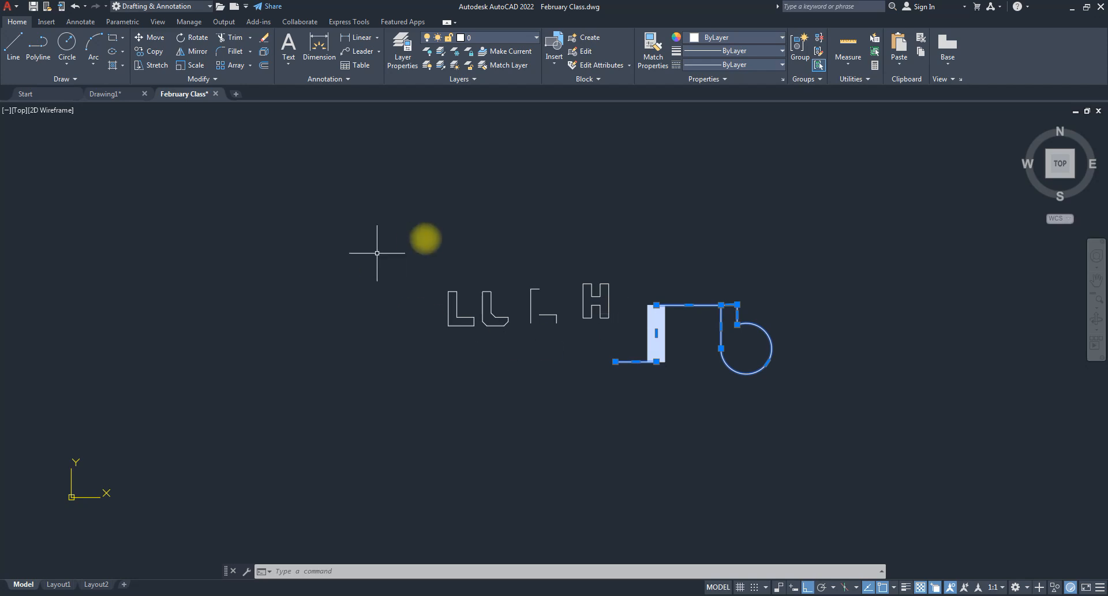
scroll(408, 264, down, 2)
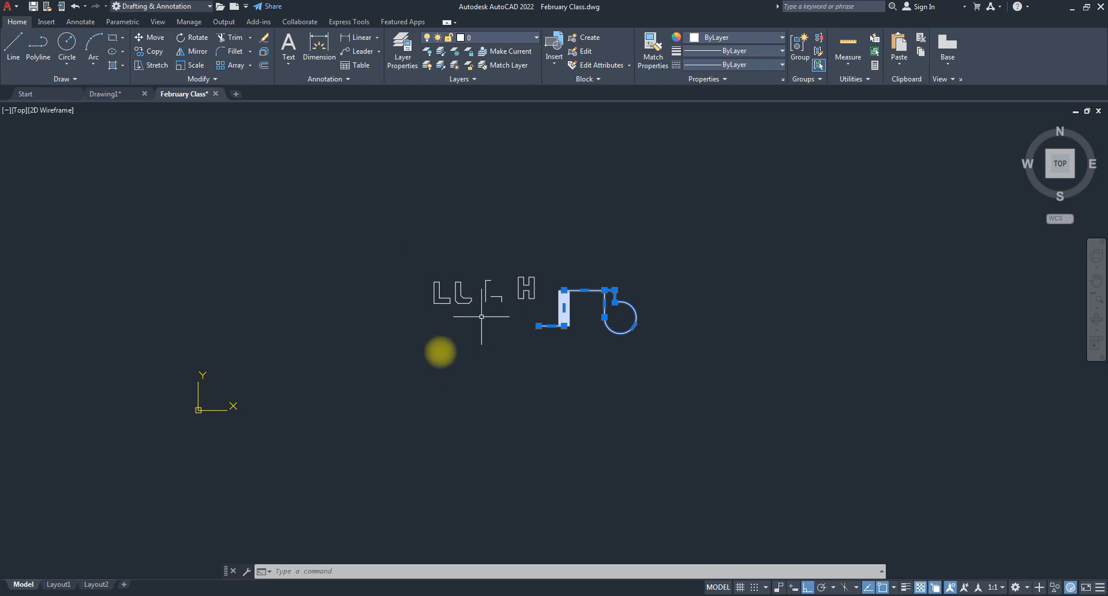
key(Escape)
key(Escape)
key(Escape)
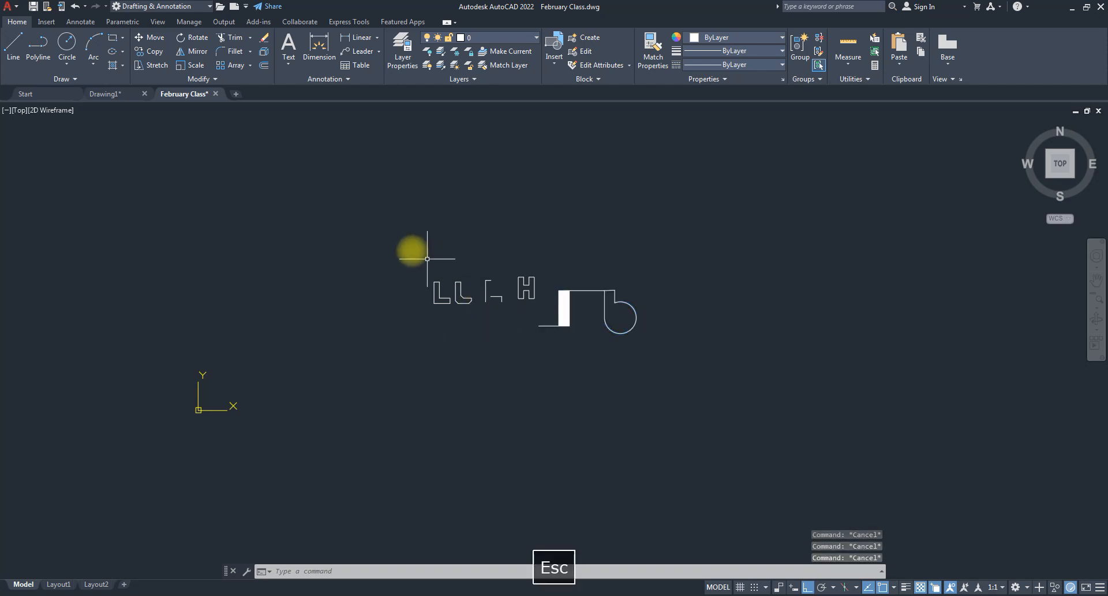
click(397, 247)
click(722, 389)
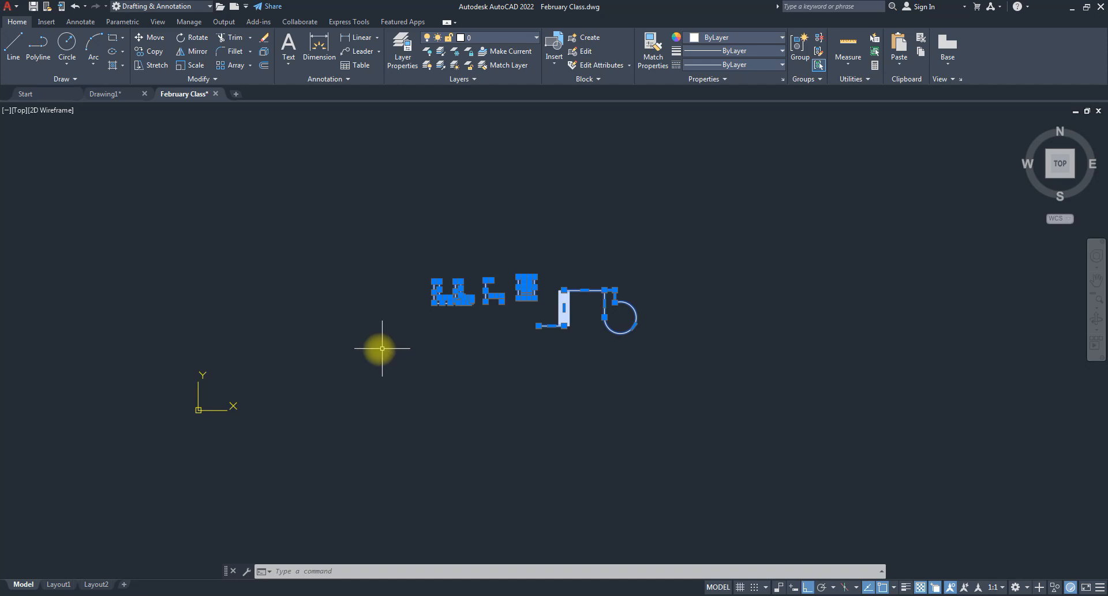
key(Escape)
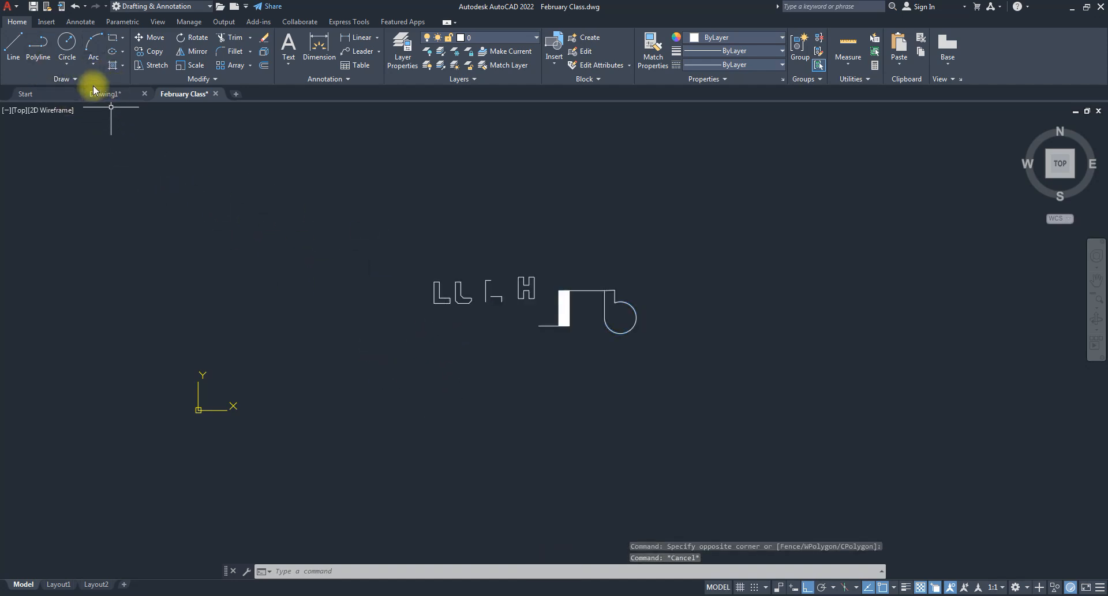
- Draw a circle of radius 3 centred on the polyline arc's centre using the Center, Radius method
click(65, 68)
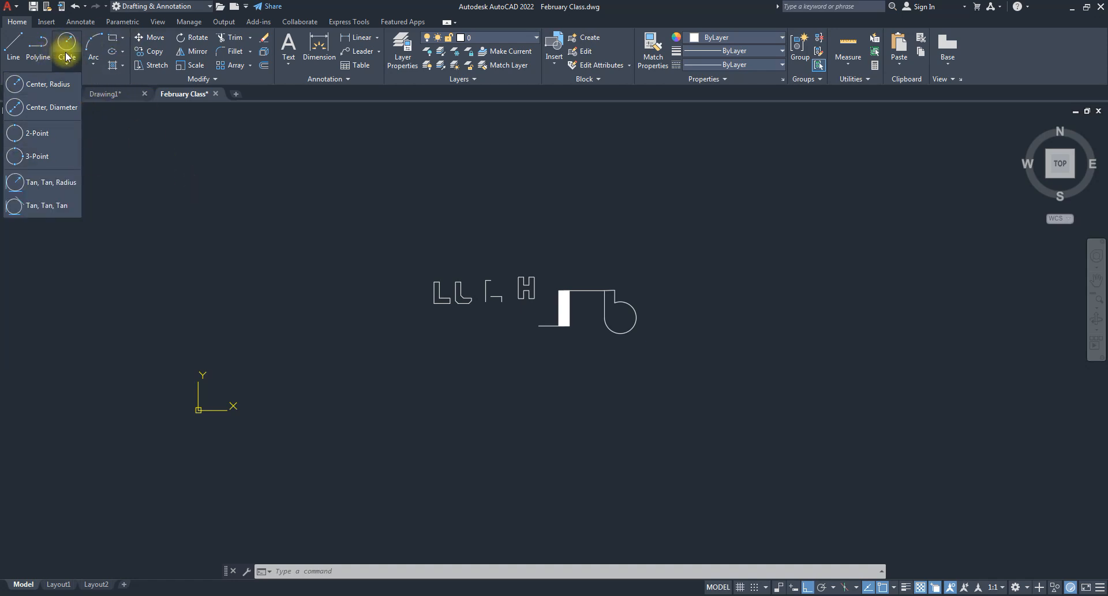
click(44, 84)
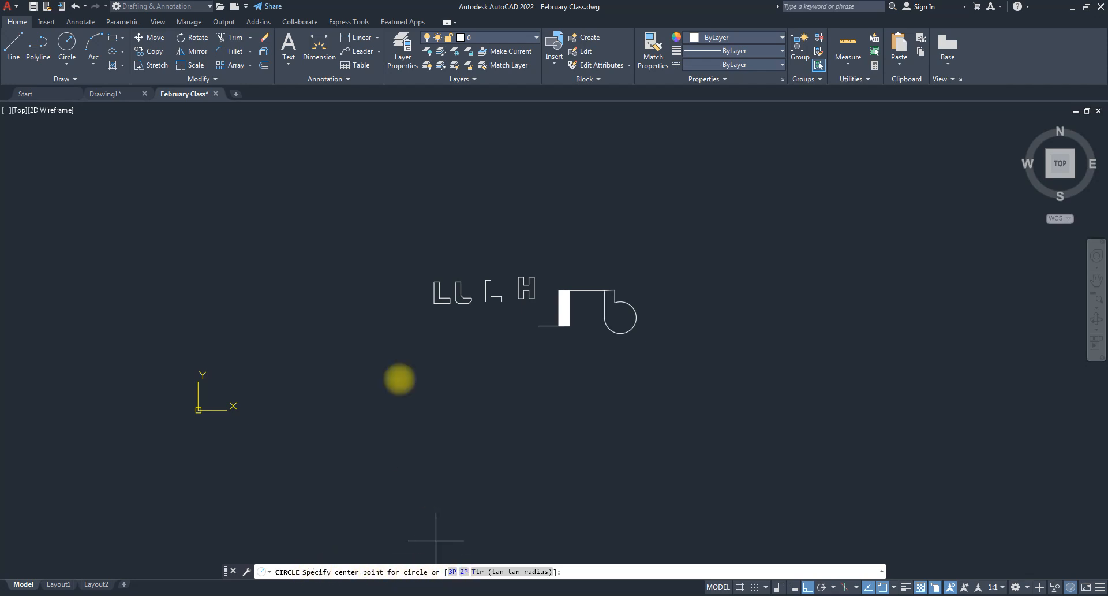
scroll(629, 327, up, 5)
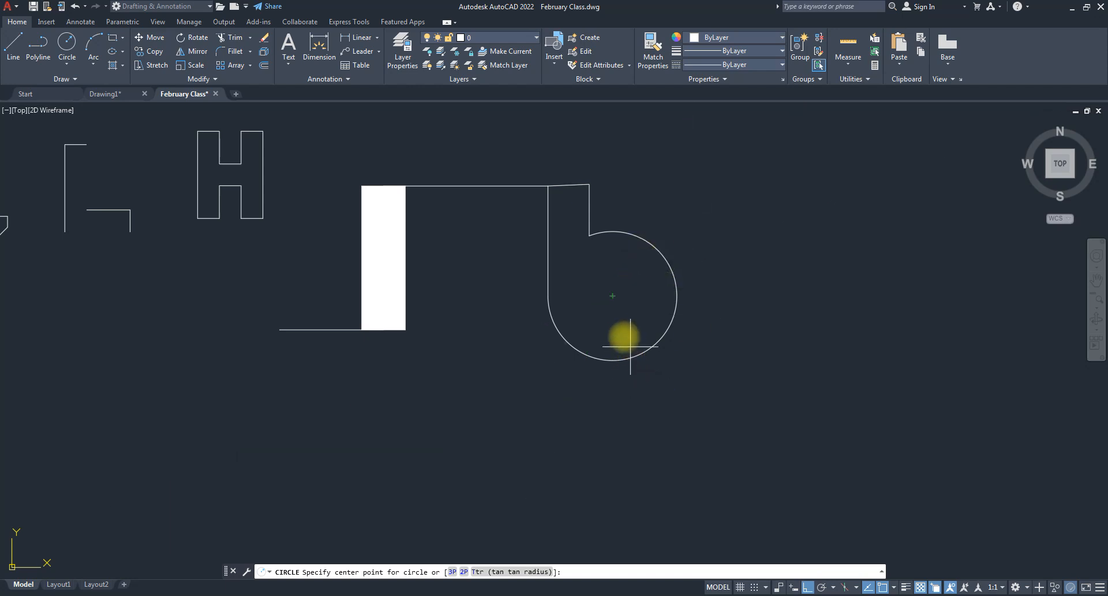
click(612, 296)
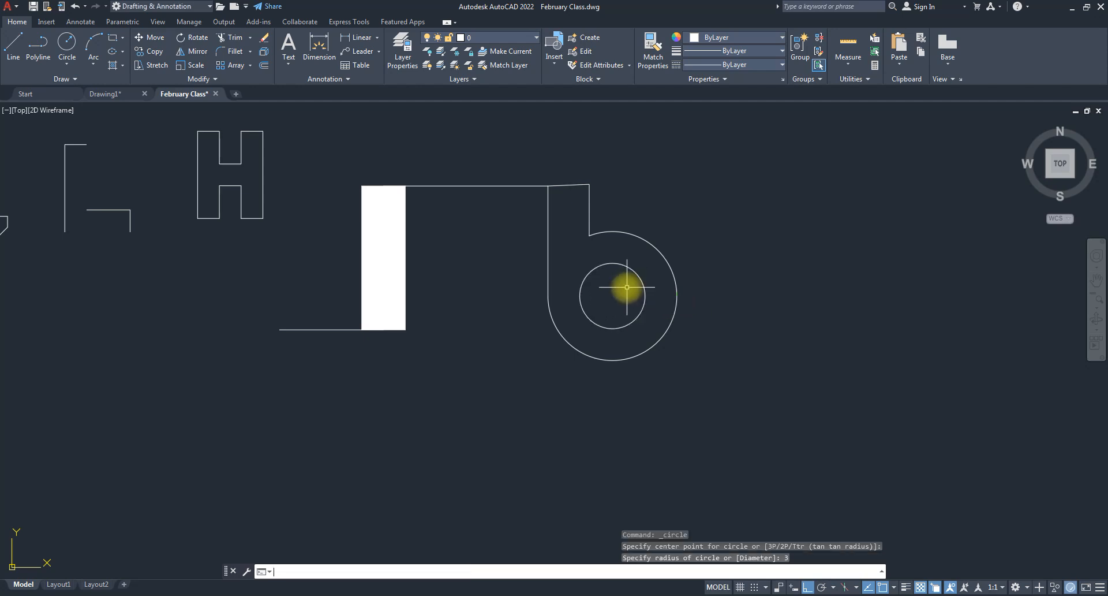
key(Return)
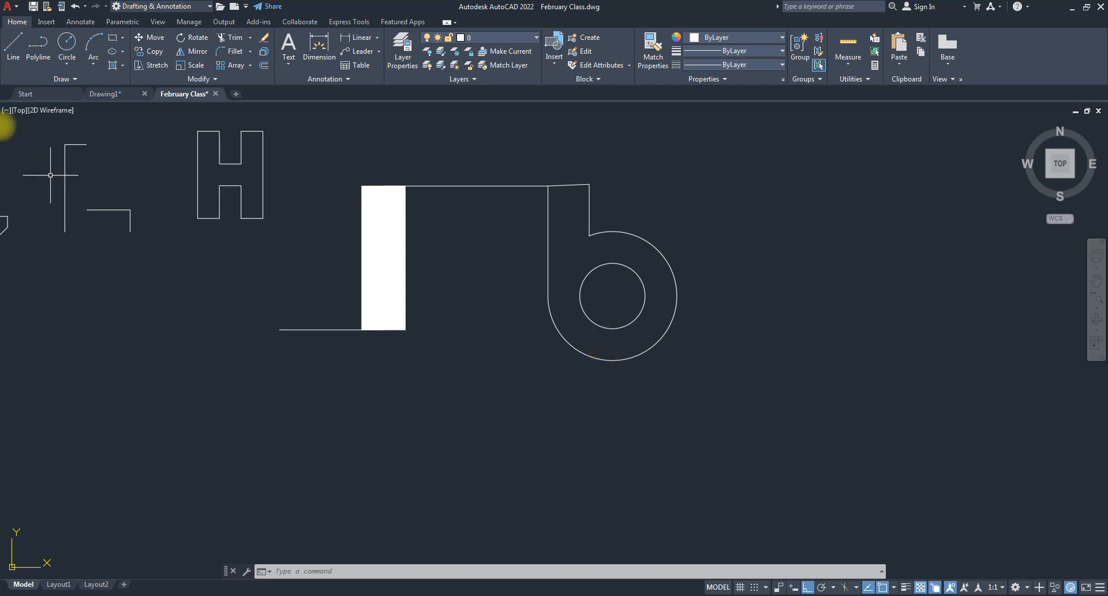
- Draw a circle of diameter 10 in the empty area right of the polyline using the Center, Diameter method
click(66, 65)
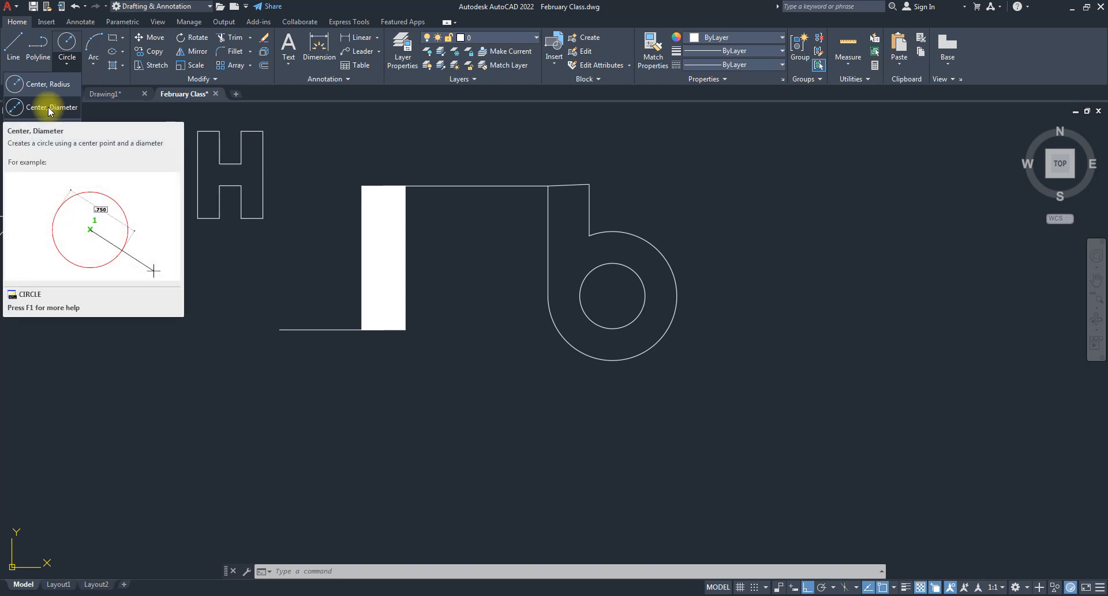
click(49, 109)
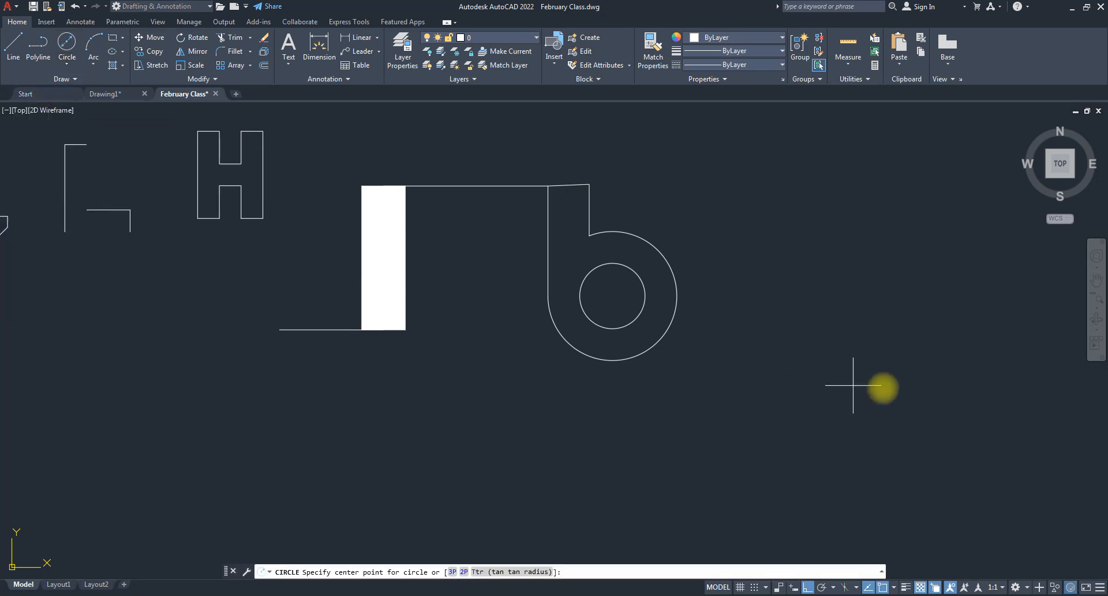
click(848, 384)
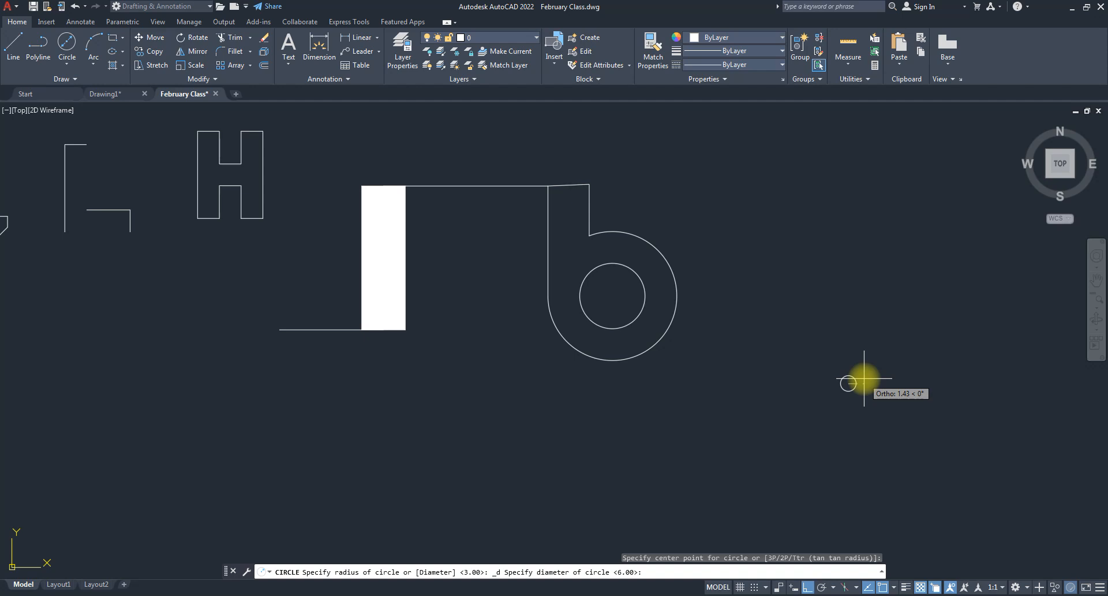
key(Return)
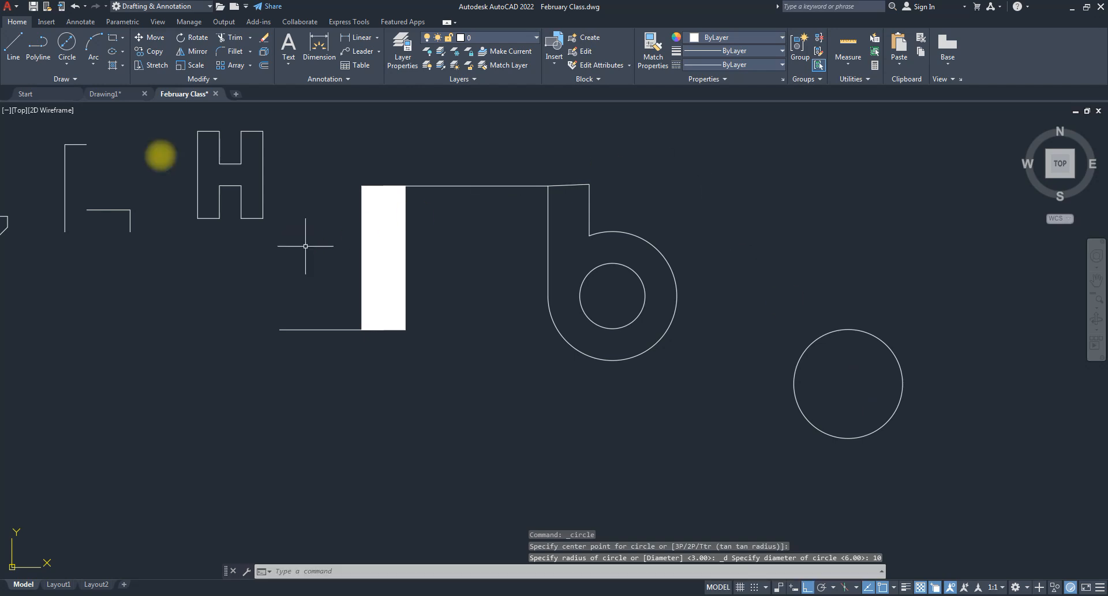
- Draw a two-point circle between the two bottom corners of the H outline's left leg
click(67, 68)
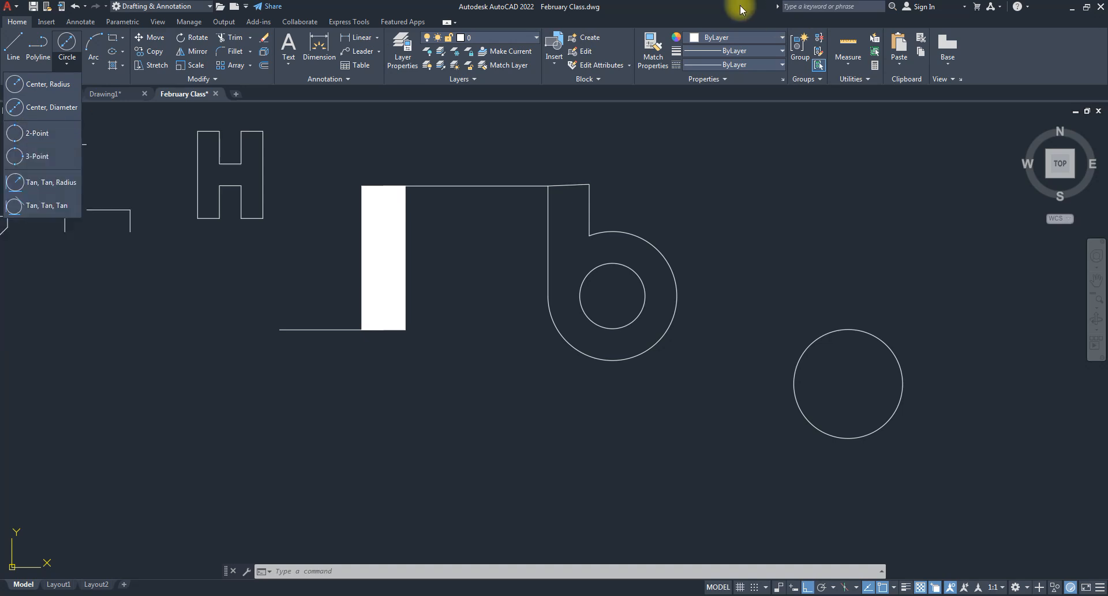
scroll(552, 285, down, 4)
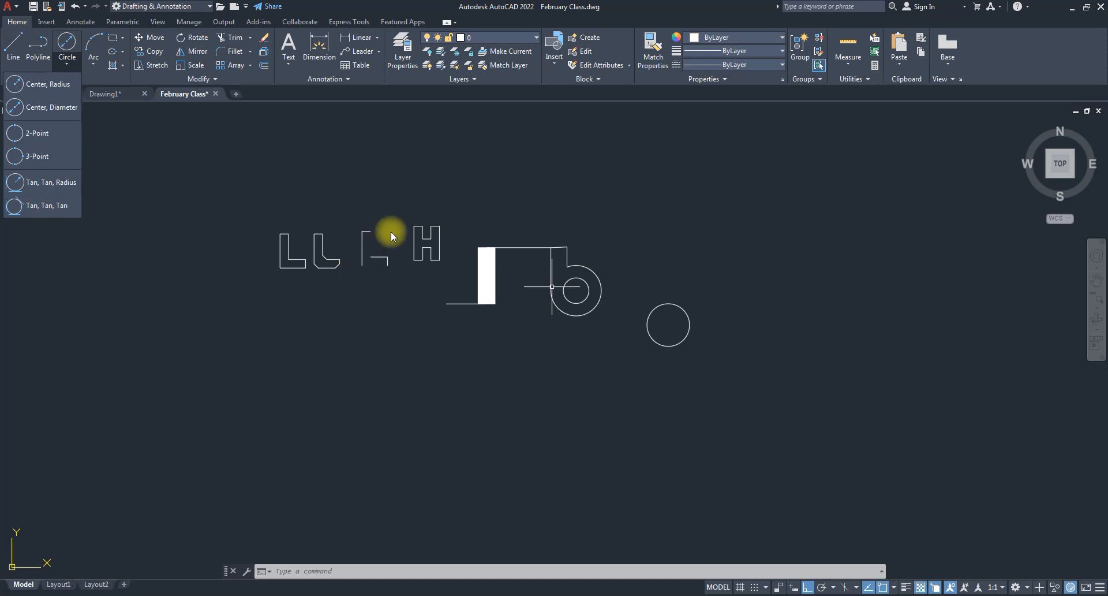
scroll(404, 246, up, 8)
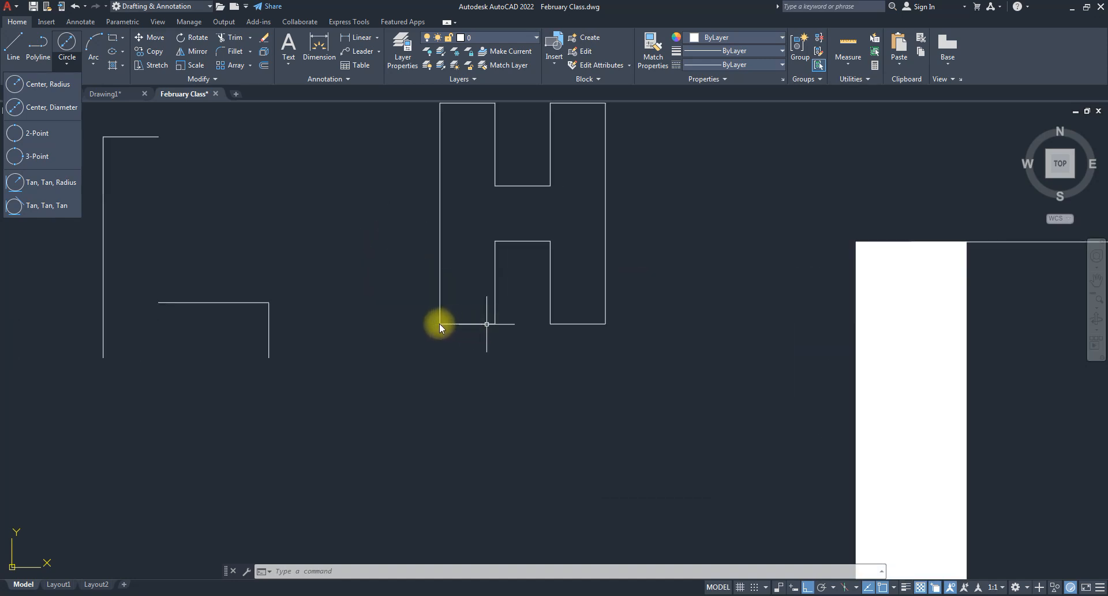
click(493, 439)
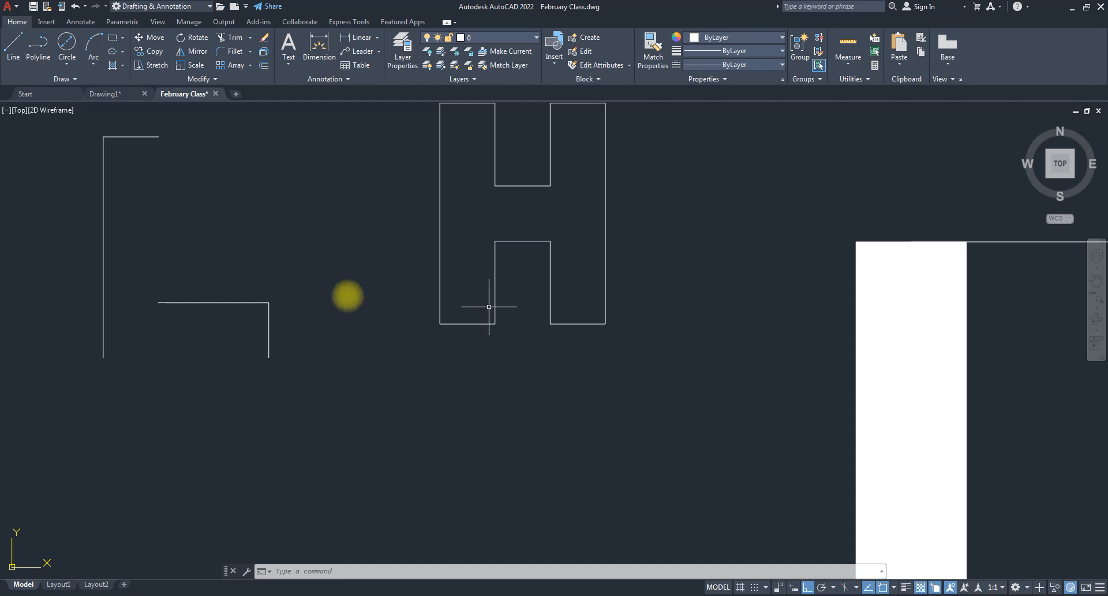
click(67, 64)
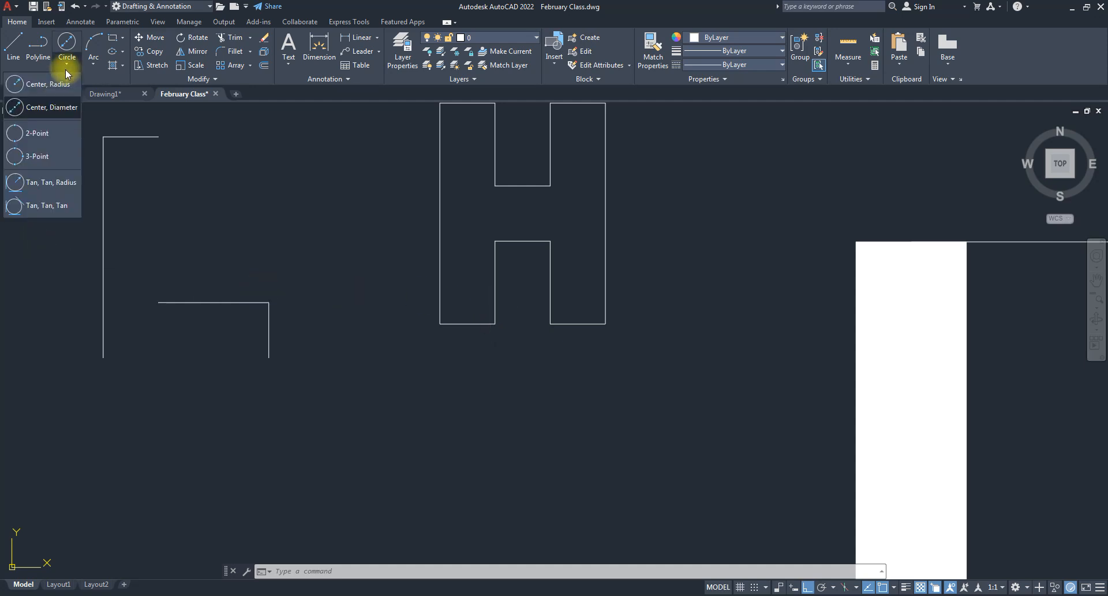
click(37, 133)
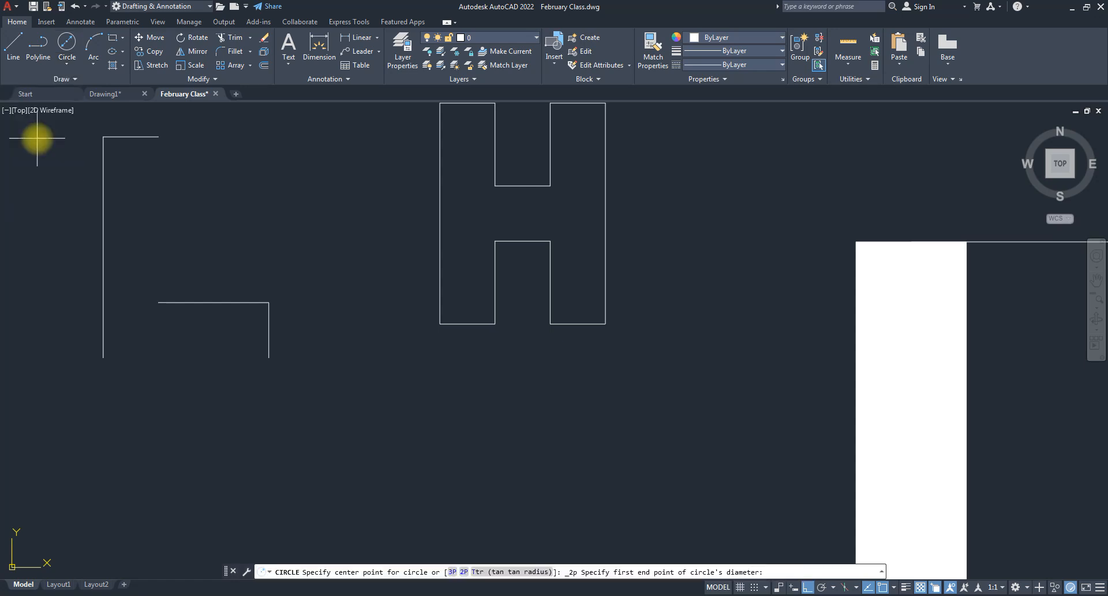
click(440, 323)
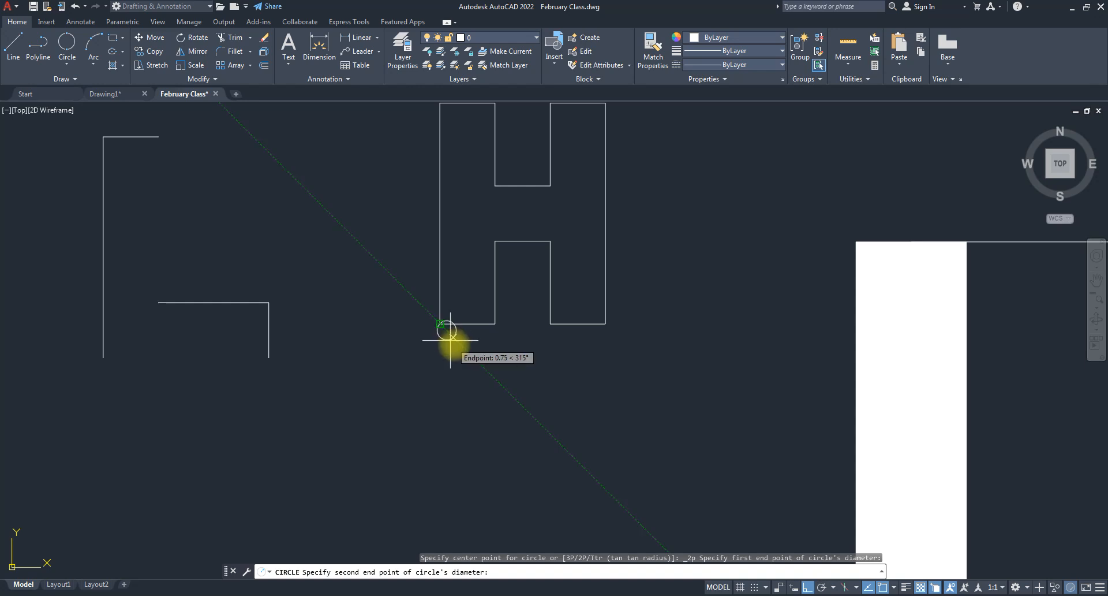
click(495, 323)
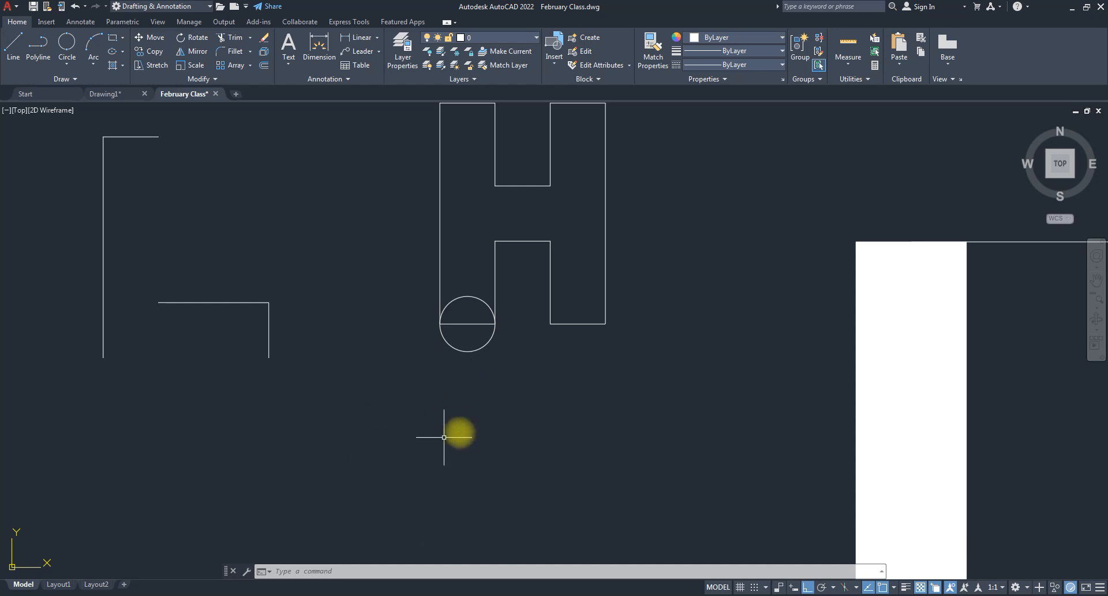
scroll(459, 438, down, 4)
scroll(489, 417, up, 2)
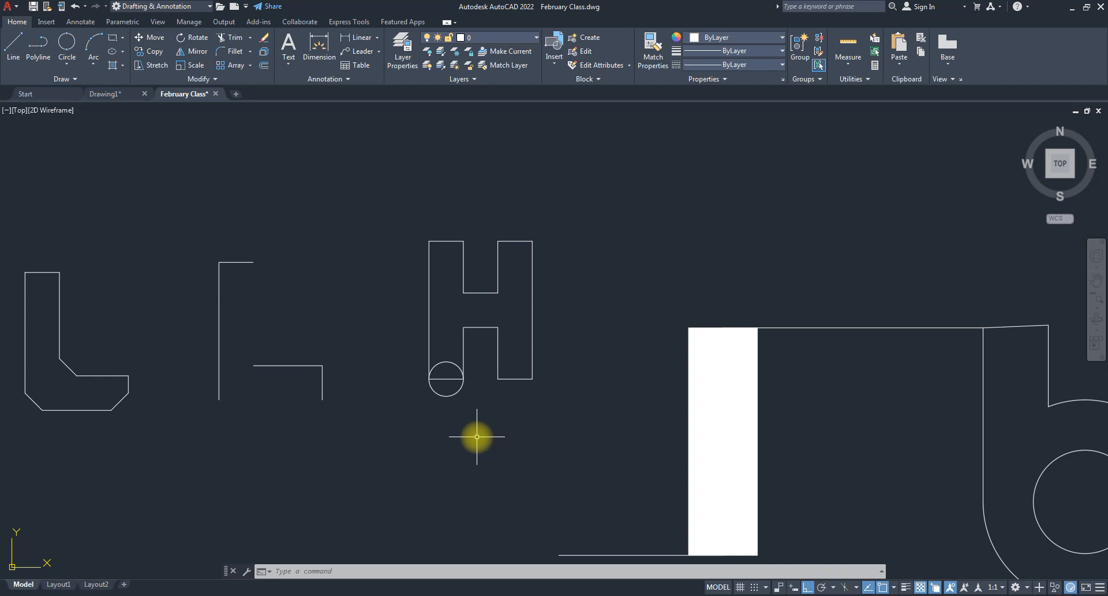
scroll(450, 383, down, 3)
scroll(451, 386, up, 7)
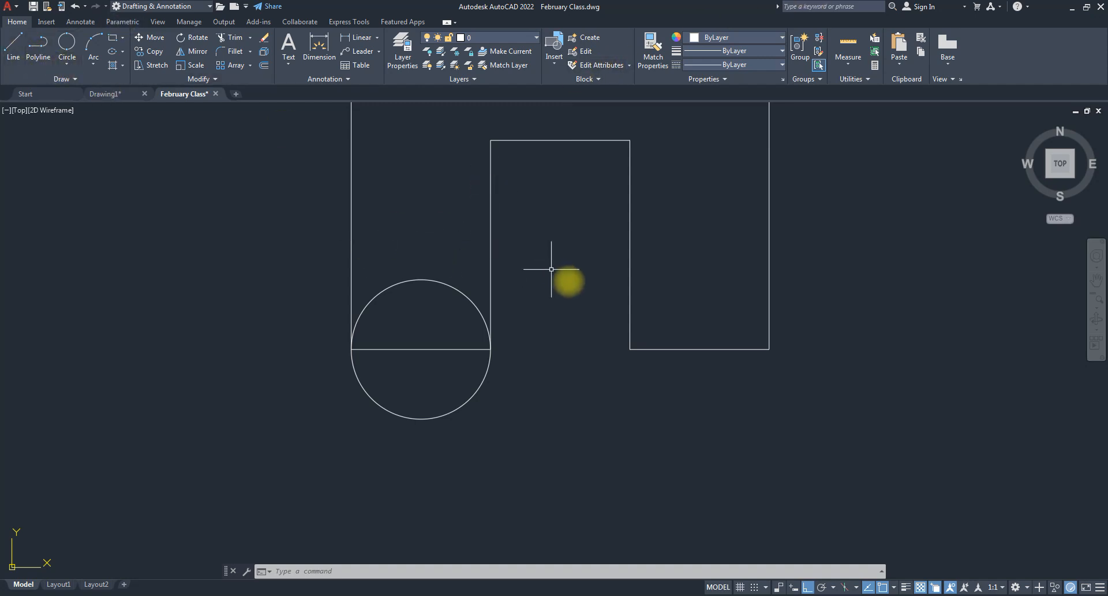
click(67, 64)
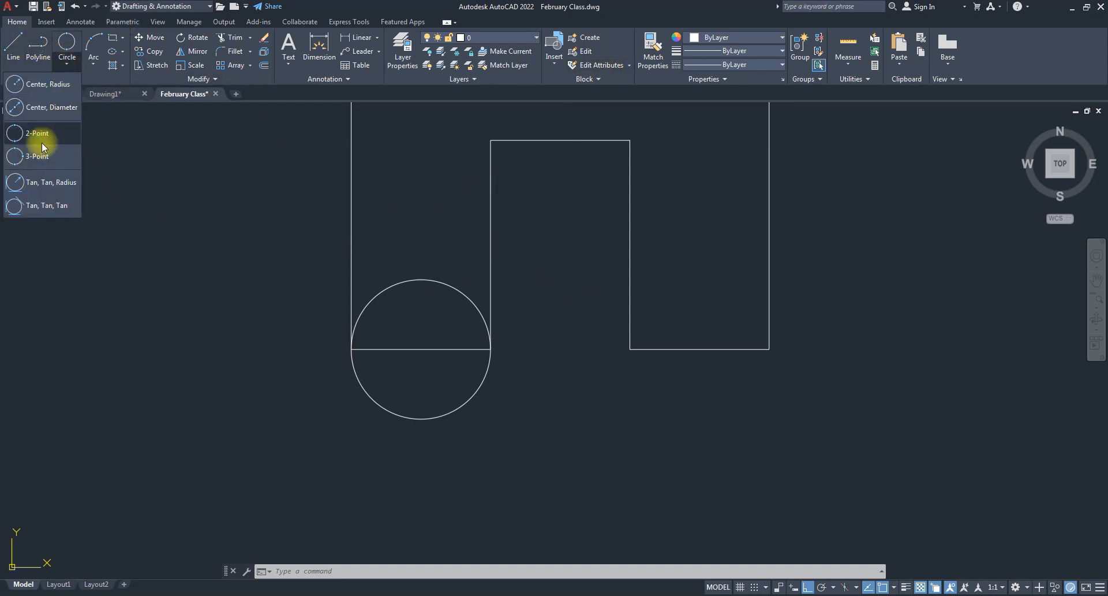
click(39, 133)
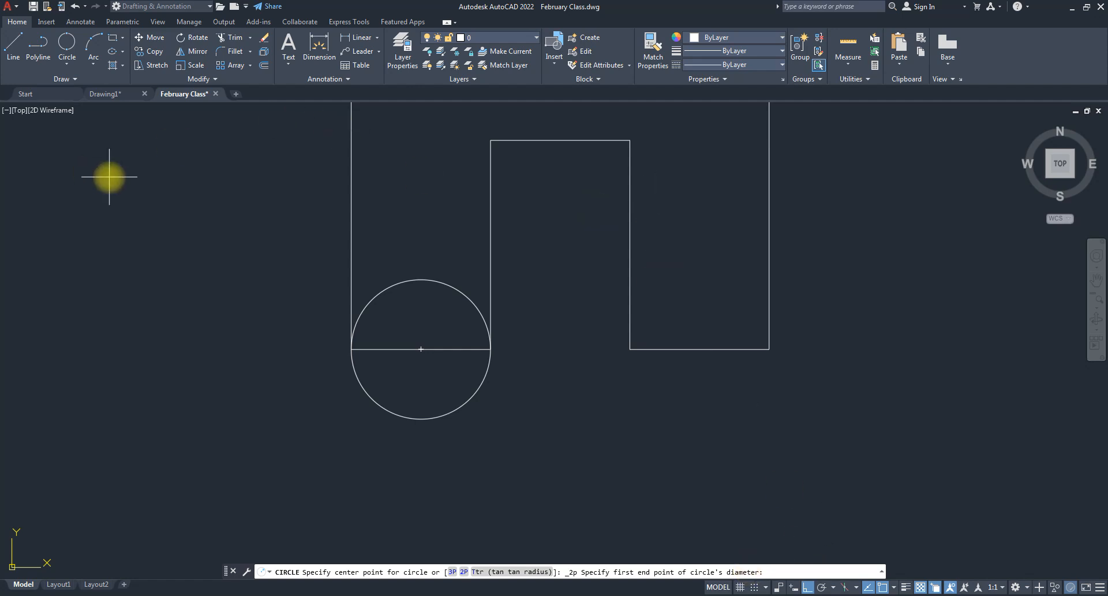
click(66, 63)
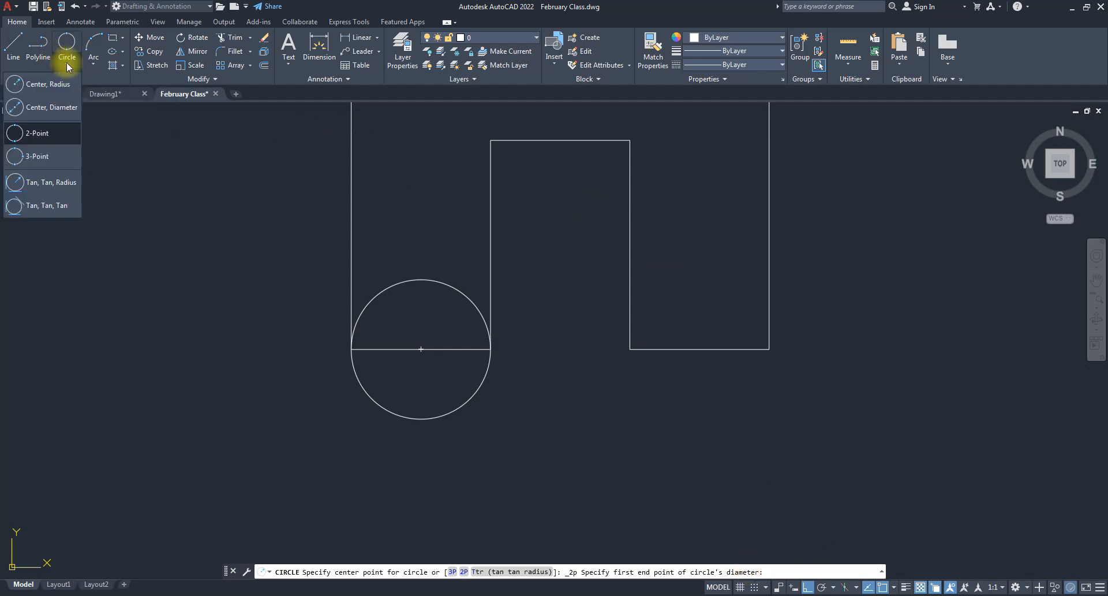
click(48, 84)
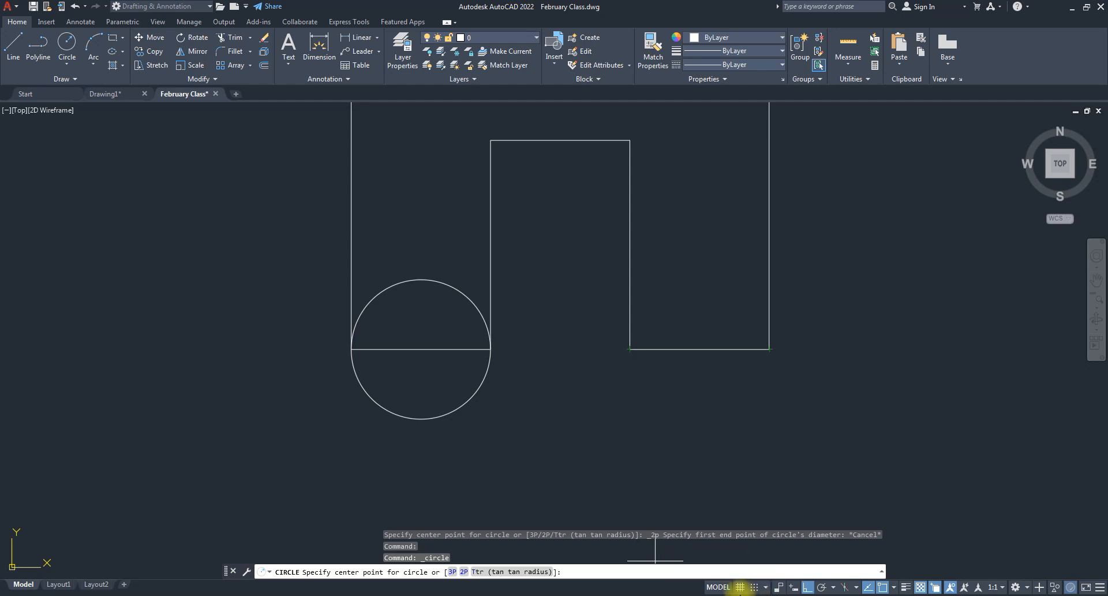
- Turn object snap off and draw a two-point circle between the two bottom corners of the H outline's right leg
click(883, 587)
click(883, 588)
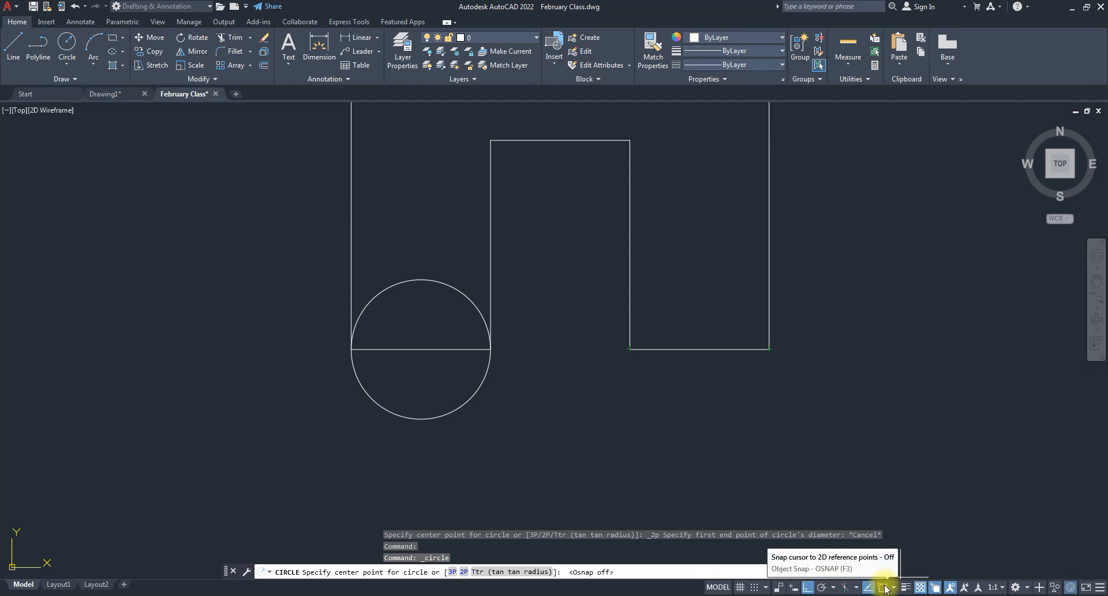
scroll(613, 412, up, 2)
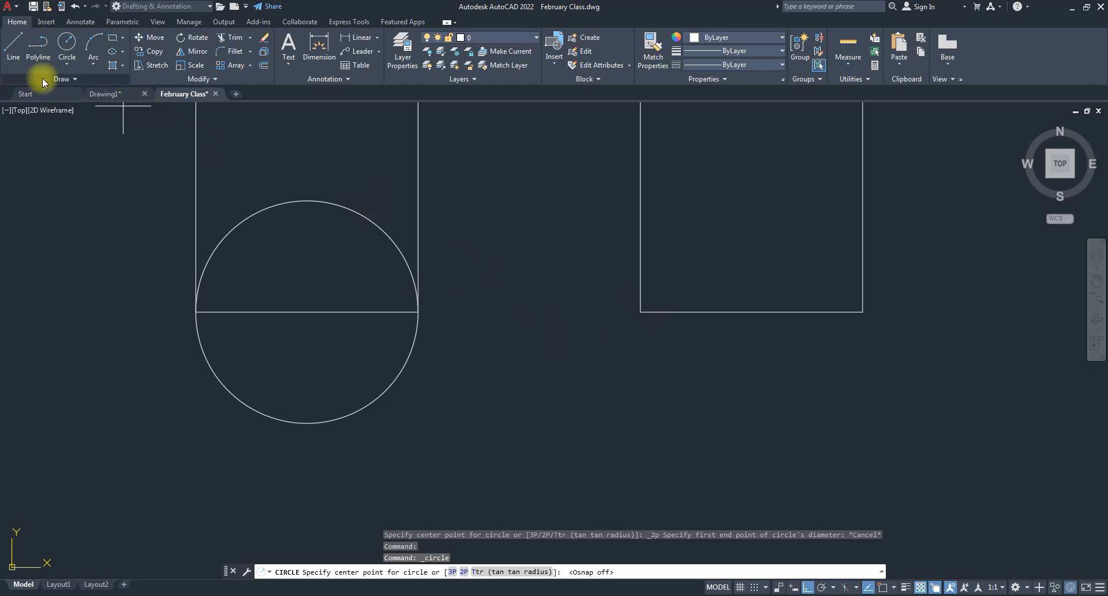
click(67, 63)
click(38, 135)
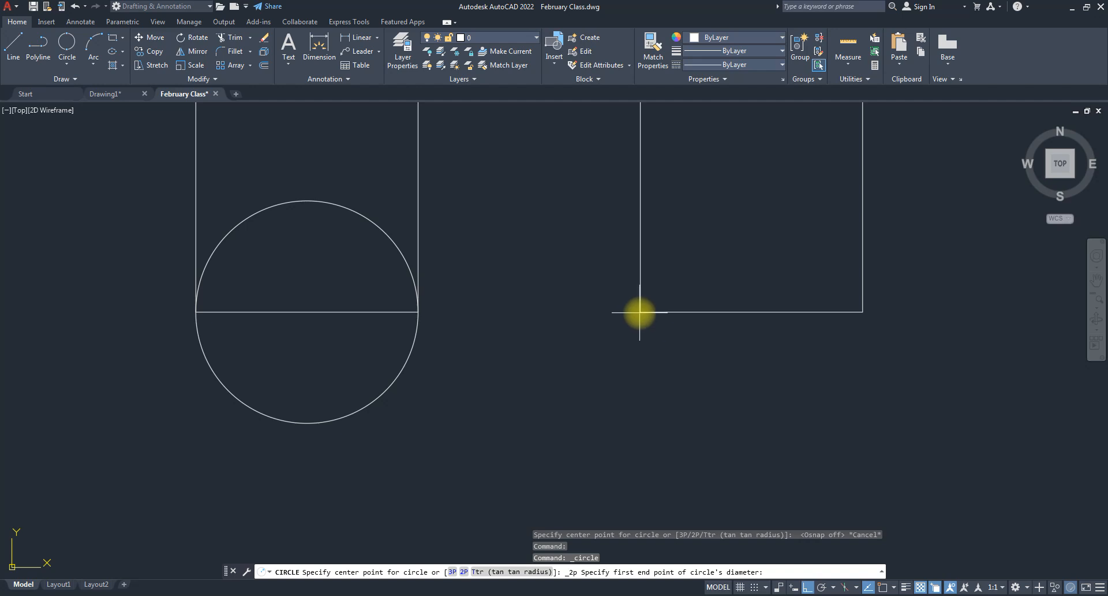
click(639, 312)
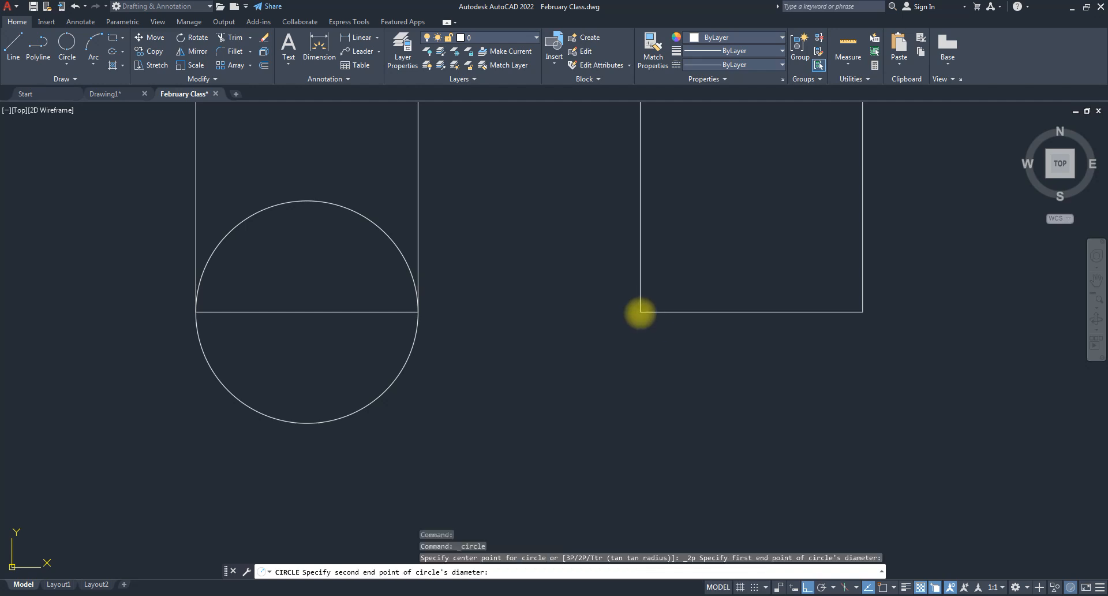
click(862, 312)
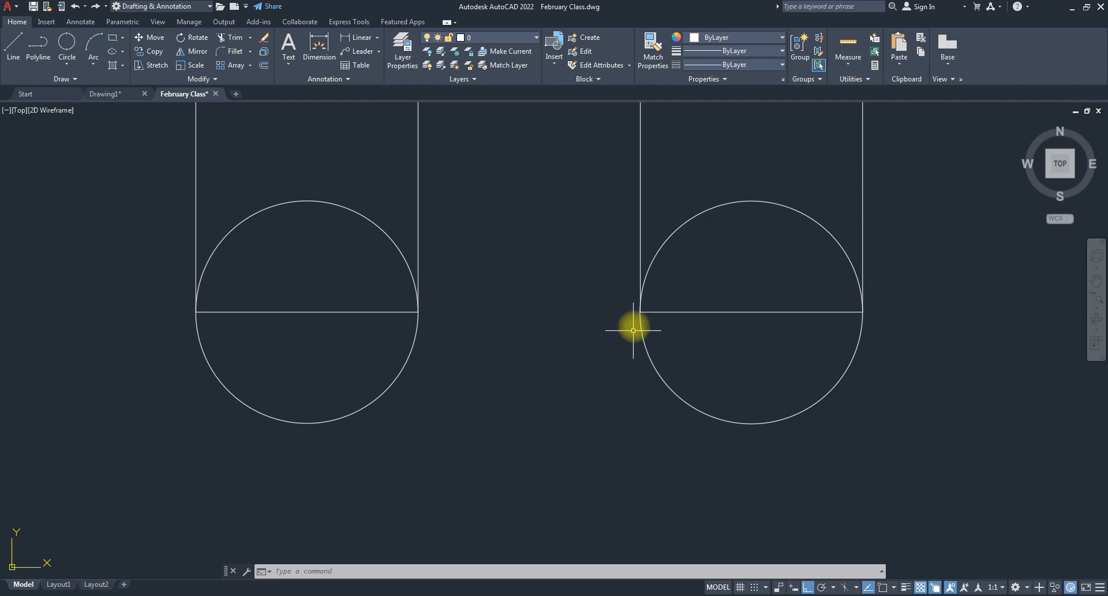
- Examine up close how the circle drawn without snapping meets the bottom corners of the H outline's right leg
scroll(642, 313, up, 6)
scroll(640, 250, up, 3)
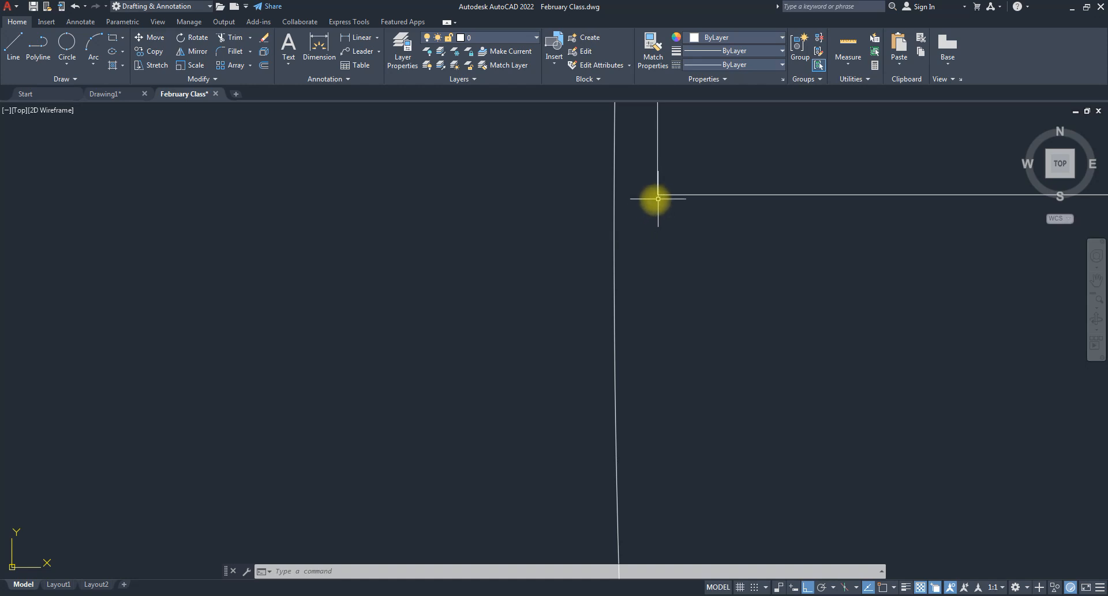
scroll(524, 329, down, 4)
scroll(484, 329, down, 2)
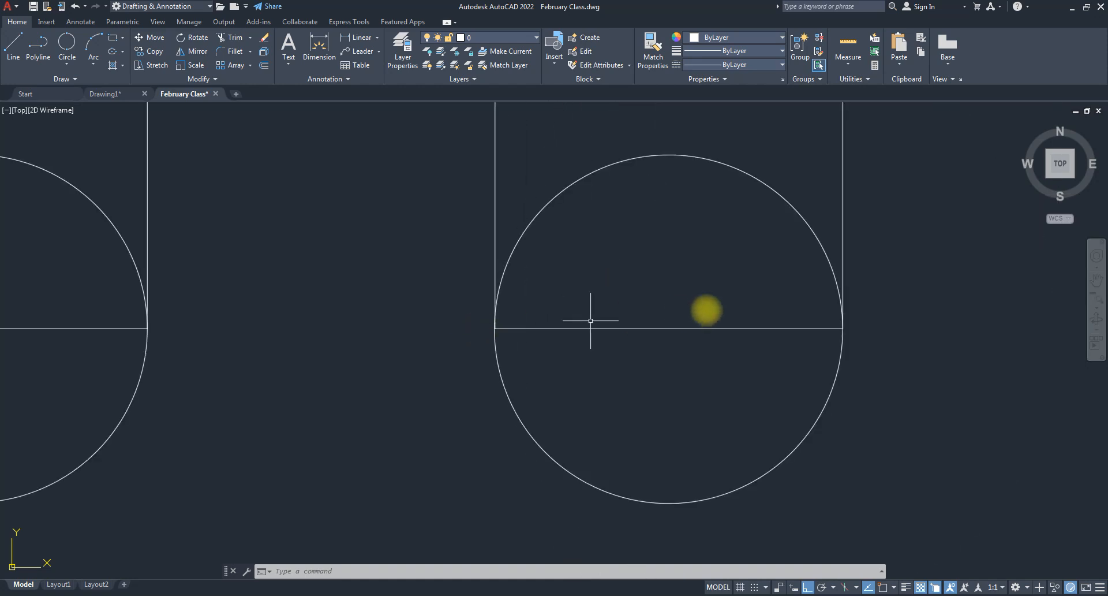
scroll(841, 328, up, 4)
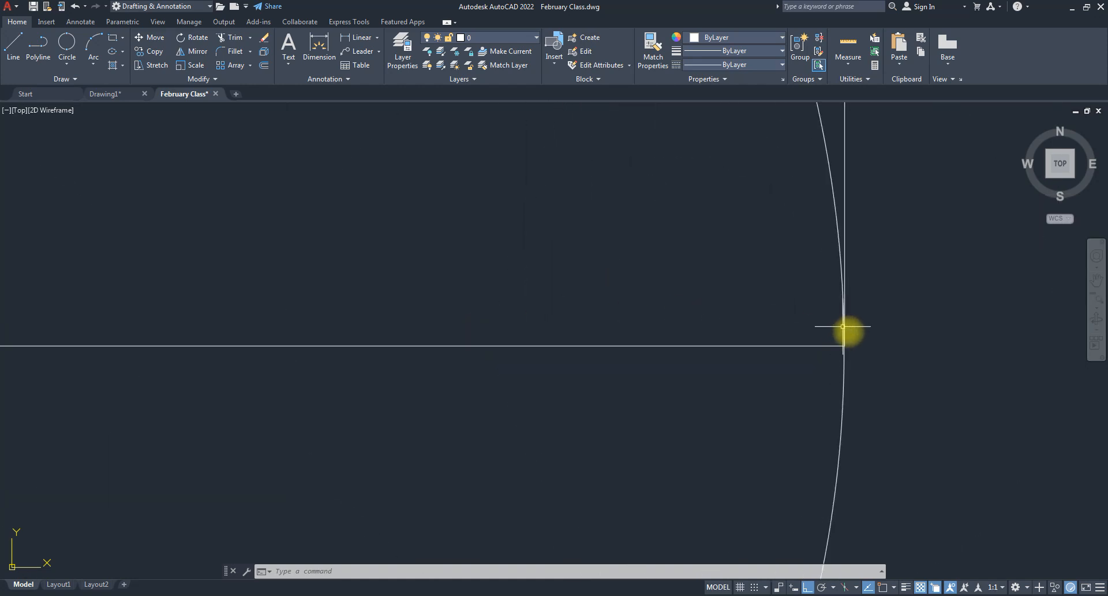
scroll(783, 415, up, 3)
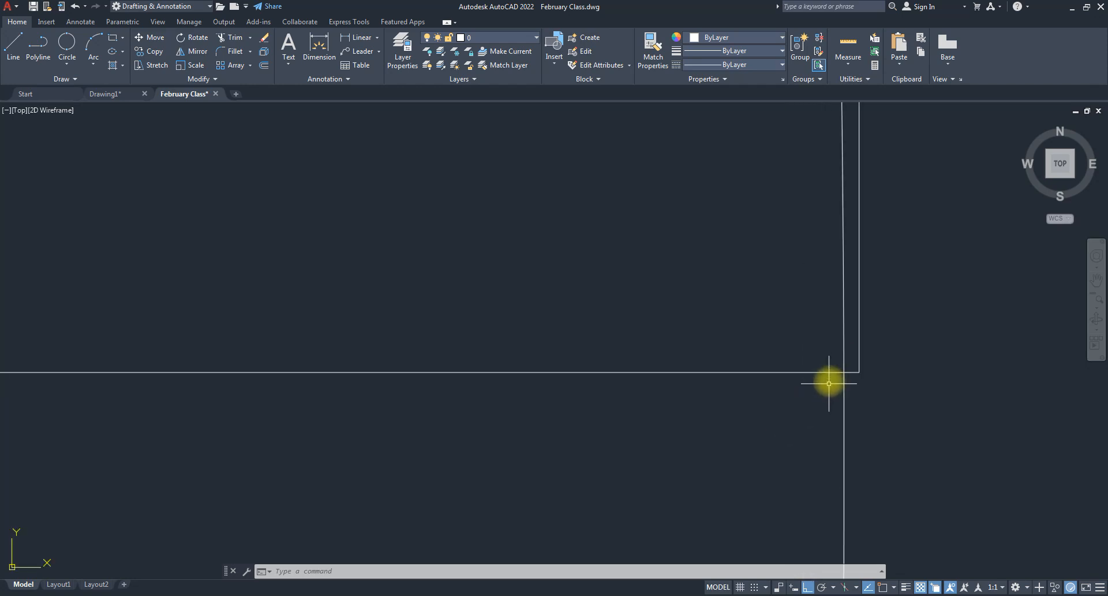
scroll(830, 375, down, 7)
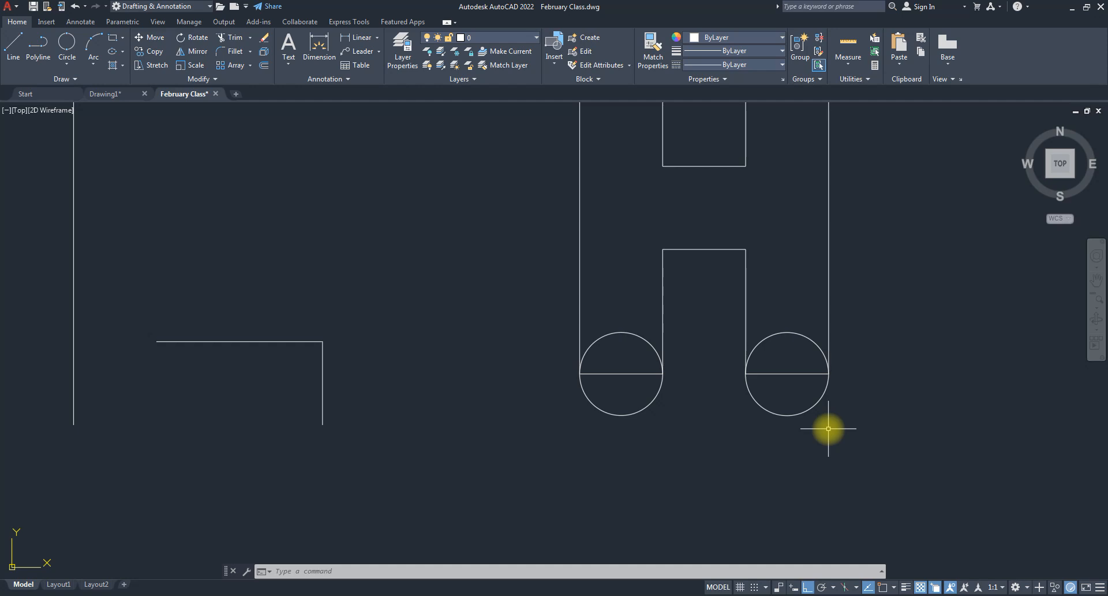
- Toggle individual object snap modes, leaving Center, Extension, Insertion, Perpendicular and Apparent Intersection off
click(896, 588)
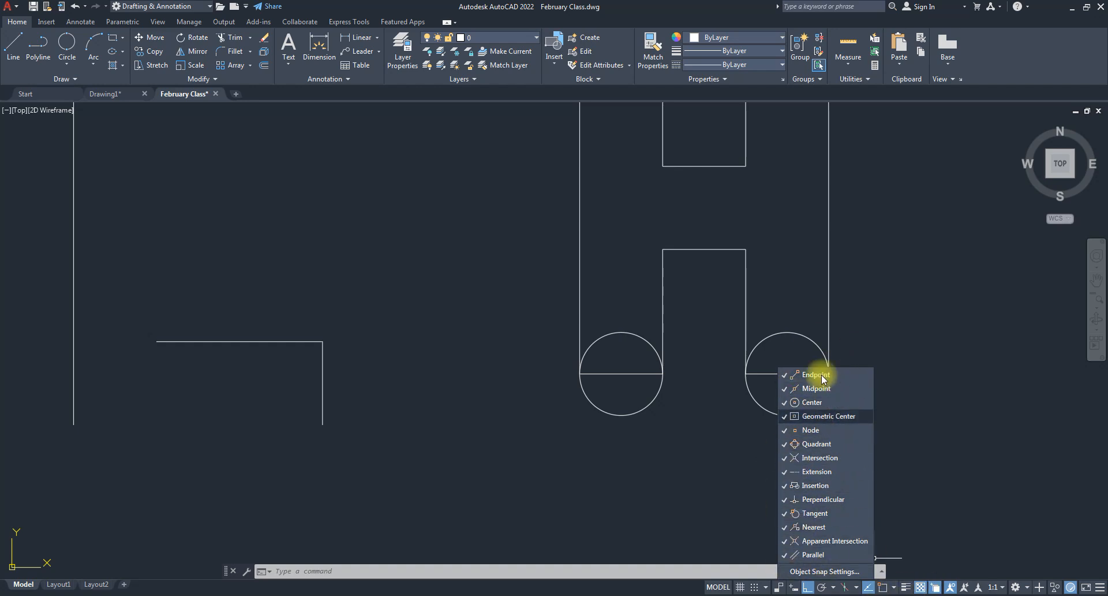
click(780, 375)
click(783, 388)
click(786, 402)
click(788, 429)
click(802, 471)
click(803, 485)
click(803, 499)
click(805, 541)
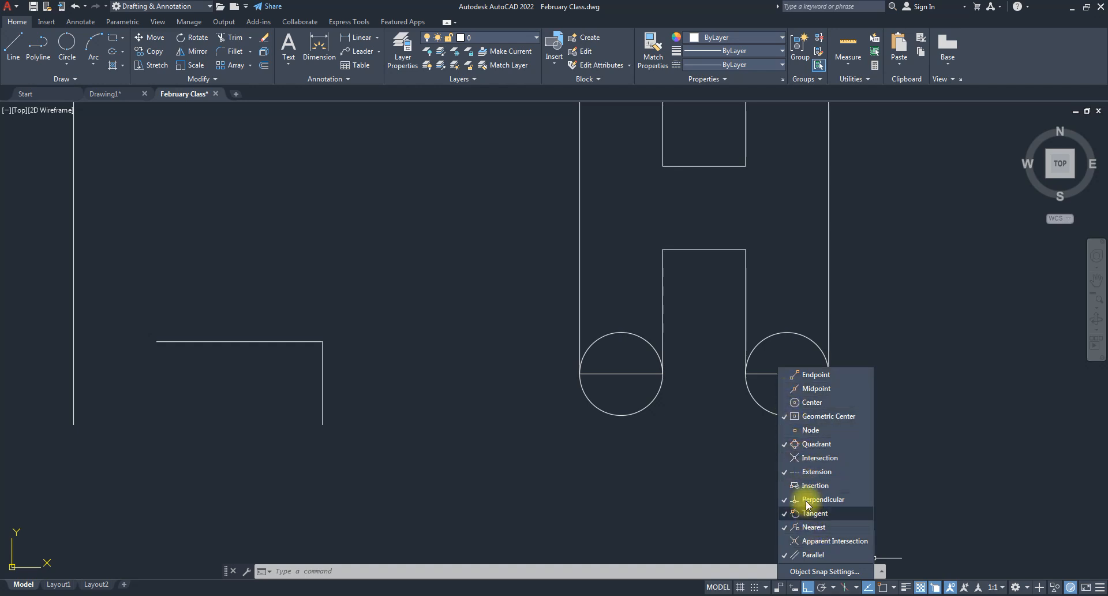
click(808, 444)
click(805, 388)
click(805, 375)
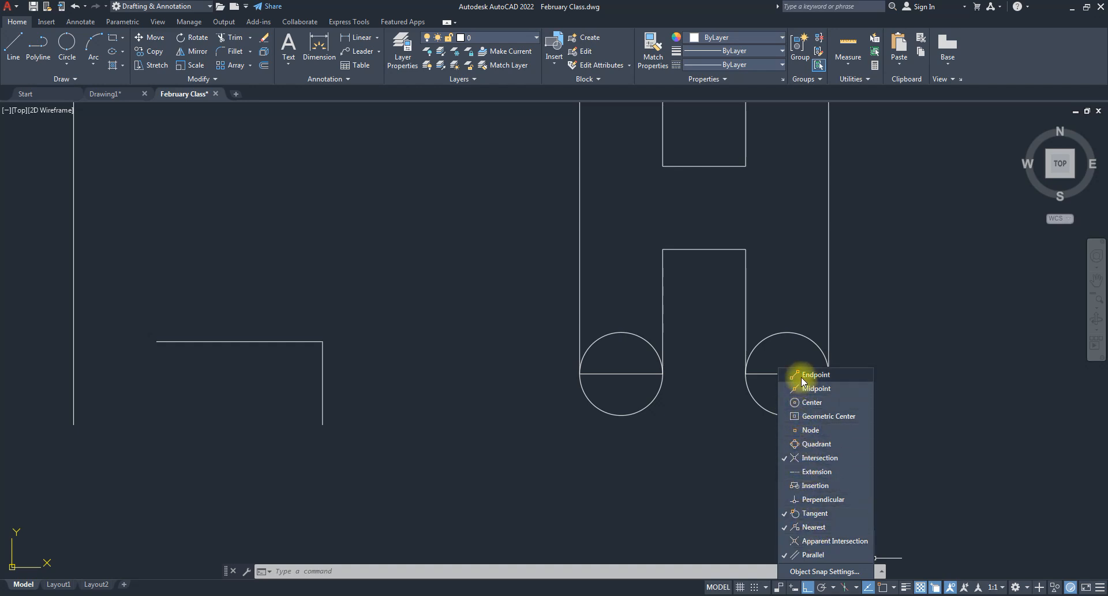
click(807, 430)
click(807, 444)
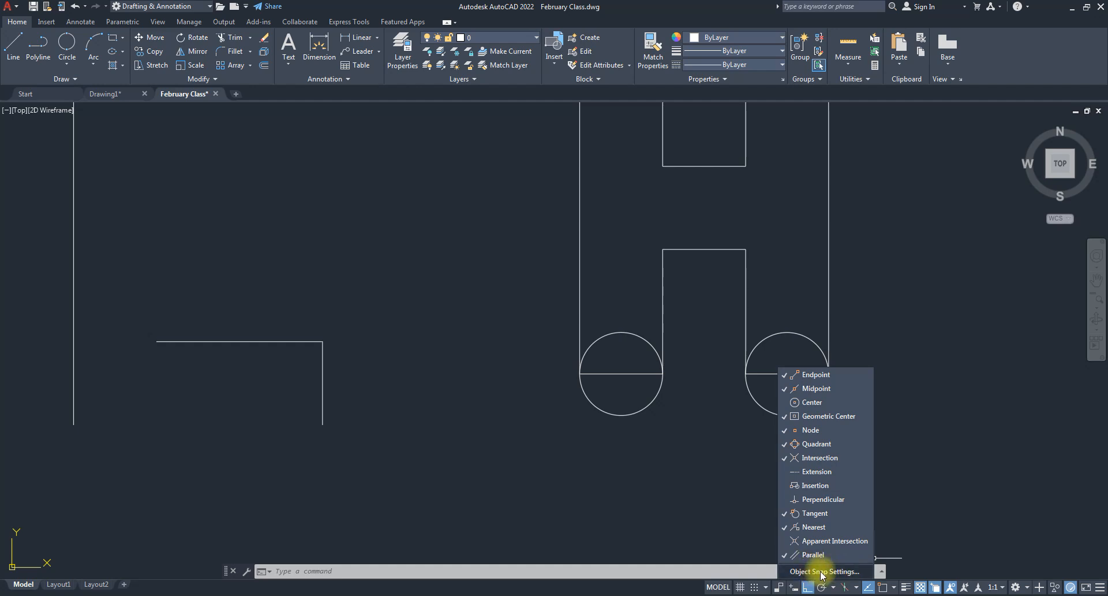
- Clear all object snap modes in the Drafting Settings and close the dialog
click(843, 572)
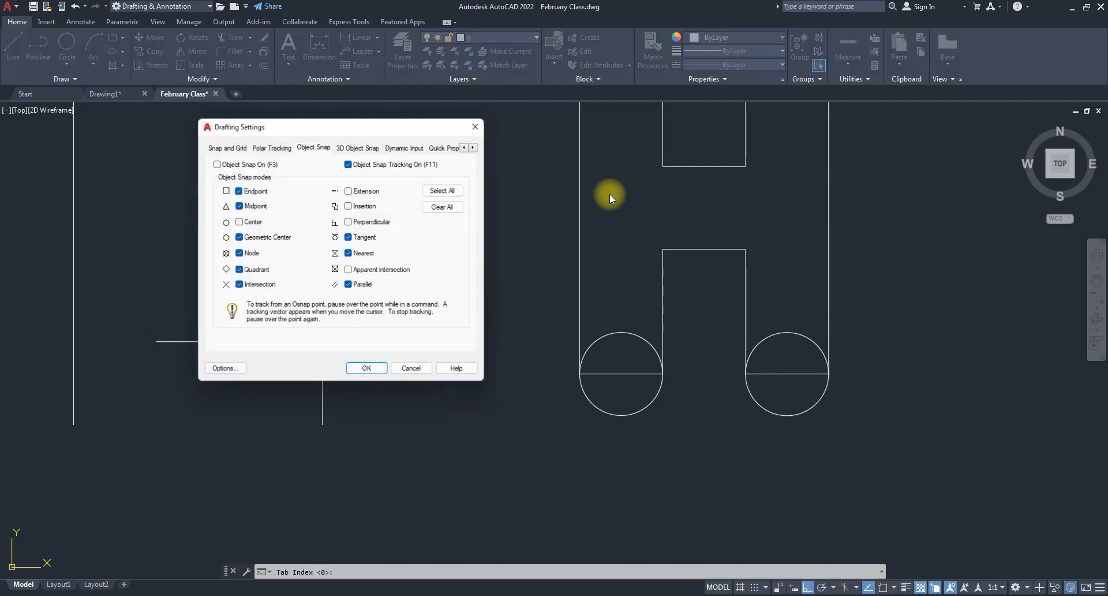
click(445, 208)
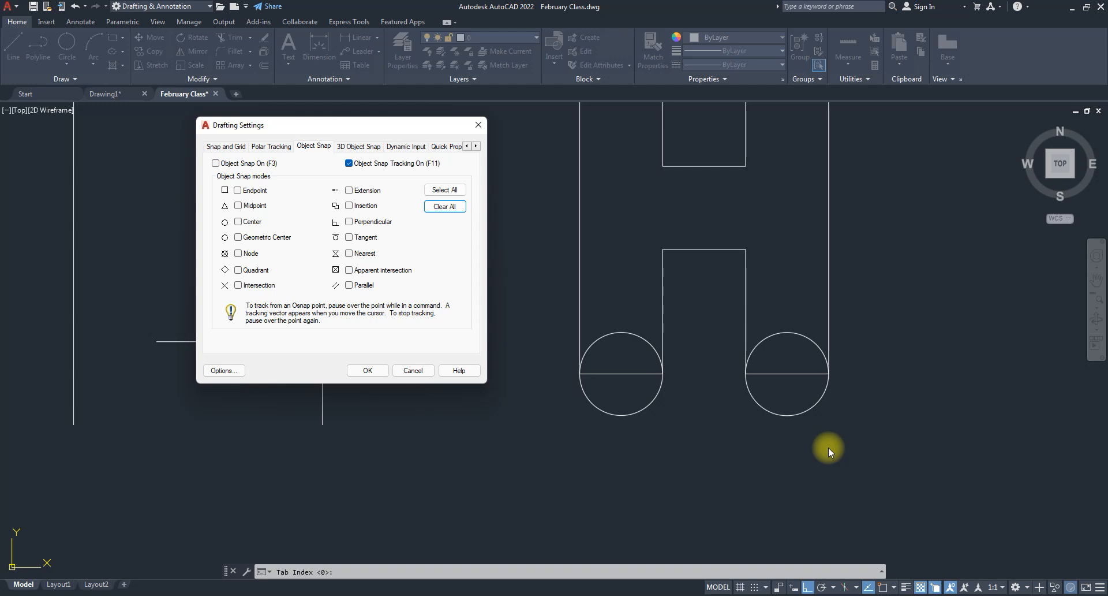
click(413, 370)
scroll(749, 384, down, 5)
scroll(745, 330, up, 3)
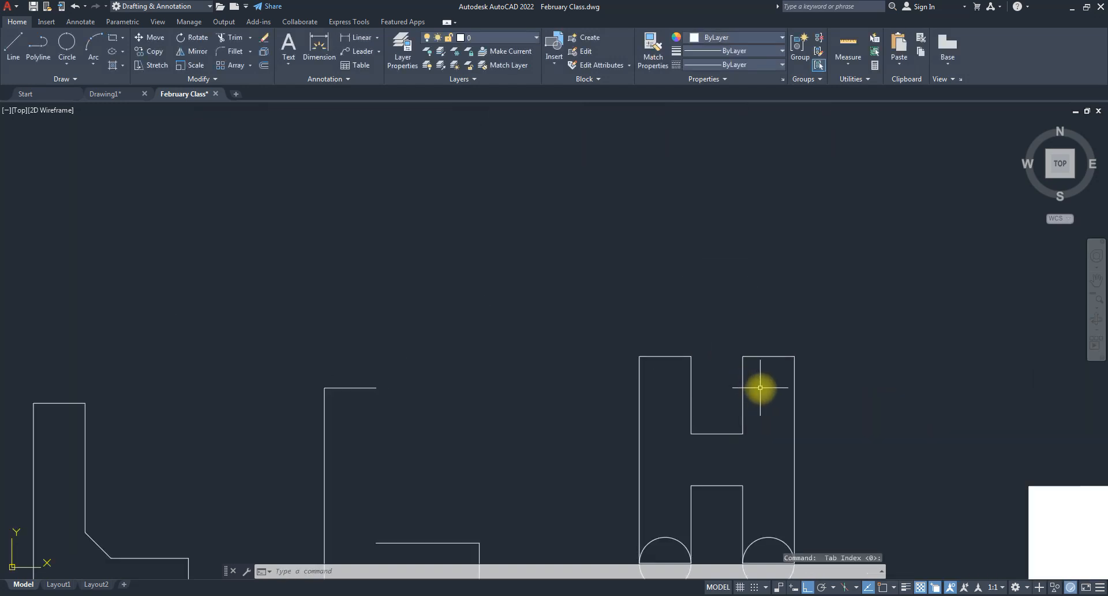
- Review the list of object snap modes and the Endpoint description in the Drafting Settings, making no changes
click(894, 587)
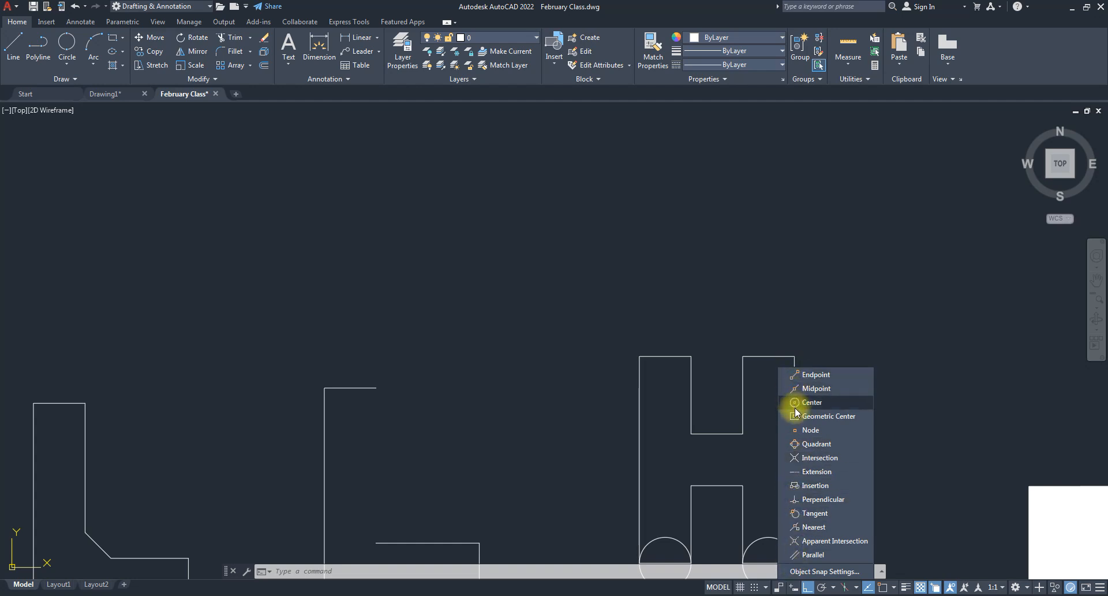
click(822, 571)
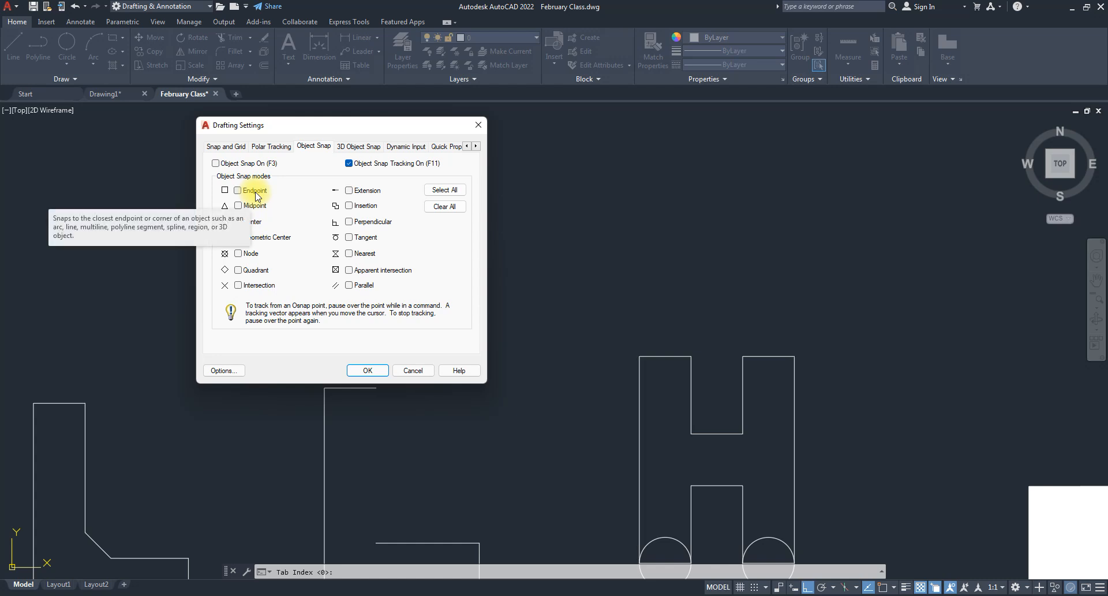
click(478, 126)
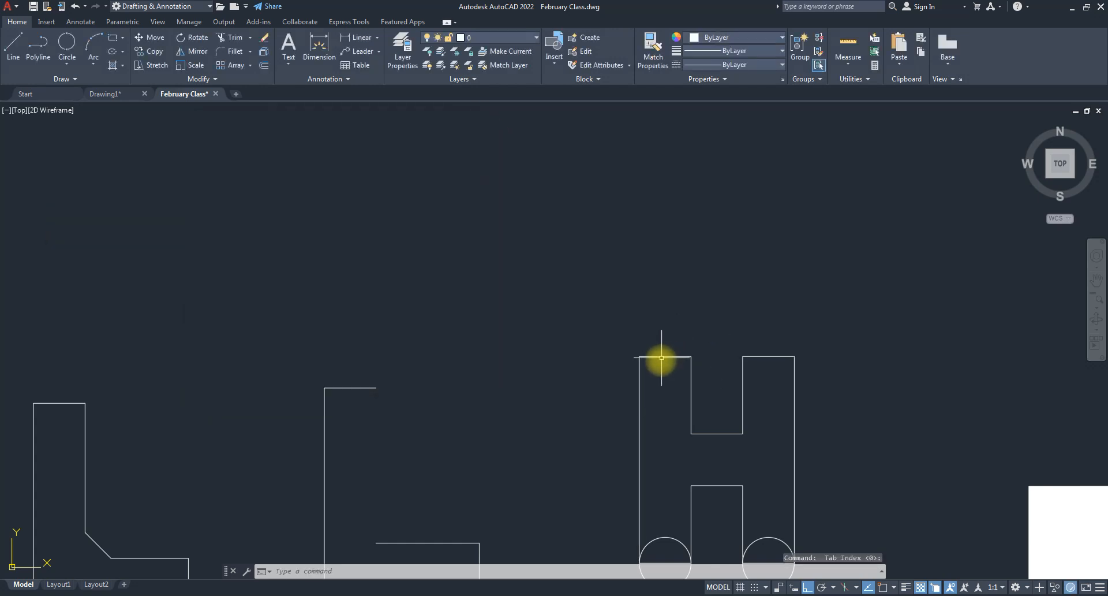
- Turn object snap on with Midpoint as the only active snap mode
right_click(883, 587)
click(875, 591)
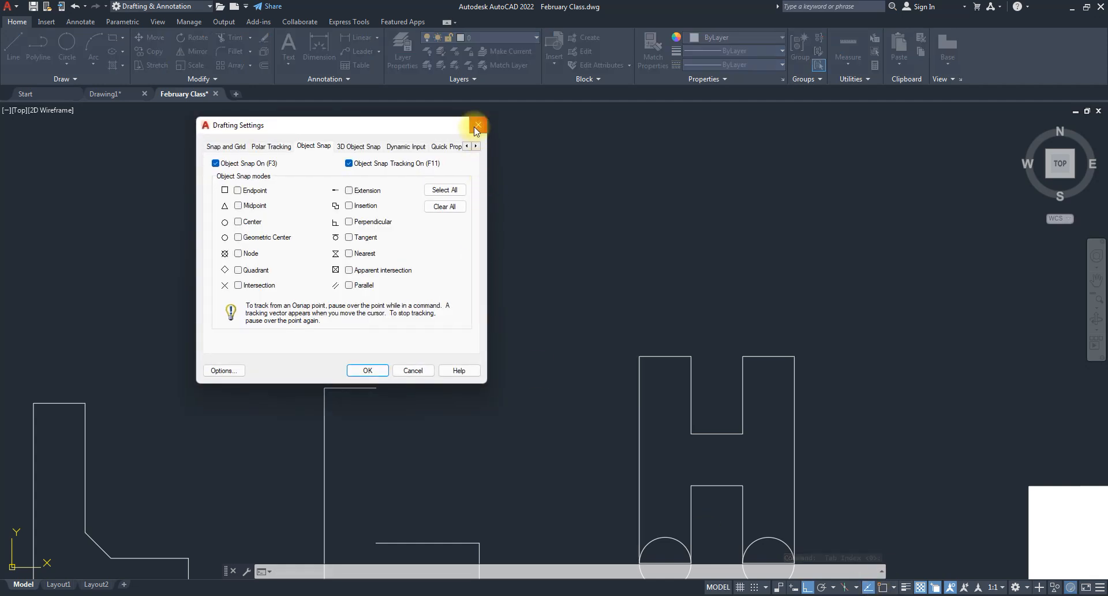
click(238, 206)
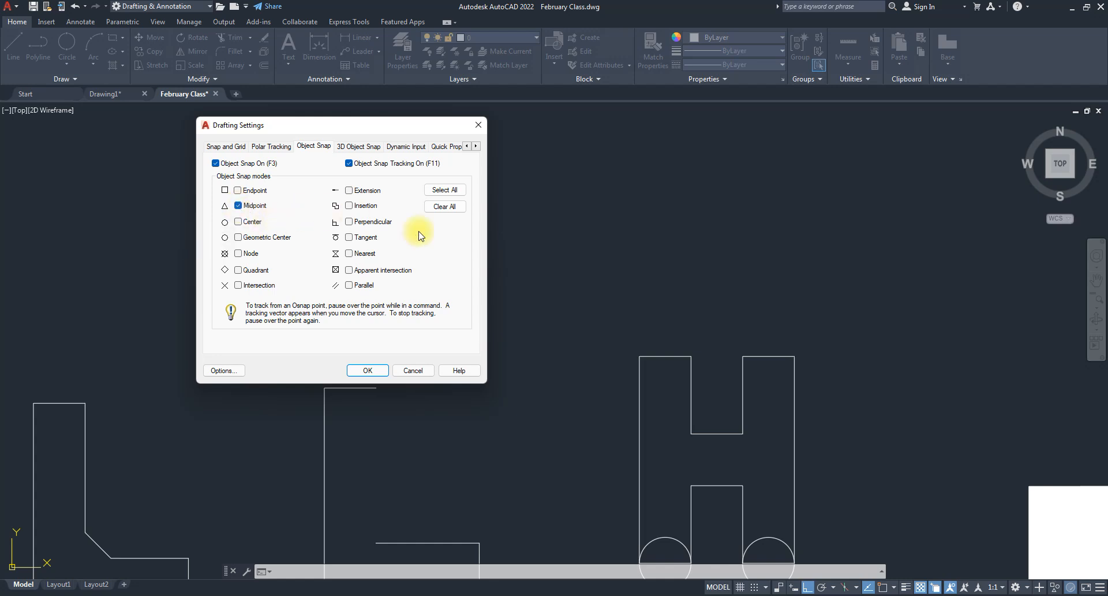
click(367, 370)
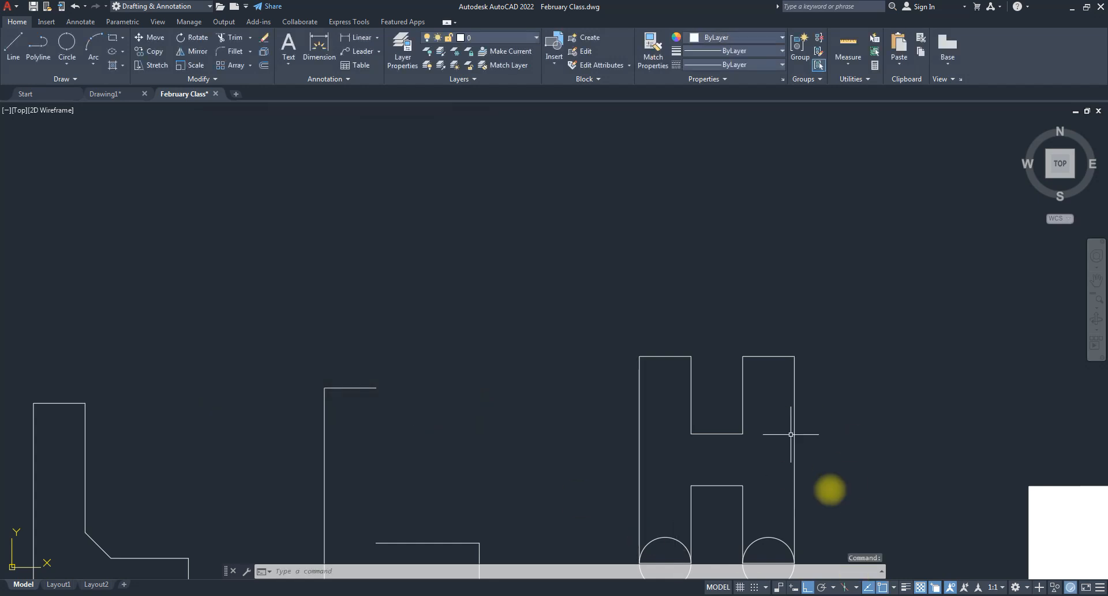
- Draw a two-point circle from near the H outline's top-left corner to the midpoint of the right arm's top edge
click(68, 42)
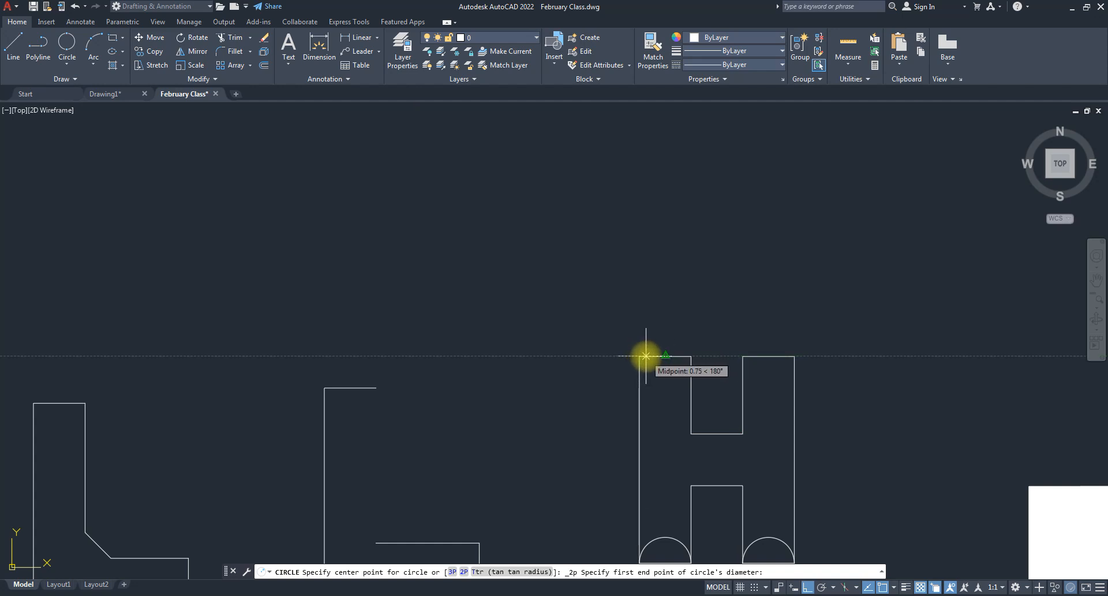
click(646, 356)
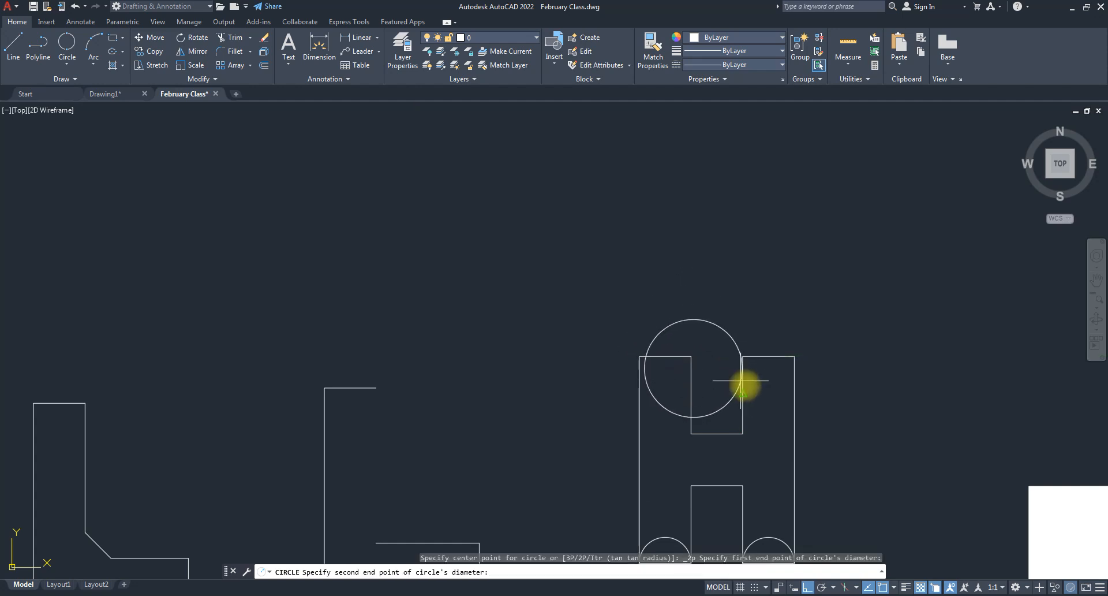
click(769, 355)
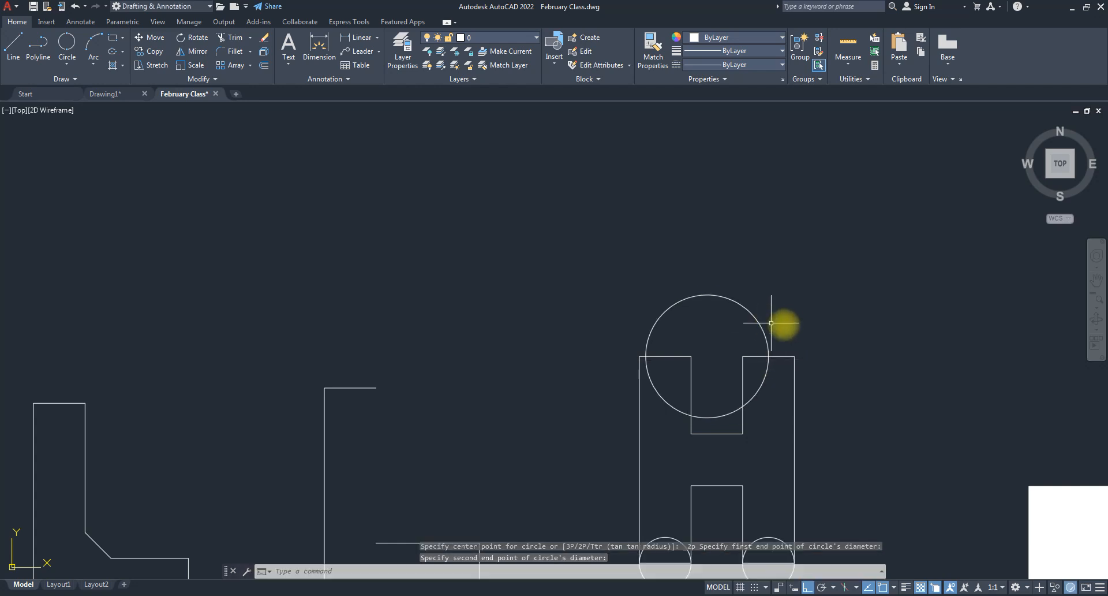
- Erase the circle spanning the two top edges of the H outline
click(661, 321)
click(630, 287)
key(Delete)
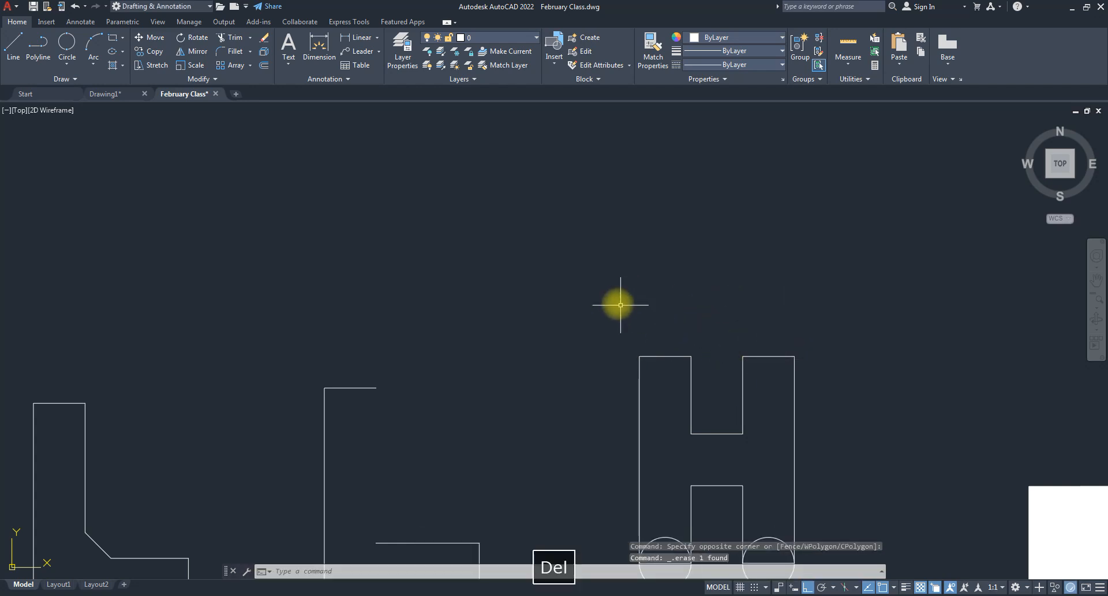
- Draw a two-point circle between the midpoints of the top edges of the H outline's left and right arms
click(71, 41)
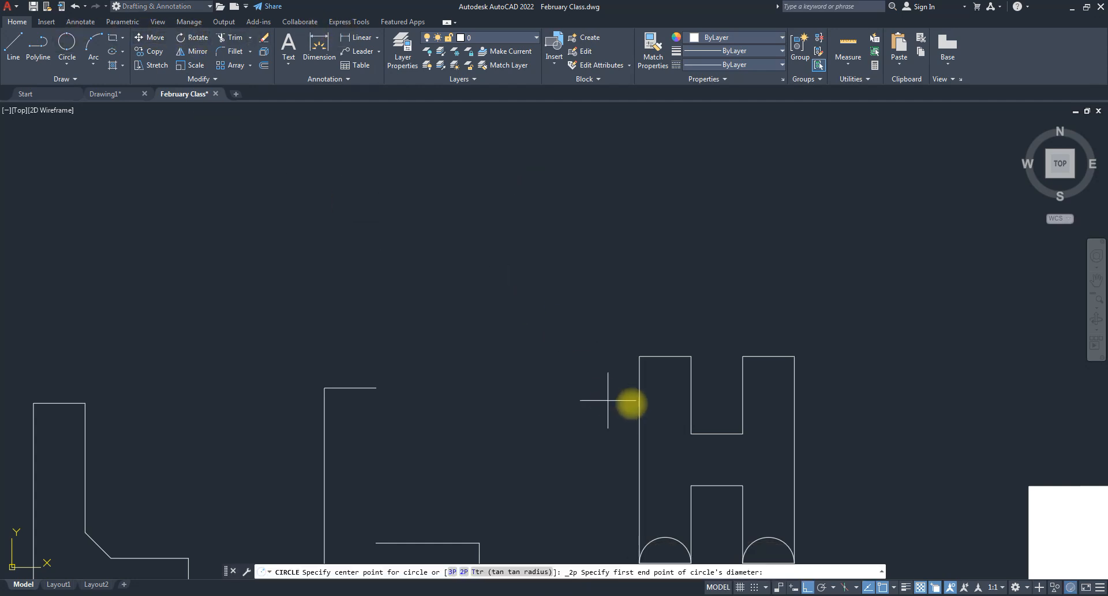
click(650, 358)
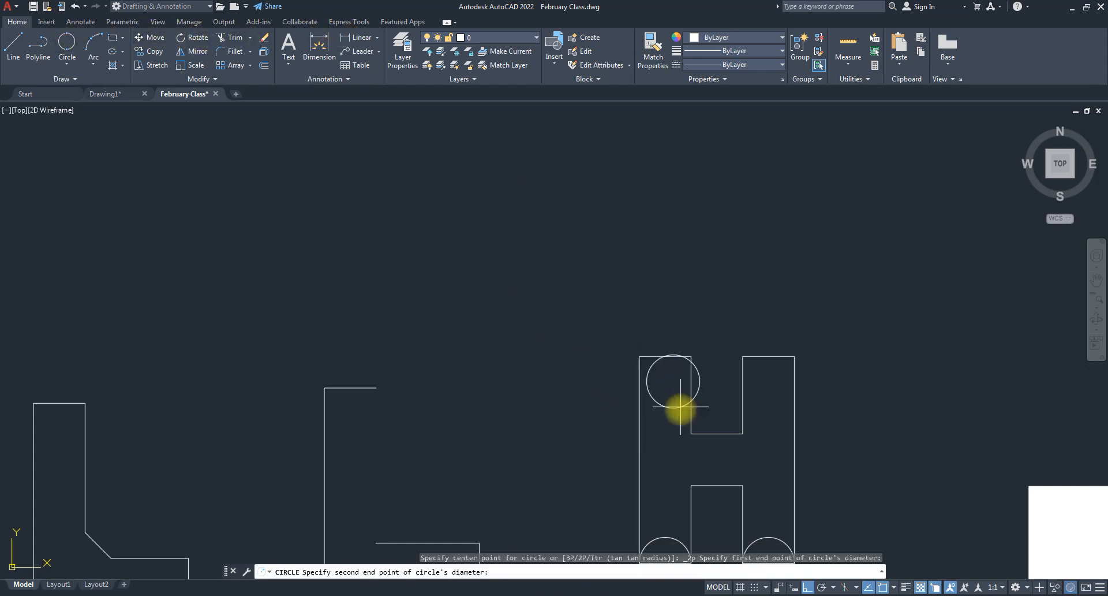
click(761, 357)
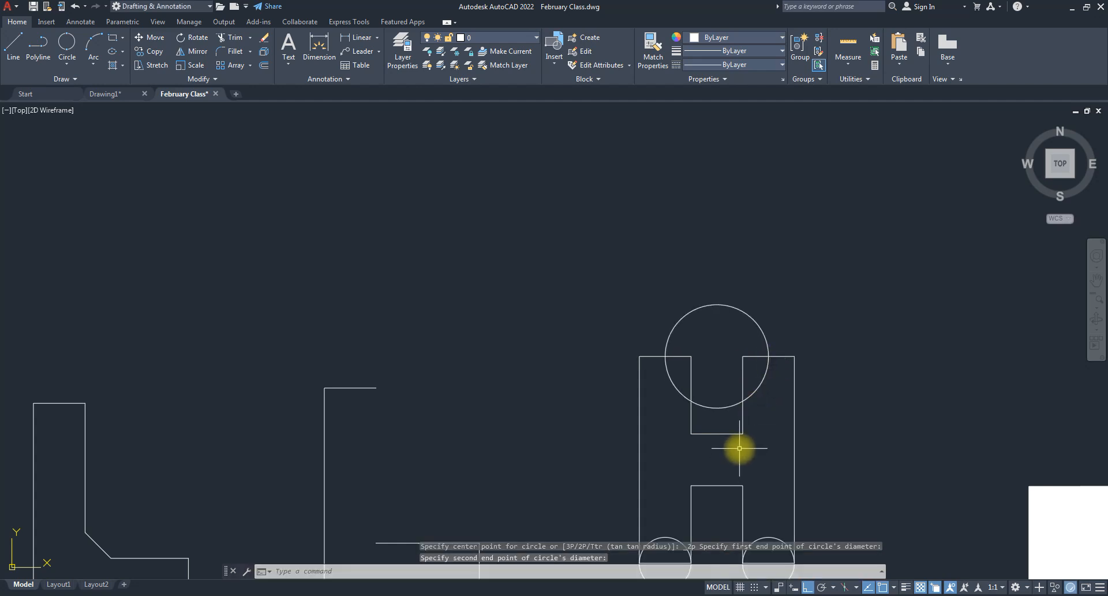
scroll(673, 398, down, 3)
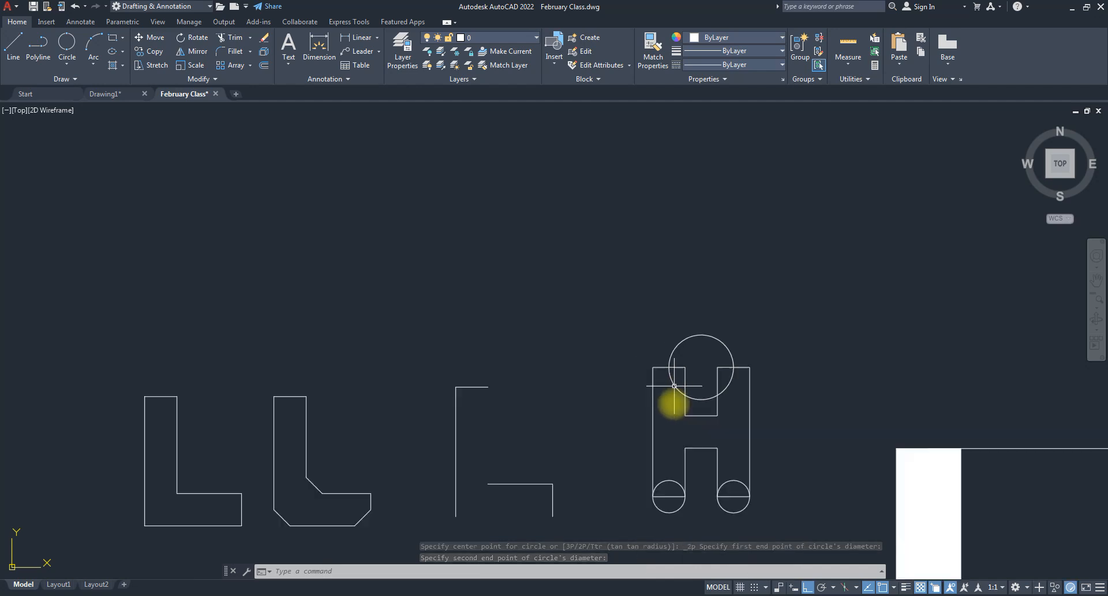
scroll(693, 387, up, 7)
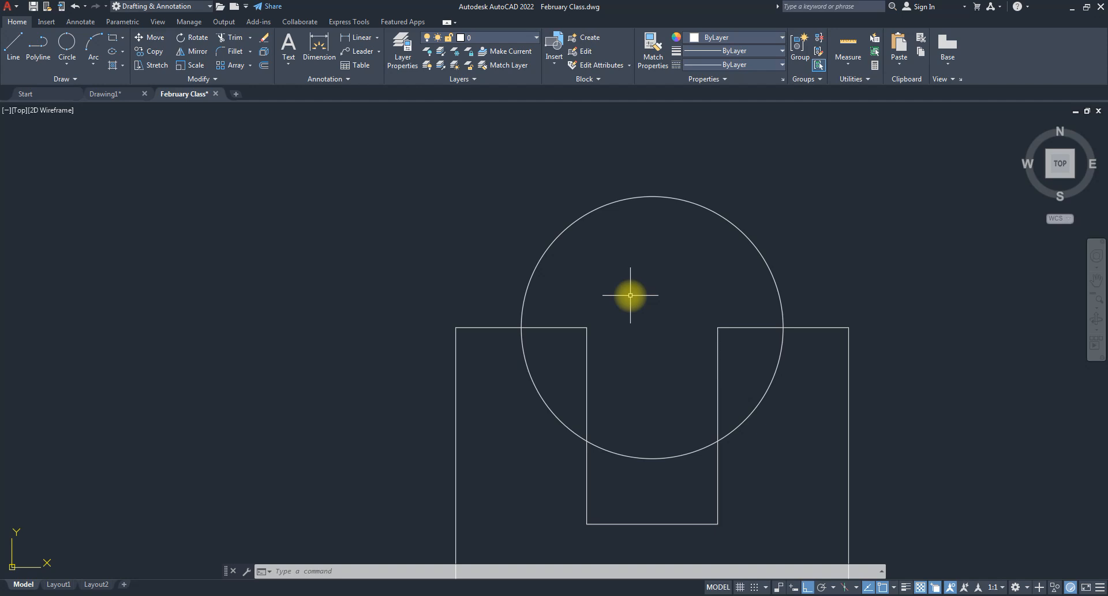
scroll(632, 296, down, 6)
scroll(583, 283, up, 4)
scroll(589, 321, down, 2)
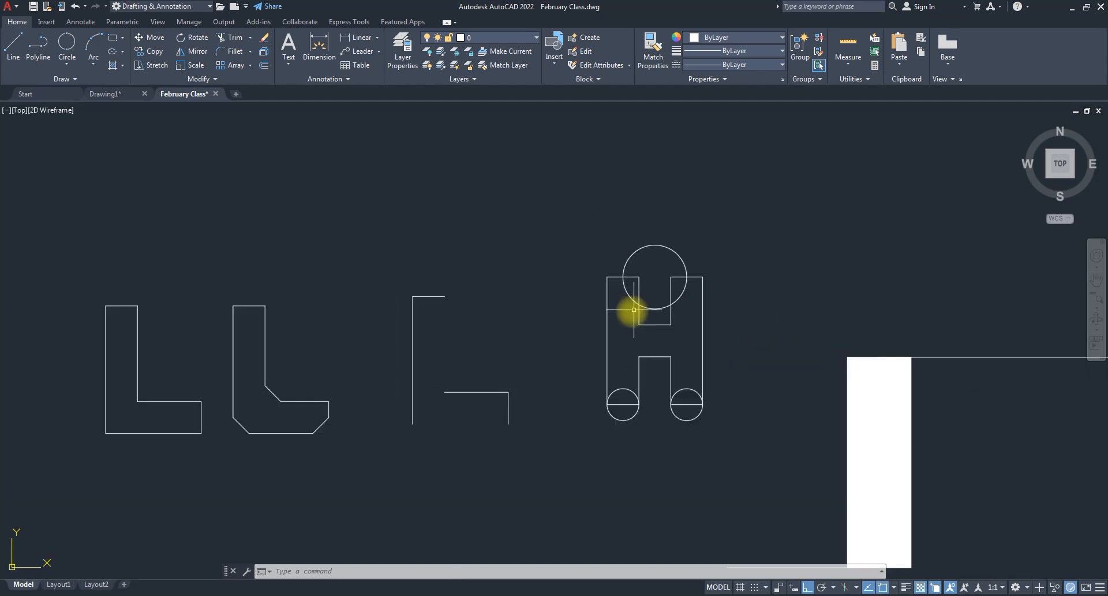
- Turn on the other object snap modes besides Midpoint, including Endpoint, Center, Quadrant, Intersection, Extension, Tangent, Nearest, Apparent Intersection and Parallel
click(895, 587)
click(816, 376)
click(816, 389)
click(816, 401)
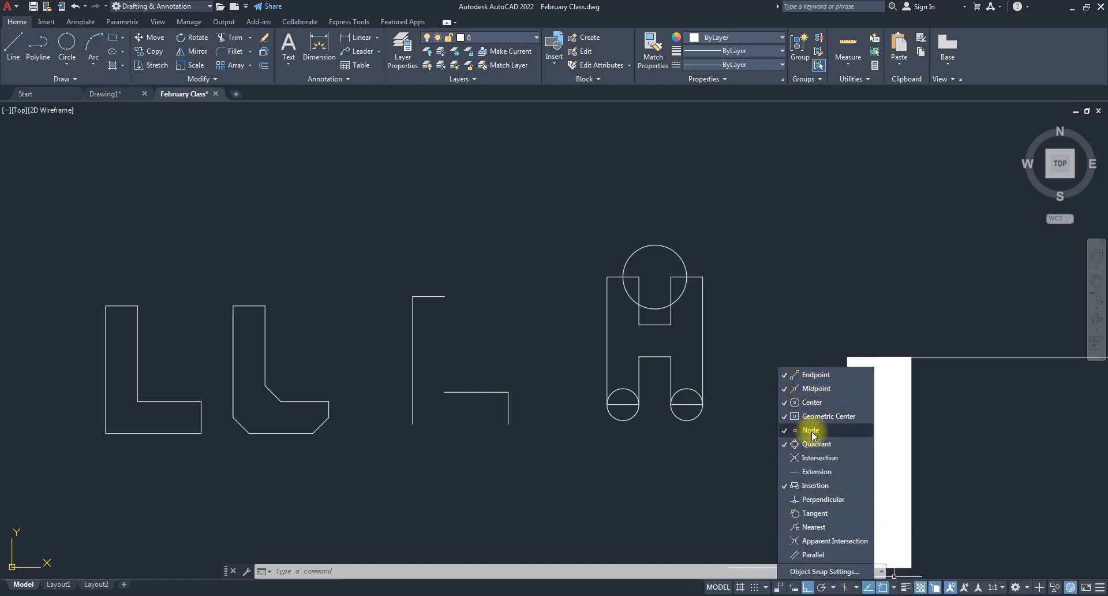
click(815, 471)
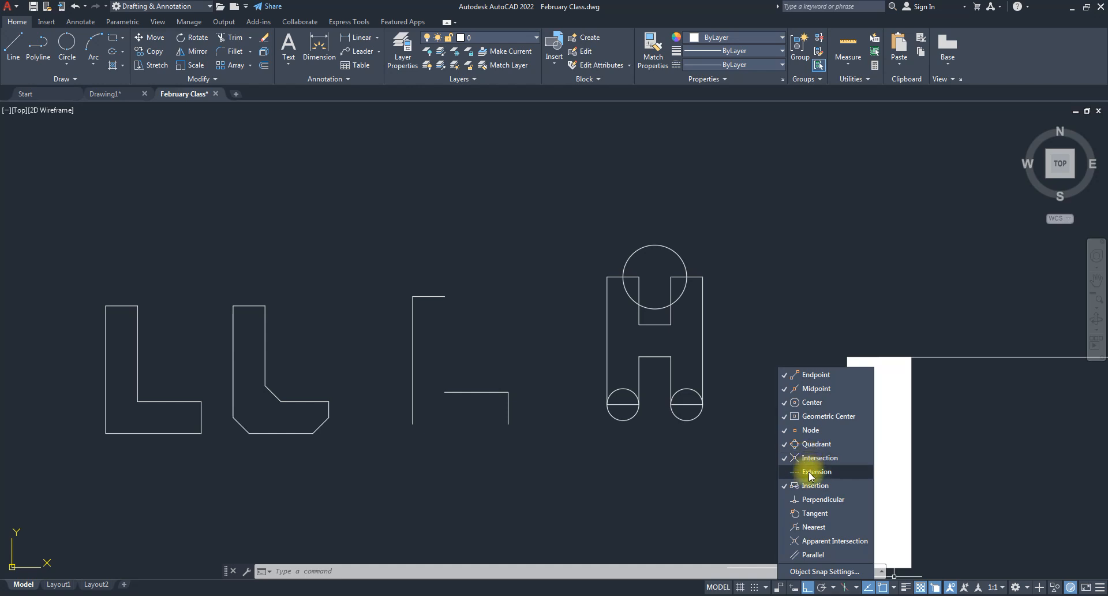
click(809, 512)
click(808, 527)
click(807, 540)
click(808, 555)
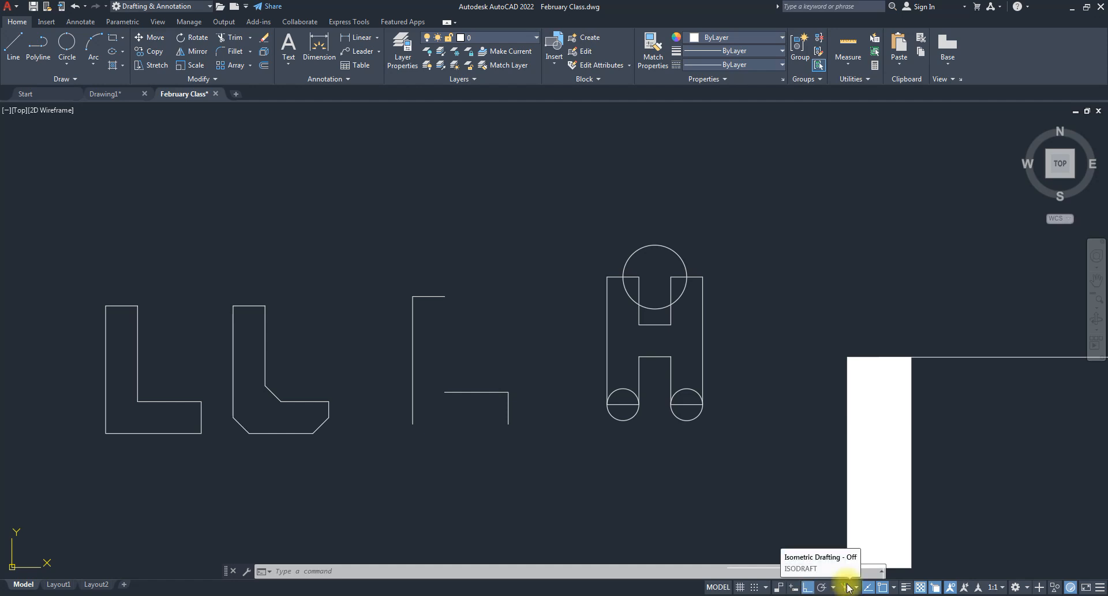
- Draw a three-point circle through the long vertical line's lower end, the lower bracket's corner and the right end of the short upper line
click(61, 65)
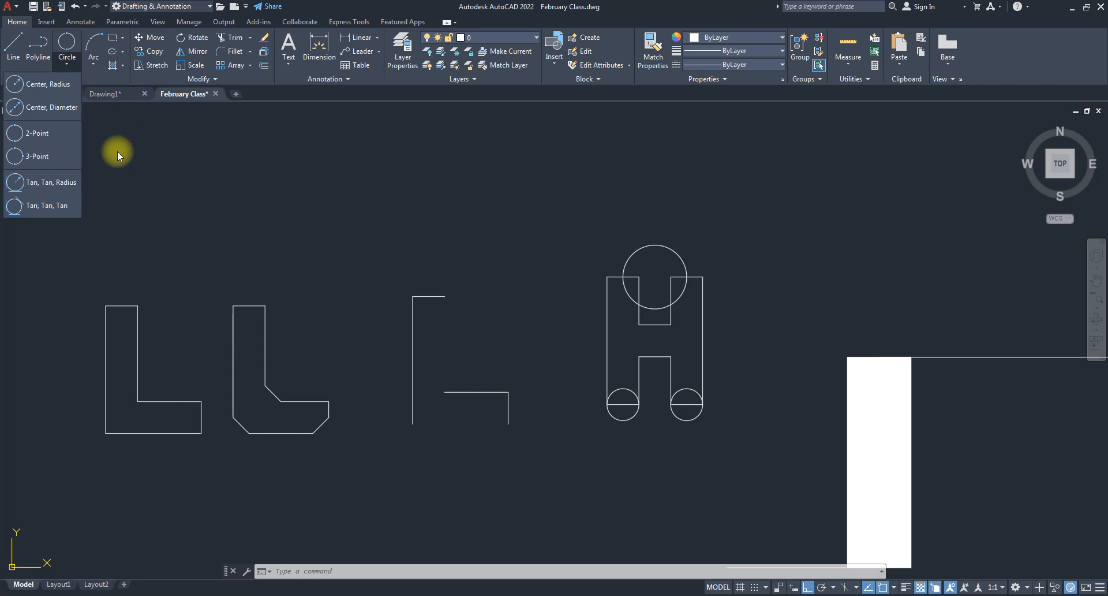
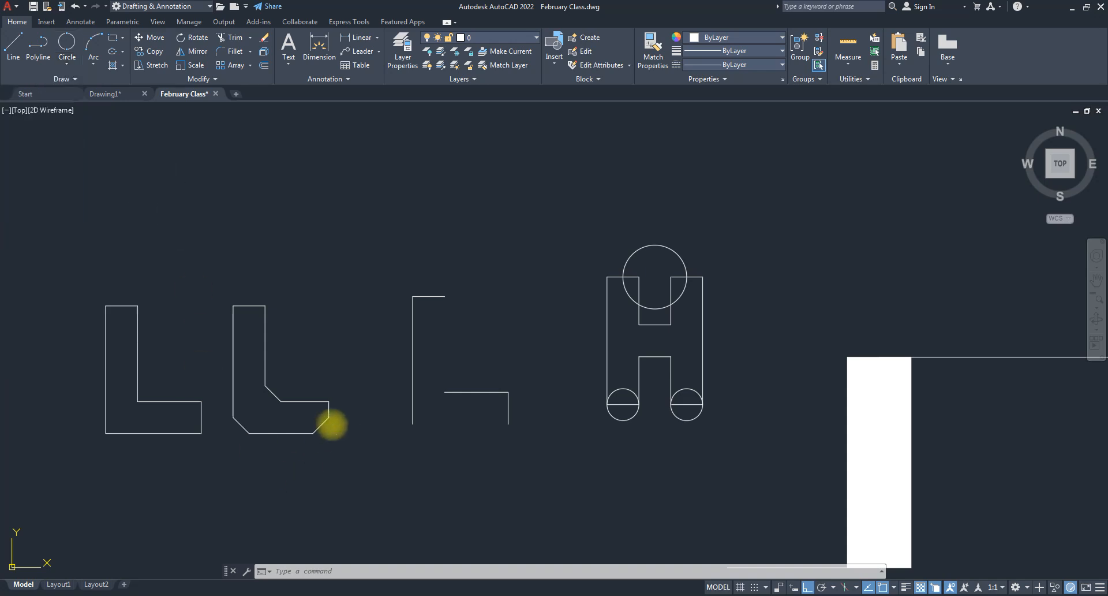
scroll(412, 398, up, 2)
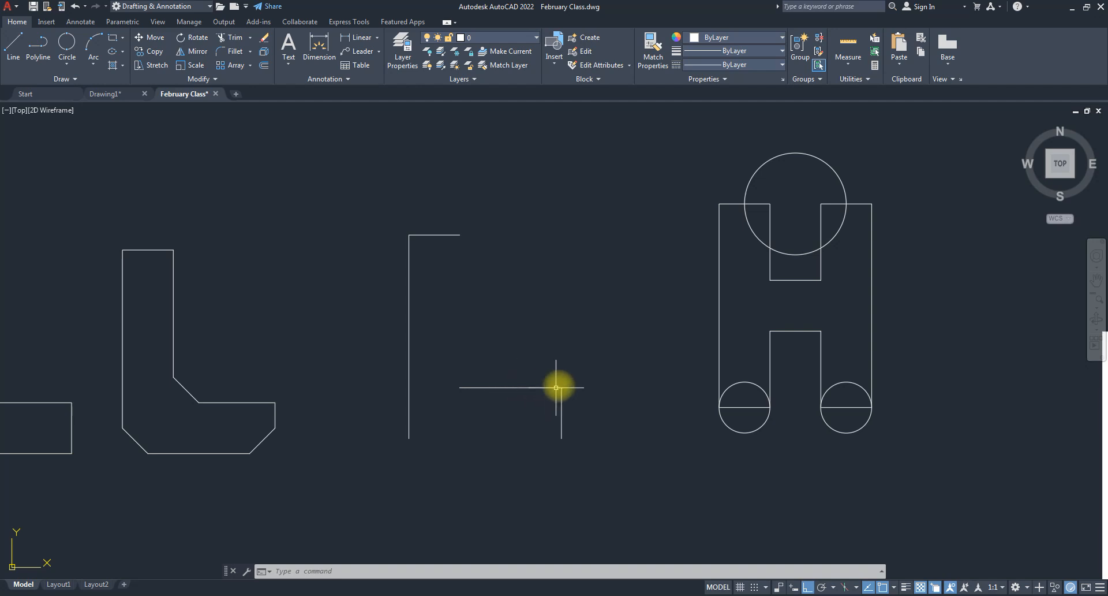
click(67, 64)
click(32, 156)
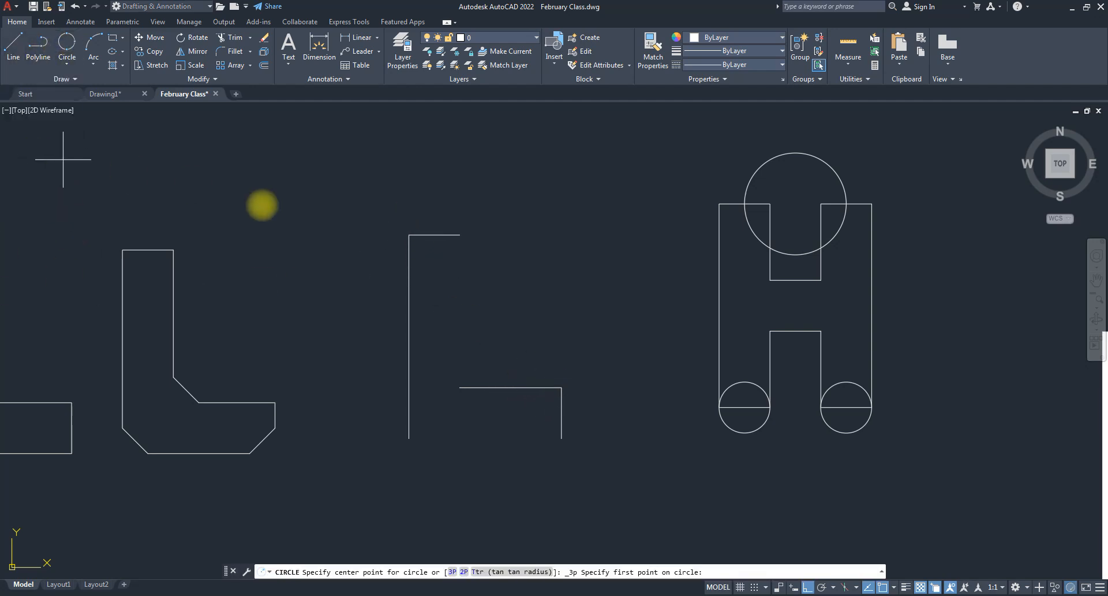
click(408, 438)
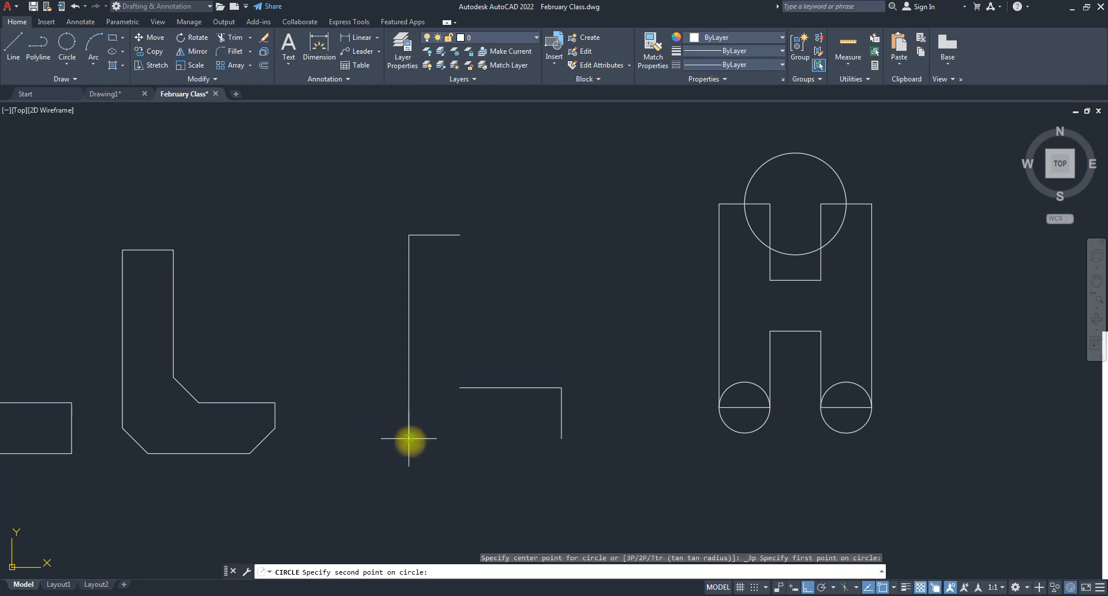
click(561, 388)
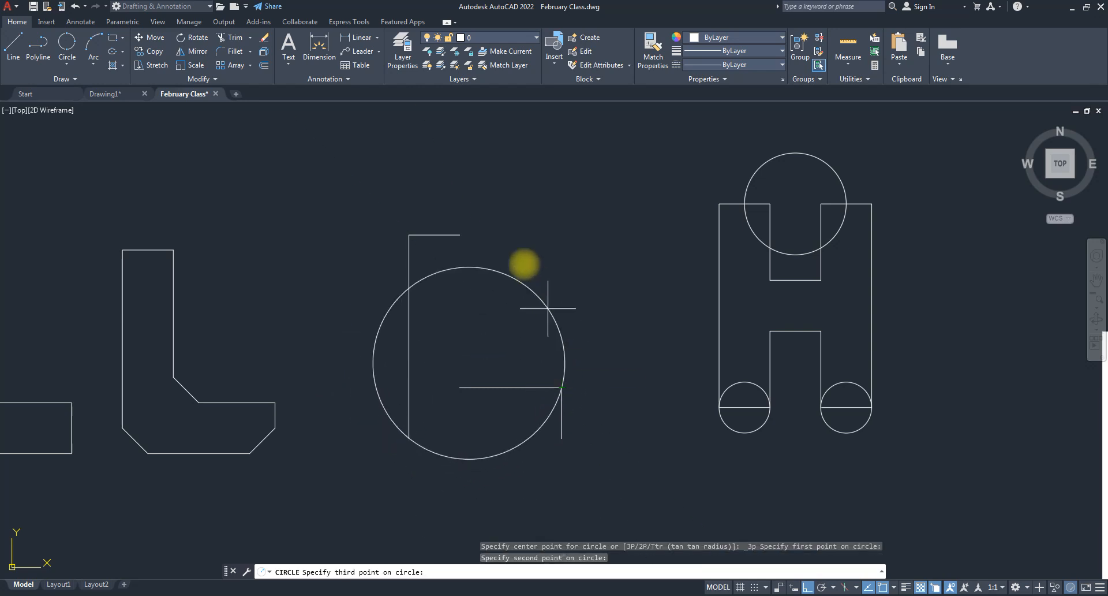
click(460, 235)
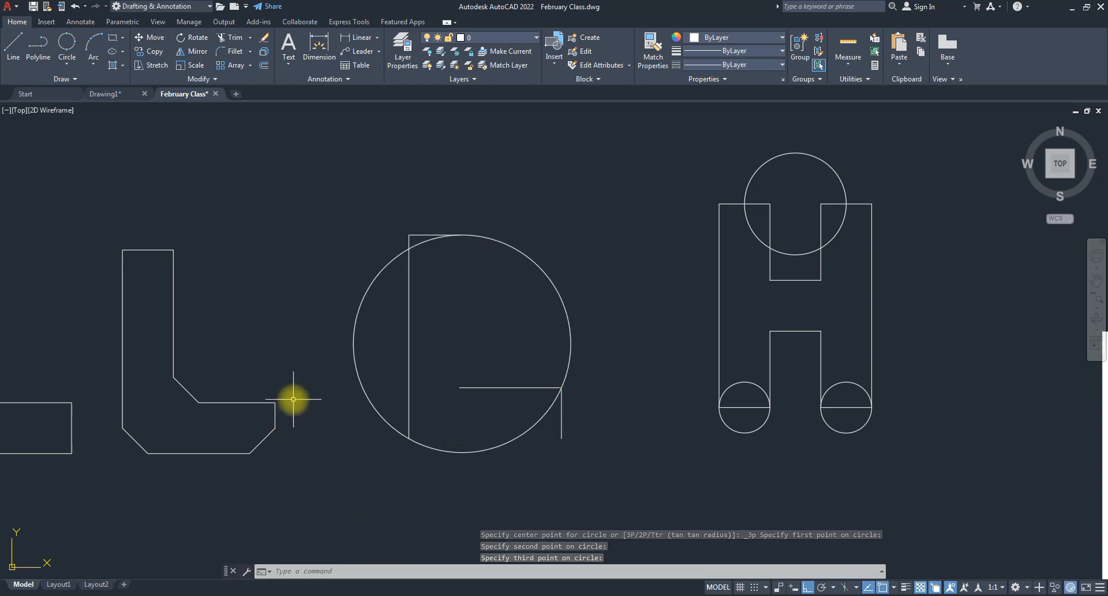
- Draw a Tan, Tan, Radius circle of radius 5 tangent to the lower bracket's horizontal line and the three-point circle
scroll(285, 390, down, 8)
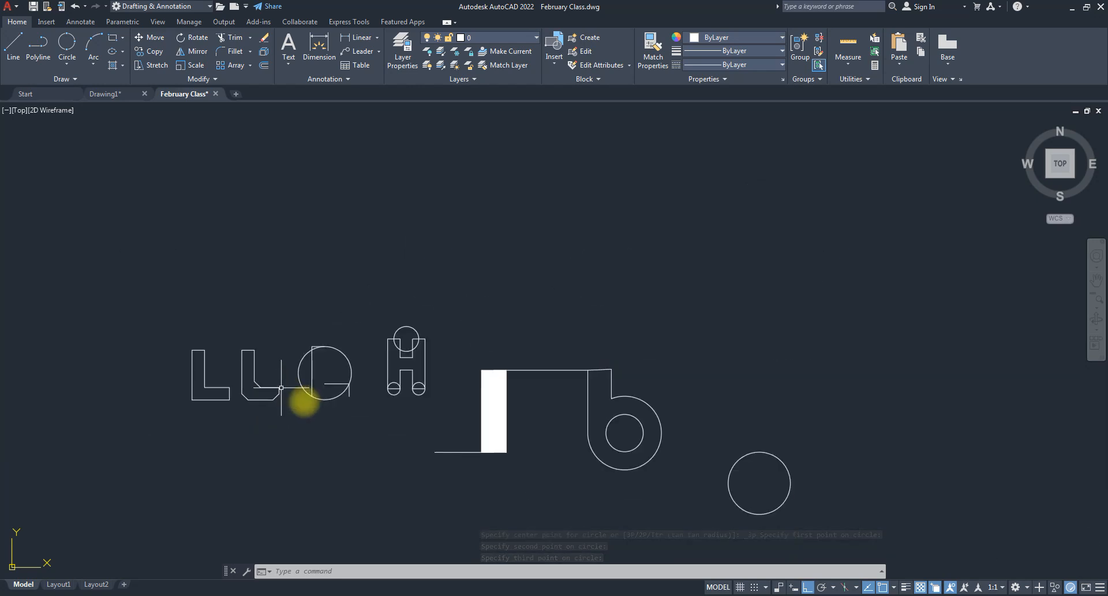
scroll(335, 387, up, 6)
scroll(332, 384, up, 2)
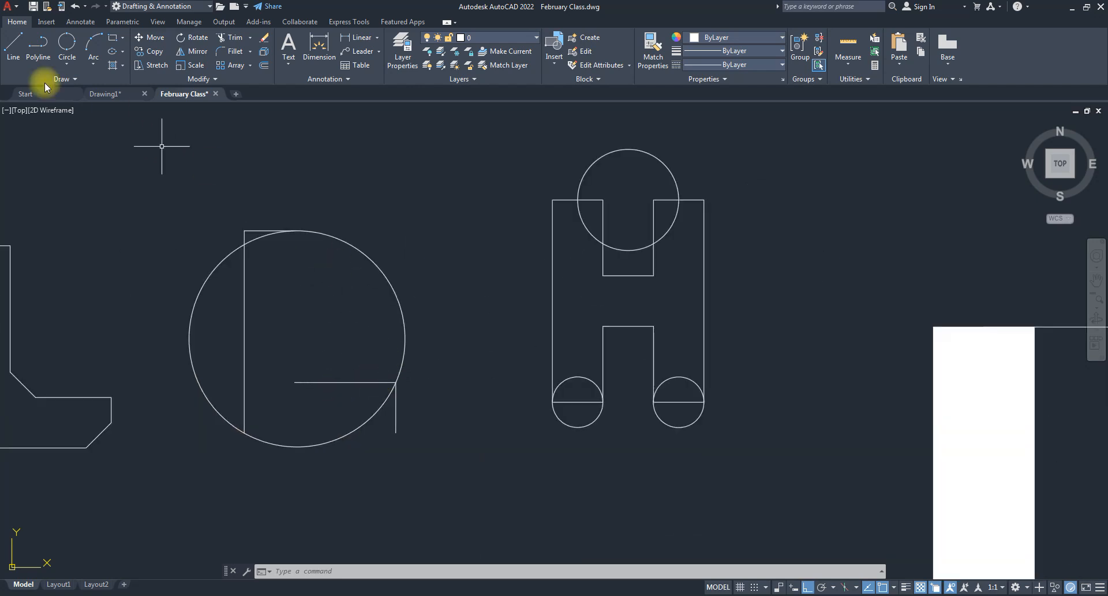
click(67, 62)
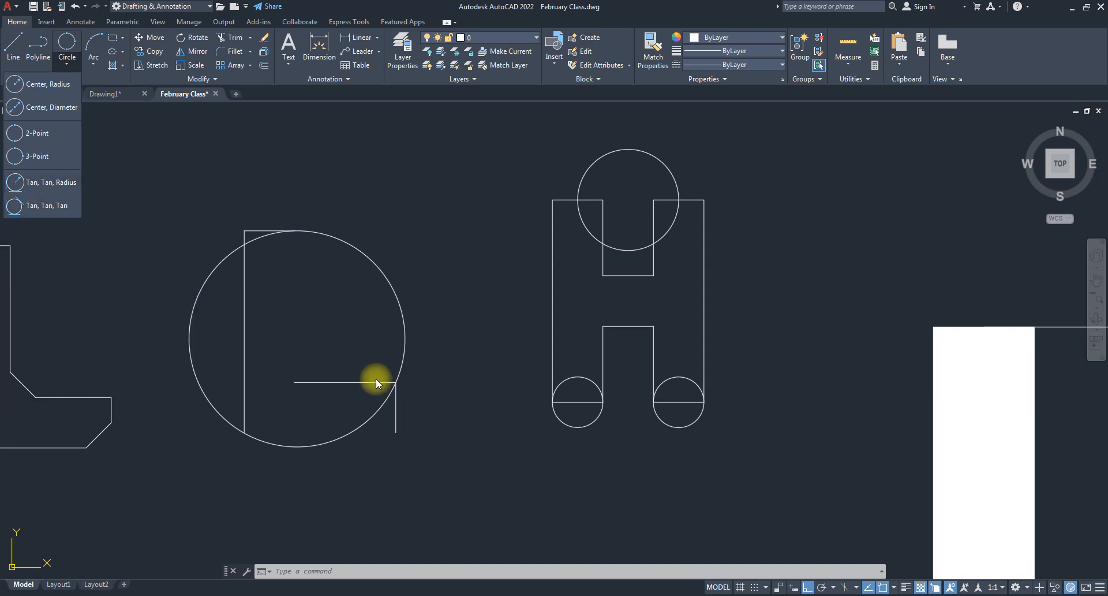
scroll(376, 381, up, 2)
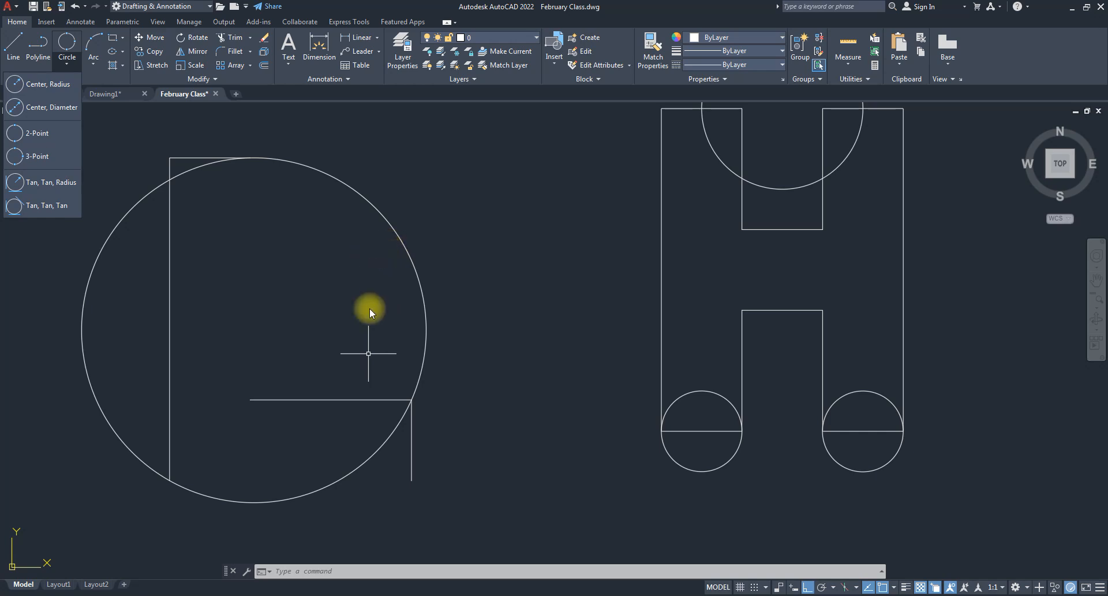
click(386, 264)
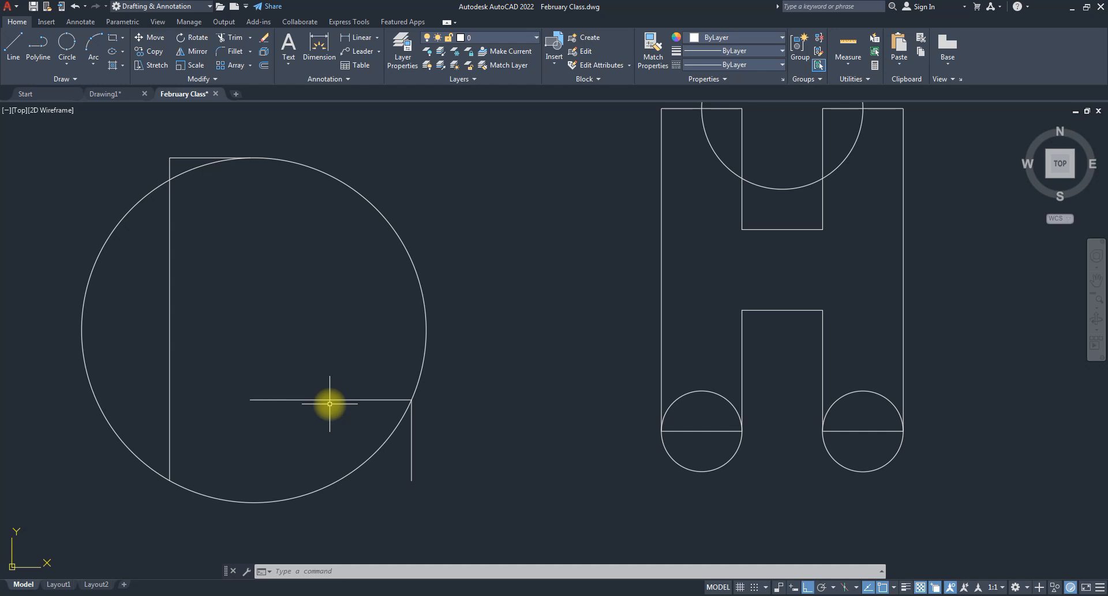
click(67, 69)
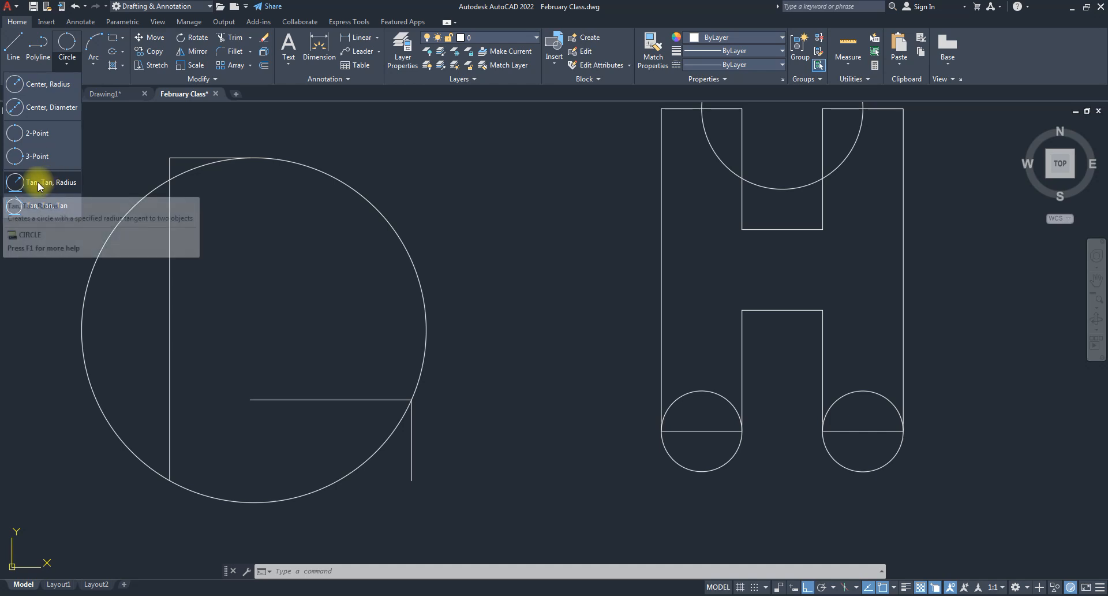
click(37, 181)
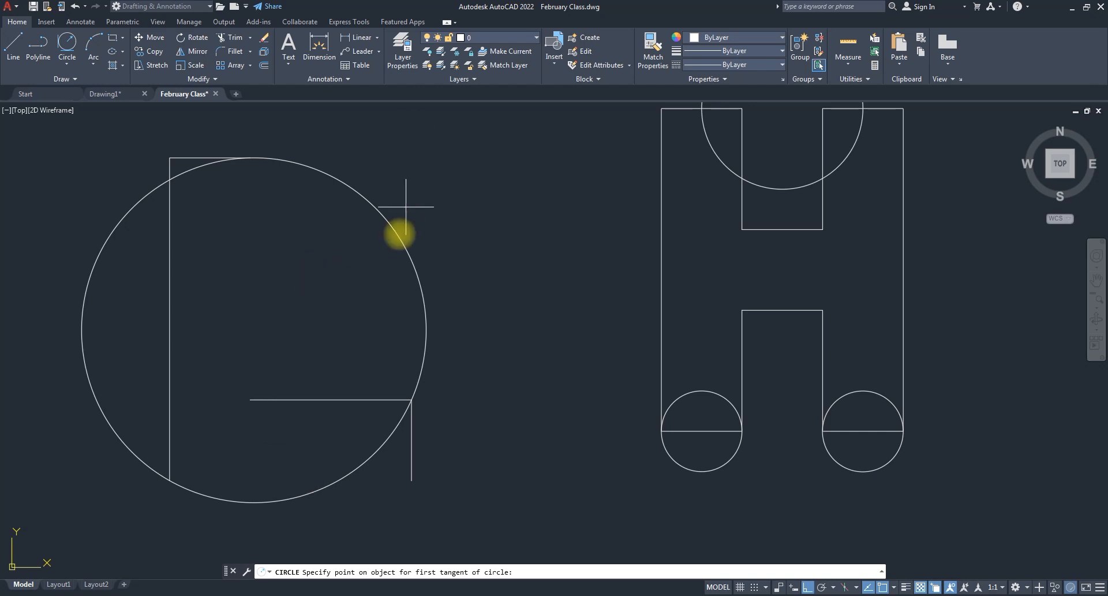
click(340, 400)
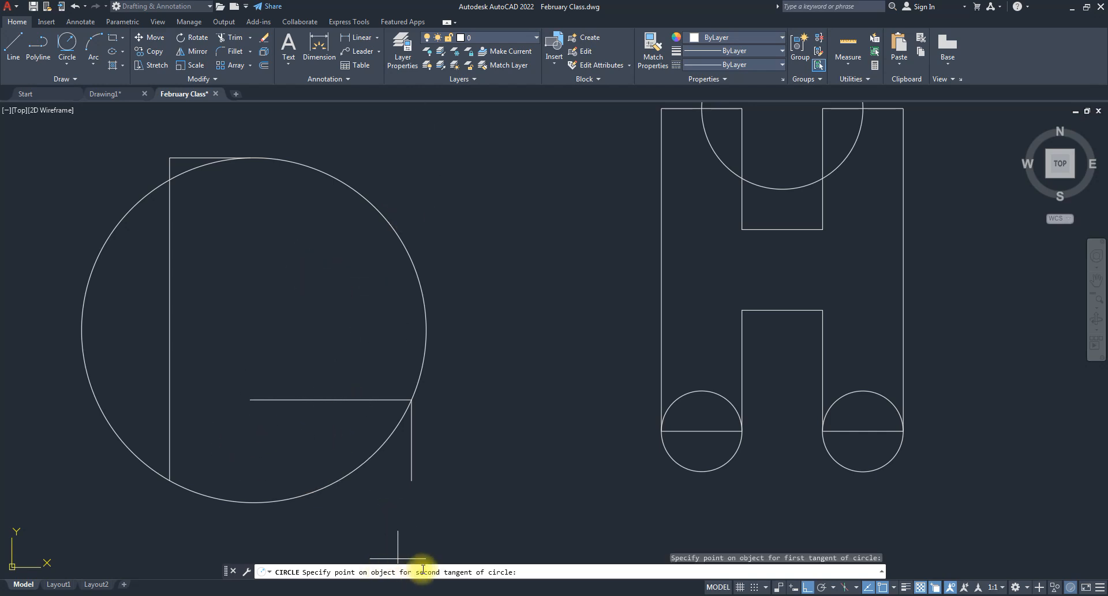
click(419, 289)
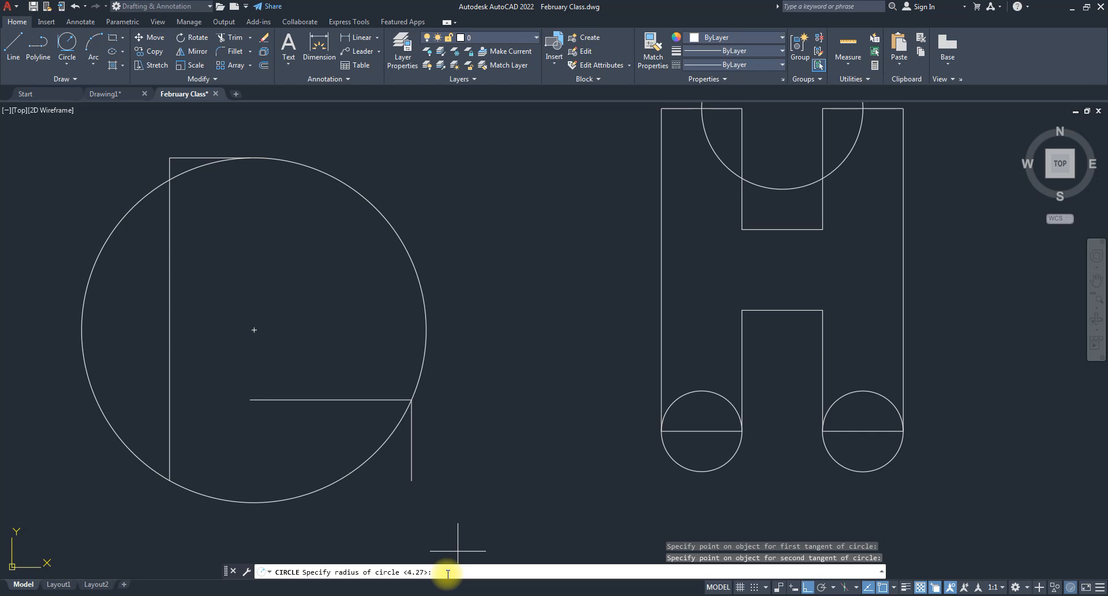
key(Return)
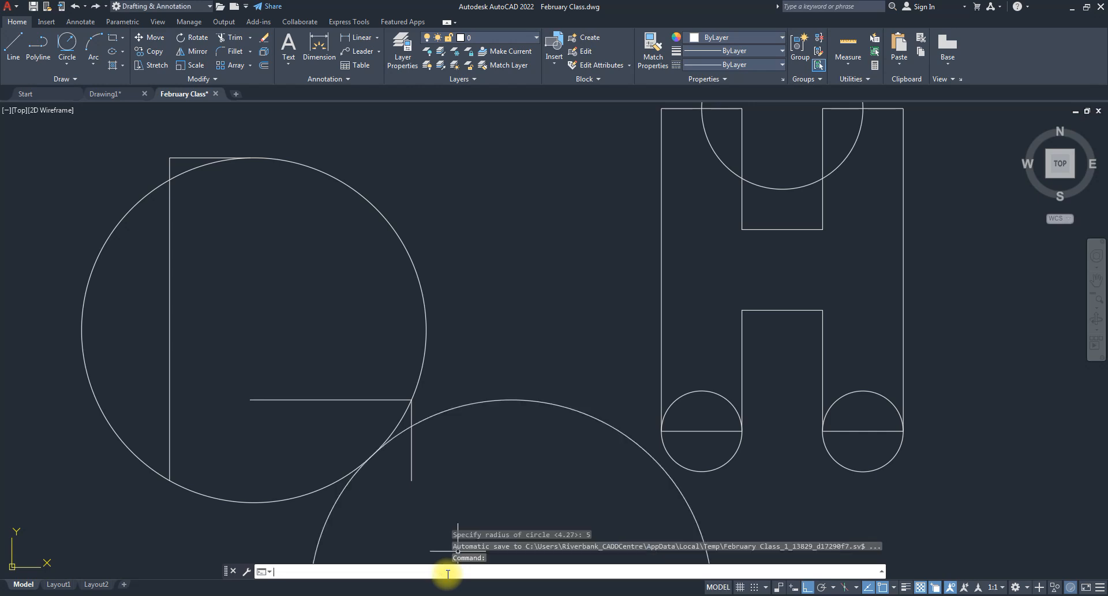
- Erase the radius 5 circle tangent to the bracket's horizontal line and the three-point circle
scroll(326, 413, down, 2)
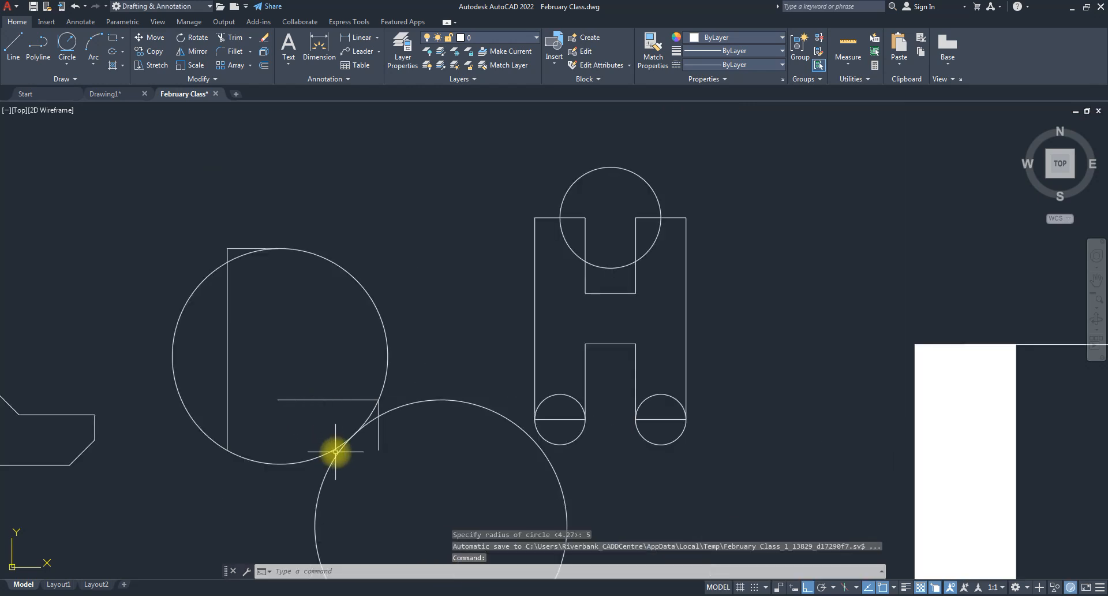
scroll(335, 451, up, 4)
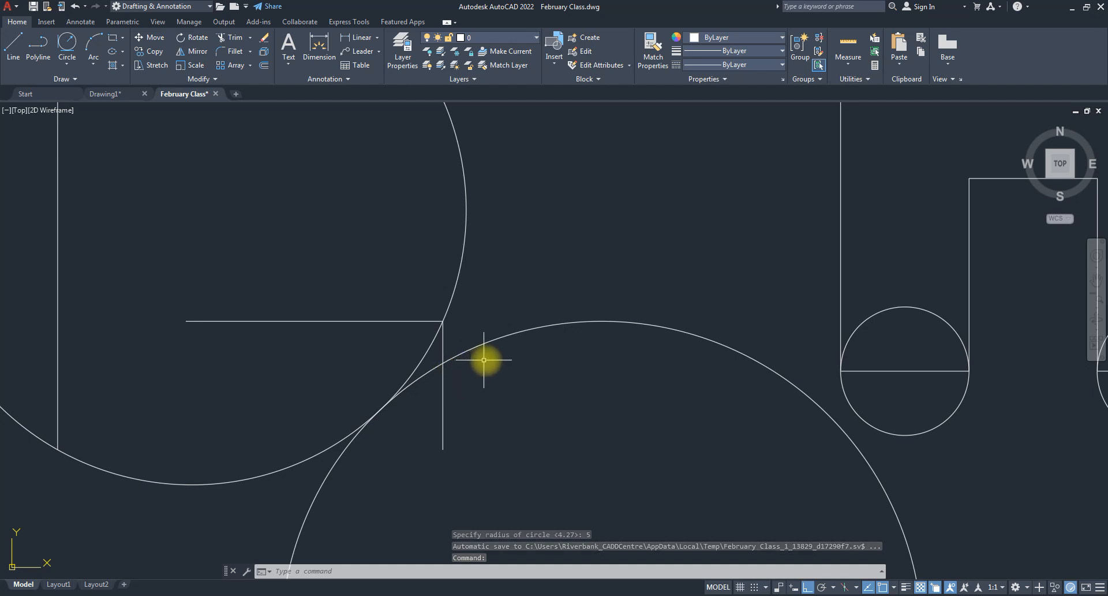
click(308, 321)
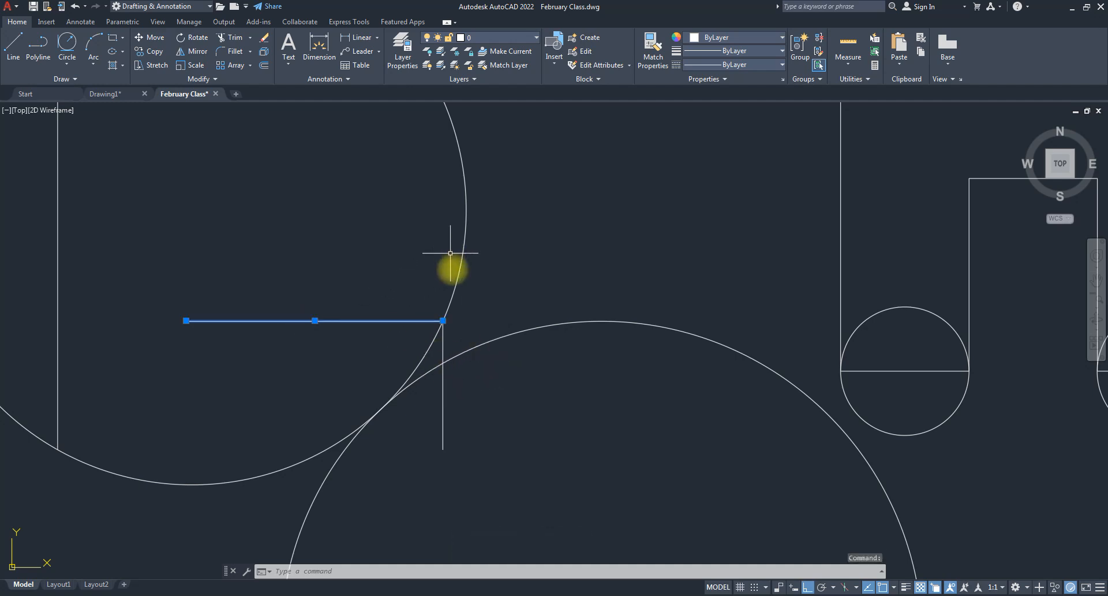
key(Escape)
click(515, 337)
click(508, 314)
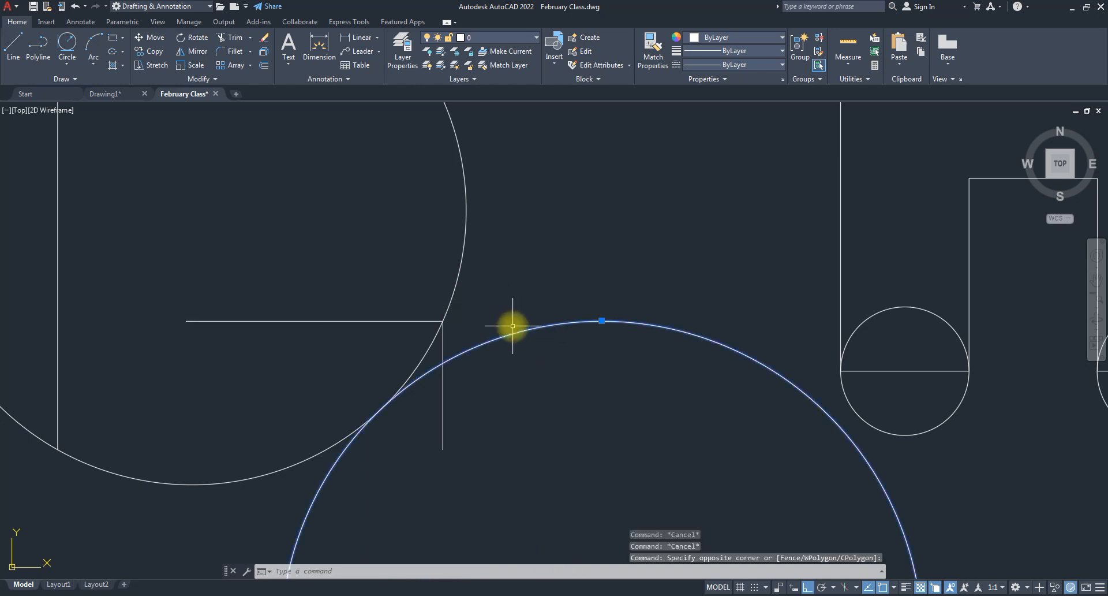
key(Delete)
- Draw a Tan, Tan, Radius circle of radius 2.5 tangent to the lower bracket's horizontal line and the three-point circle
scroll(491, 280, down, 3)
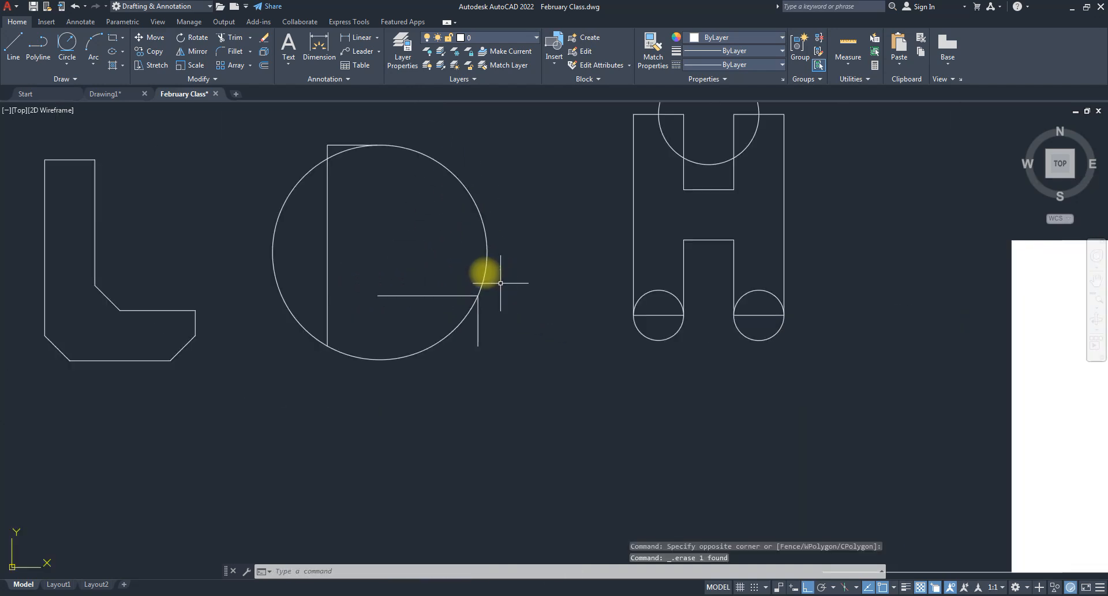
scroll(449, 231, up, 2)
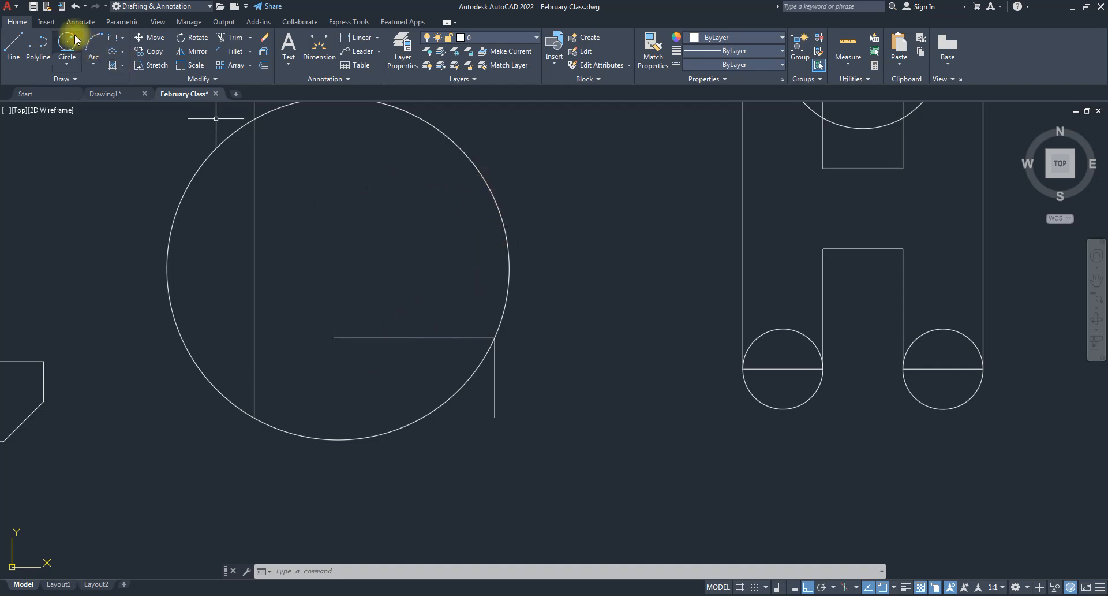
click(79, 58)
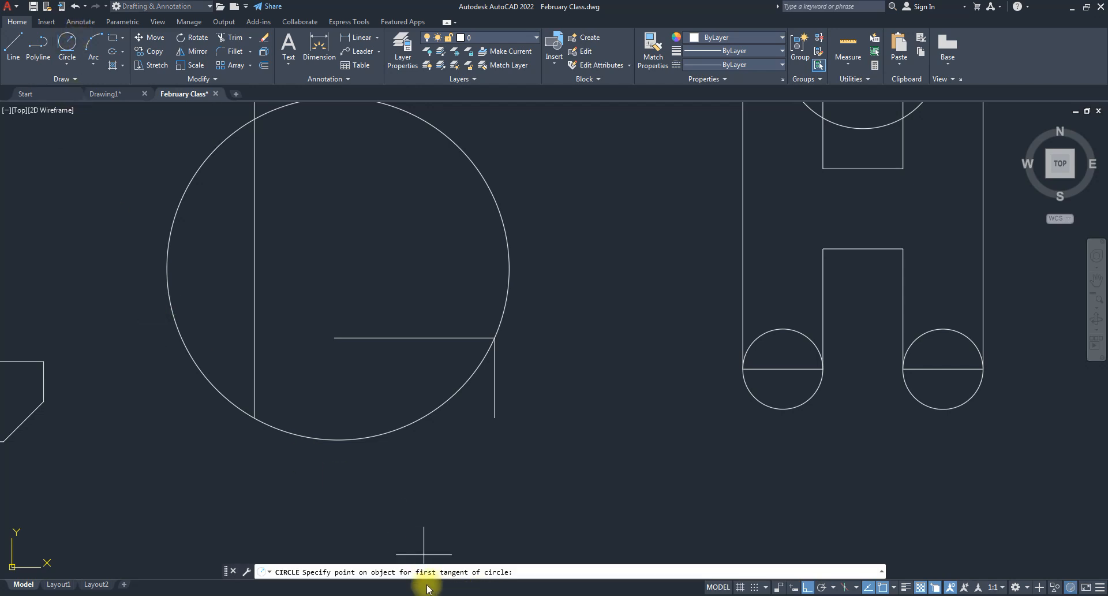
click(386, 339)
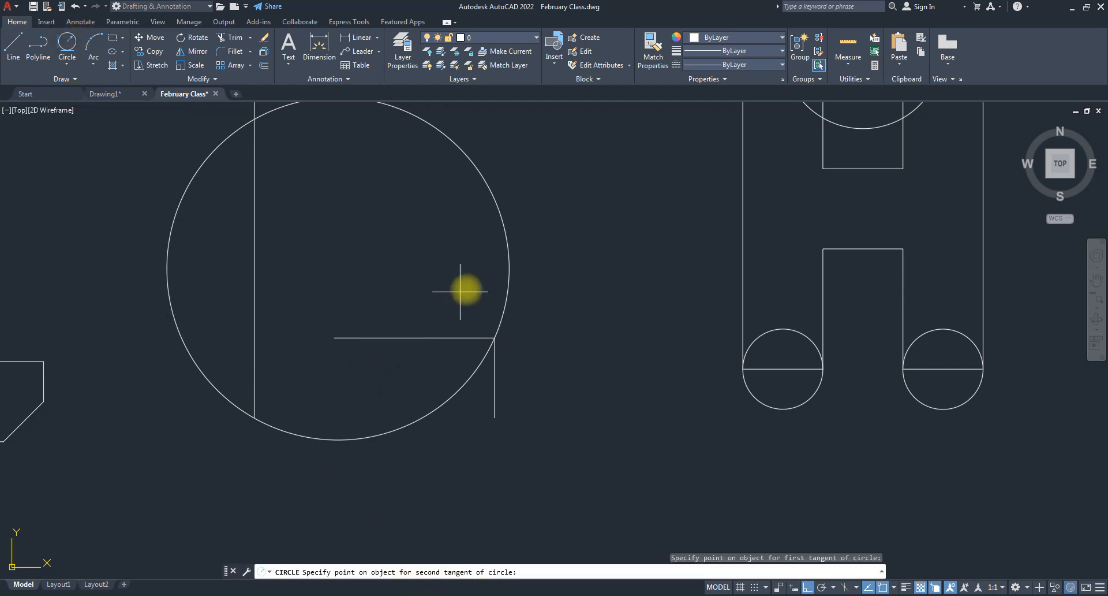
click(500, 301)
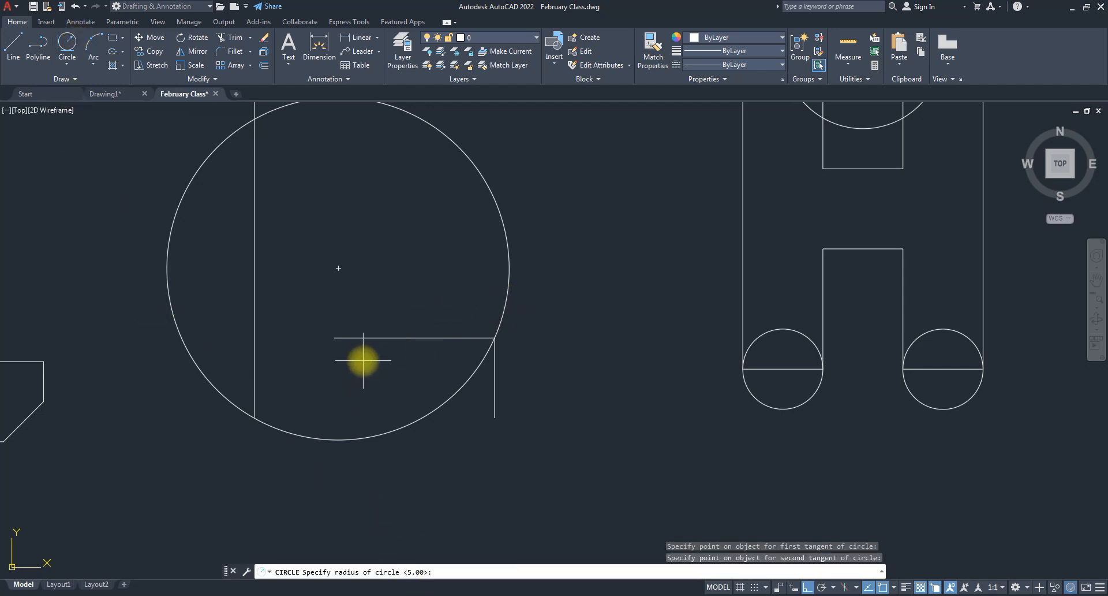
text(2.5)
key(Return)
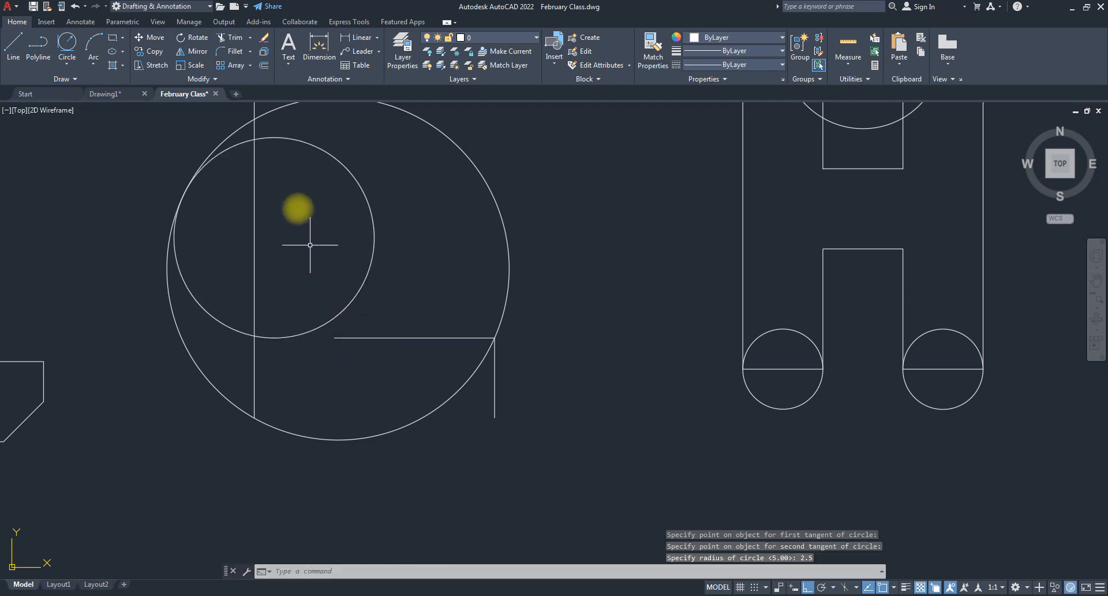
- Stretch the free end of the bracket's horizontal line horizontally to its tangent point on the radius 2.5 circle
click(380, 338)
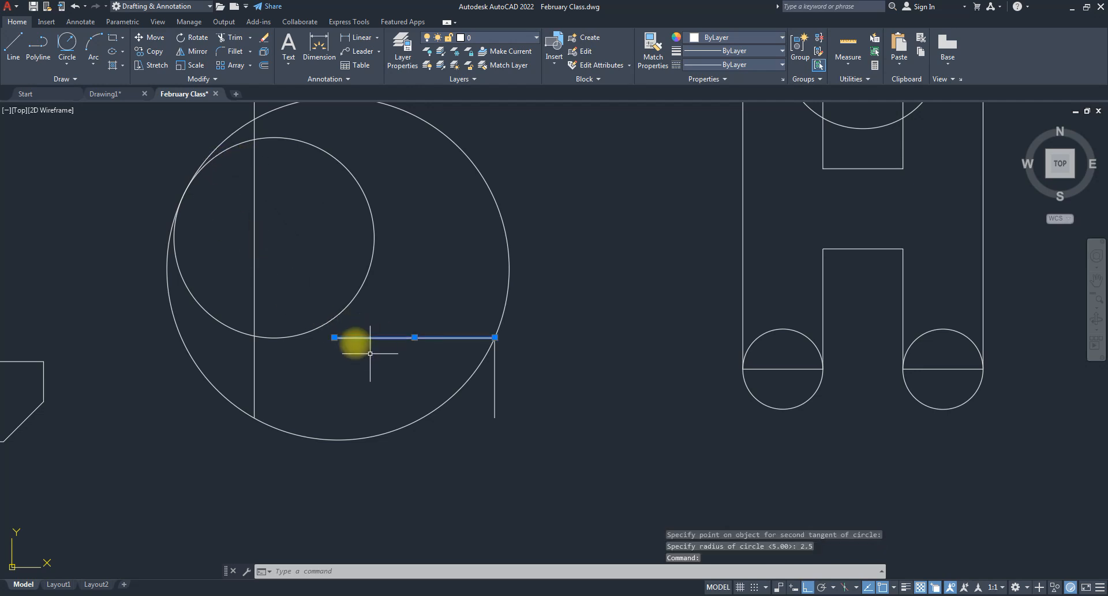
click(335, 337)
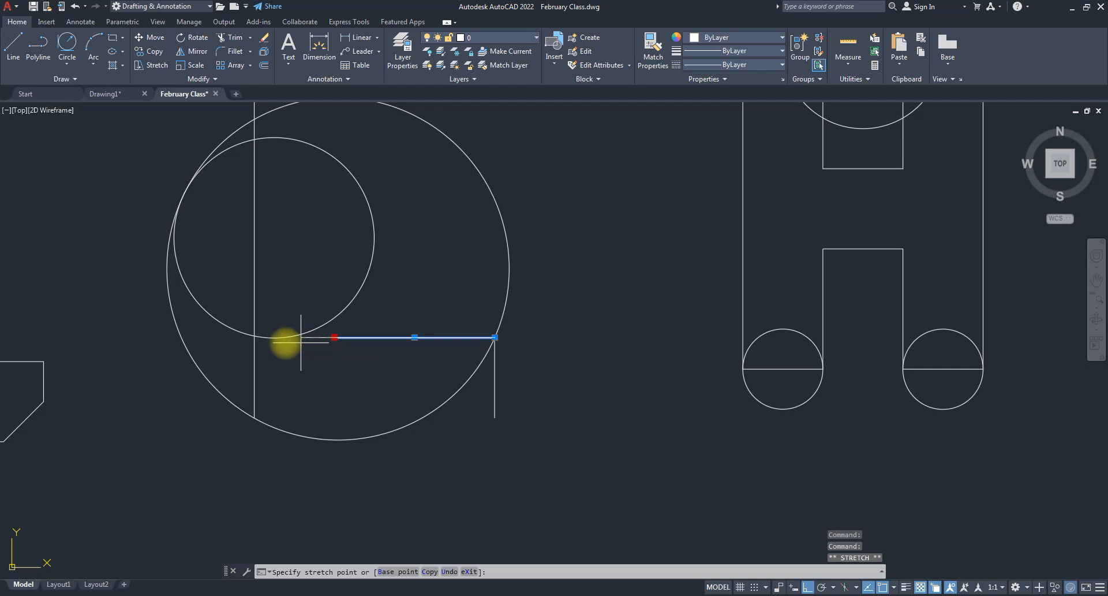
scroll(283, 341, up, 6)
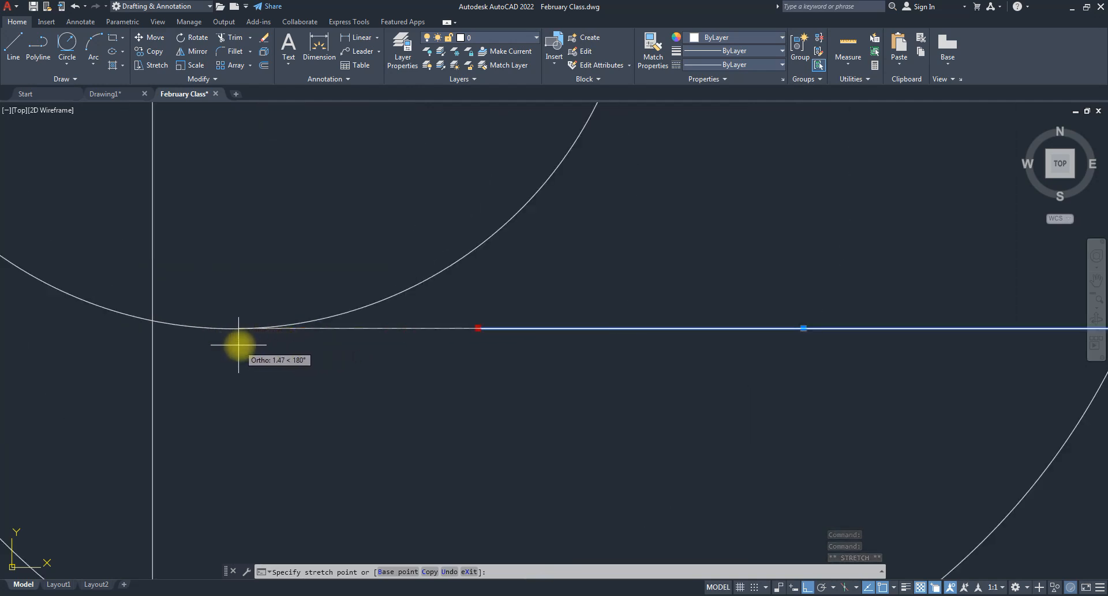
click(268, 346)
scroll(242, 414, down, 6)
key(Escape)
key(Escape)
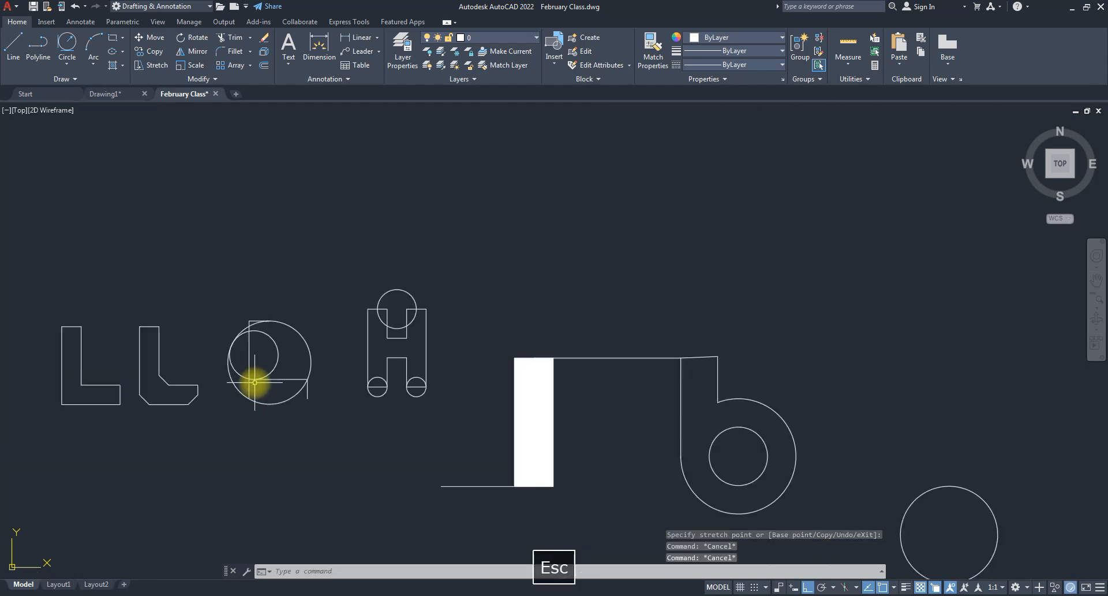
- Draw a Tan, Tan, Radius circle of radius 10 tangent to the polyline's large outer arc and the separate circle on the right
scroll(307, 388, up, 6)
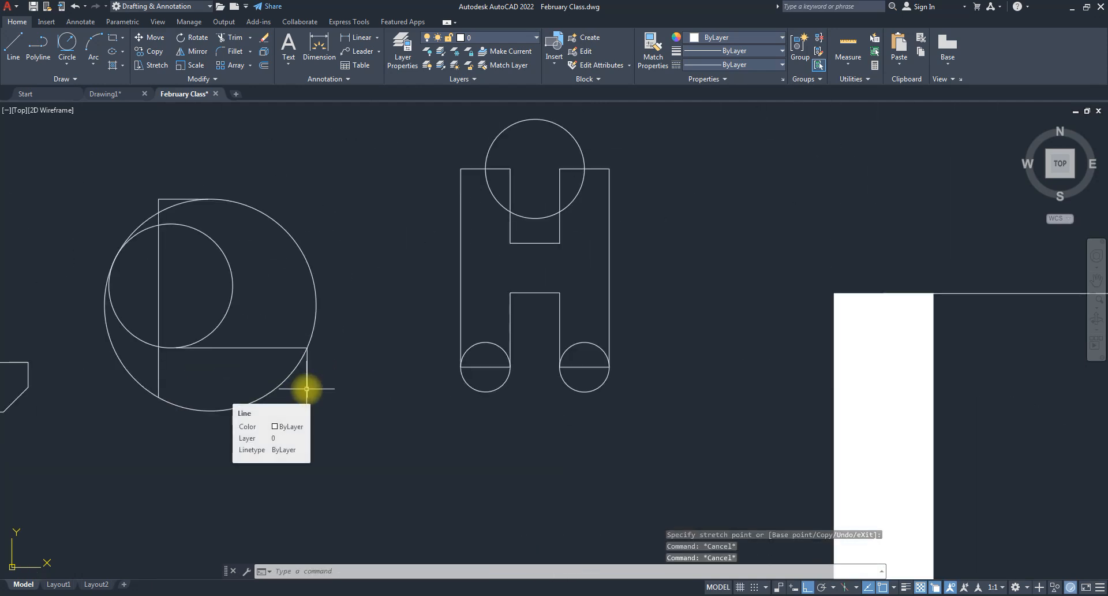
scroll(370, 381, down, 6)
scroll(404, 369, up, 4)
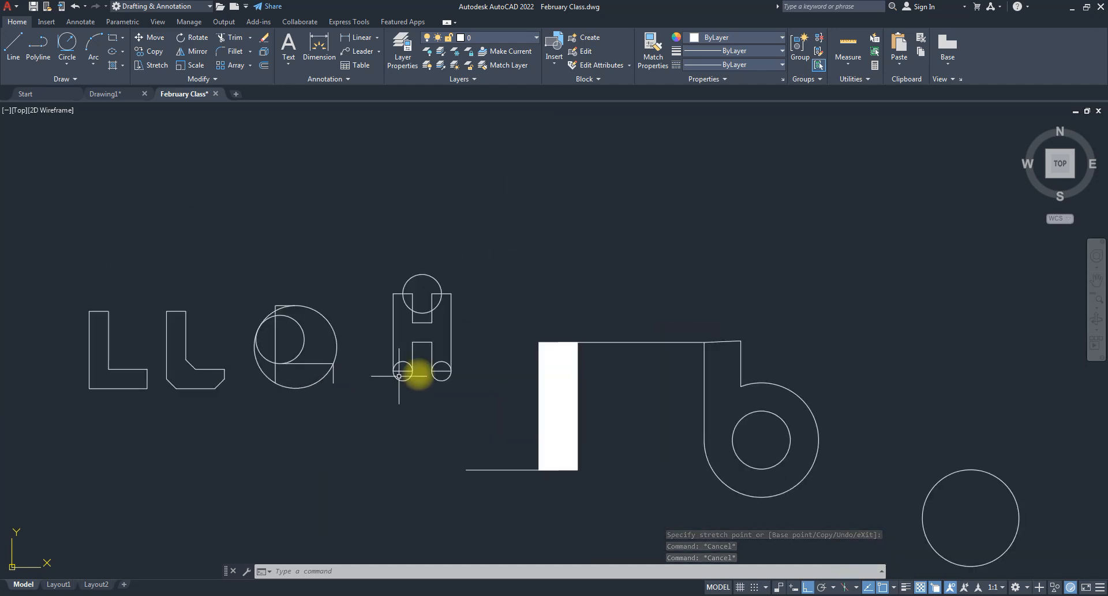
scroll(360, 344, down, 3)
scroll(624, 392, up, 3)
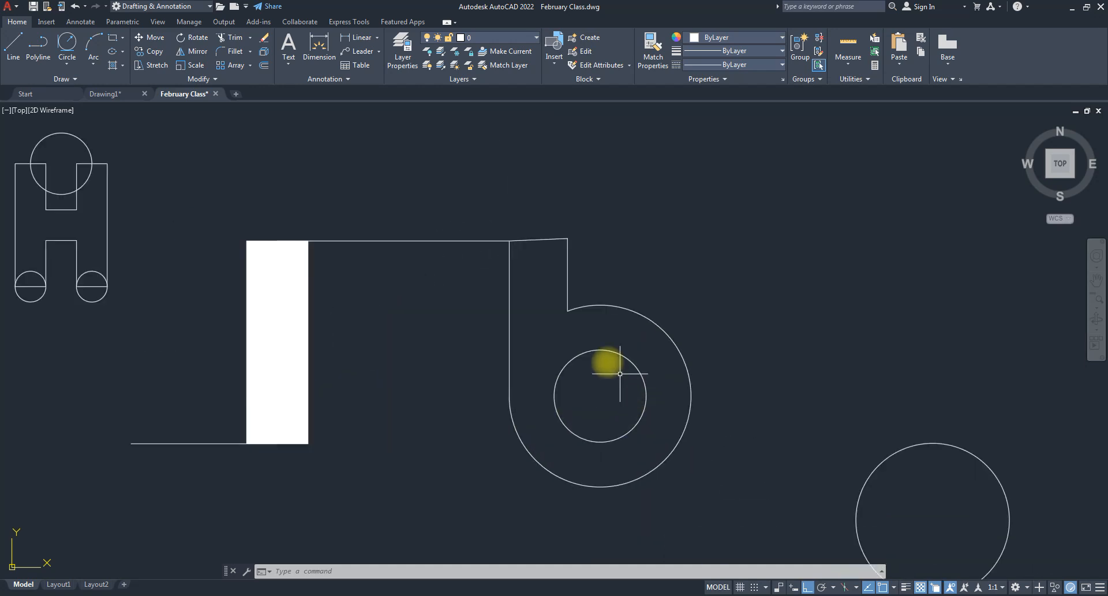
scroll(618, 390, down, 3)
scroll(664, 425, up, 4)
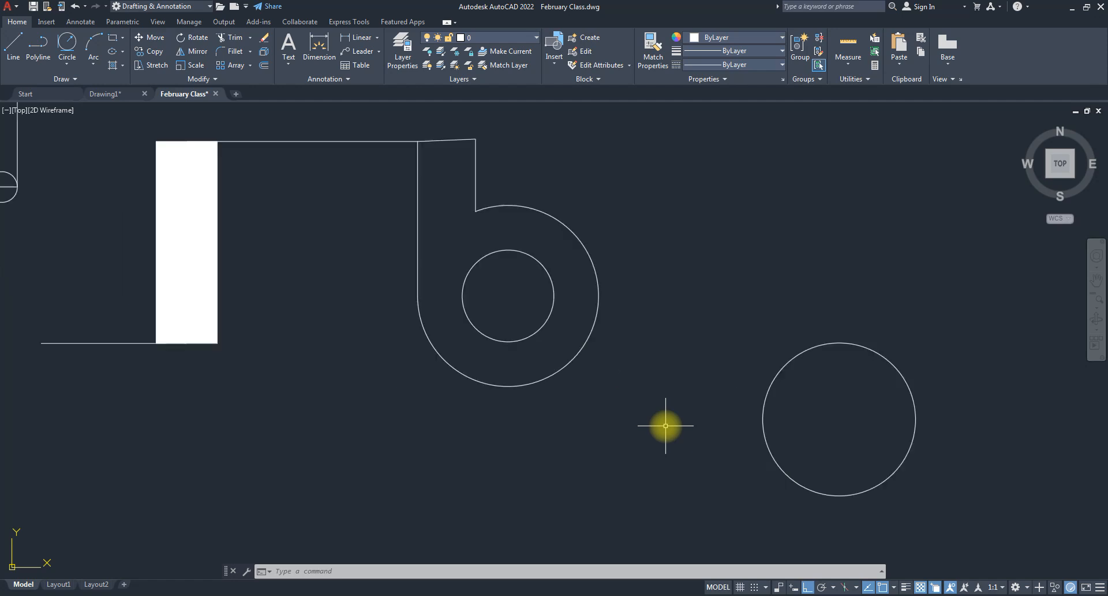
key(Escape)
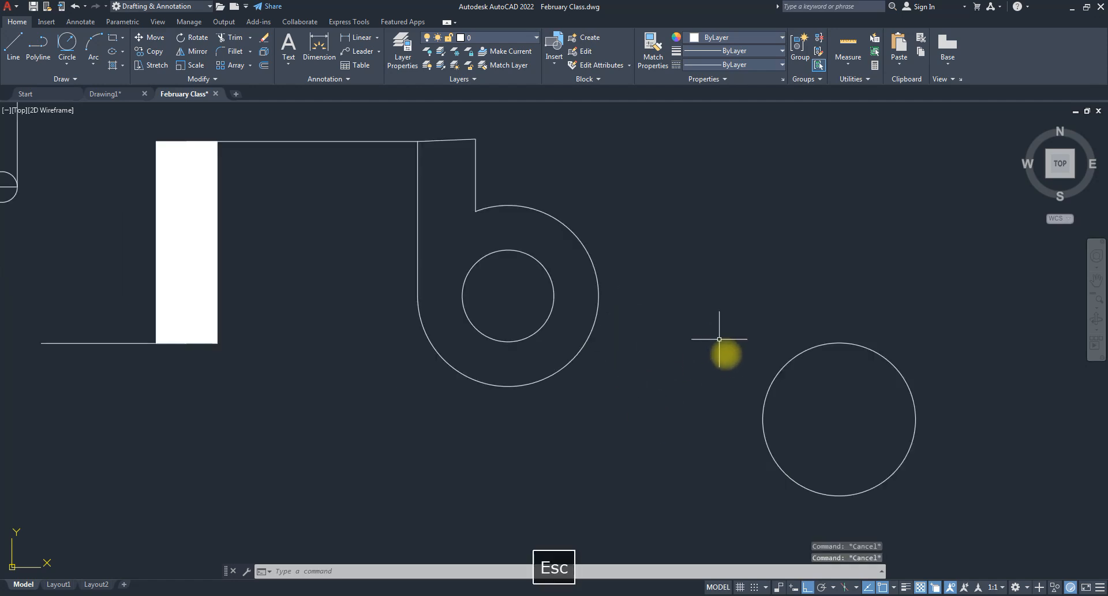
click(65, 51)
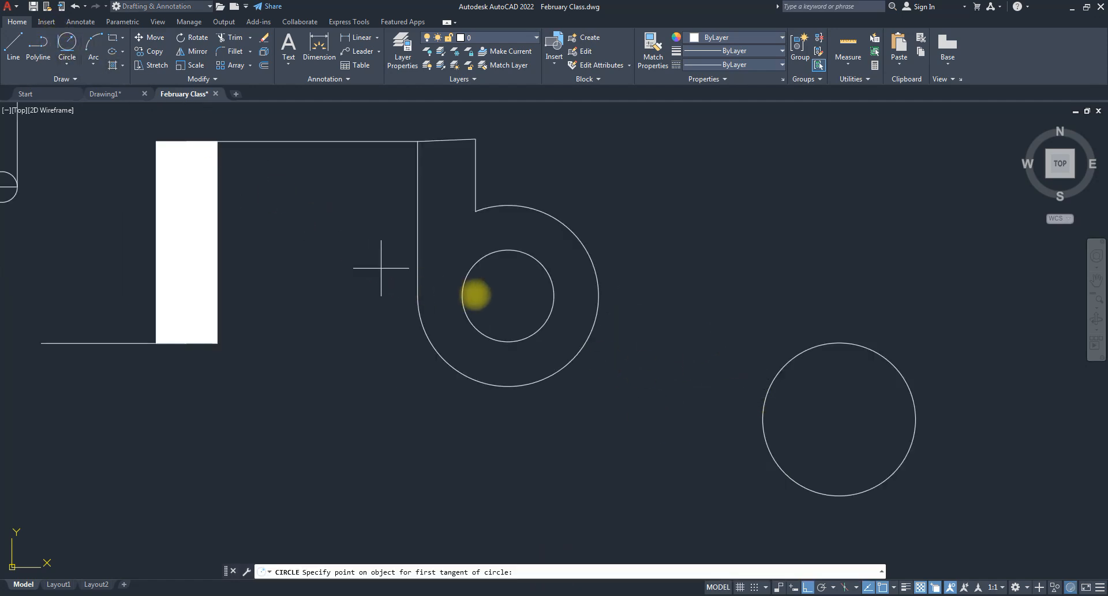
click(596, 337)
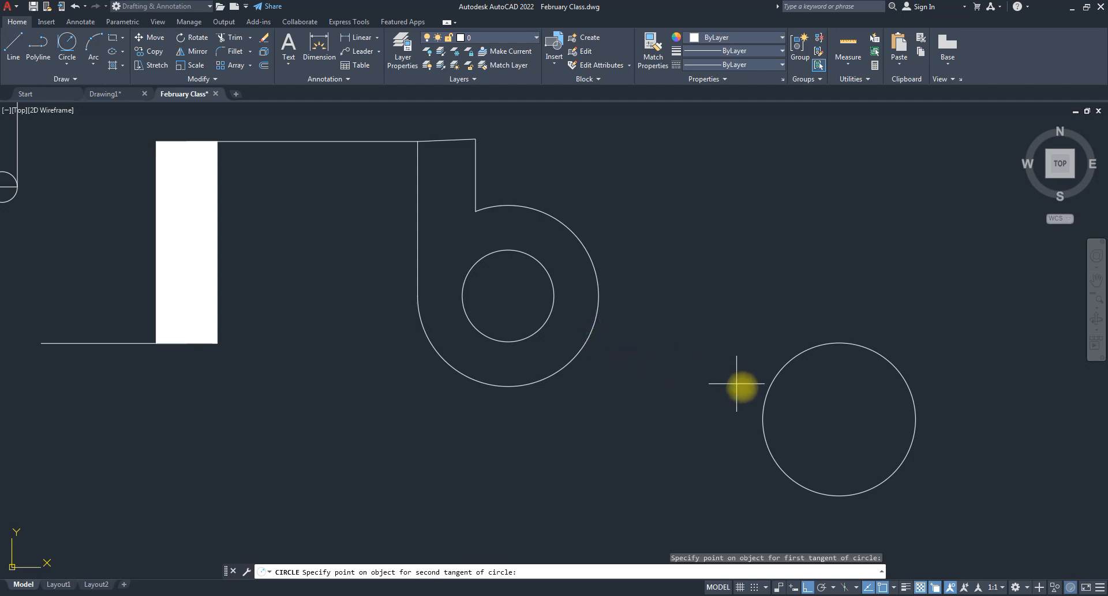
click(763, 398)
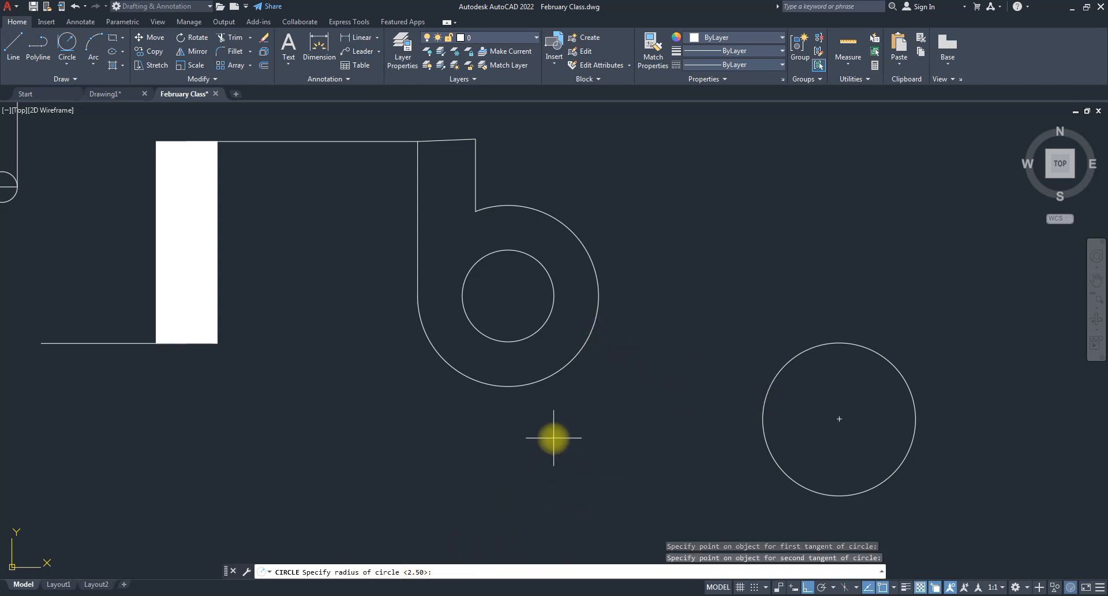
text(10)
key(Return)
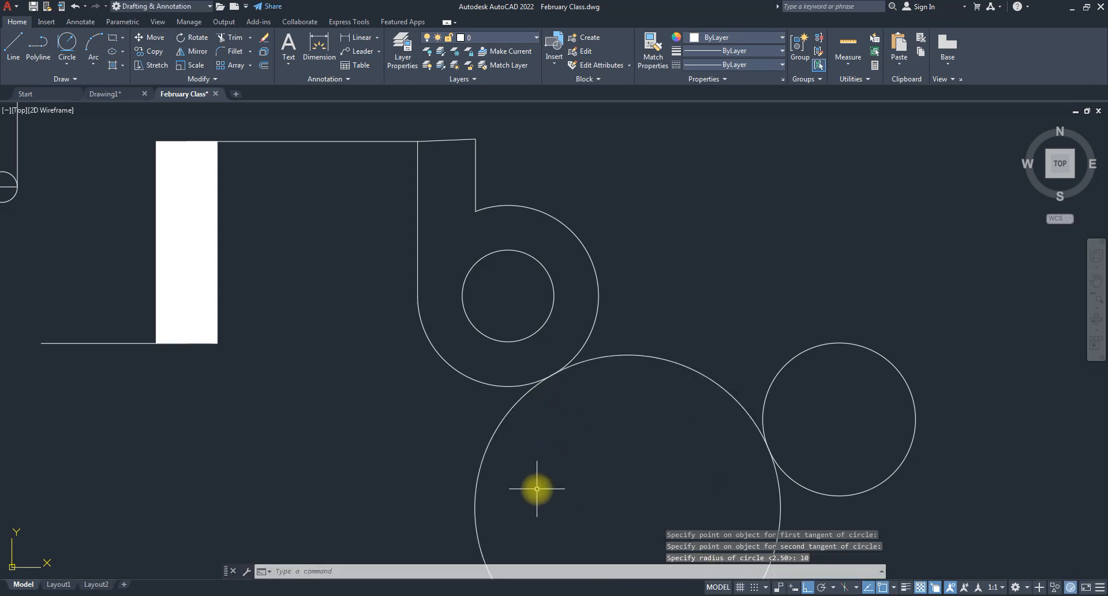
scroll(607, 405, down, 5)
scroll(595, 412, up, 3)
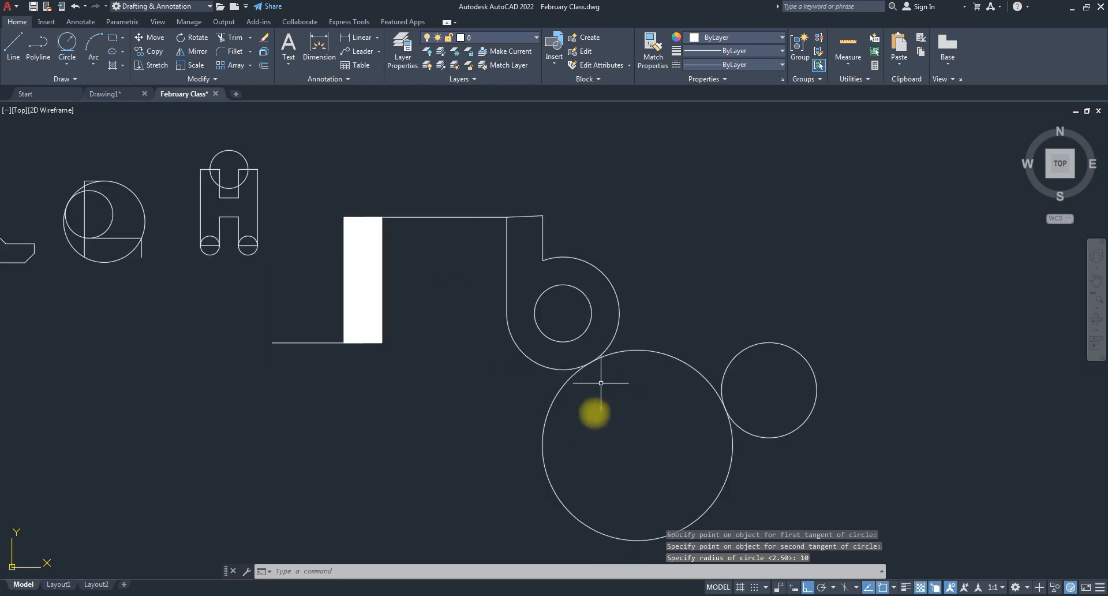
scroll(578, 248, down, 3)
scroll(612, 330, up, 3)
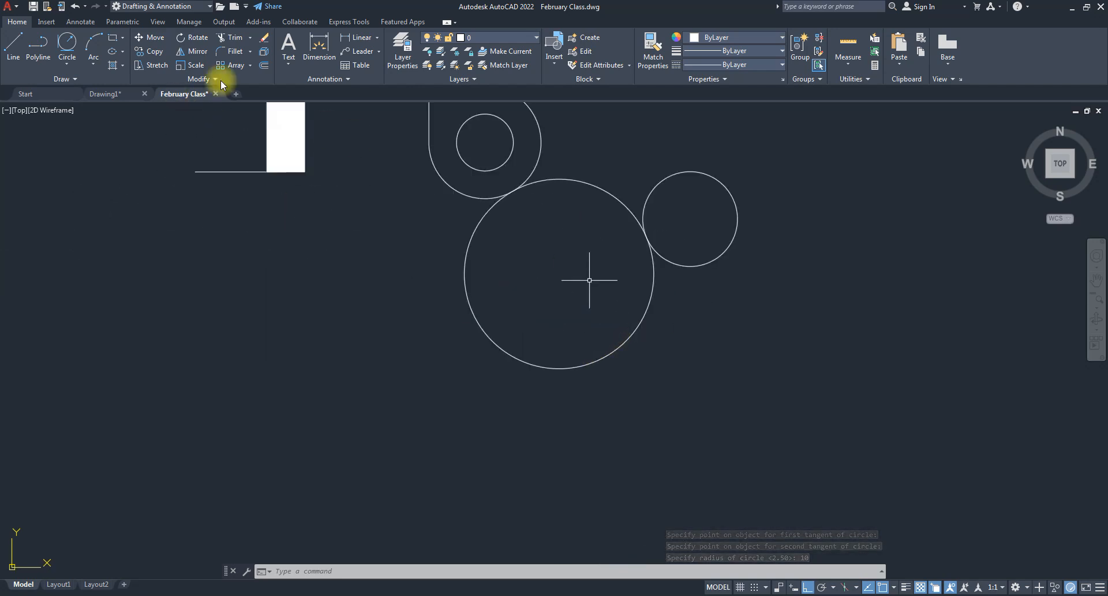
click(66, 64)
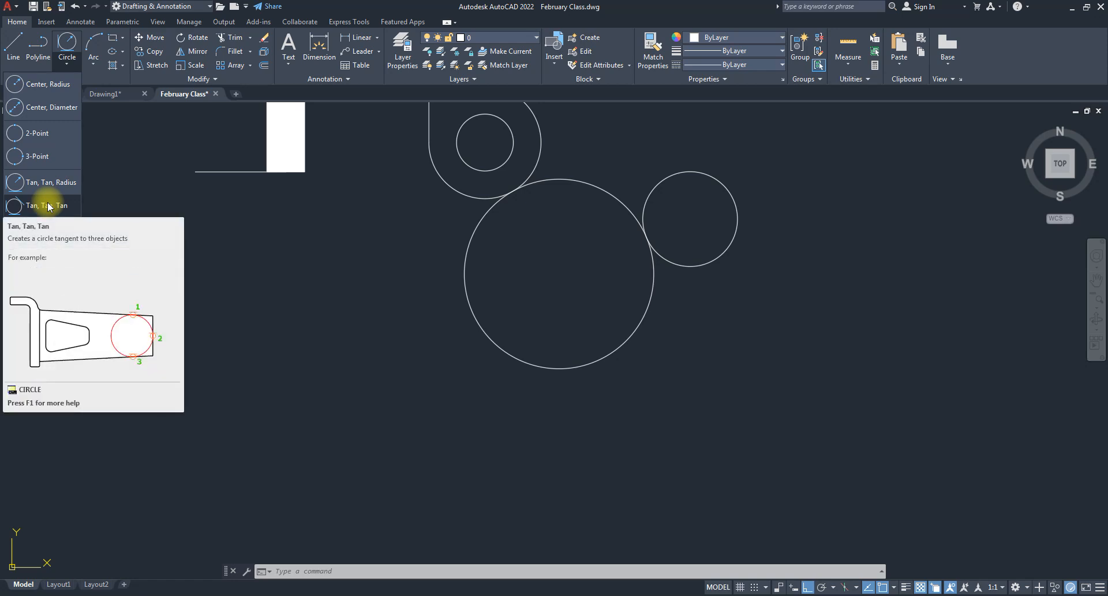
scroll(396, 327, down, 5)
scroll(244, 266, up, 3)
scroll(315, 256, up, 4)
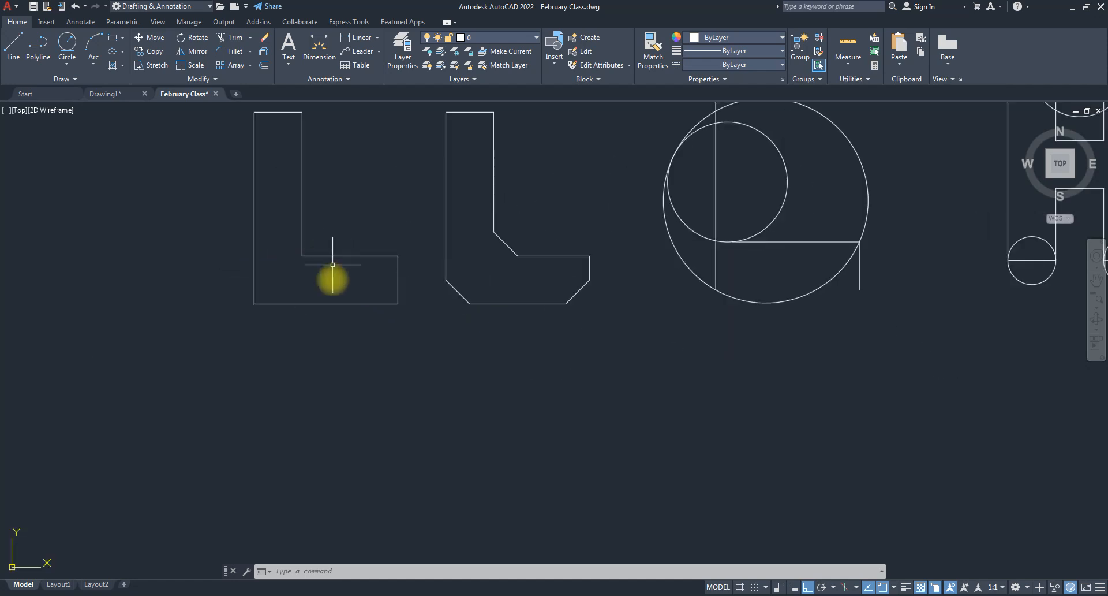
- With Ortho off, draw a slanted line running down to the left in the empty area below the first L outline
scroll(332, 286, down, 3)
scroll(332, 288, down, 2)
text(l)
key(Return)
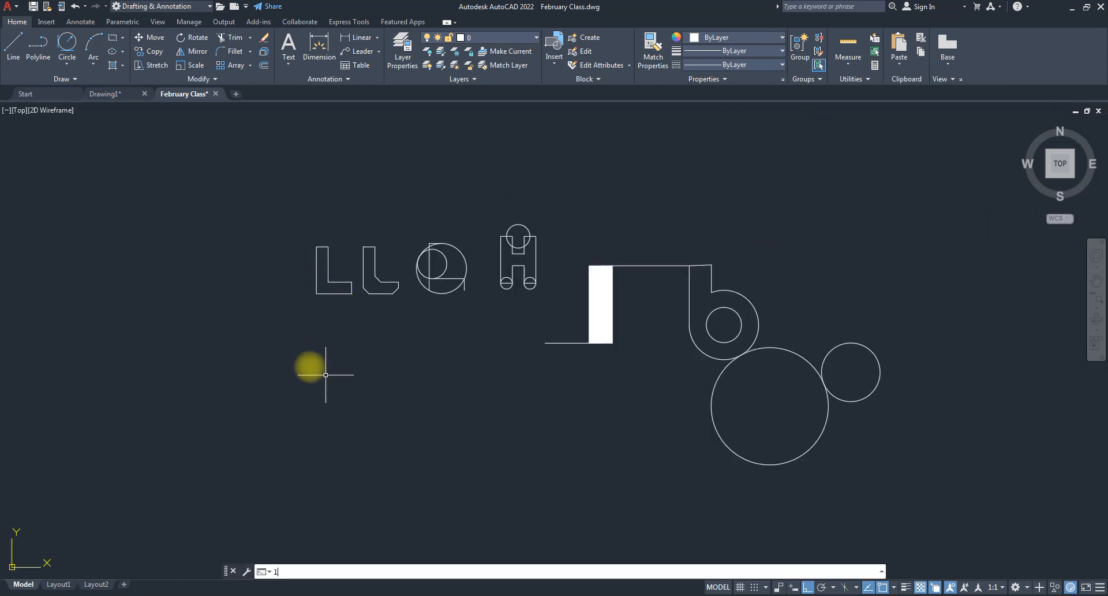
click(321, 339)
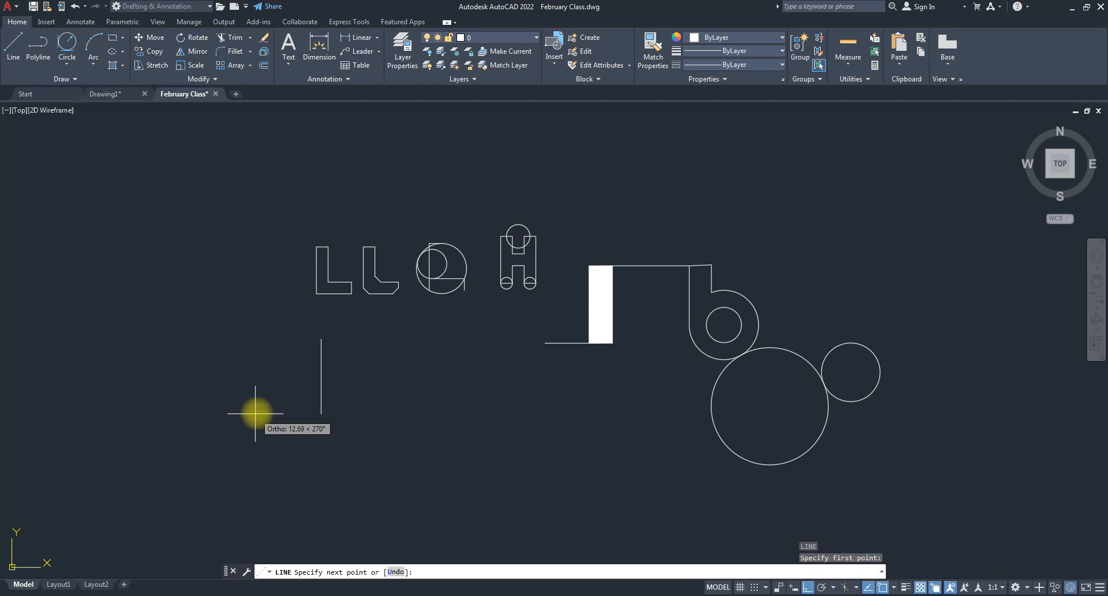
key(F8)
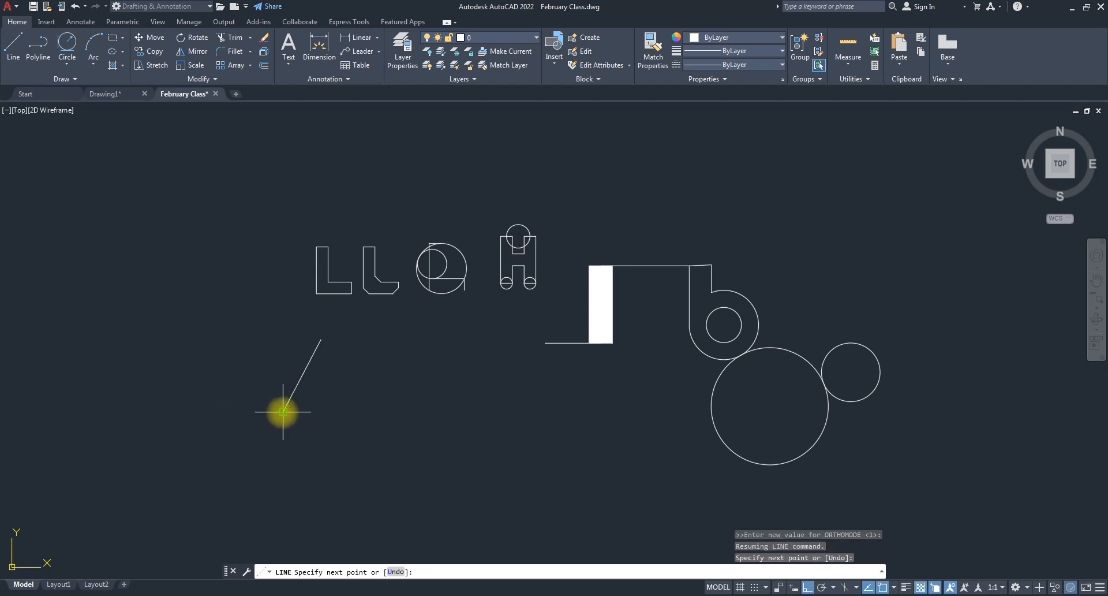
click(283, 412)
key(space)
- Draw a second slanted line to the right of the first, running down to the right without the Ortho constraint
key(space)
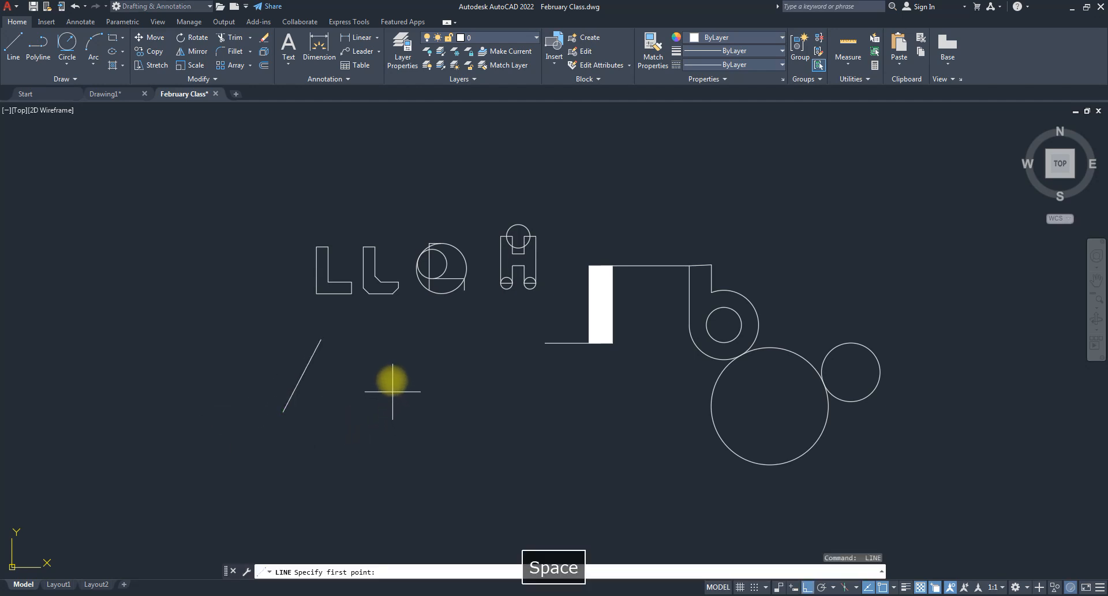
click(392, 349)
key(F8)
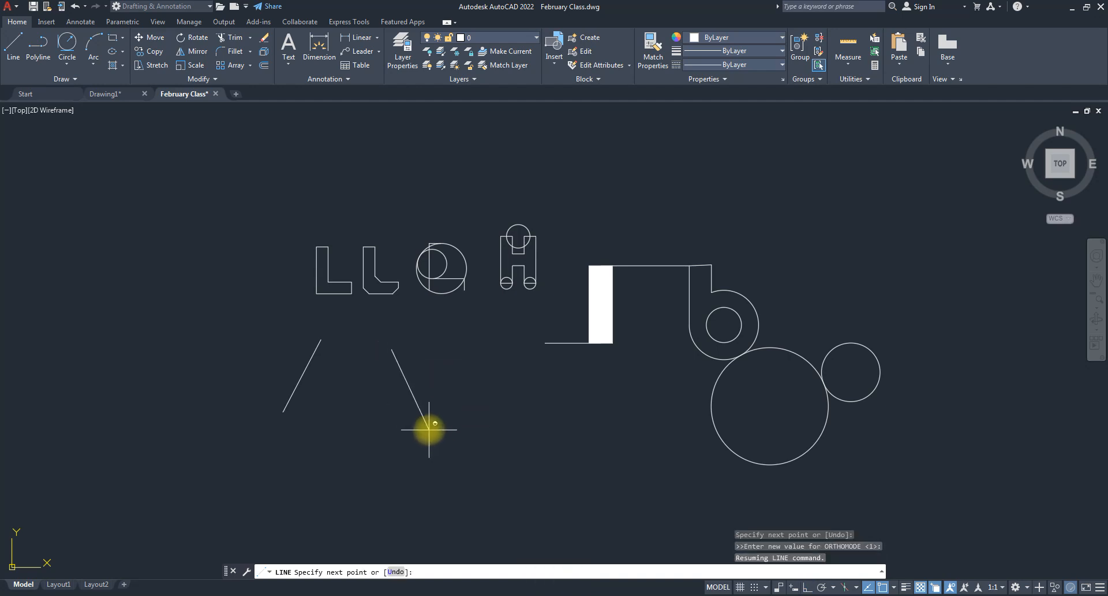
click(429, 429)
key(space)
- Draw a horizontal line about 9.45 units long with Ortho on, below and between the two slanted lines
key(space)
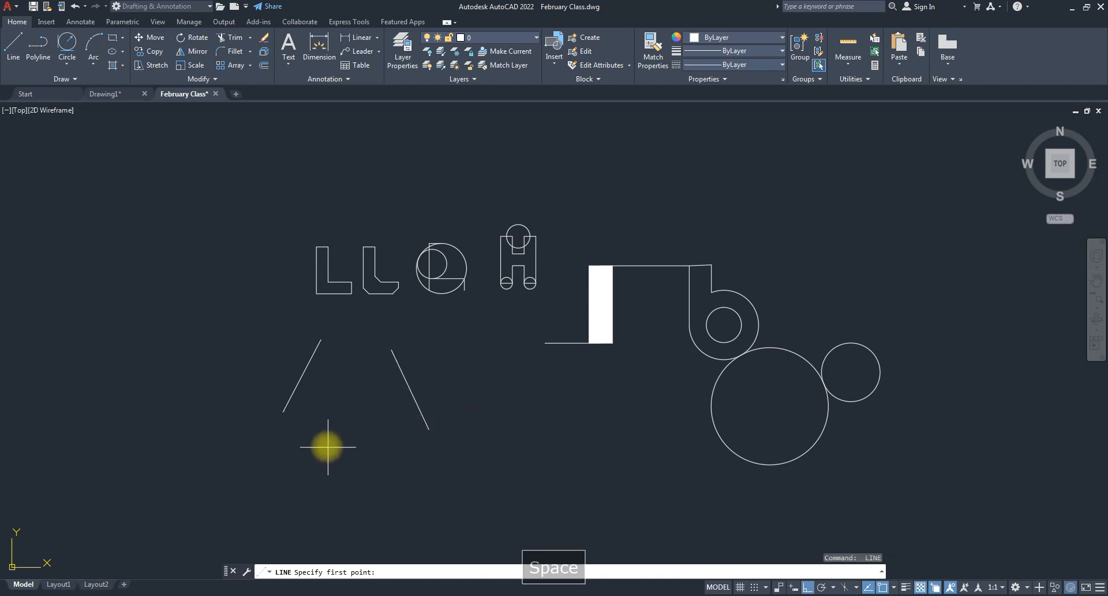
click(326, 445)
key(F8)
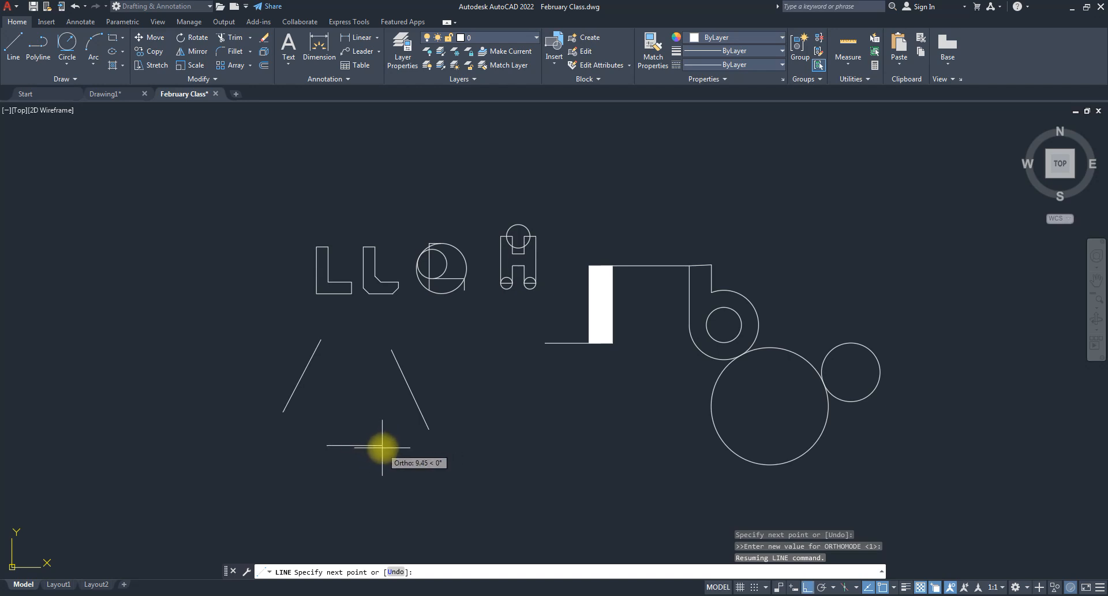
click(382, 450)
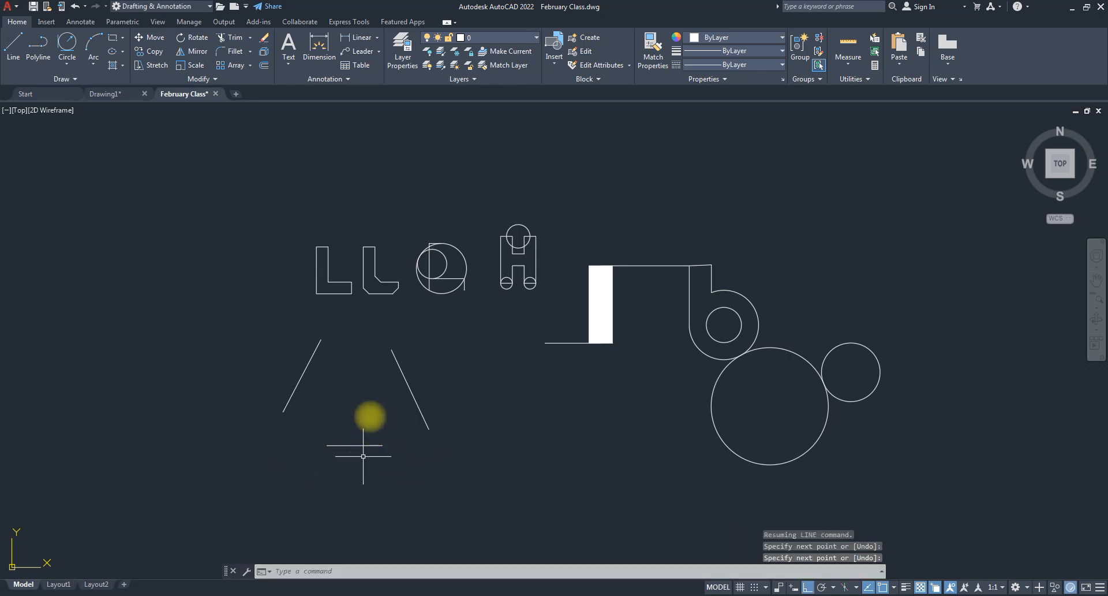
- Draw a Tan, Tan, Tan circle tangent to the left slanted line, the horizontal line and the right slanted line
scroll(377, 379, up, 2)
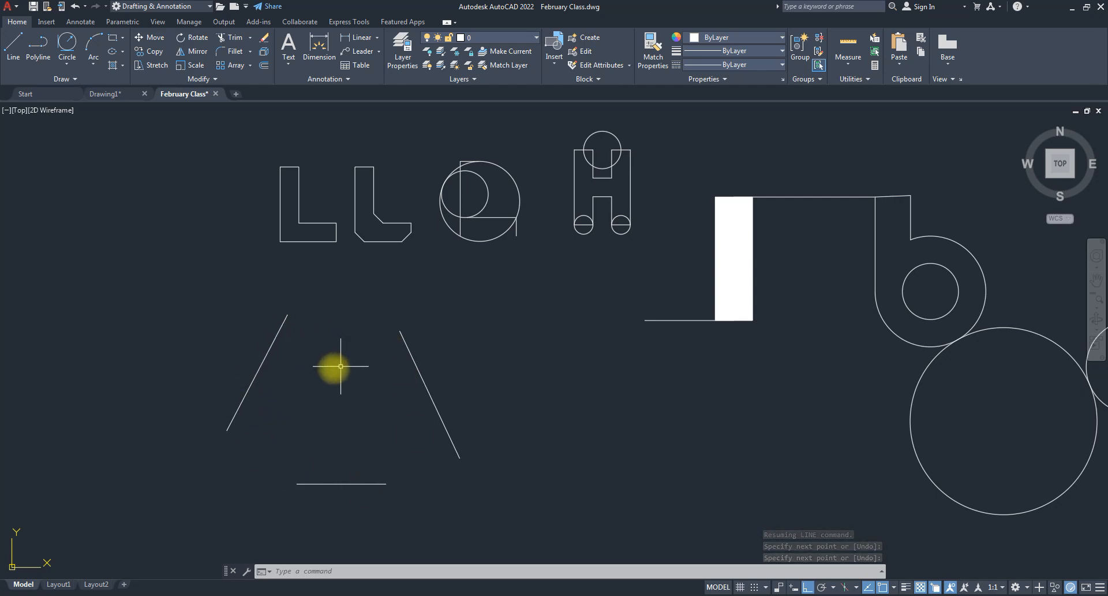
click(67, 63)
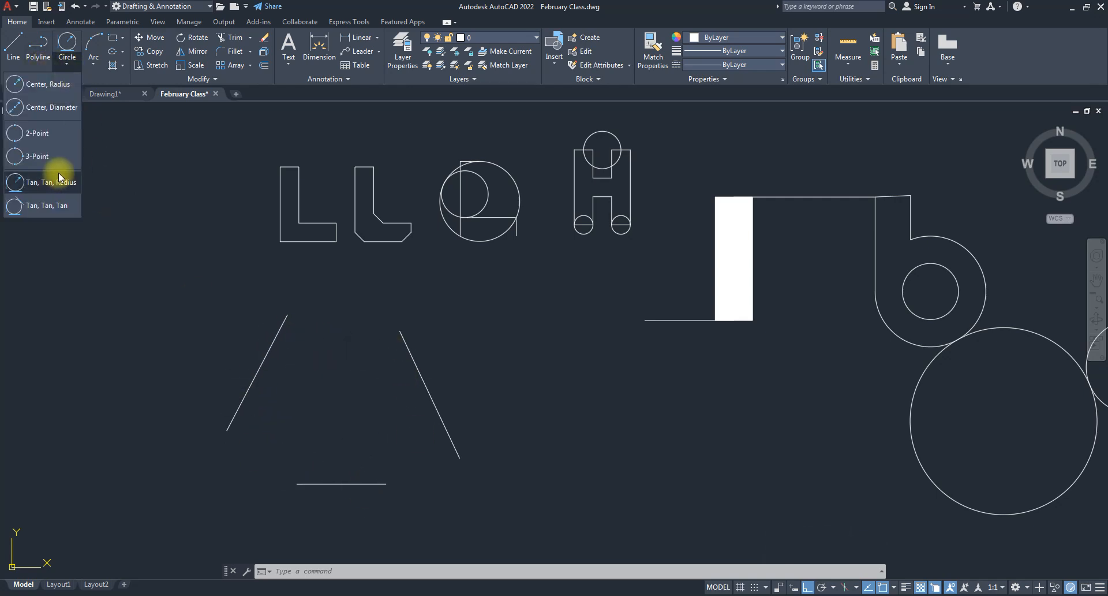
click(58, 206)
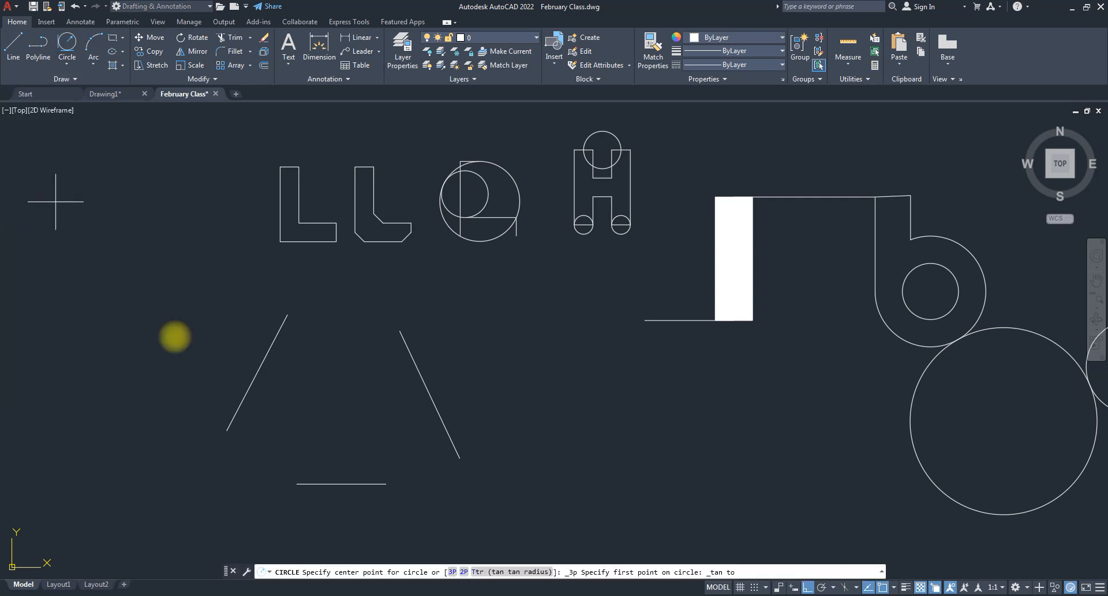
click(259, 370)
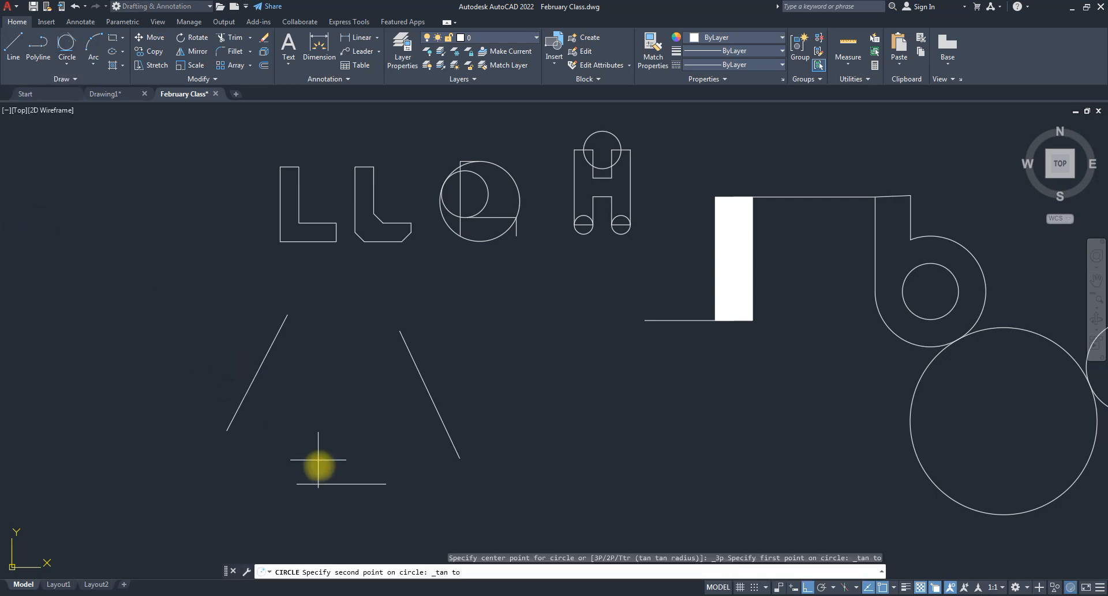
click(335, 483)
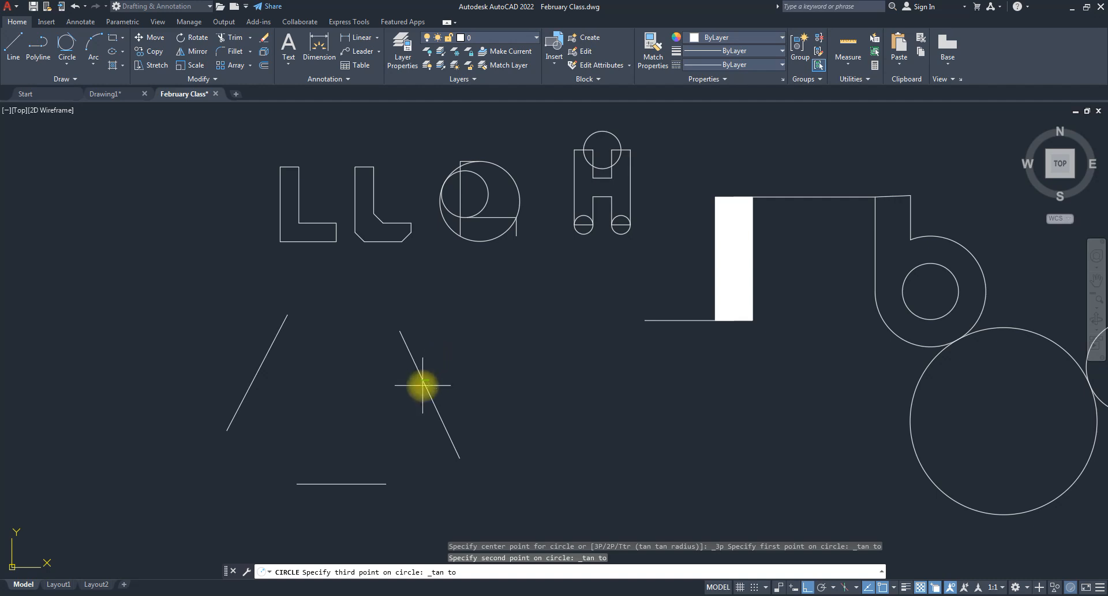
click(421, 384)
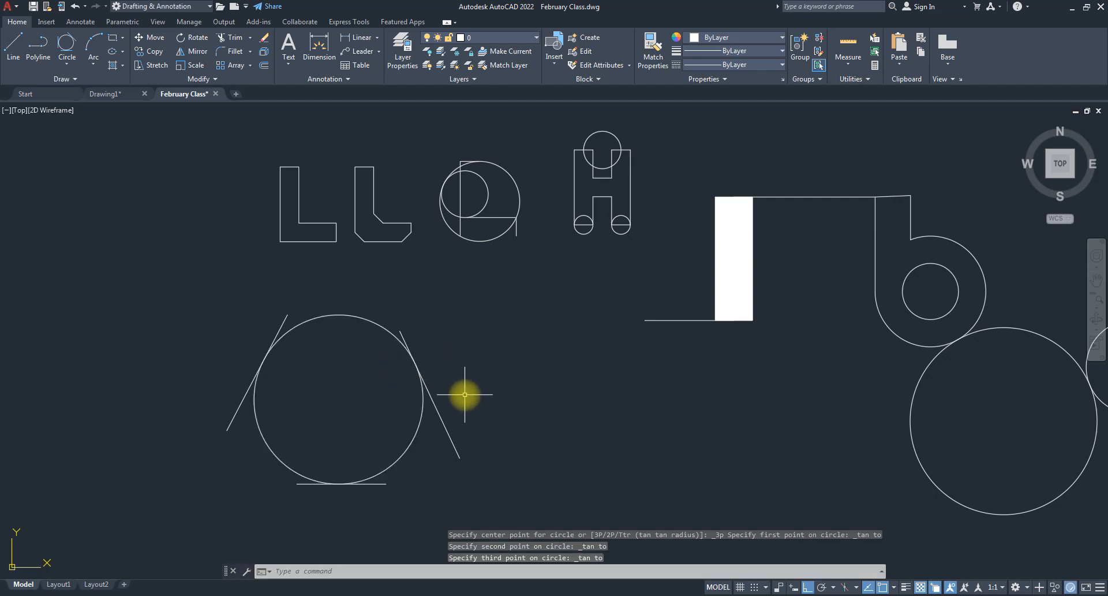
scroll(227, 388, down, 4)
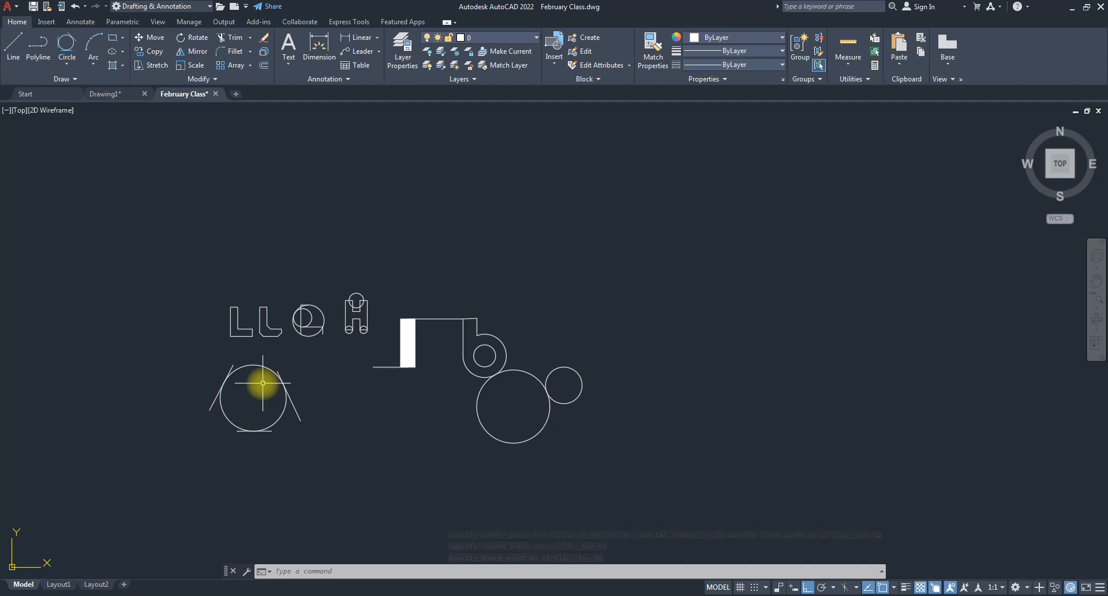
click(71, 65)
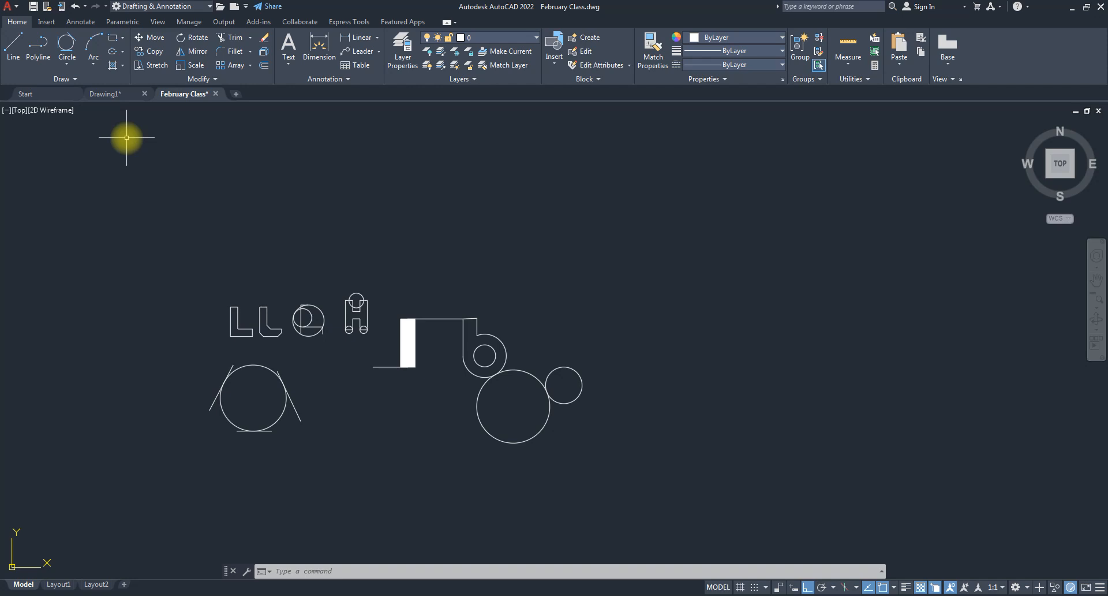
text(c)
key(Return)
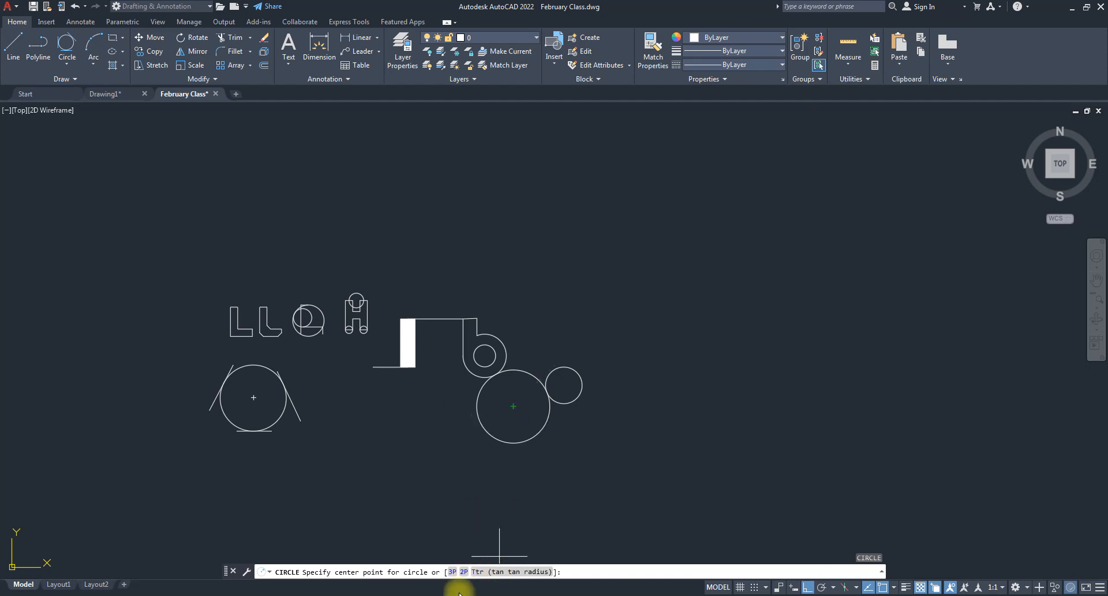
key(Escape)
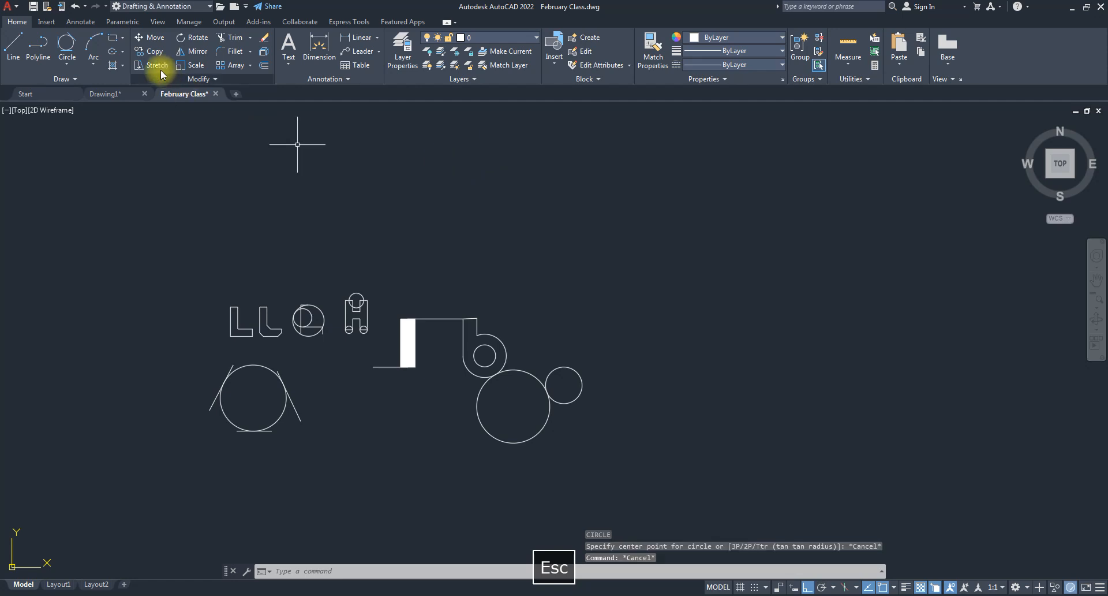
- Draw a 3-Point arc bulging upward in the empty area to the right of the separate small circle
click(95, 64)
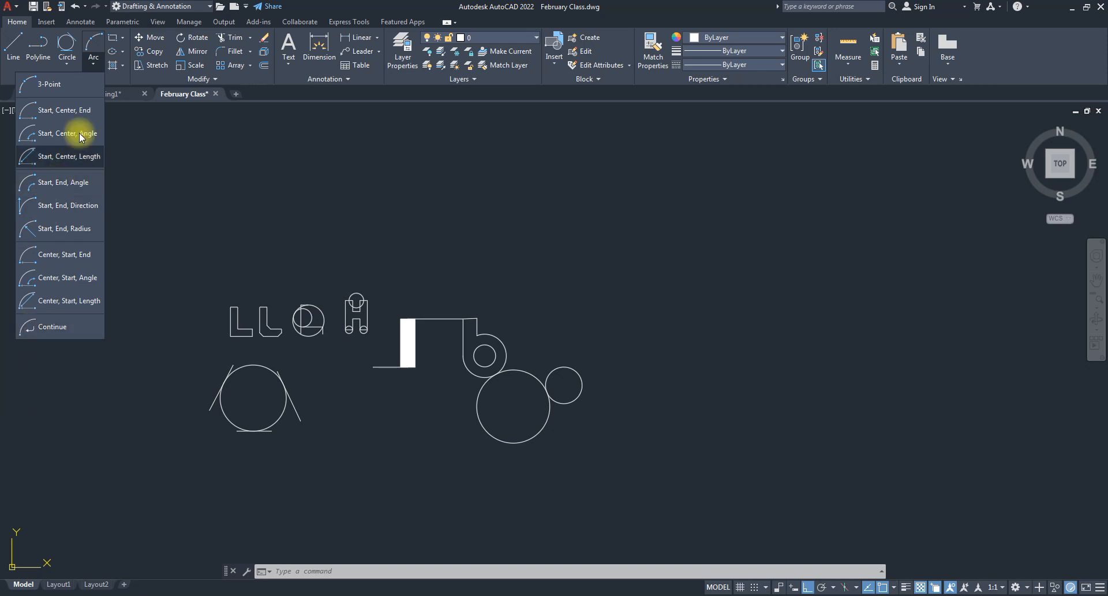
click(45, 86)
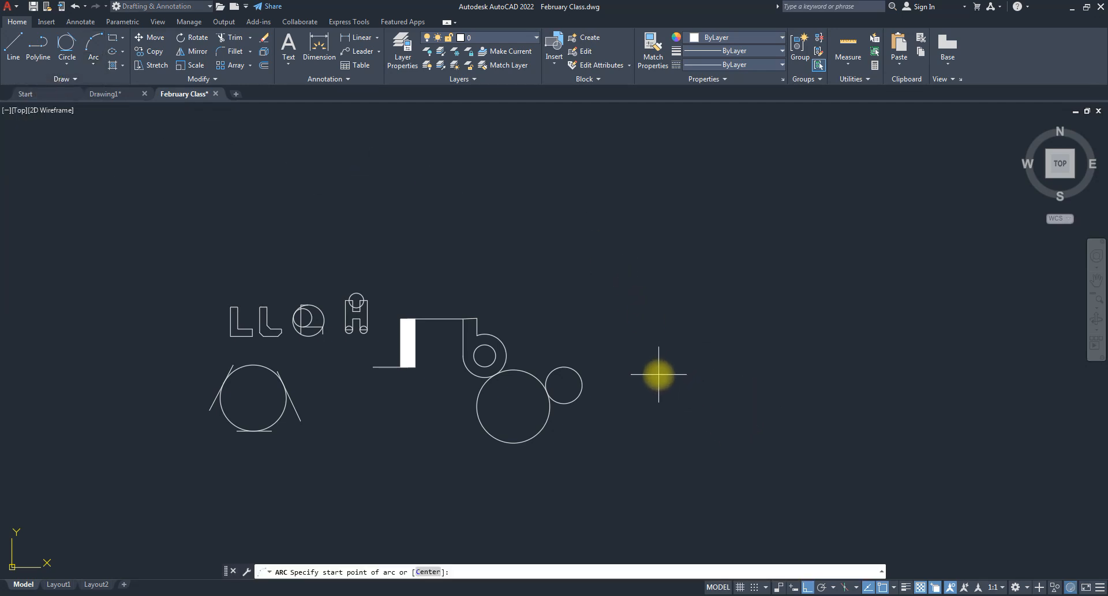
click(658, 374)
click(712, 299)
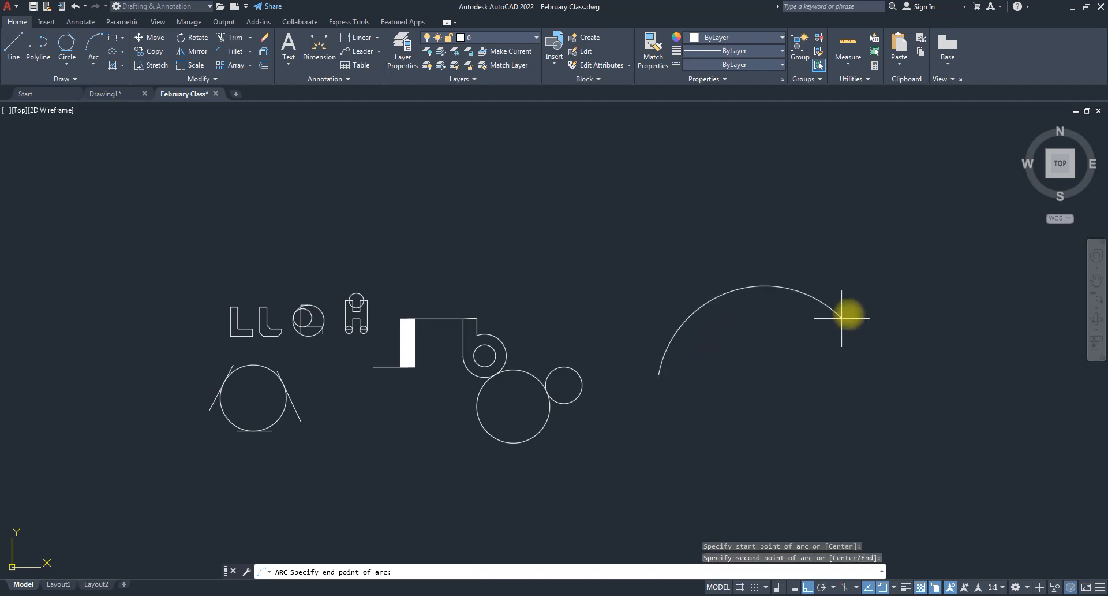
click(849, 295)
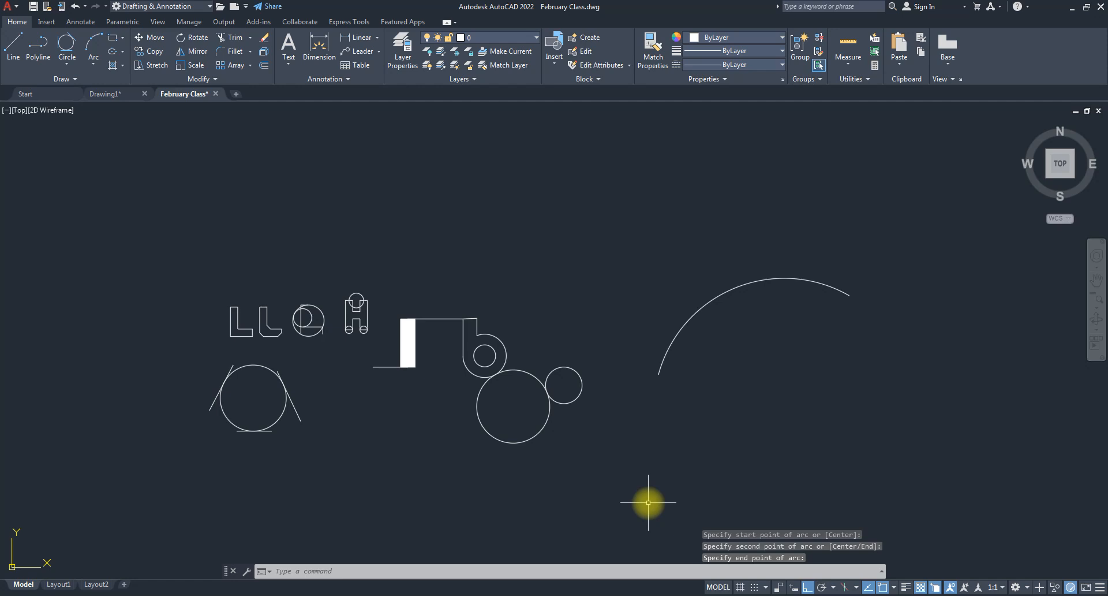
- Draw a second, larger 3-Point arc from the empty area at lower right back to the first arc's lower left end
click(93, 46)
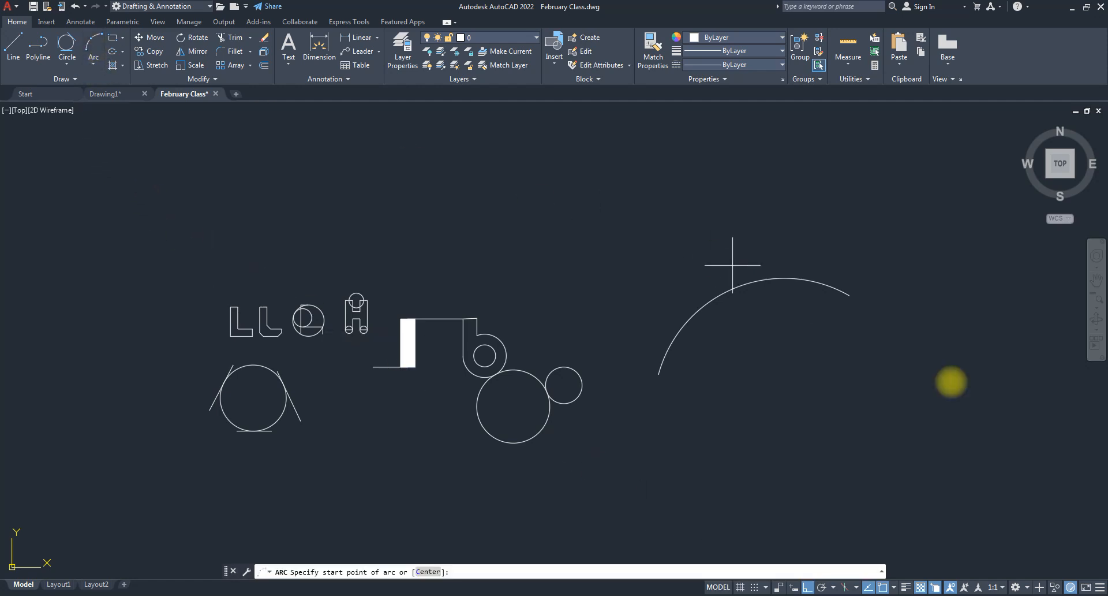
click(1042, 460)
click(958, 356)
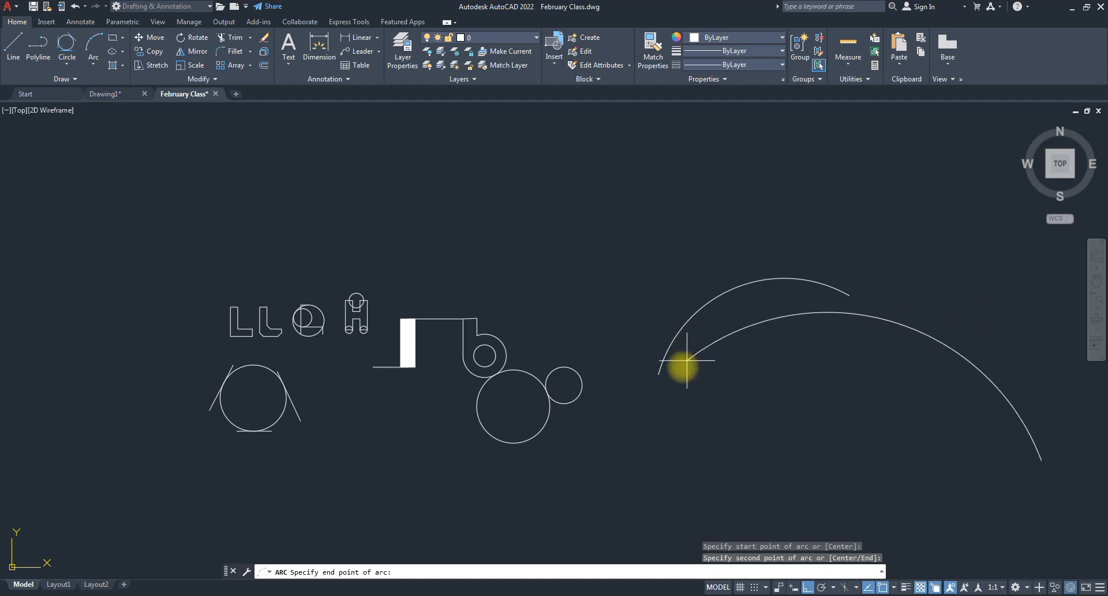
click(658, 372)
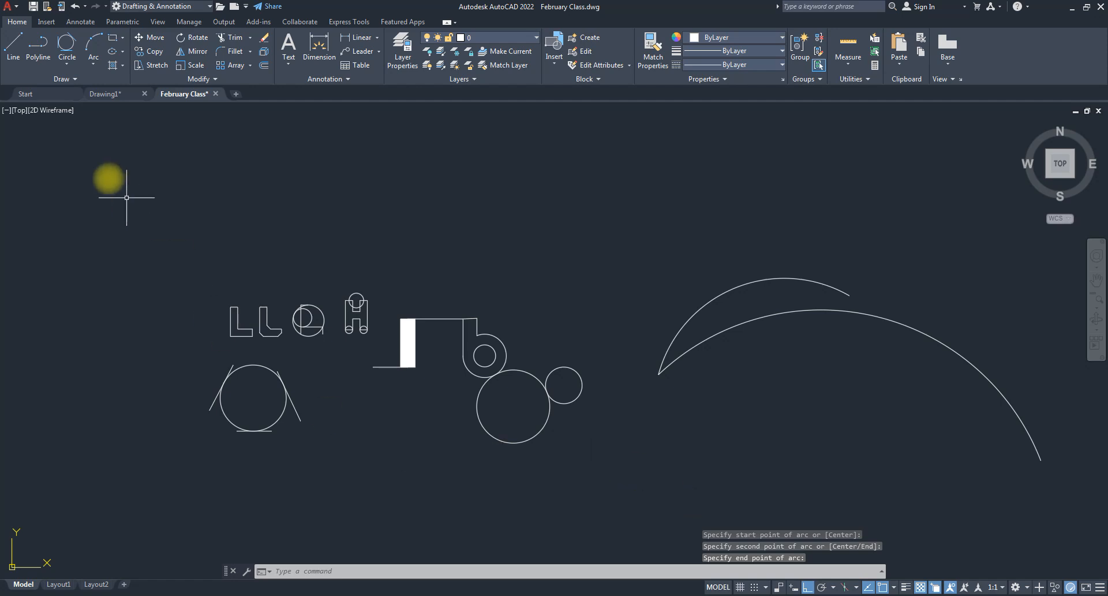
- Draw a Start, Center, End arc from the horizontal line's left end, centred on the tangent circle, counterclockwise to directly above the centre
click(91, 64)
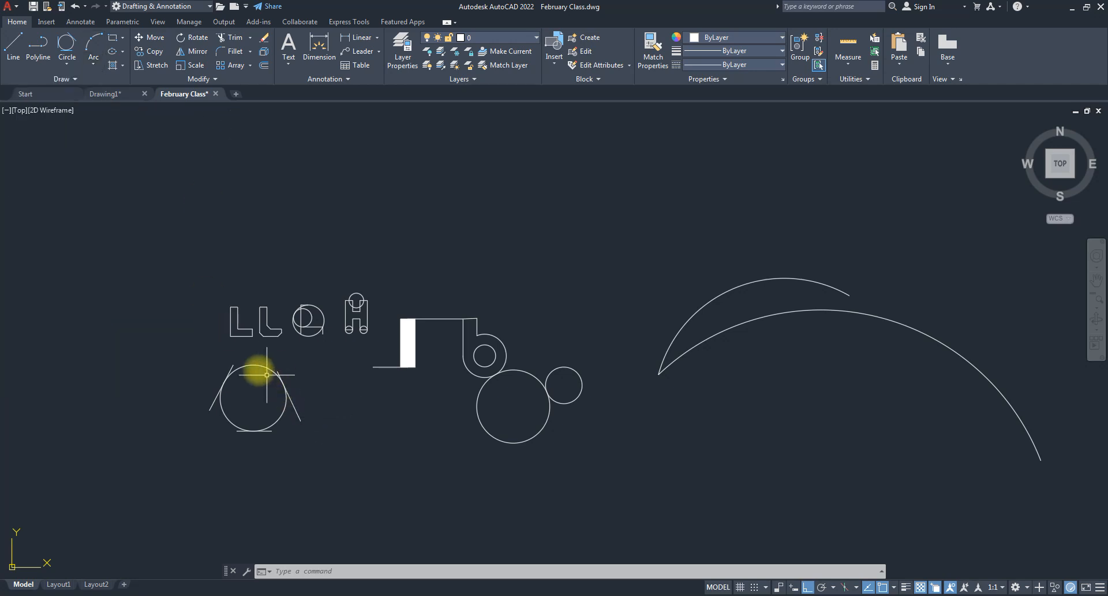
scroll(255, 371, up, 6)
scroll(250, 385, down, 4)
scroll(283, 374, up, 4)
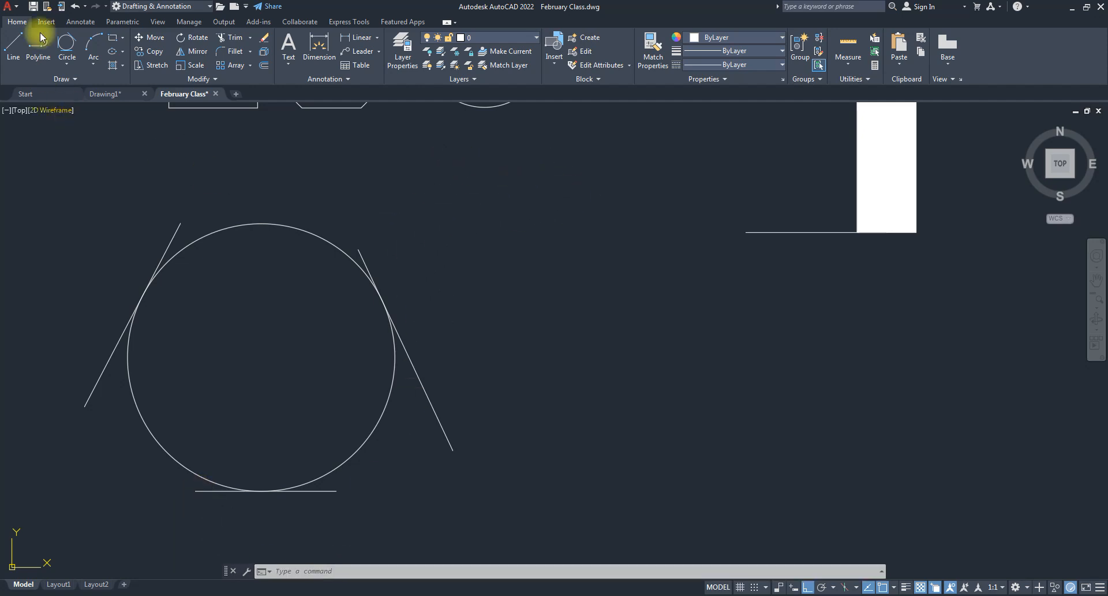
click(92, 59)
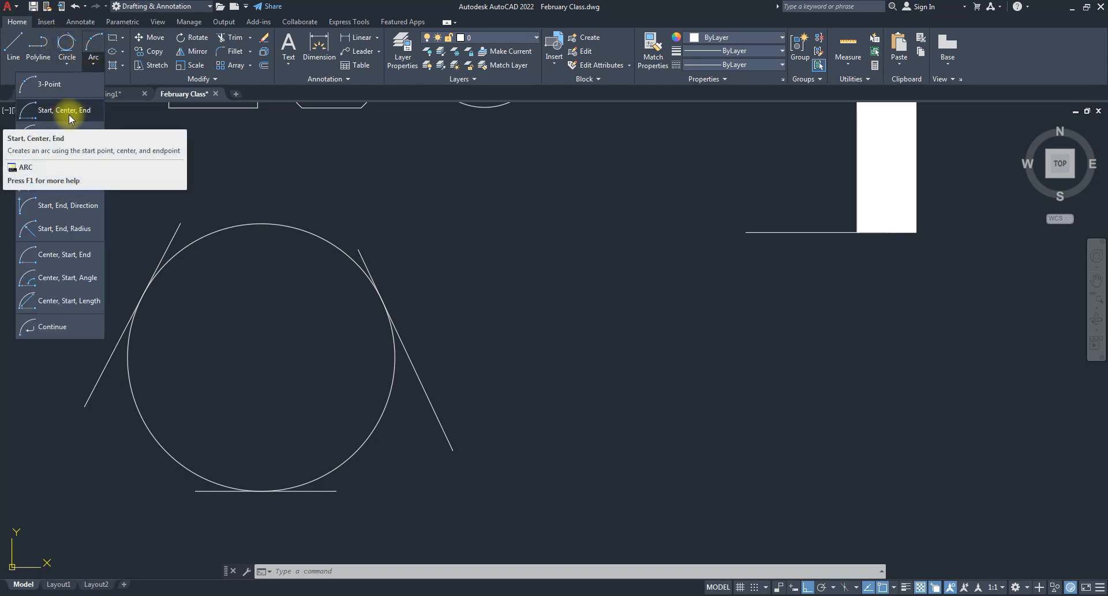
click(69, 110)
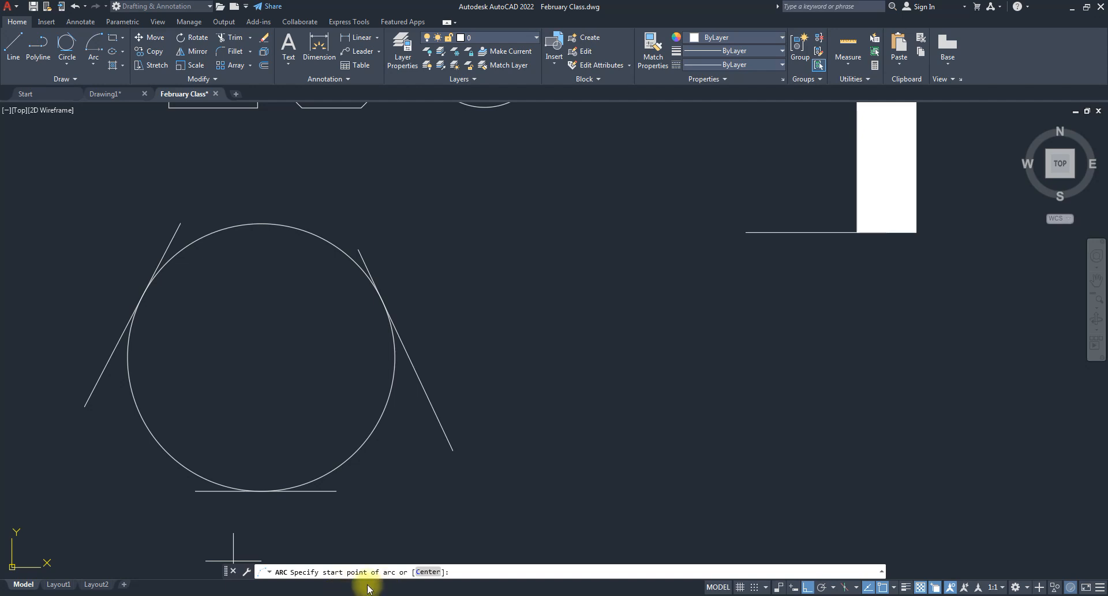
click(196, 490)
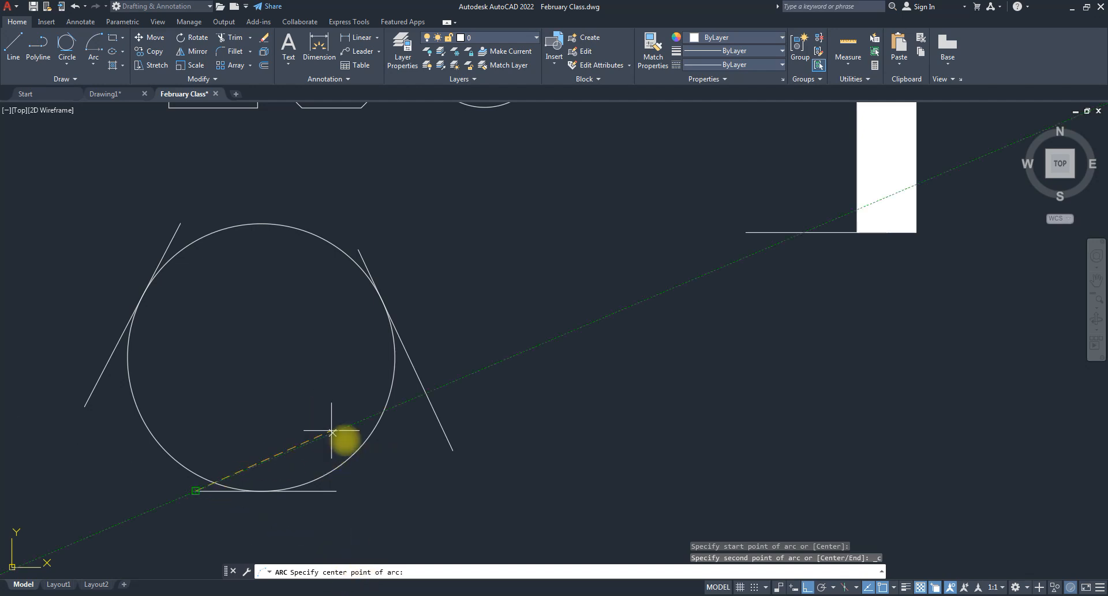
click(262, 357)
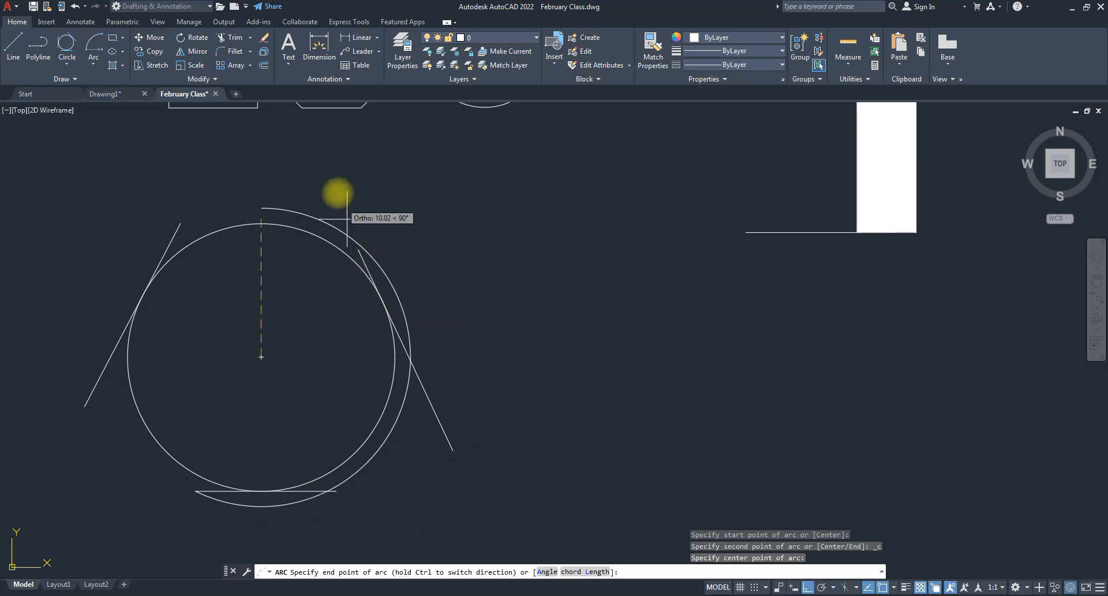
click(258, 201)
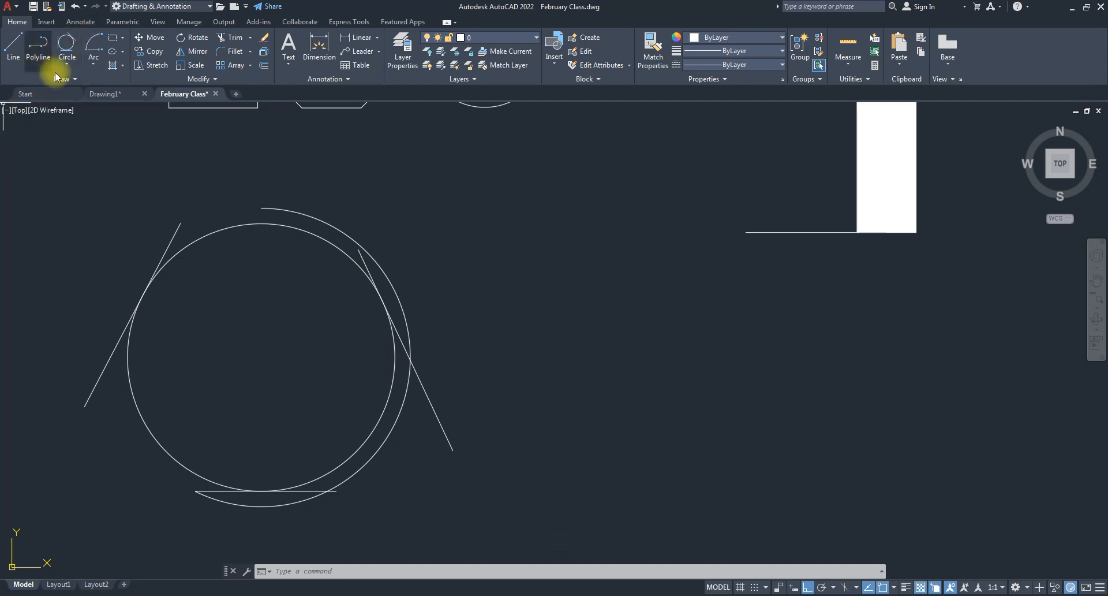
- Draw another Start, Center, End arc from the previous arc's upper end, centred on the circle, ending at its lower left with Ortho off
click(93, 65)
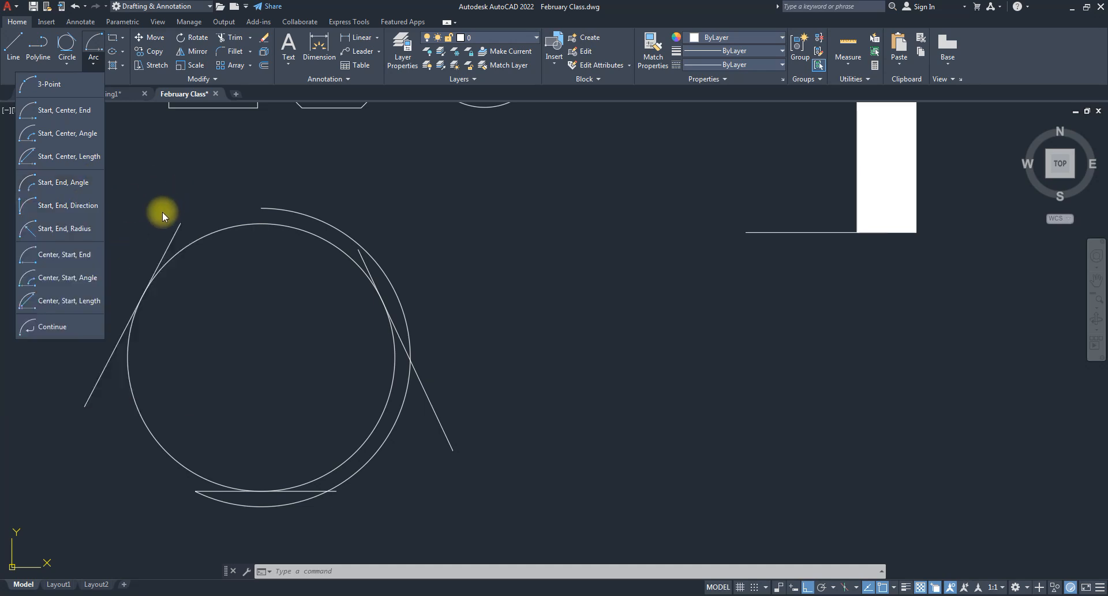
click(484, 325)
click(42, 115)
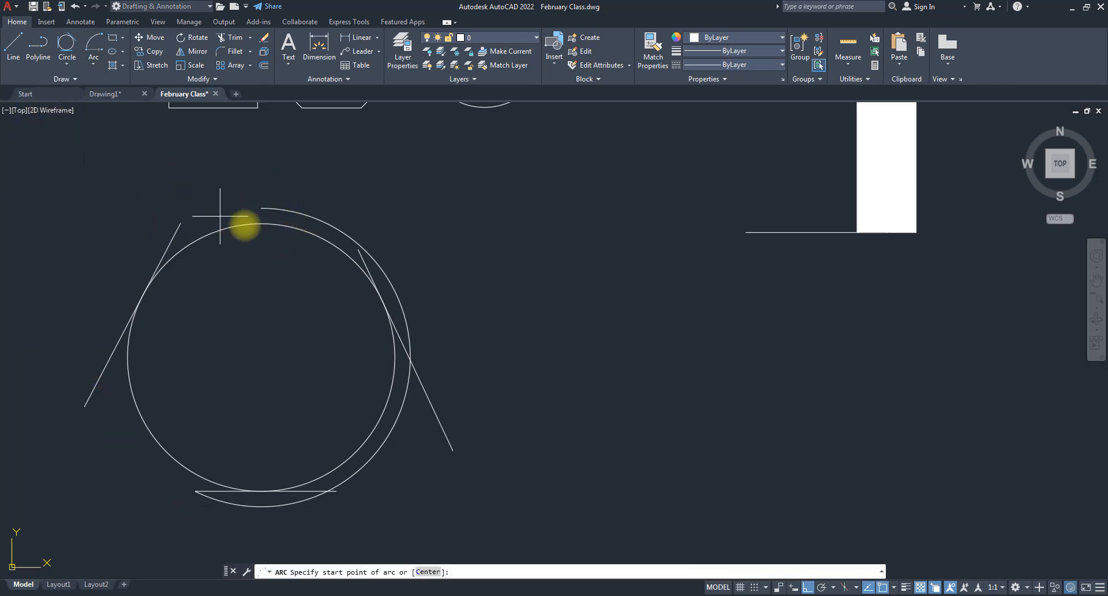
click(261, 208)
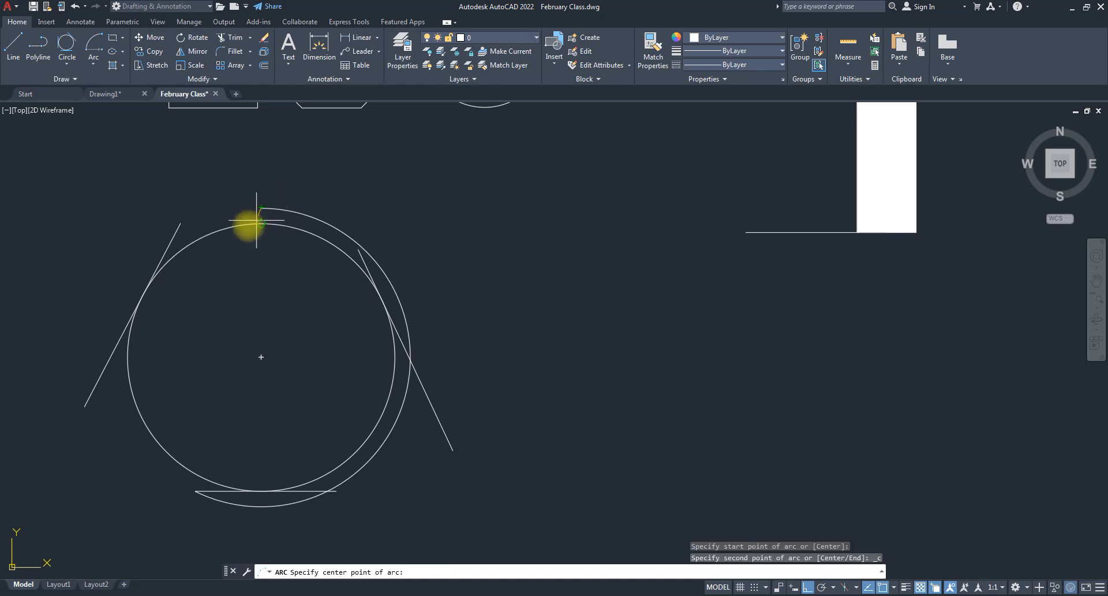
click(261, 357)
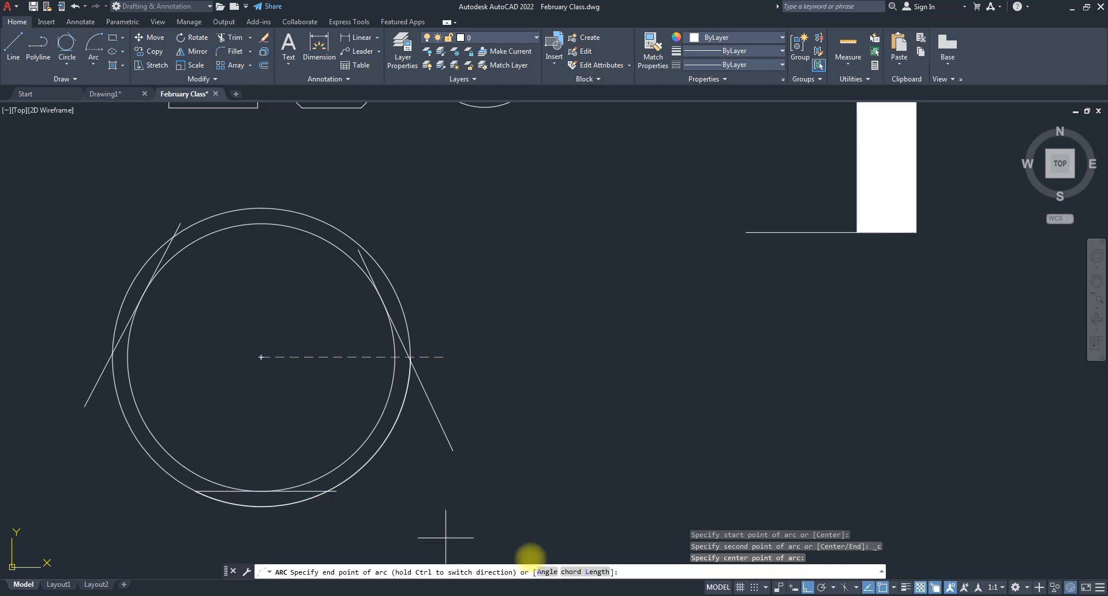
click(806, 587)
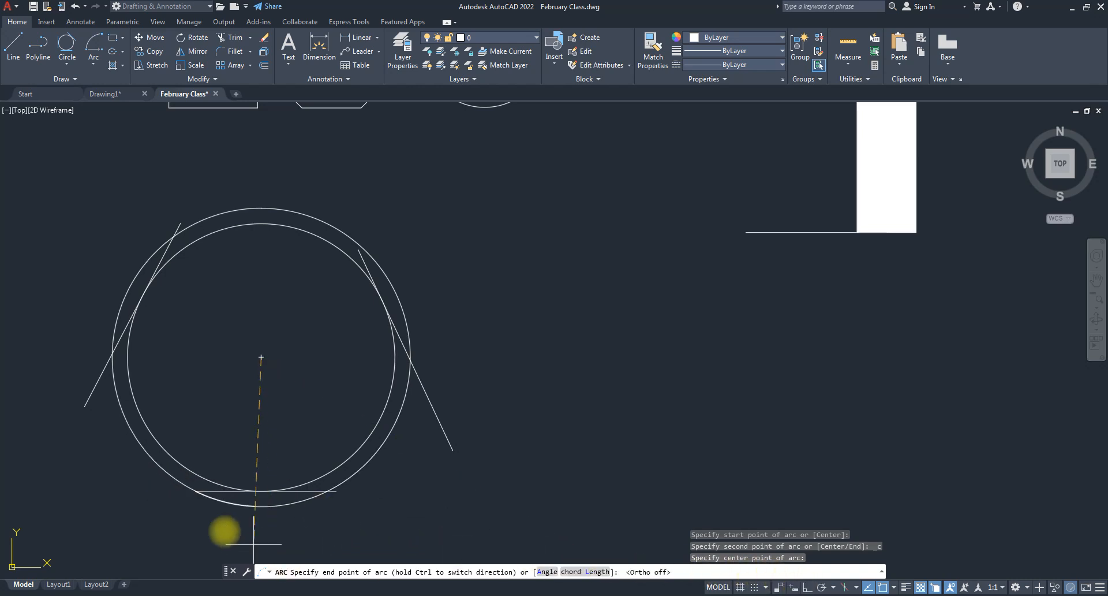
click(137, 462)
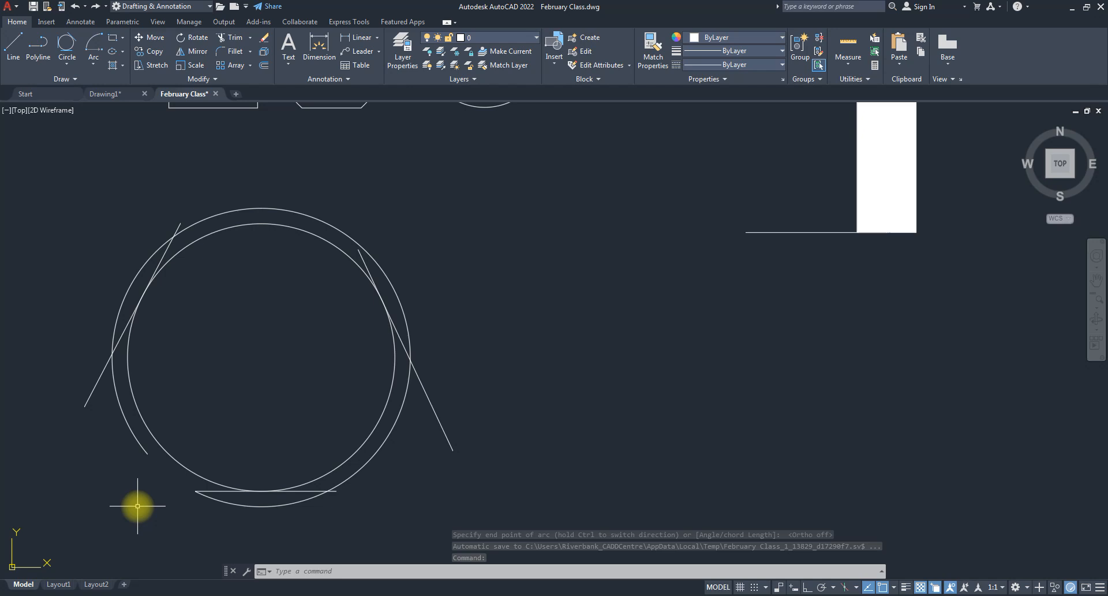
- Delete the arc running around the right side of the tangent circle
click(379, 450)
key(Delete)
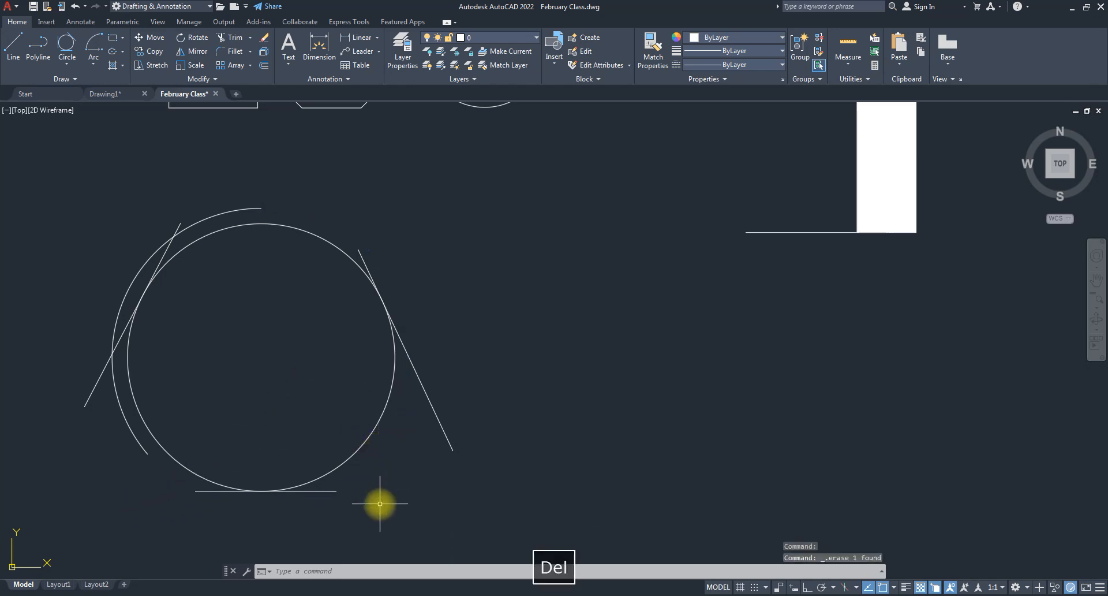
- Draw a Start, Center, End arc in the empty area right of the tangent circle, reversing its direction so it bulges left and opens right
scroll(208, 350, down, 5)
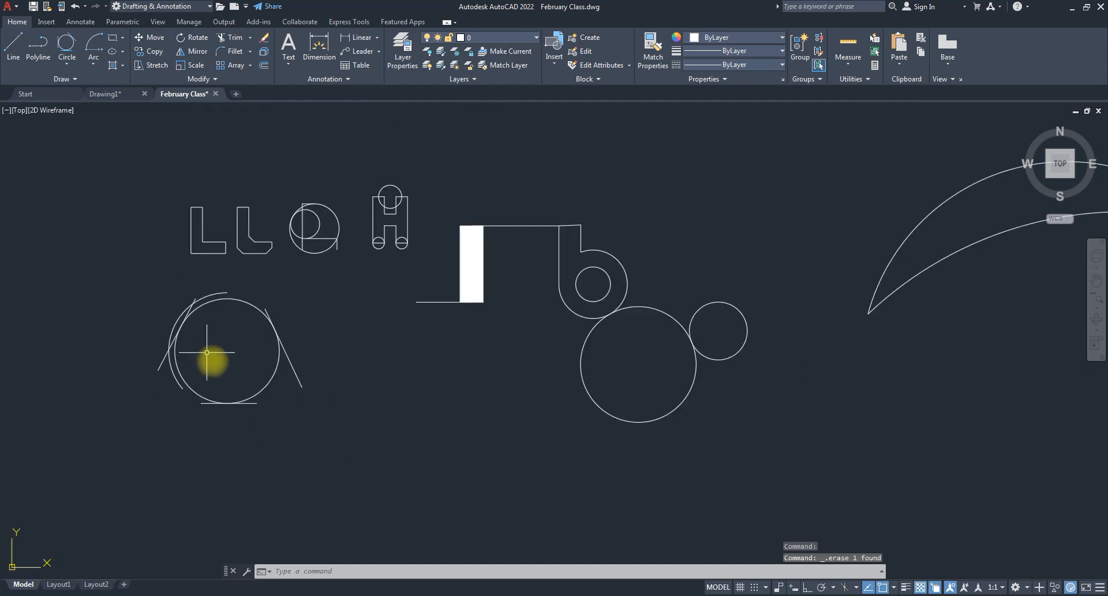
scroll(113, 181, up, 2)
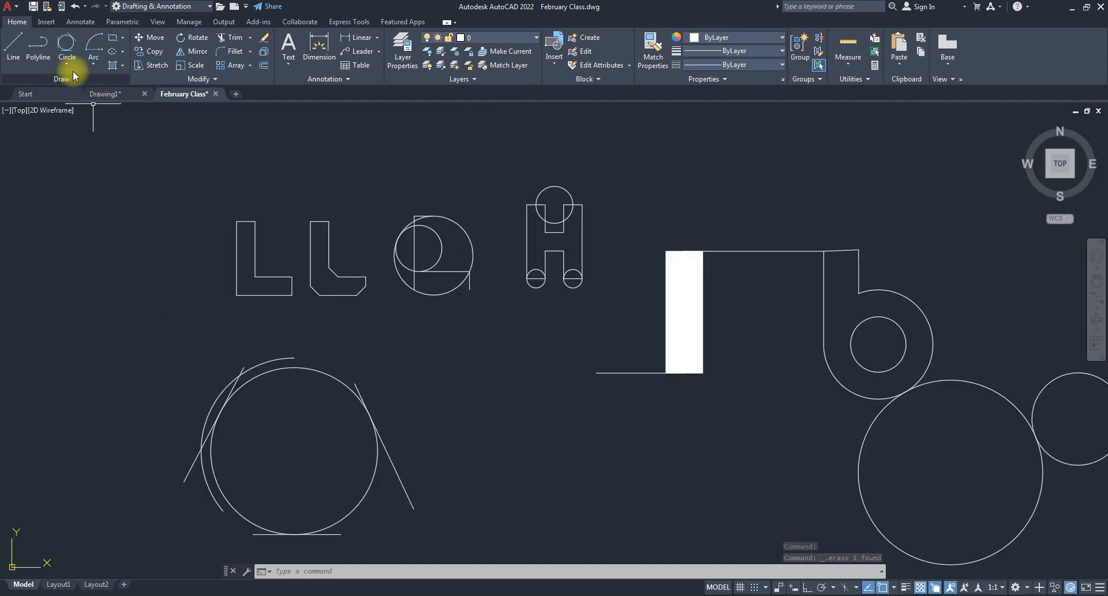
click(94, 72)
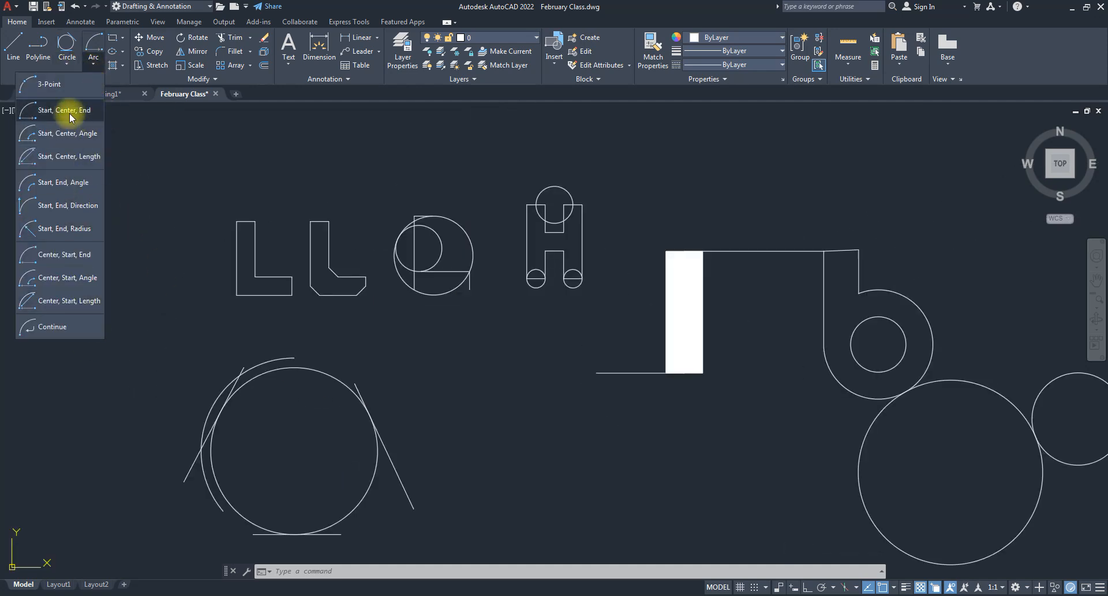
click(69, 110)
scroll(130, 219, down, 2)
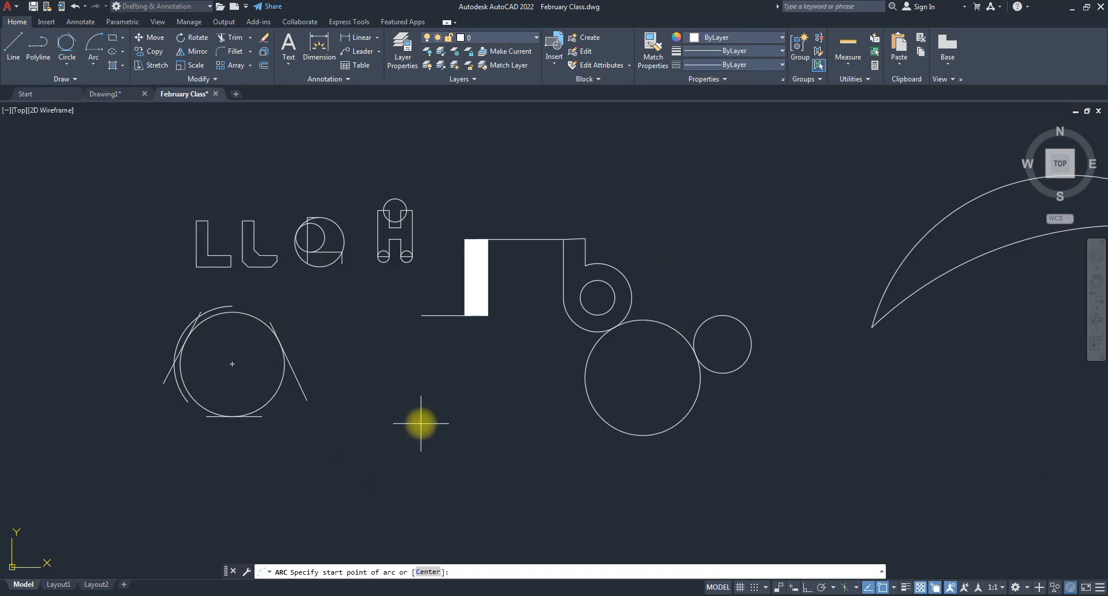
click(387, 467)
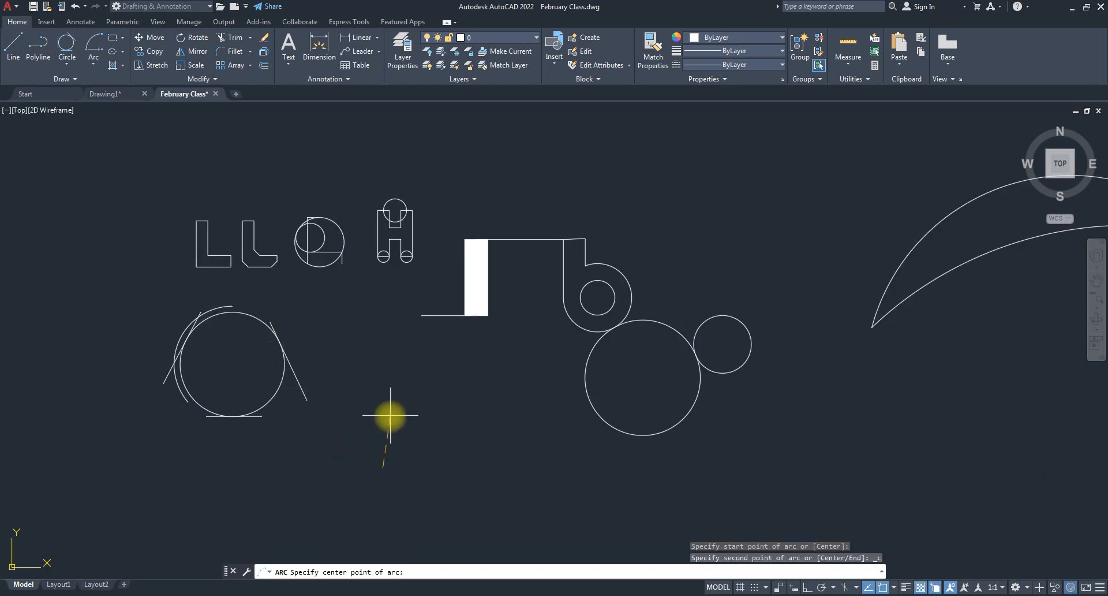
click(391, 419)
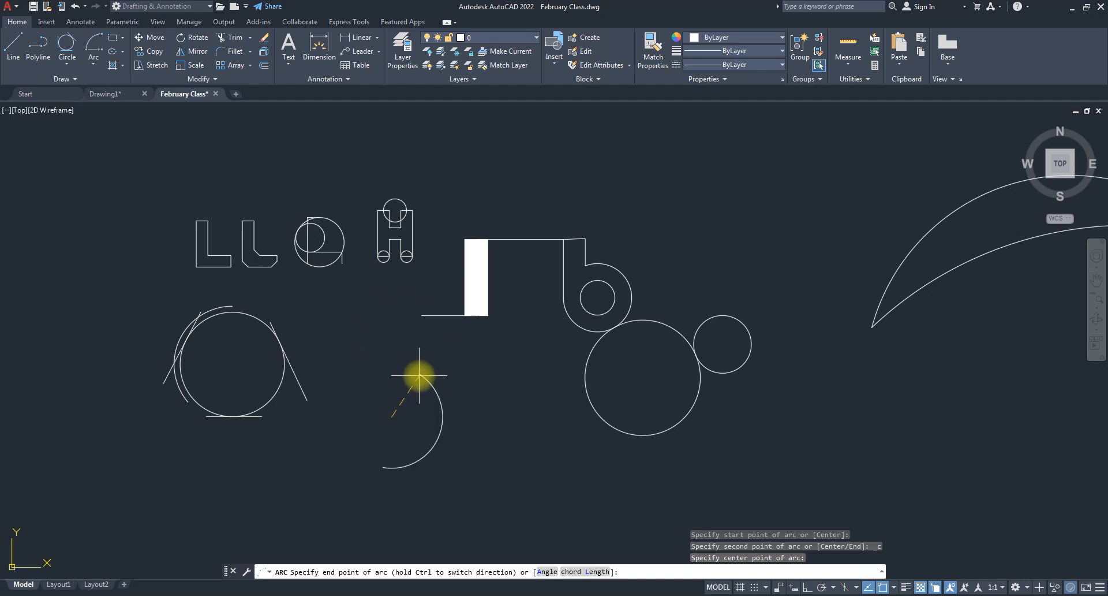
key(ctrl)
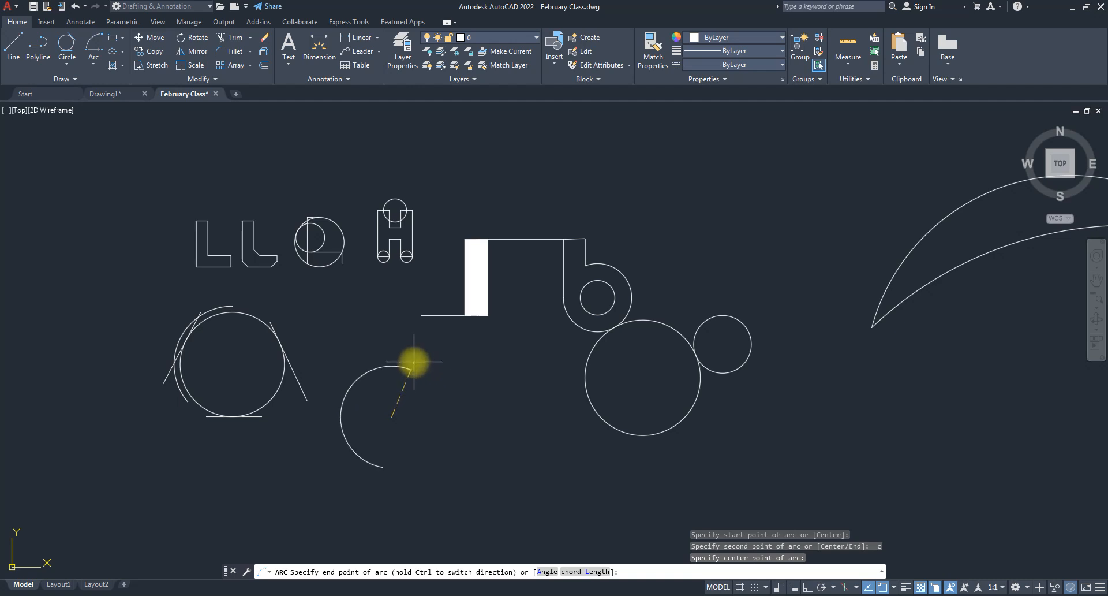
click(412, 368)
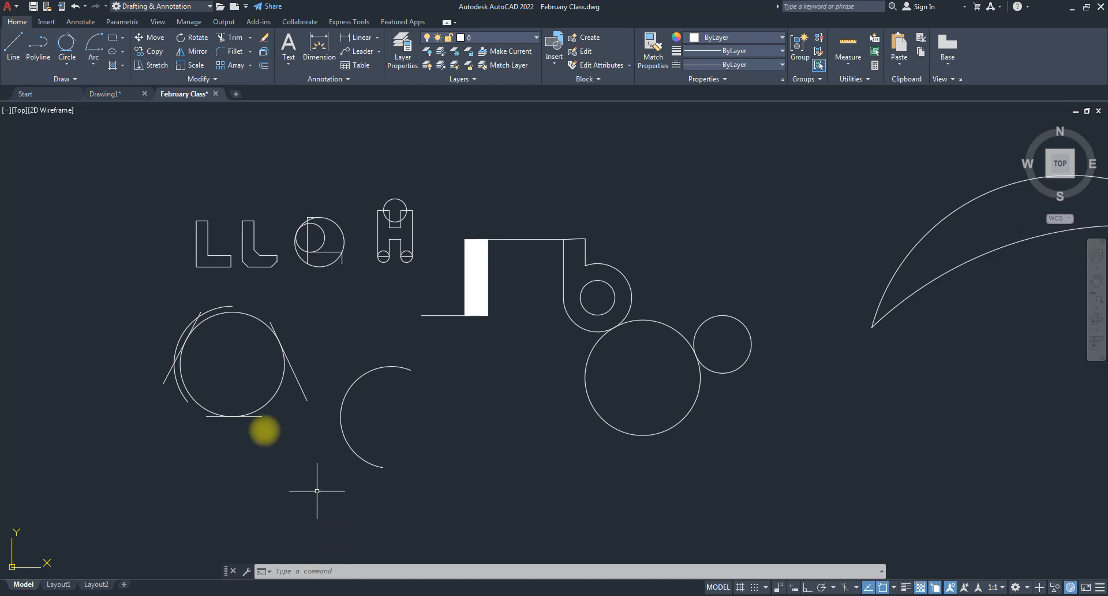
- Start an arc with the Start, End, Direction method for the empty area below the existing shapes
click(92, 62)
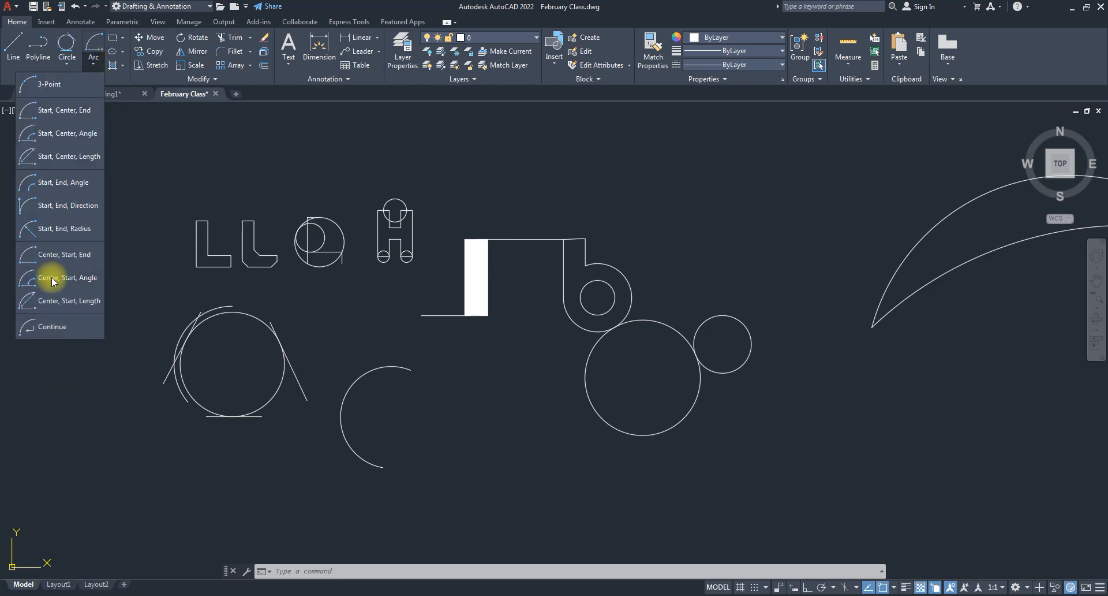
click(58, 206)
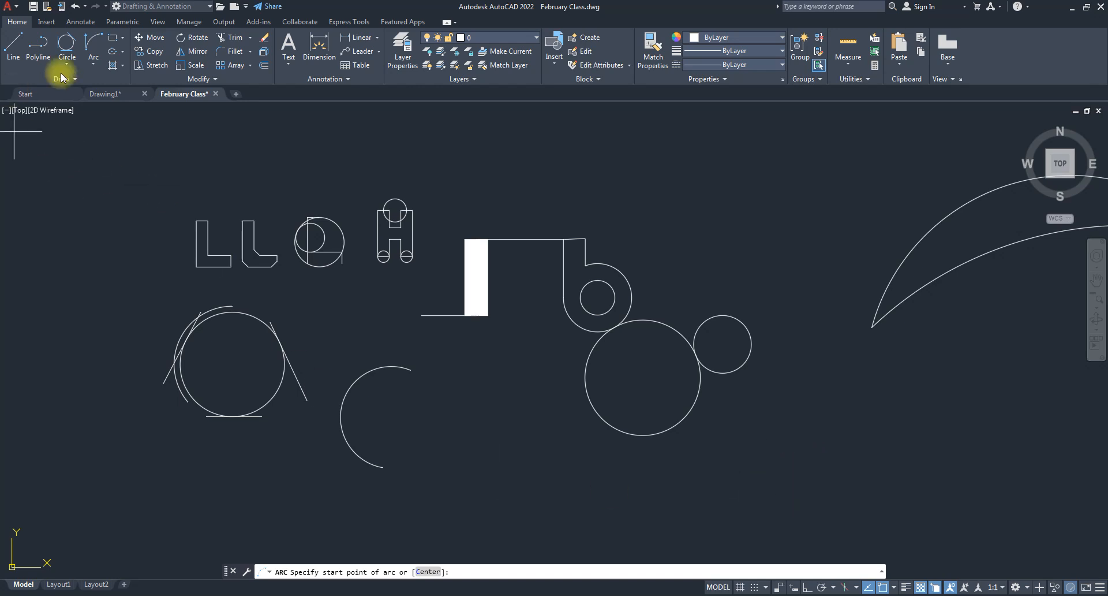
click(93, 62)
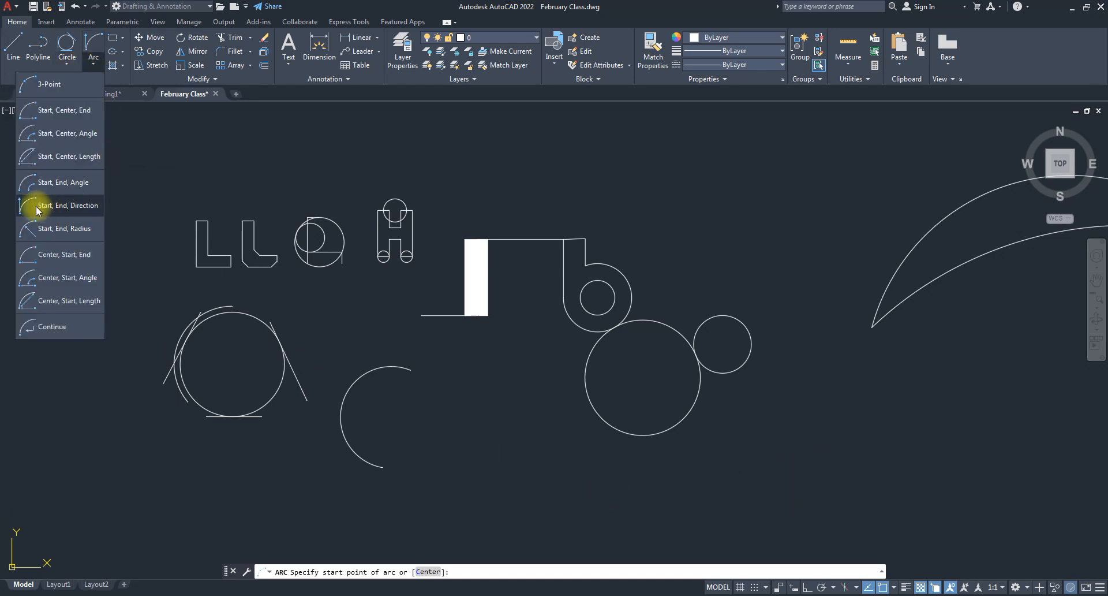
scroll(369, 407, down, 2)
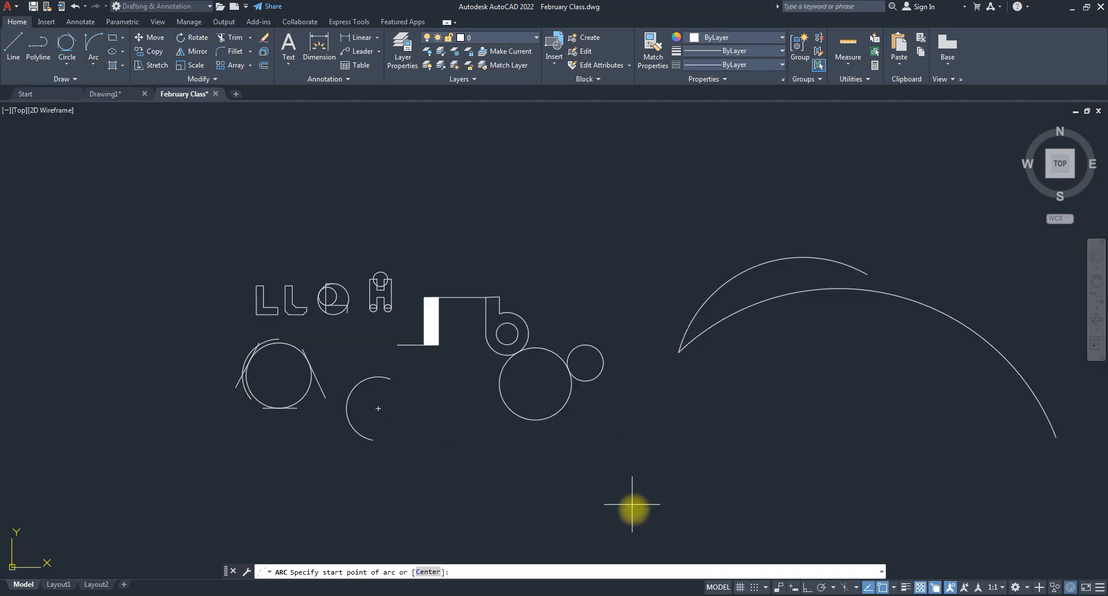
- Draw an arc by start, end and direction below the two large arcs, bulging away from the circles
click(658, 521)
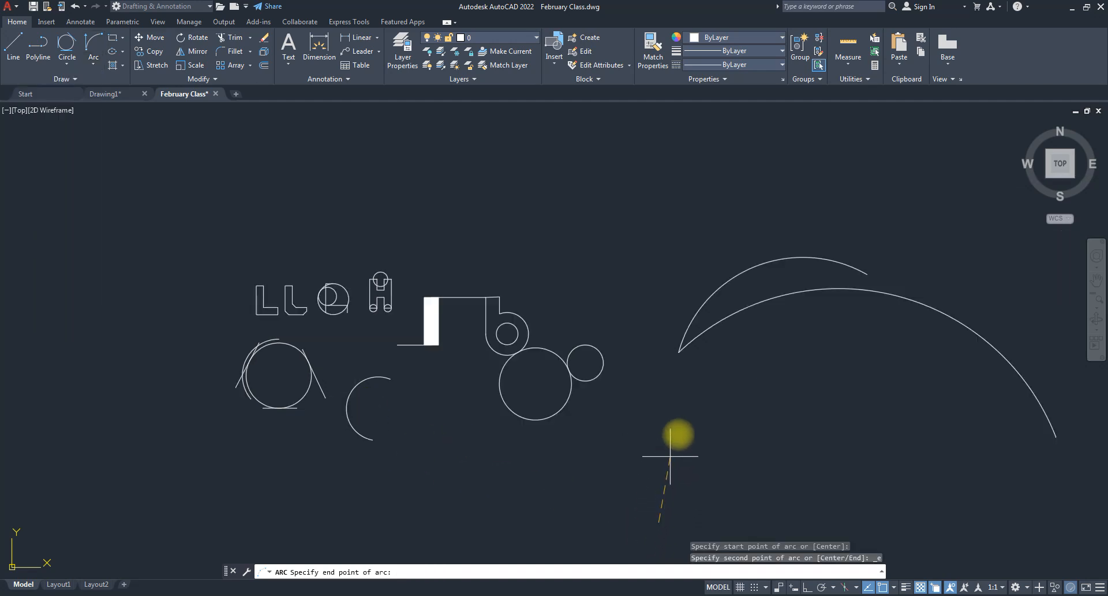
click(686, 414)
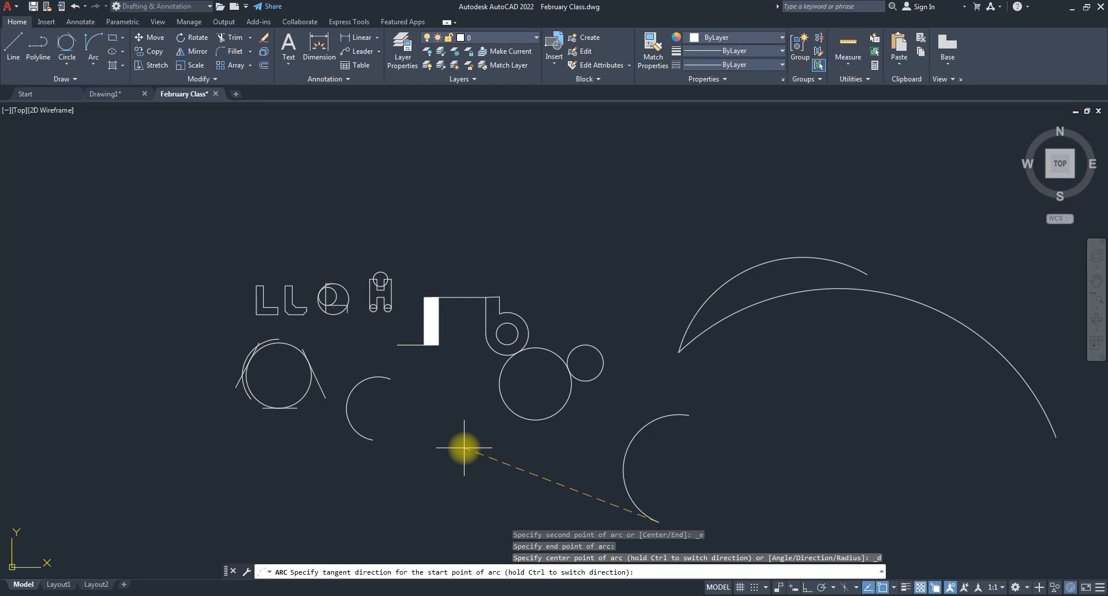
scroll(584, 249, down, 2)
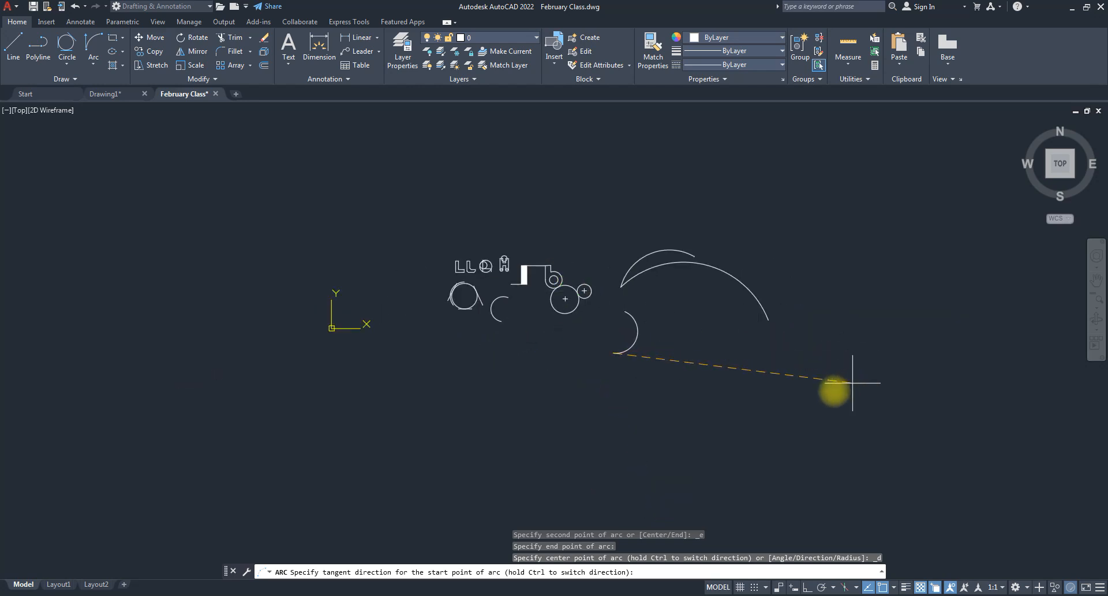
click(638, 357)
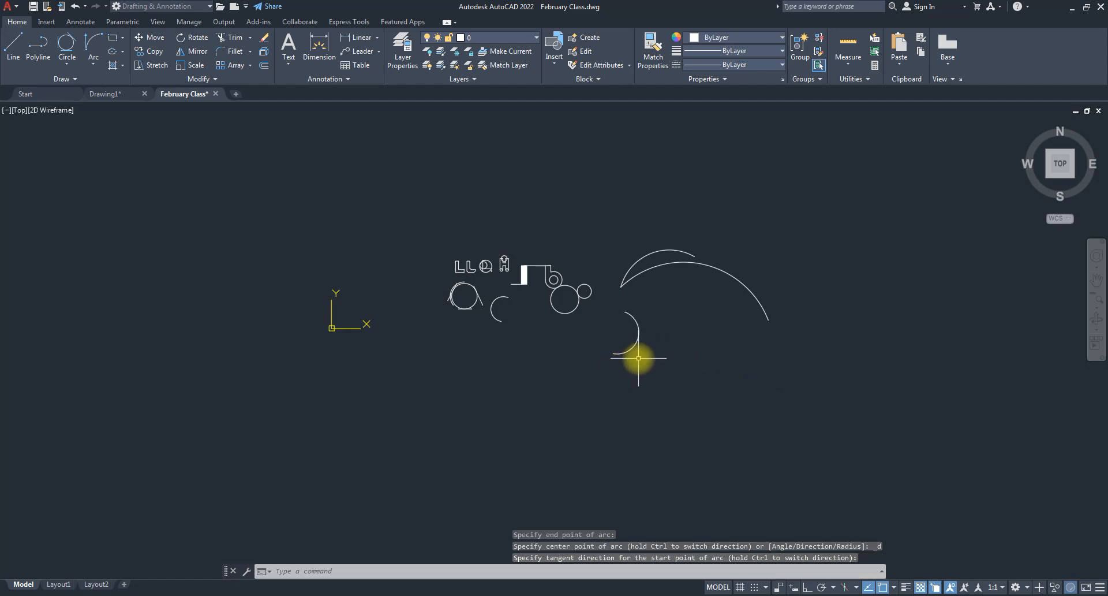
click(93, 64)
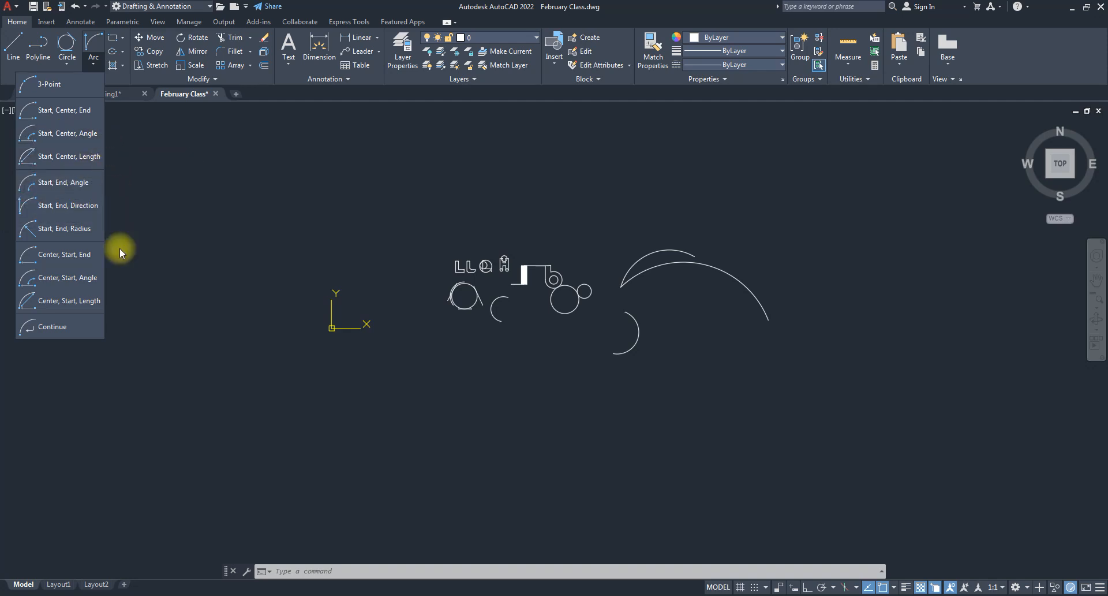
click(214, 277)
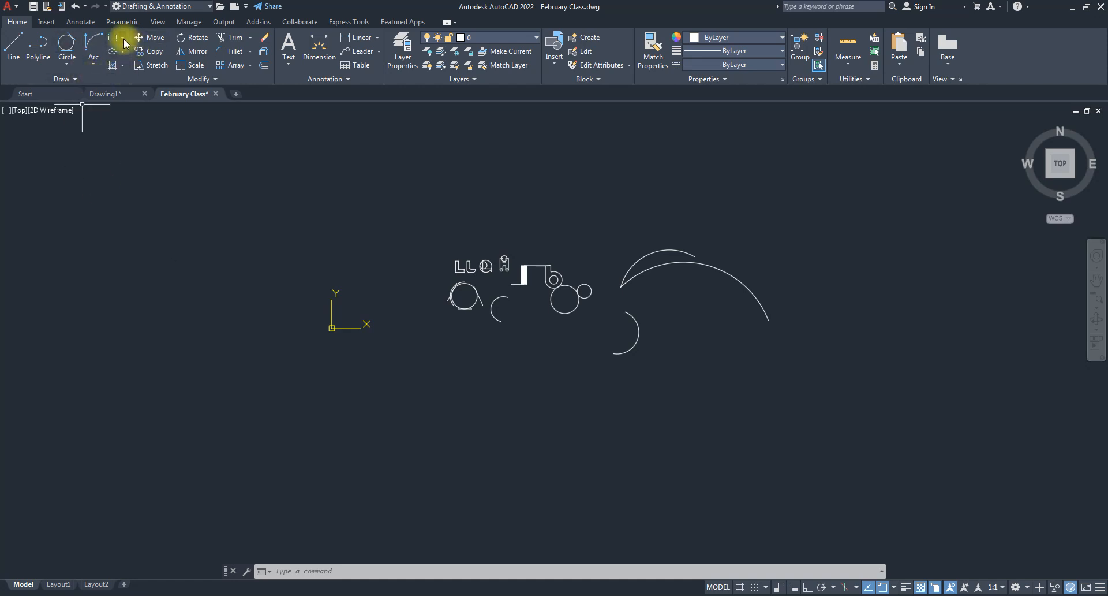
- Draw a freehand rectangle in the empty area above and to the left of the origin by picking two opposite corners
click(123, 38)
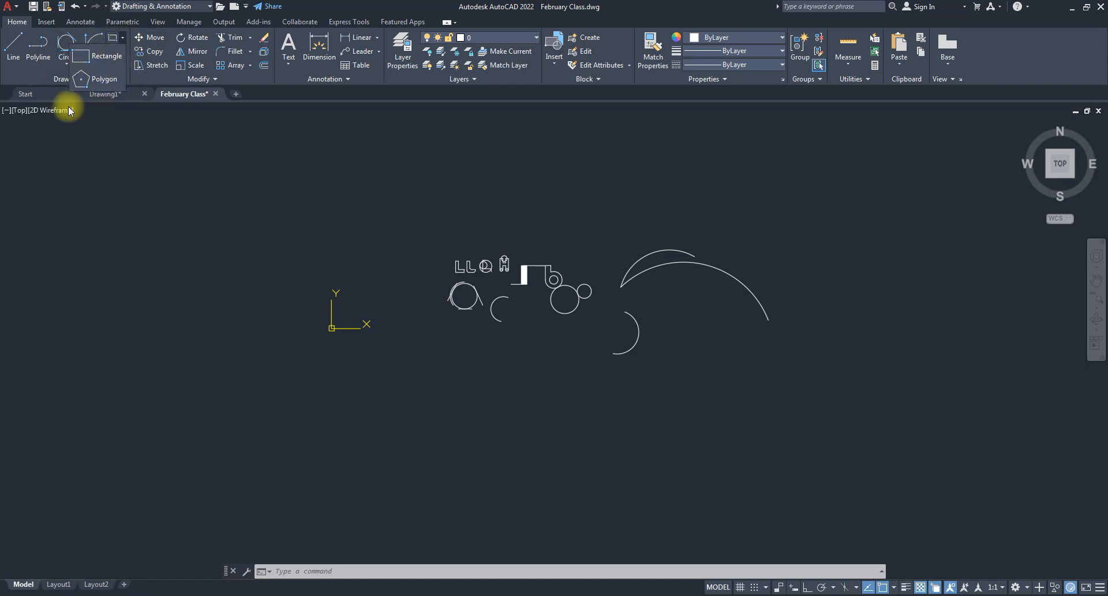
click(124, 40)
click(124, 40)
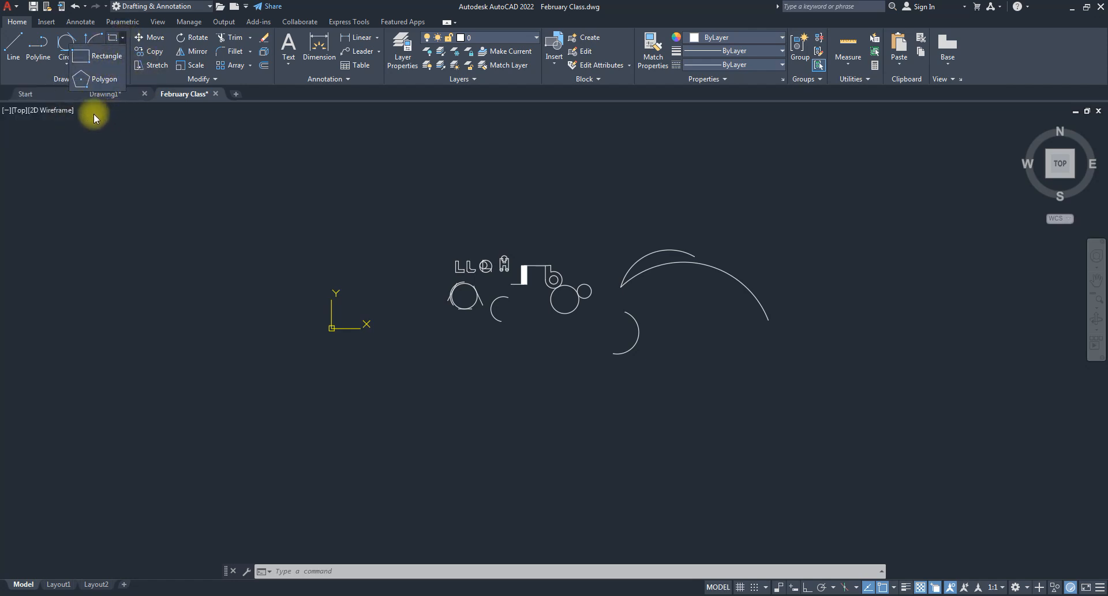
click(95, 60)
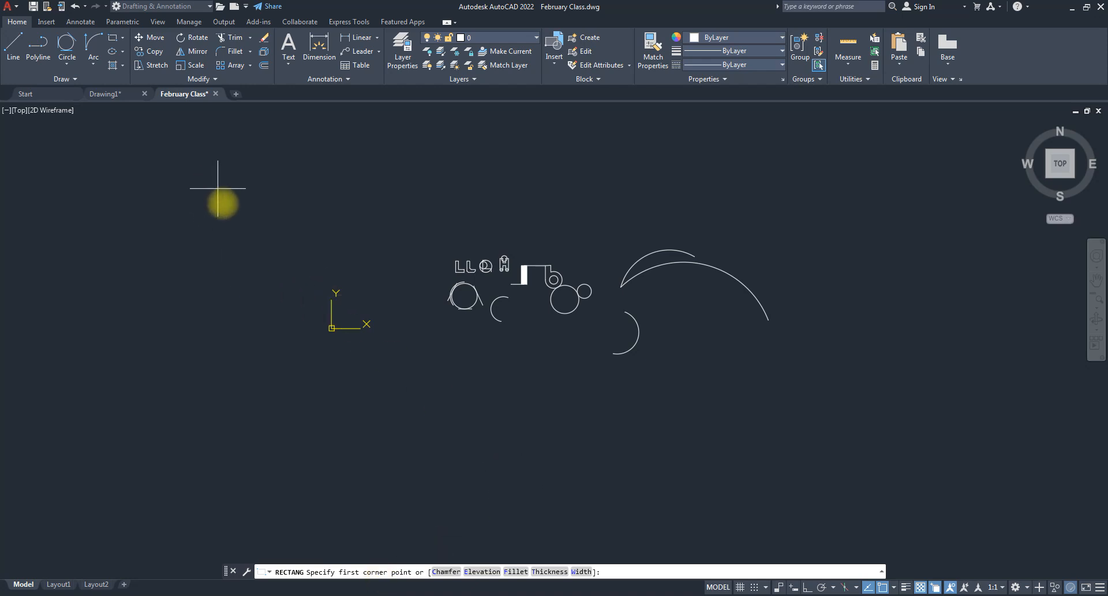
click(240, 213)
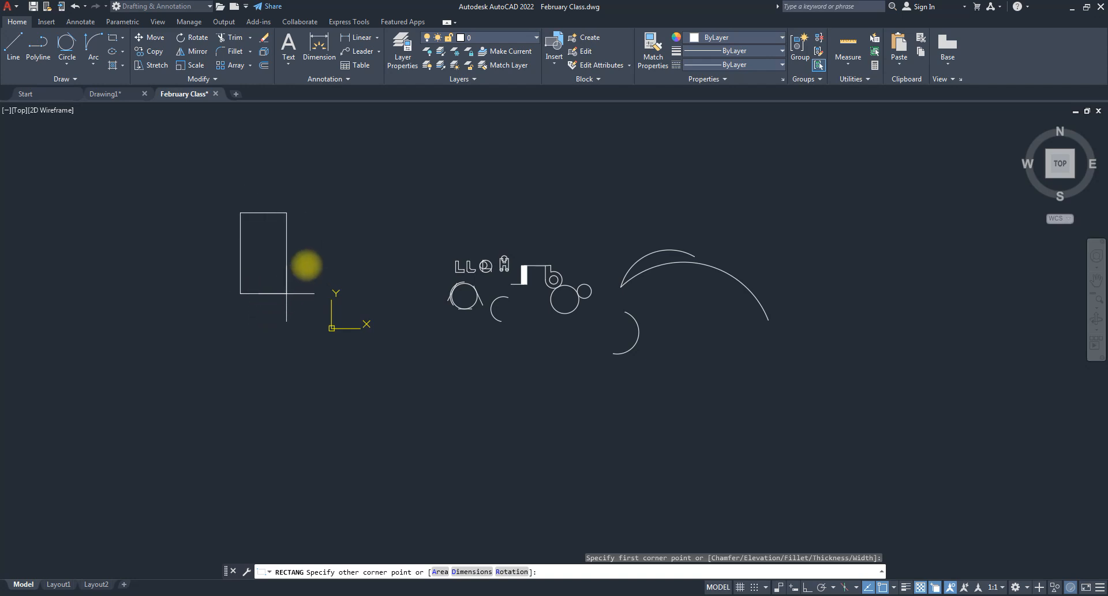
click(328, 266)
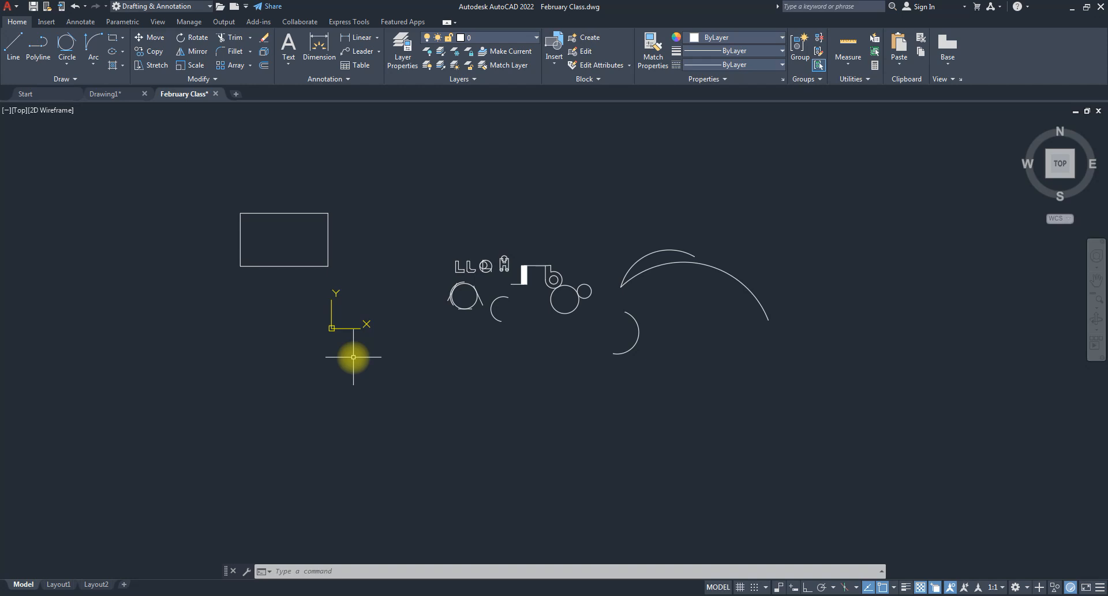
scroll(314, 346, down, 4)
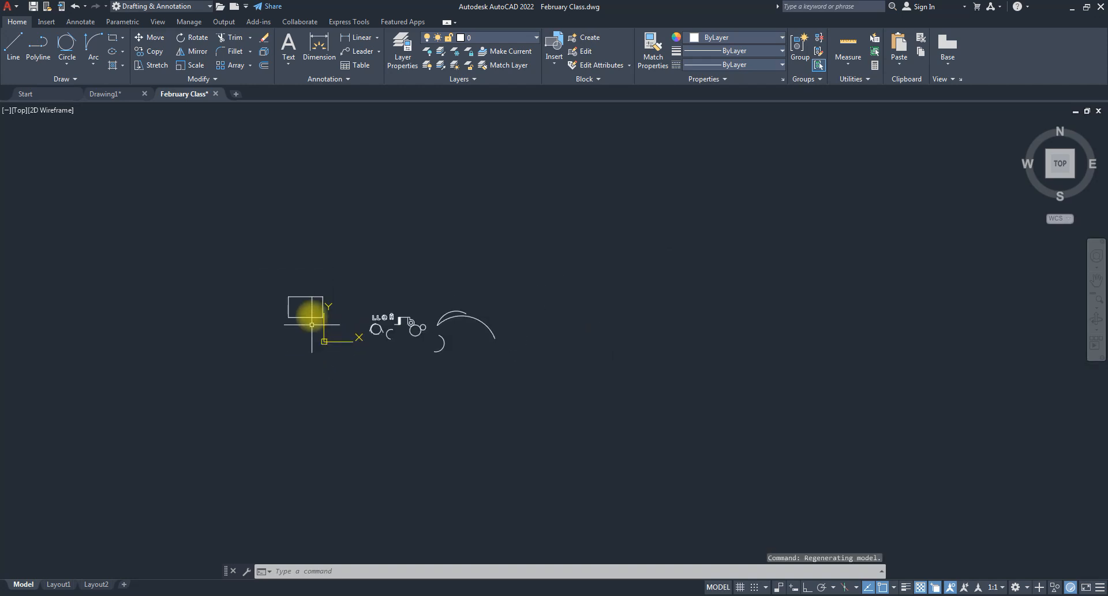
scroll(312, 323, up, 6)
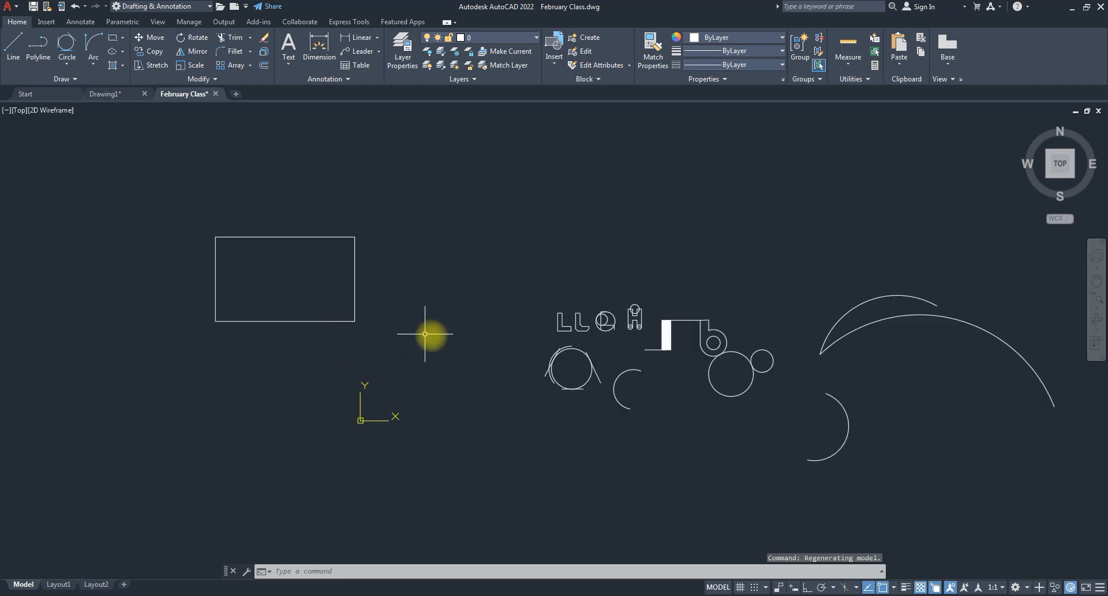
middle_drag(400, 422, 398, 423)
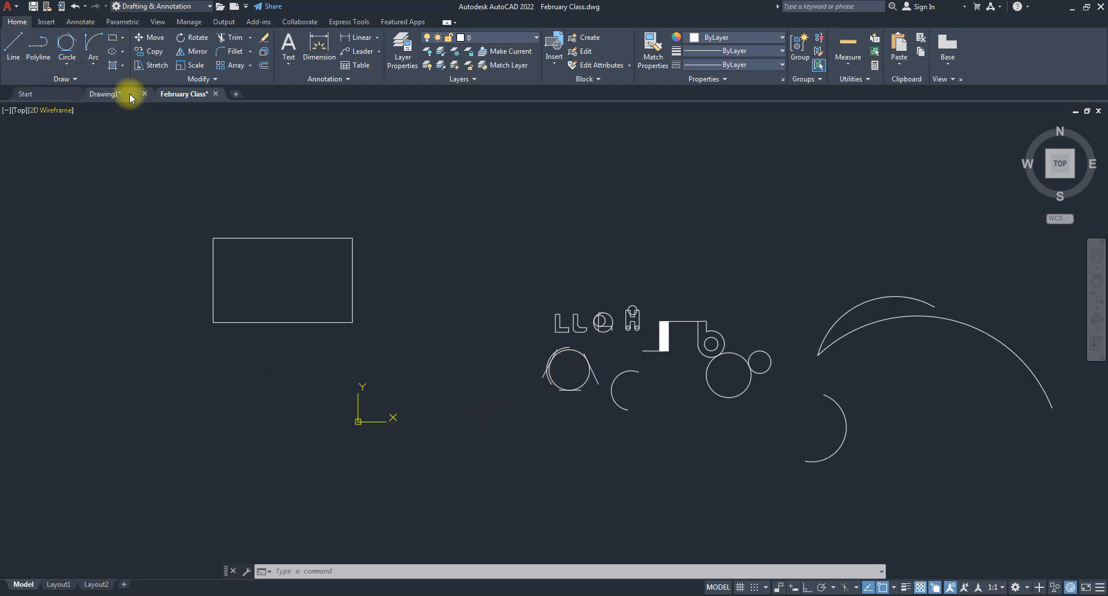
mouse_move(130, 98)
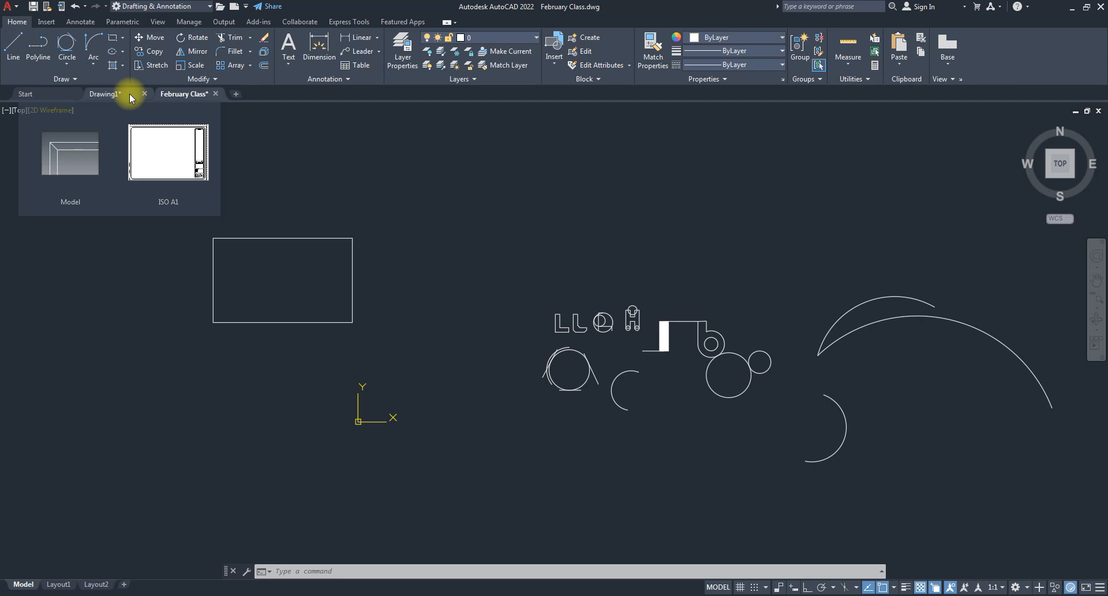
scroll(276, 224, up, 2)
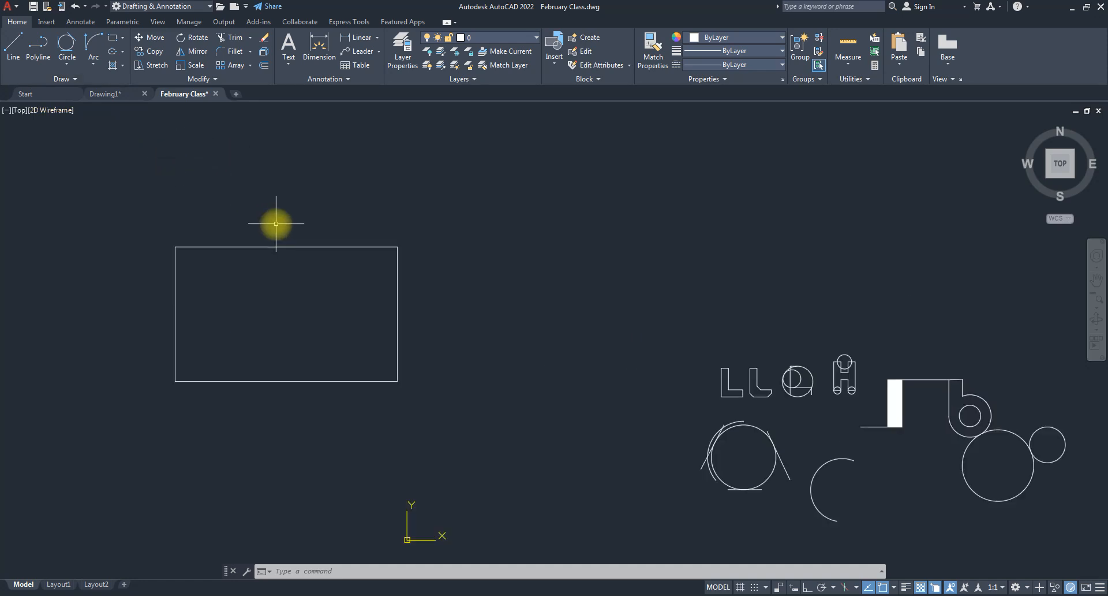
text(l)
key(Return)
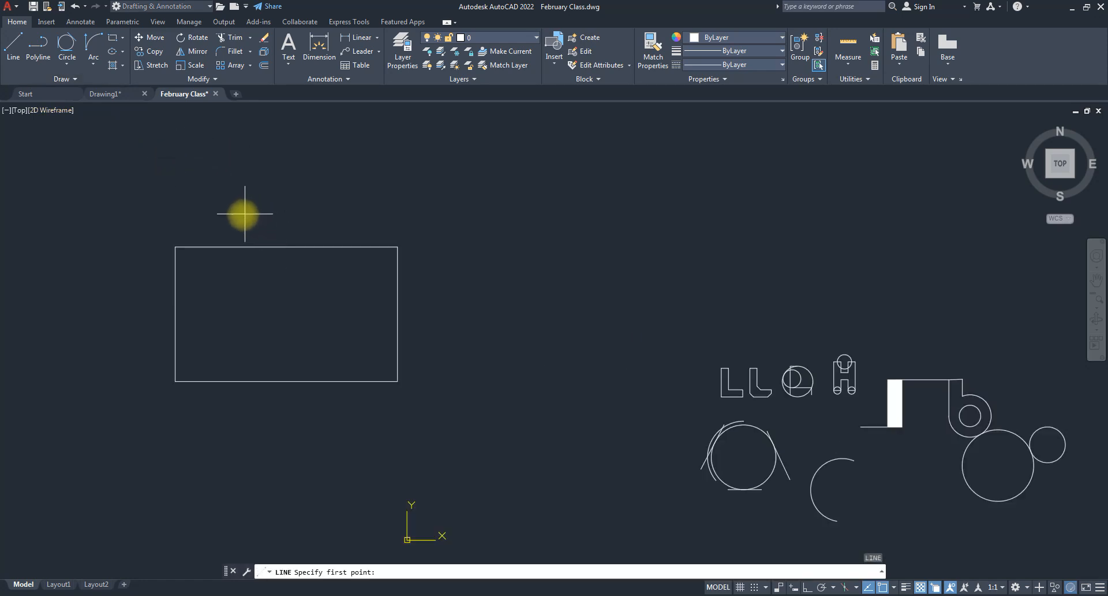
click(243, 215)
key(F8)
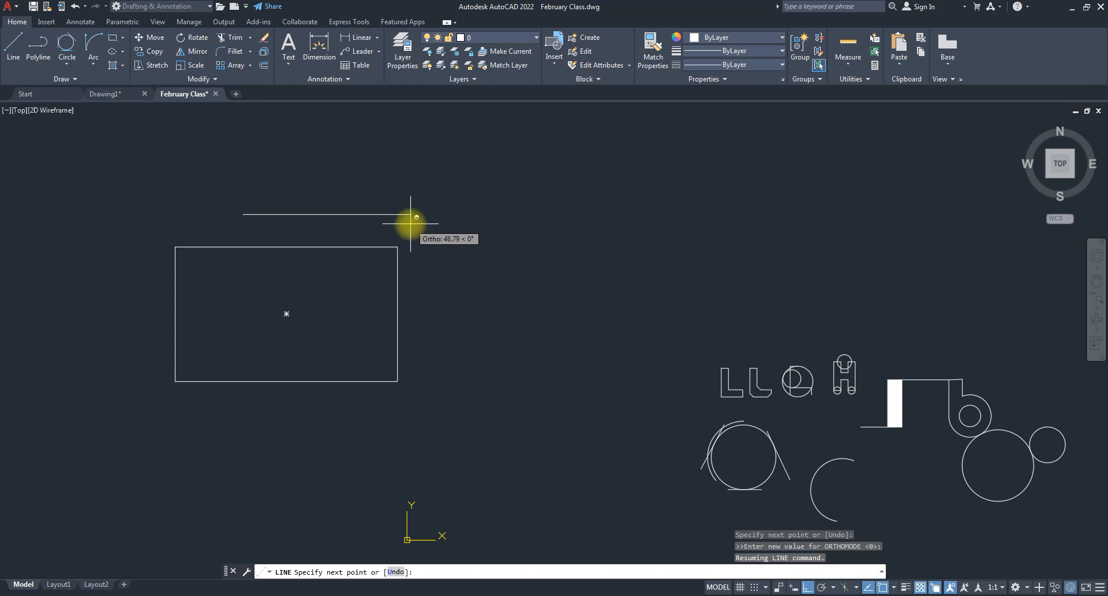
key(Escape)
- Delete the freehand rectangle near the origin
click(424, 423)
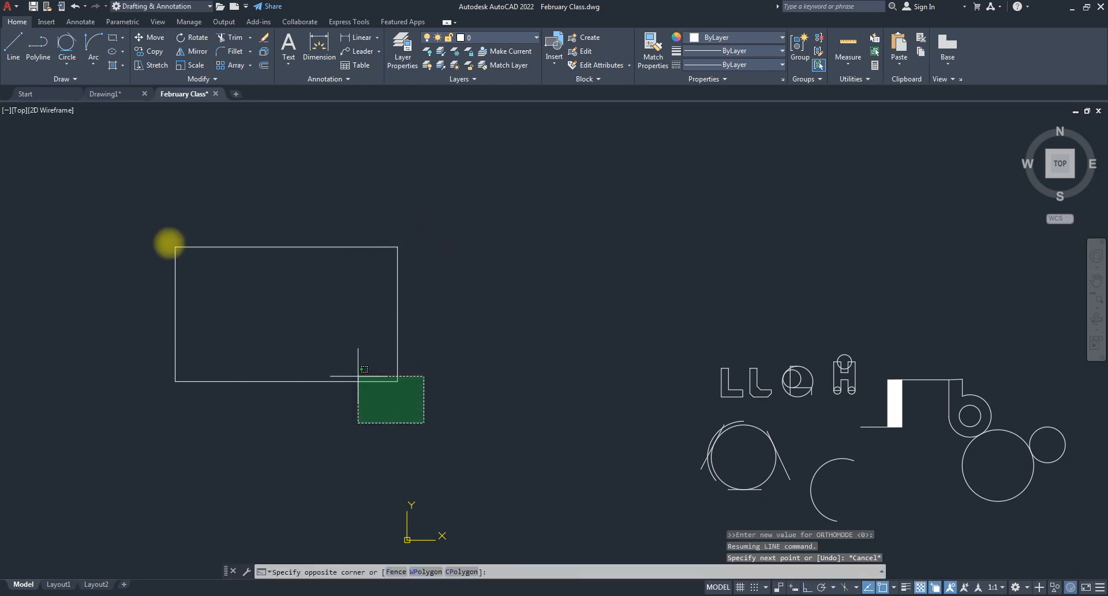
click(86, 193)
key(Delete)
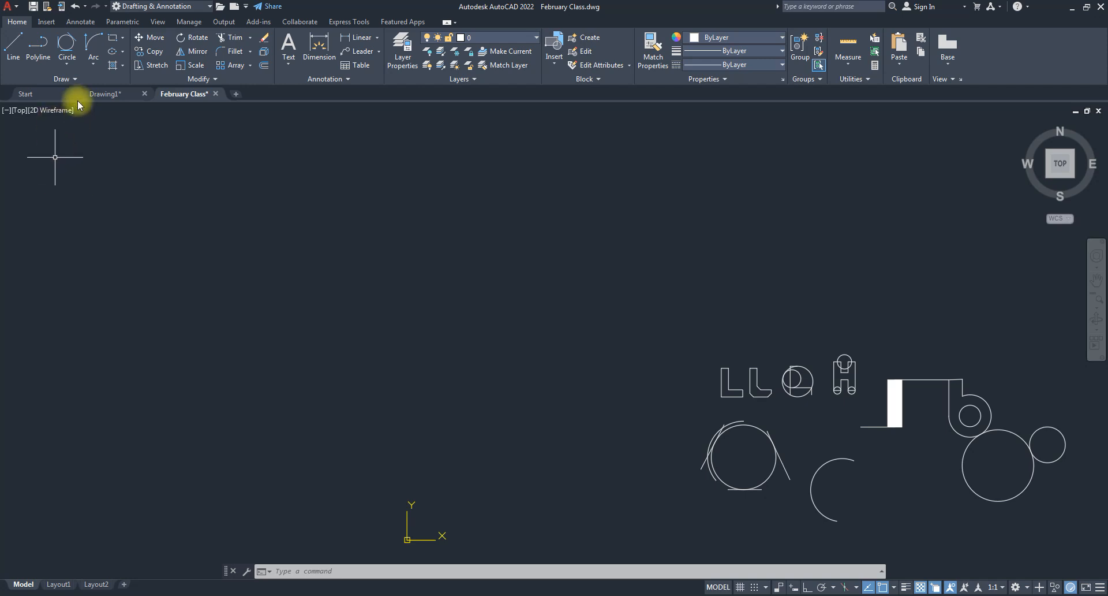
- Draw a rectangle above the origin using the Dimensions option, with length 60 and width 45
click(113, 37)
click(234, 255)
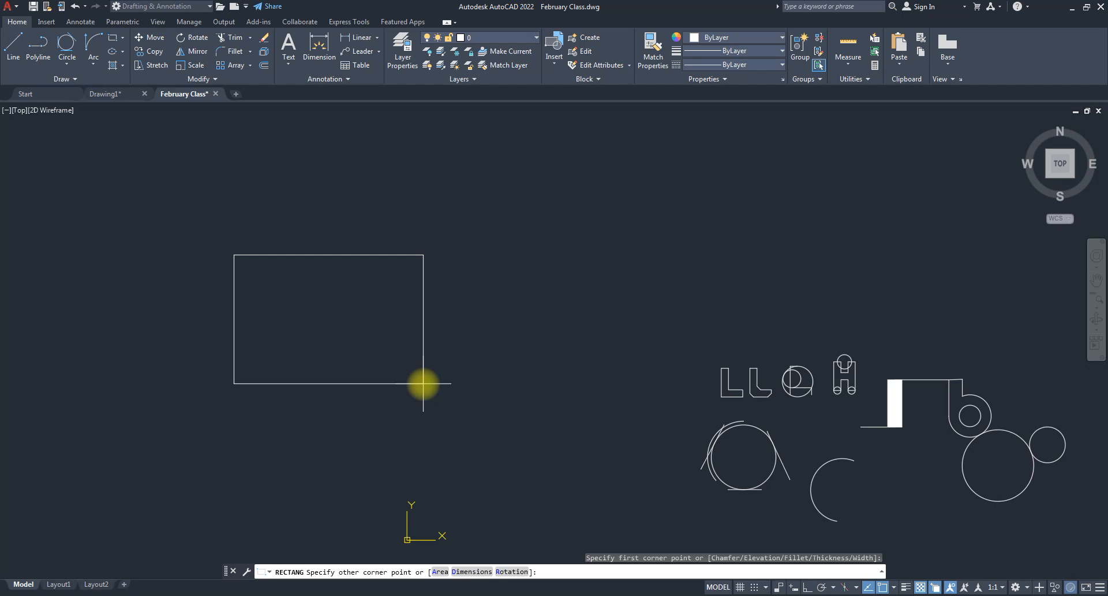
key(Return)
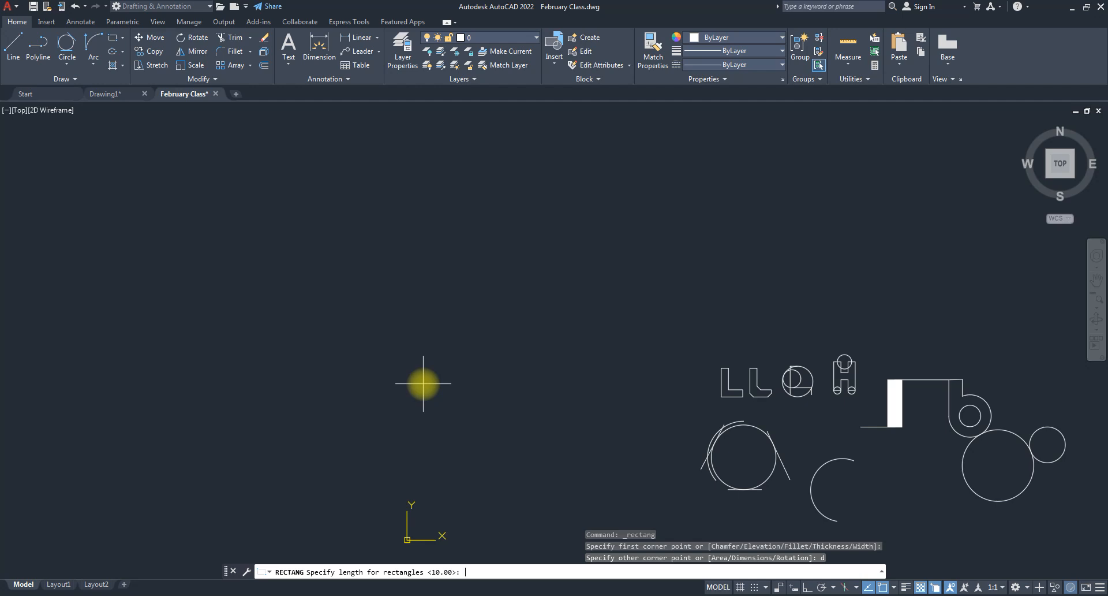
text(60)
key(Return)
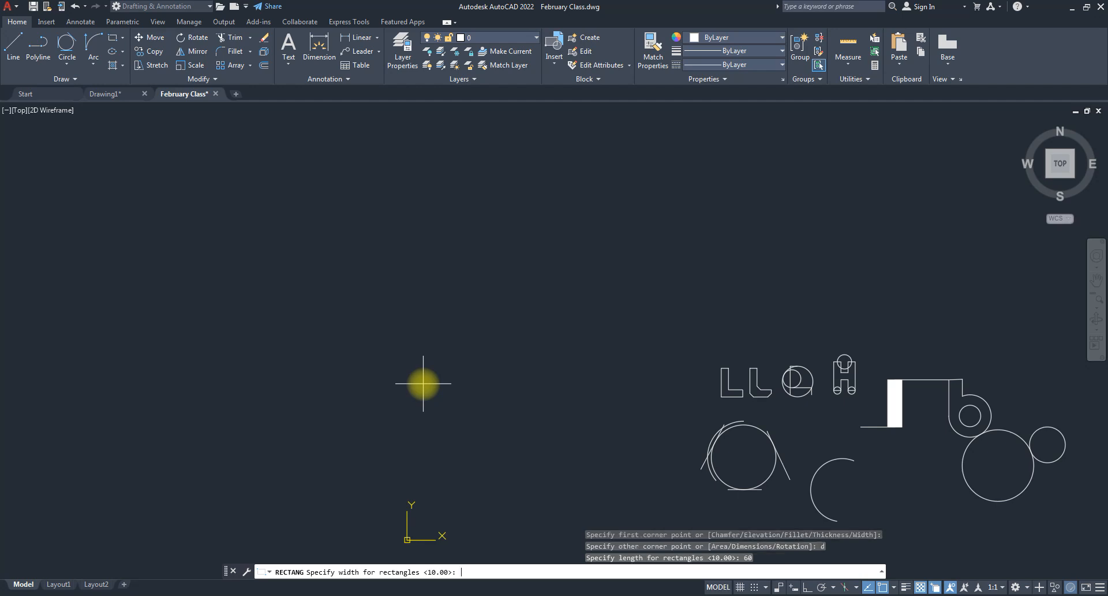
text(45)
key(Return)
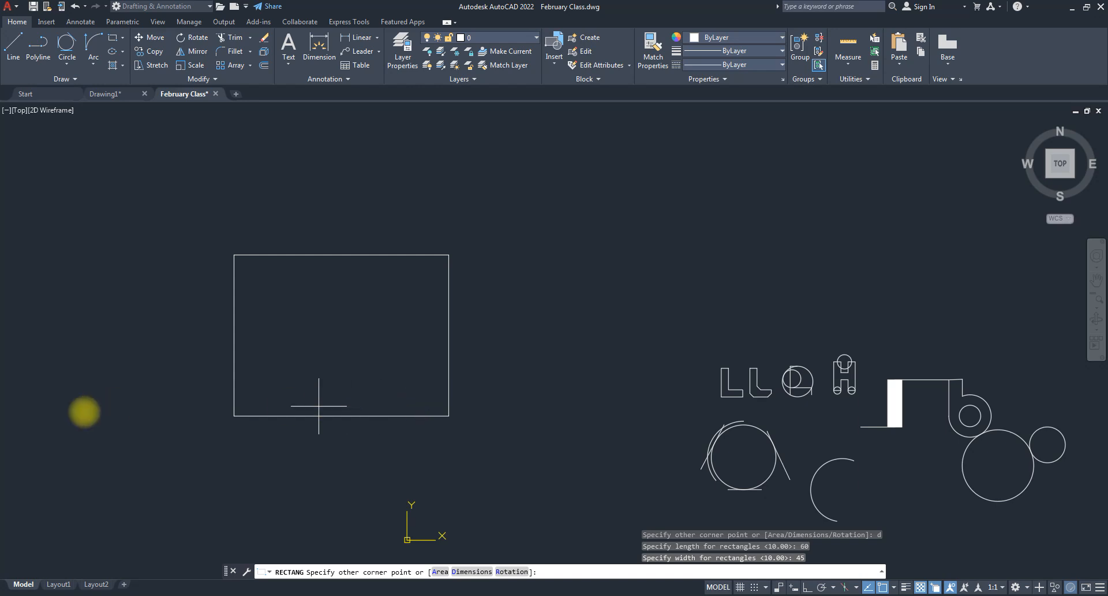
click(340, 335)
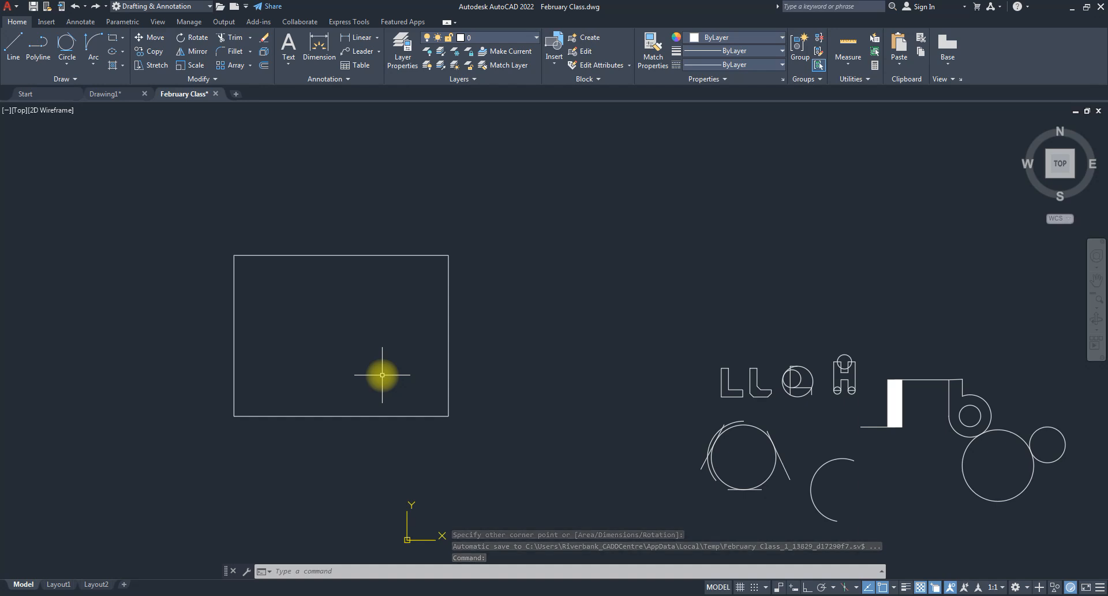
- Draw a second rectangle above and to the left of the first using the Dimensions option, with length 60 and width 30
scroll(644, 316, down, 4)
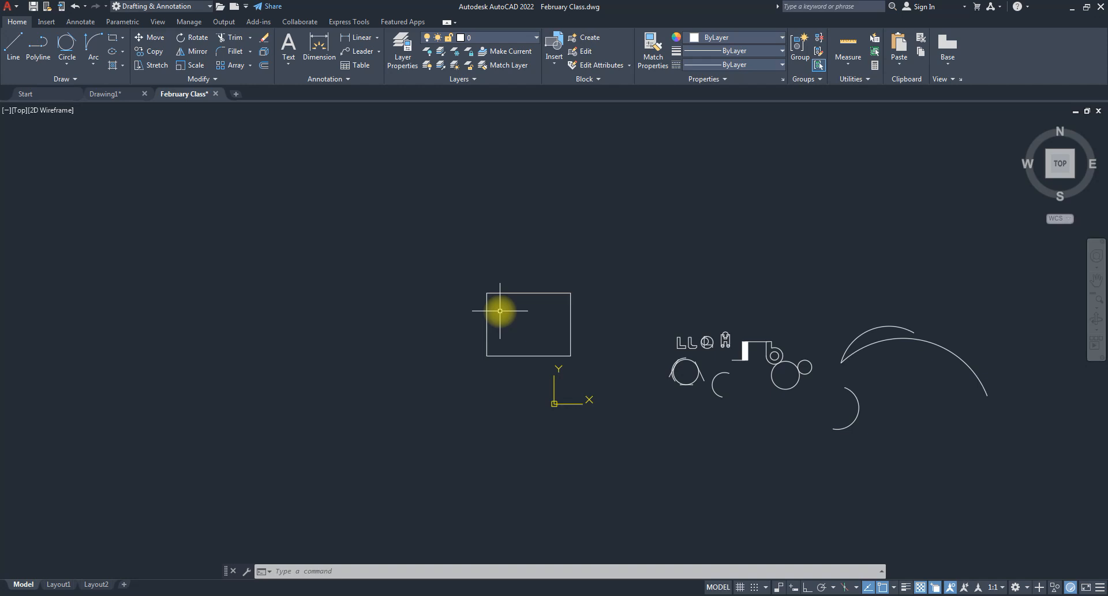
text(rec)
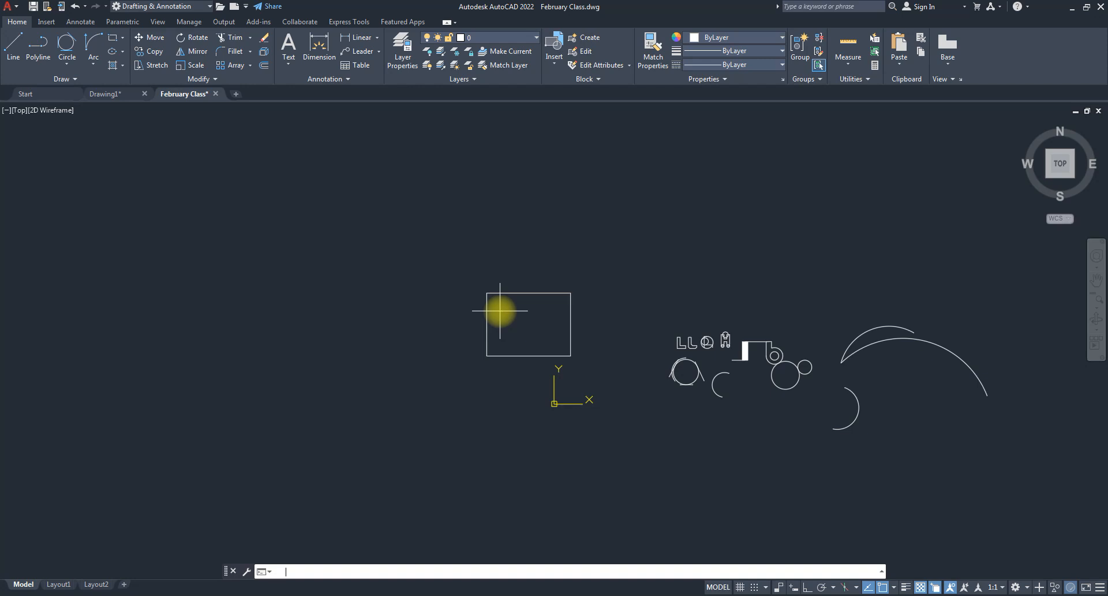
key(Return)
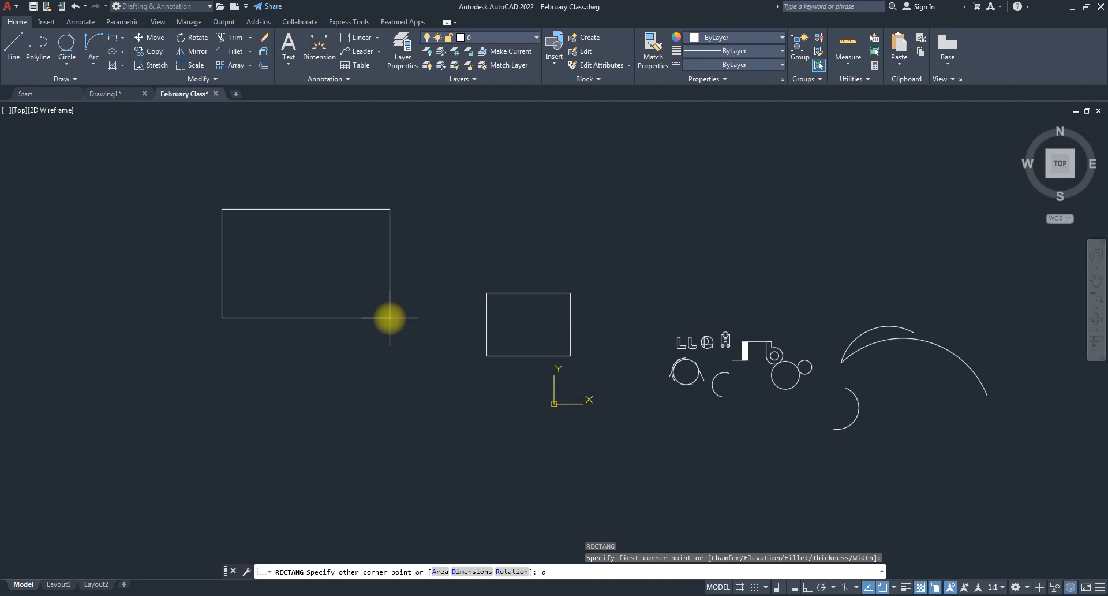
key(Return)
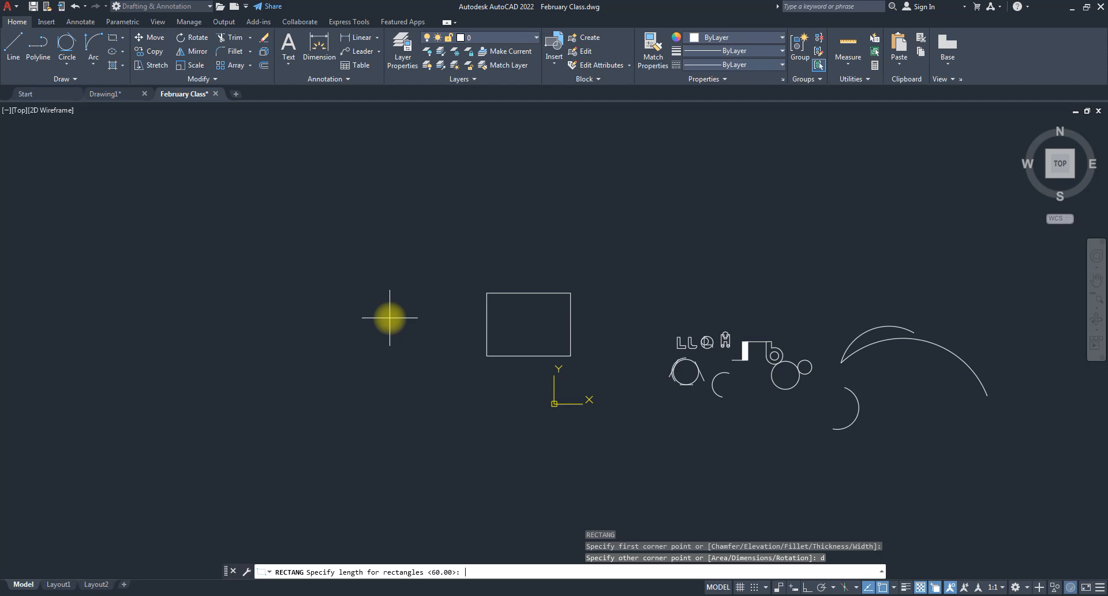
text(60)
key(Return)
text(30)
key(Return)
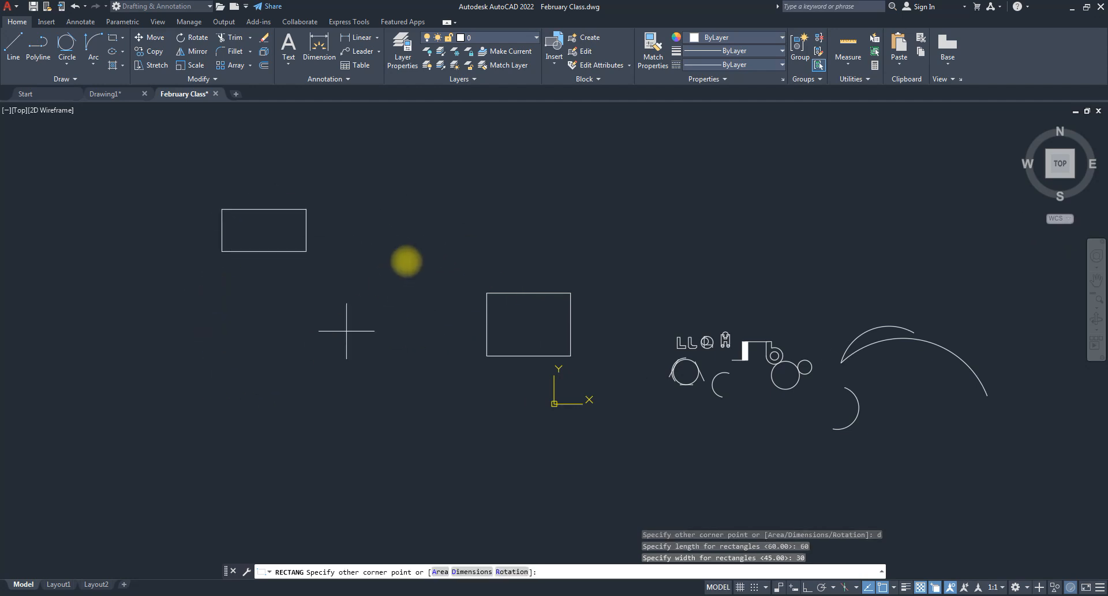
click(420, 312)
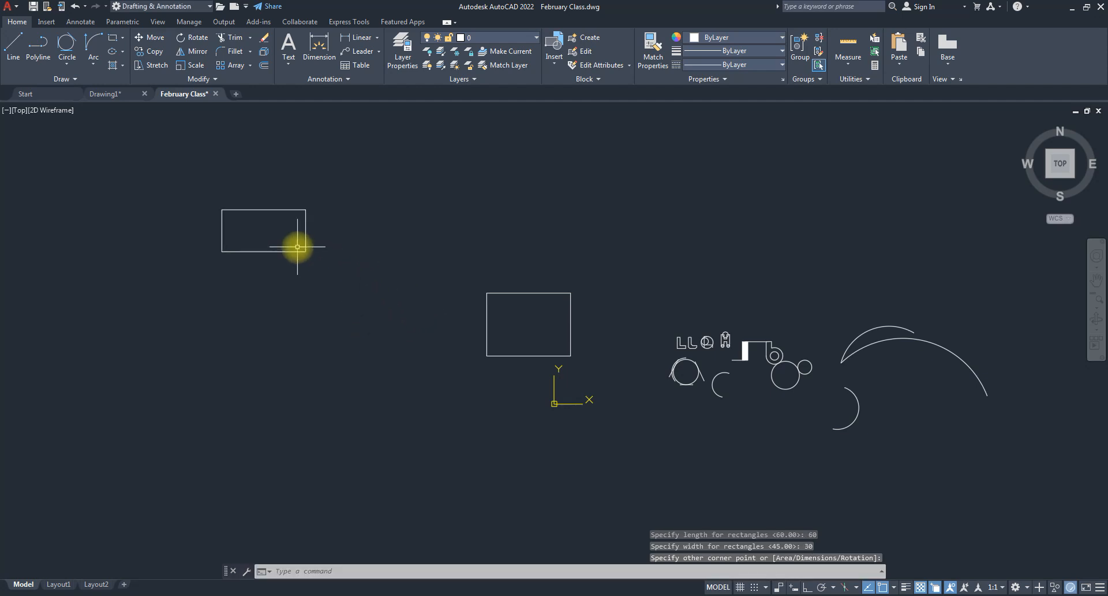
- Delete the 60 by 30 rectangle
scroll(274, 217, up, 4)
scroll(589, 315, down, 2)
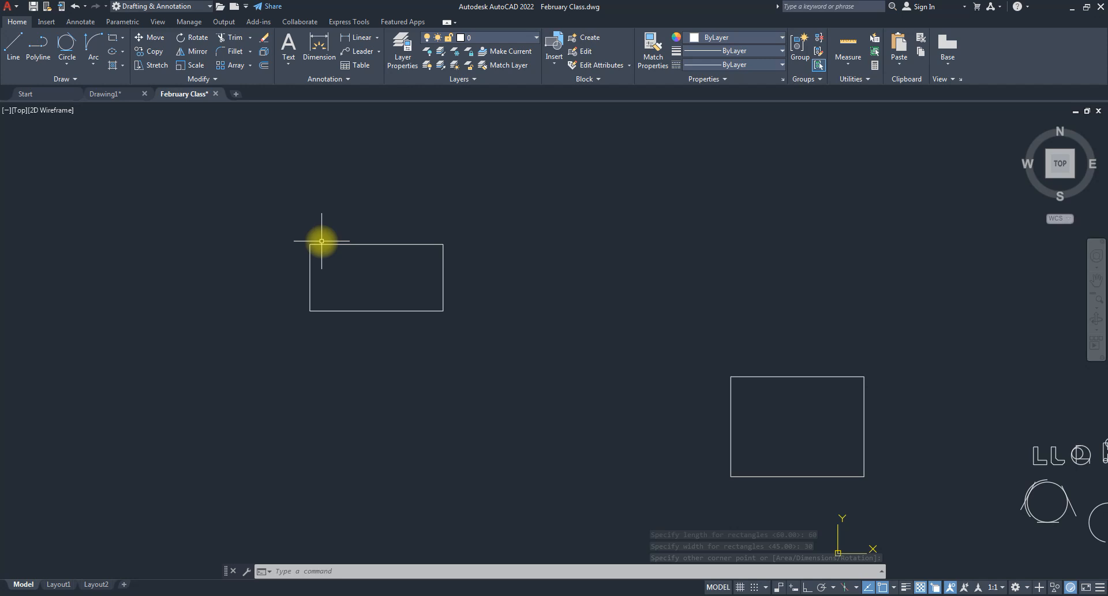
click(401, 339)
click(284, 225)
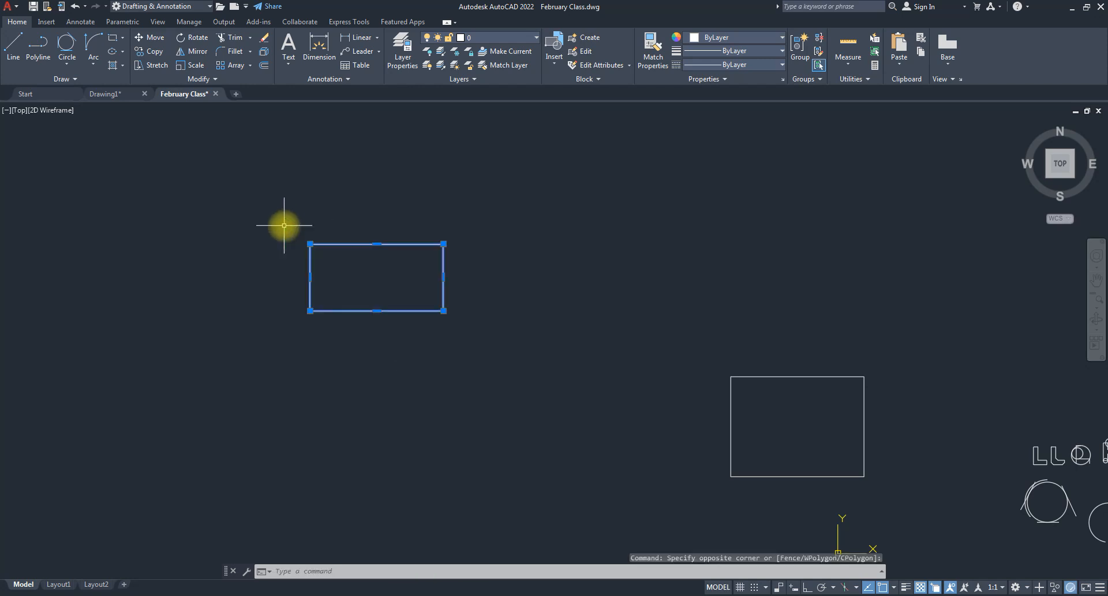
key(Delete)
- Draw a rectangle just below the lower-left corner of the 60 by 45 rectangle using the Dimensions option, with length 20 and width 45
scroll(284, 226, down, 6)
scroll(368, 305, up, 6)
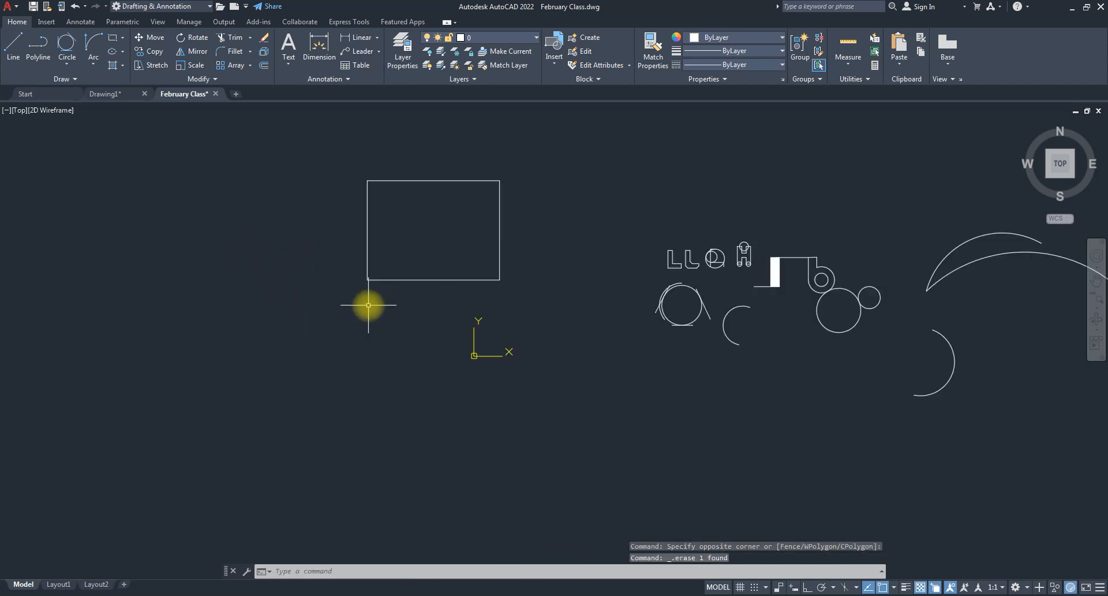
text(rec)
key(Return)
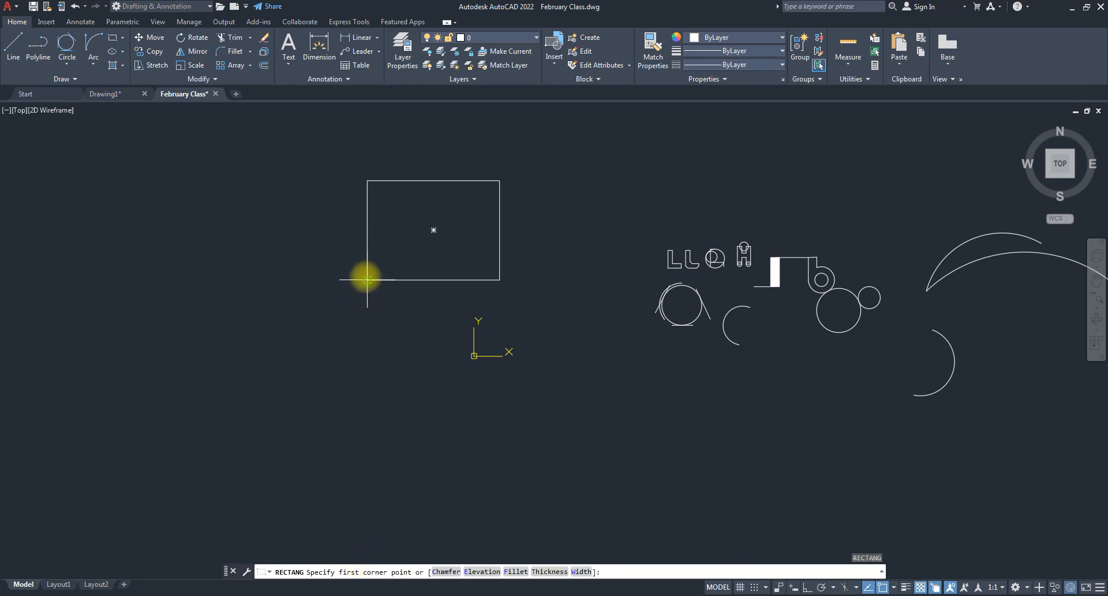
click(369, 301)
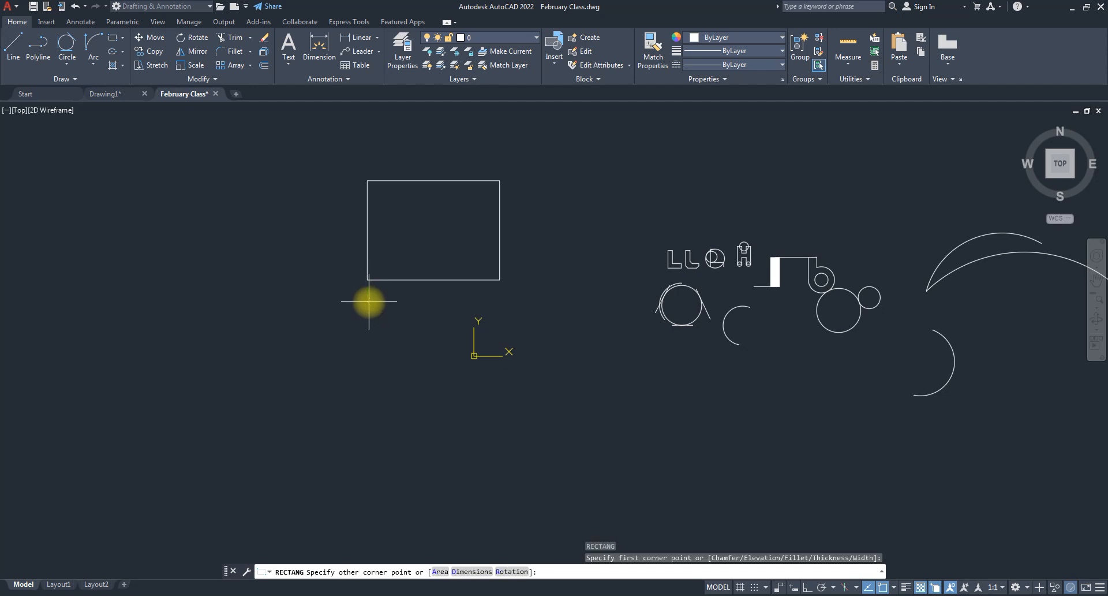
text(d)
key(Return)
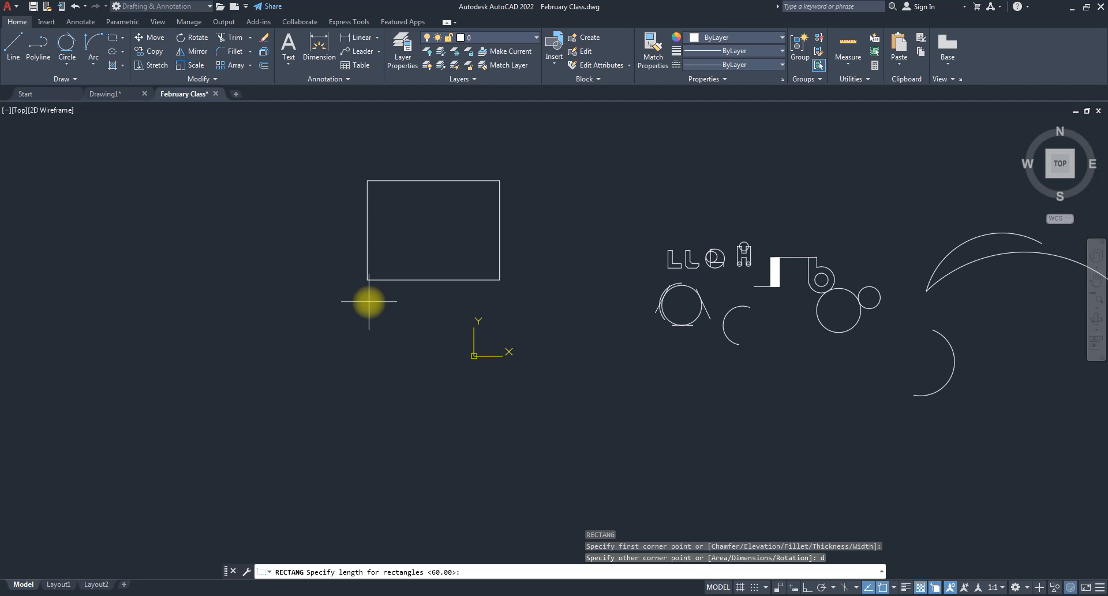
key(Return)
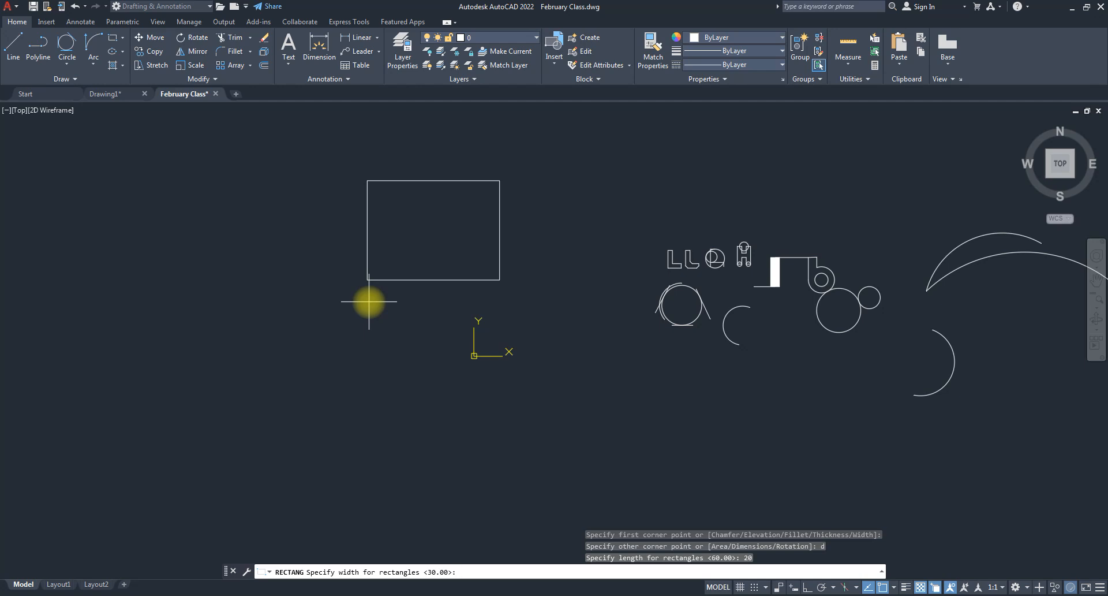
text(45)
key(Return)
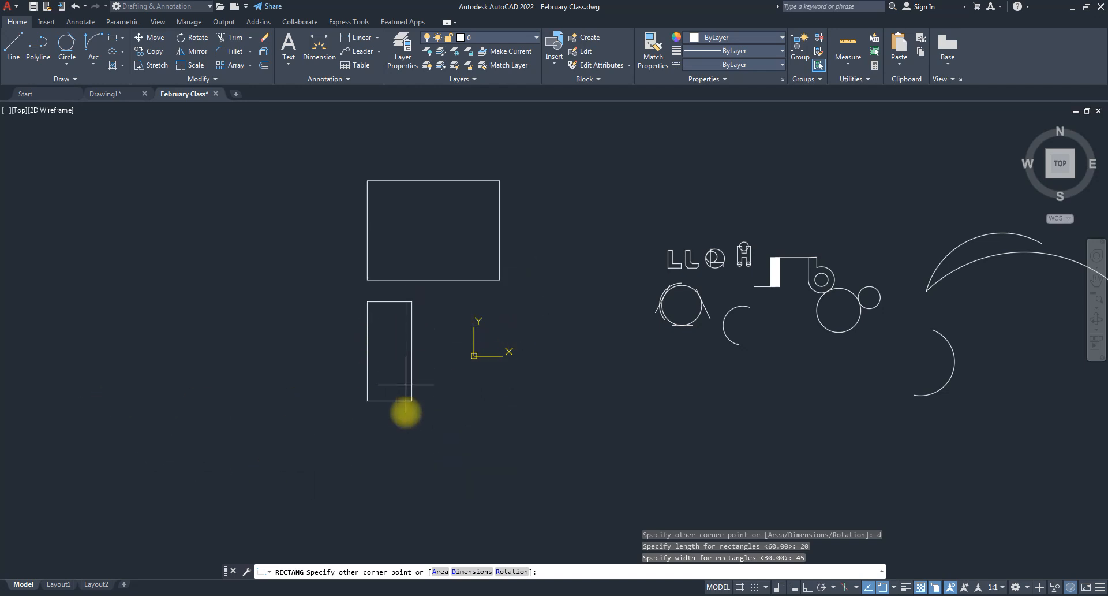
click(459, 424)
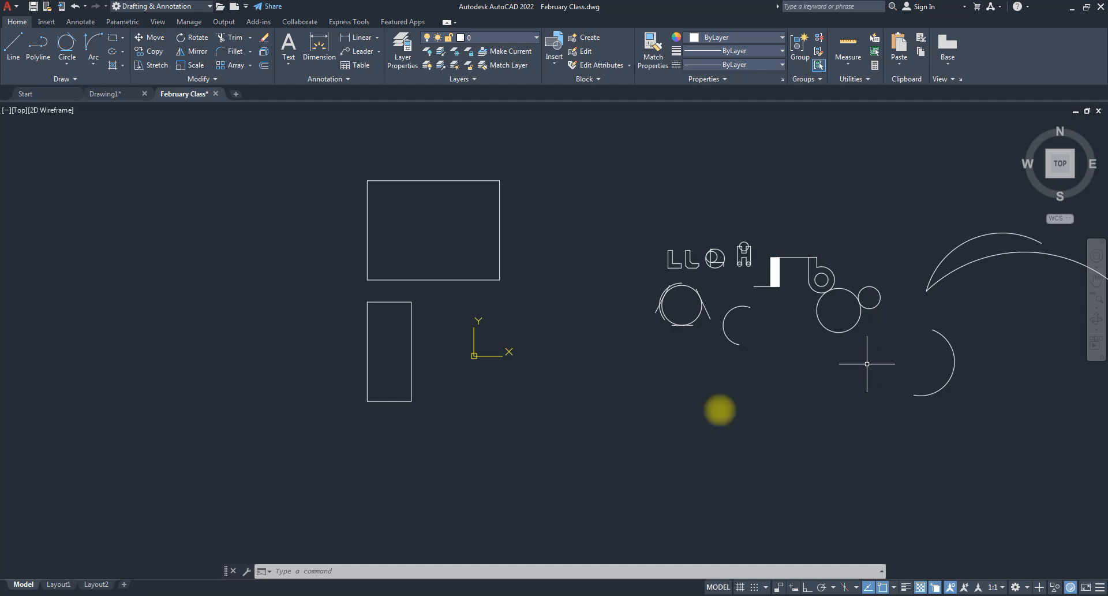
- Delete the 20 by 45 rectangle below the large rectangle
click(421, 427)
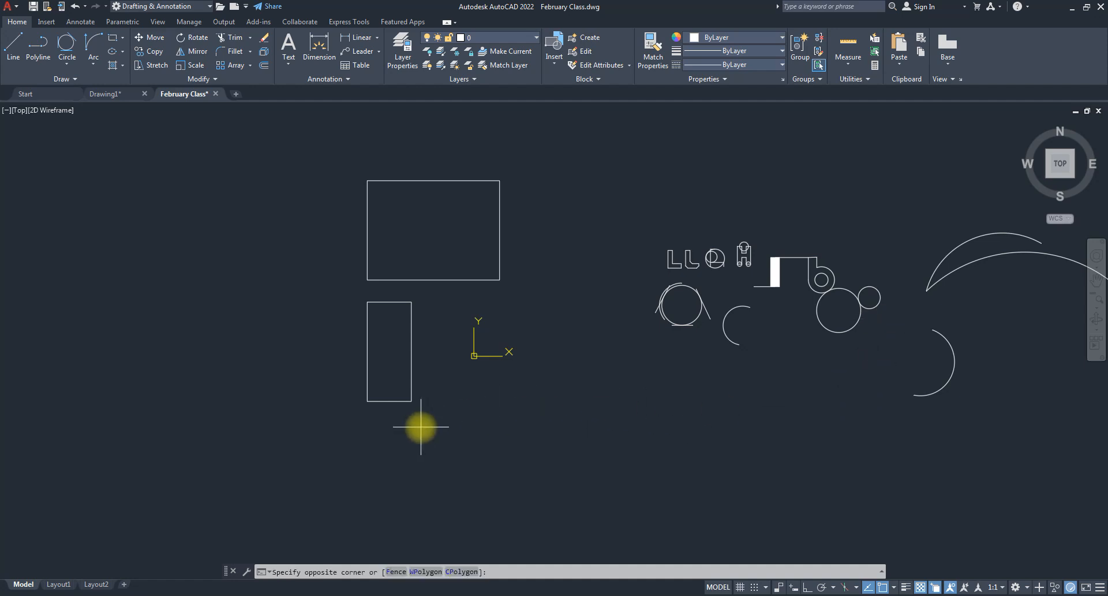
click(362, 359)
key(Delete)
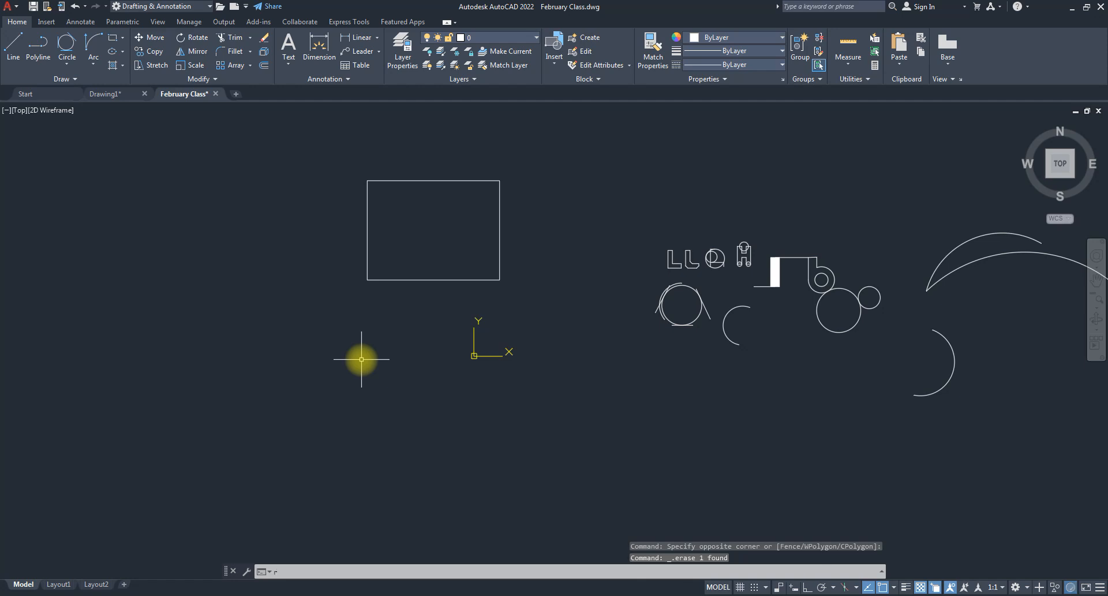
- Start a rectangle just below the large rectangle's lower-left corner using the Dimensions option, with length 30 and width 45
text(REC)
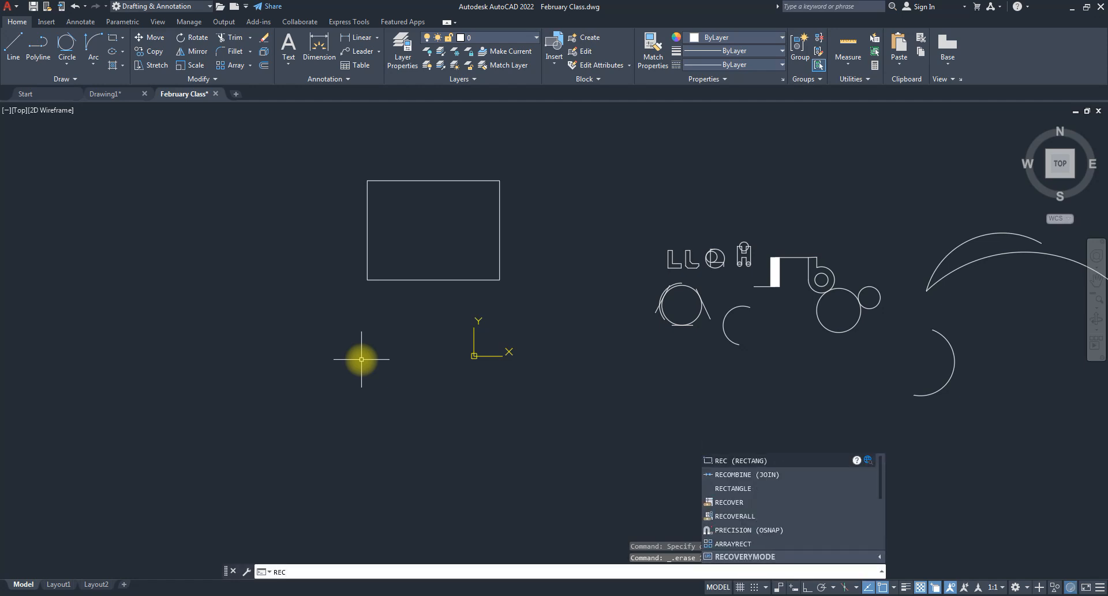
key(Return)
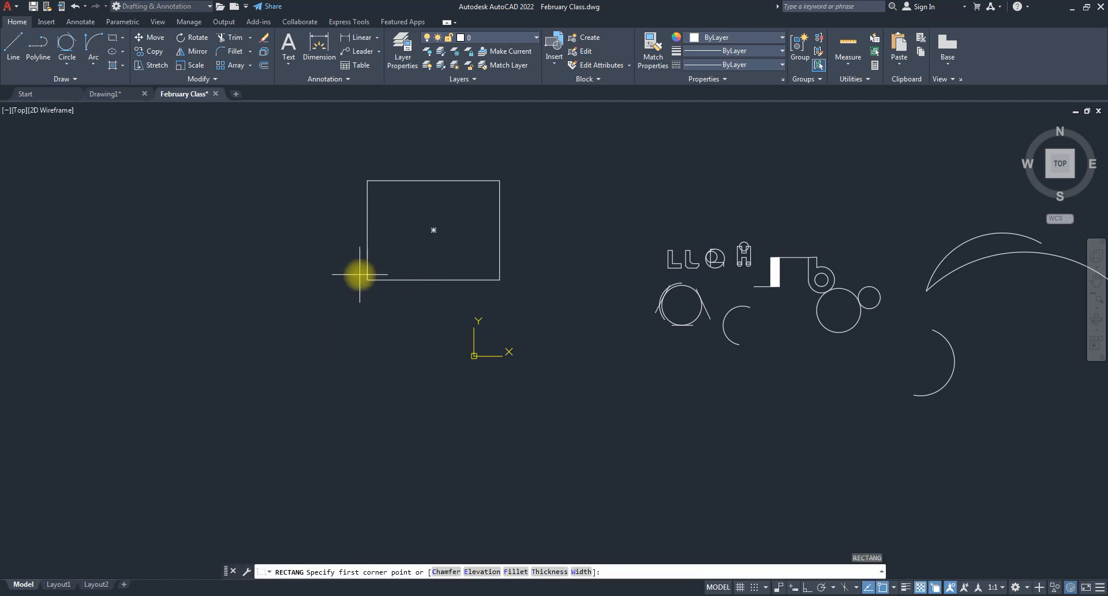
click(367, 309)
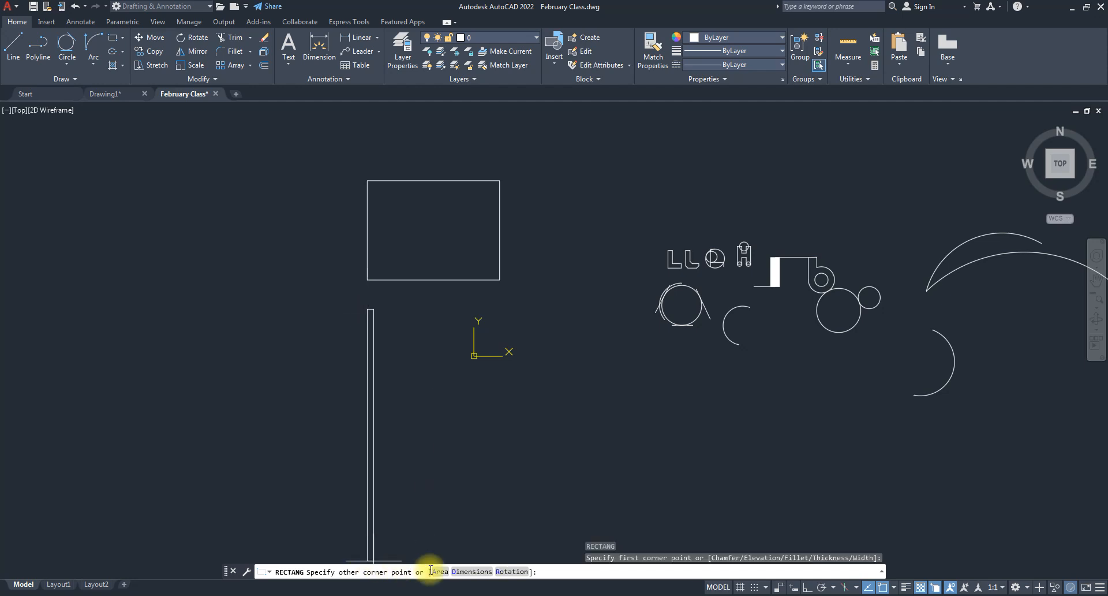
click(480, 574)
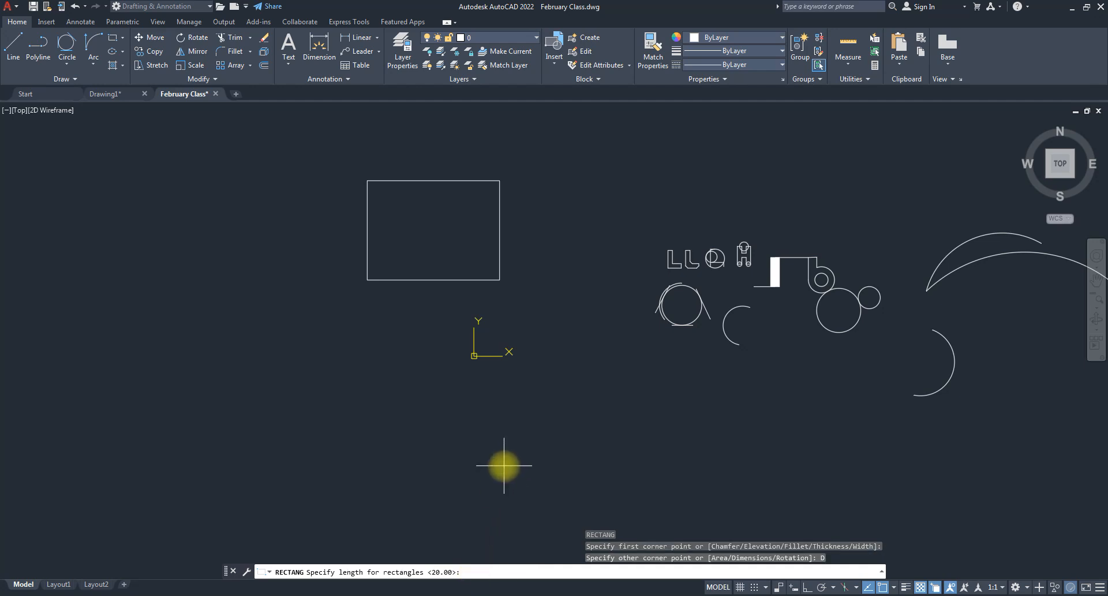
text(30)
key(Return)
text(45)
key(Return)
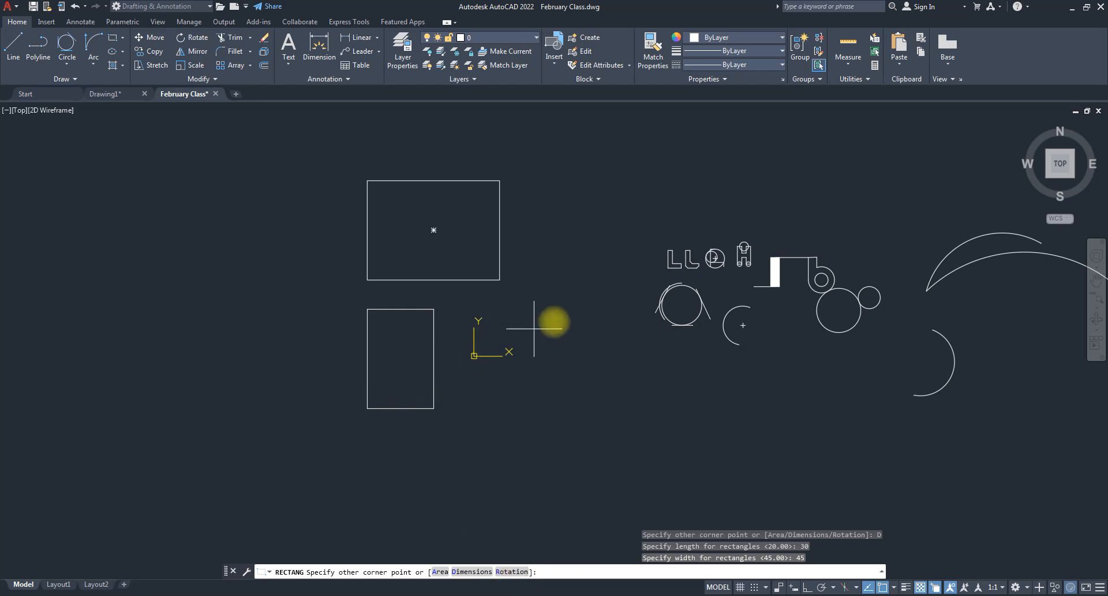
- Set the rectangle's rotation to 45 degrees, keep length 30 and width 45, and place it extending to the right of its first corner
click(510, 572)
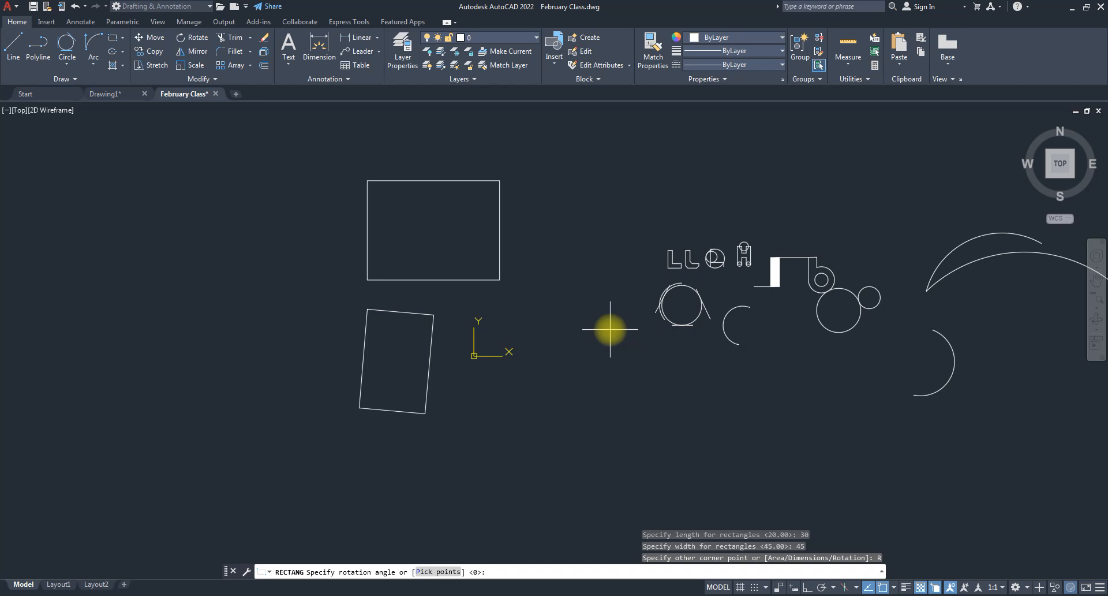
text(45)
key(Return)
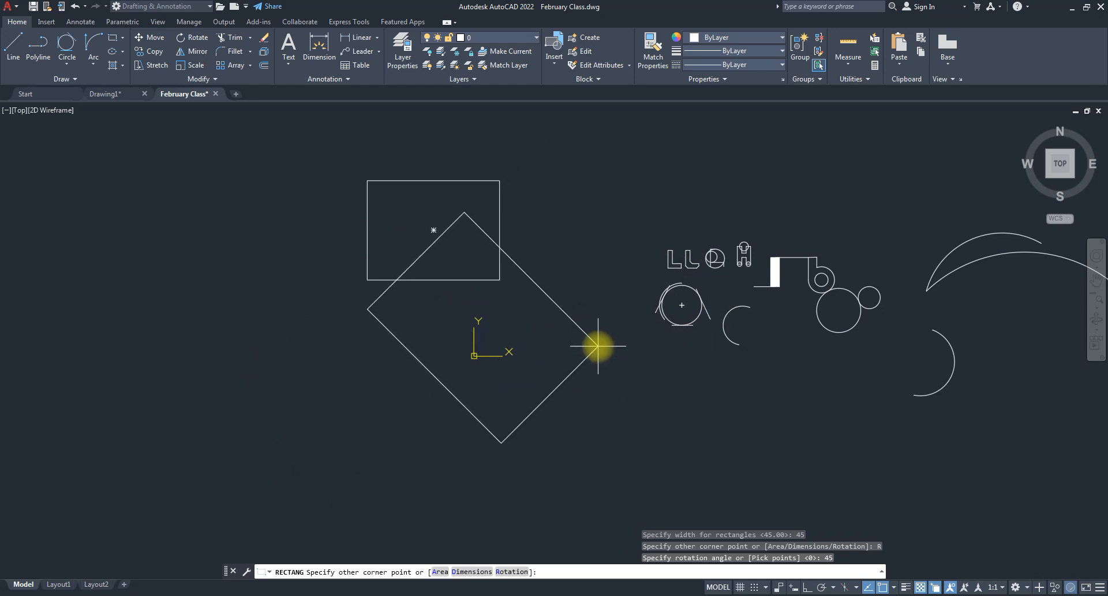
text(d)
key(Return)
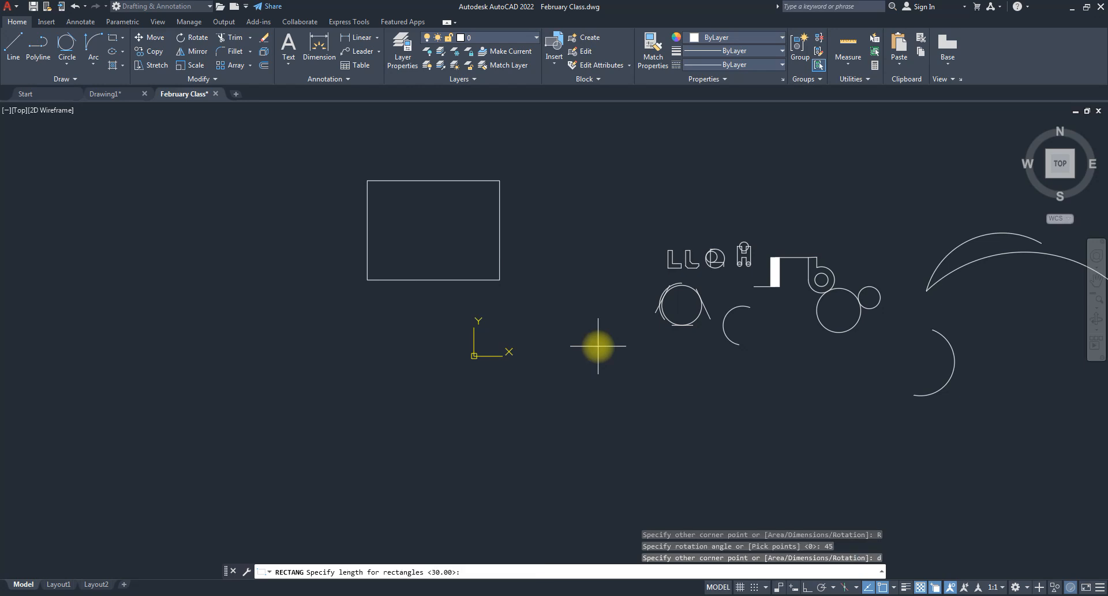
key(Return)
key(Return)
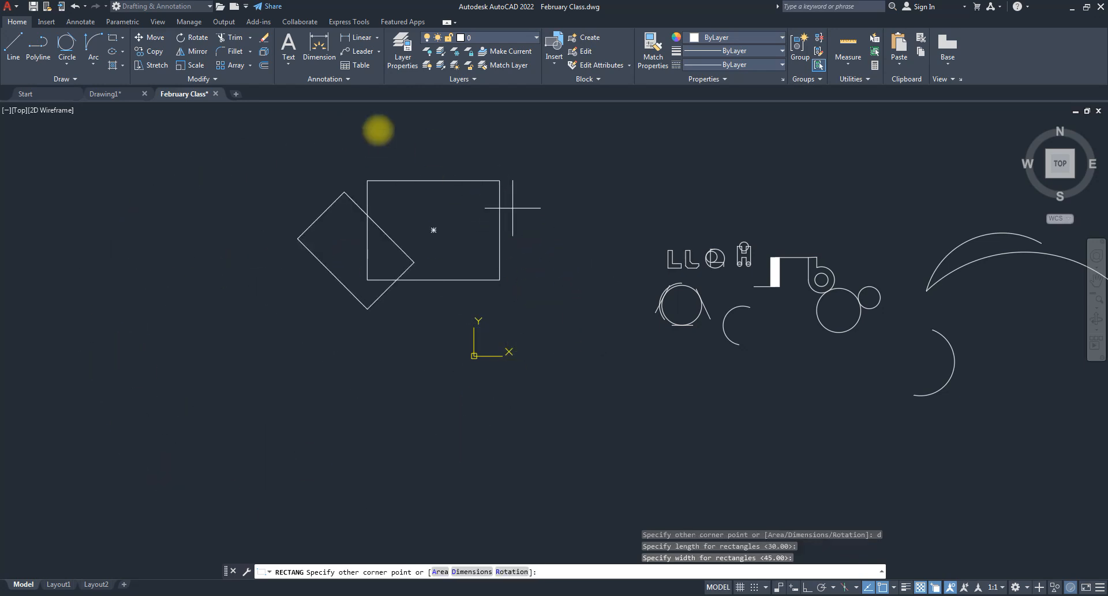
click(597, 411)
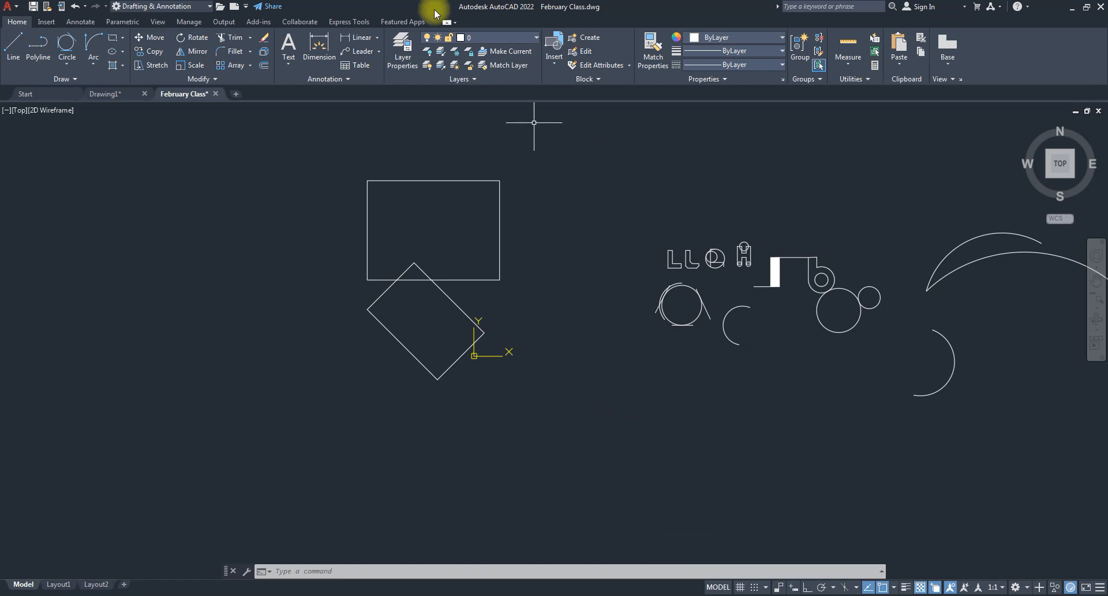
click(123, 38)
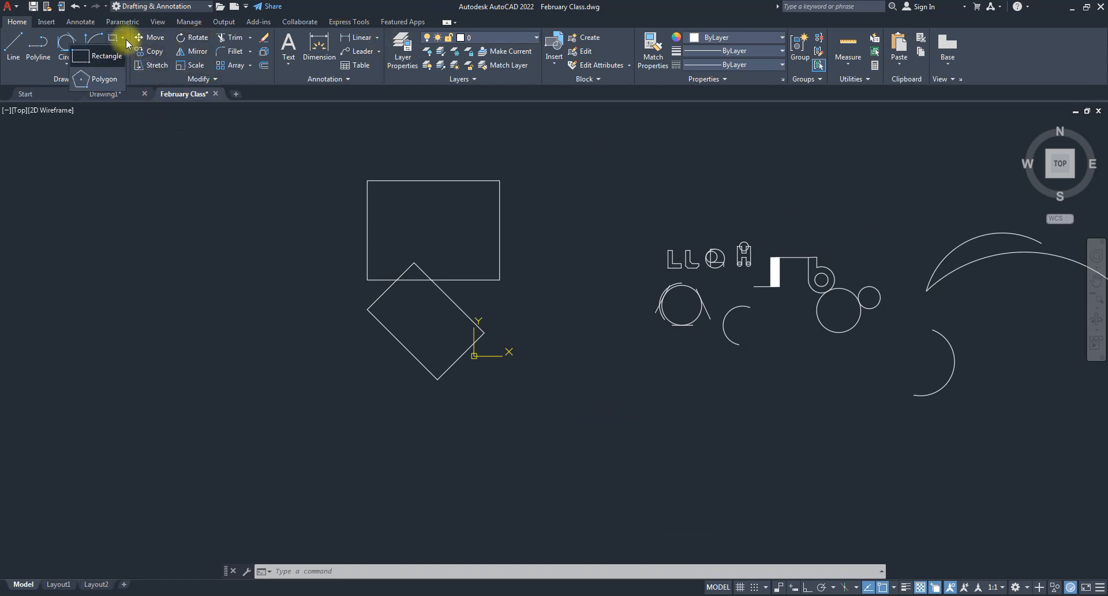
click(107, 81)
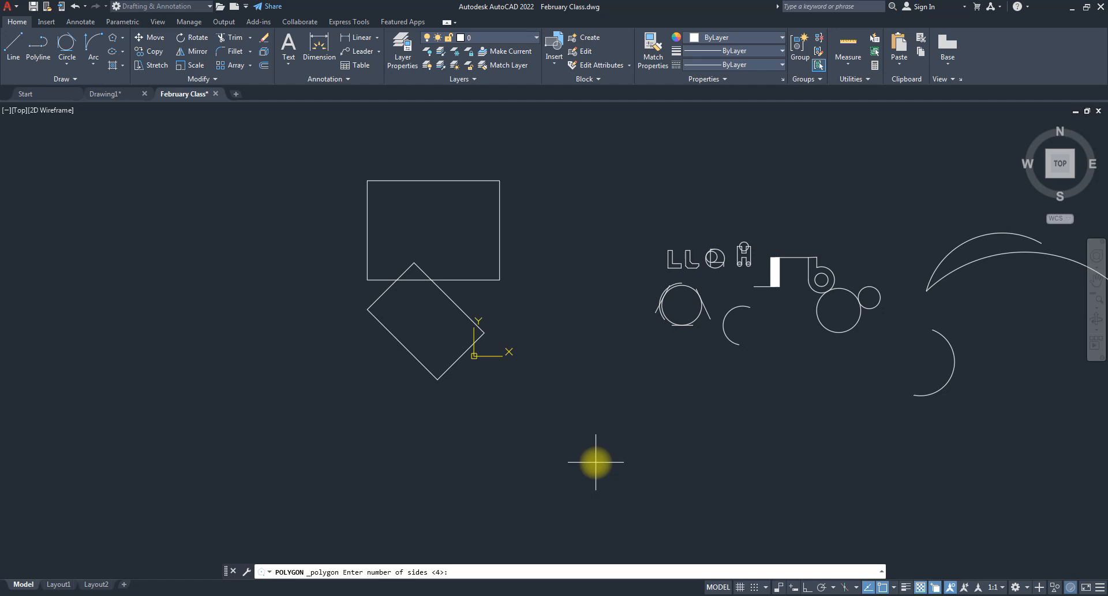
key(Return)
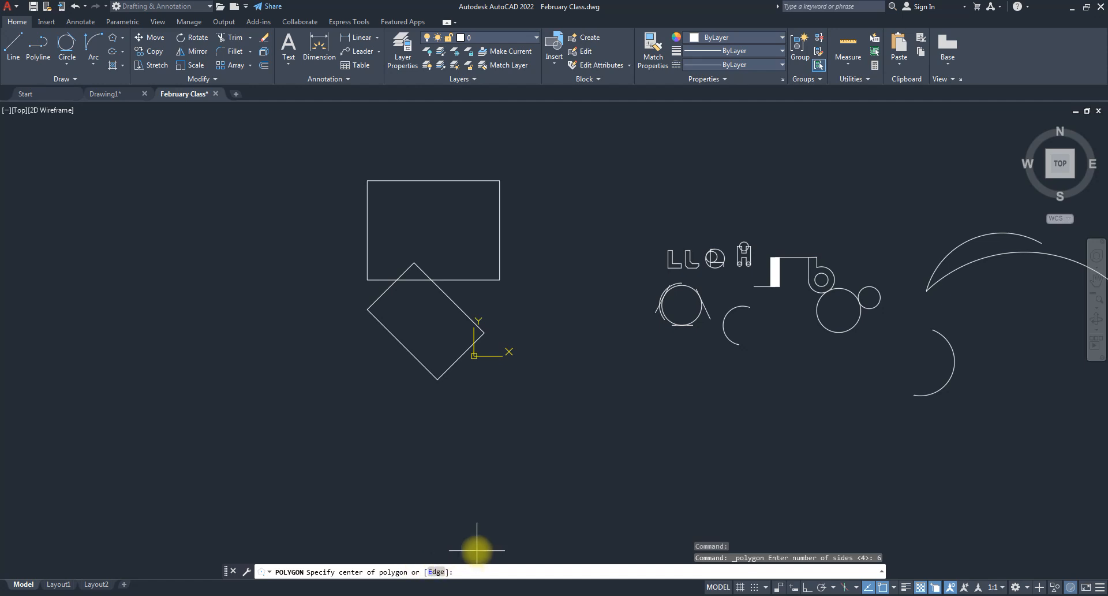
key(Escape)
key(Escape)
key(Escape)
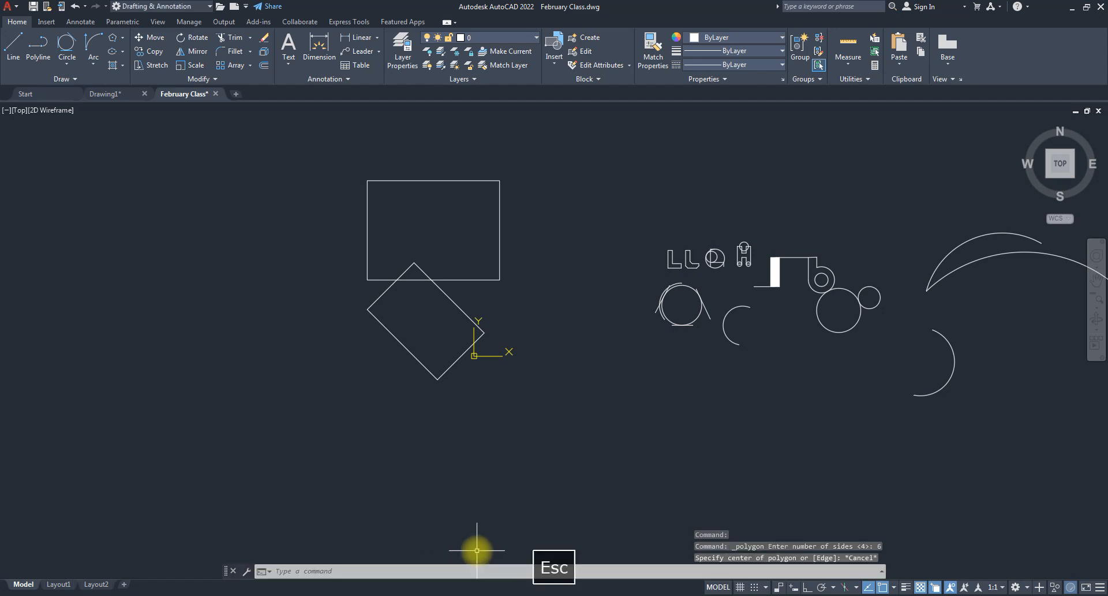
- Start a 6-sided polygon centred below and to the right of the rotated rectangle, using the Inscribed in circle option
text(pol)
key(Return)
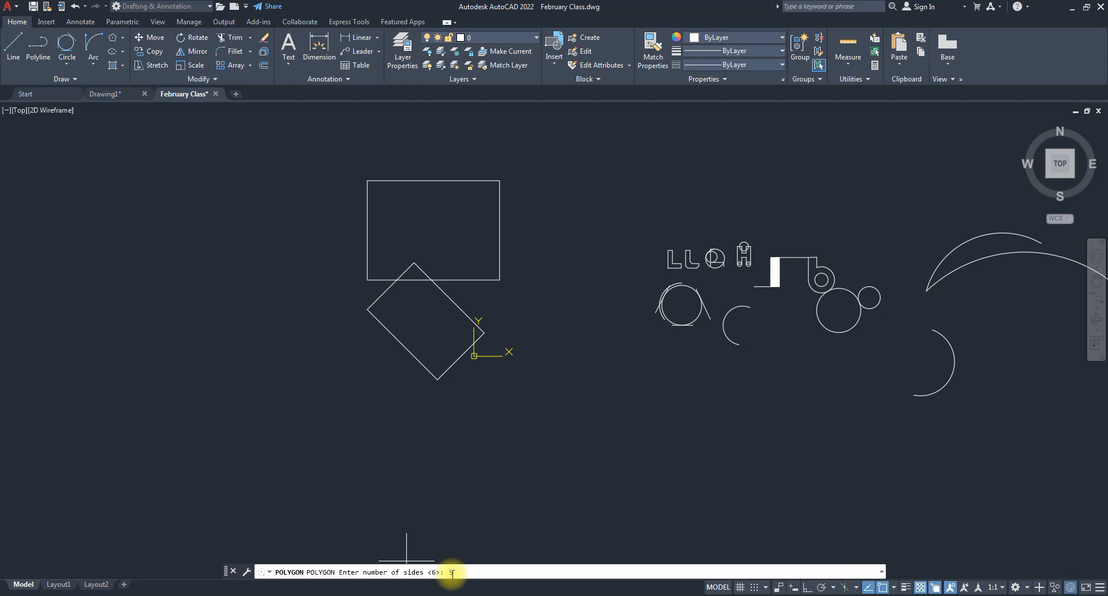
text(6)
key(Return)
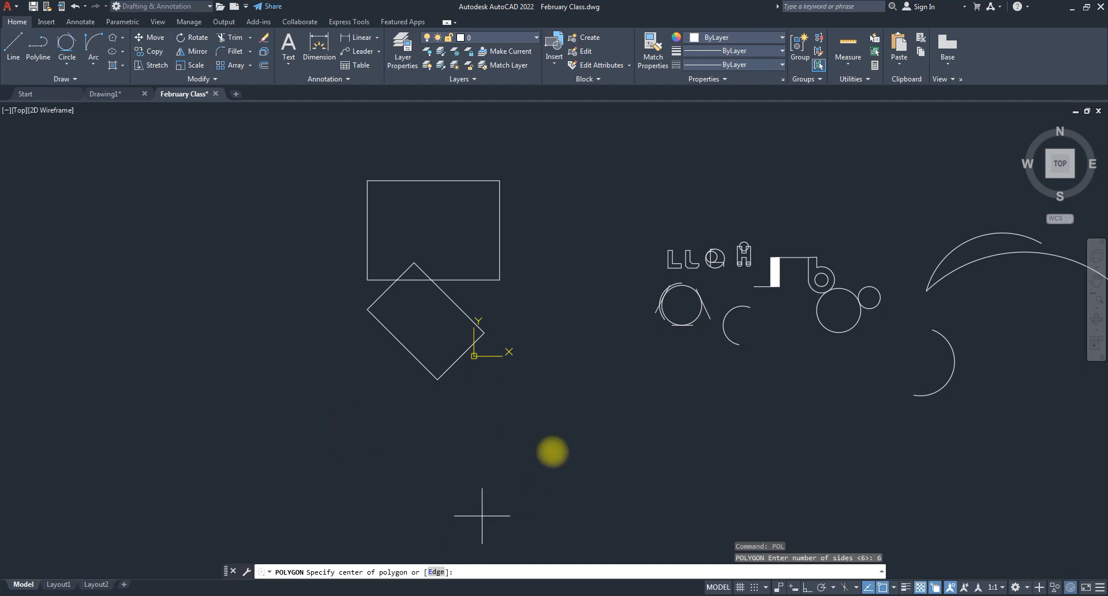
click(559, 448)
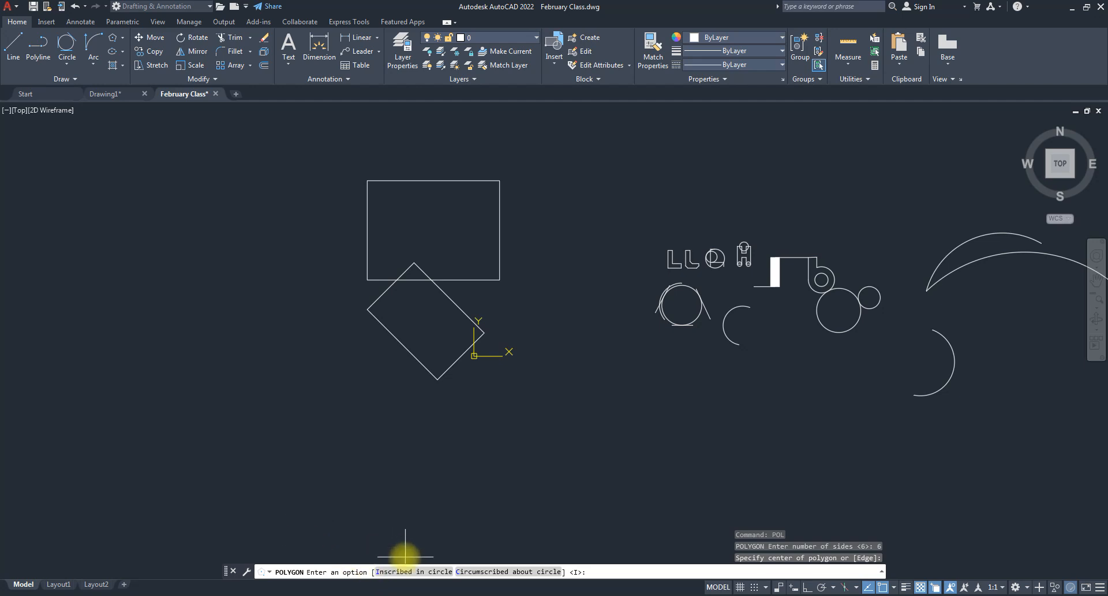
text(i)
key(Return)
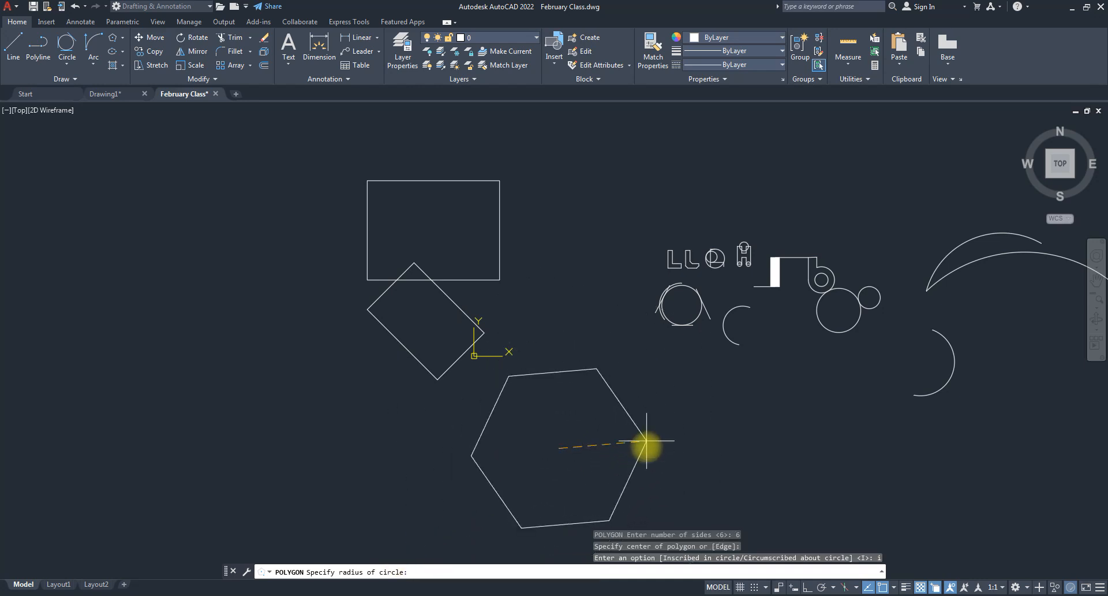
- Turn on Ortho mode and finish the hexagon with a circle radius of 30, one vertex pointing horizontally to the right
key(F8)
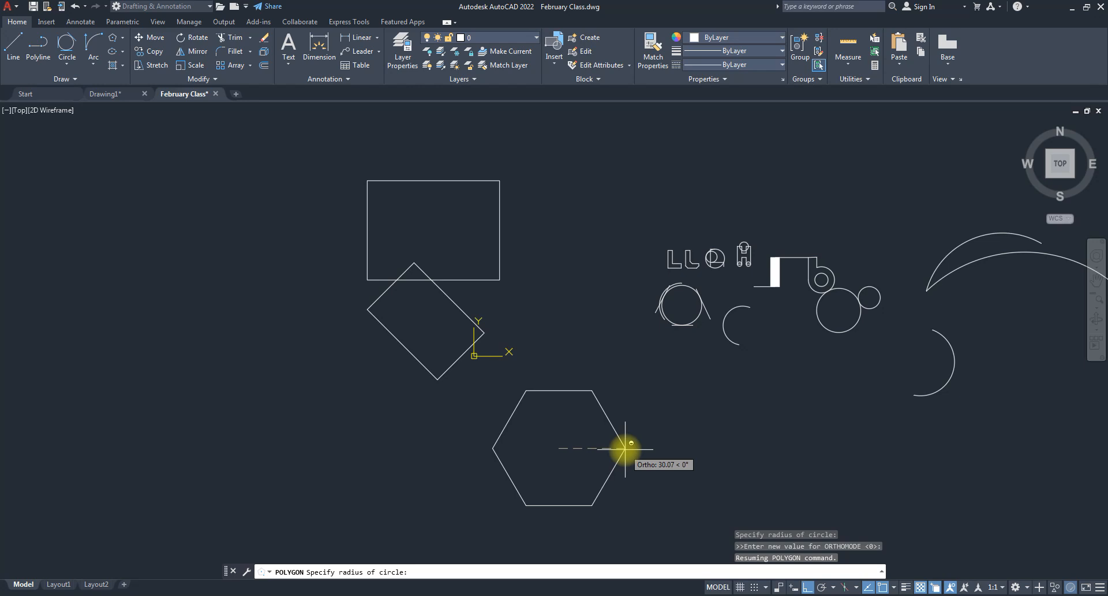
key(Page_Down)
key(Insert)
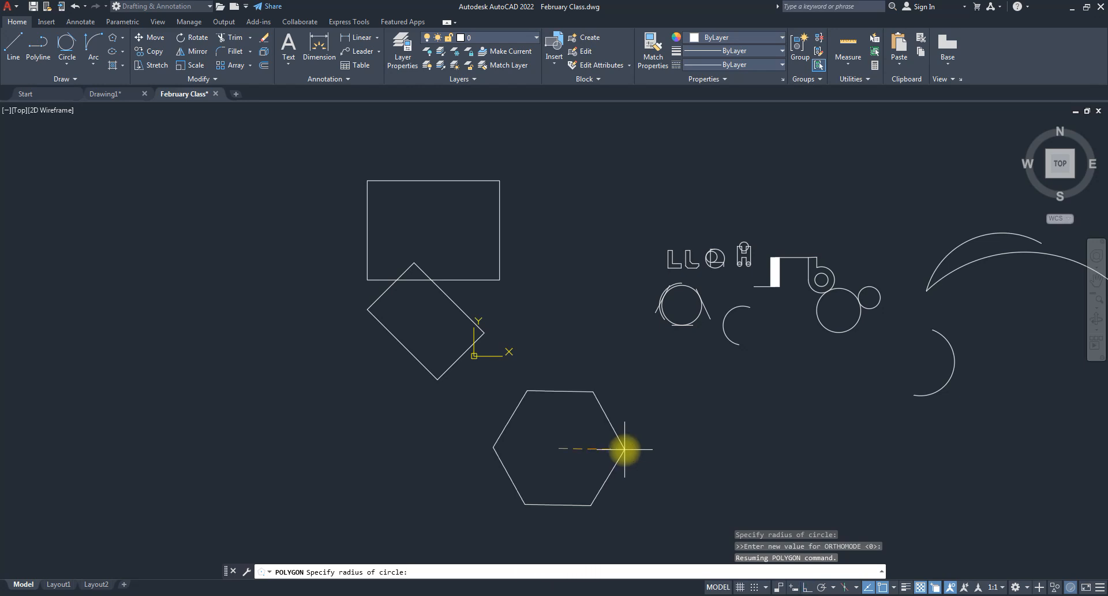
key(Return)
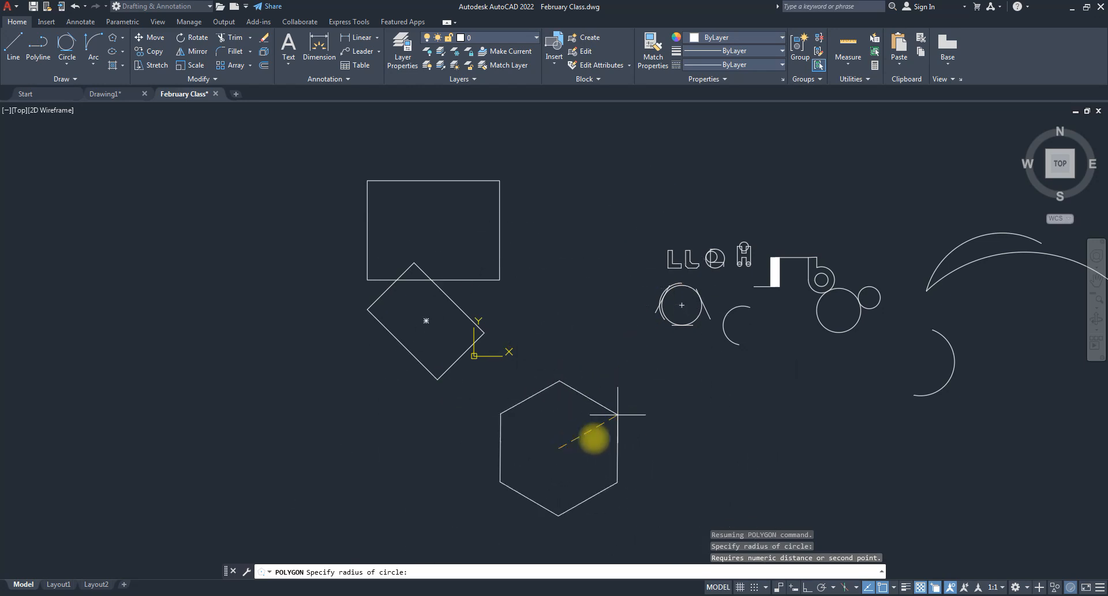
key(shift)
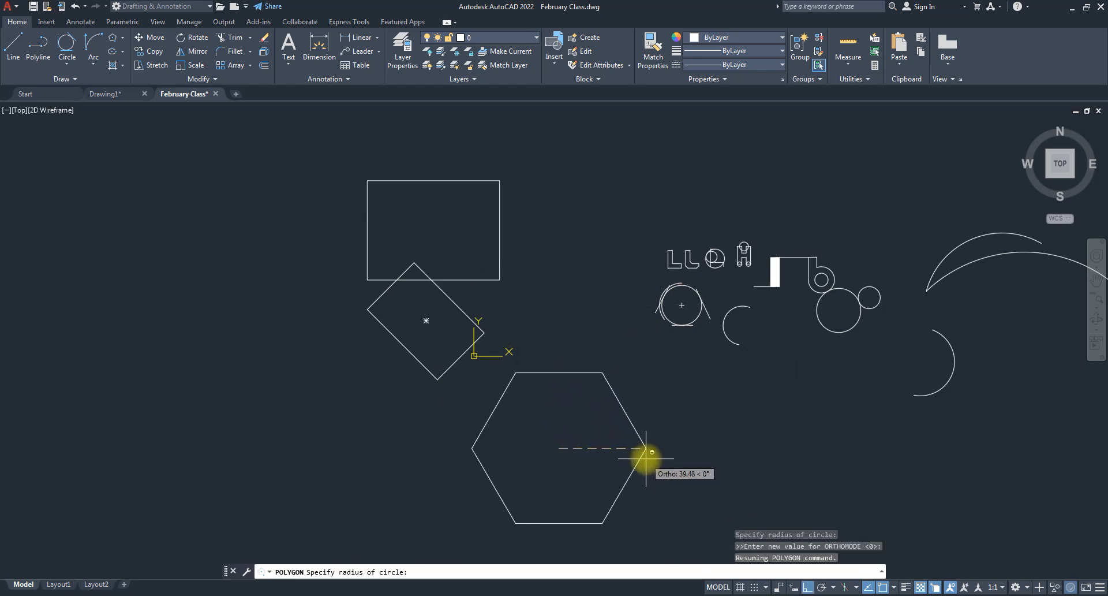
key(Insert)
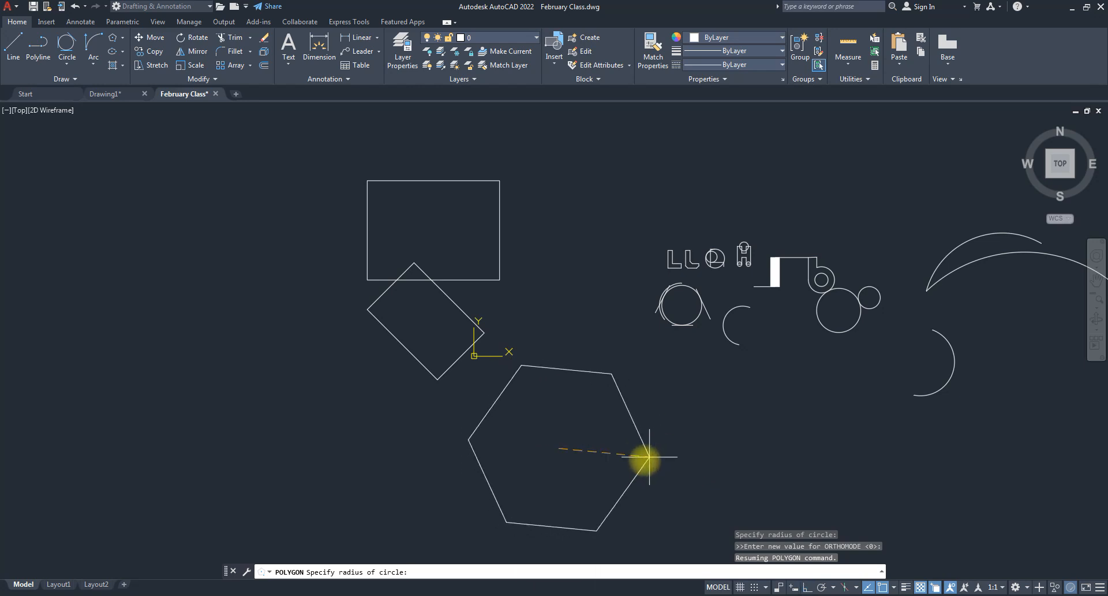
click(807, 586)
text(30)
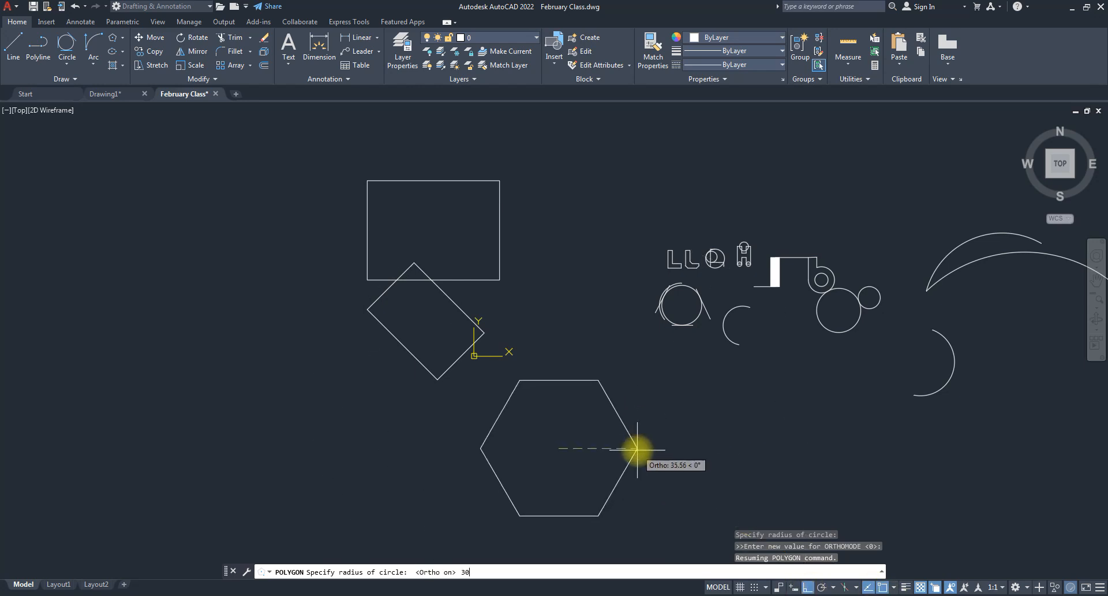
key(Return)
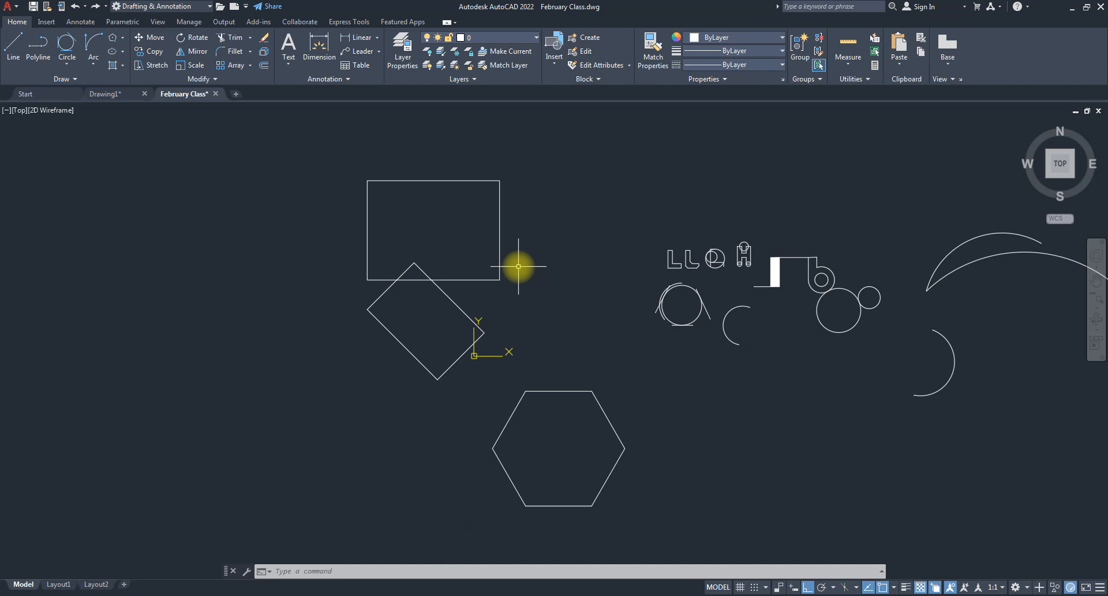
- Draw a 6-sided polygon circumscribed about a circle of radius 30, centred on the existing hexagon, with a flat side at the bottom
text(pol)
key(Return)
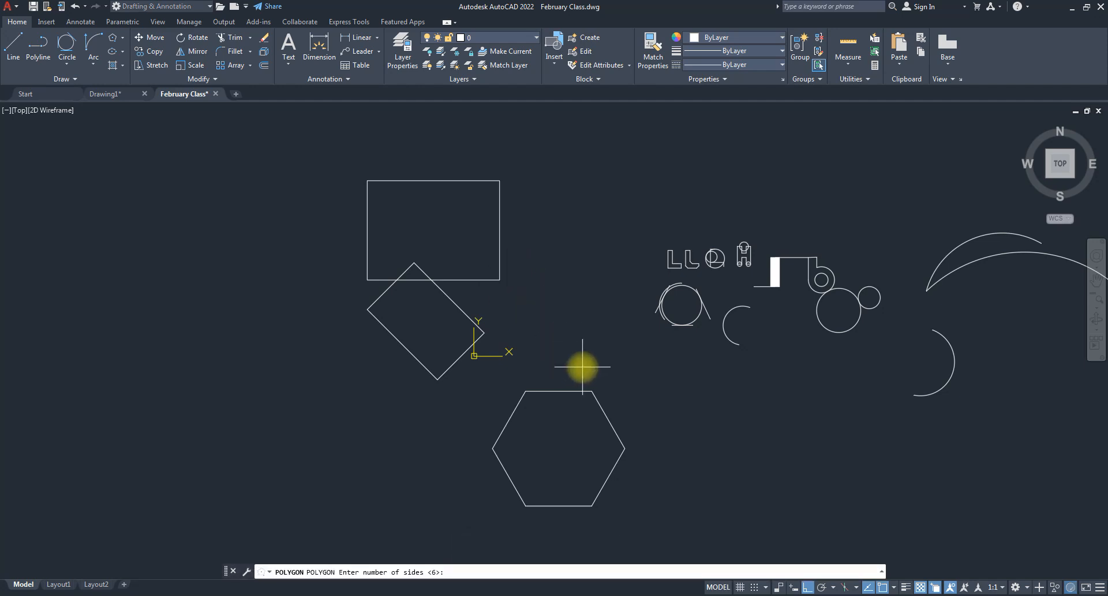
key(Return)
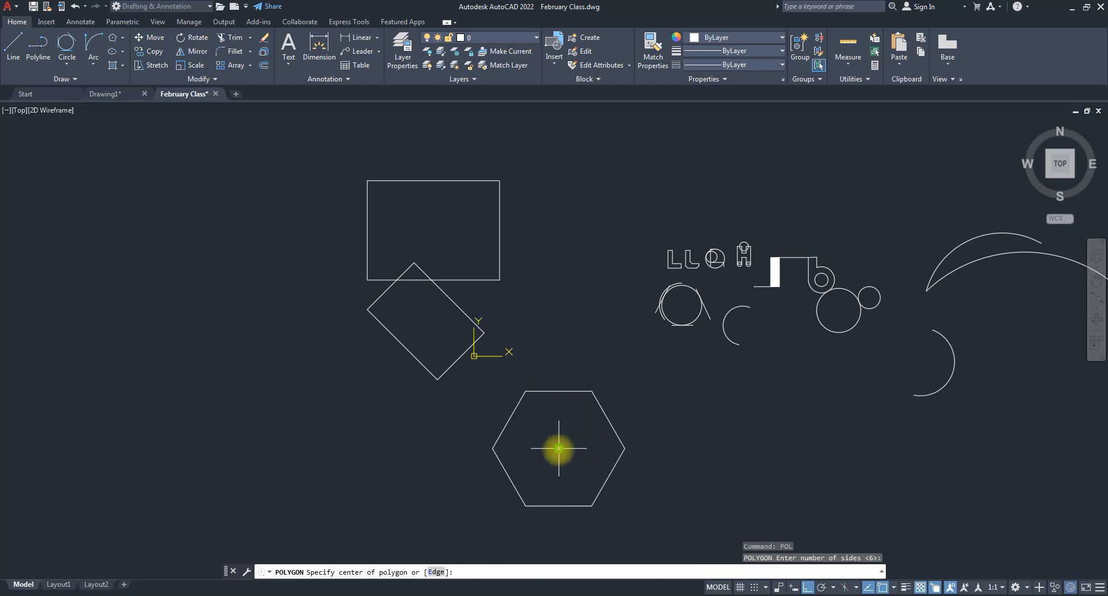
click(556, 451)
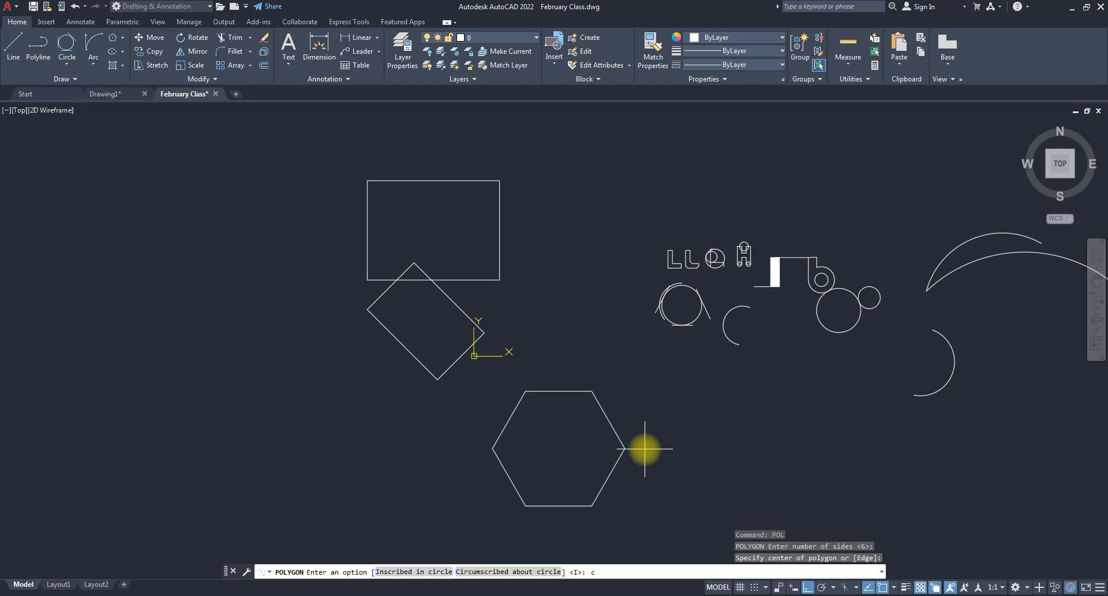
text(c)
key(Return)
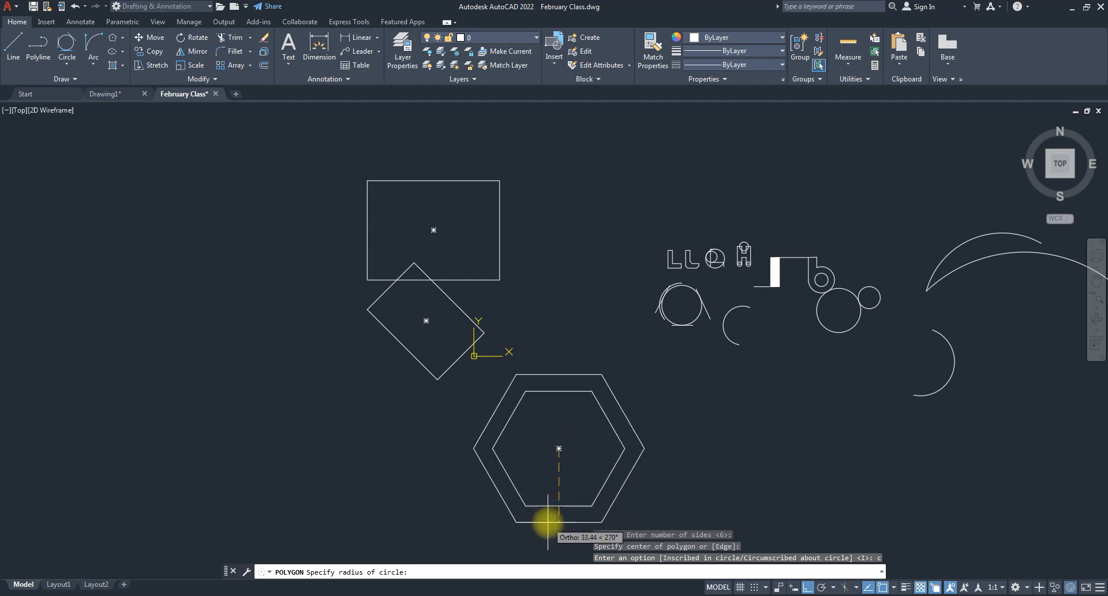
text(30)
key(Return)
scroll(435, 396, down, 2)
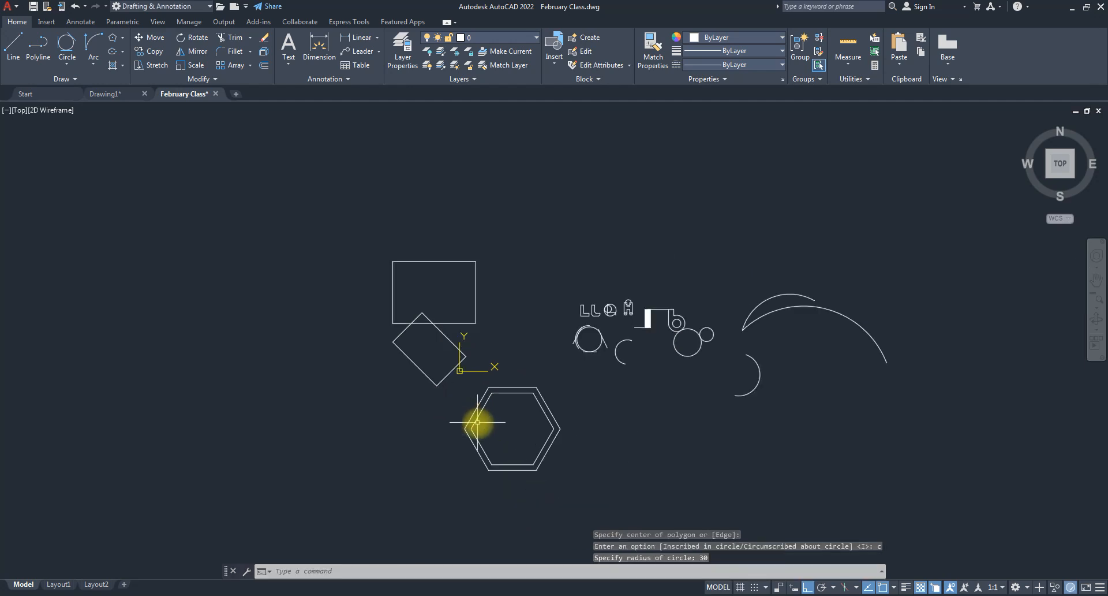
- Draw a circle of radius 30 centred on the two concentric hexagons
scroll(477, 422, up, 4)
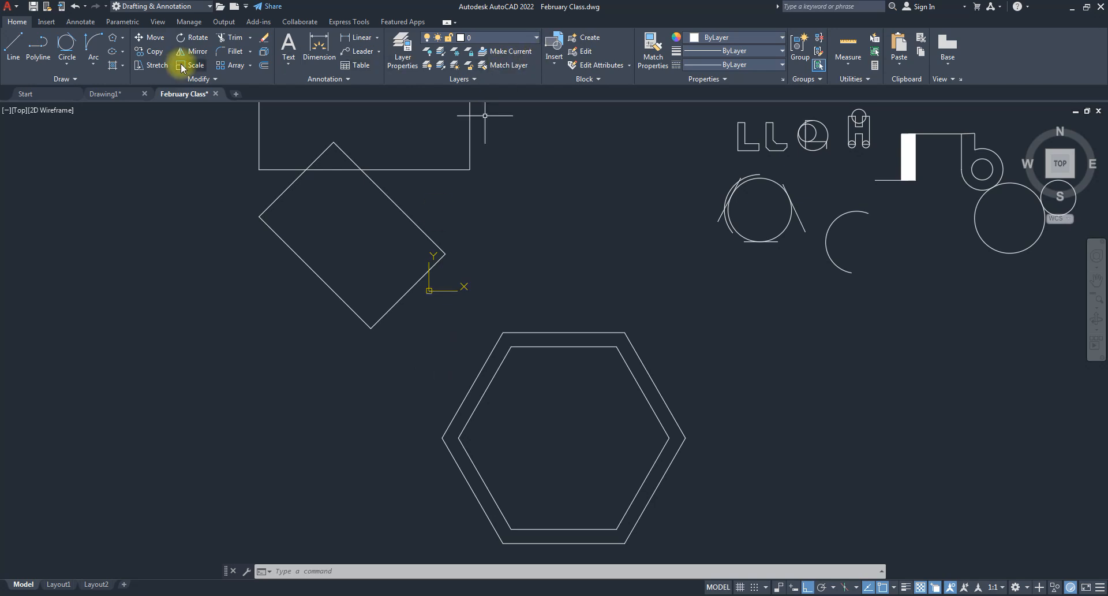
click(67, 63)
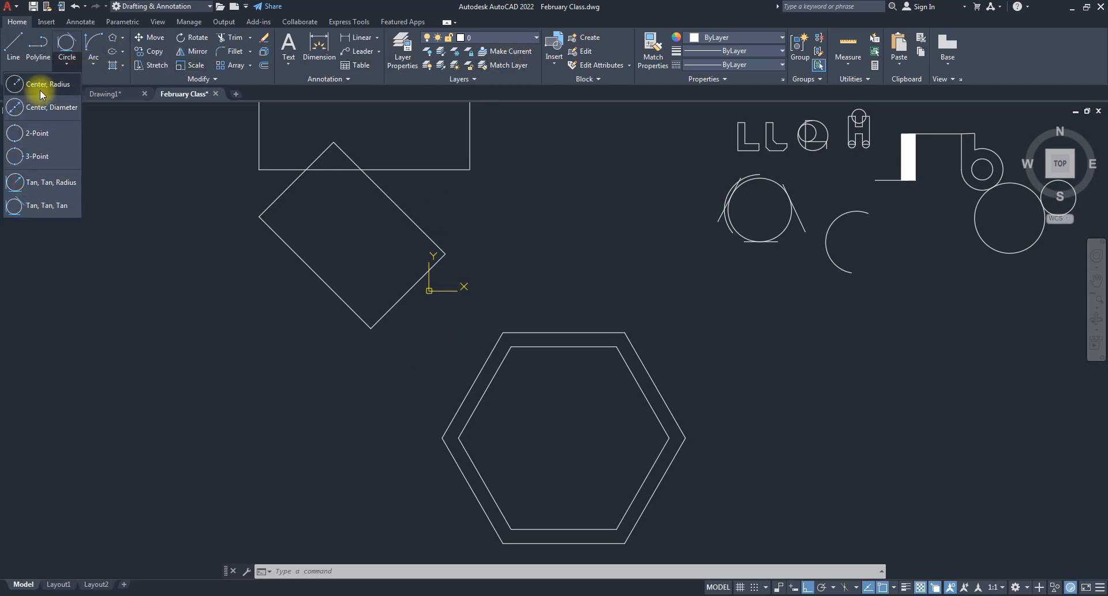
click(40, 86)
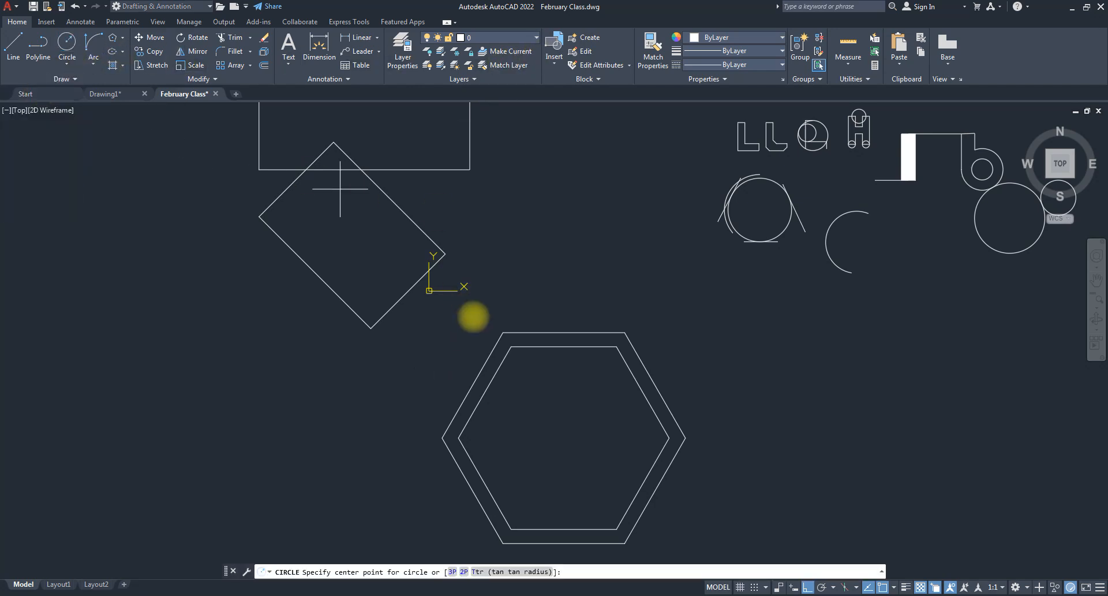
click(568, 434)
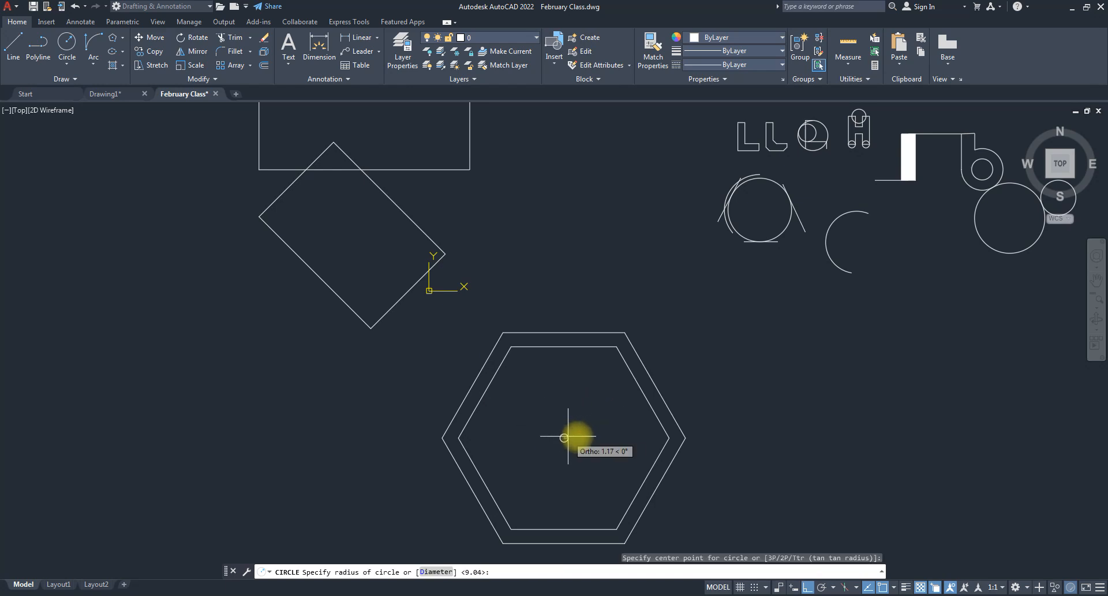
text(30)
key(Return)
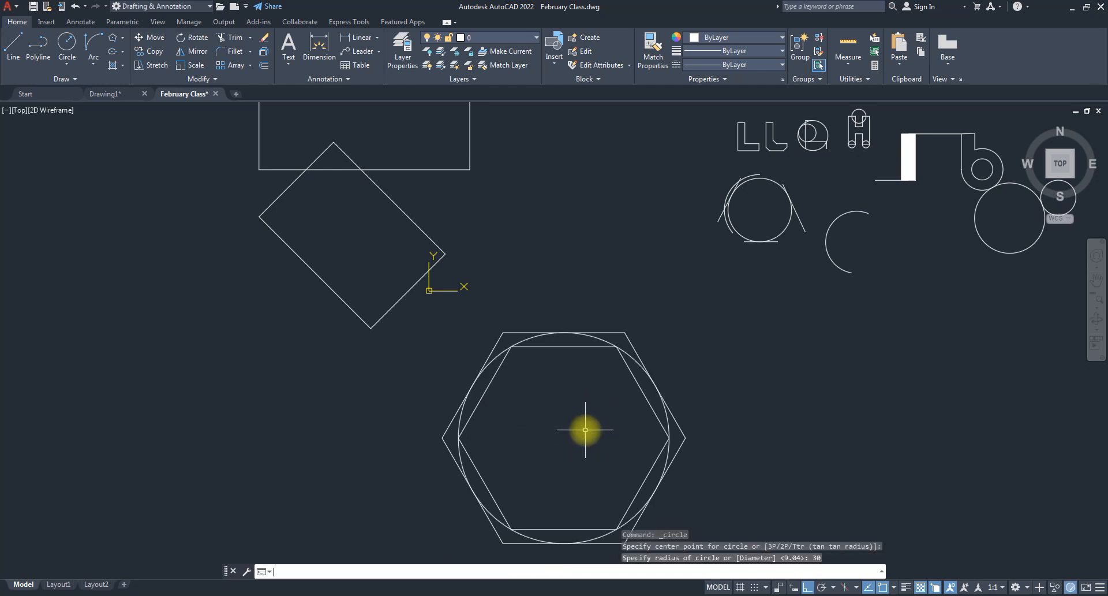
- Select the circle and examine how it touches the inner hexagon's vertices and the outer hexagon's sides, leaving it deselected
scroll(681, 384, up, 4)
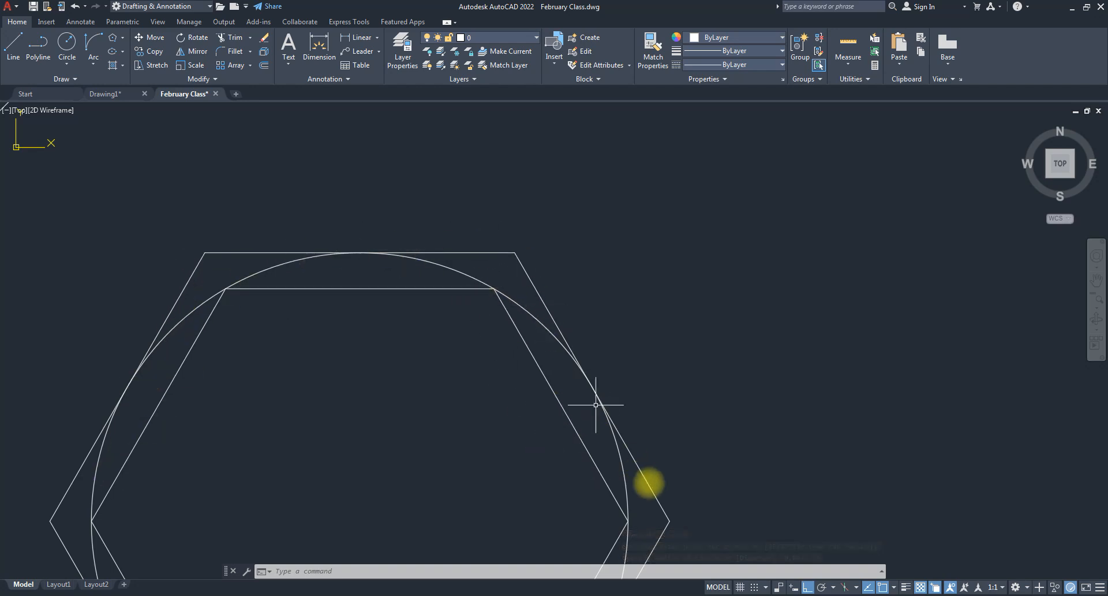
scroll(571, 365, down, 4)
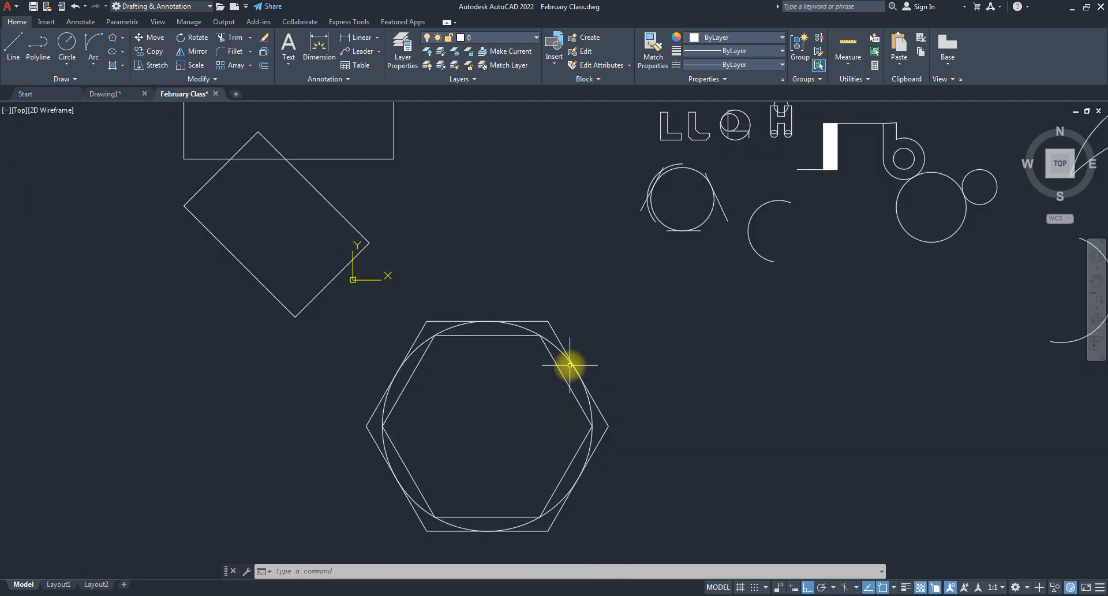
scroll(537, 428, up, 2)
click(564, 321)
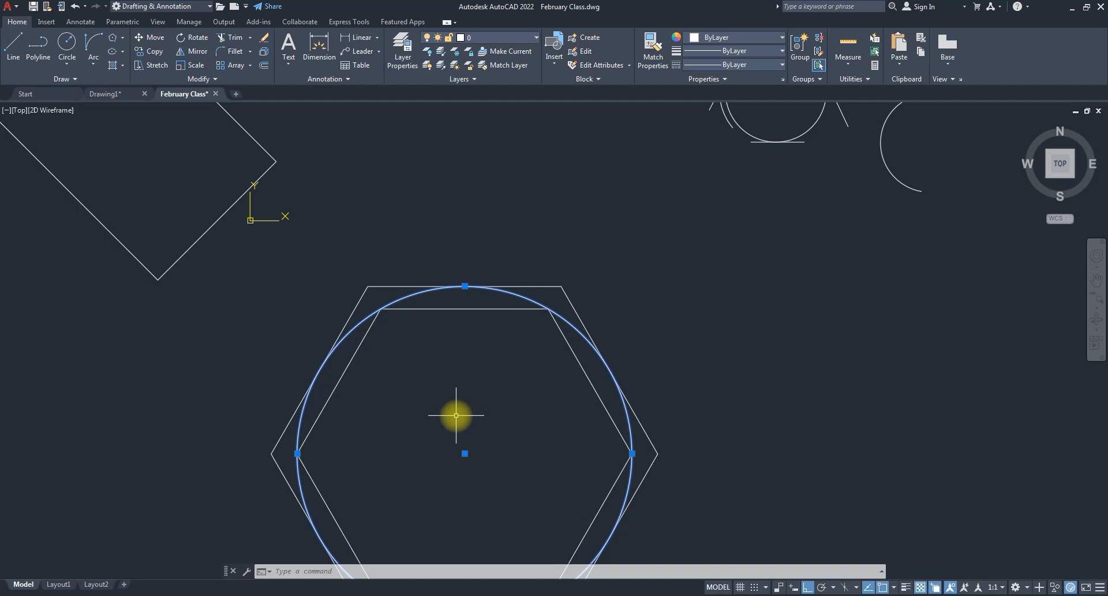
scroll(453, 391, down, 3)
scroll(413, 396, up, 3)
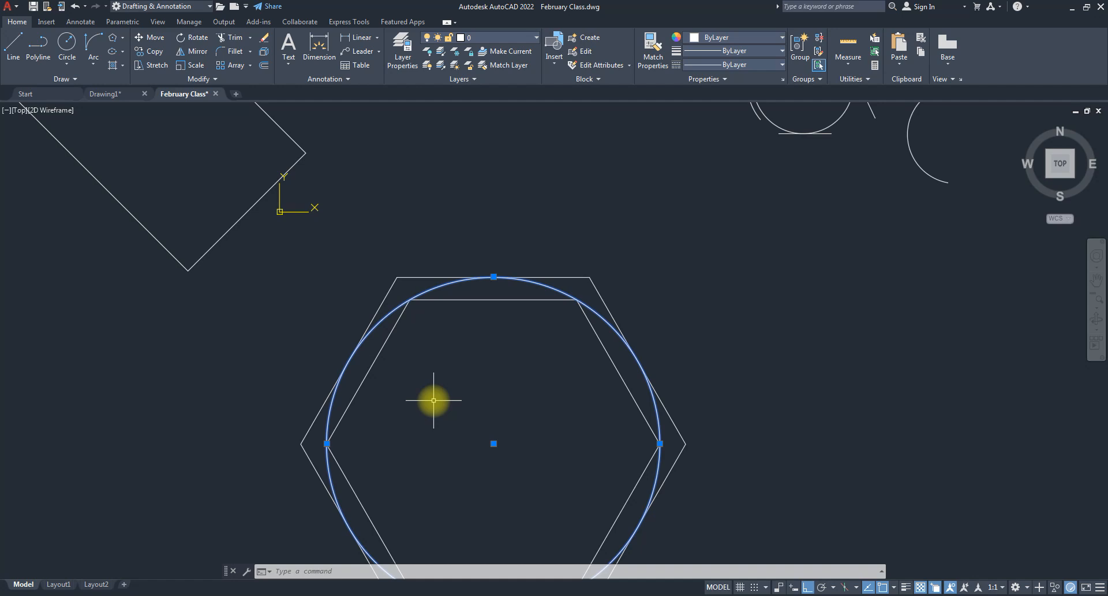
scroll(477, 259, down, 2)
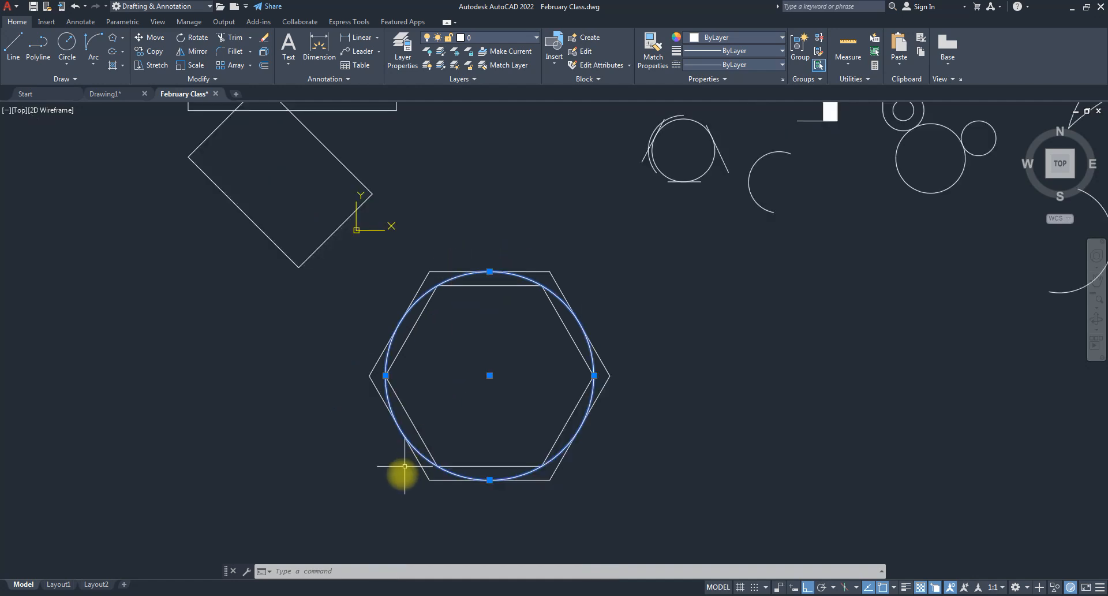
scroll(402, 475, up, 2)
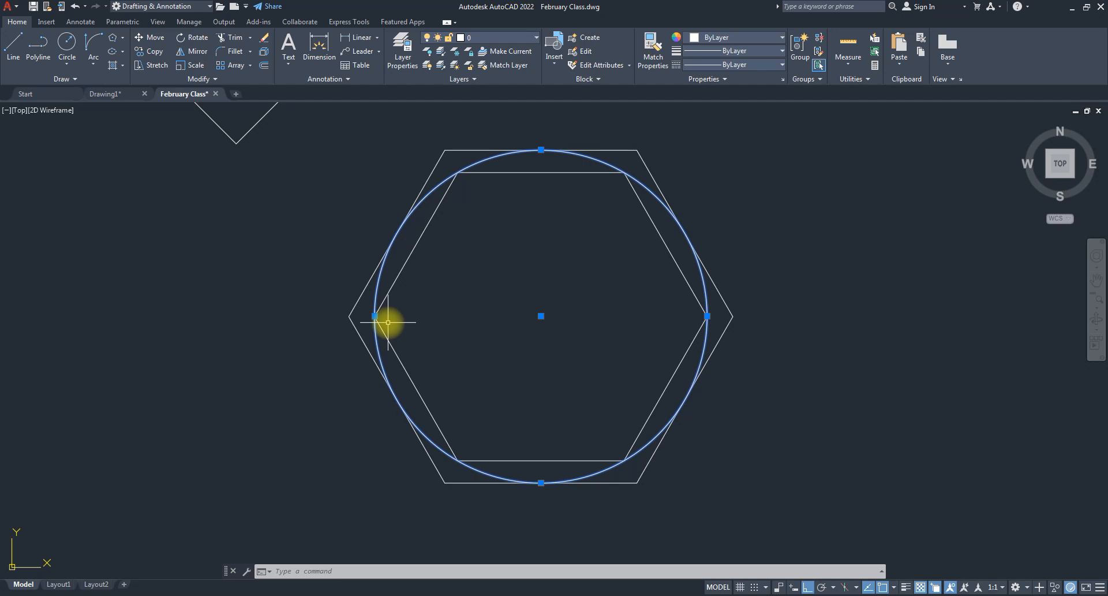
key(Escape)
key(Escape)
key(Escape)
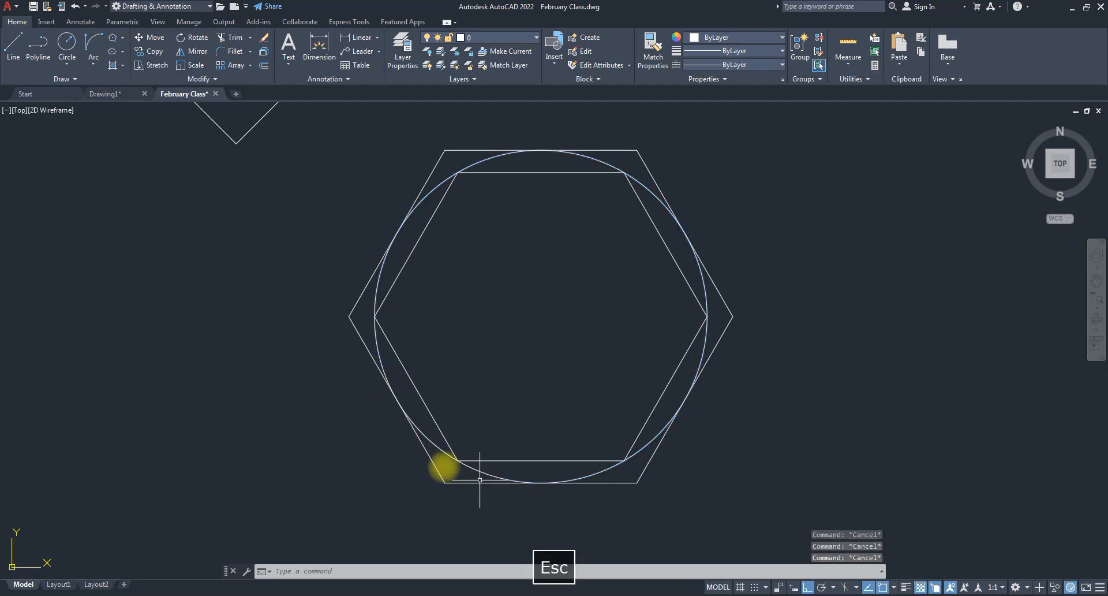
text(1)
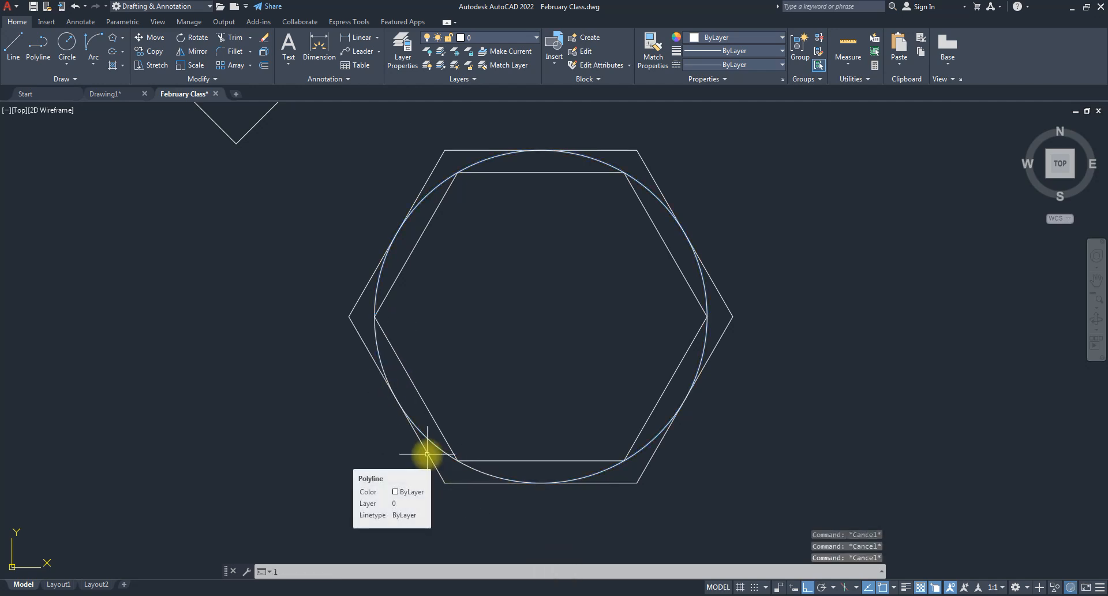
key(Return)
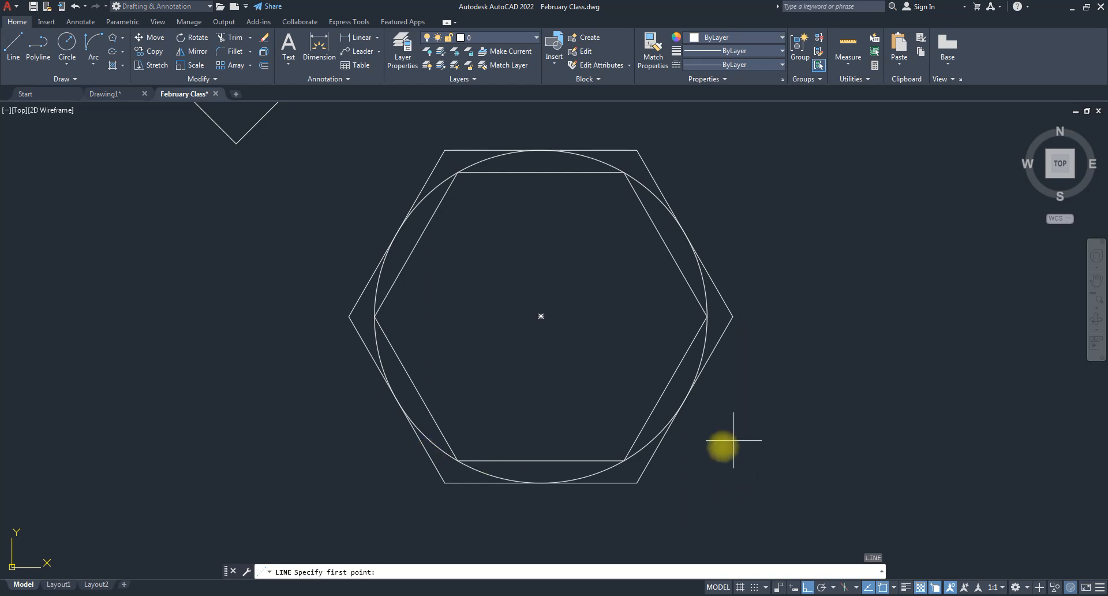
click(736, 445)
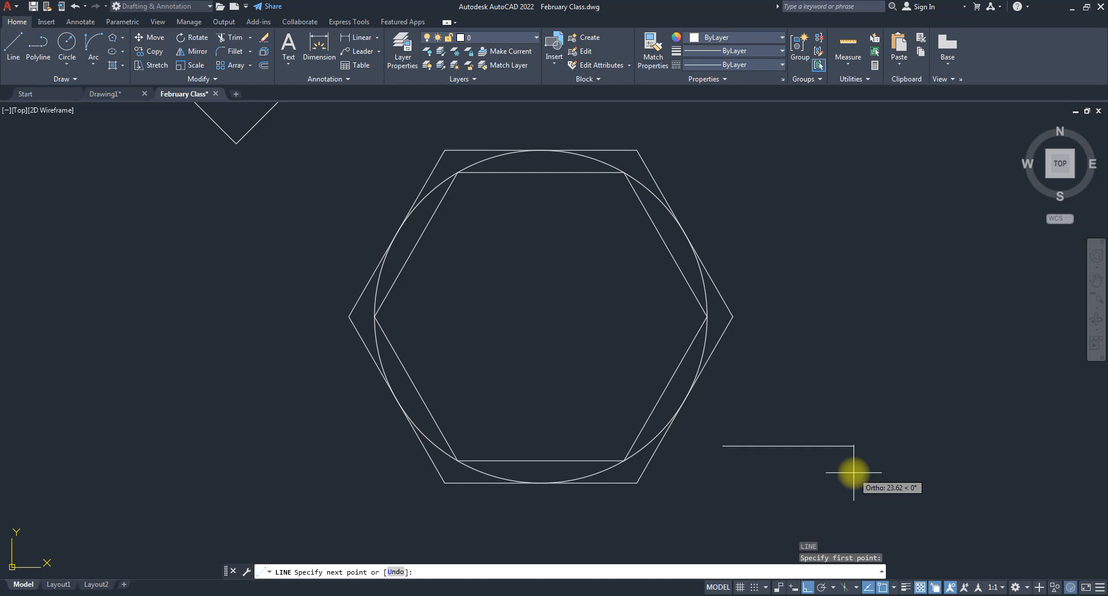
key(Escape)
key(Escape)
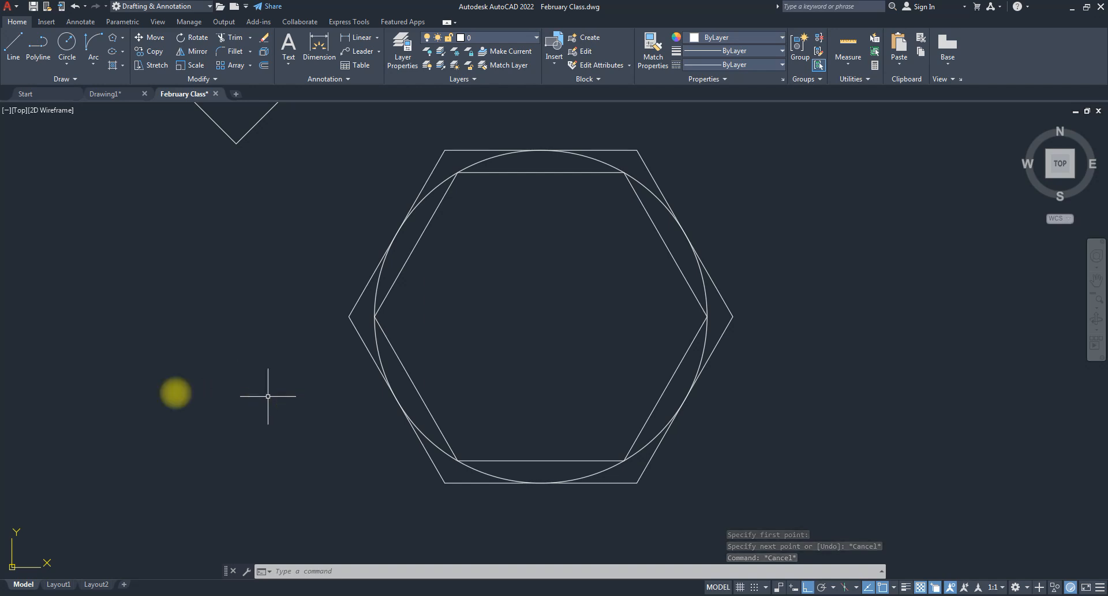
- Draw a 5-sided polygon by its edge to the right of the hexagons, with a horizontal bottom edge 25 long
scroll(150, 393, down, 3)
scroll(456, 377, up, 3)
scroll(372, 375, down, 2)
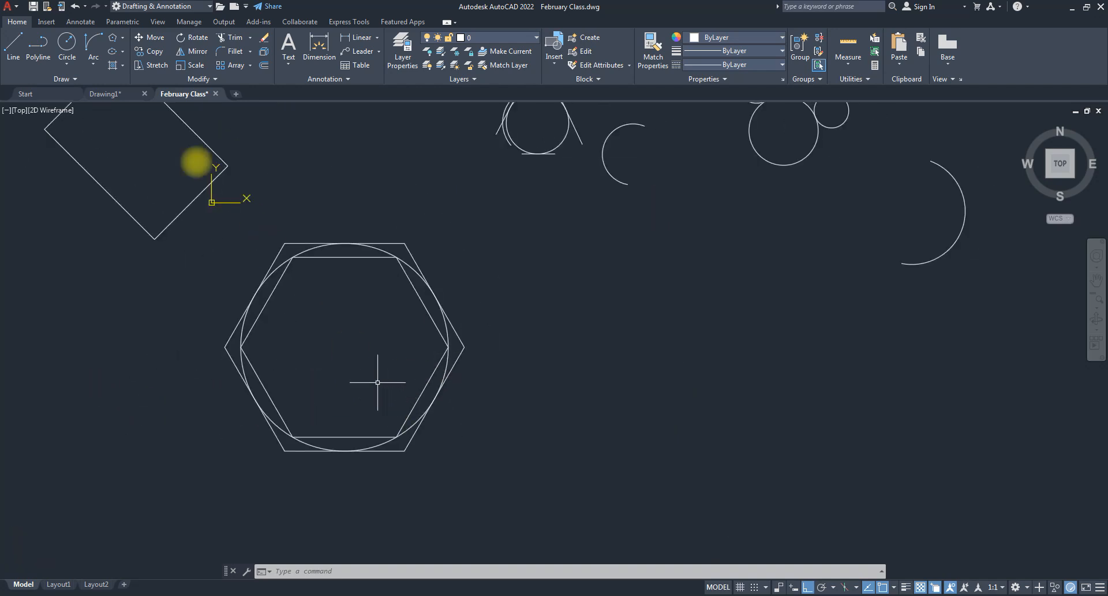
text(pol)
key(Return)
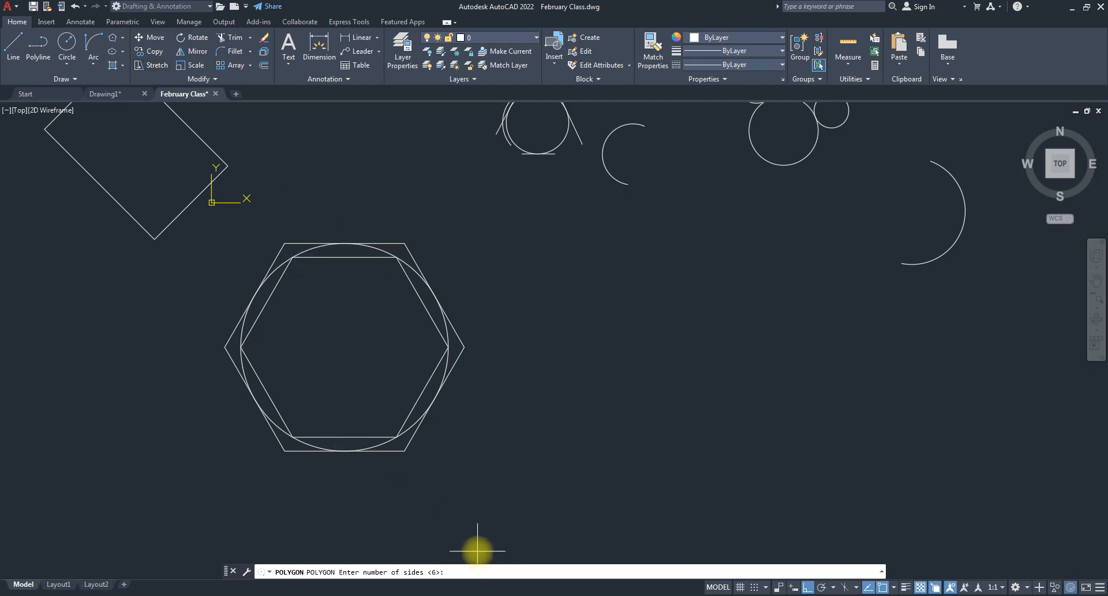
key(Return)
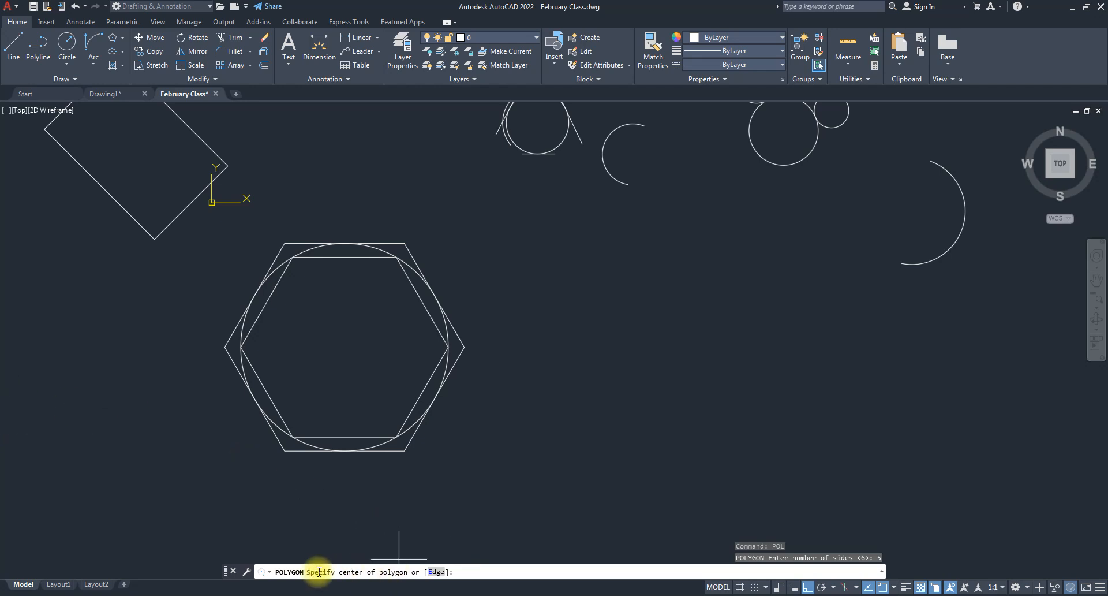
click(436, 572)
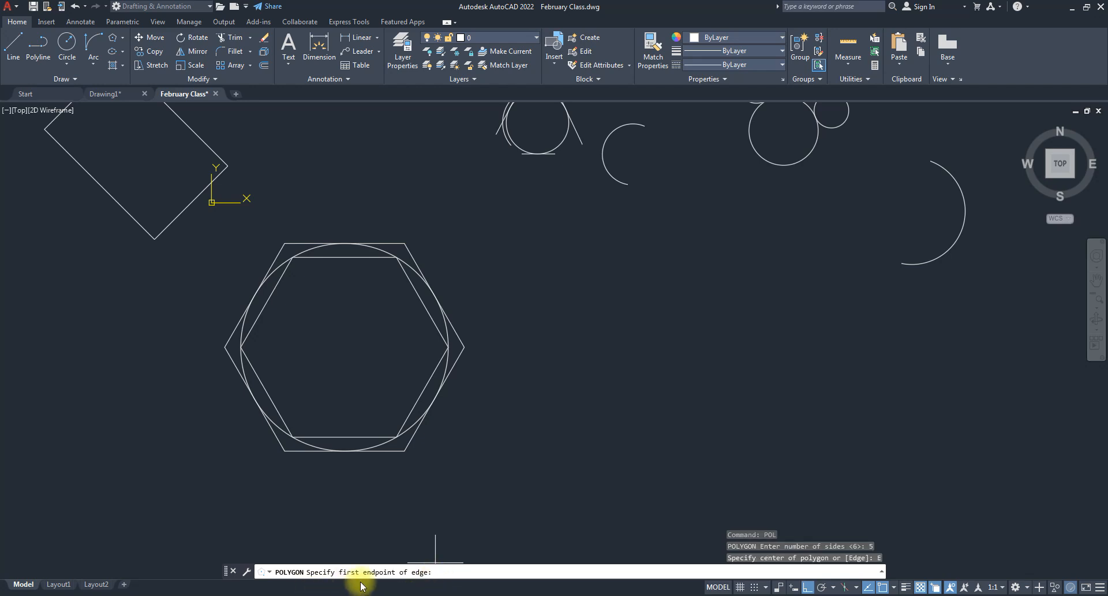
click(577, 443)
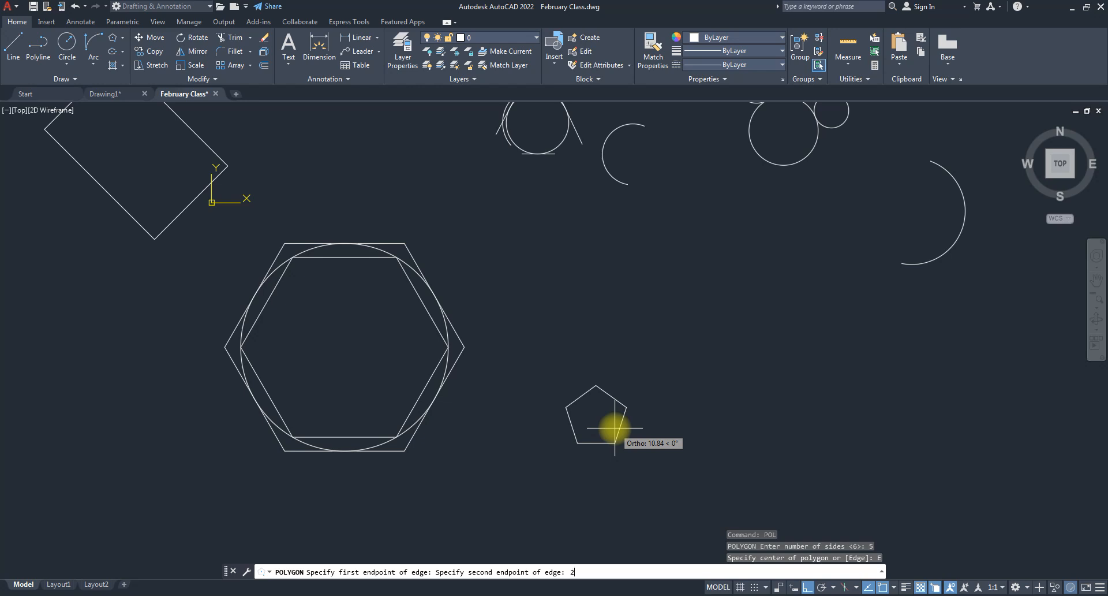
text(25)
key(Return)
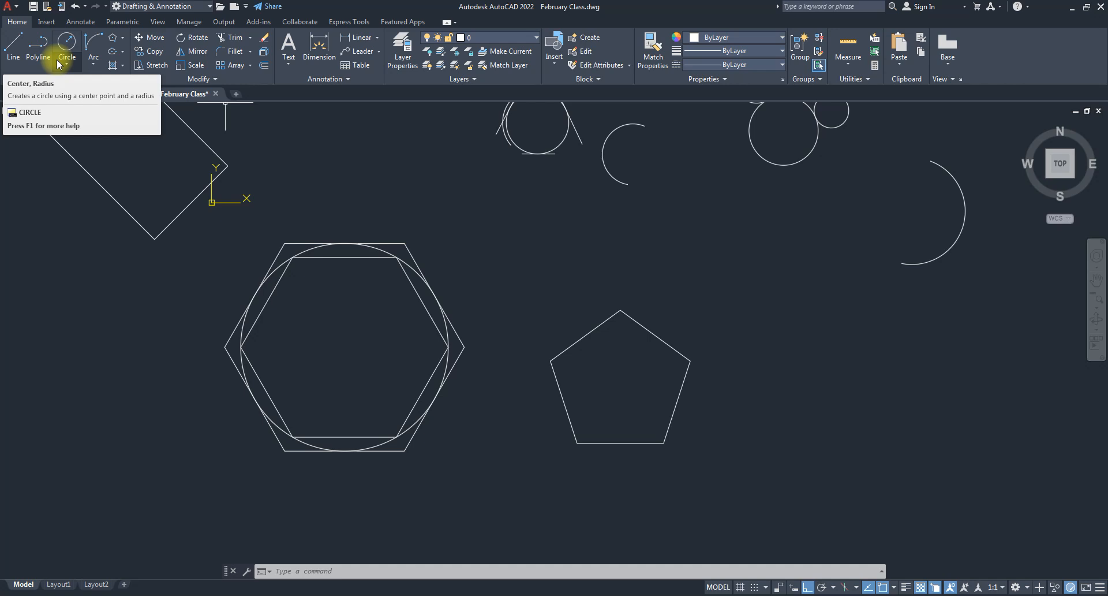
click(124, 52)
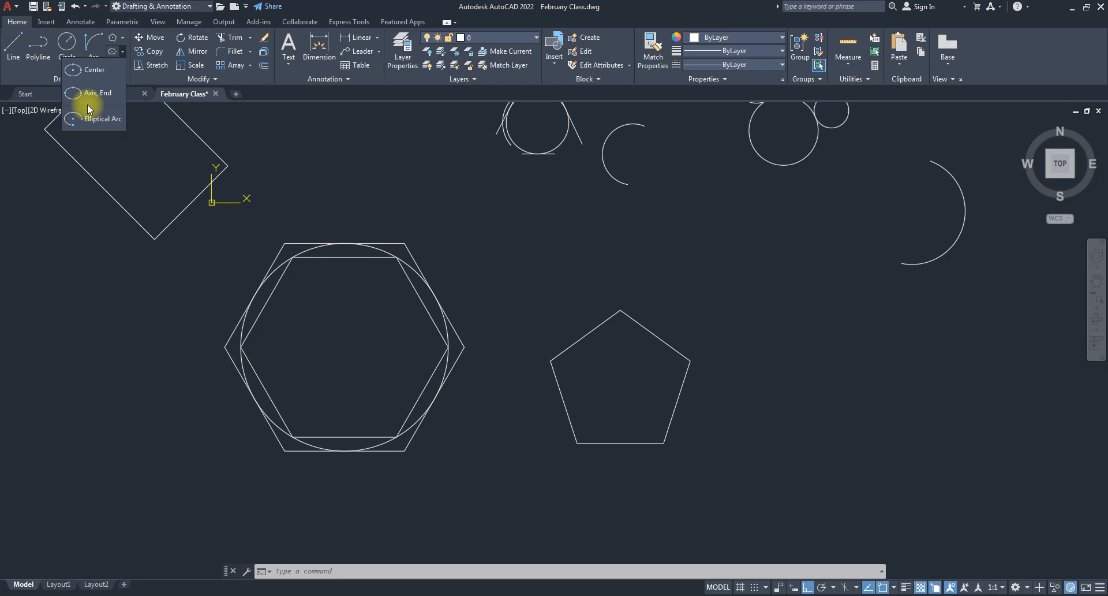
click(123, 52)
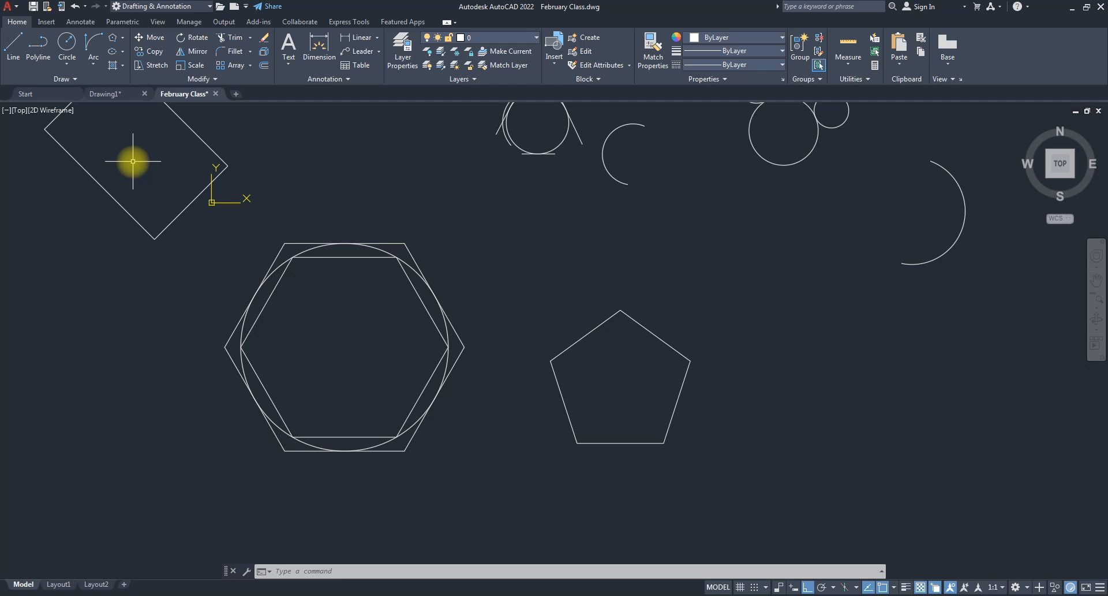
- Switch to Paint and choose the standard Brush with a 5px stroke size
key(super)
text(paint)
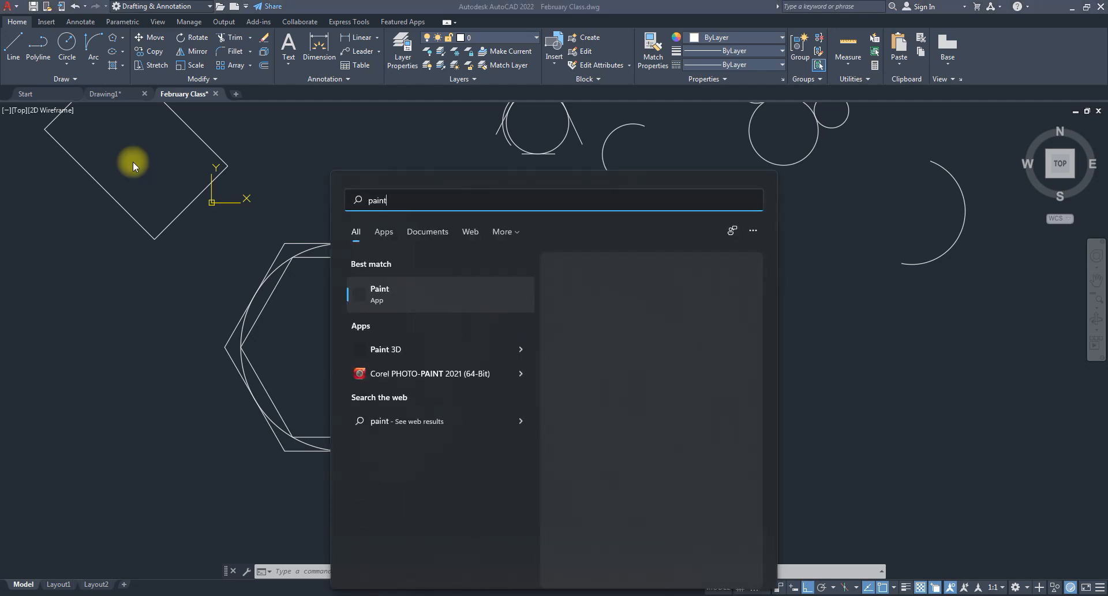
key(Escape)
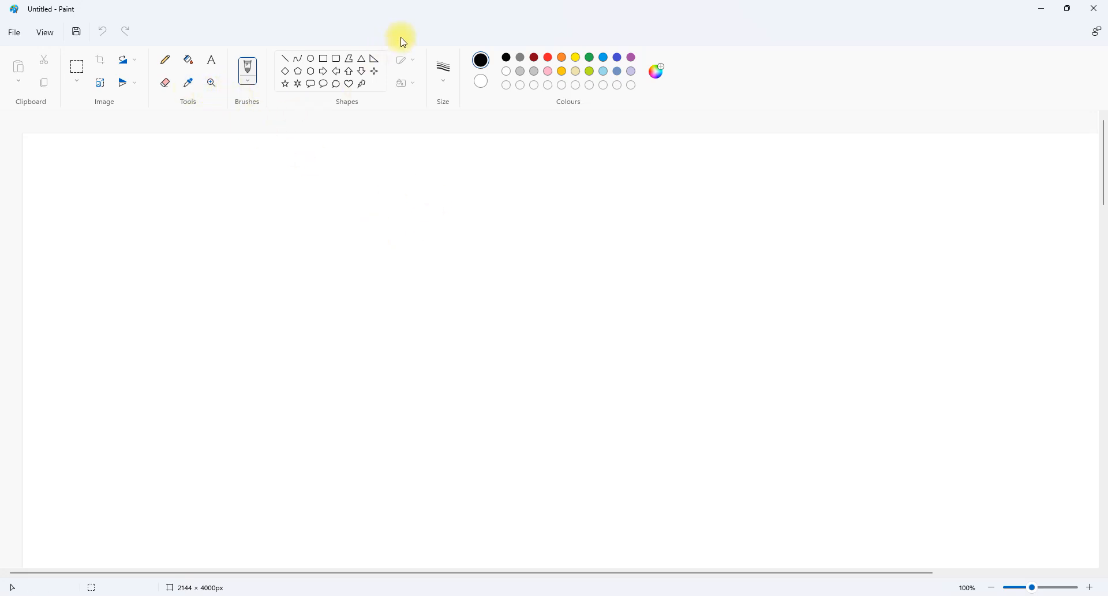
click(249, 79)
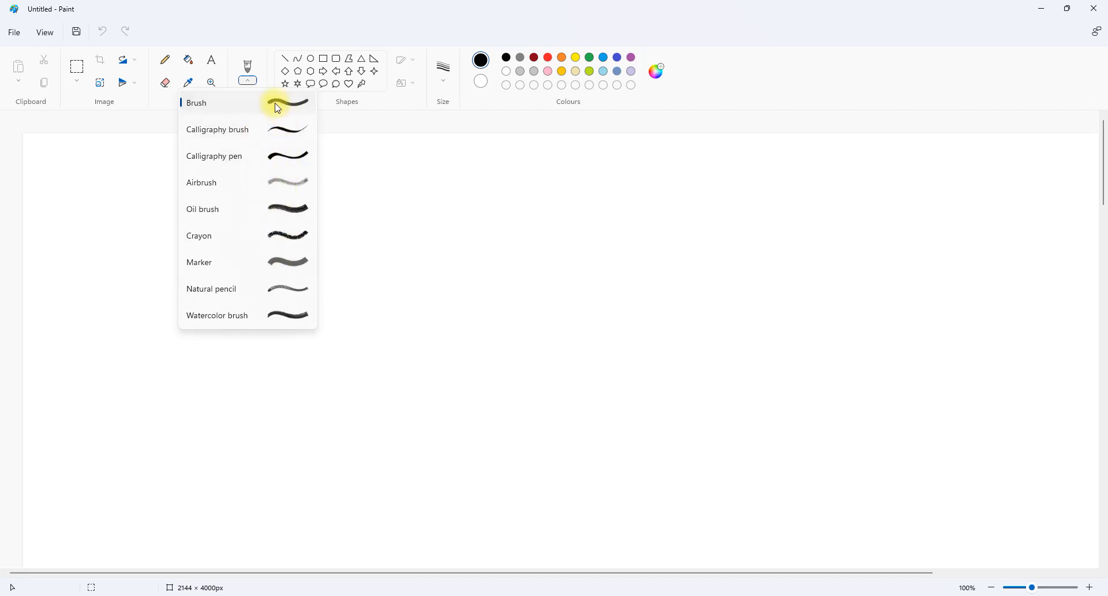
click(272, 102)
click(446, 85)
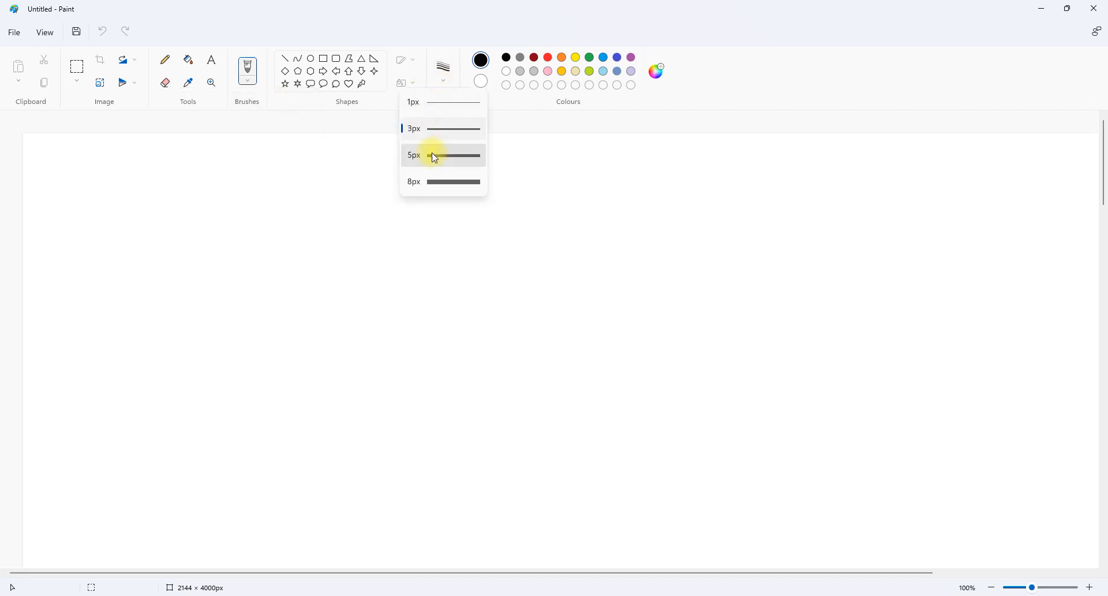
click(432, 153)
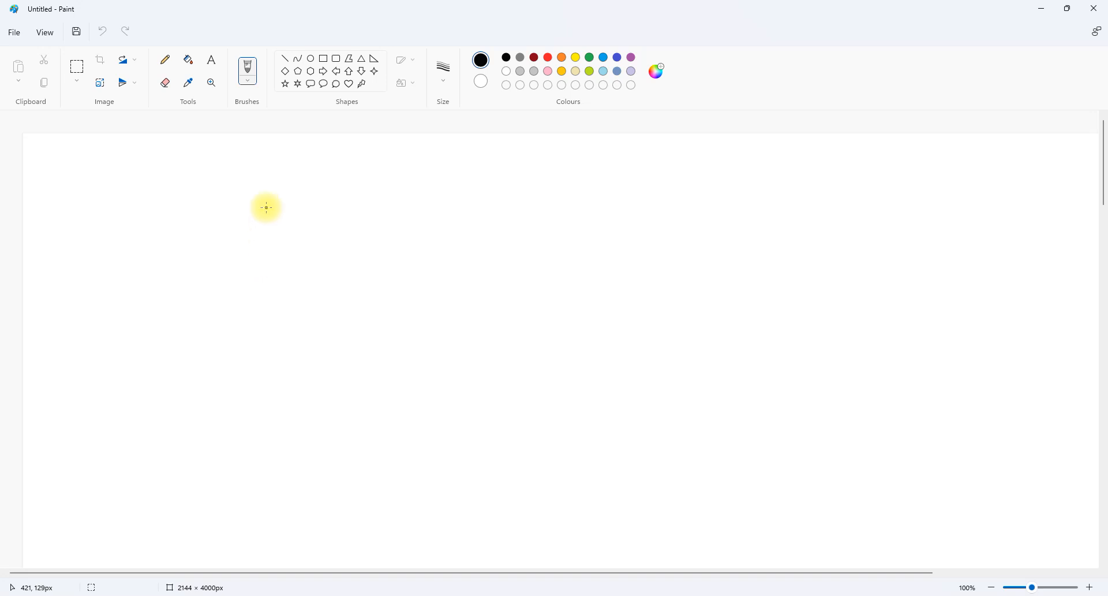
- Try a freehand, roughly vertical brush stroke on the canvas and undo it
mouse_move(333, 219)
mouse_down()
mouse_move(302, 286)
mouse_move(309, 376)
mouse_move(339, 383)
mouse_up()
key(ctrl+z)
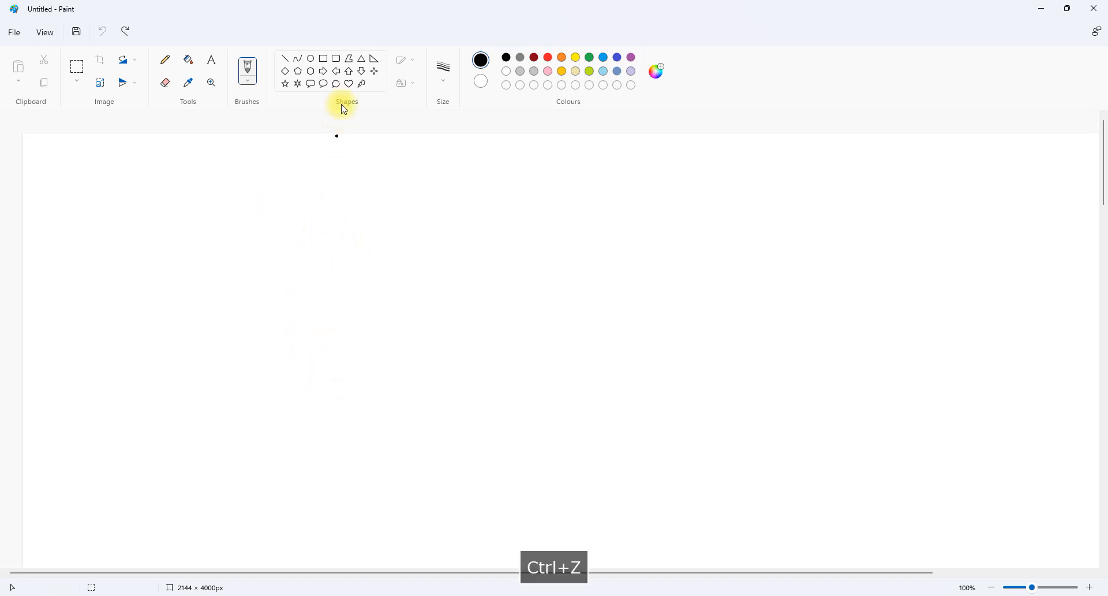
- Draw a tall ellipse of about 112 × 317 px and brush a vertical dimension with an arrow along its right side
click(311, 58)
mouse_move(293, 254)
mouse_down()
mouse_move(346, 435)
mouse_move(357, 436)
mouse_up()
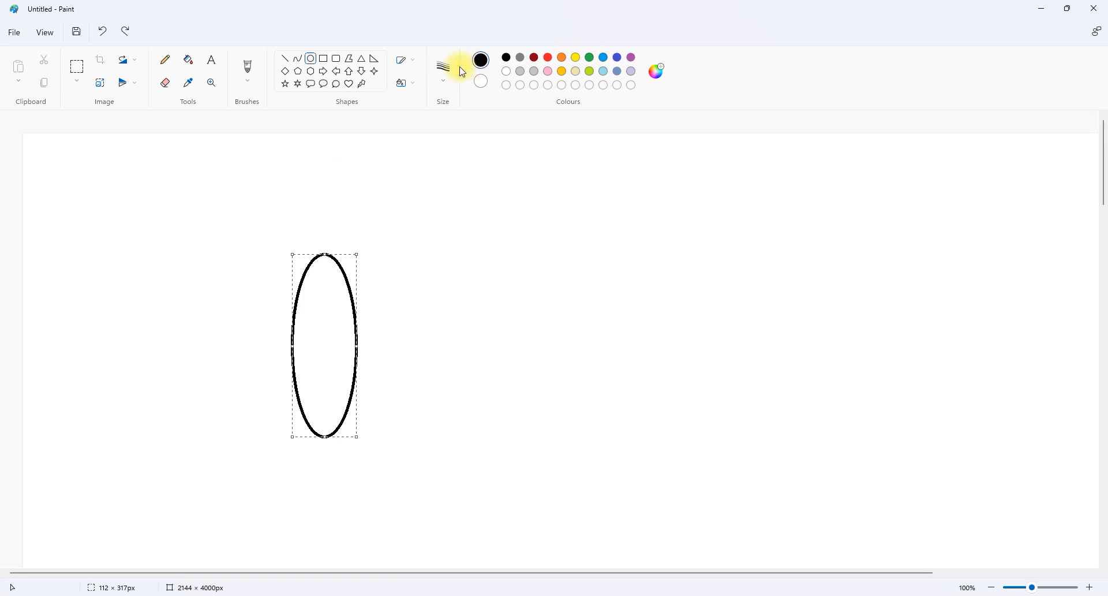
click(249, 68)
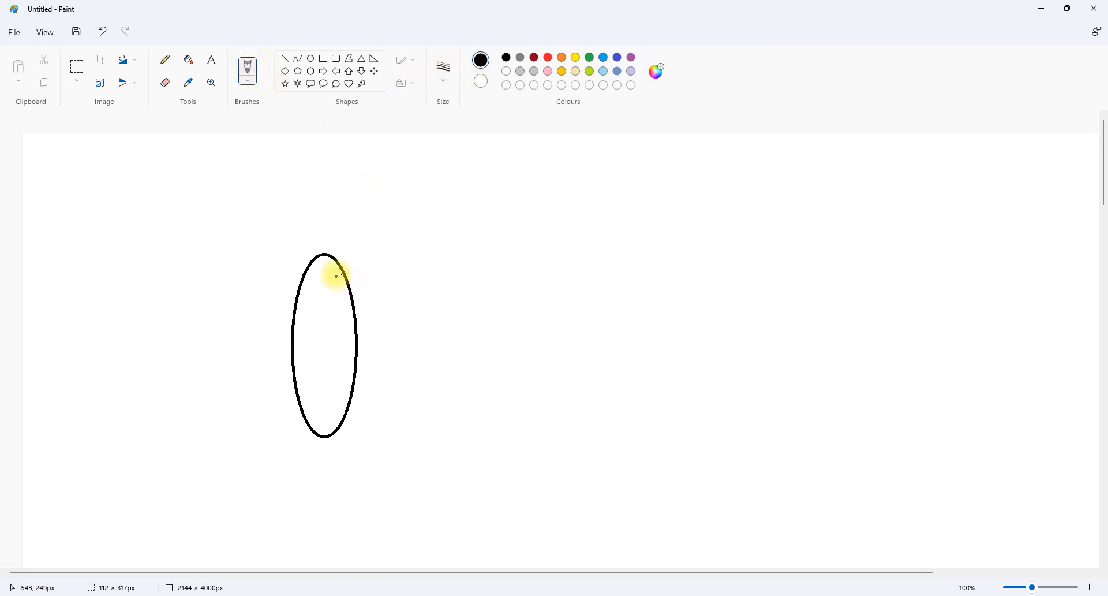
drag(324, 252, 366, 252)
mouse_move(350, 424)
mouse_down()
mouse_move(386, 435)
mouse_move(367, 258)
mouse_move(383, 264)
mouse_up()
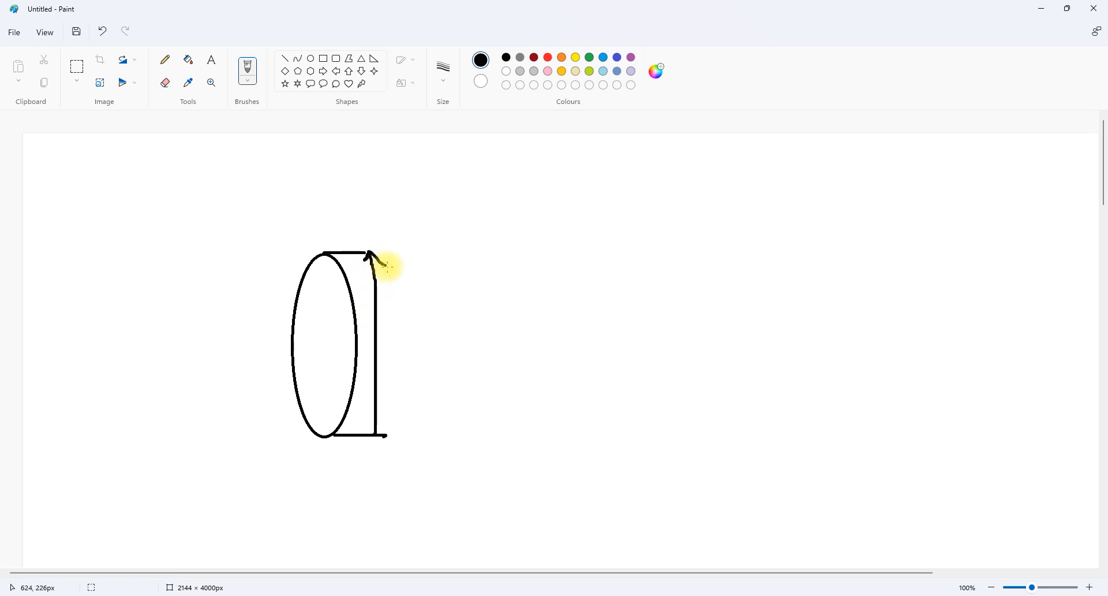
- Brush a horizontal width dimension above the ellipse and handwrite "major" beside the height and "minor" above the width
drag(290, 343, 289, 202)
drag(358, 307, 360, 183)
mouse_move(287, 221)
mouse_down()
mouse_move(359, 218)
mouse_move(288, 219)
mouse_move(325, 246)
mouse_up()
drag(366, 418, 387, 411)
mouse_move(399, 365)
mouse_down()
mouse_move(460, 341)
mouse_move(470, 377)
mouse_move(520, 307)
mouse_up()
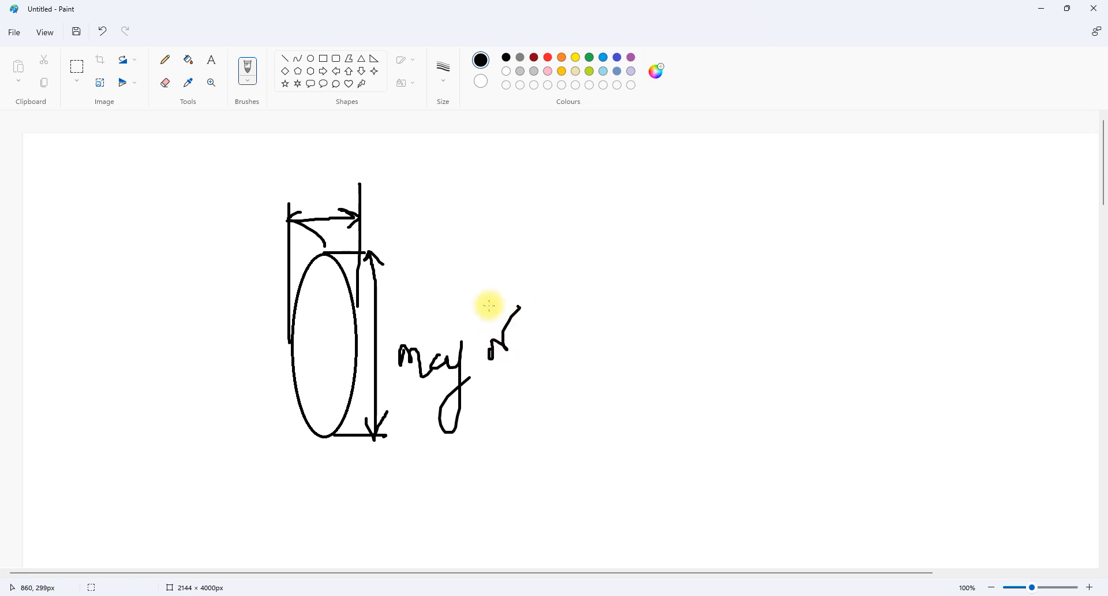
mouse_move(306, 178)
mouse_down()
mouse_move(317, 152)
mouse_move(376, 166)
mouse_move(395, 152)
mouse_up()
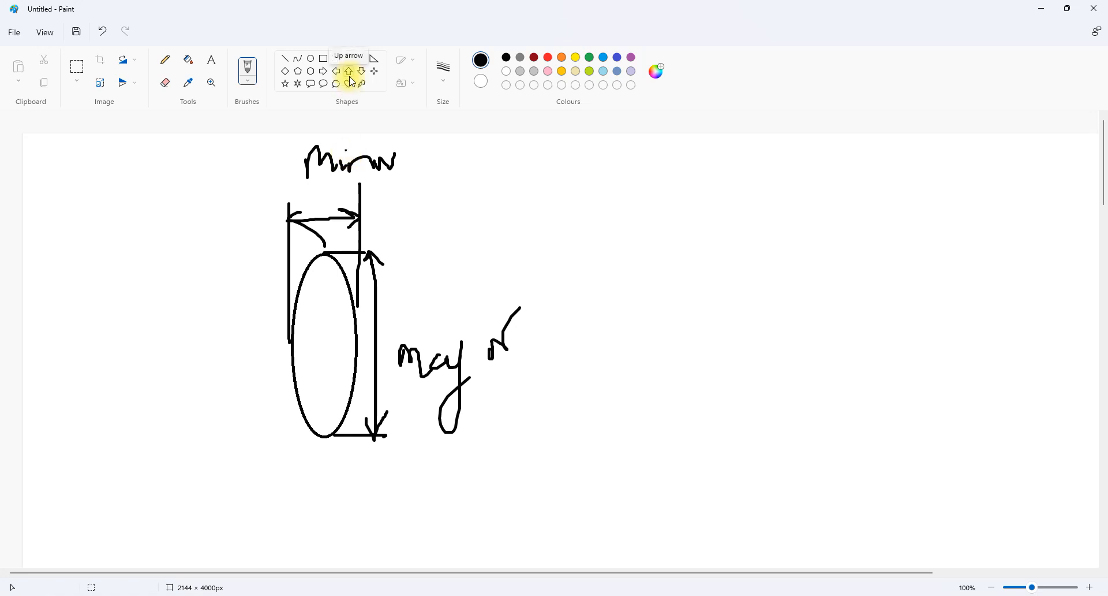
- Draw a second, larger tall ellipse of about 173 × 437 px to the right of the annotated one
click(311, 58)
drag(656, 254, 730, 457)
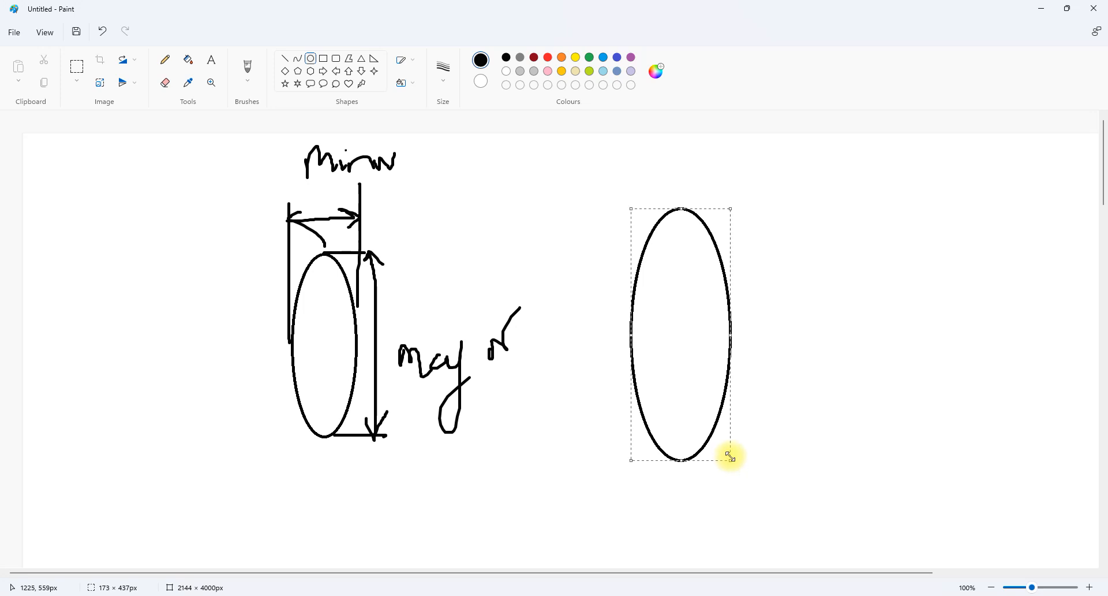
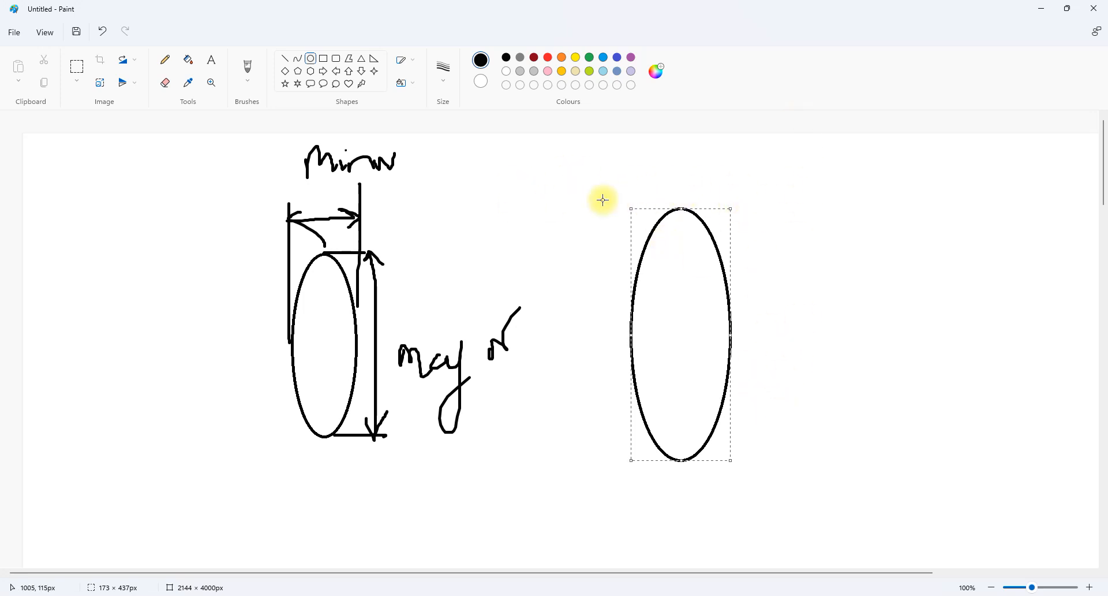
click(1041, 8)
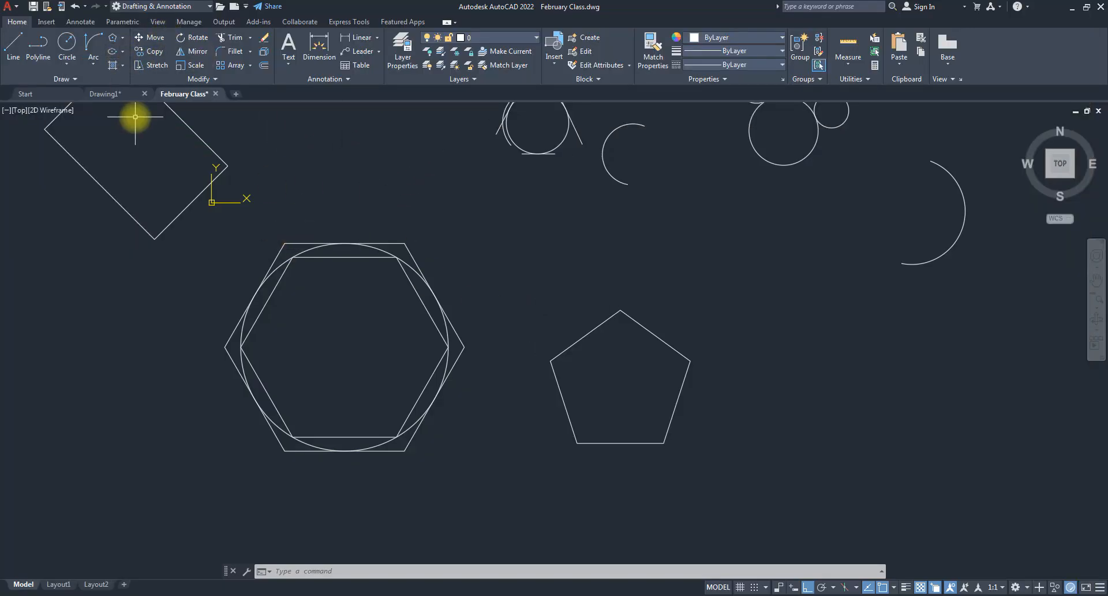
text(el)
key(Return)
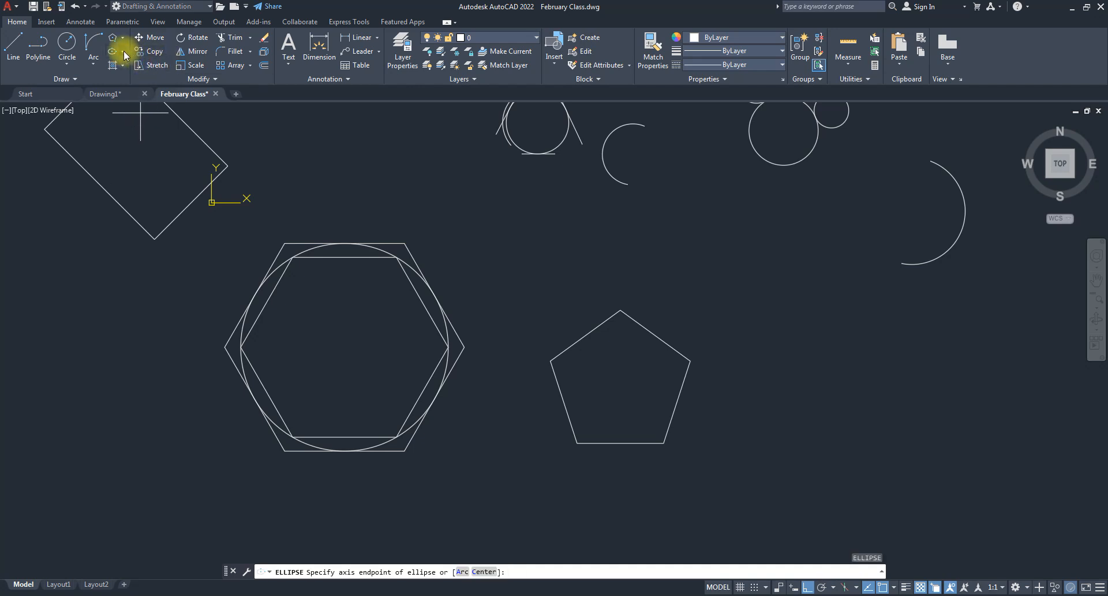
click(122, 51)
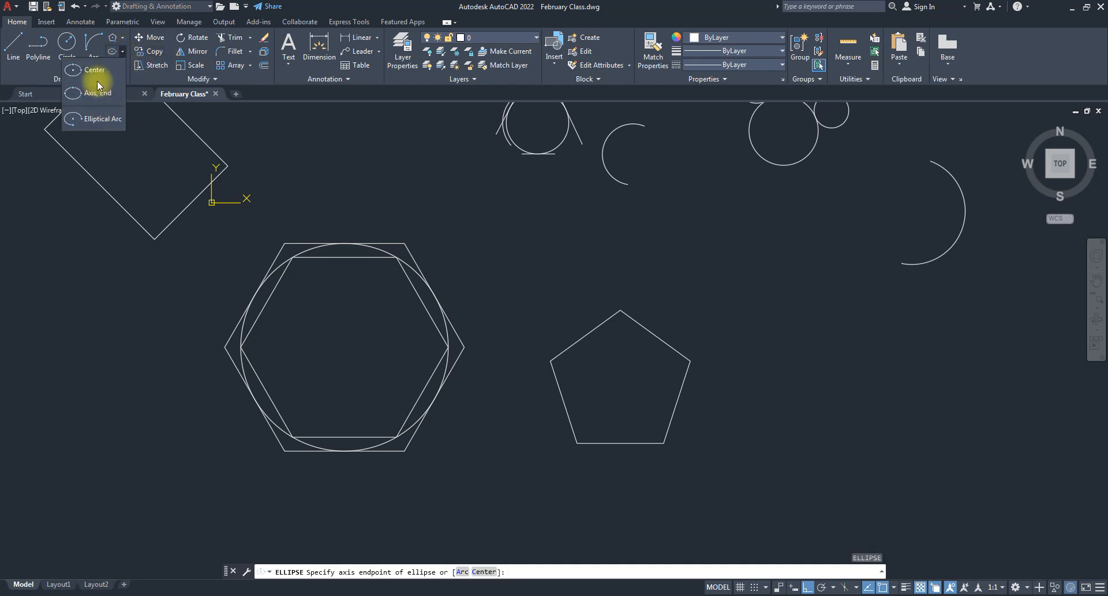
click(123, 53)
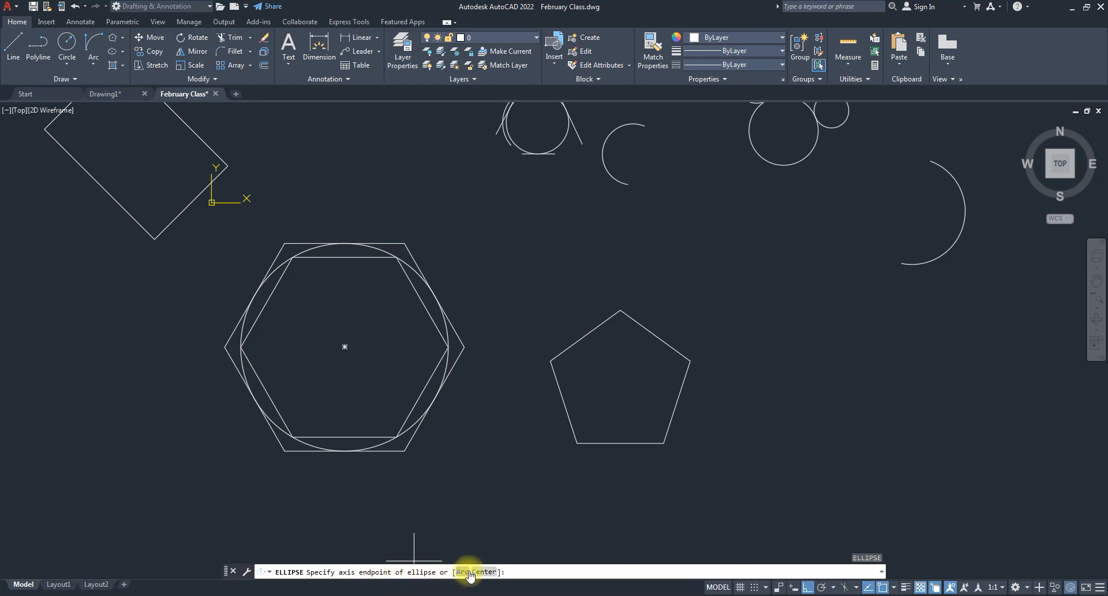
click(124, 52)
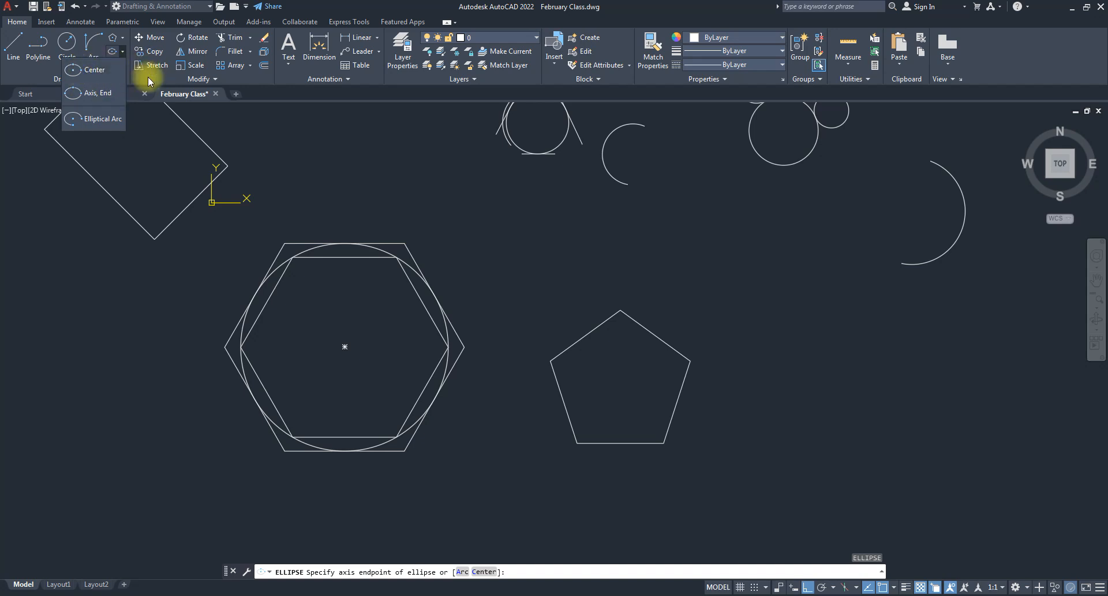
click(90, 70)
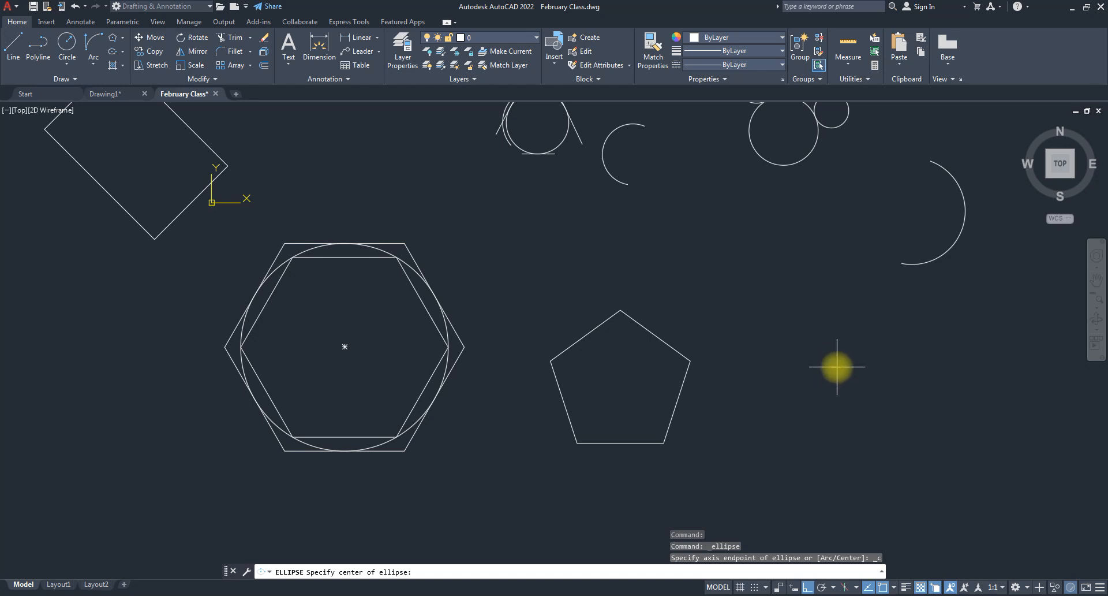
click(837, 366)
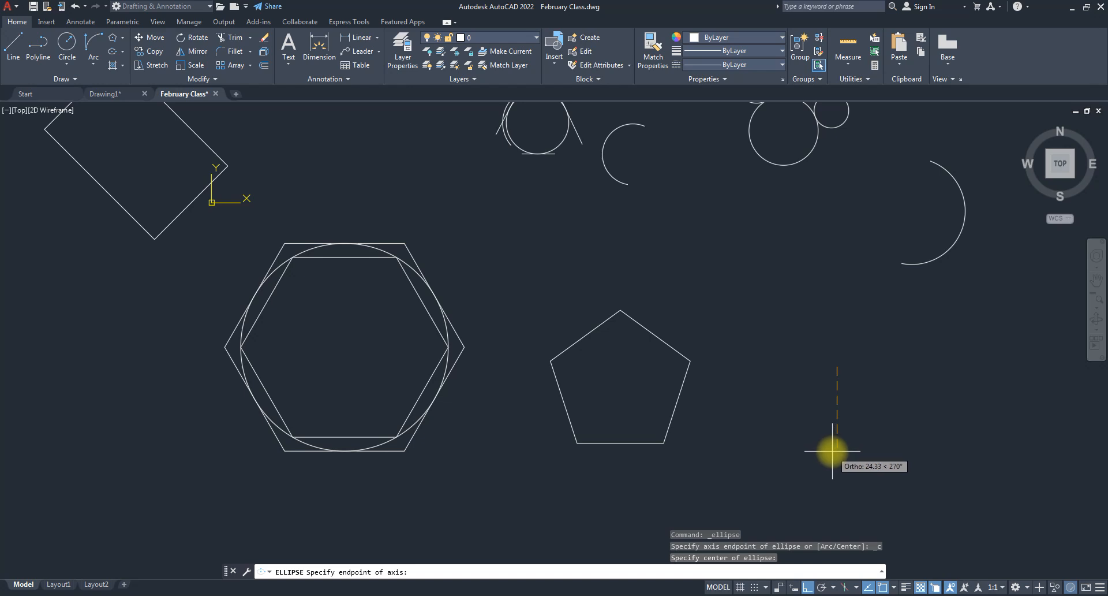
key(Escape)
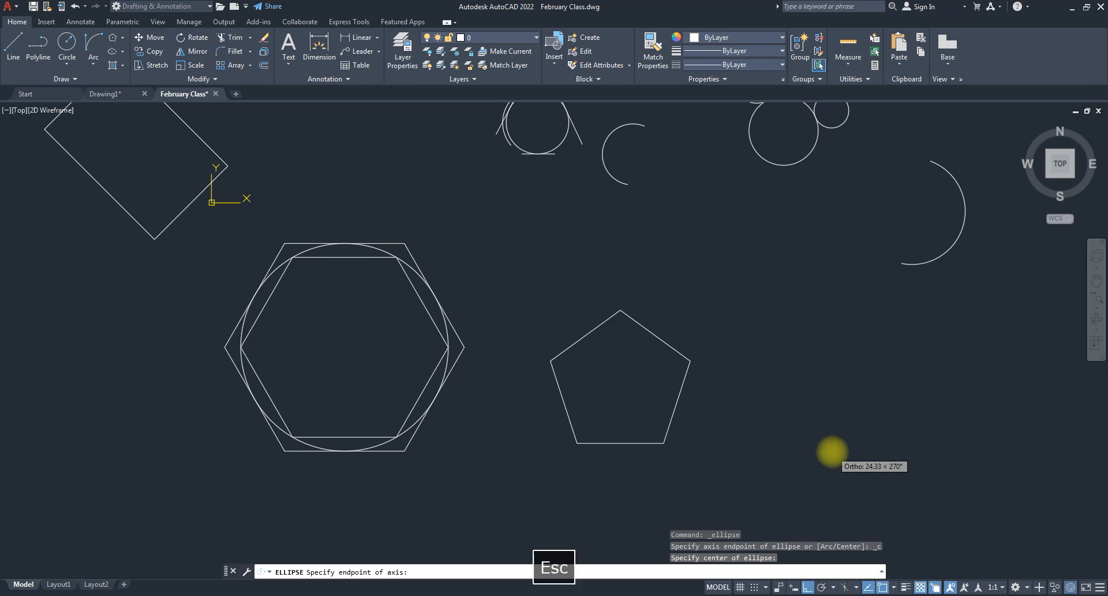
click(729, 549)
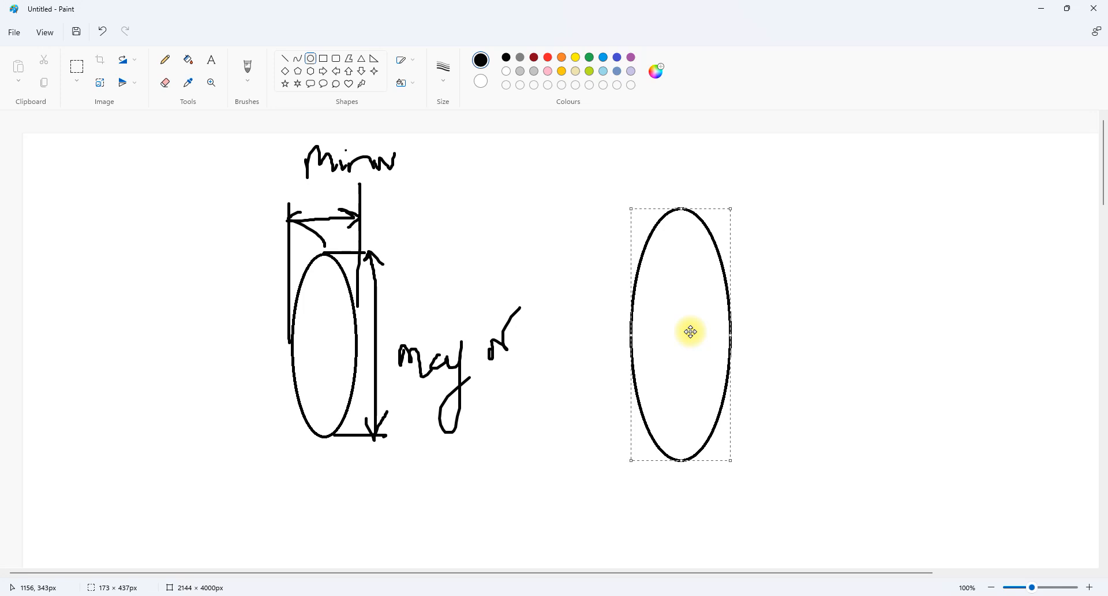
- Brush a black cross at the second ellipse's centre and a red dashed line from it to the ellipse's right edge
click(245, 68)
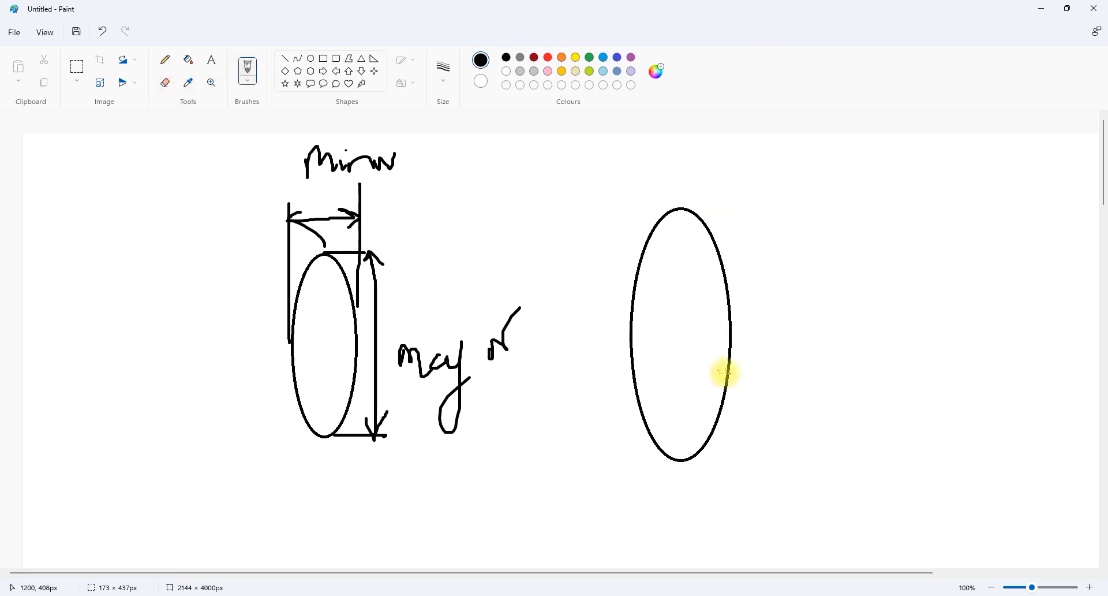
mouse_move(679, 325)
mouse_down()
mouse_move(677, 341)
mouse_move(692, 336)
mouse_up()
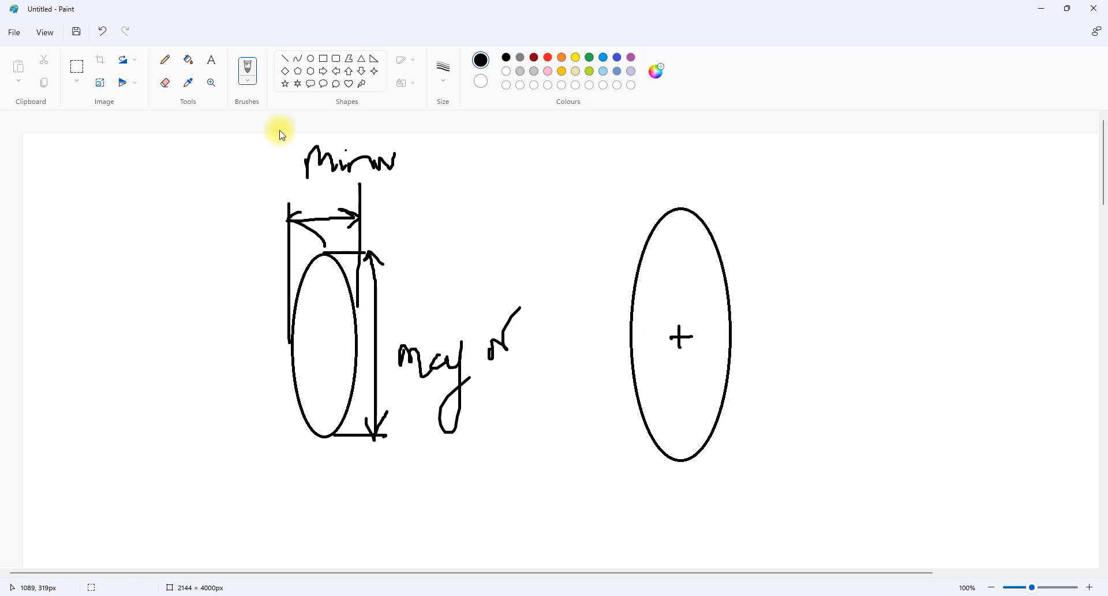
click(549, 59)
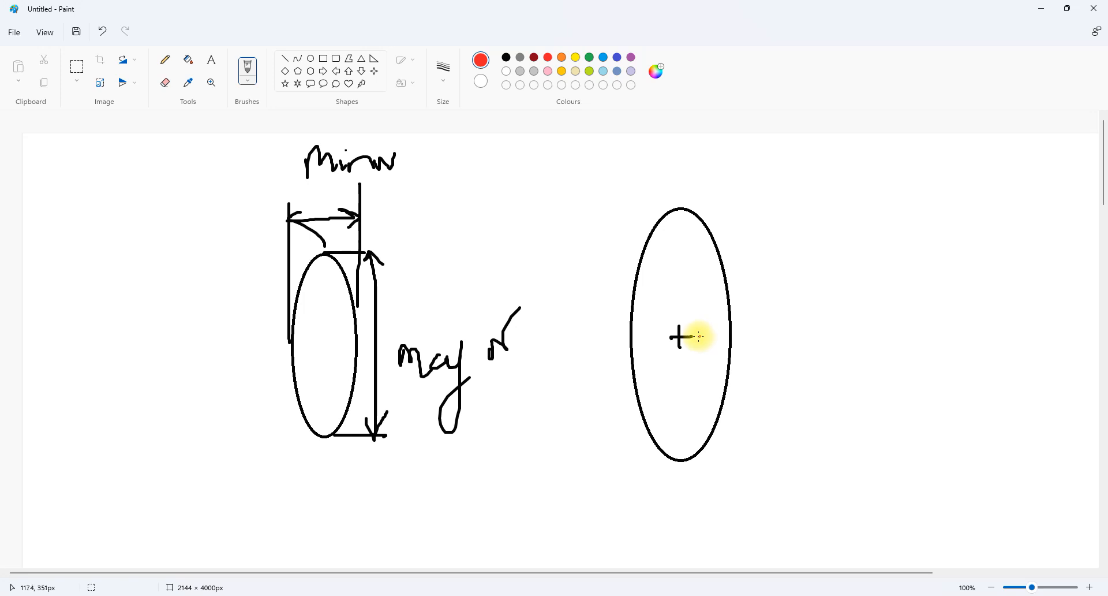
drag(694, 335, 732, 333)
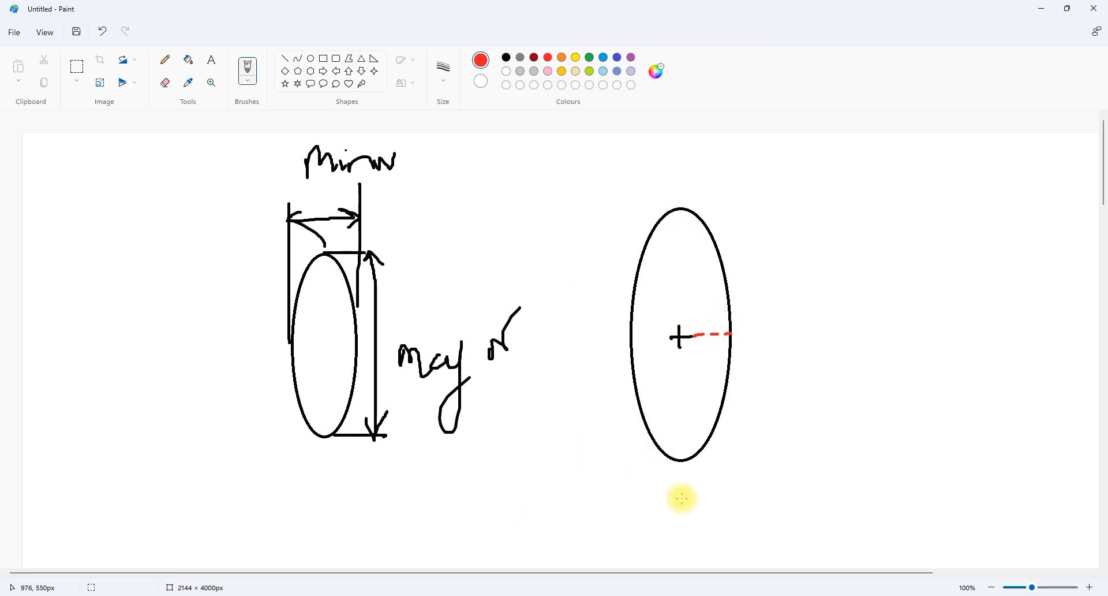
- Sketch a red width dimension below the second ellipse and label it 40
mouse_move(631, 408)
mouse_down()
mouse_move(631, 520)
mouse_move(631, 507)
mouse_move(712, 492)
mouse_up()
drag(725, 423, 722, 555)
mouse_move(706, 505)
mouse_down()
mouse_move(669, 532)
mouse_move(674, 546)
mouse_move(688, 522)
mouse_up()
- Sketch a red height dimension labelled 60 beside the second ellipse, and write the half-axis values 20 and 30 near the dimensions
mouse_move(682, 200)
mouse_down()
mouse_move(760, 197)
mouse_move(767, 452)
mouse_up()
mouse_move(690, 470)
mouse_down()
mouse_move(792, 473)
mouse_move(782, 449)
mouse_up()
drag(753, 217, 789, 237)
drag(805, 282, 787, 329)
drag(807, 316, 808, 315)
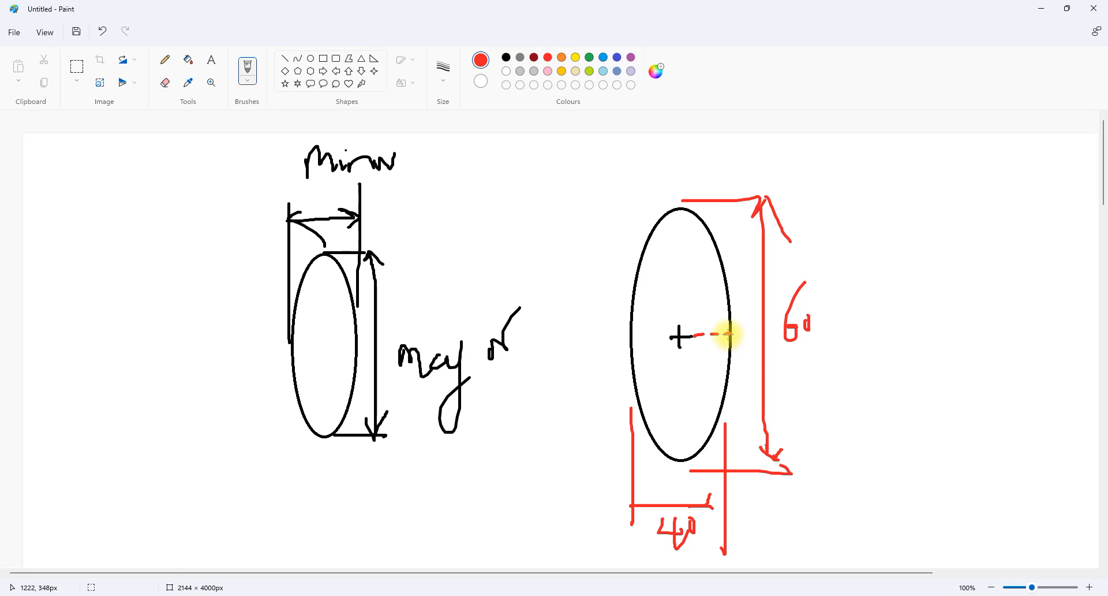
mouse_move(757, 525)
mouse_down()
mouse_move(762, 547)
mouse_move(786, 522)
mouse_up()
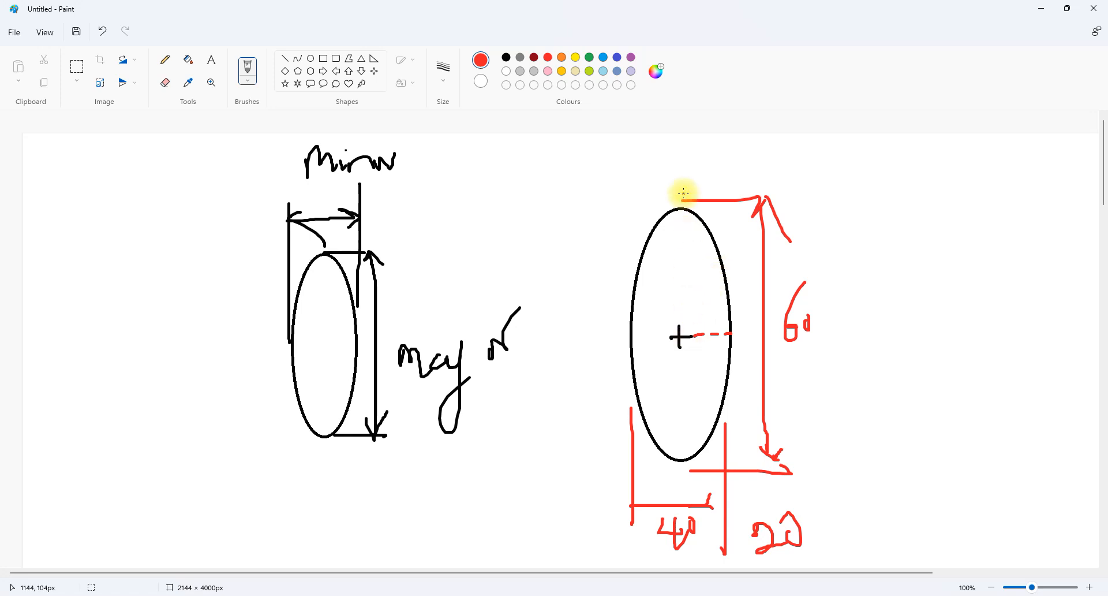
mouse_move(836, 229)
mouse_down()
mouse_move(838, 262)
mouse_move(858, 234)
mouse_up()
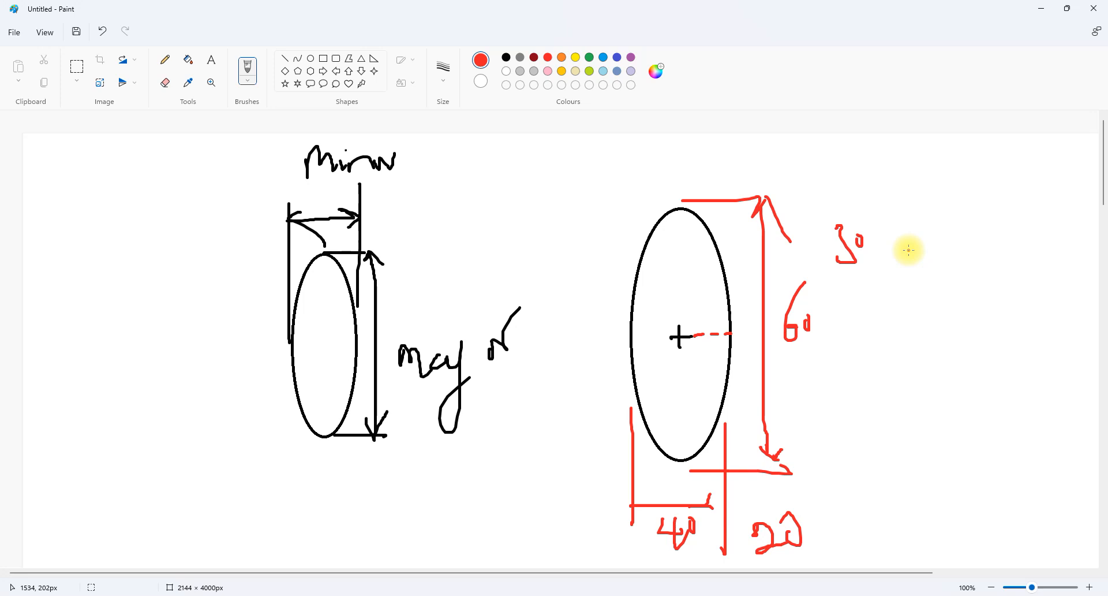
- Switch to AutoCAD and draw a centre-based ellipse right of the pentagon, with a horizontal half-axis of 20 and a vertical half-axis of 30
click(1042, 8)
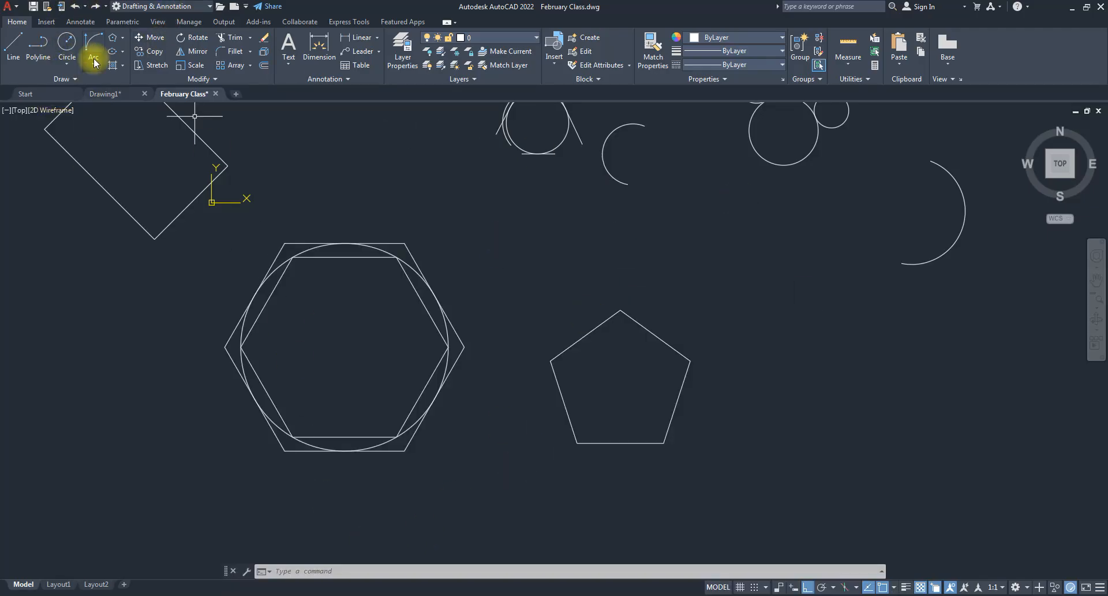
click(123, 52)
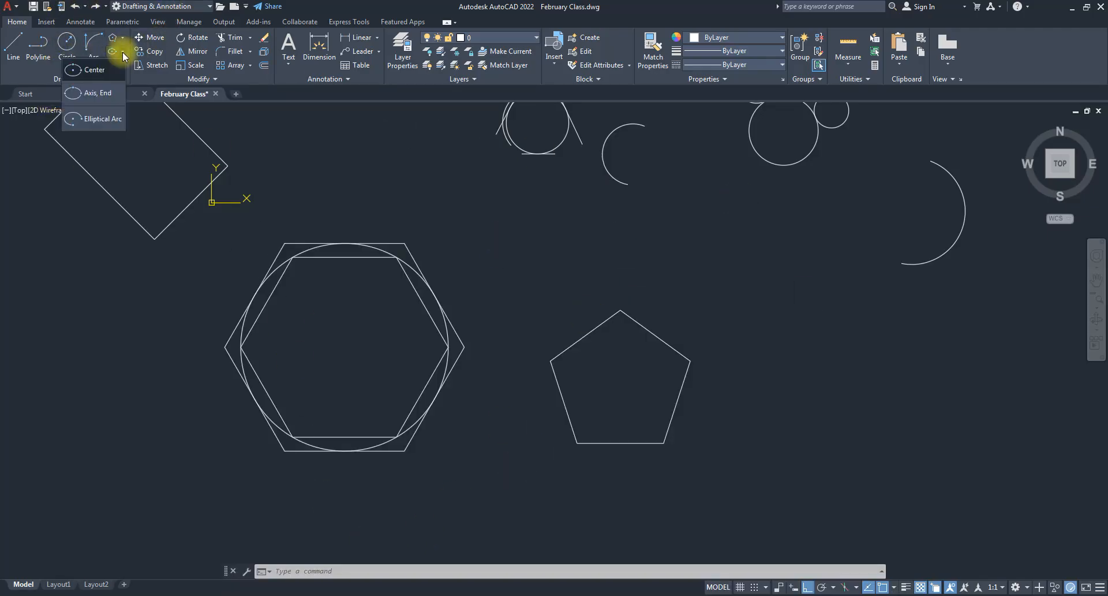
click(94, 70)
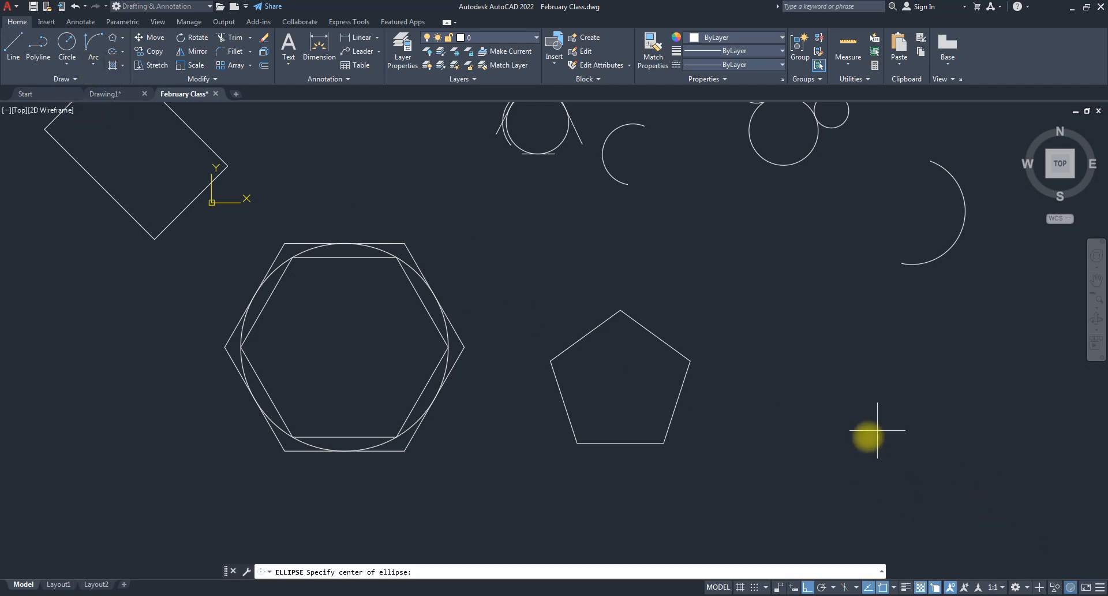
click(854, 420)
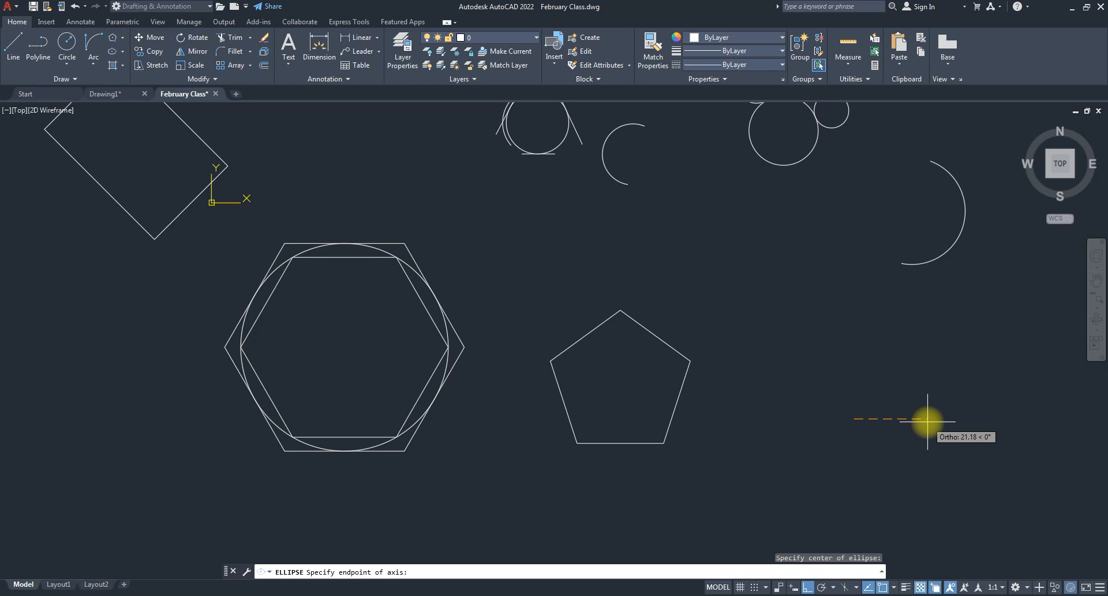
key(Return)
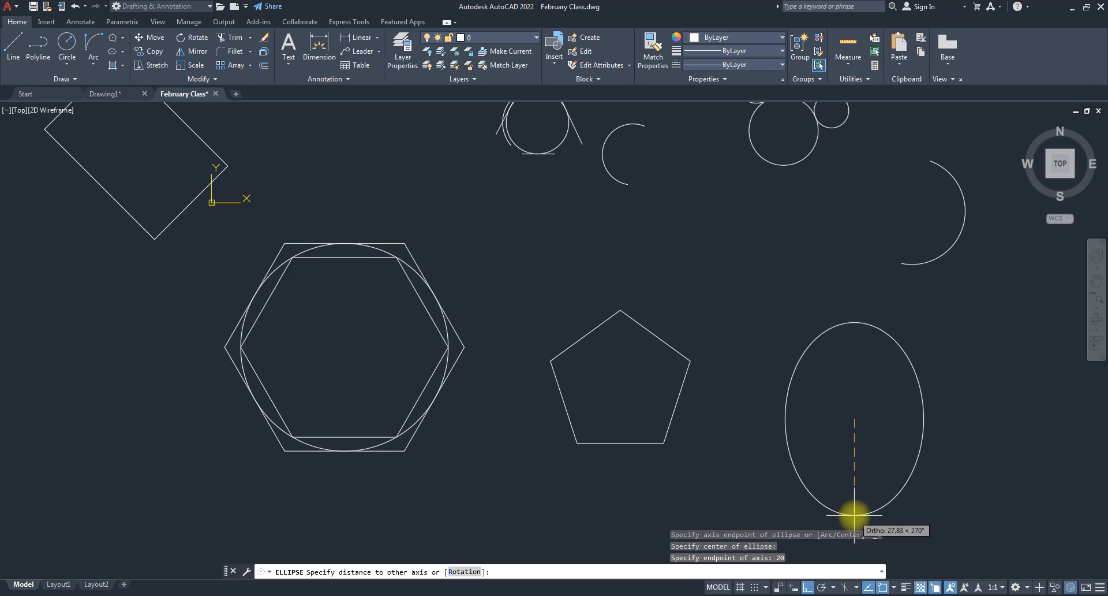
key(Return)
- Add a vertical linear dimension between the ellipse's top and bottom quadrants, placed to its right
scroll(716, 456, down, 5)
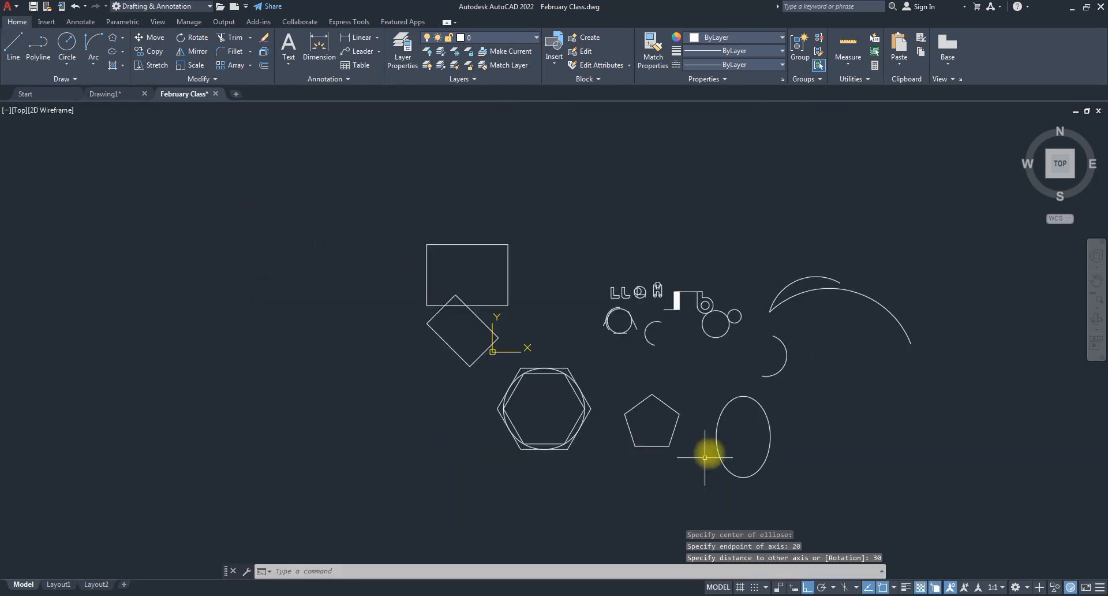
scroll(751, 448, up, 5)
scroll(668, 422, down, 2)
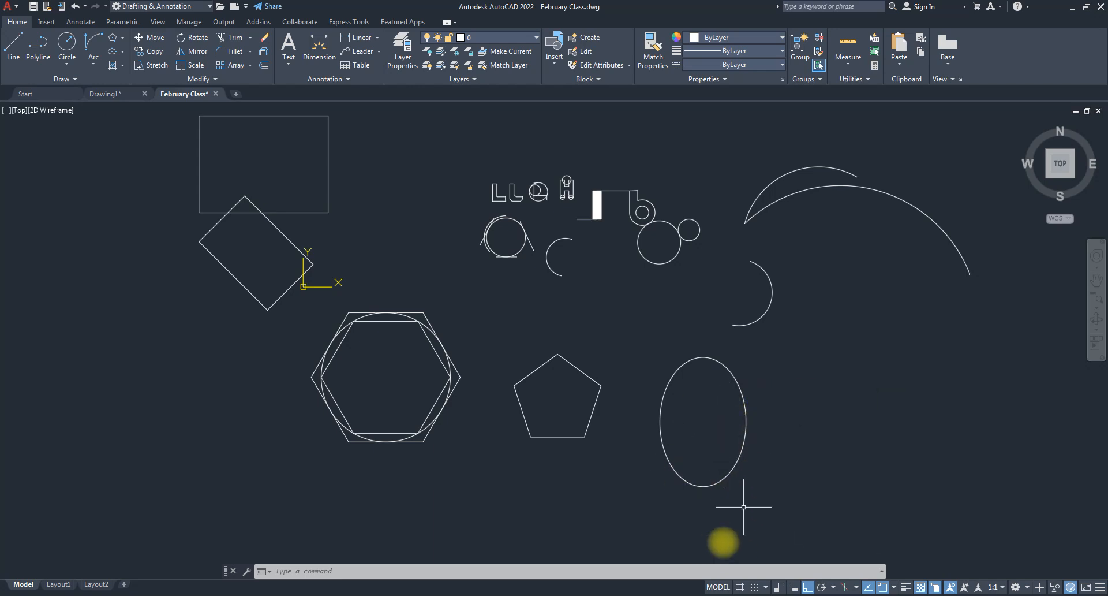
text(do)
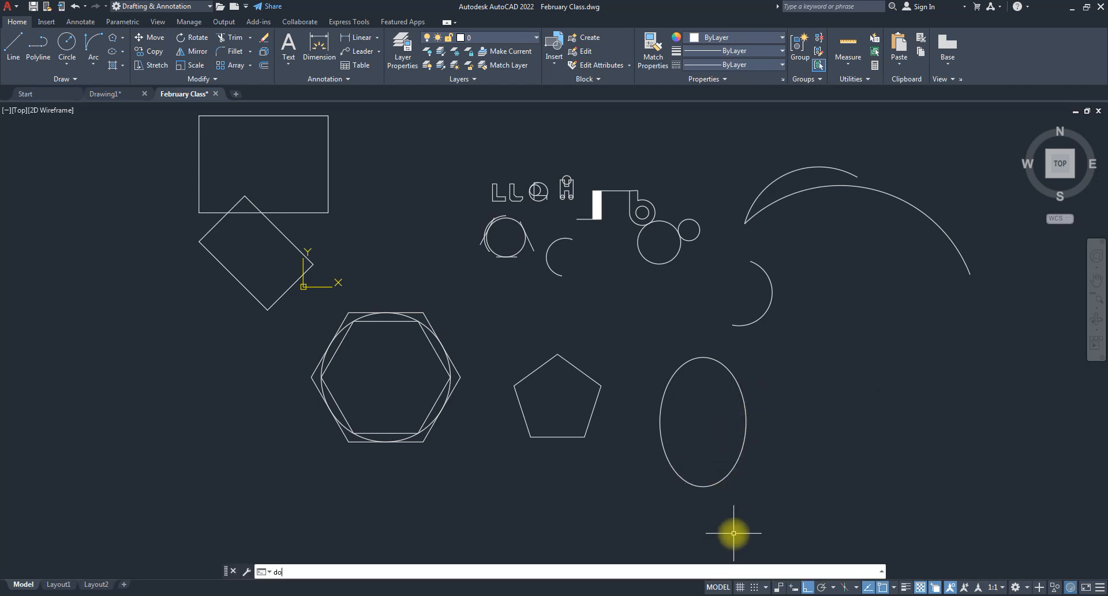
key(BackSpace)
key(BackSpace)
text(dimlin)
key(Return)
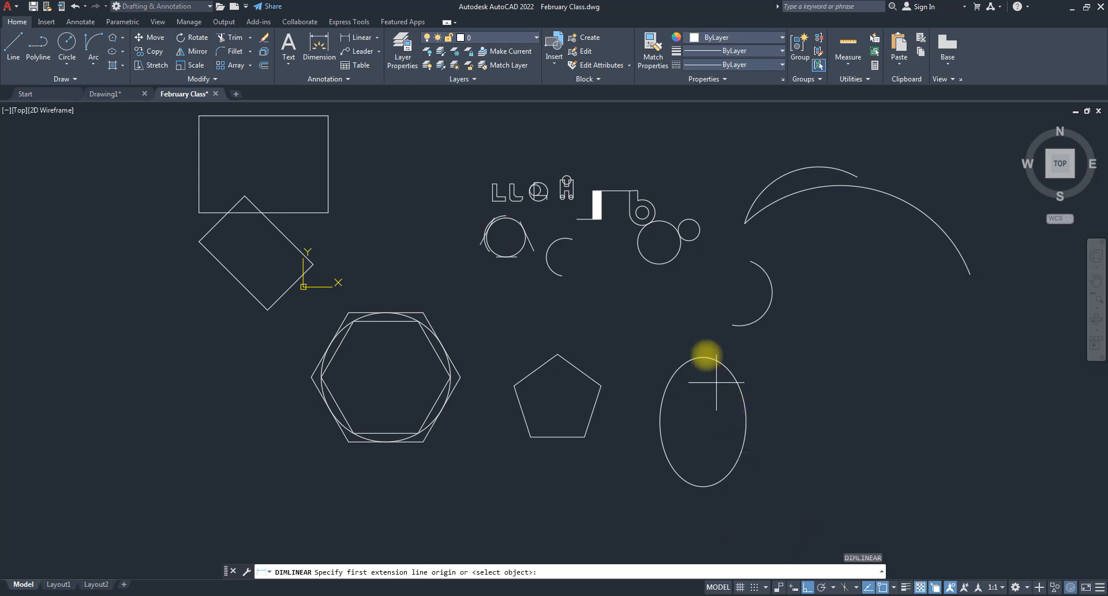
click(703, 358)
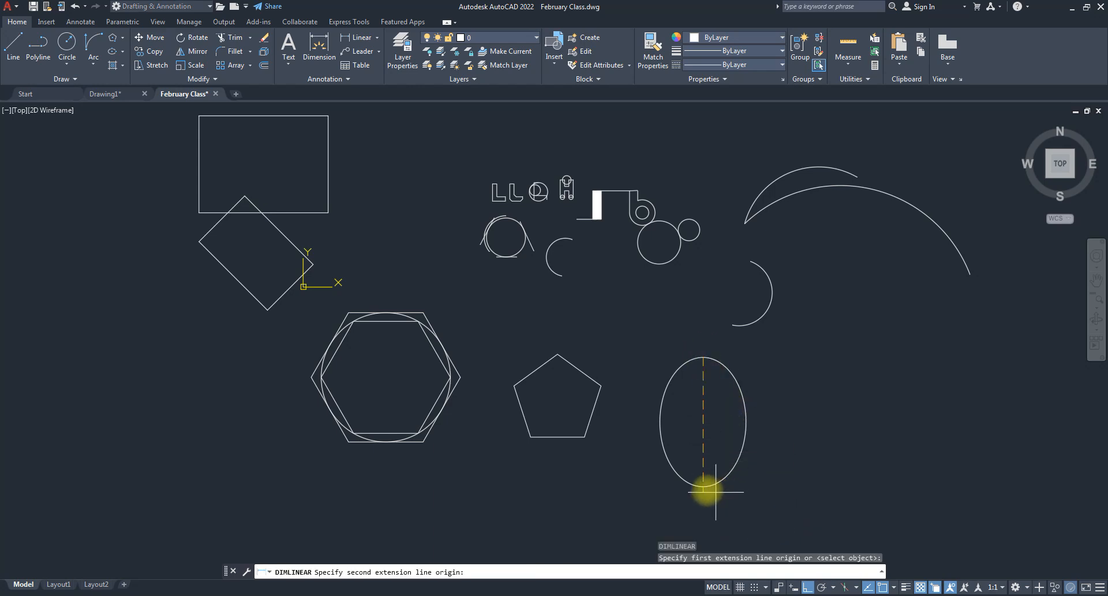
click(703, 486)
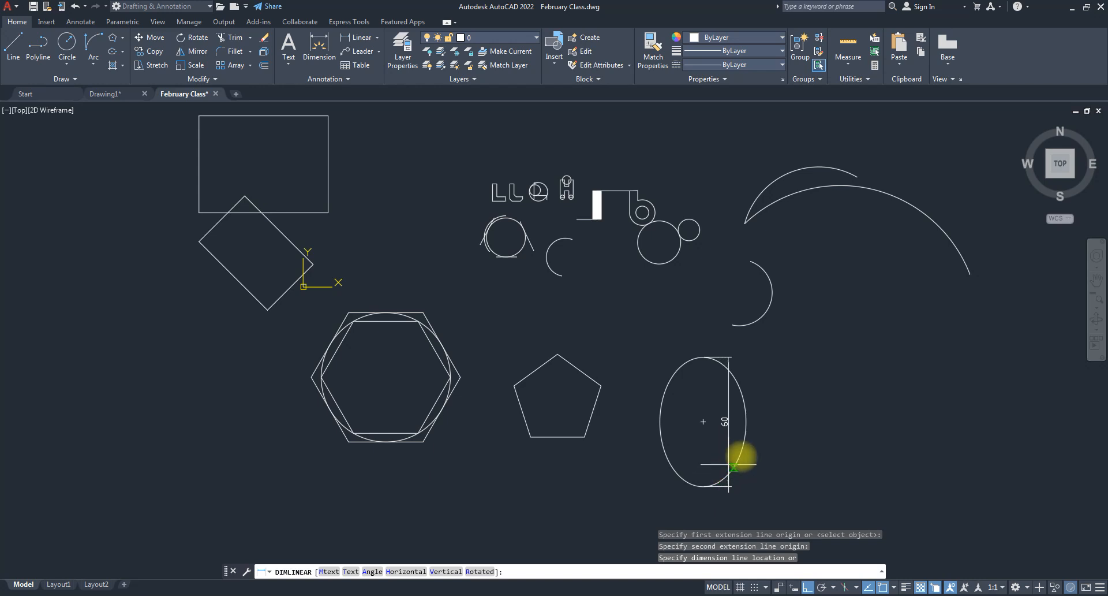
click(768, 454)
- Add a horizontal linear dimension between the ellipse's side quadrants, placed below the ellipse
key(space)
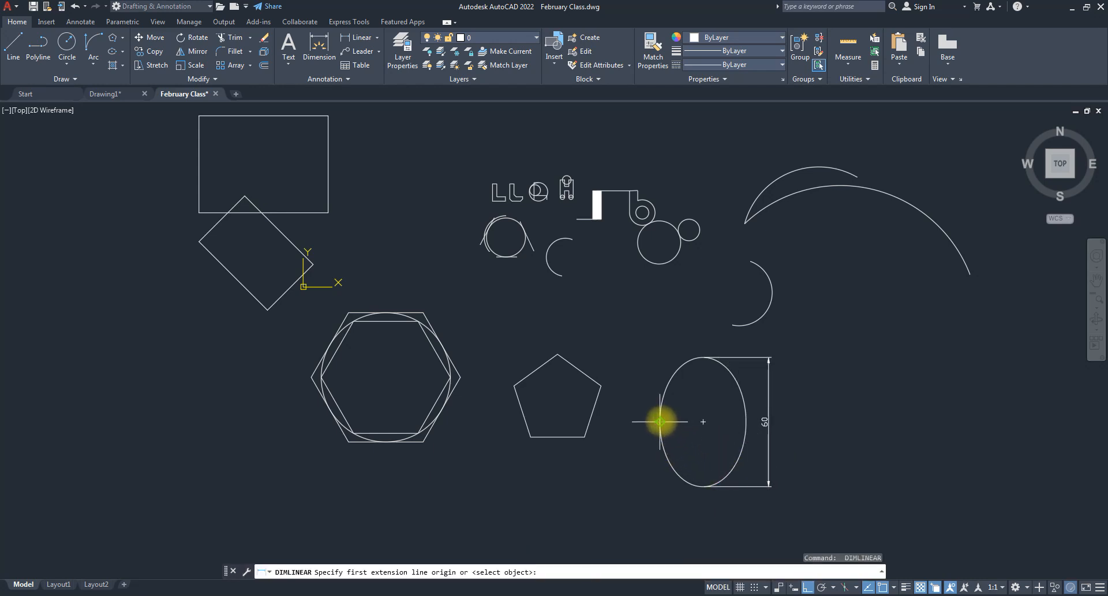
click(659, 422)
click(746, 421)
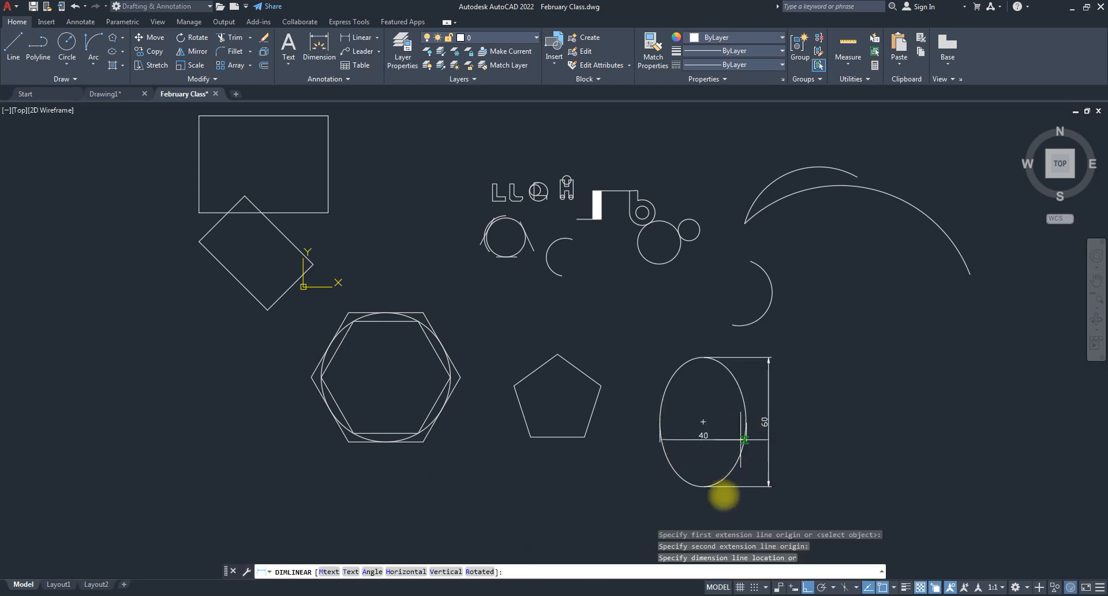
click(743, 516)
- Draw an Axis, End ellipse beside the dimensioned one, with a horizontal axis of 40 and a distance of 30 to the other axis
middle_drag(565, 422, 371, 379)
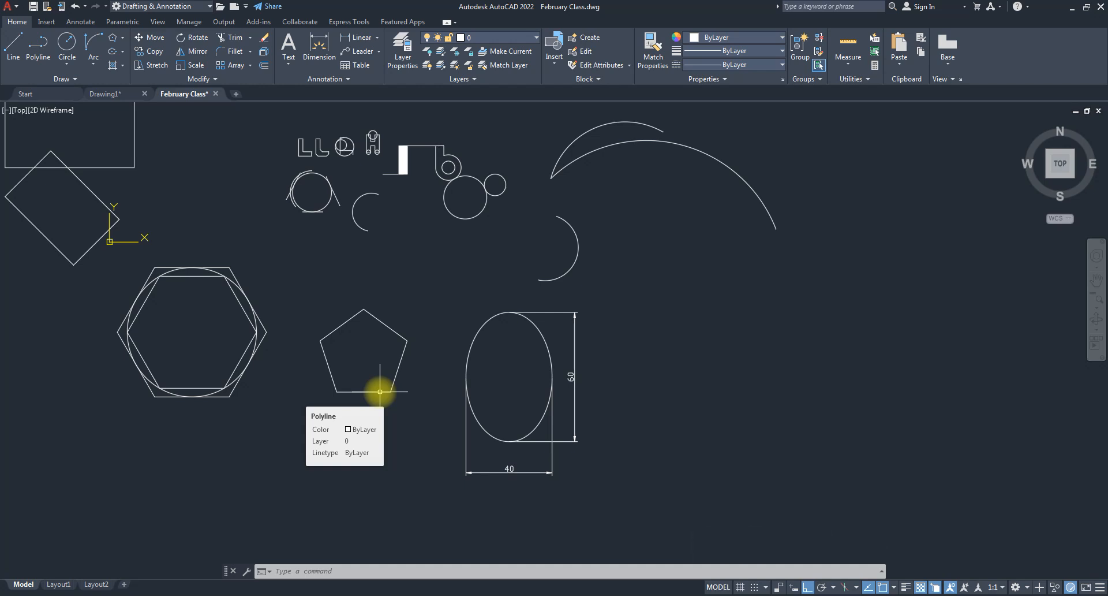
scroll(601, 414, up, 2)
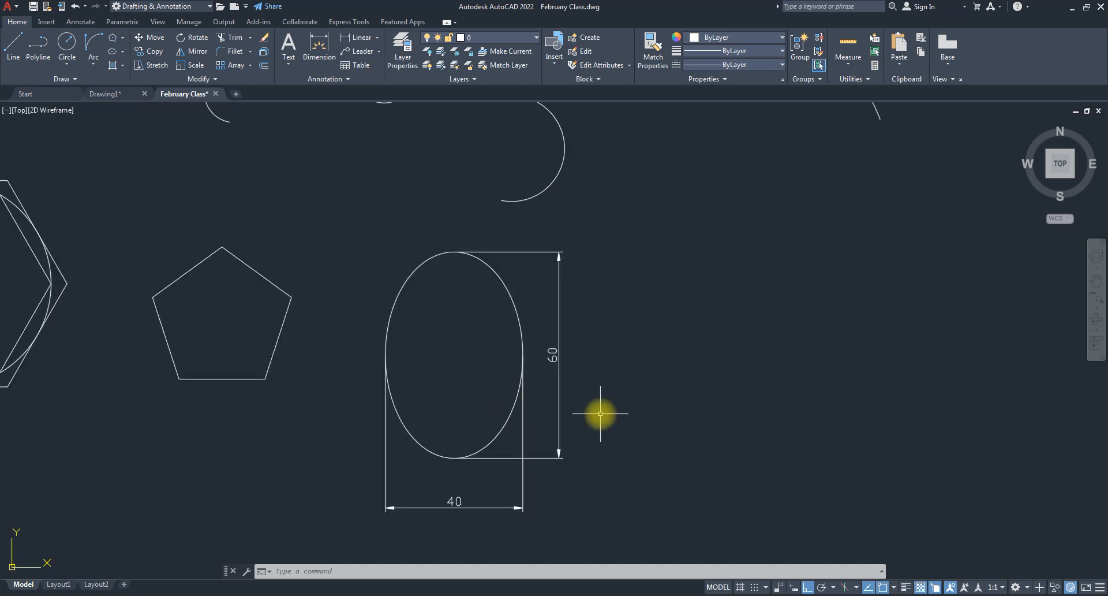
scroll(549, 379, down, 1)
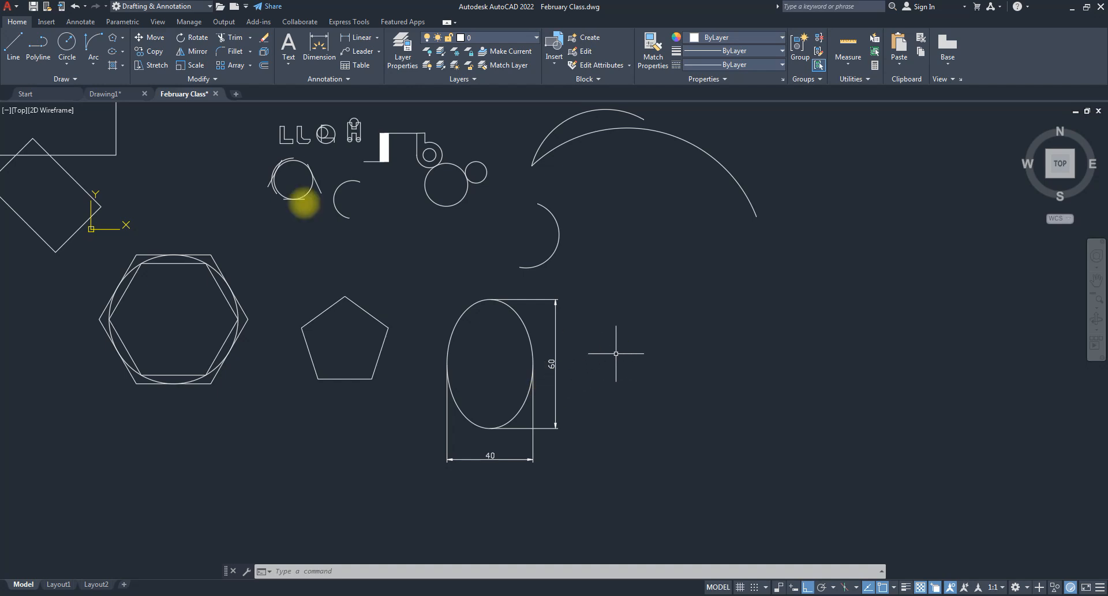
click(123, 55)
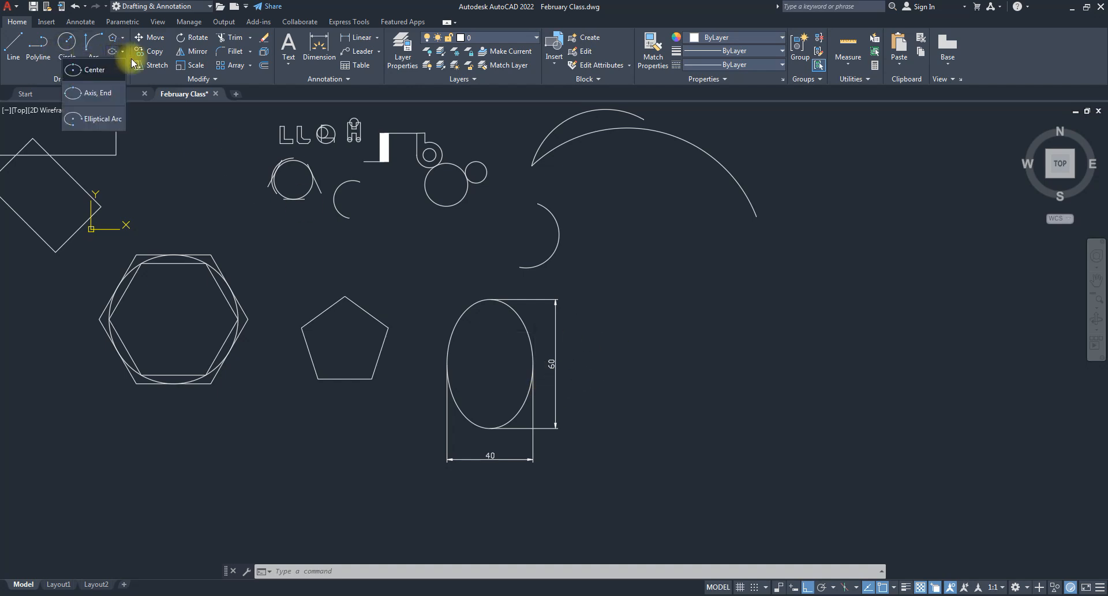
click(93, 93)
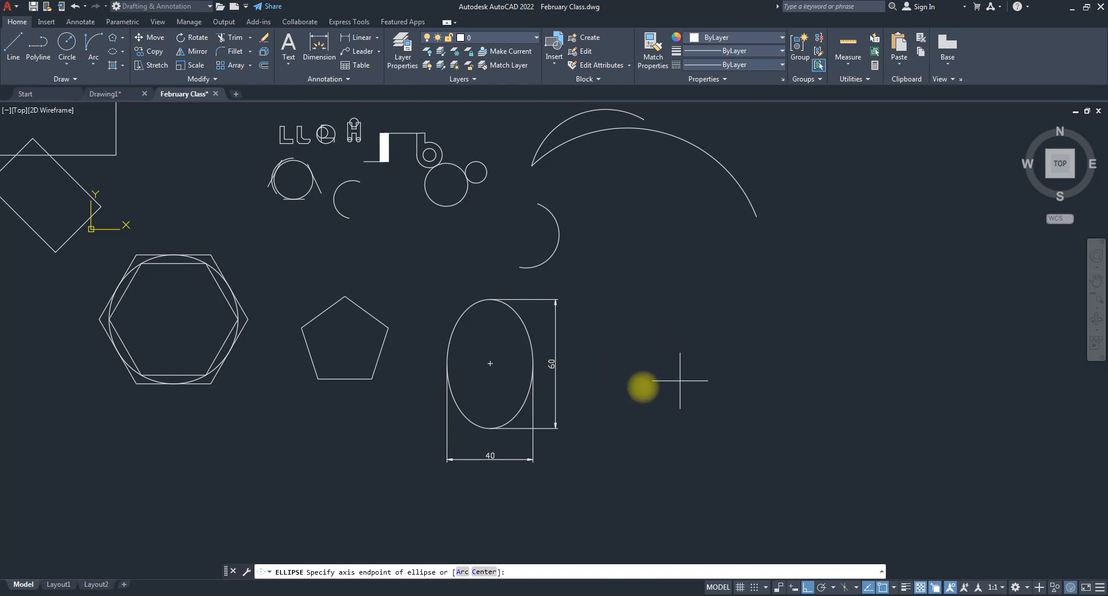
click(630, 357)
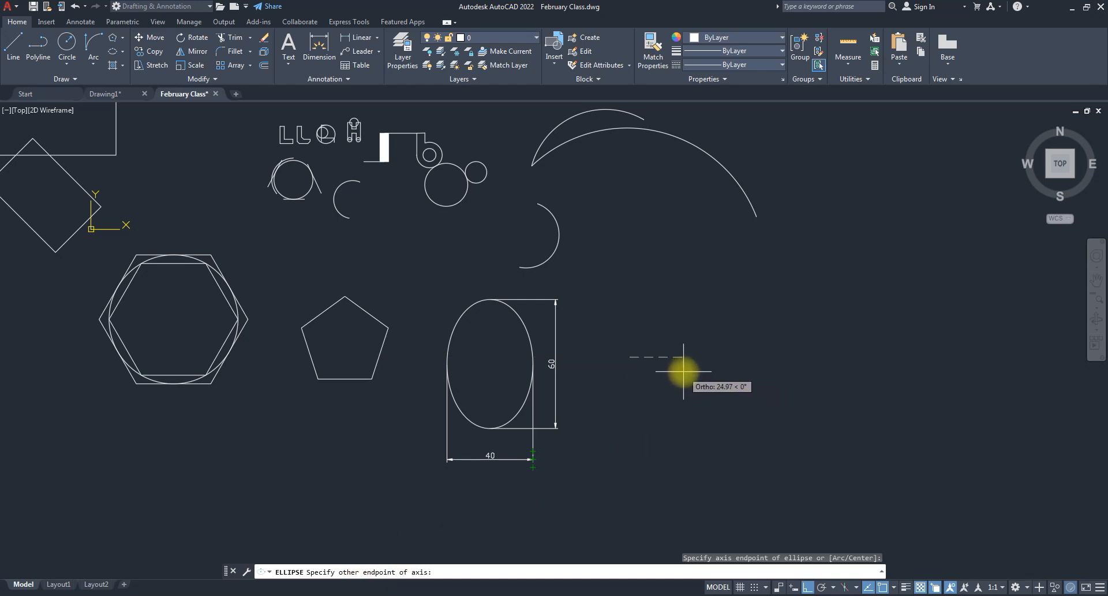
key(Return)
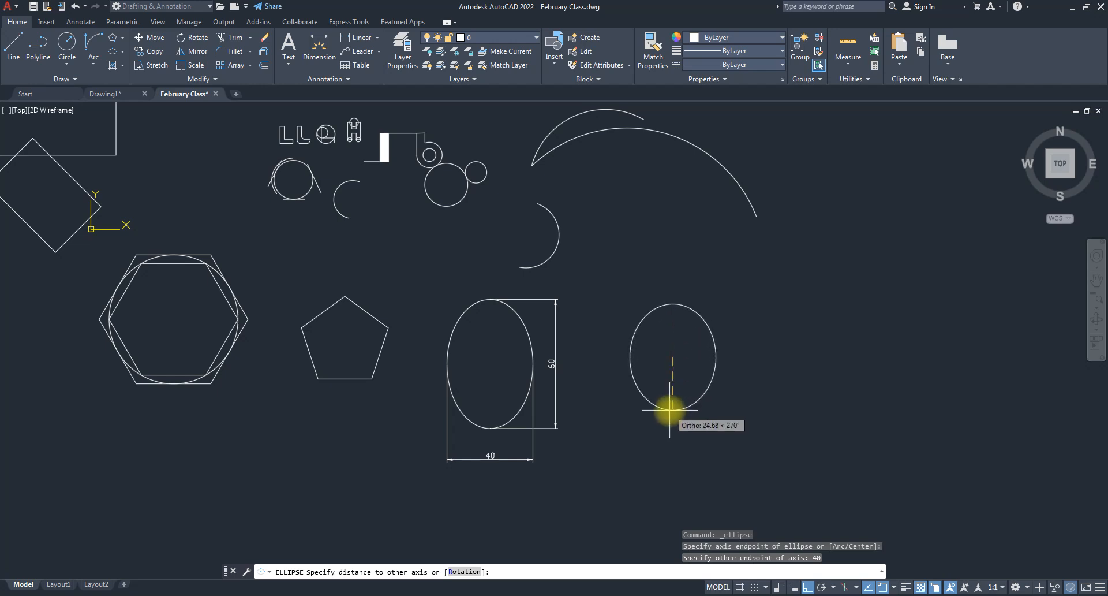
key(Return)
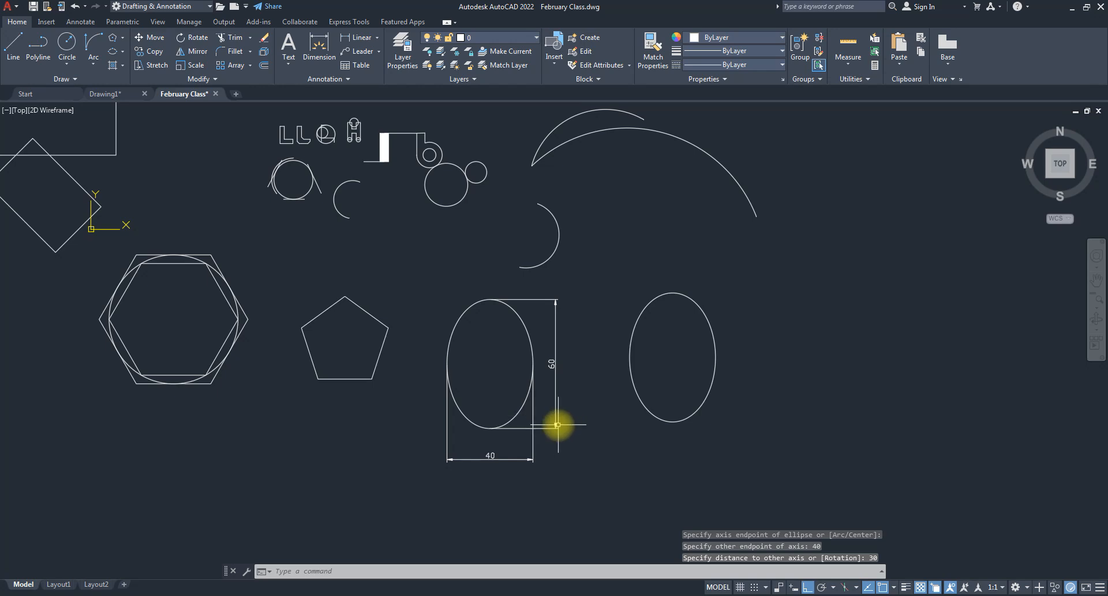
- Dimension the new ellipse's width between its two side quadrants with the DIM command, placing the dimension below it
text(dim)
key(Return)
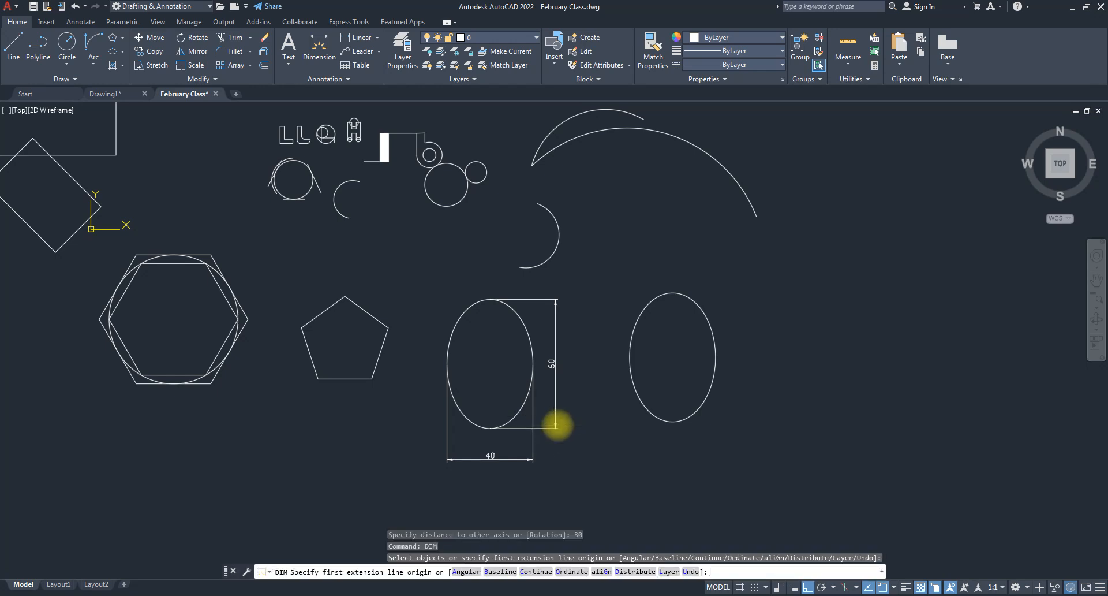
click(635, 356)
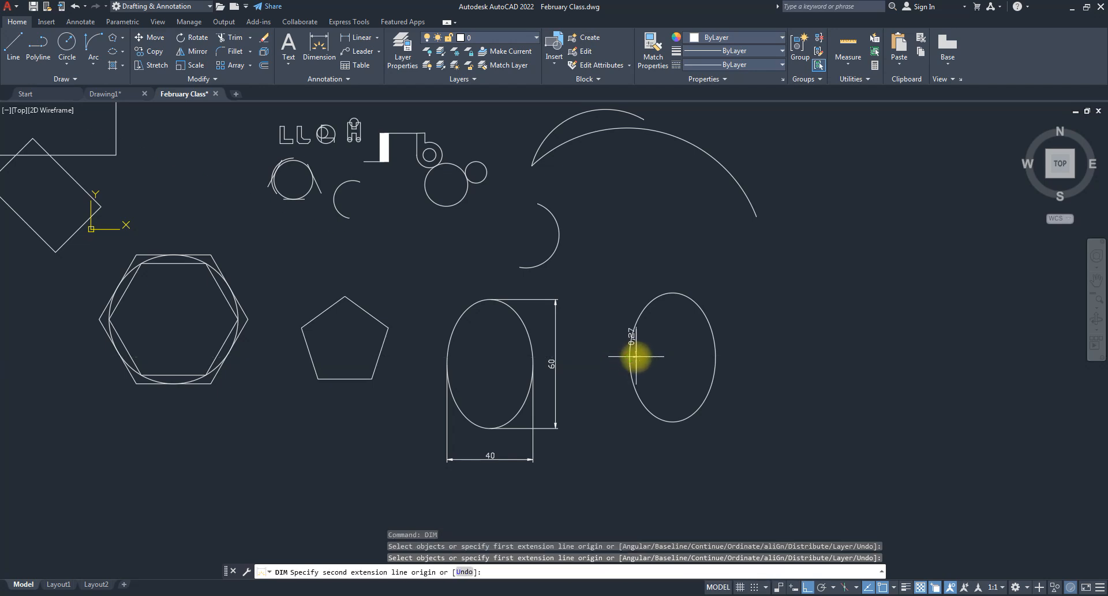
key(Escape)
key(space)
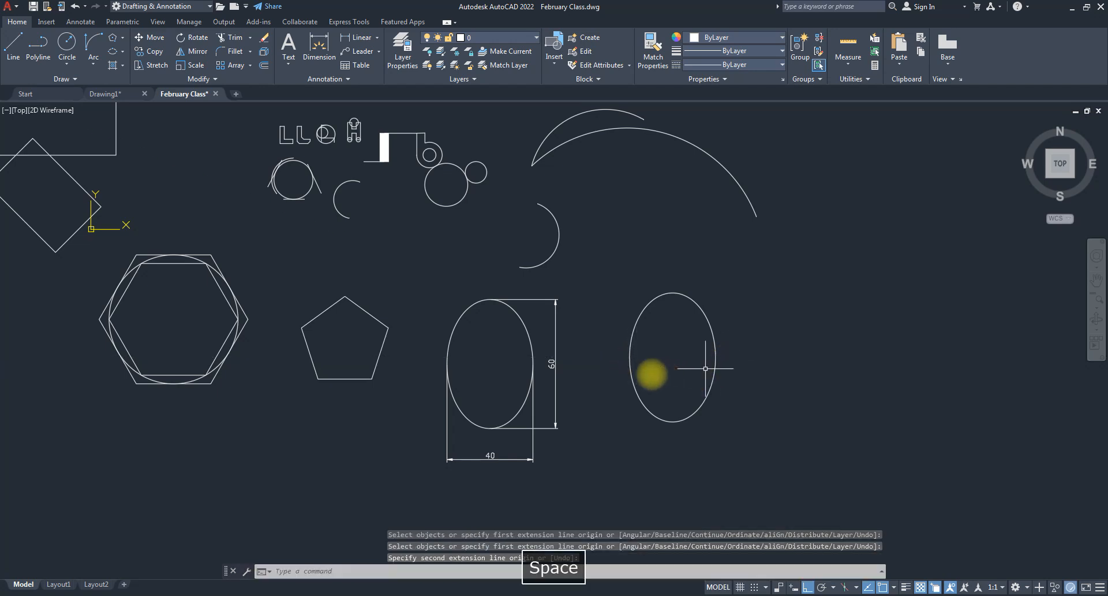
click(630, 356)
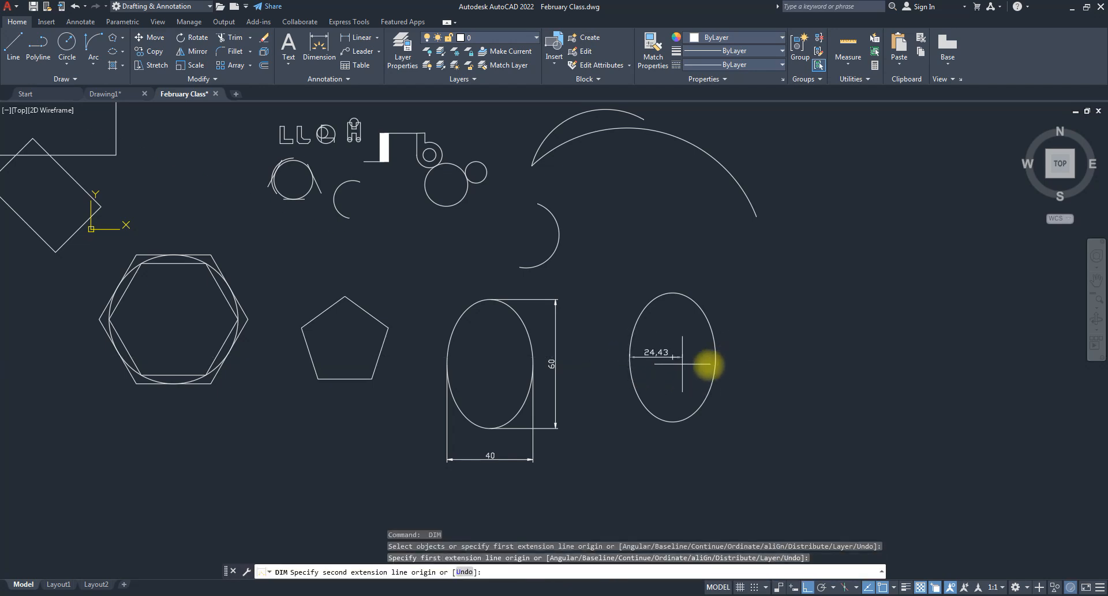
click(716, 357)
click(692, 454)
- Dimension the new ellipse's height between its lowest and highest quadrants, placing the dimension to its right
key(space)
key(space)
click(671, 420)
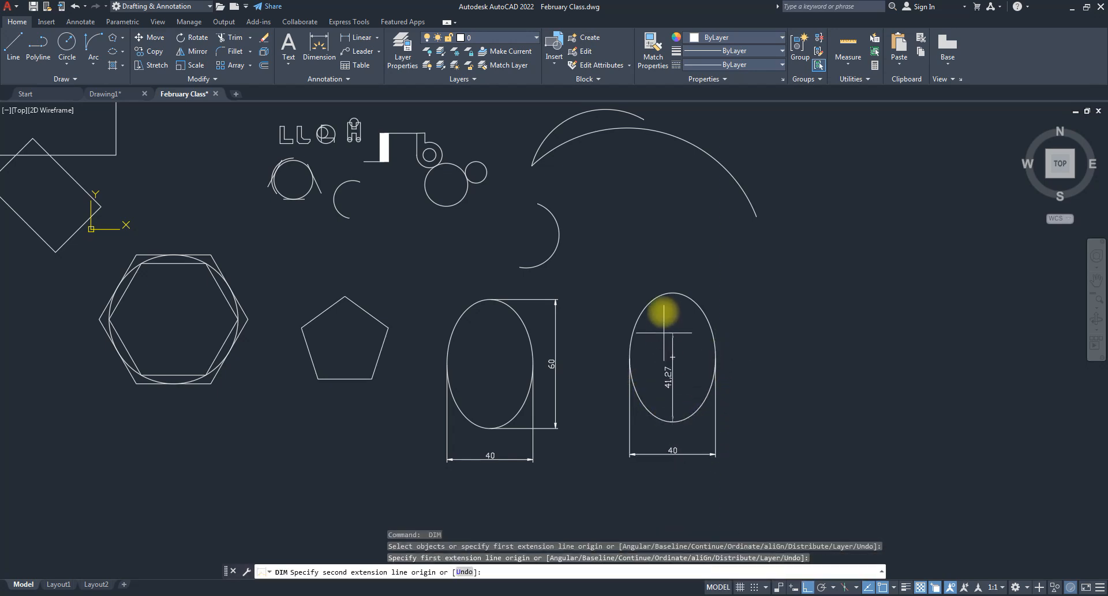
click(672, 293)
click(762, 322)
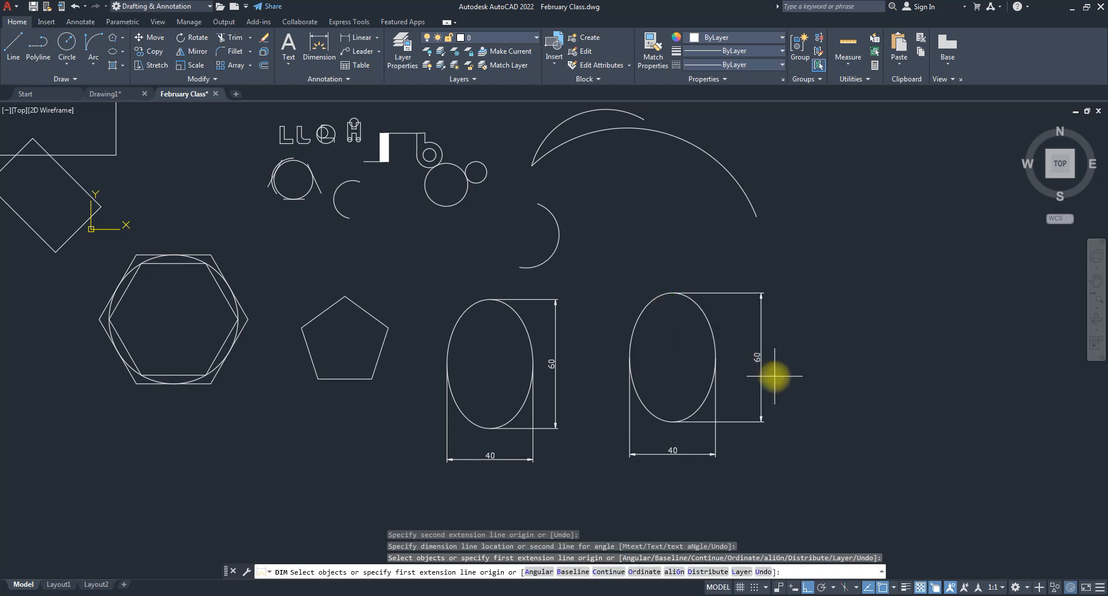
- Delete the width and height dimensions from both ellipses
scroll(782, 349, down, 3)
scroll(753, 335, up, 3)
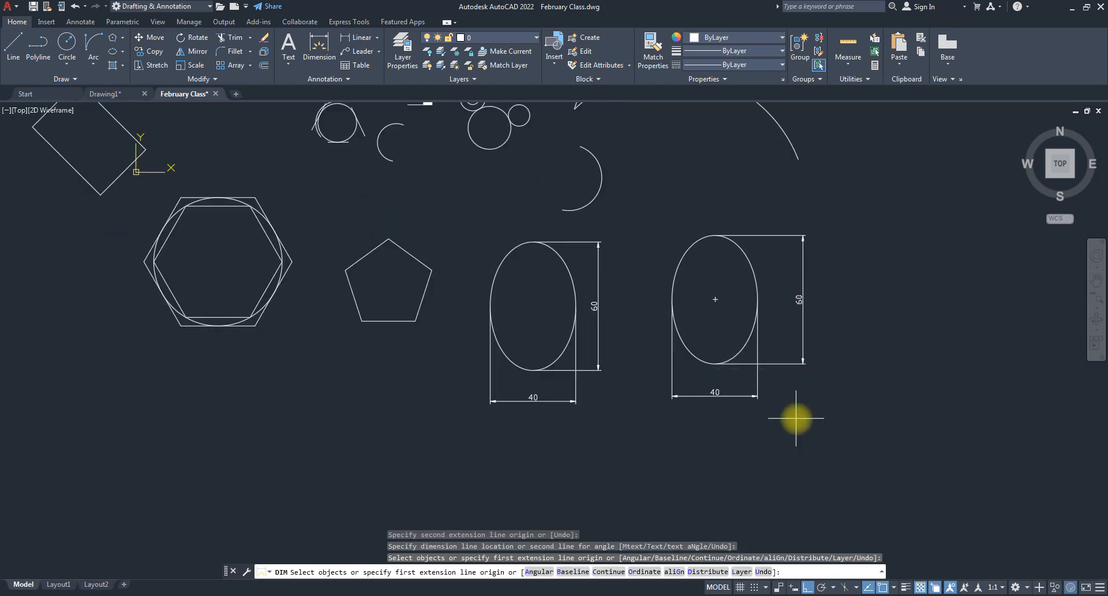
click(792, 377)
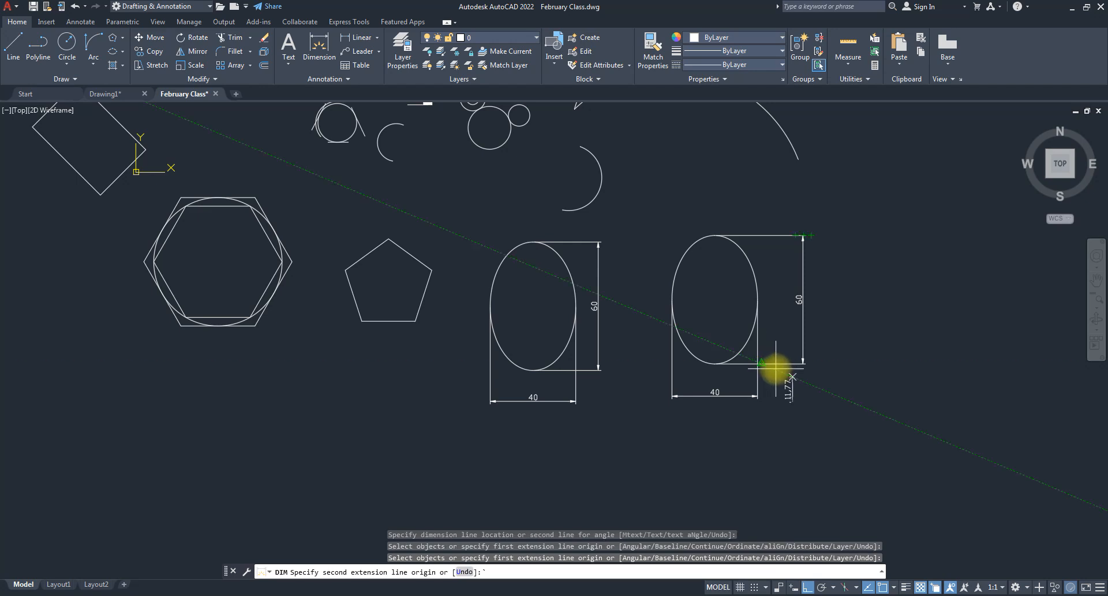
key(Escape)
key(Escape)
click(785, 387)
click(757, 357)
key(Delete)
click(592, 388)
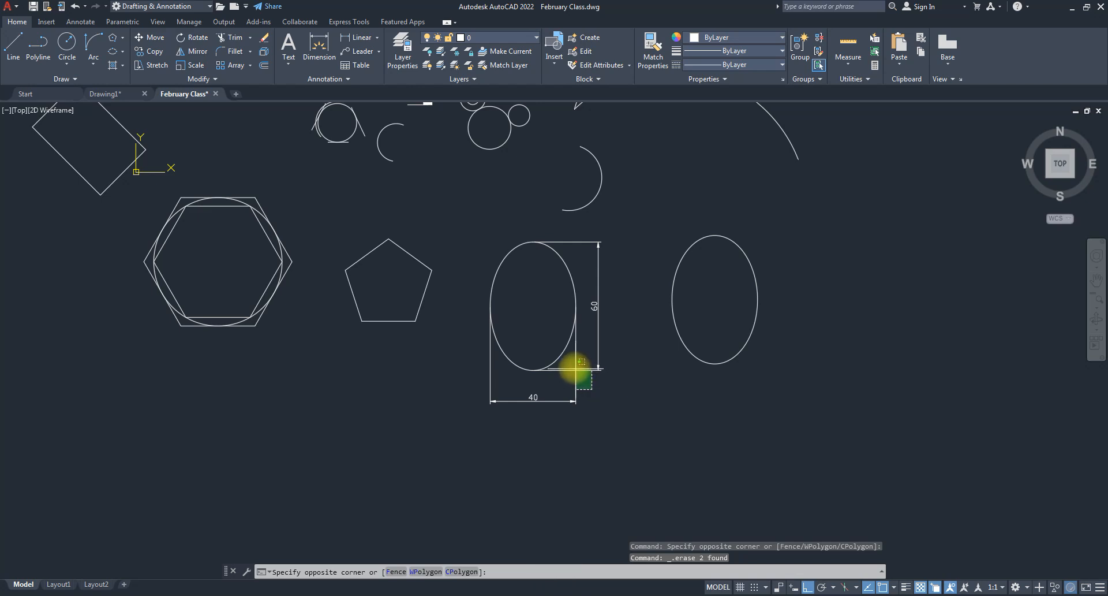
click(578, 363)
key(Delete)
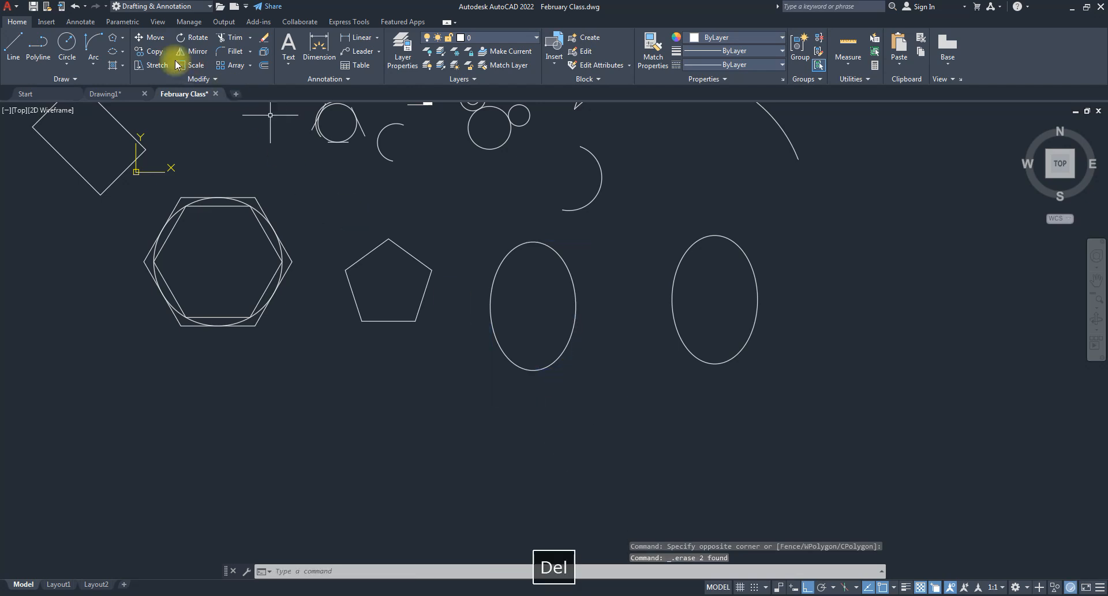
- Turn Ortho off and draw a near-vertical elliptical arc to the right of the ellipses, keeping only its right-hand half from lower to upper end
click(123, 51)
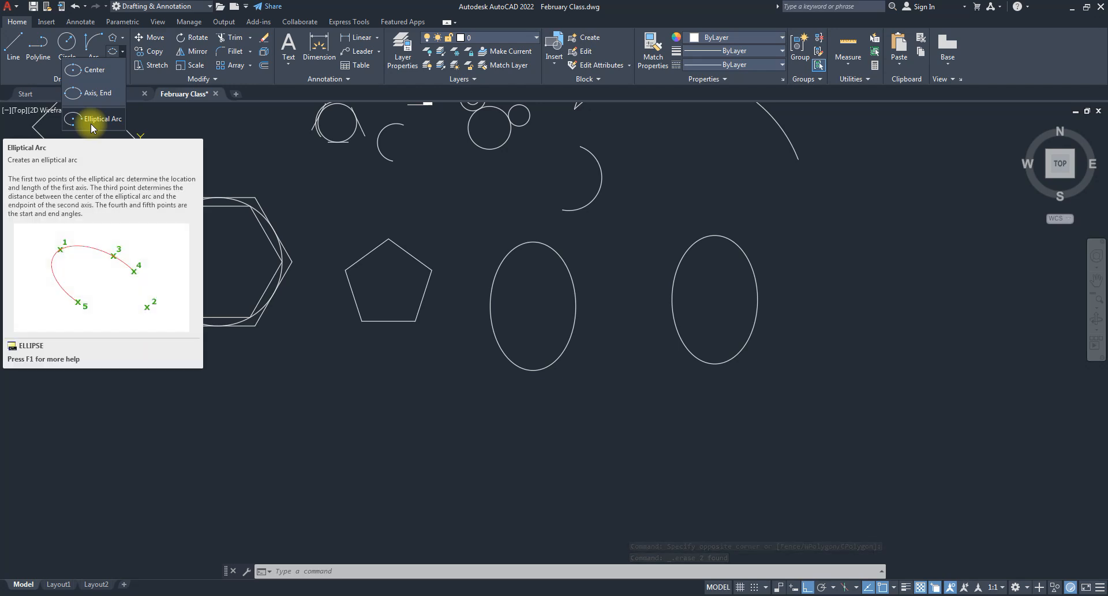
click(91, 124)
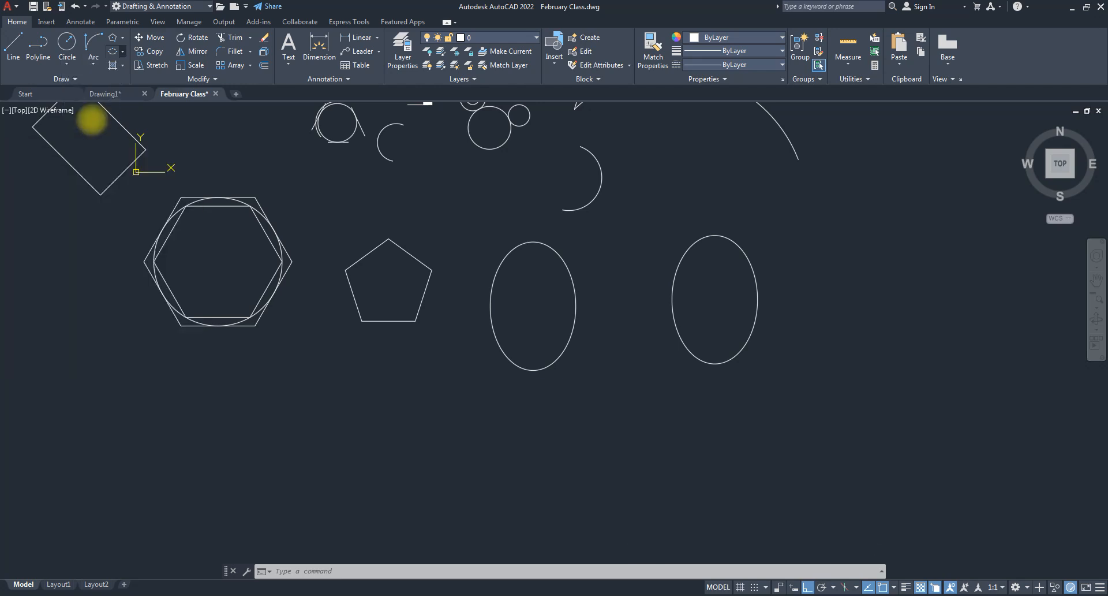
scroll(313, 378, down, 2)
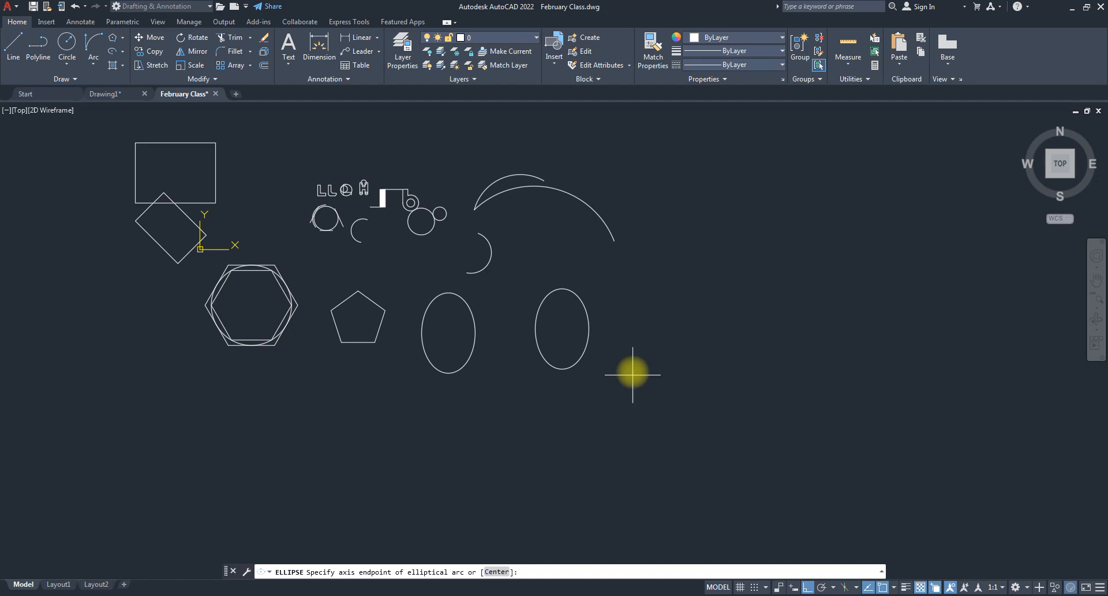
click(807, 587)
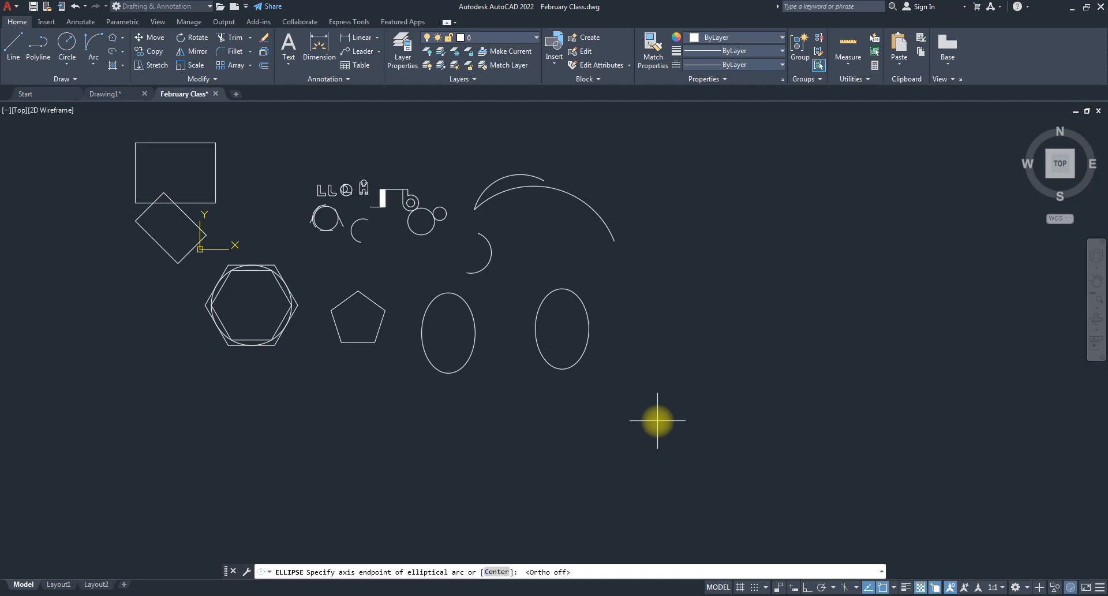
click(686, 422)
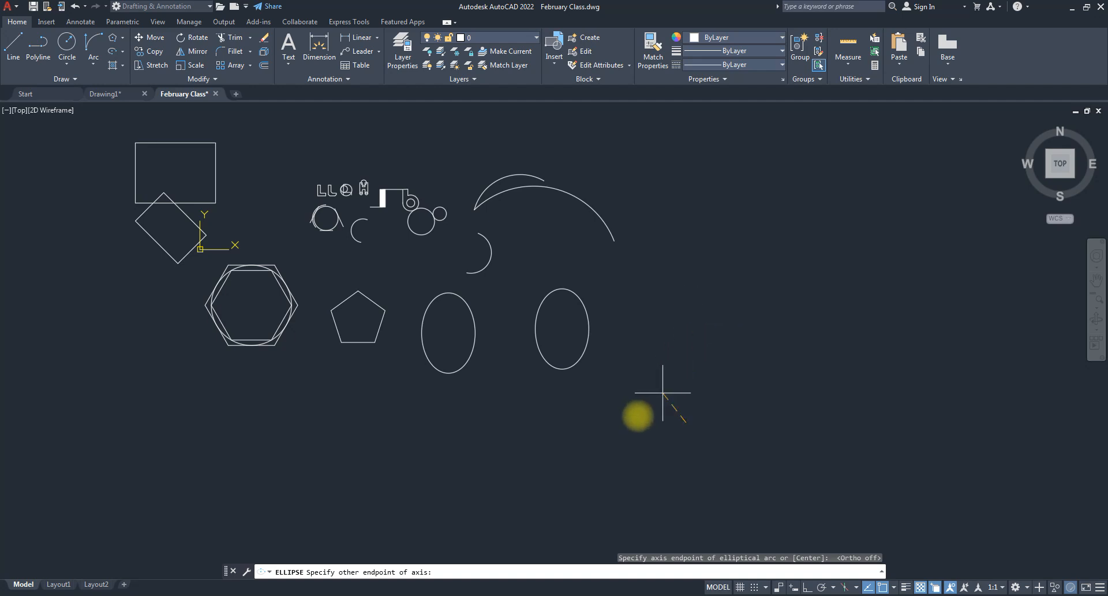
click(695, 316)
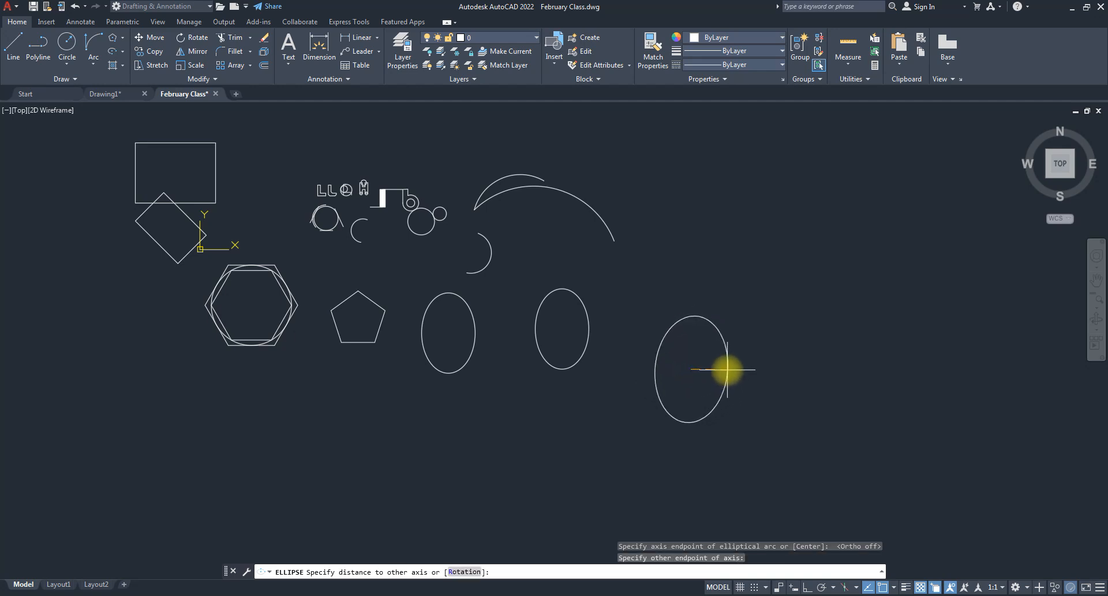
click(728, 370)
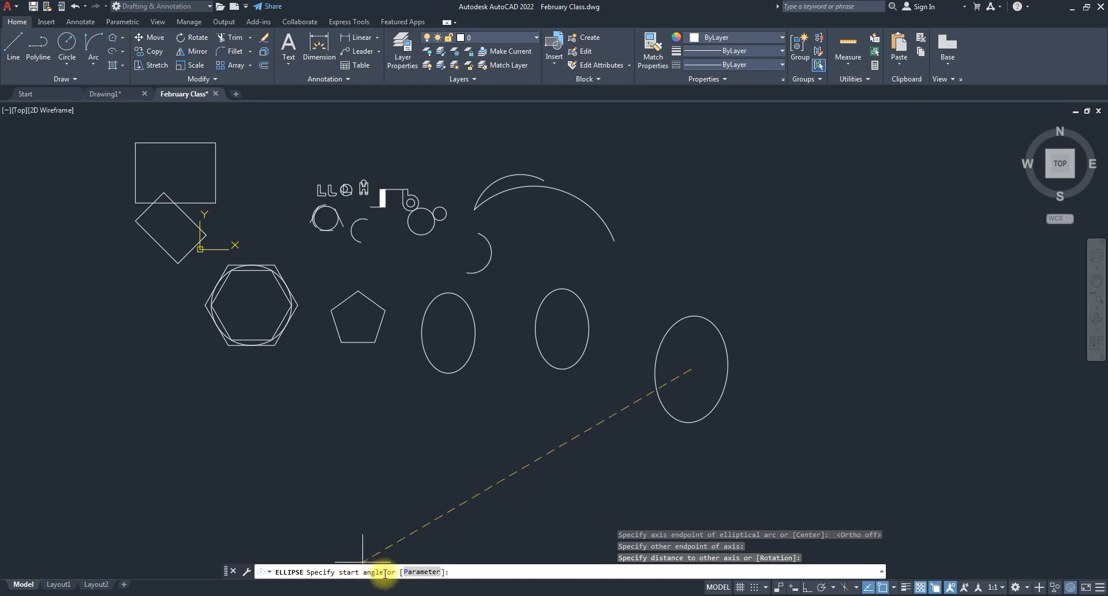
click(691, 423)
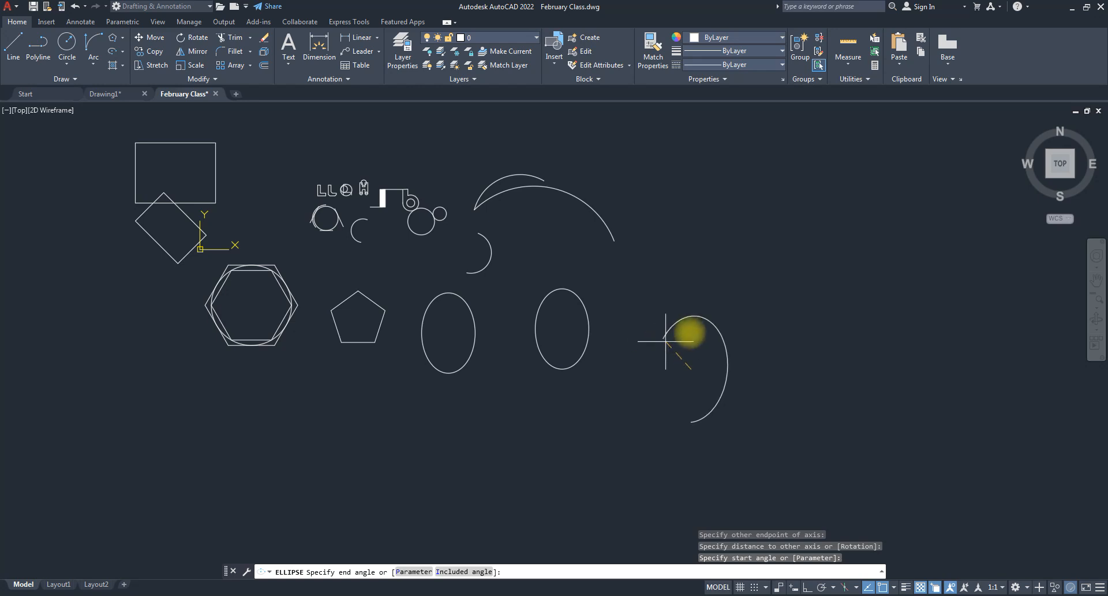
click(703, 324)
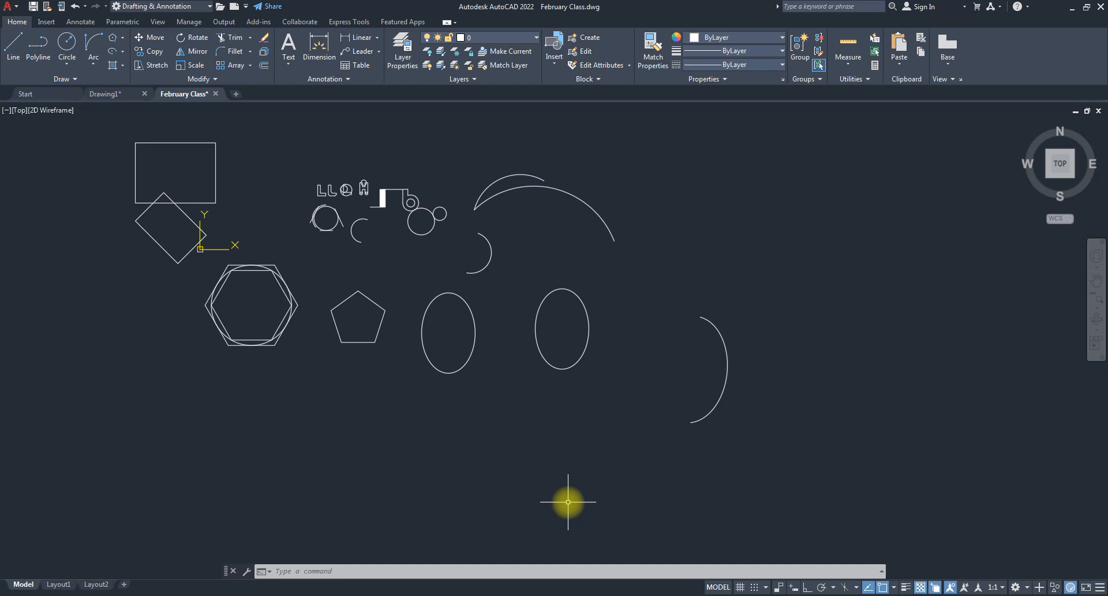
- Examine the practice shapes across the drawing, including the ellipses, polygons, arcs, circles and letter outlines
scroll(564, 389, down, 6)
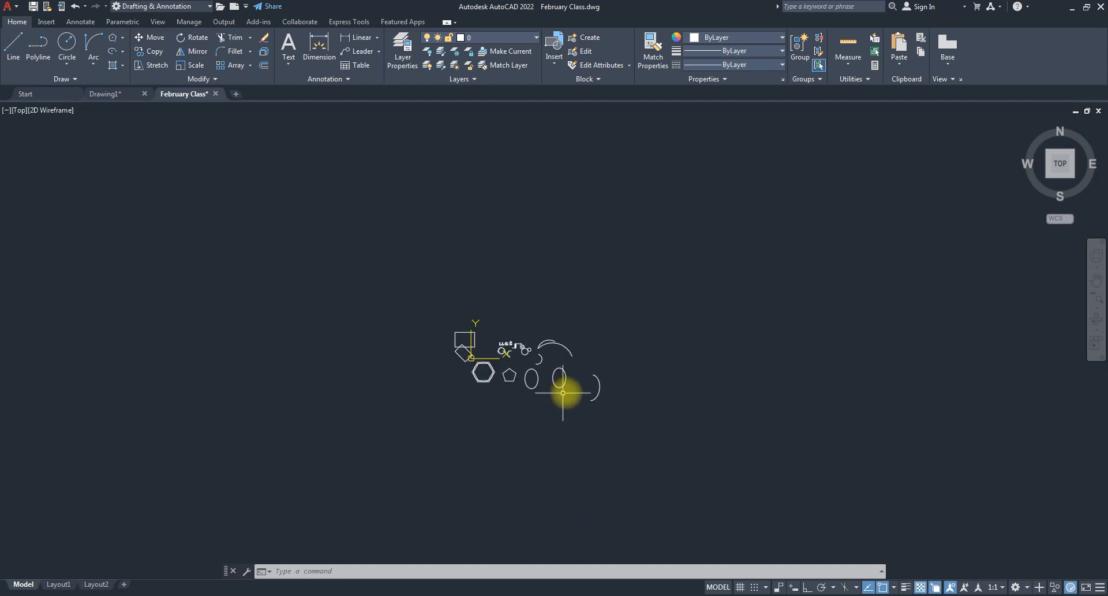
scroll(563, 389, up, 4)
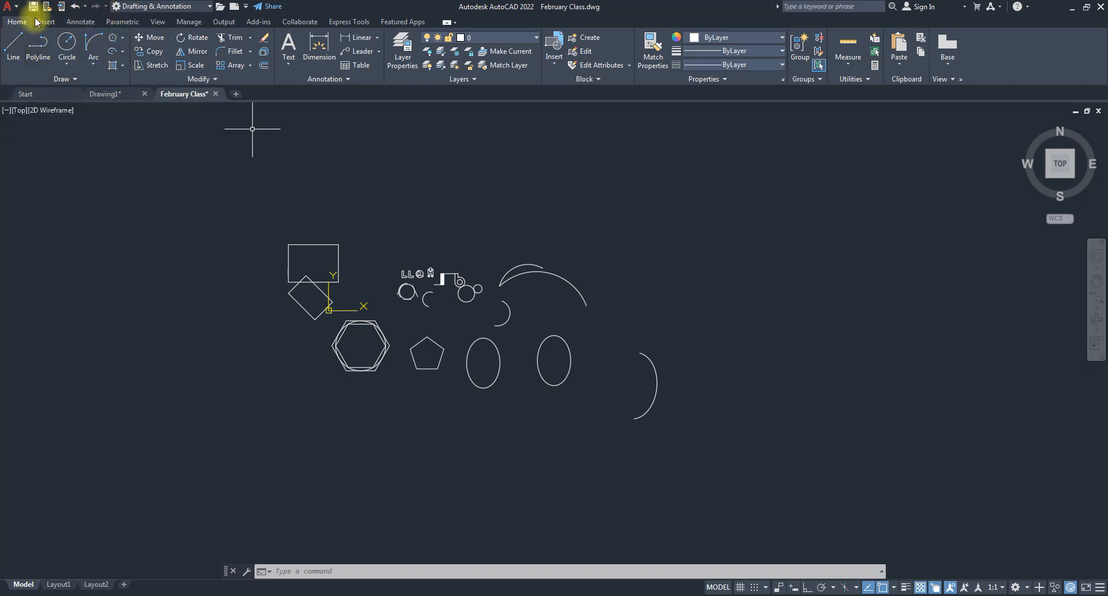
click(75, 80)
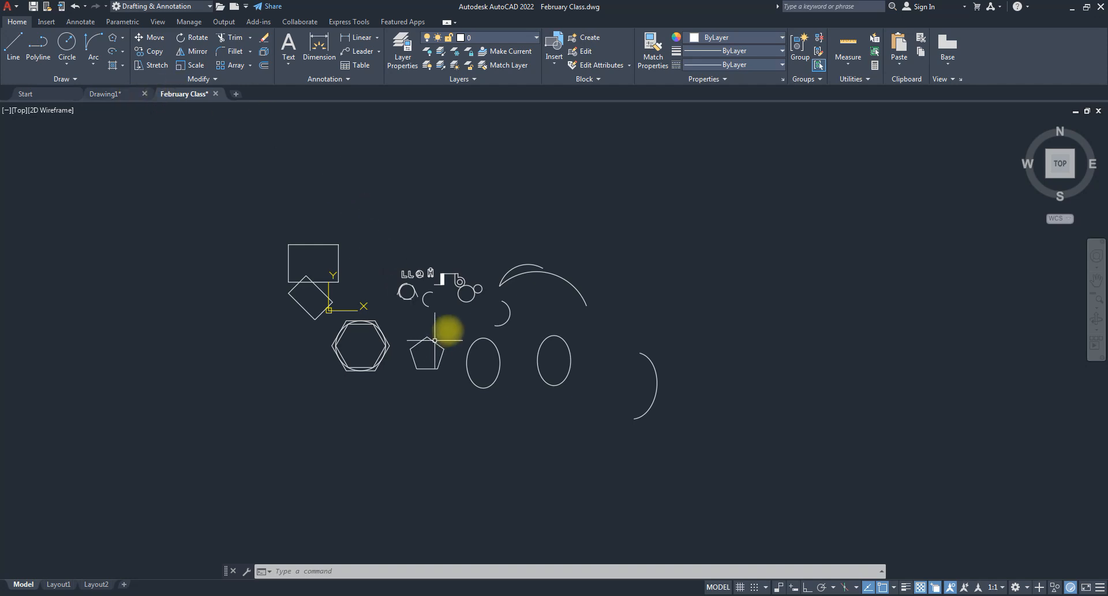
scroll(485, 326, up, 4)
scroll(574, 248, up, 6)
scroll(589, 255, down, 4)
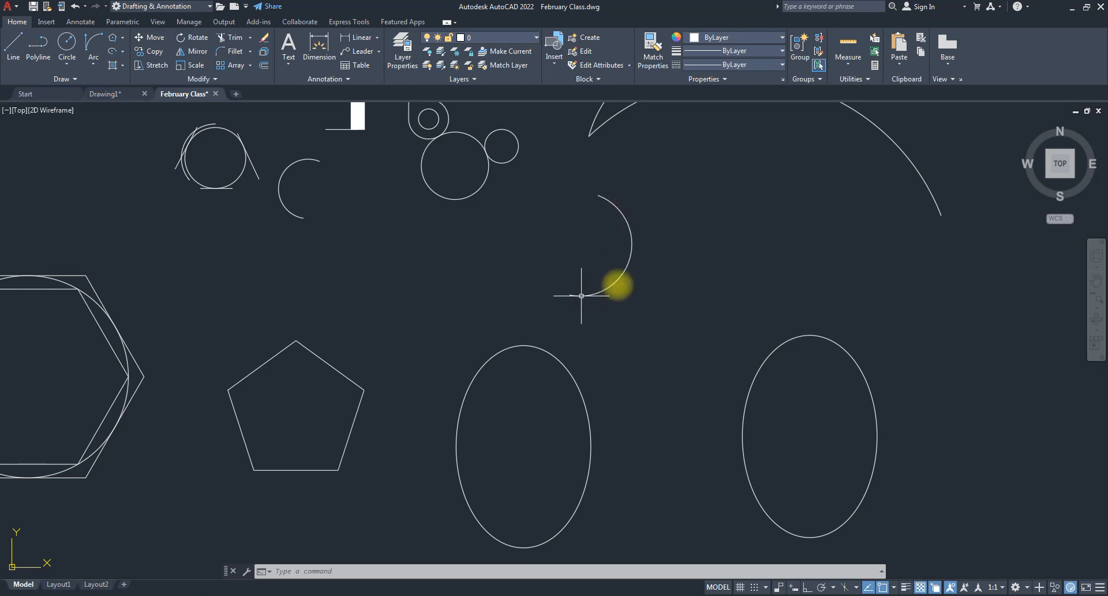
scroll(574, 238, down, 4)
scroll(491, 187, up, 8)
scroll(566, 220, down, 5)
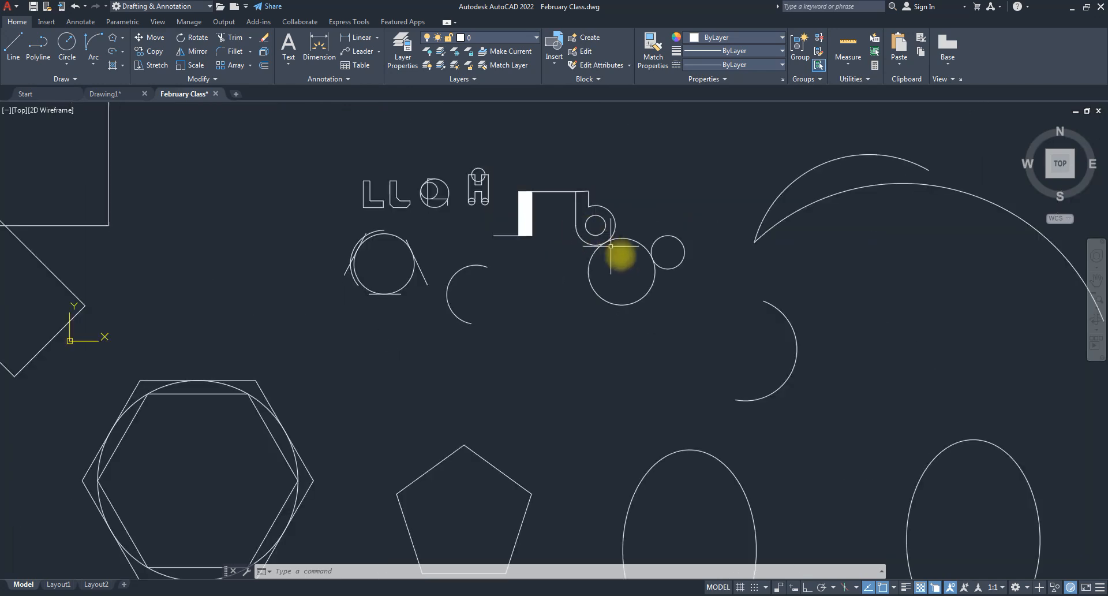
scroll(611, 246, up, 2)
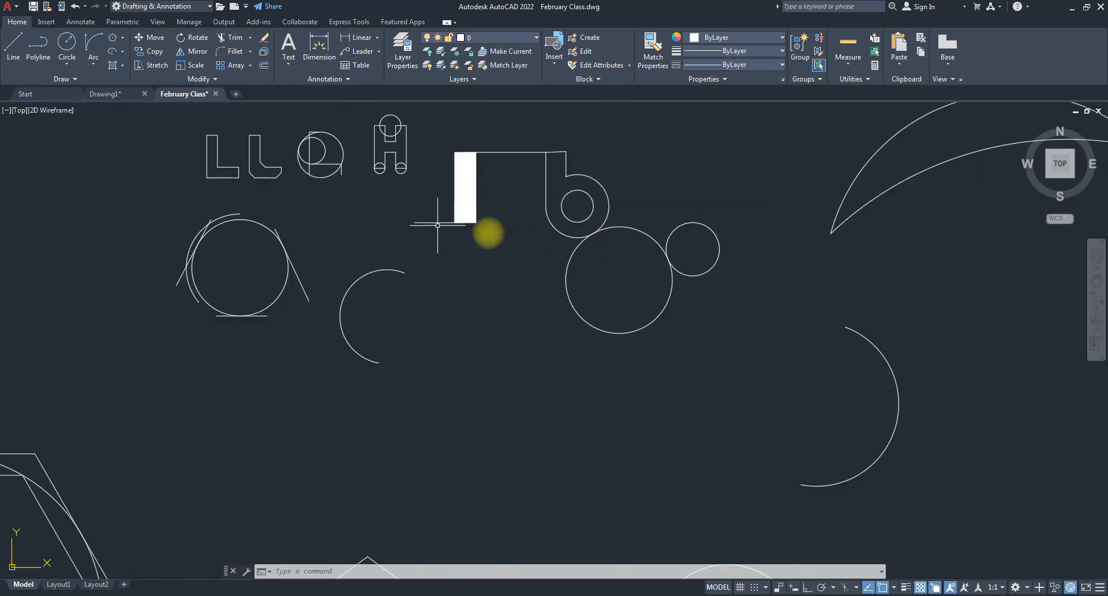
scroll(370, 224, down, 2)
scroll(370, 224, down, 1)
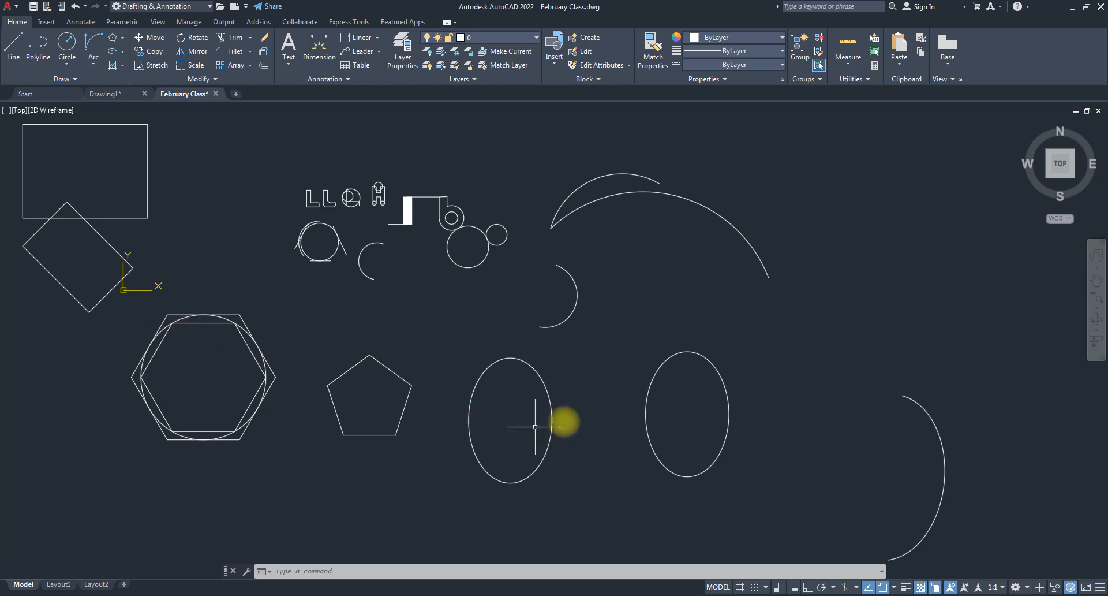
scroll(635, 388, down, 3)
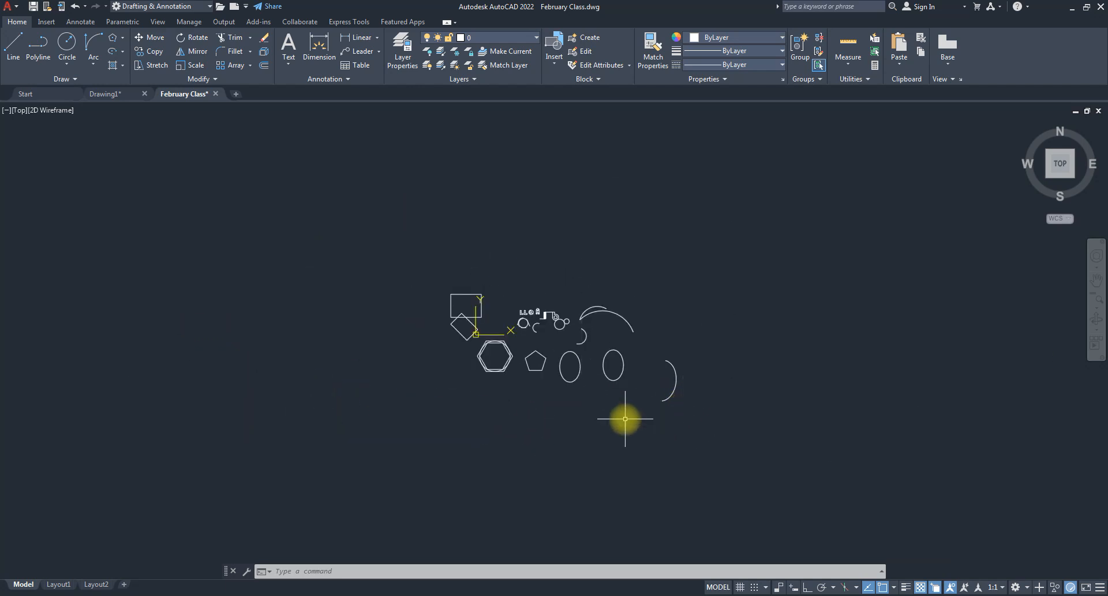
scroll(625, 419, up, 1)
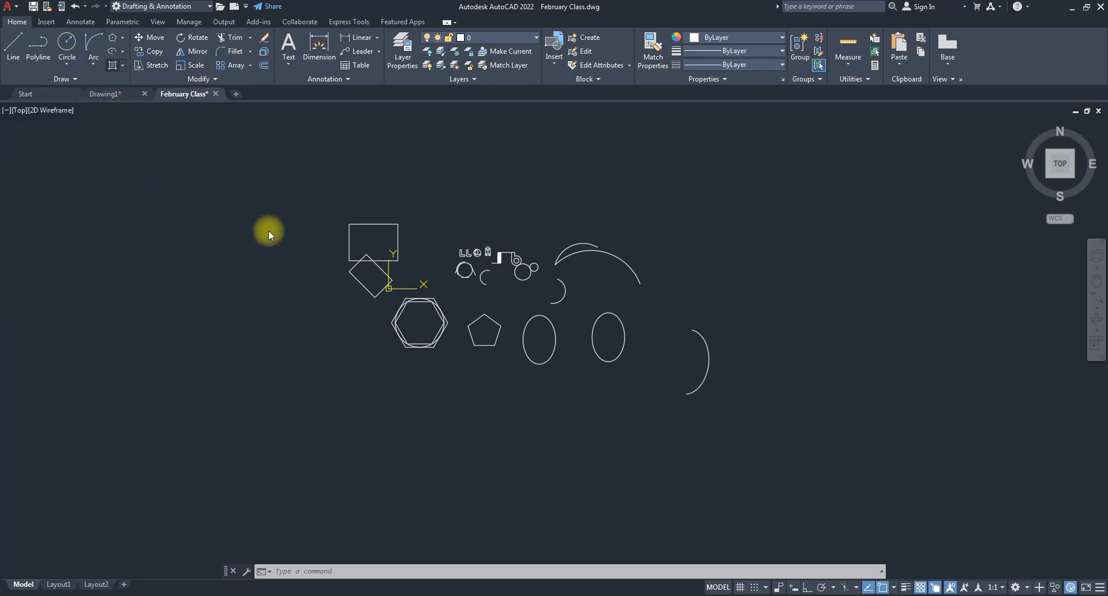
key(Escape)
key(Escape)
key(Escape)
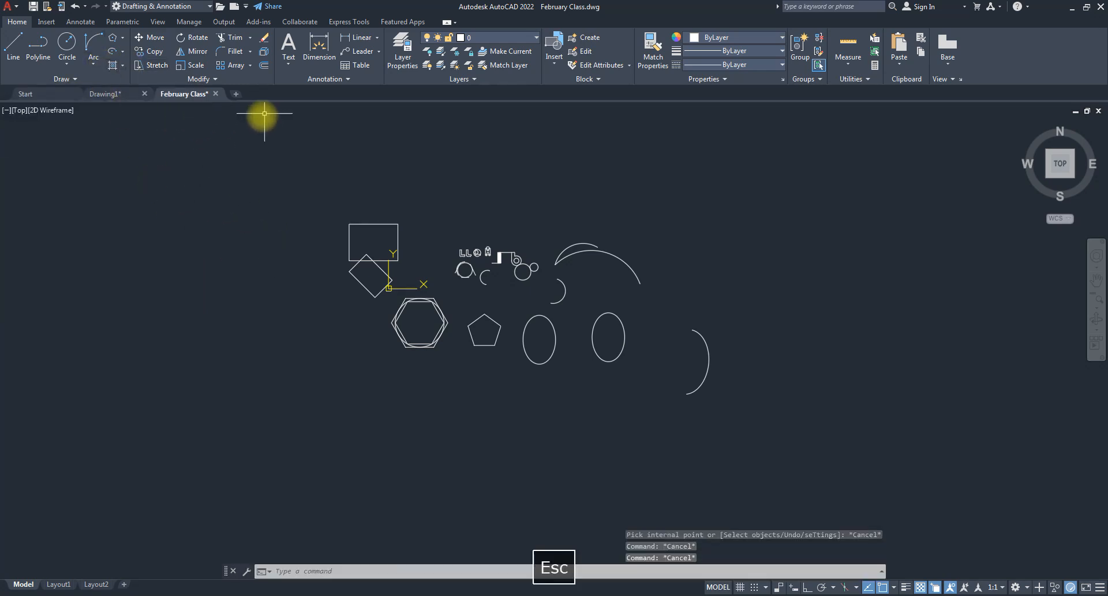
- Examine the Hatch, Gradient and Boundary tools, trying the Gradient and Pattern fill types
click(124, 65)
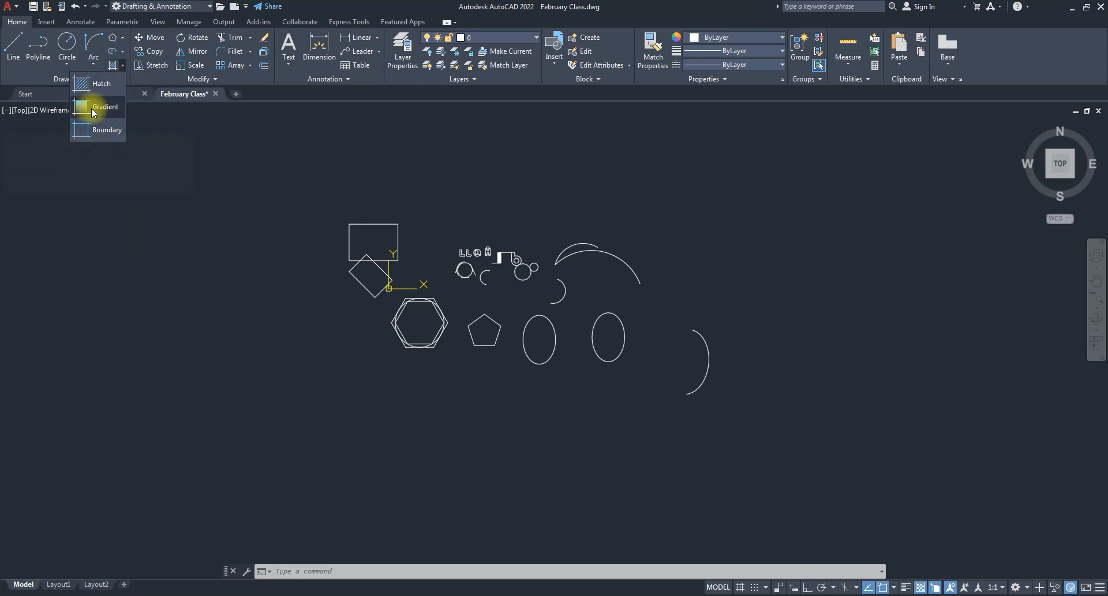
click(94, 83)
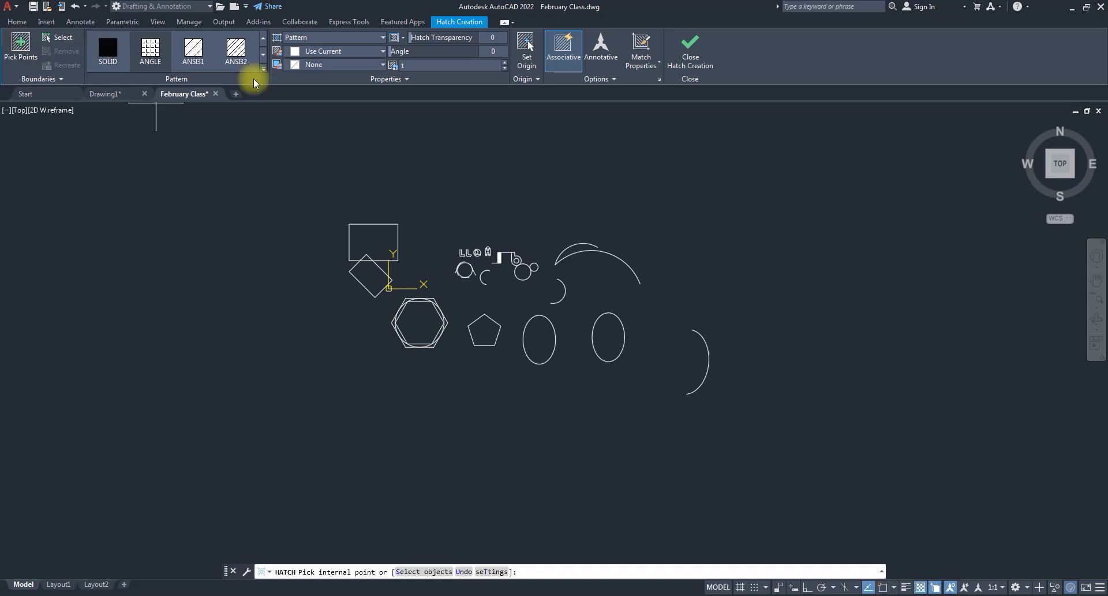
click(376, 37)
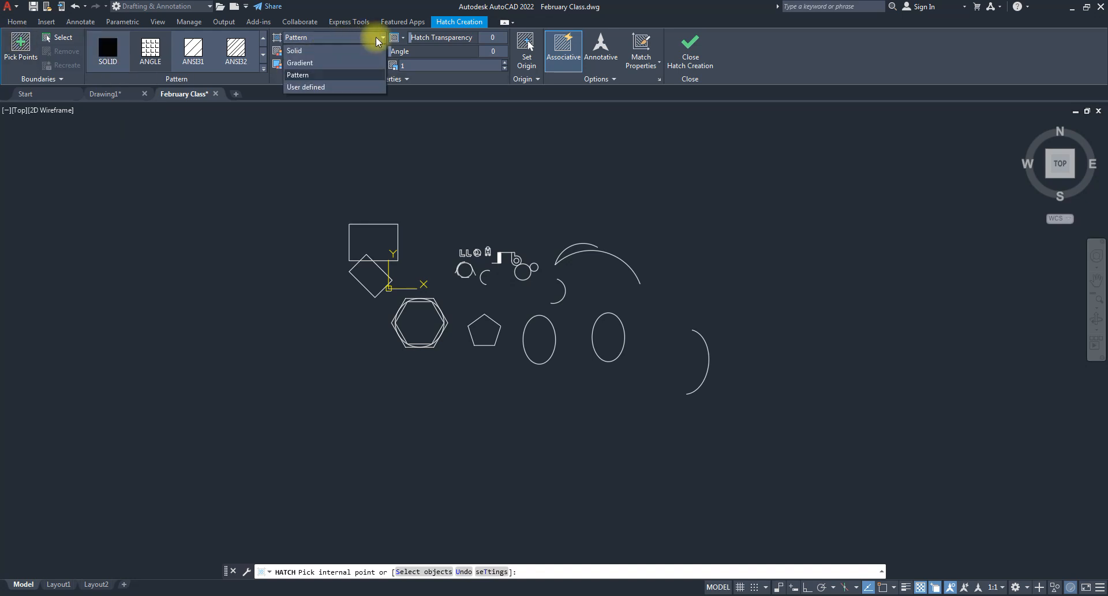
click(301, 63)
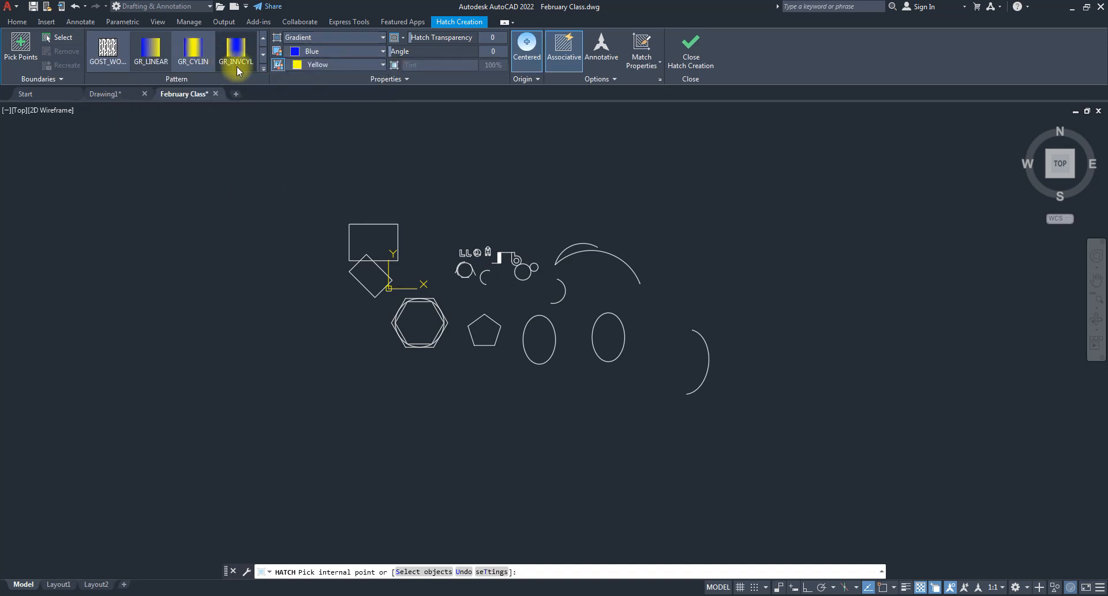
key(Escape)
key(Escape)
key(Escape)
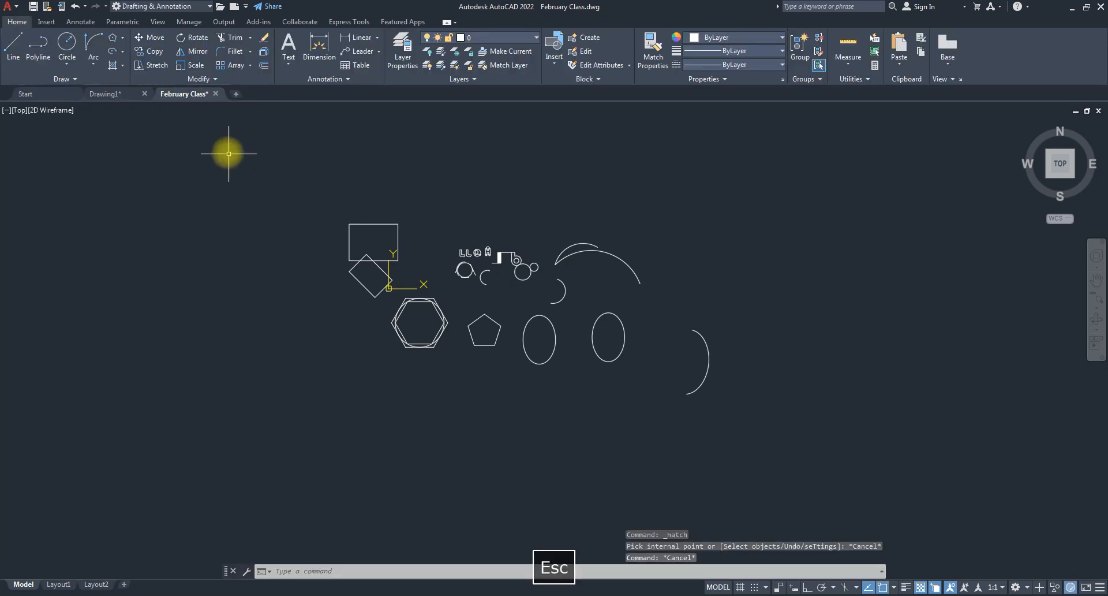
click(122, 65)
click(106, 110)
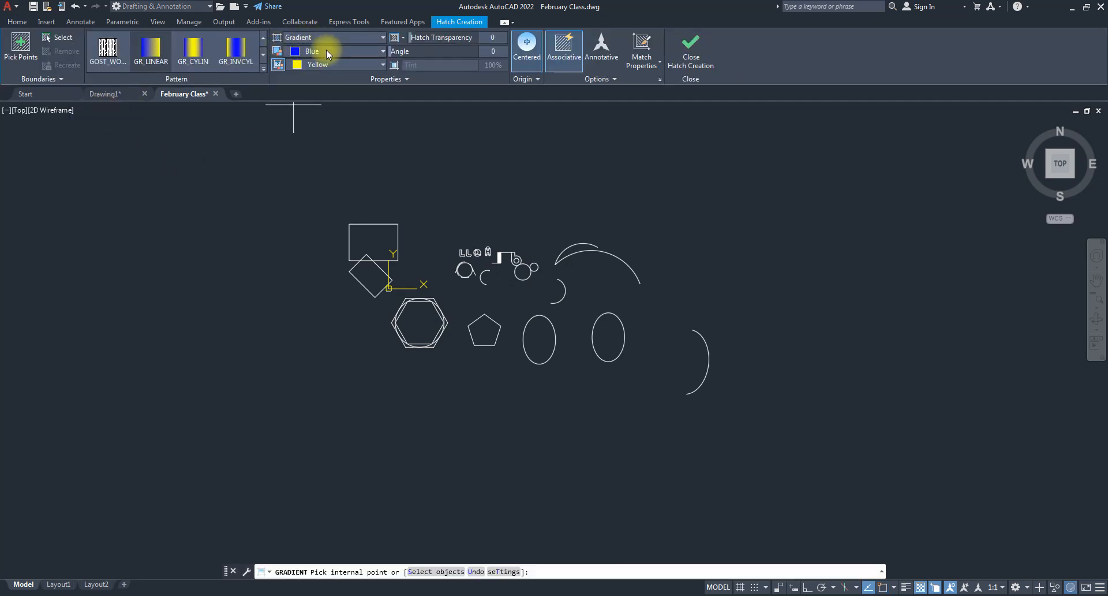
click(383, 37)
click(301, 74)
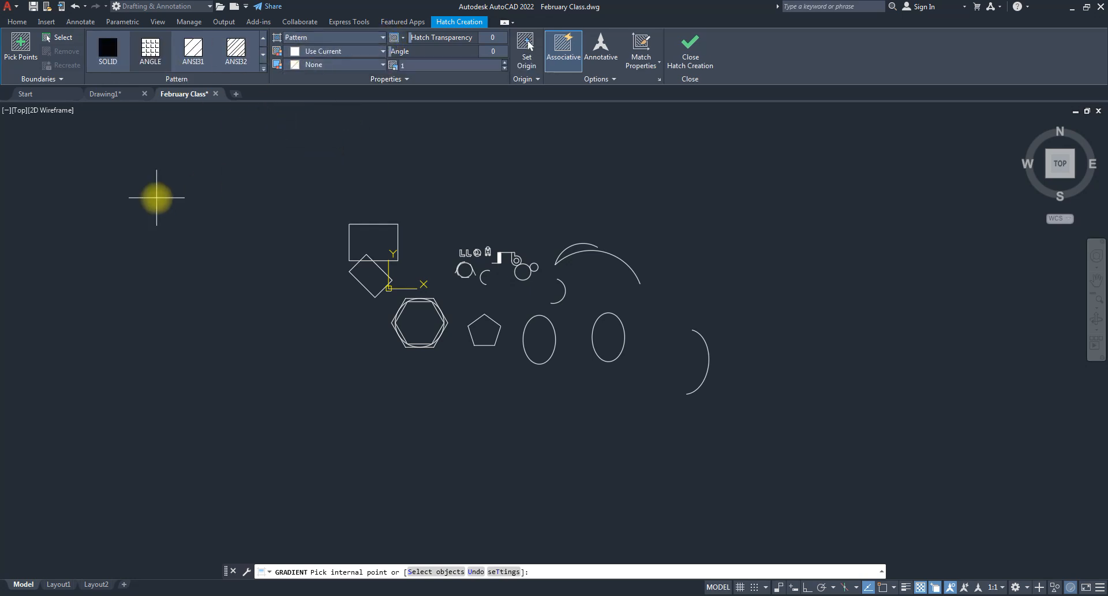
key(Escape)
key(Escape)
click(123, 65)
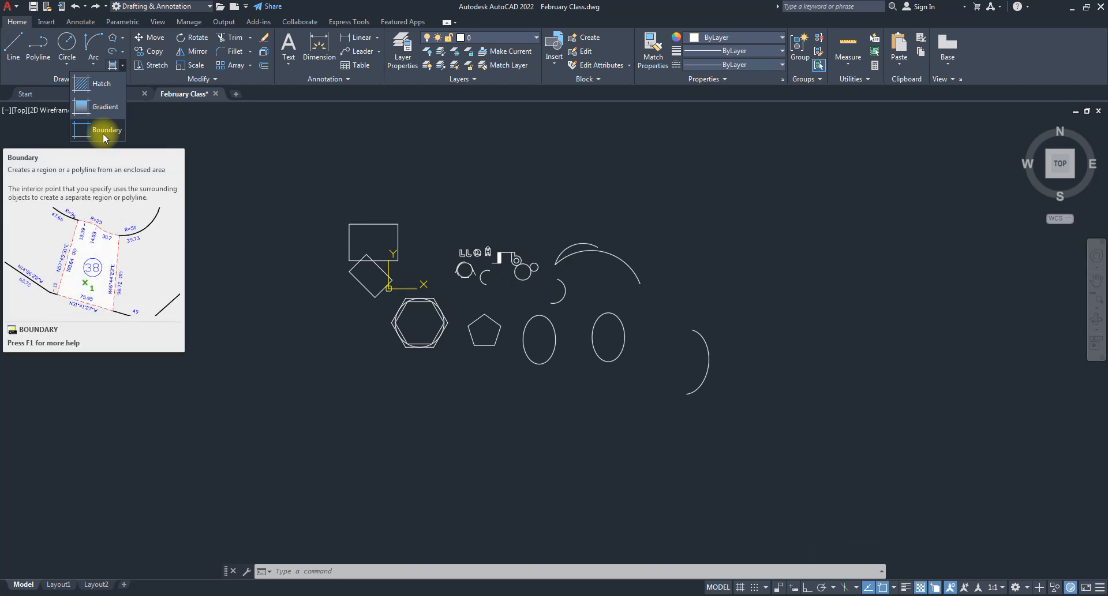
key(Escape)
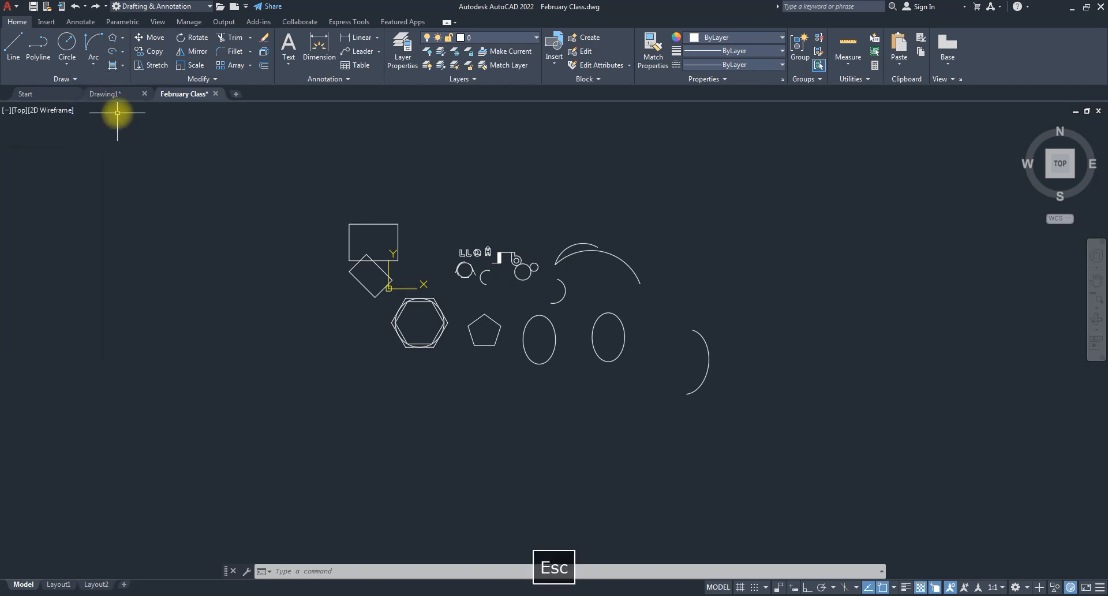
- Hatch the ellipse nearest the elliptical arc with a solid fill in colour 247,242,129
click(123, 65)
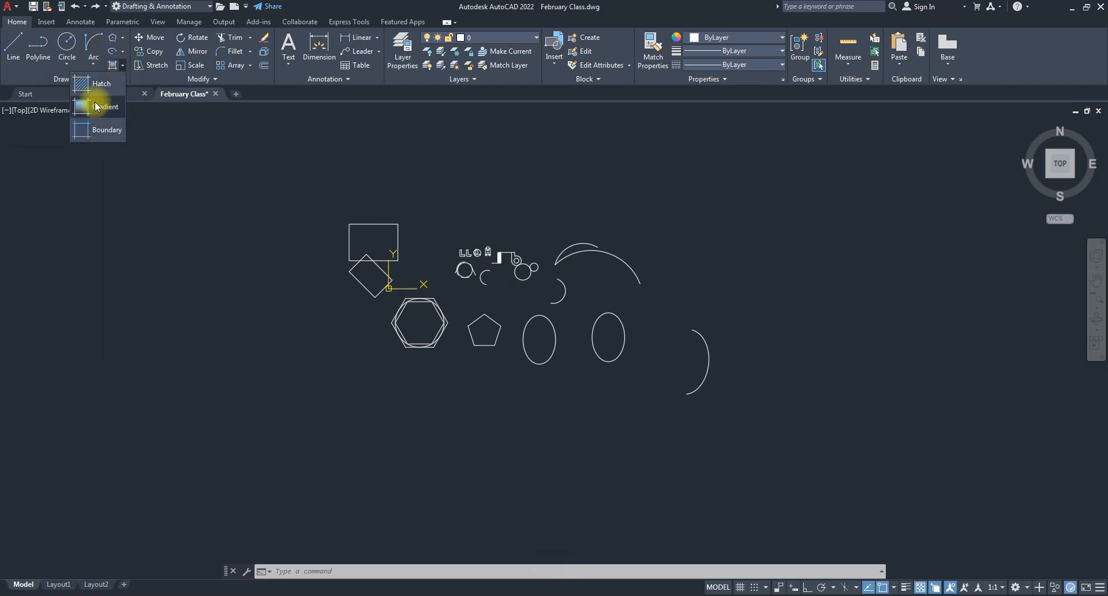
click(98, 88)
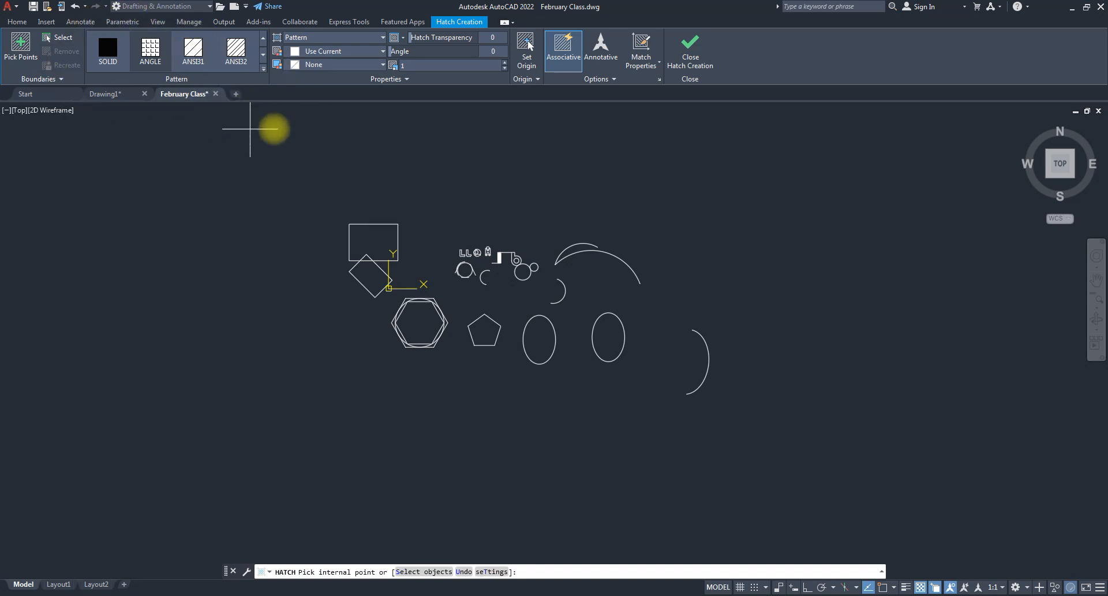
click(381, 38)
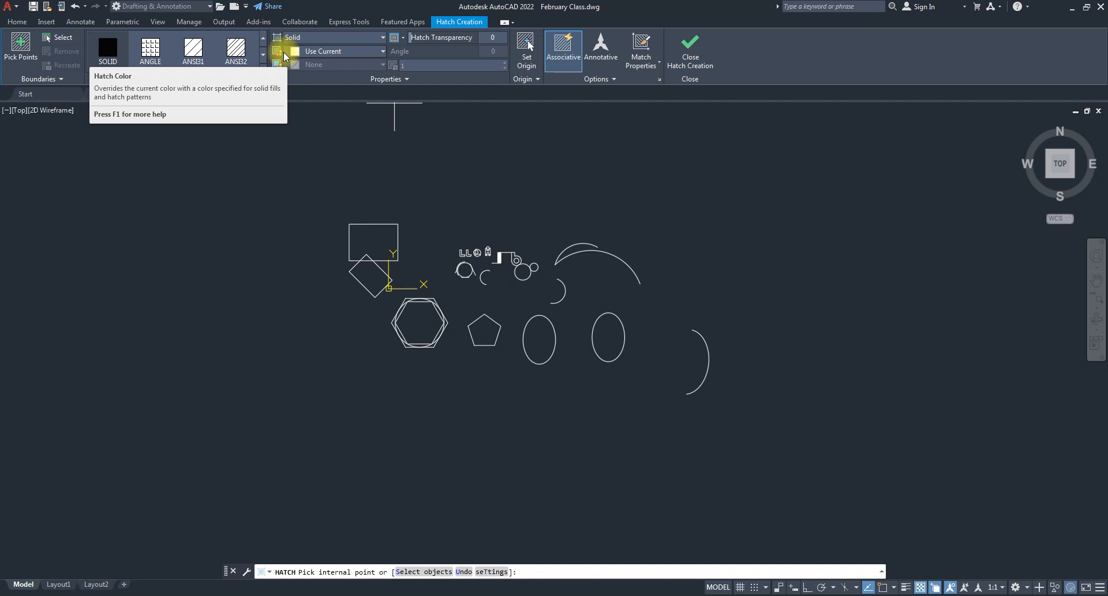
click(345, 52)
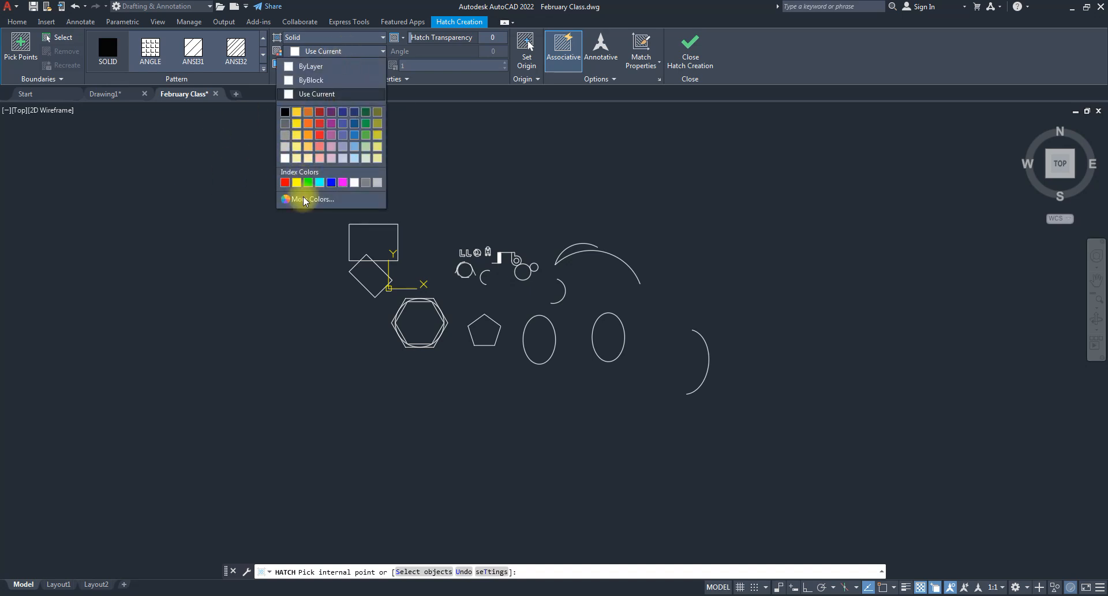
click(297, 148)
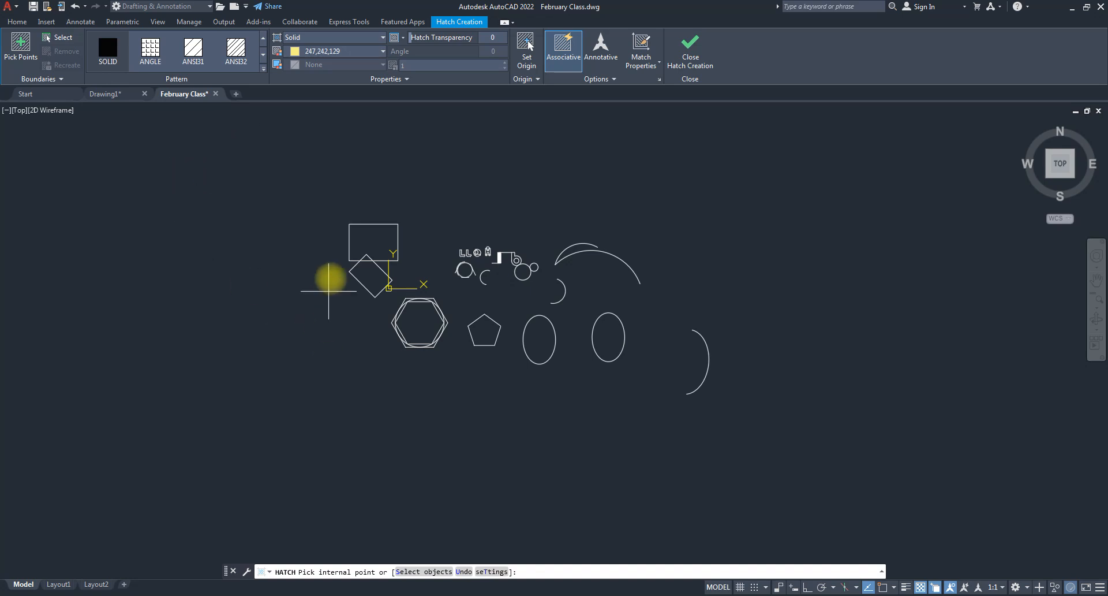
scroll(574, 417, up, 2)
scroll(578, 419, up, 2)
scroll(586, 425, down, 4)
scroll(606, 427, up, 3)
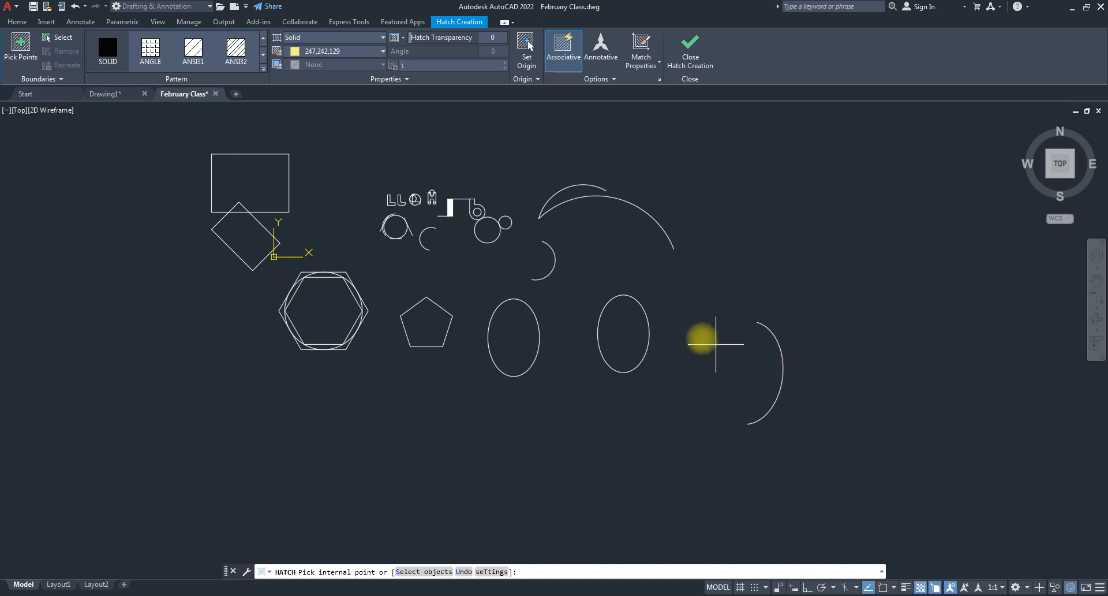
click(623, 324)
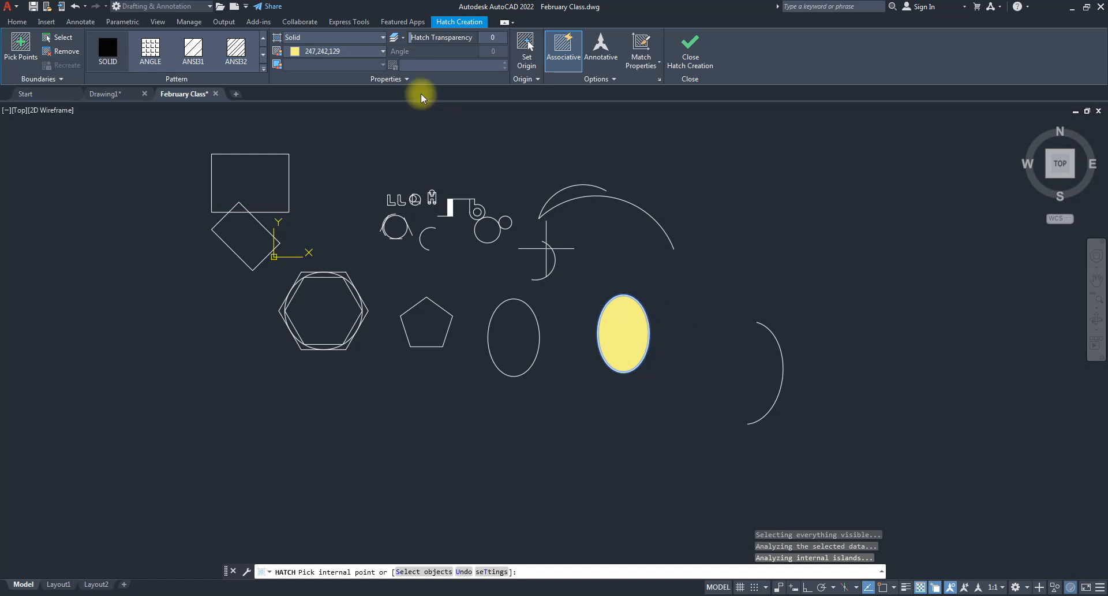
- Change the ellipse's solid hatch colour to 173,221,247 and finish the hatch
click(381, 51)
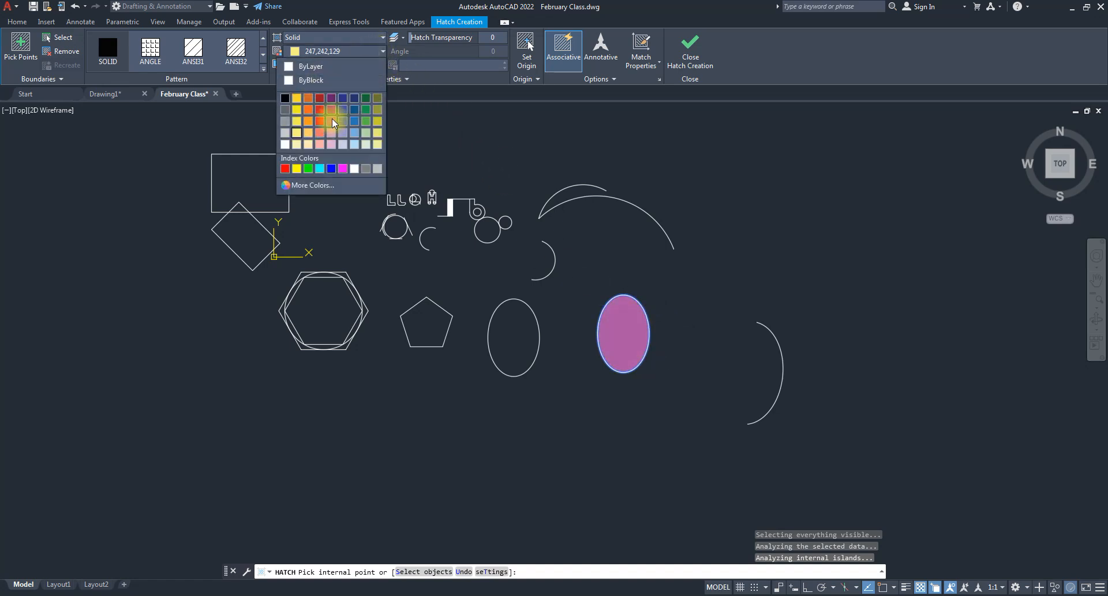
click(354, 144)
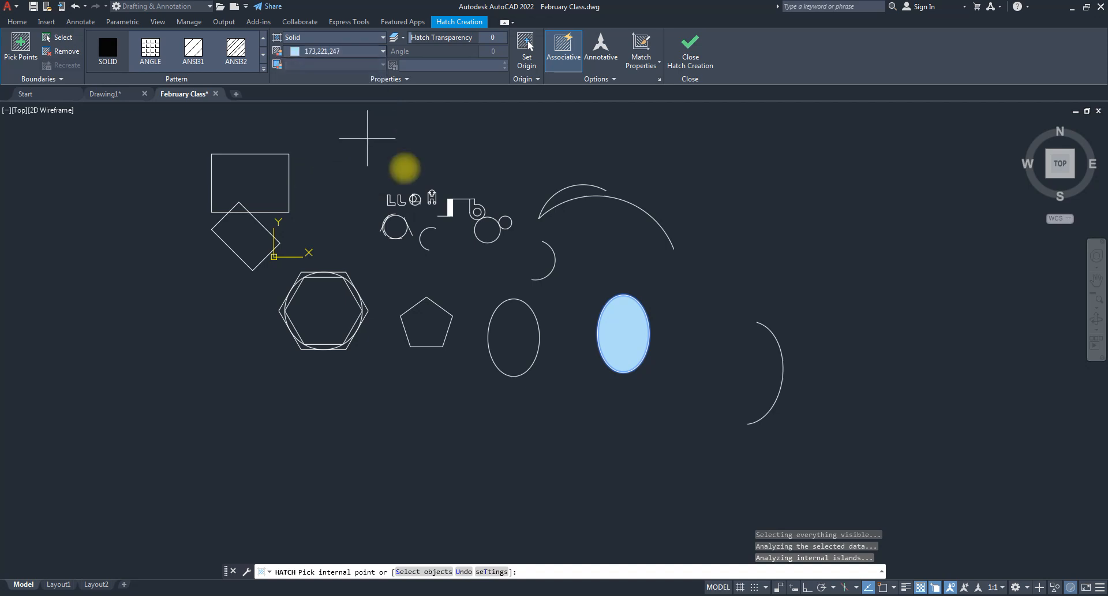
click(681, 49)
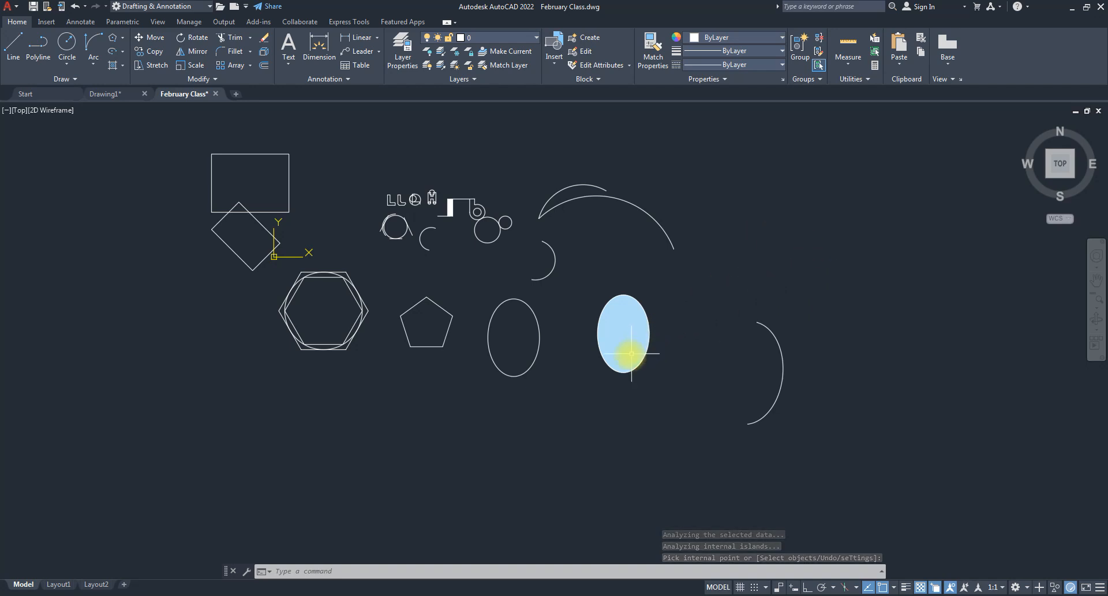
- Try to extend the light-blue solid hatch to the unfilled ellipse by picking a point inside it
mouse_move(622, 335)
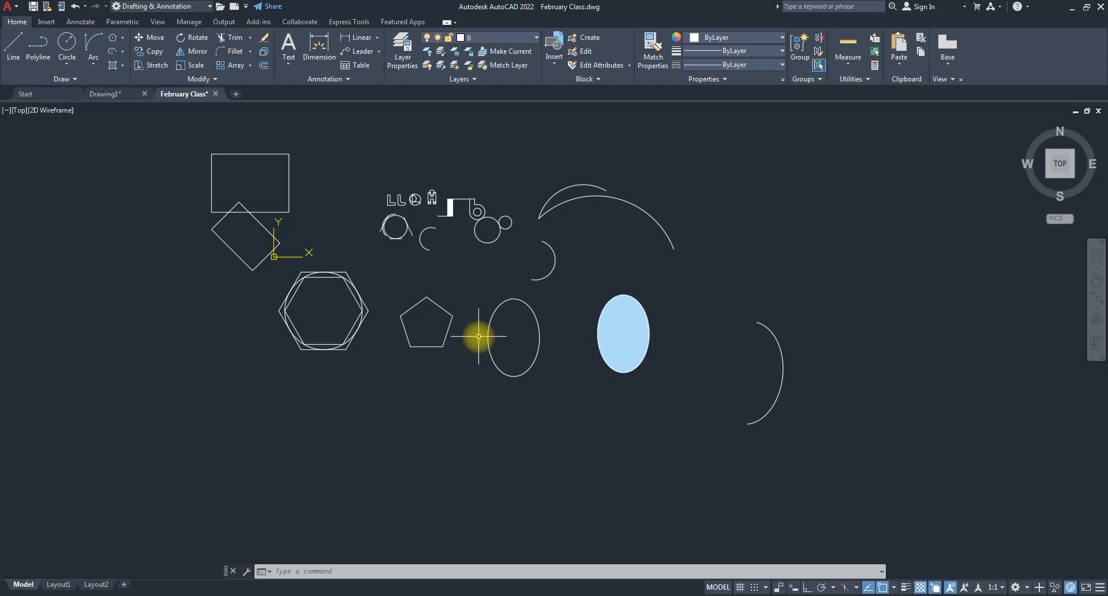
click(616, 325)
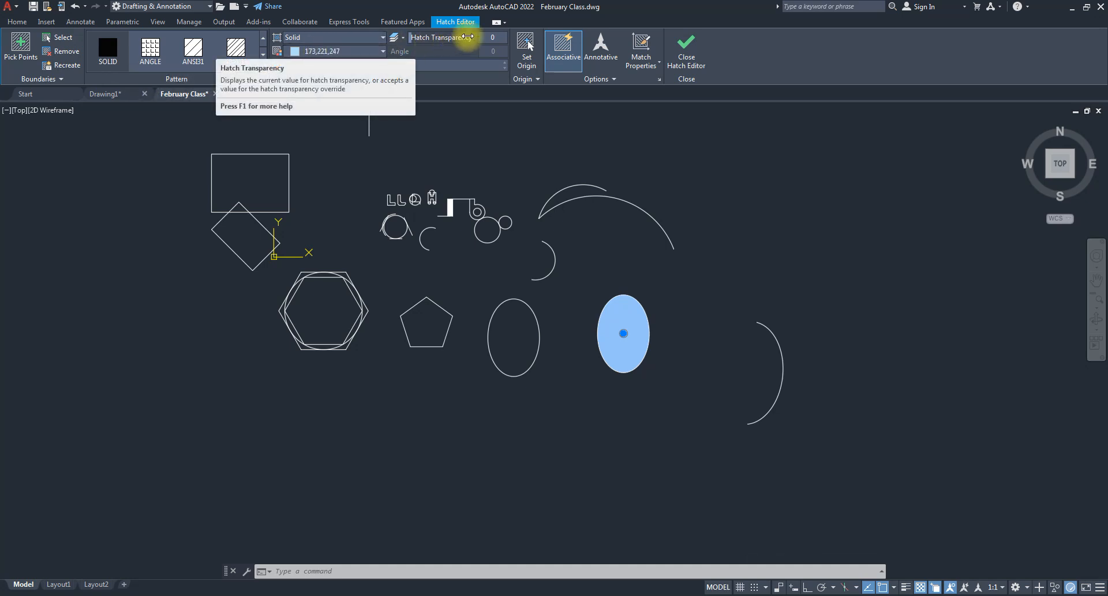
click(109, 39)
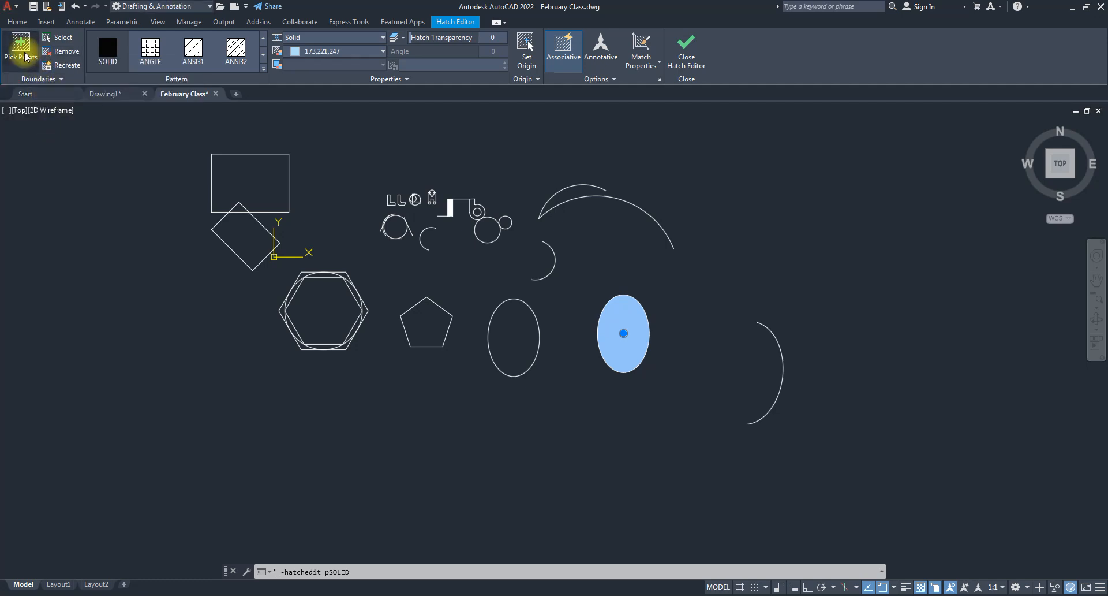
click(25, 56)
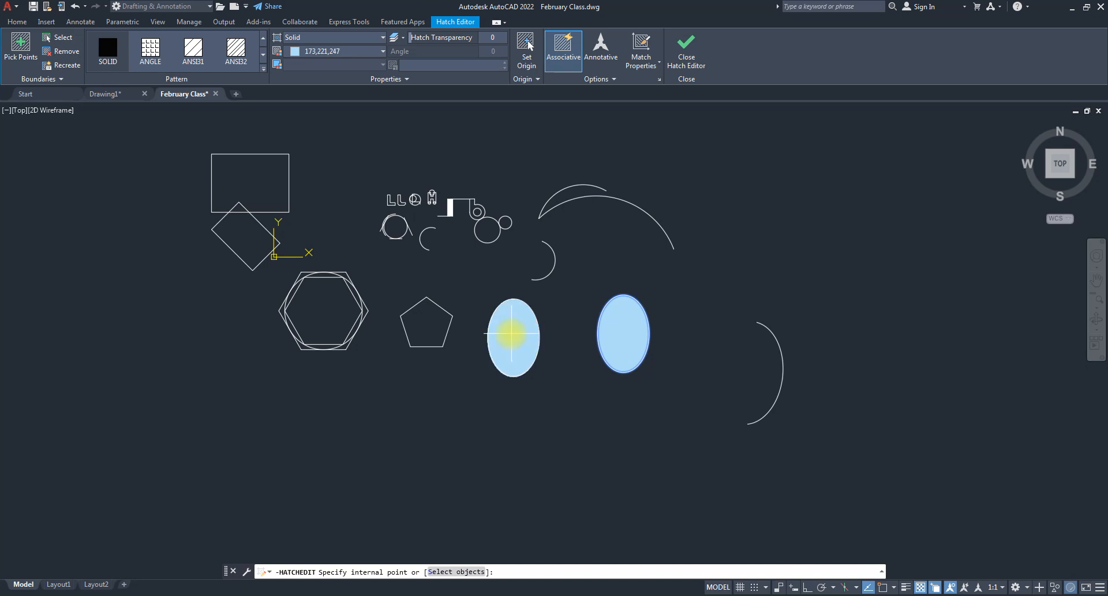
click(511, 333)
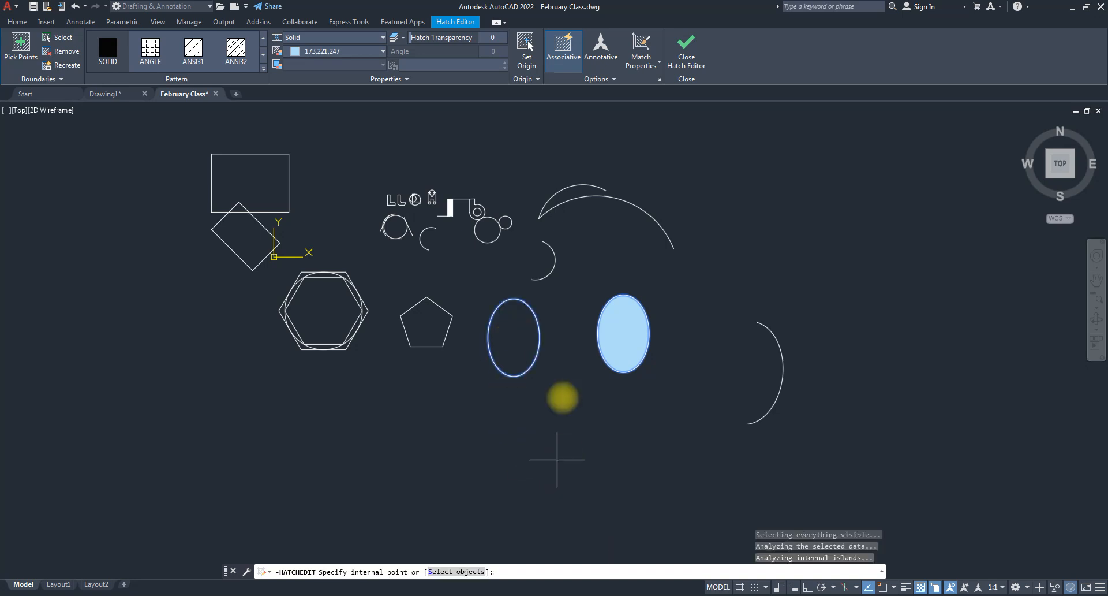
click(687, 49)
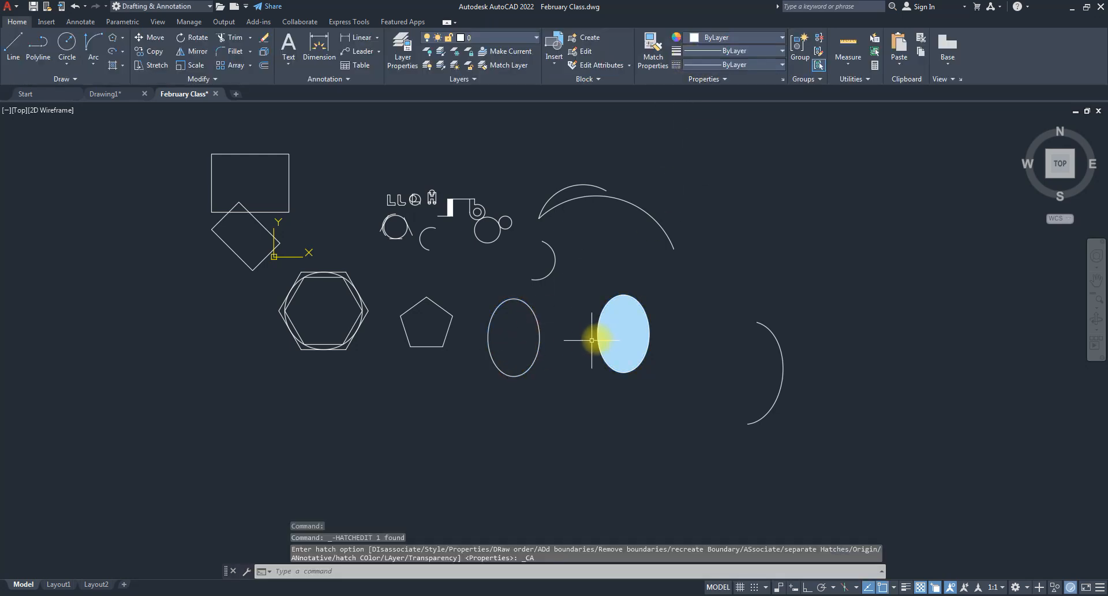
- Edit the light-blue hatch again and retry adding the interior of the ellipse beside the pentagon
click(618, 338)
click(17, 55)
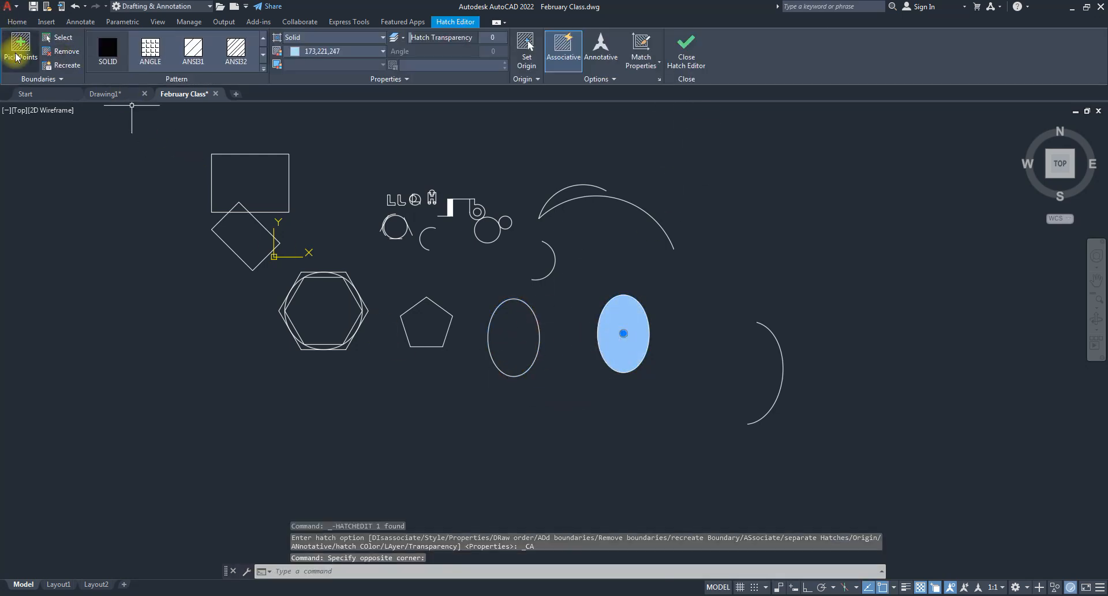
click(520, 333)
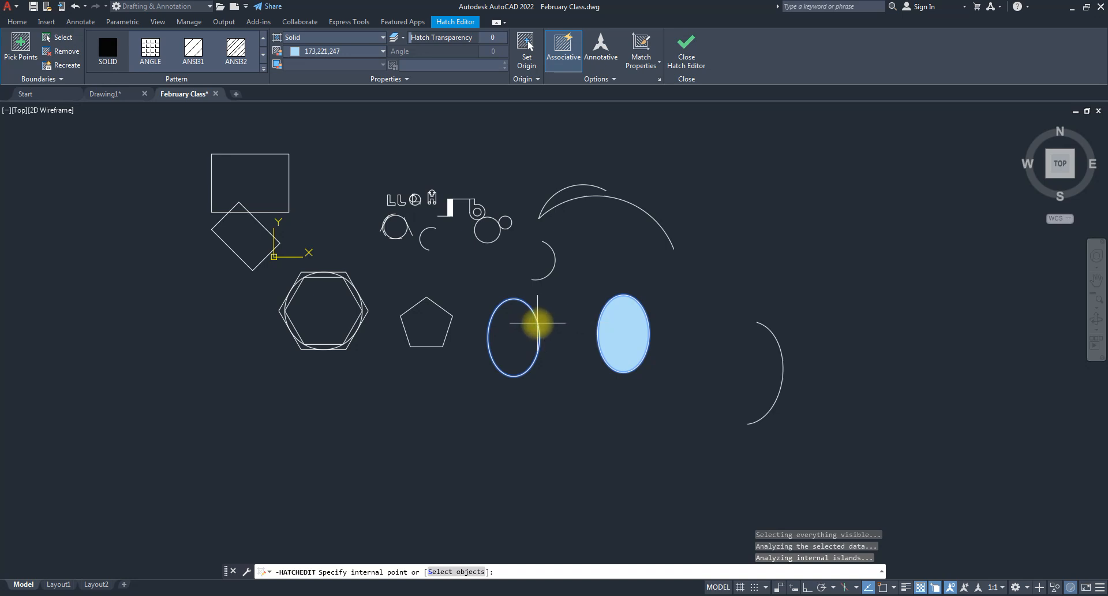
click(531, 322)
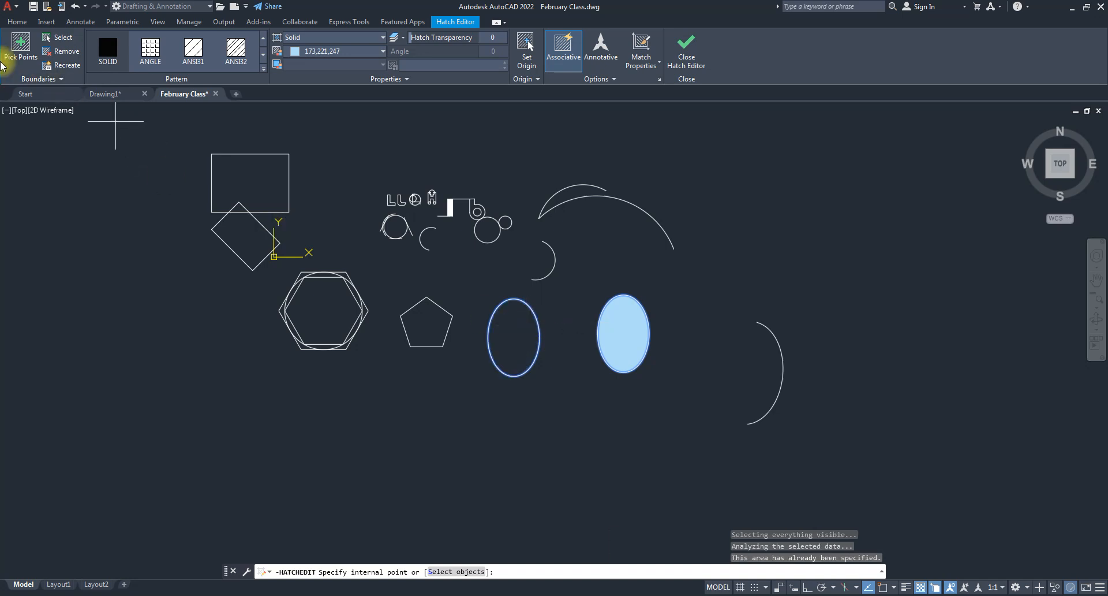
- Try to add the unfilled ellipse to the light-blue hatch by selecting its outline as a boundary object, and end the hatch edit
click(60, 65)
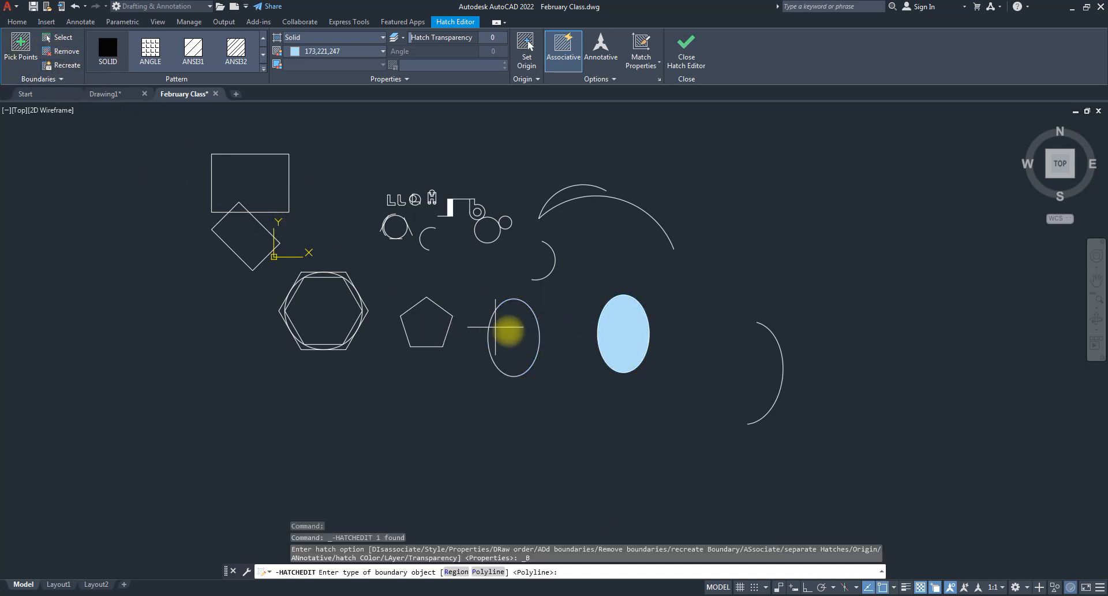
click(56, 39)
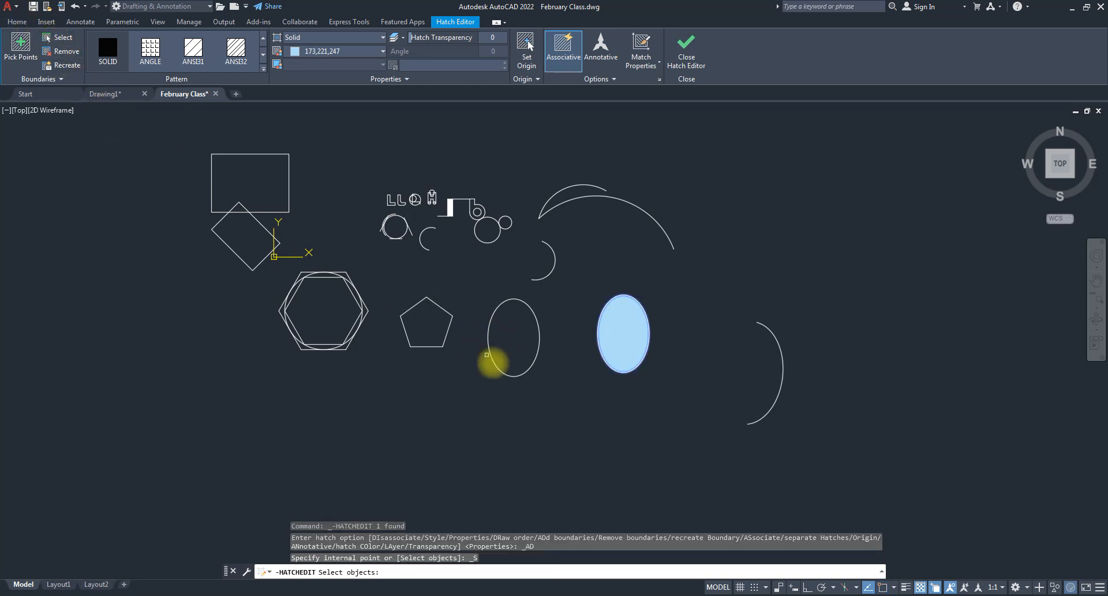
click(490, 345)
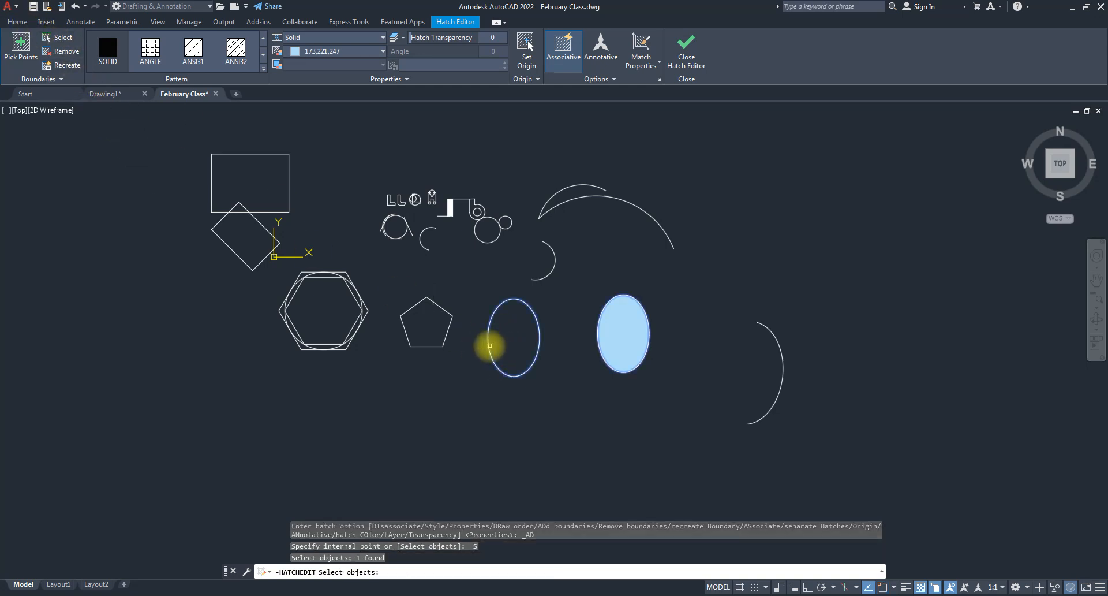
click(678, 48)
- Delete the light-blue hatch and fill both ellipses with a single solid hatch in colour 173,221,247
click(631, 343)
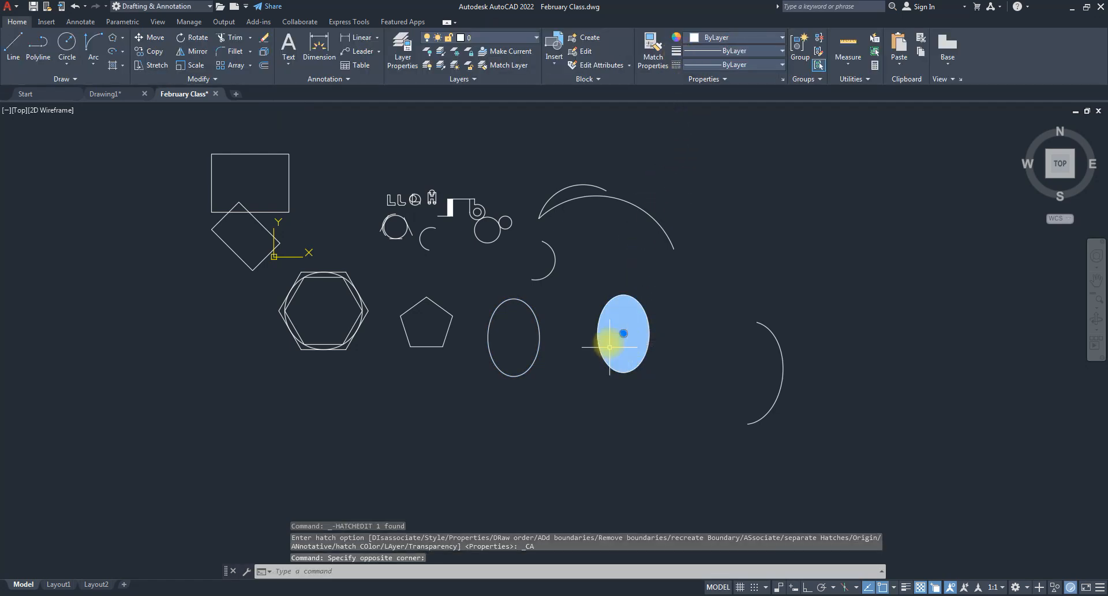
key(Delete)
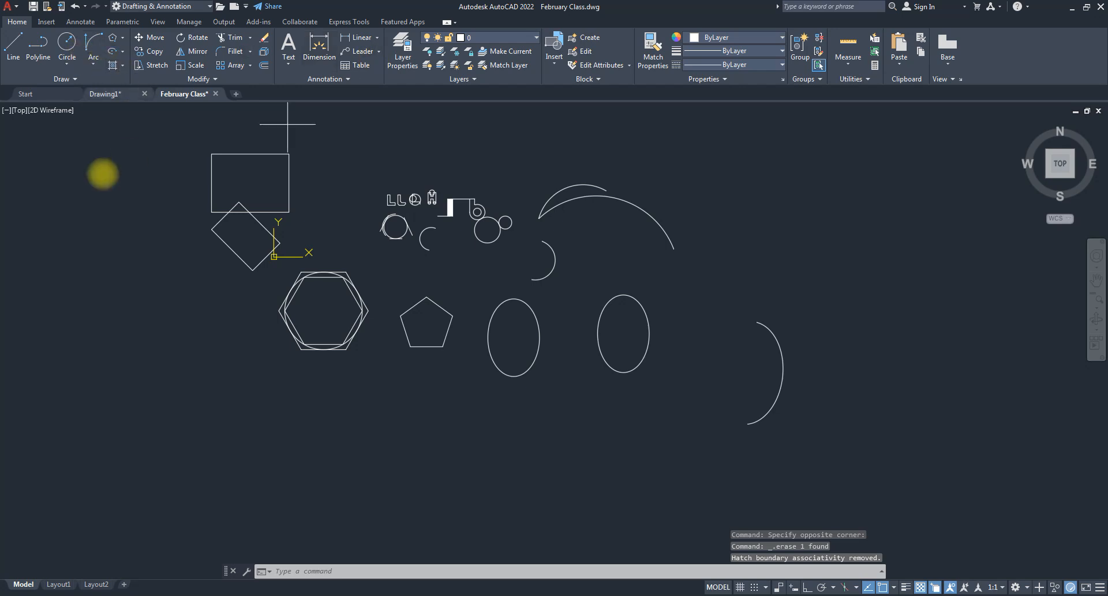
text(h)
key(Return)
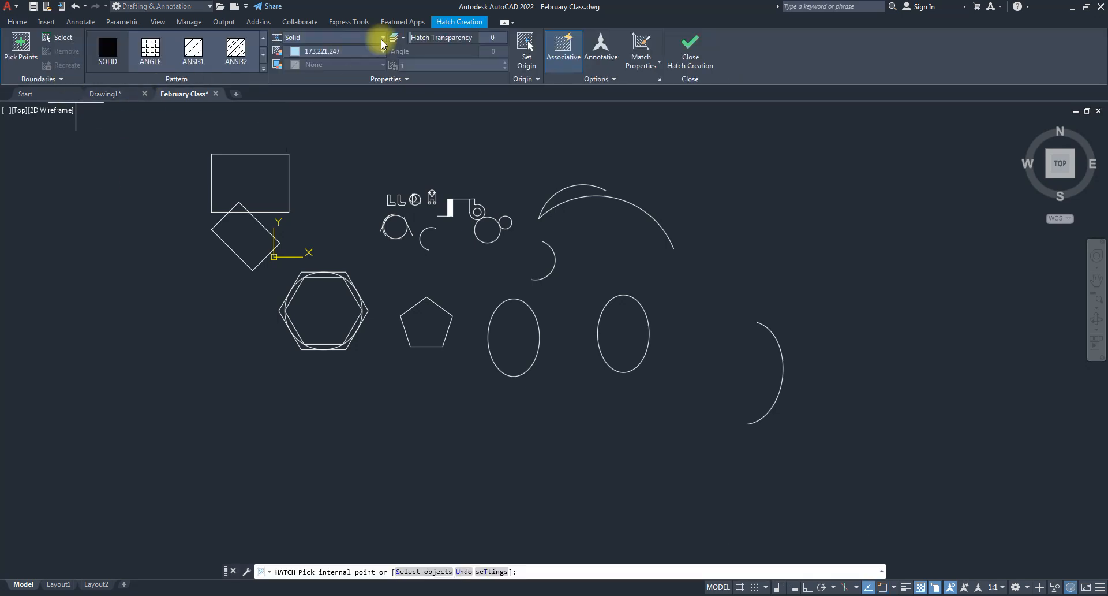
click(606, 339)
click(519, 341)
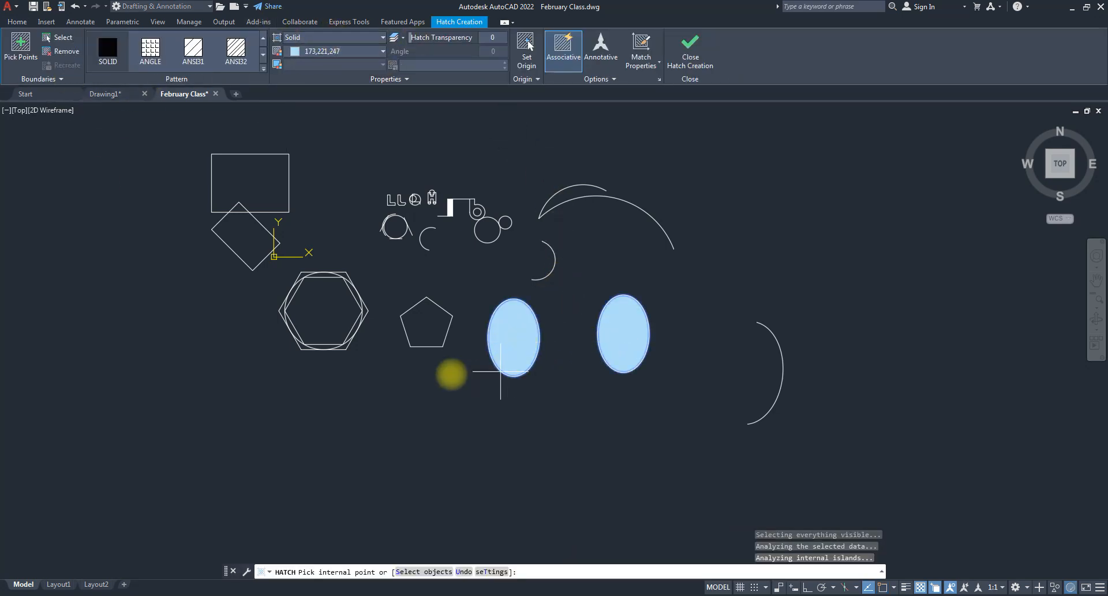
click(687, 60)
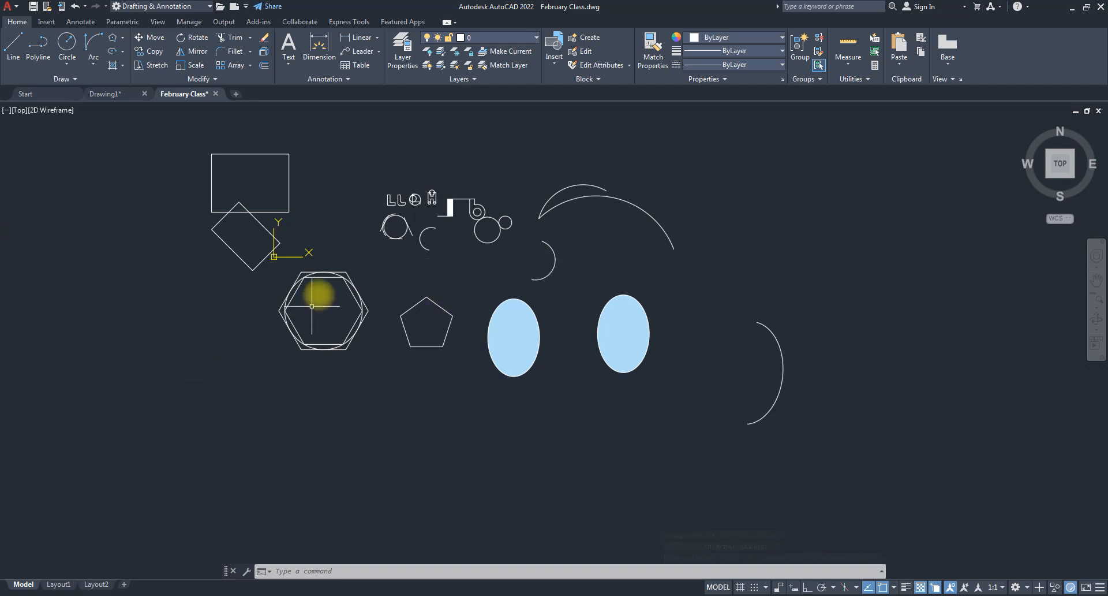
- Start a new hatch and set its type to Gradient
scroll(319, 297, up, 2)
mouse_move(450, 229)
middle_down()
mouse_move(438, 282)
mouse_move(420, 297)
middle_up()
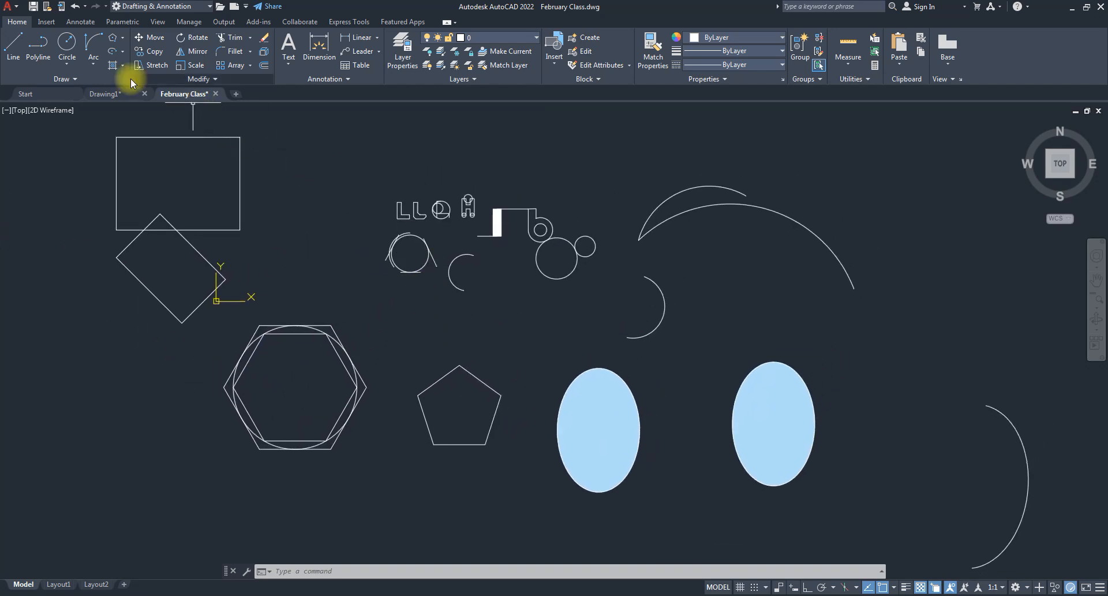
click(123, 66)
click(101, 103)
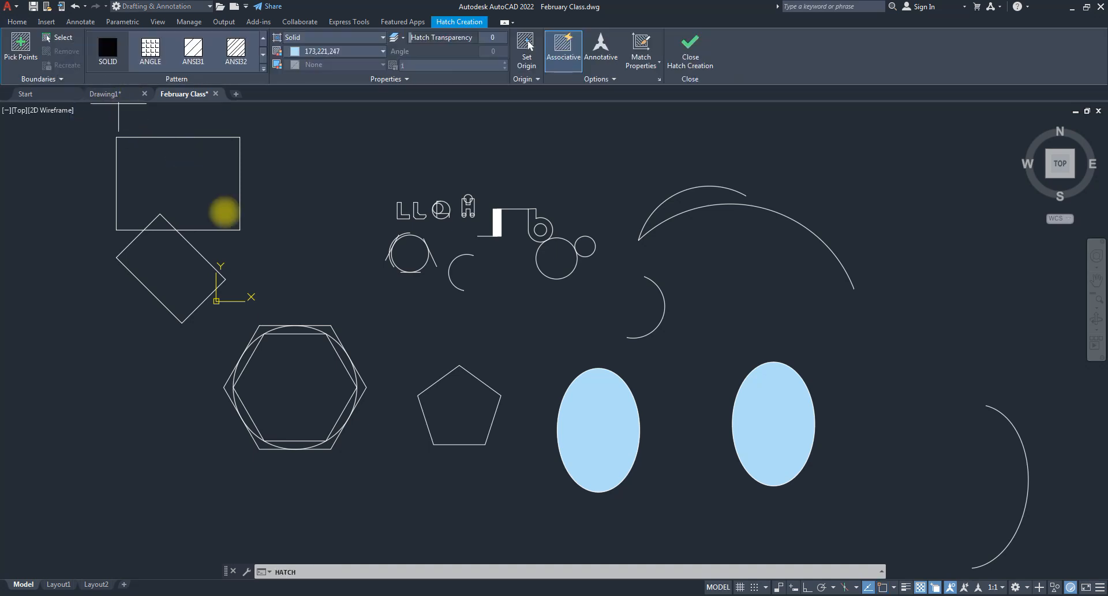
click(330, 38)
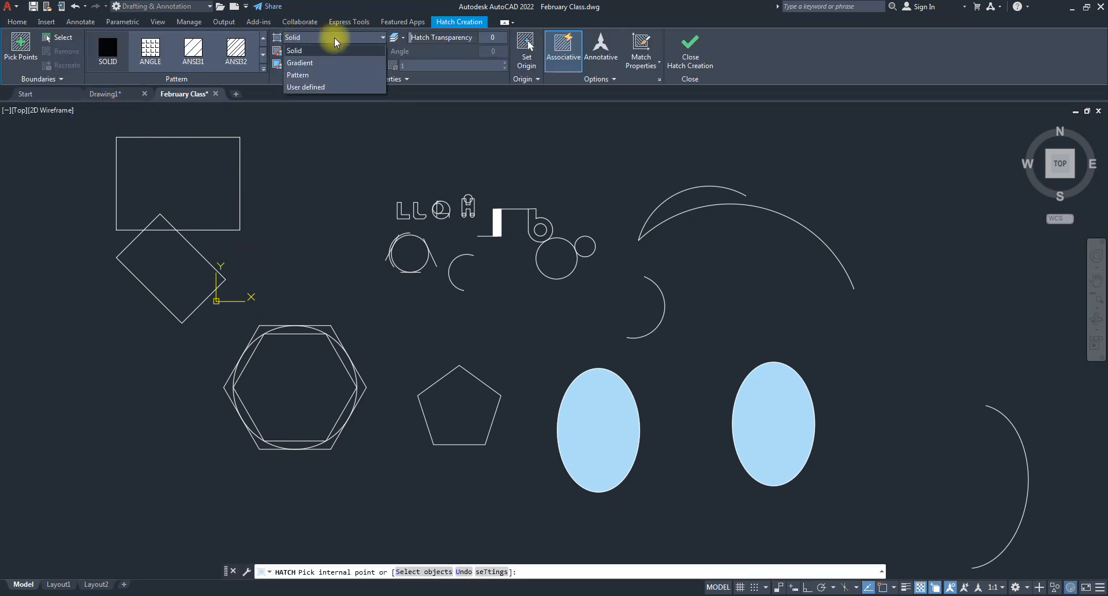
click(294, 65)
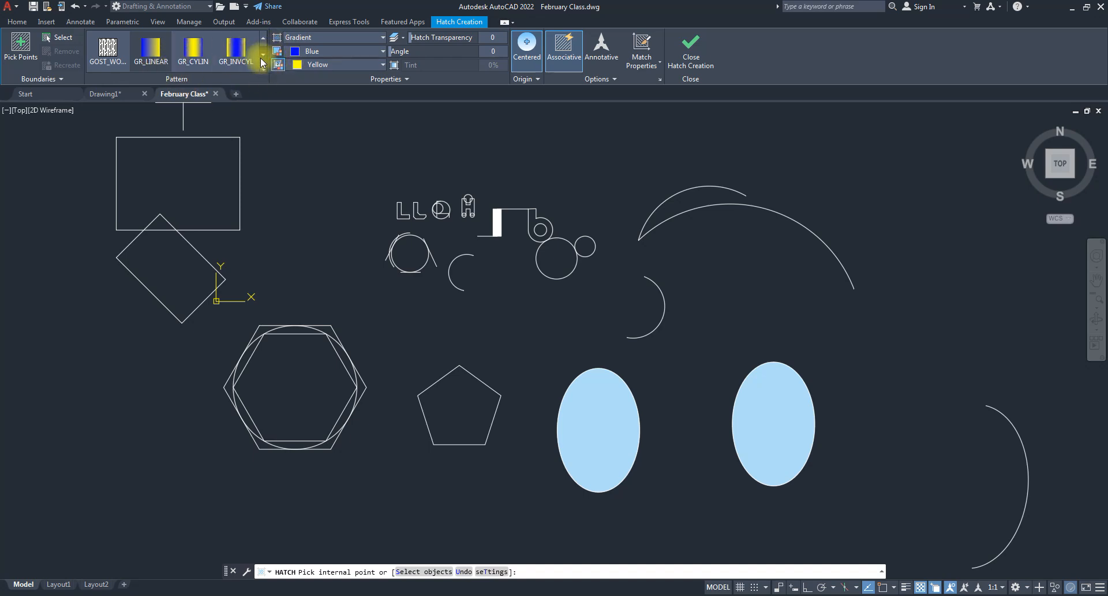
- Set the gradient's first colour to 255,255,255 and its second colour to 173,221,247
click(320, 63)
click(378, 149)
click(328, 53)
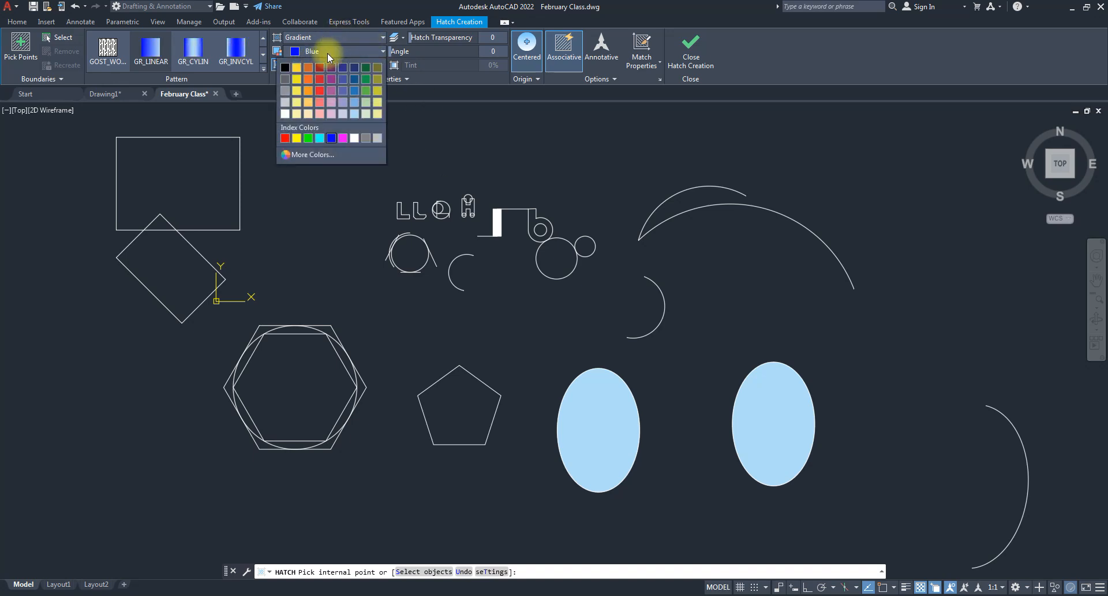
click(376, 40)
click(376, 39)
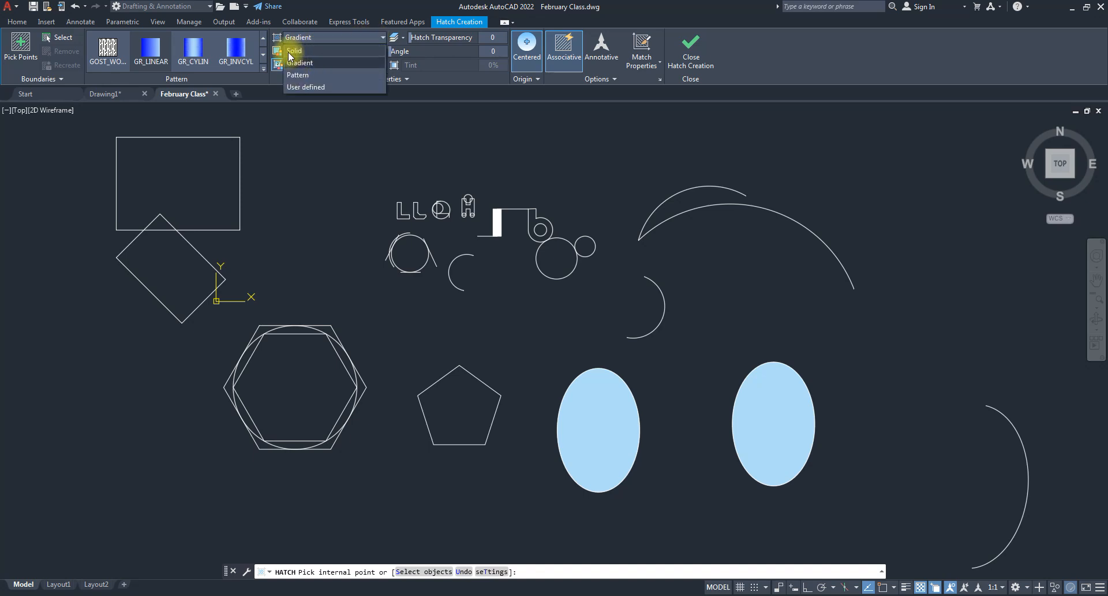
click(373, 36)
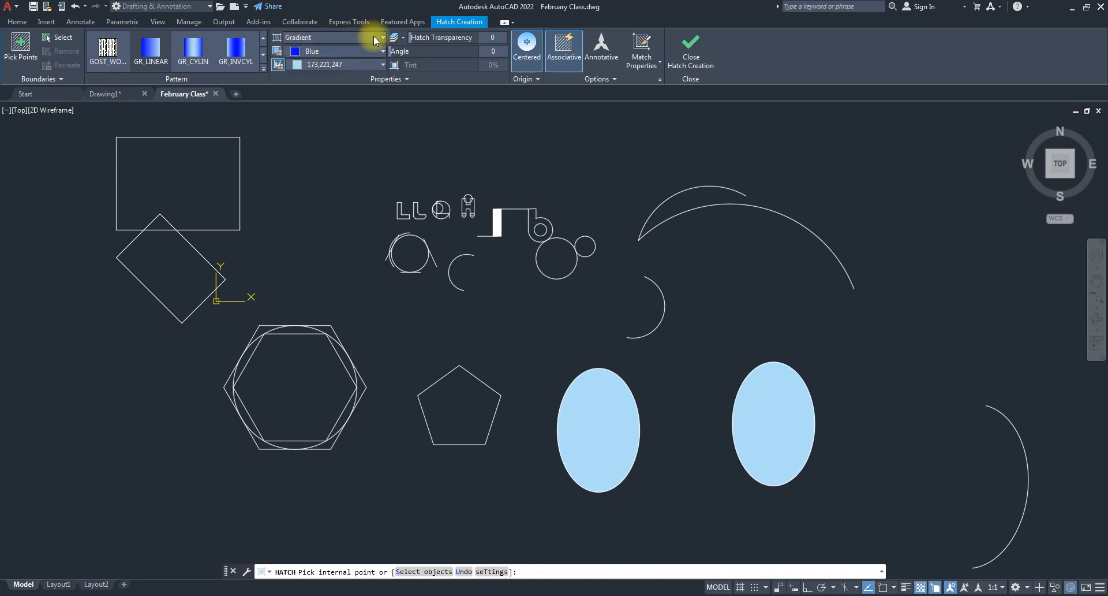
click(326, 53)
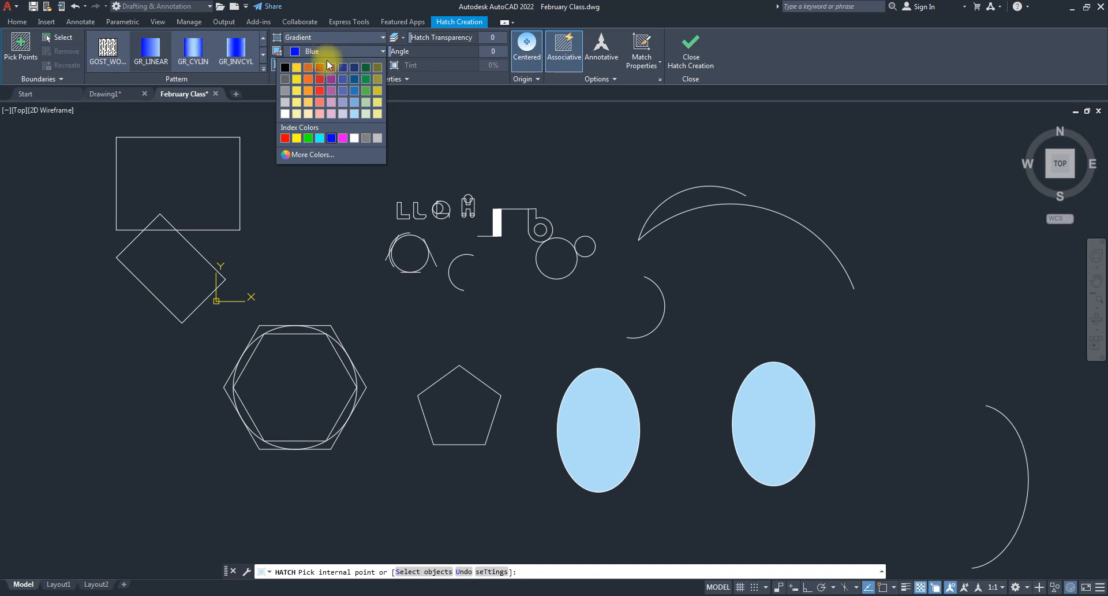
click(284, 113)
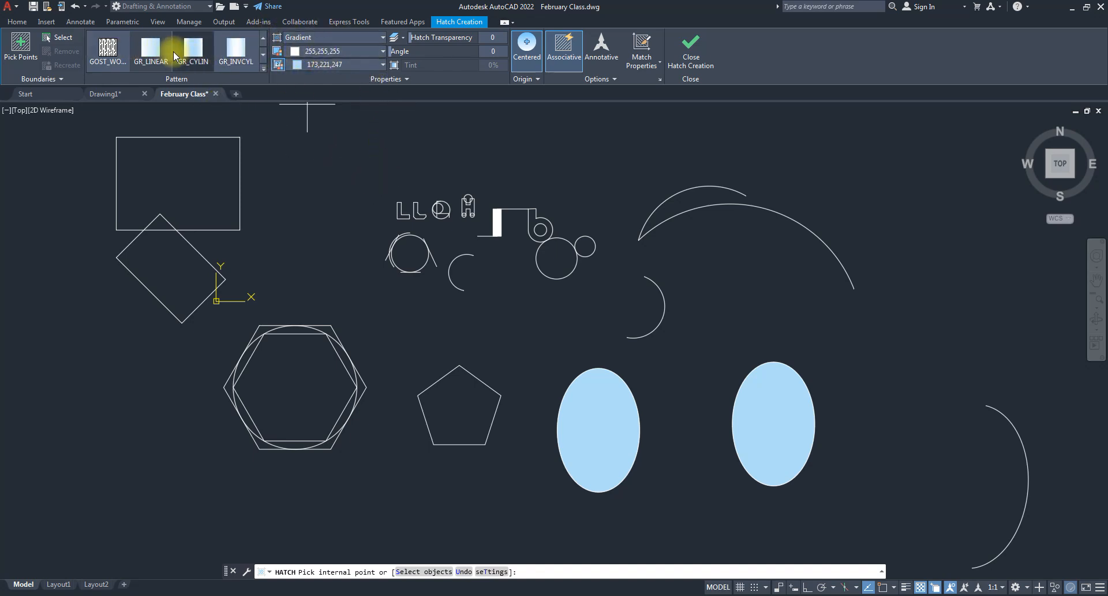
- Change the gradient's first colour to 237,31,36 and its second colour to Green
click(317, 50)
click(321, 91)
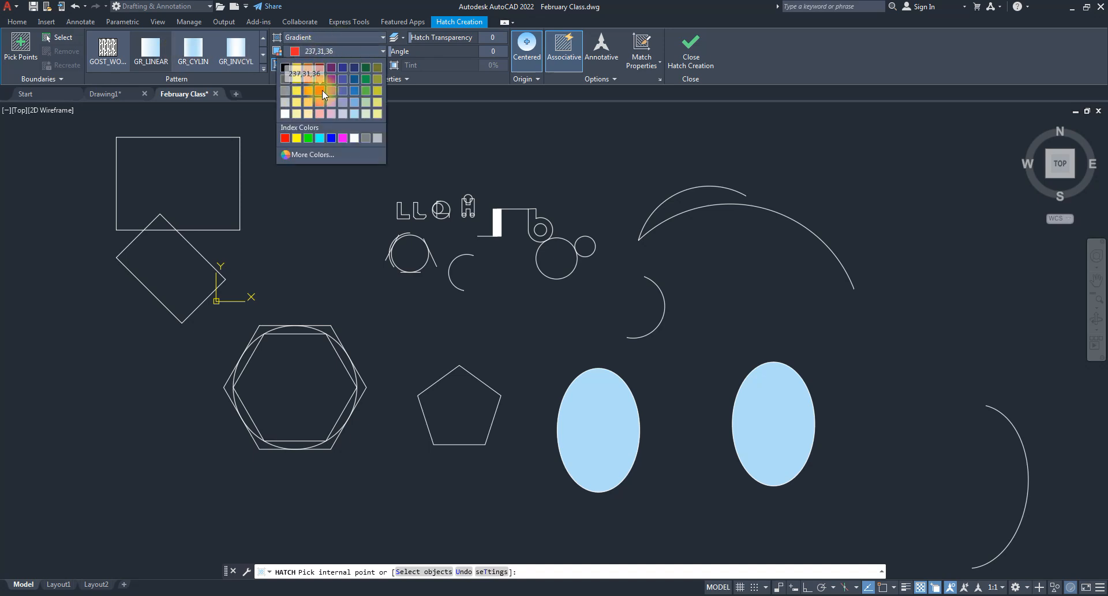
click(323, 66)
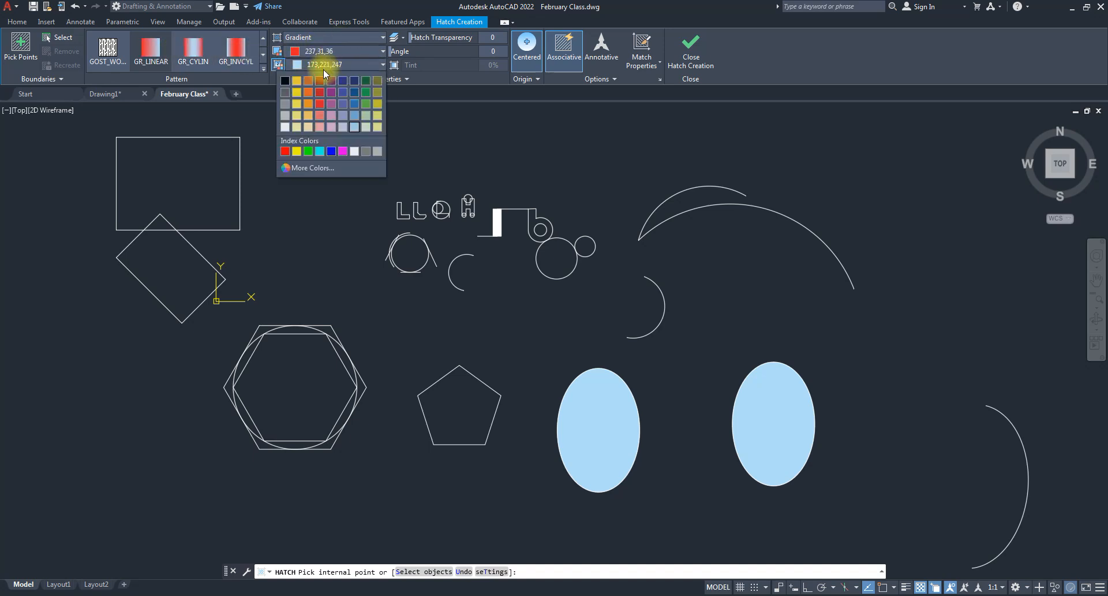
click(308, 151)
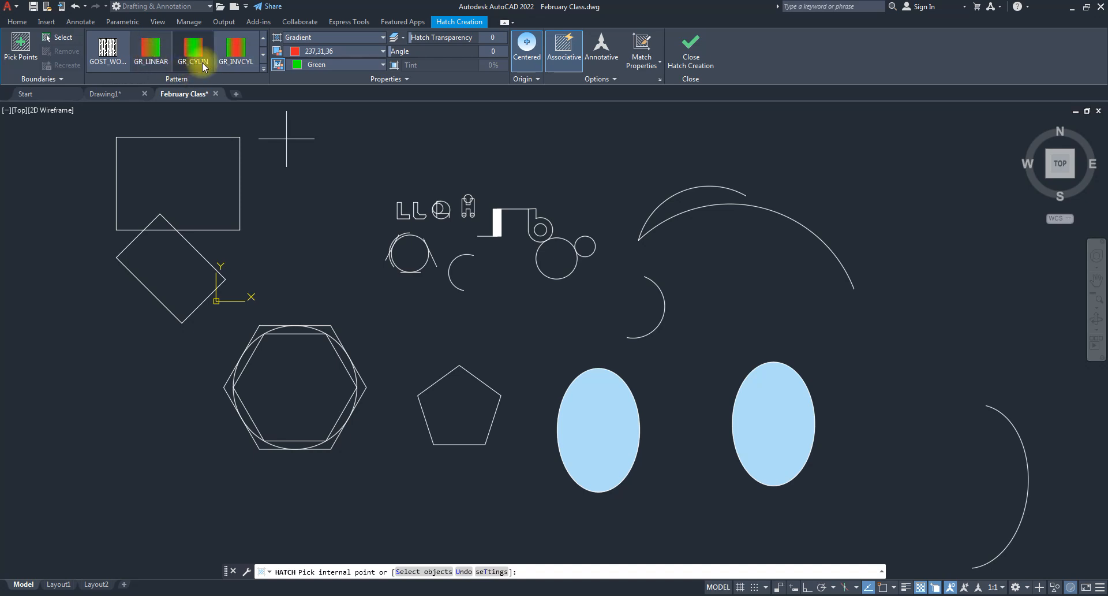
- Choose the GR_HEMISP gradient pattern and apply it inside the pentagon
click(263, 56)
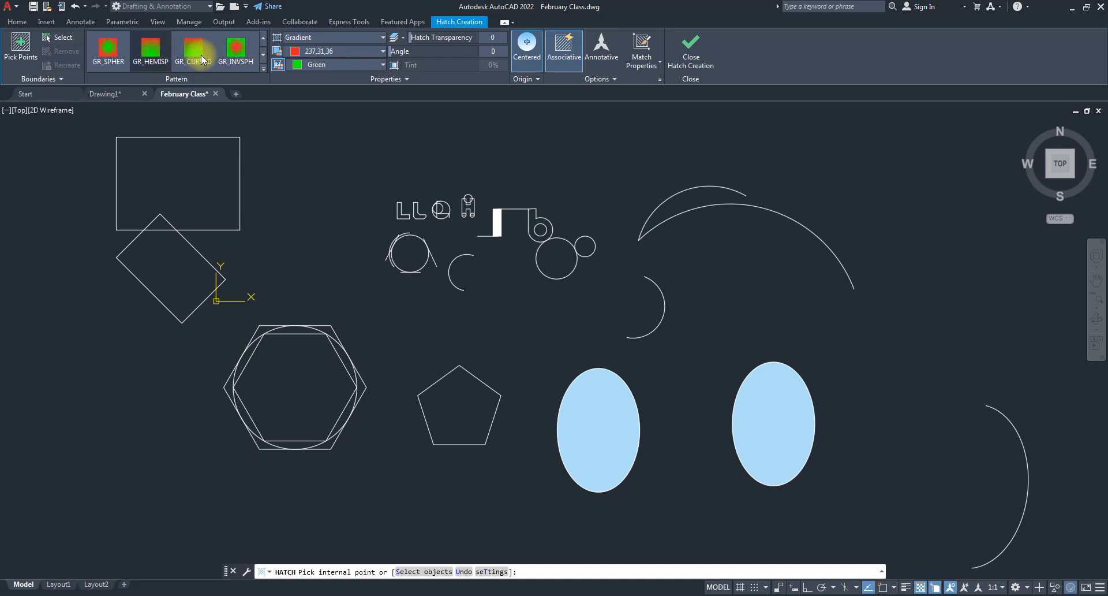
click(264, 69)
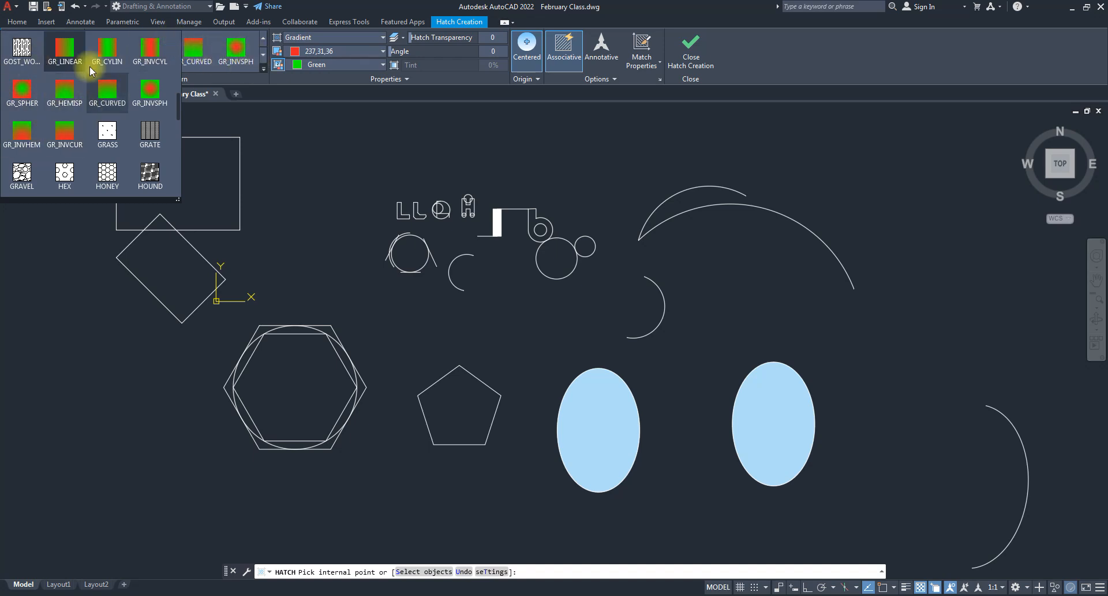
click(64, 89)
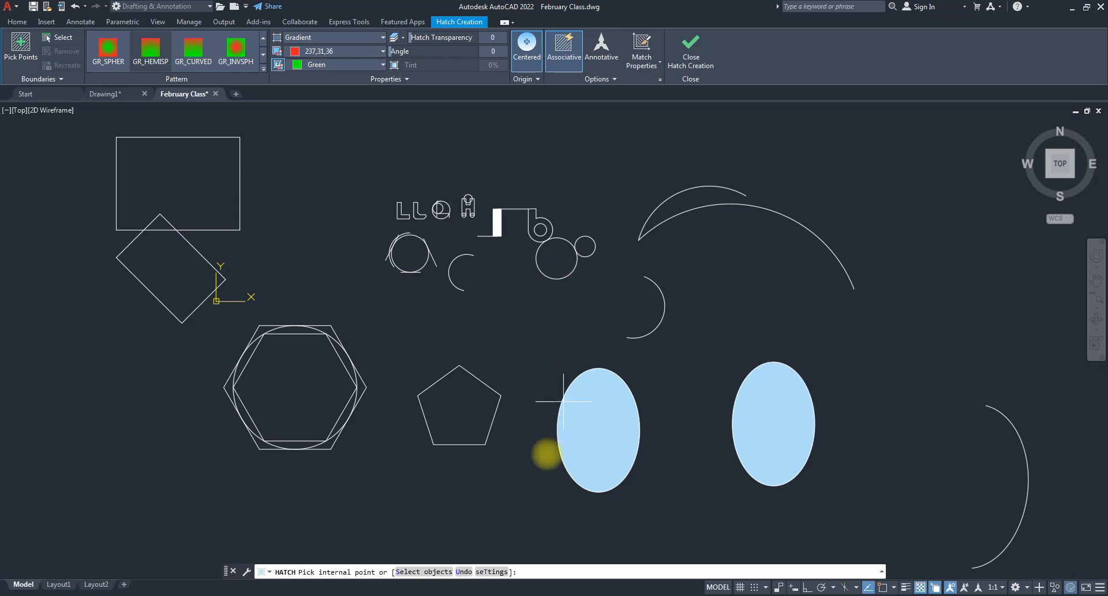
click(464, 413)
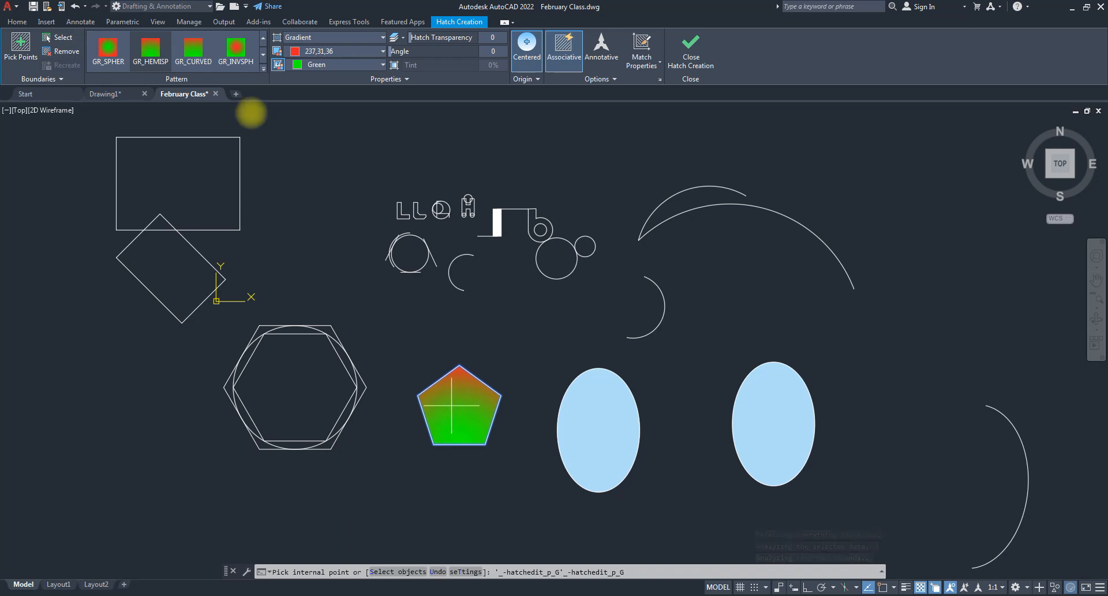
- Switch the pentagon's gradient to GR_INVSPH with Green as first colour and Red as second, and finish the hatch
click(234, 47)
click(237, 50)
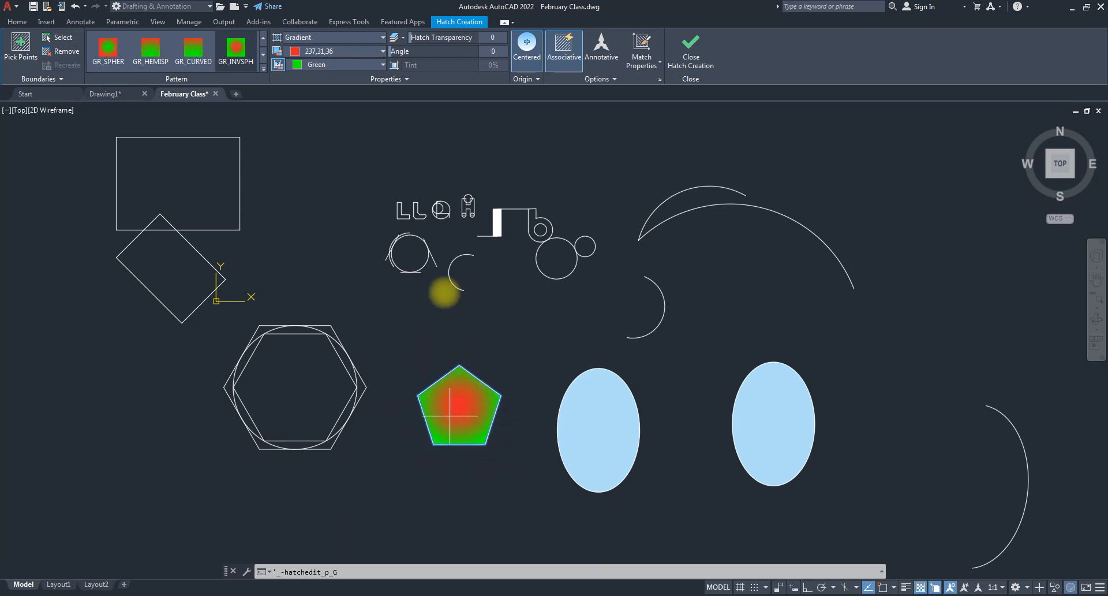
click(344, 54)
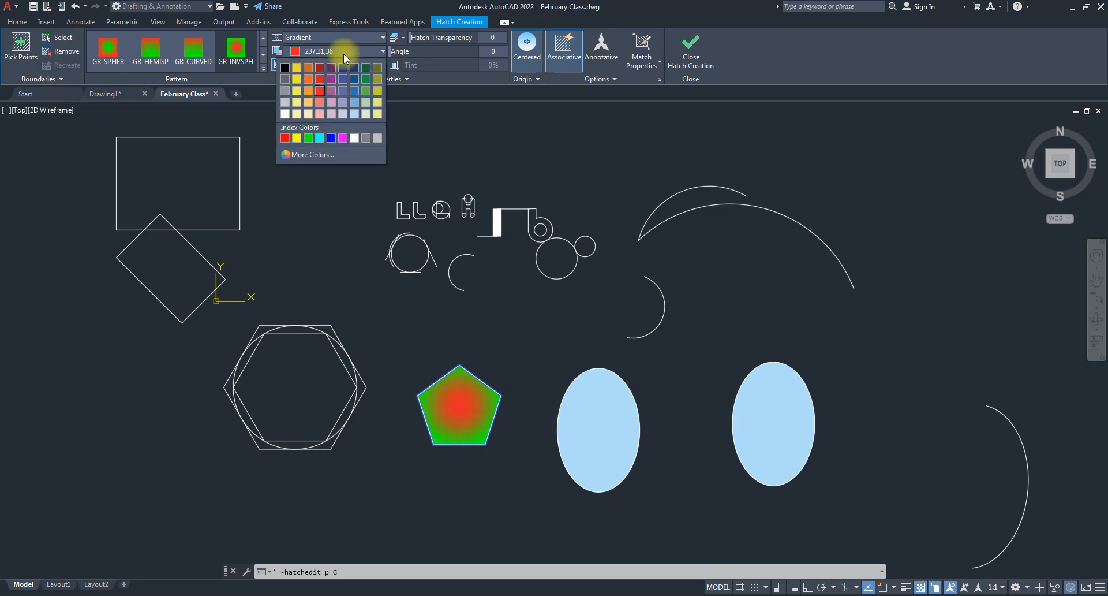
click(307, 137)
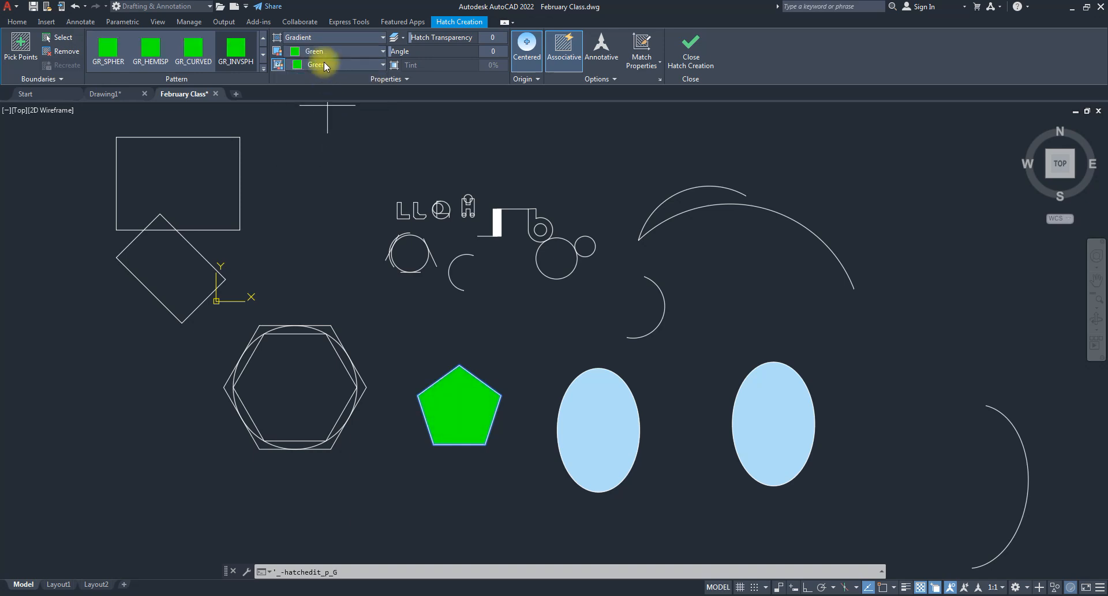
click(324, 63)
click(284, 151)
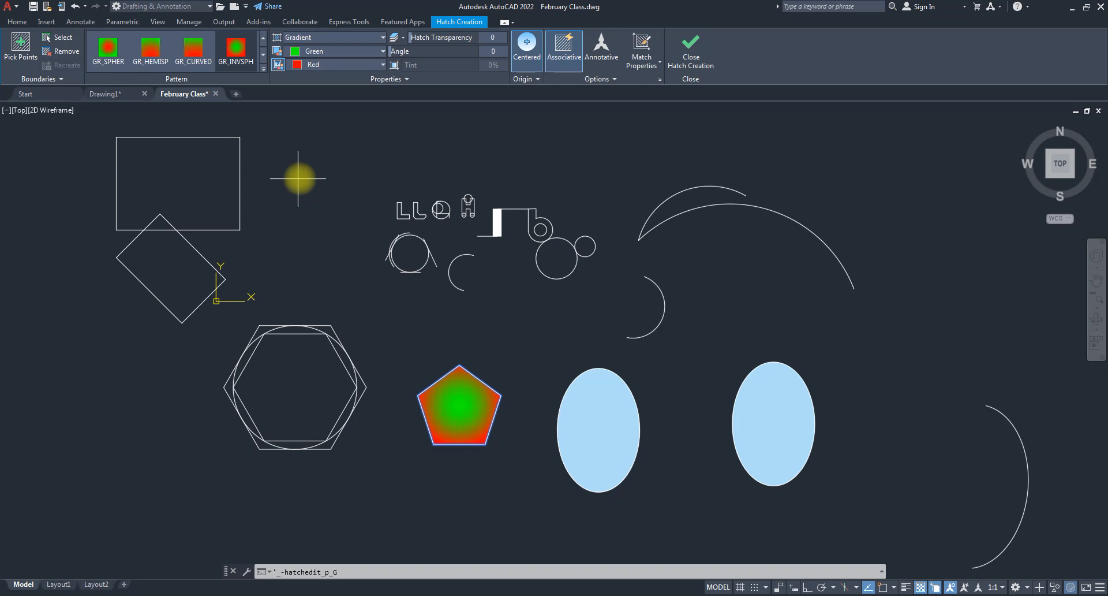
click(692, 63)
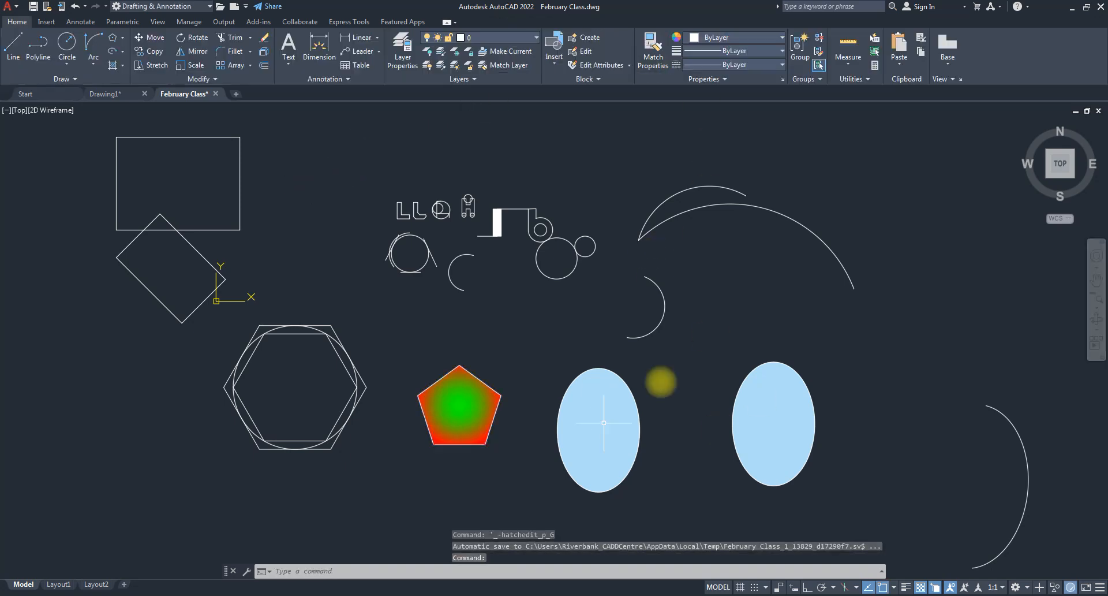
- Start a new hatch near the small joined shapes and set its type to Pattern
scroll(630, 410, down, 2)
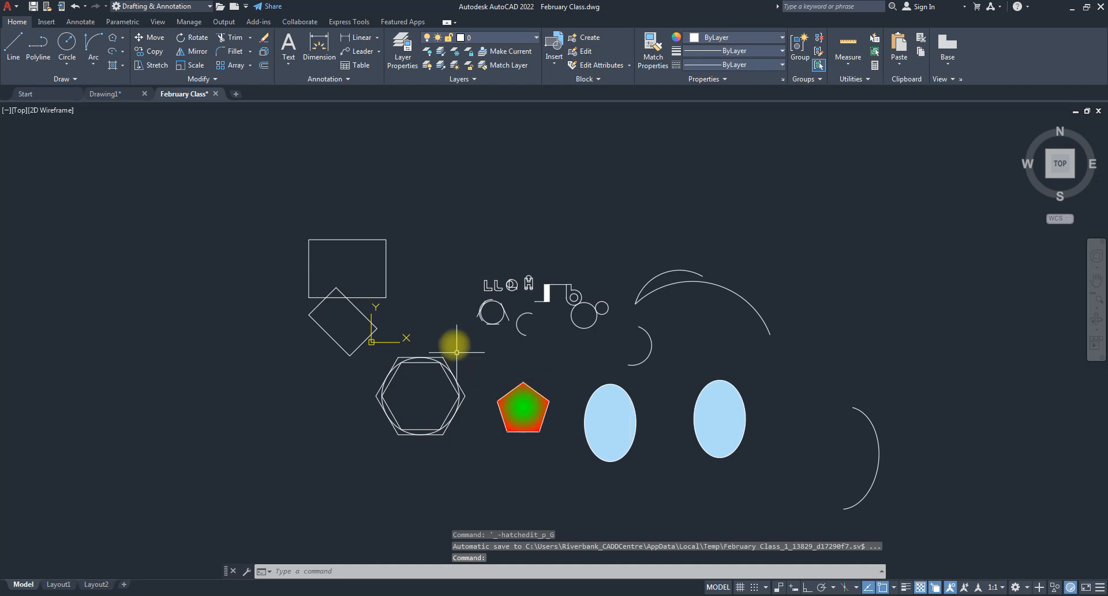
scroll(456, 322, up, 5)
scroll(526, 370, down, 2)
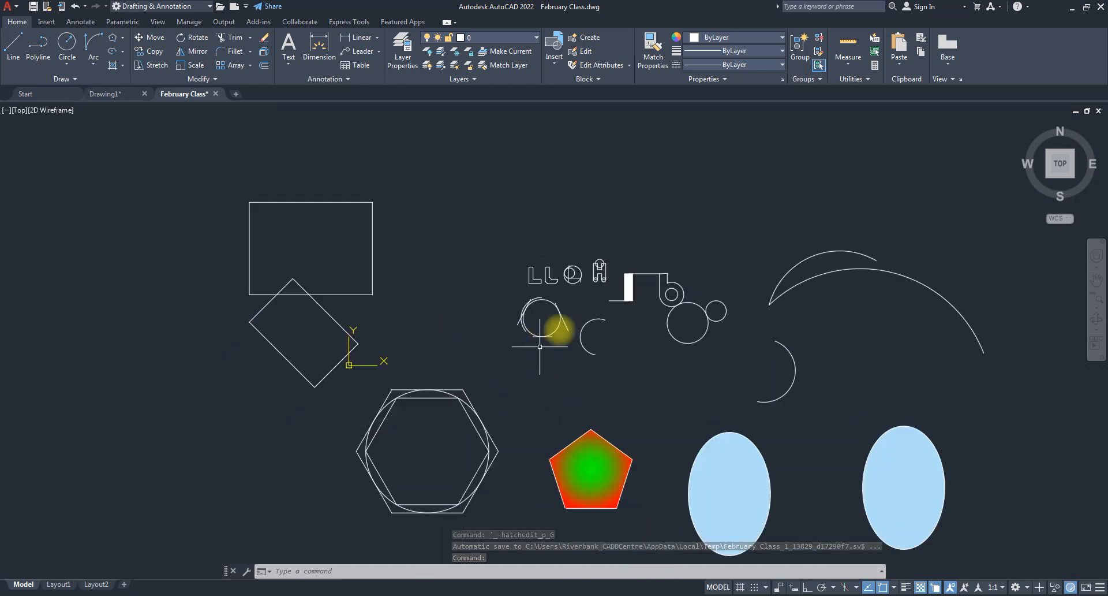
scroll(664, 305, up, 4)
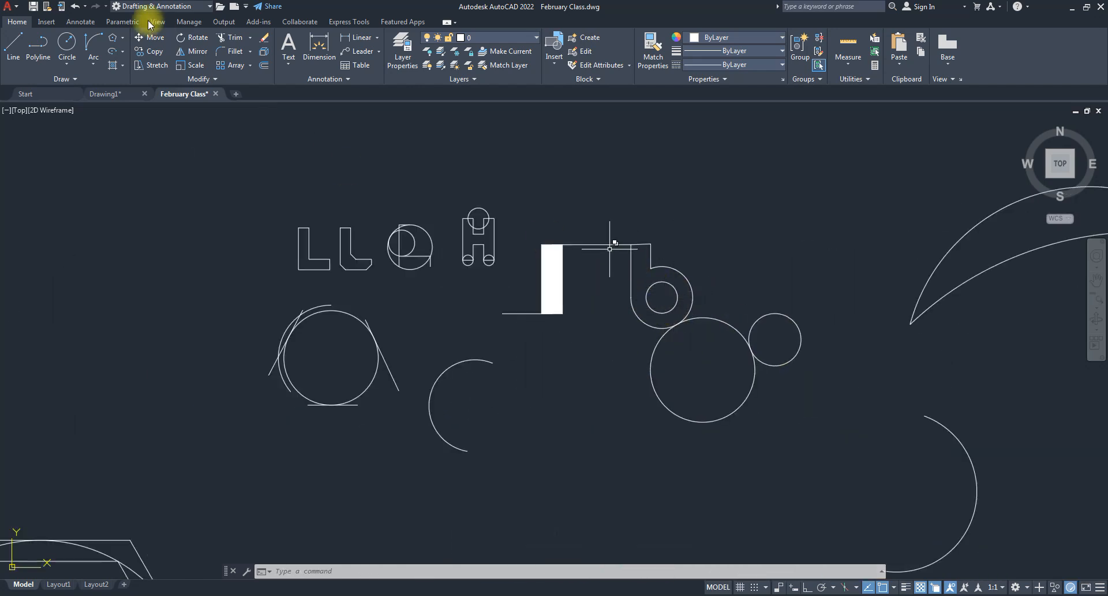
click(124, 66)
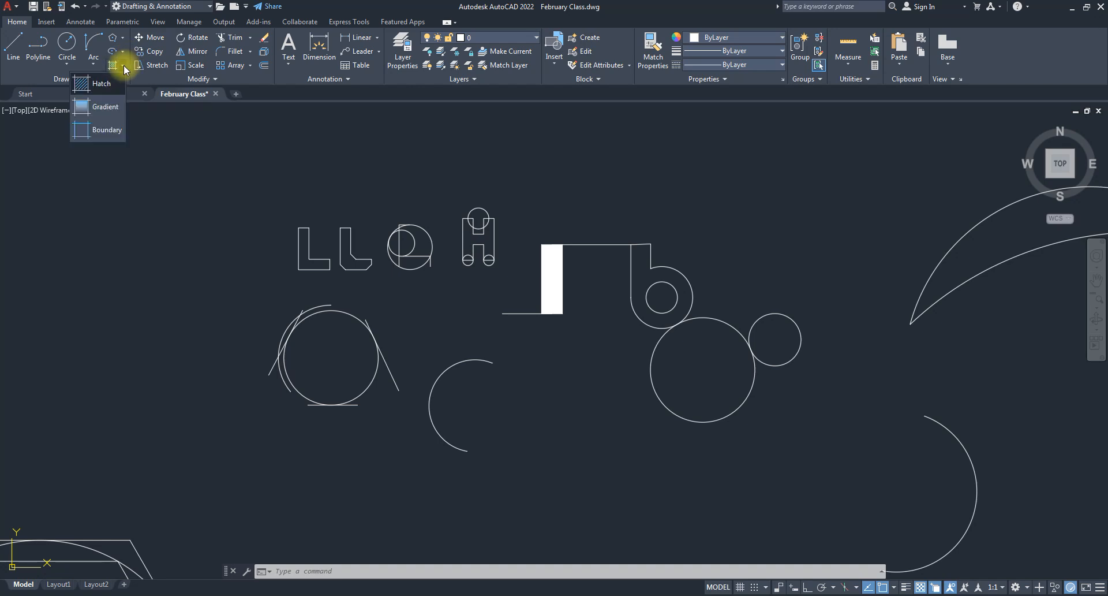
click(92, 84)
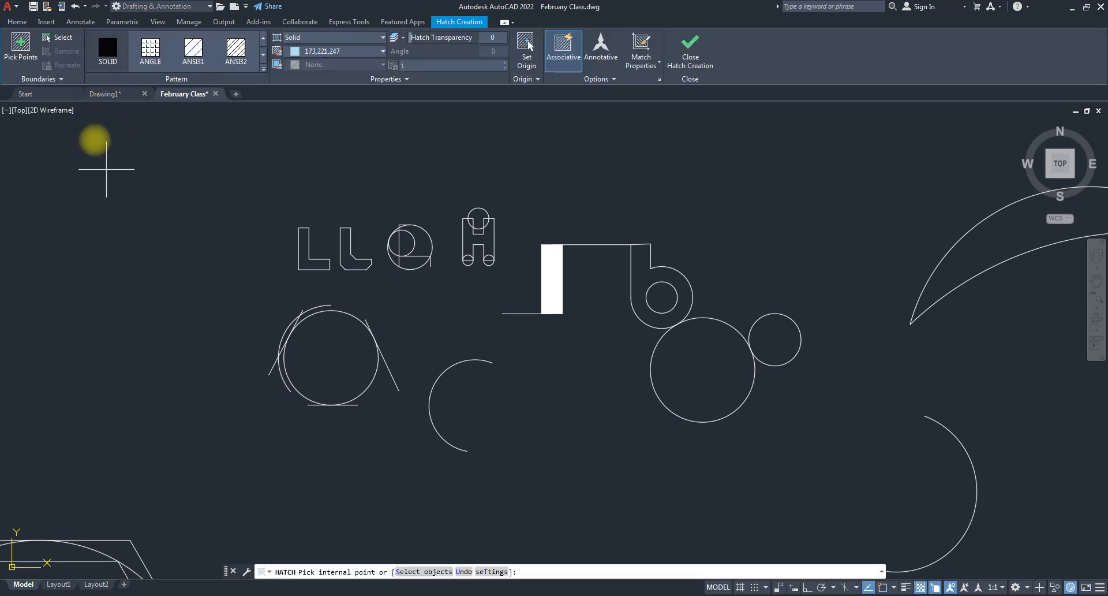
click(331, 39)
click(298, 72)
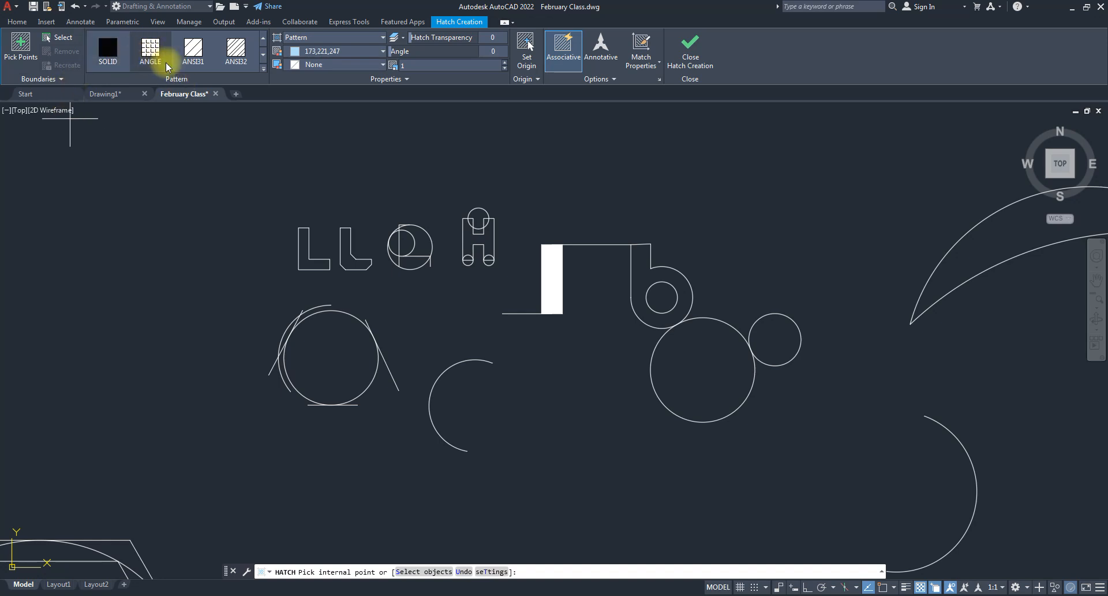
- Choose the BRICK hatch pattern and apply it inside the b-shaped outline around the small circle
click(261, 69)
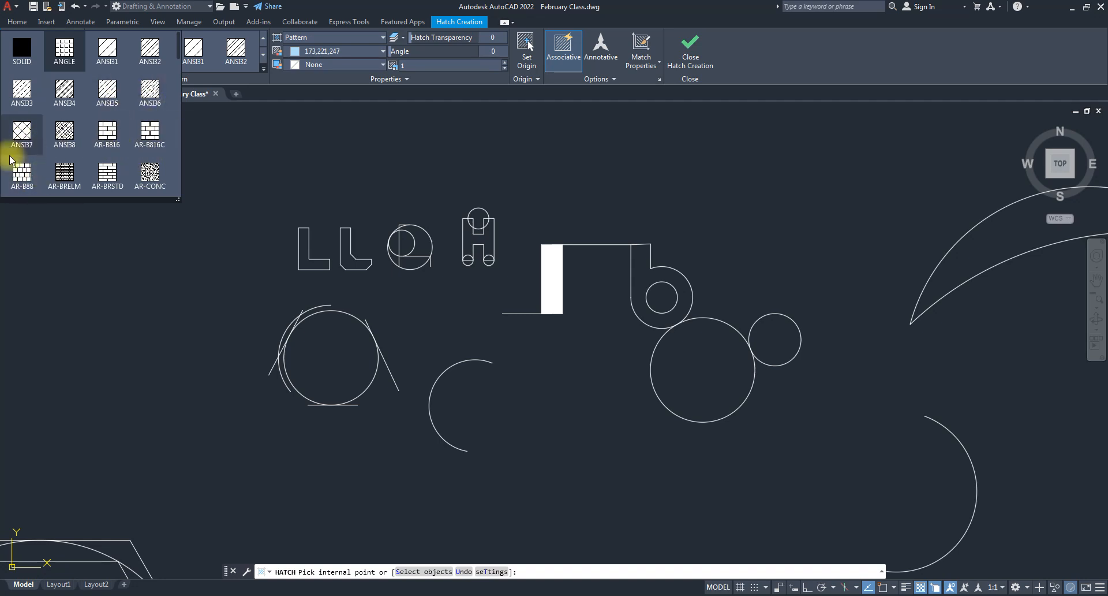
scroll(117, 92, down, 2)
scroll(117, 98, down, 1)
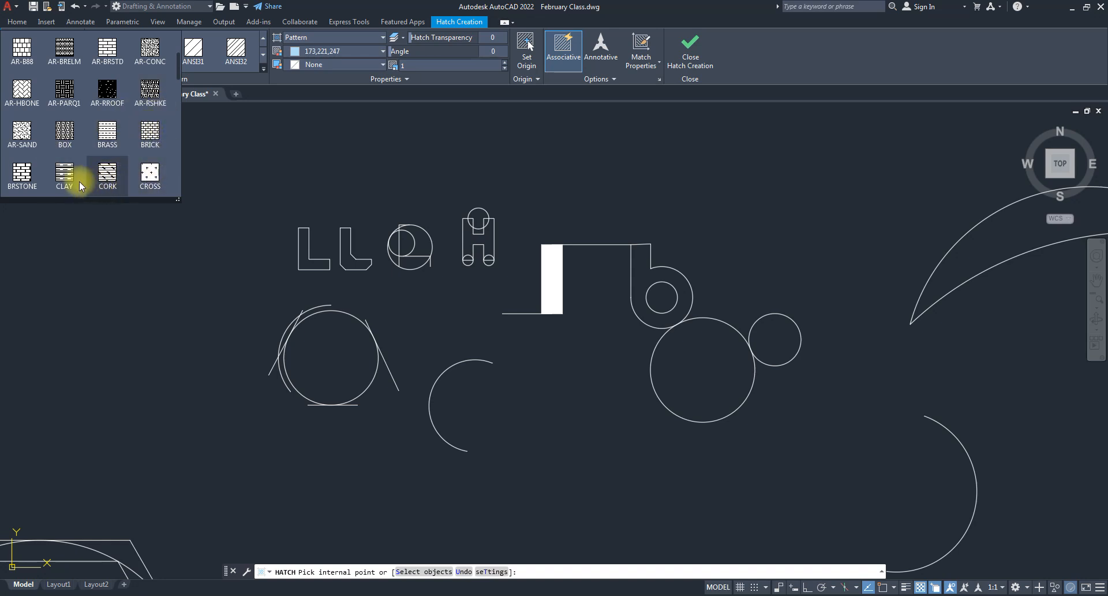
scroll(104, 126, down, 1)
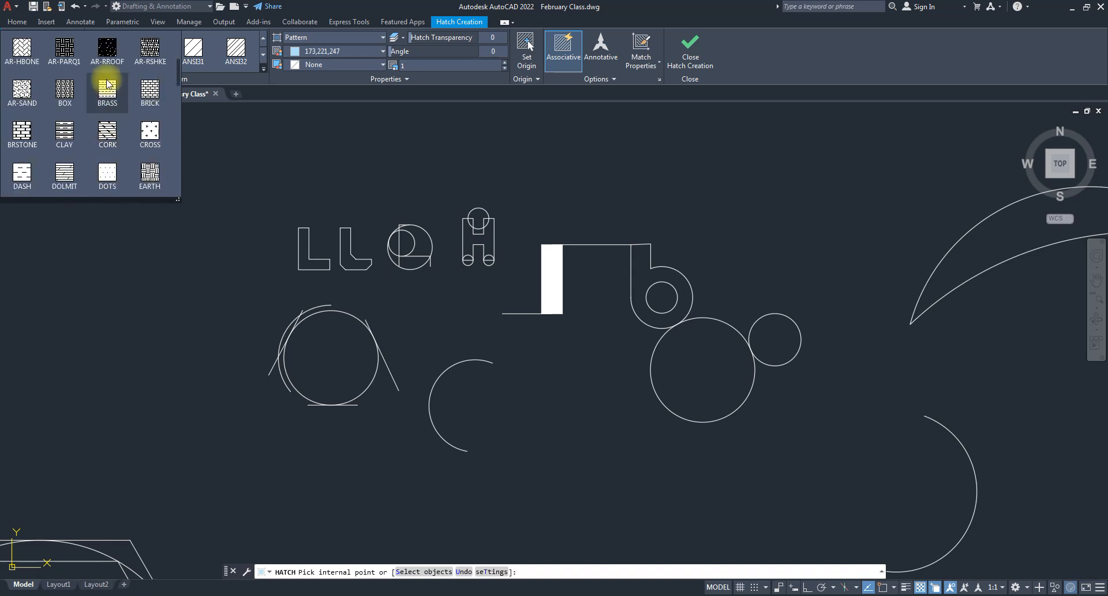
scroll(104, 136, down, 2)
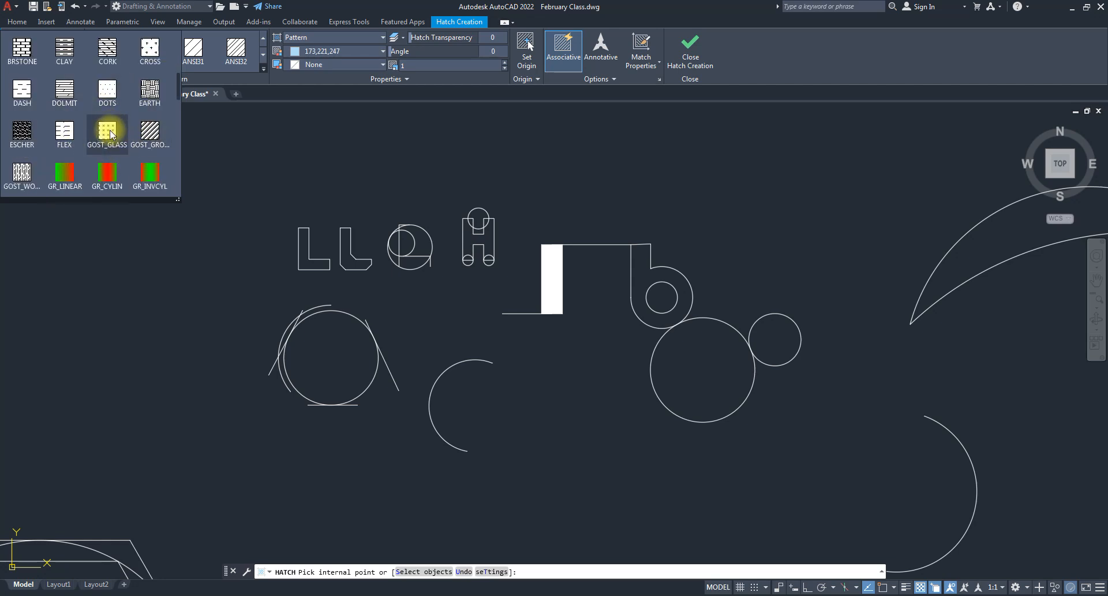
scroll(115, 136, up, 2)
scroll(104, 125, up, 1)
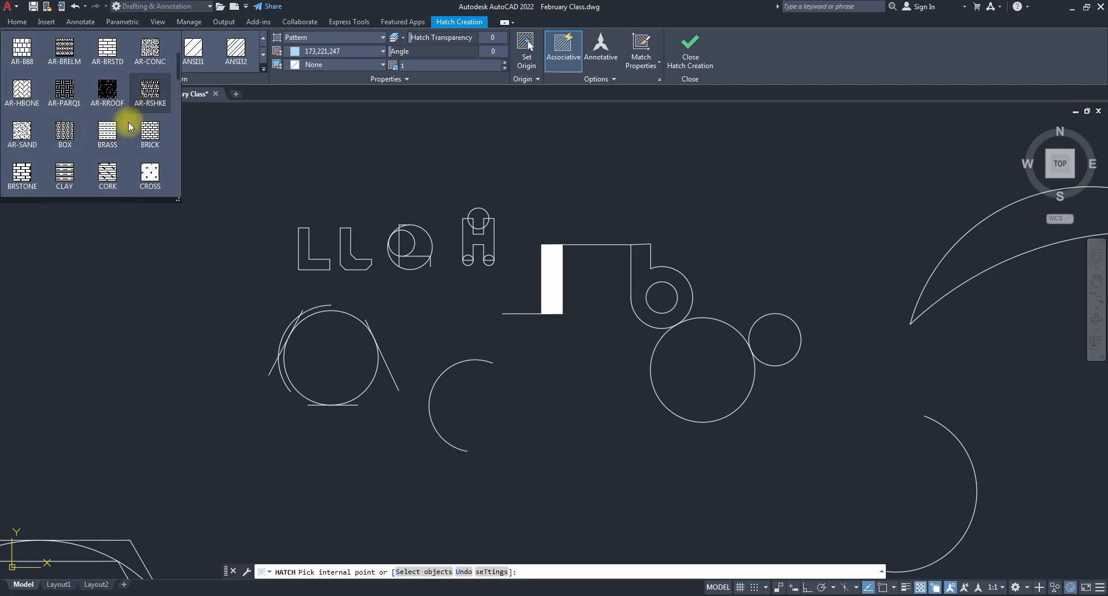
click(152, 137)
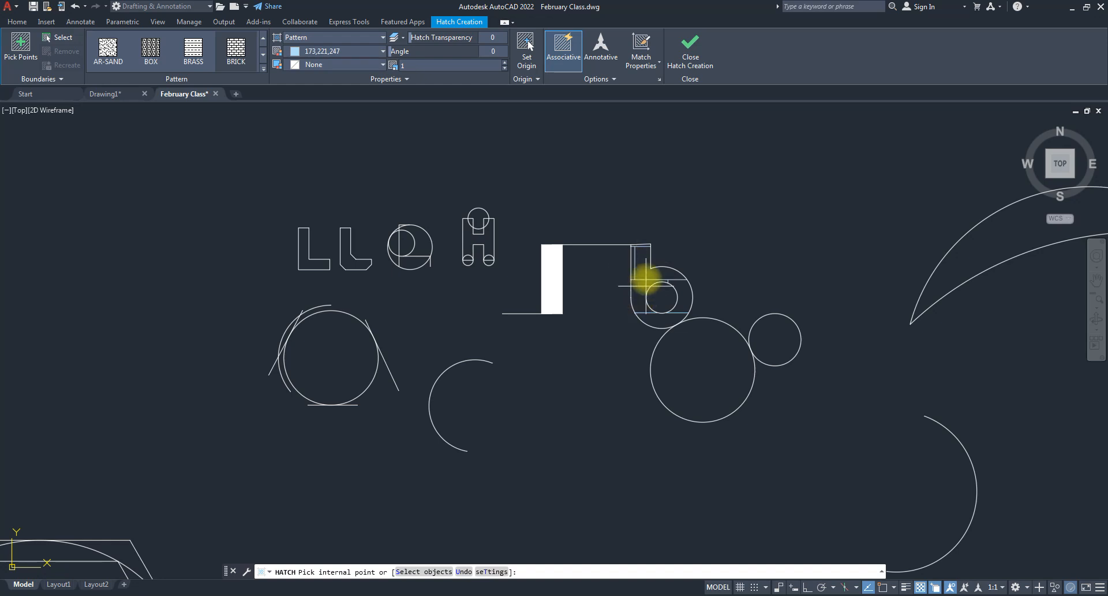
click(643, 276)
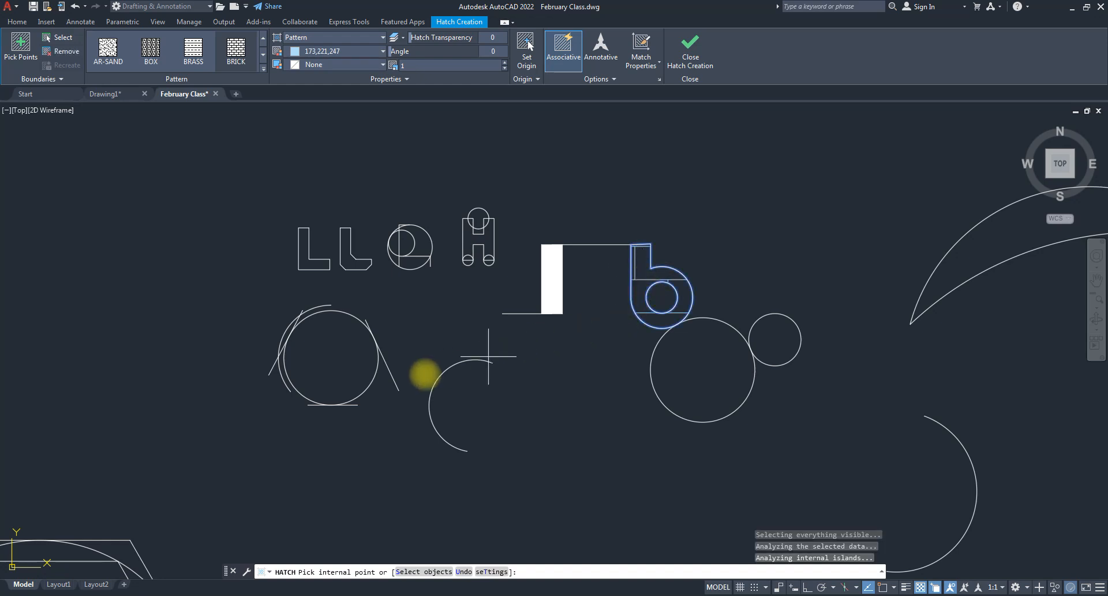
- Set the brick hatch's scale to 0.3 and reduce it further to 0.15
scroll(493, 329, down, 2)
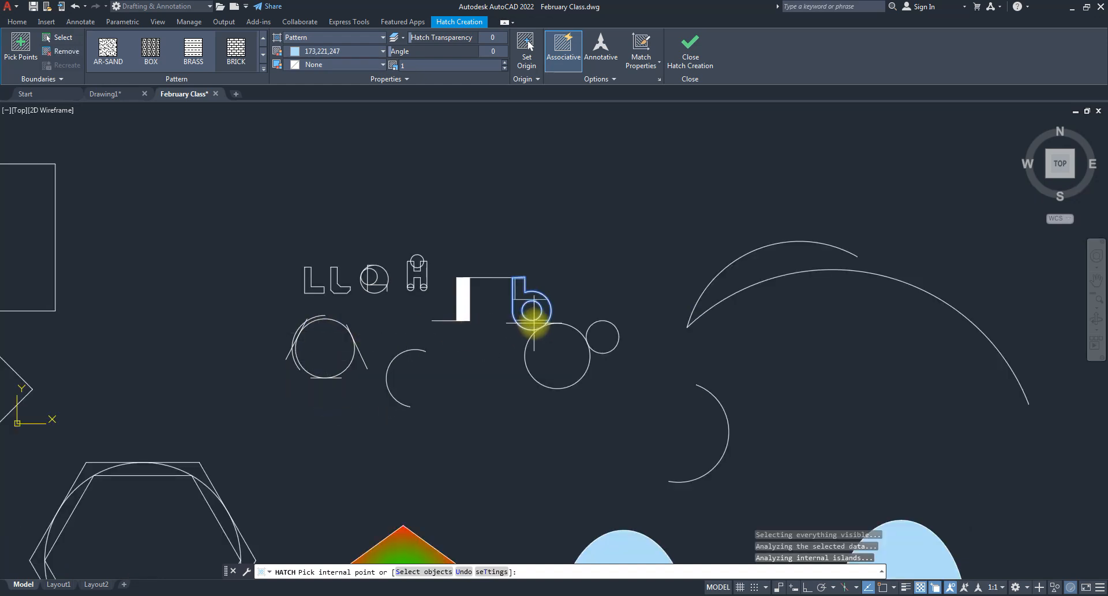
scroll(648, 279, up, 4)
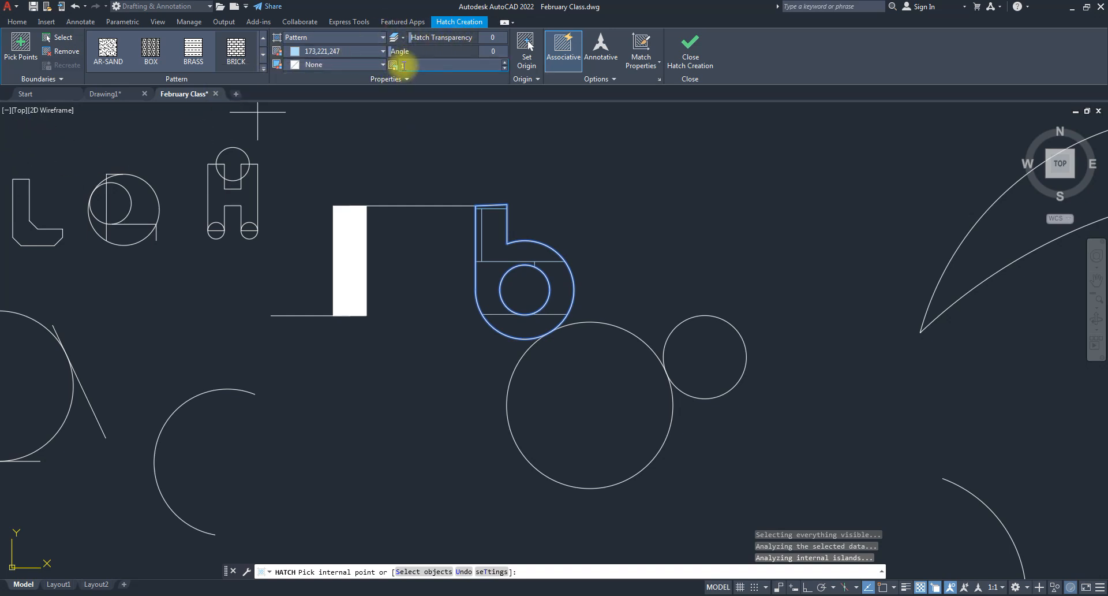
drag(414, 67, 397, 71)
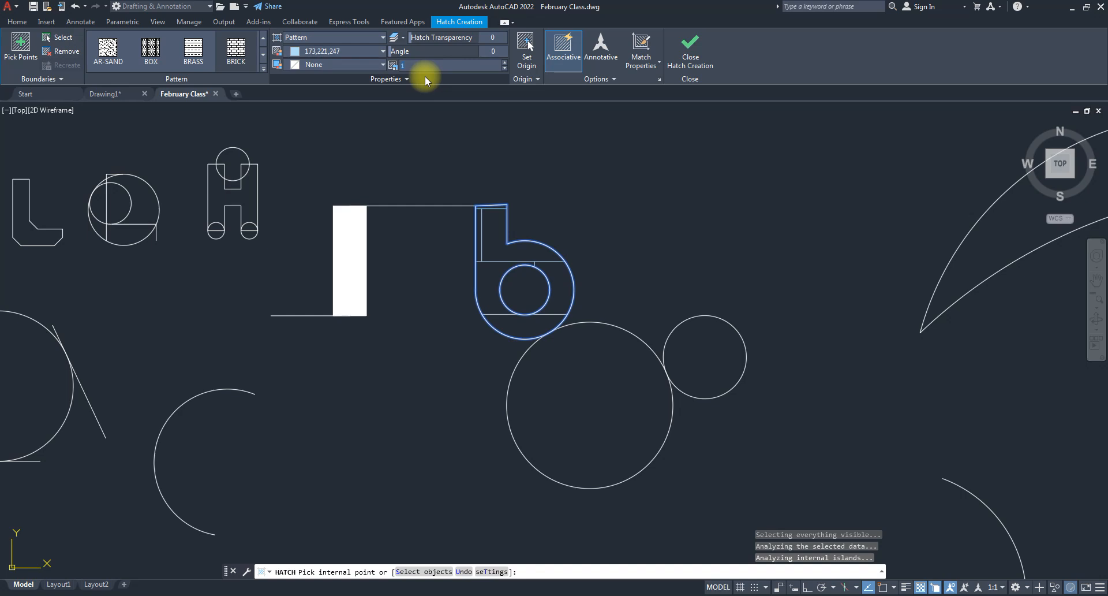
text(0.3)
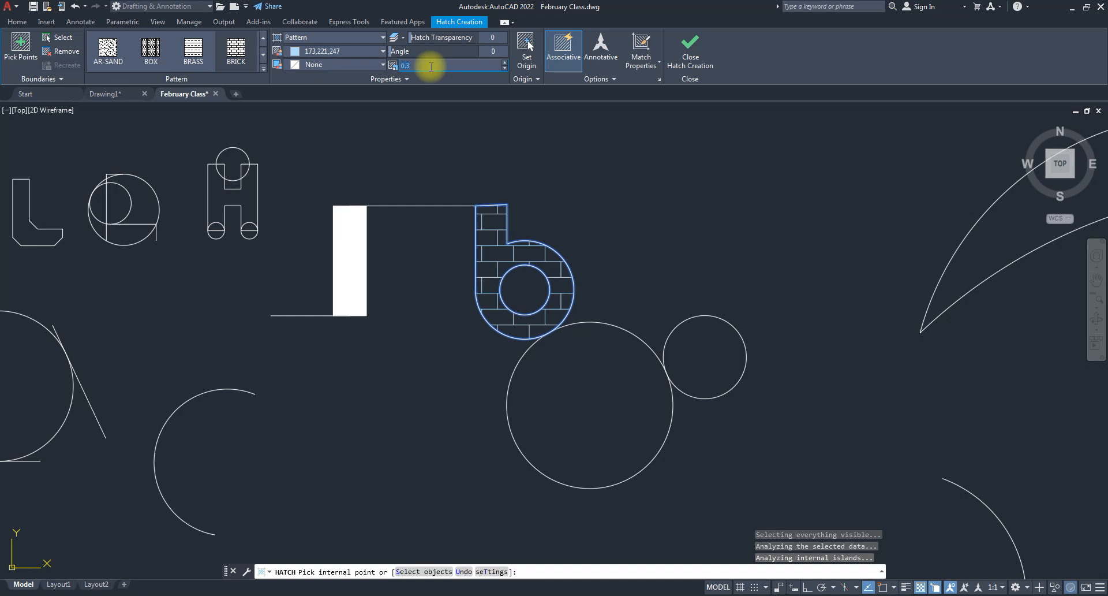
key(Return)
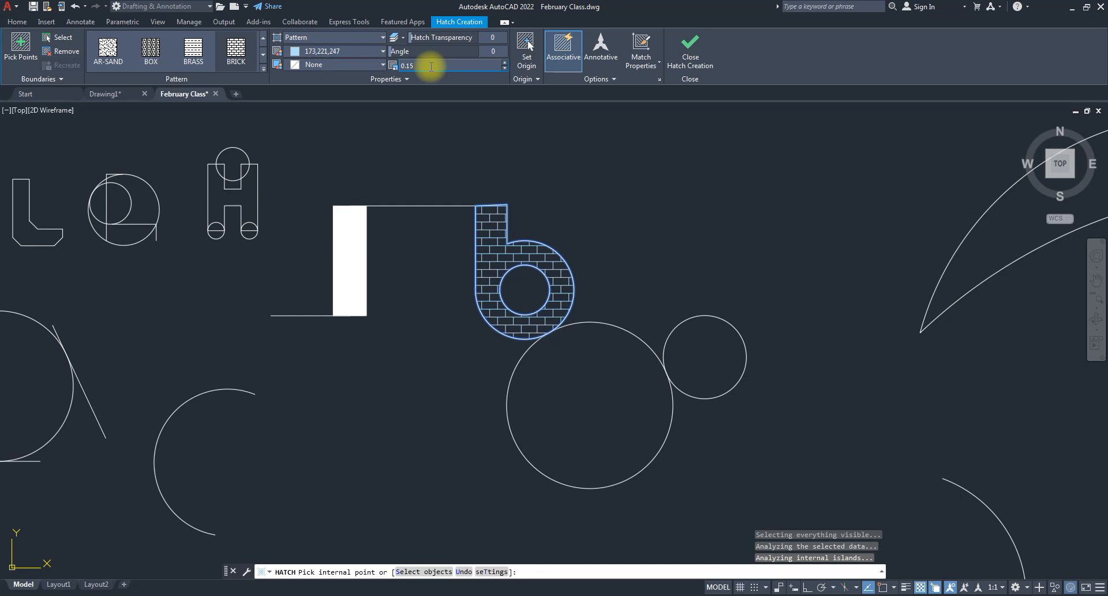
scroll(519, 263, up, 2)
scroll(519, 262, up, 2)
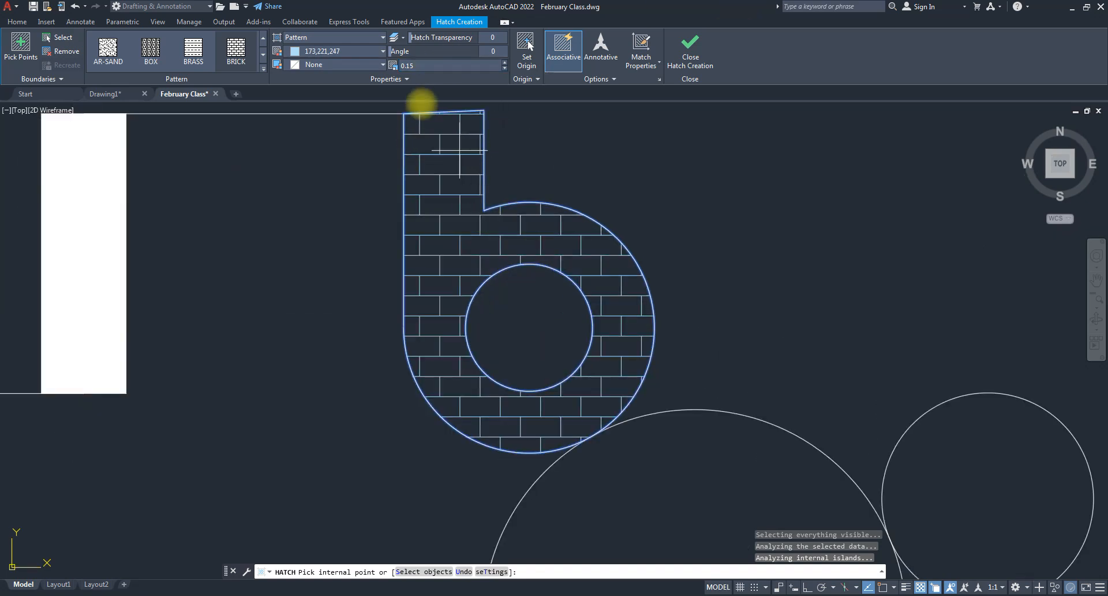
- Try the brick hatch at angles of 359 and 90 degrees and return the angle to 0
mouse_move(390, 53)
mouse_down()
mouse_move(519, 74)
mouse_move(426, 81)
mouse_move(475, 84)
mouse_move(440, 91)
mouse_move(574, 89)
mouse_move(403, 68)
mouse_move(522, 74)
mouse_move(536, 115)
mouse_up()
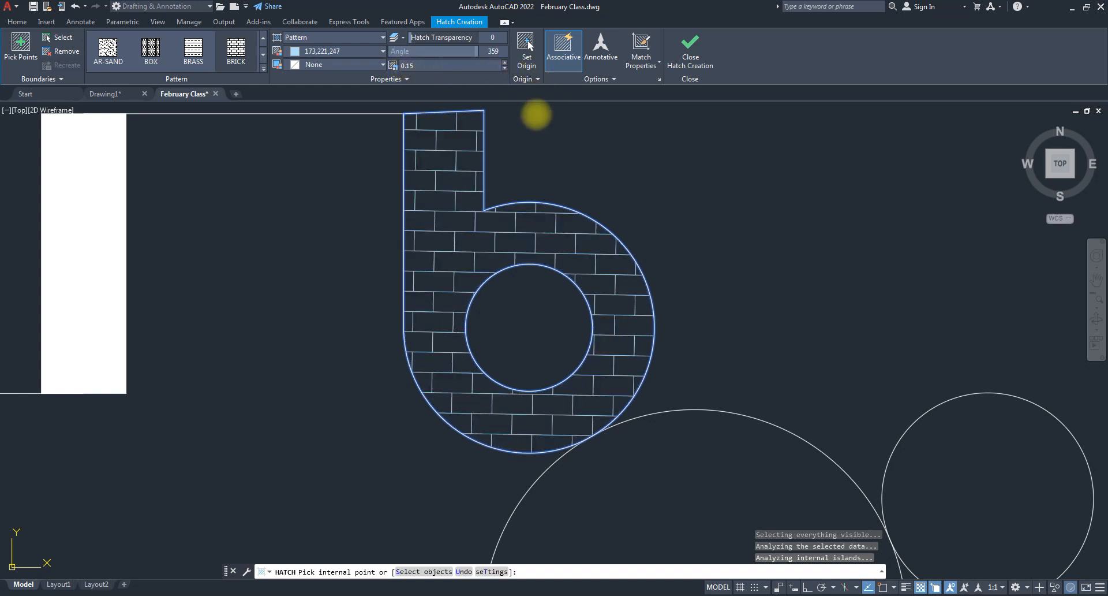
click(494, 52)
text(90)
key(Return)
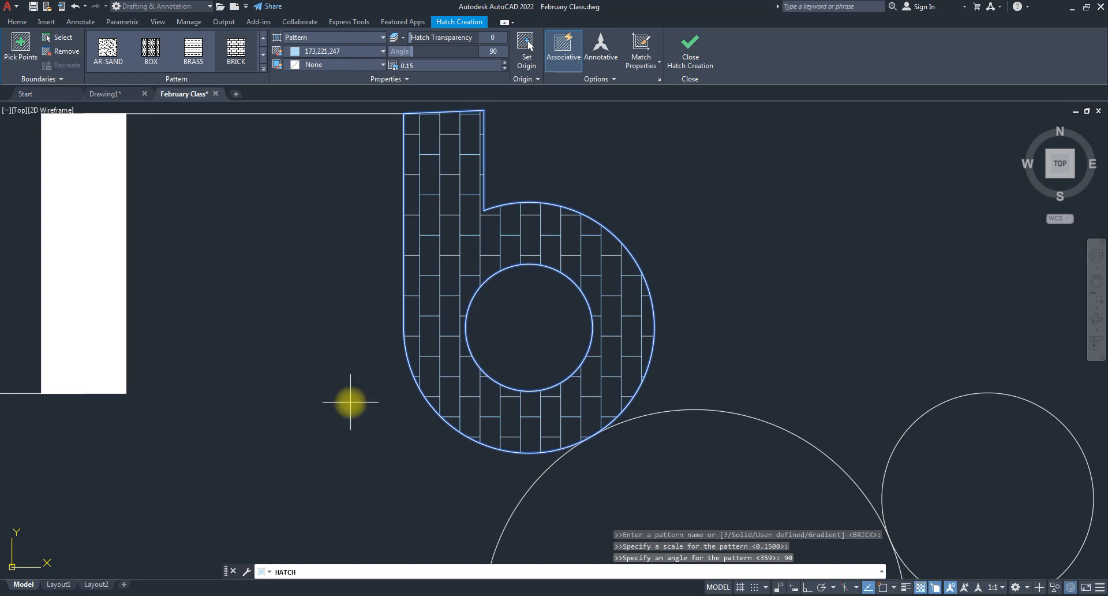
drag(409, 57, 316, 54)
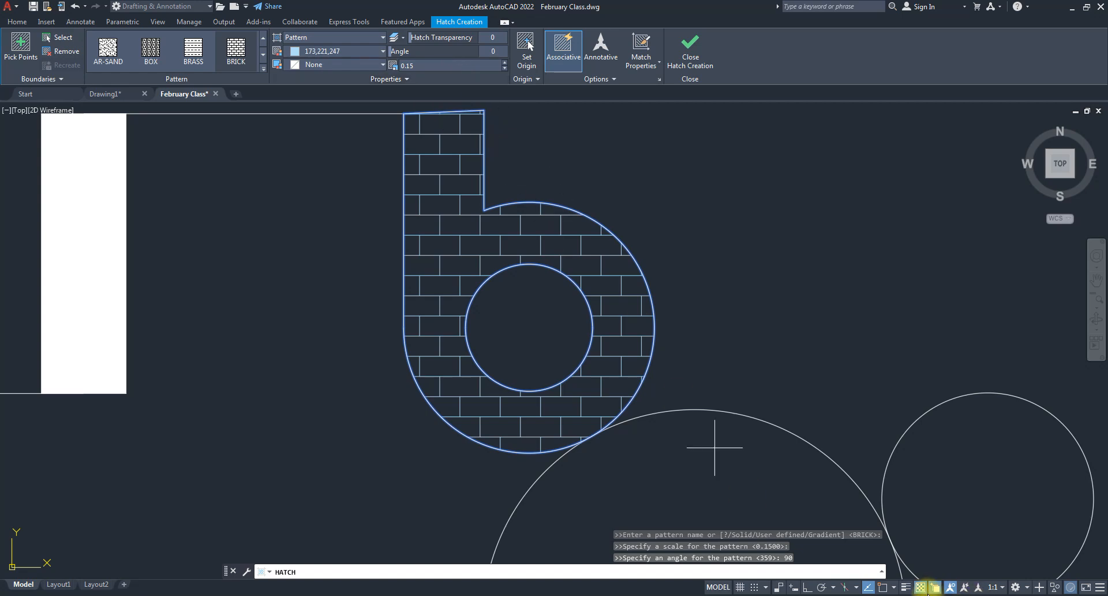
- Turn off the transparency display and raise the brick hatch's transparency to 90
click(921, 590)
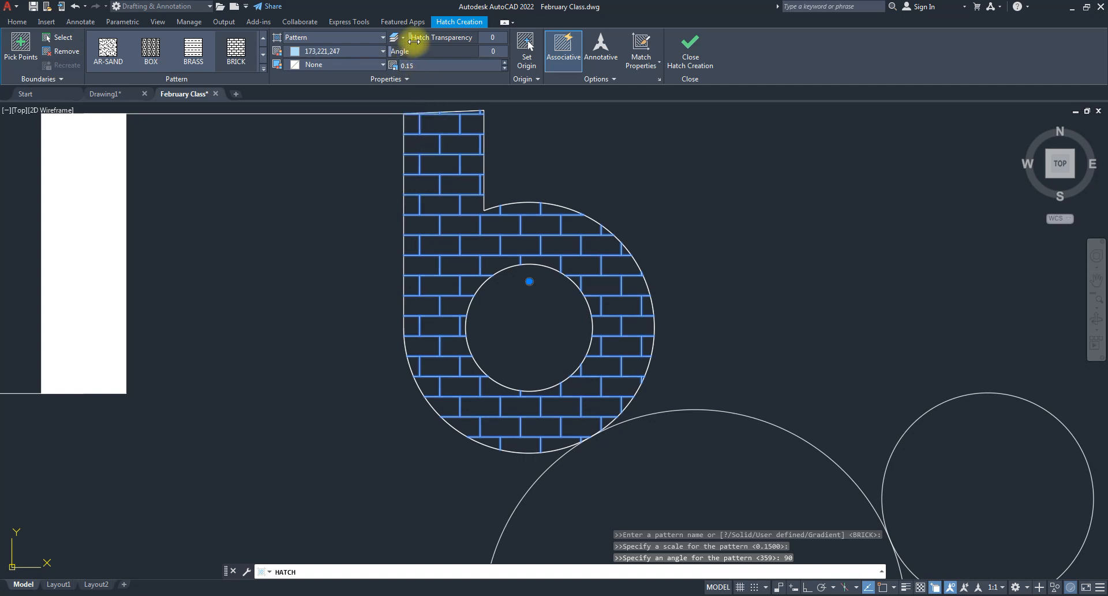
mouse_move(415, 41)
mouse_down()
mouse_move(491, 40)
mouse_move(403, 43)
mouse_move(557, 48)
mouse_up()
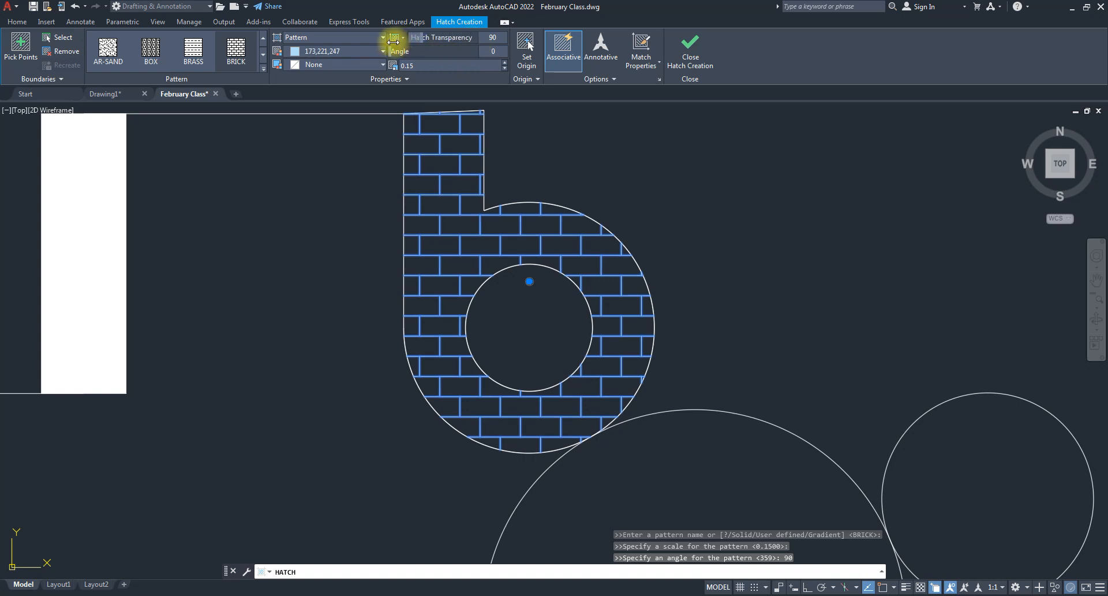
mouse_move(393, 41)
mouse_down()
mouse_move(552, 41)
mouse_move(344, 44)
mouse_move(837, 72)
mouse_move(393, 89)
mouse_move(618, 91)
mouse_move(307, 91)
mouse_move(409, 40)
mouse_move(619, 50)
mouse_up()
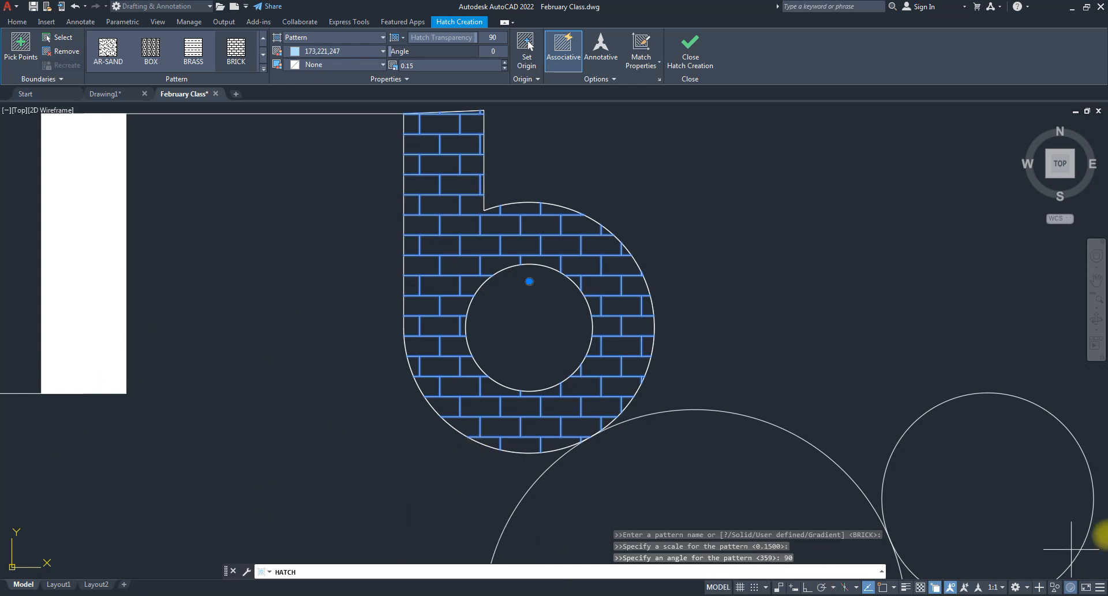
- Remove the Transparency toggle from the status bar and add it back
click(1100, 587)
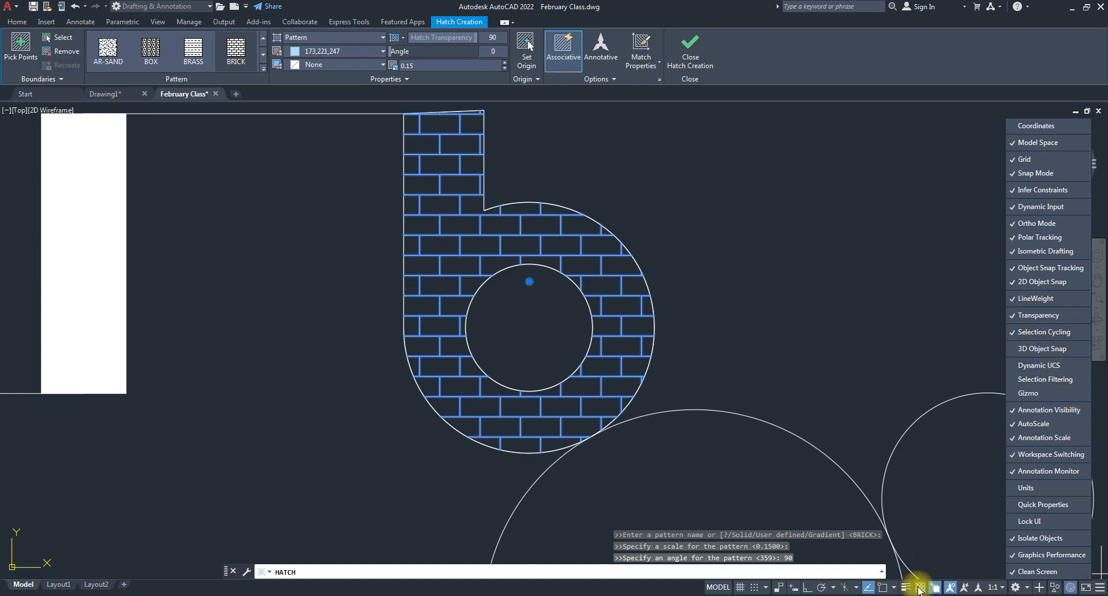
click(1020, 315)
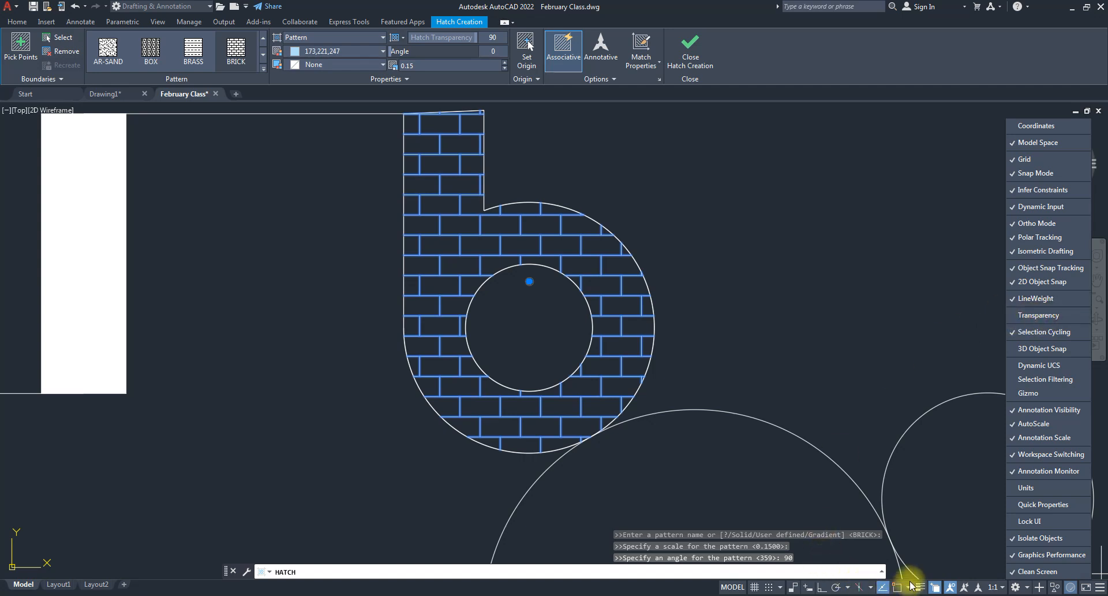
click(1028, 315)
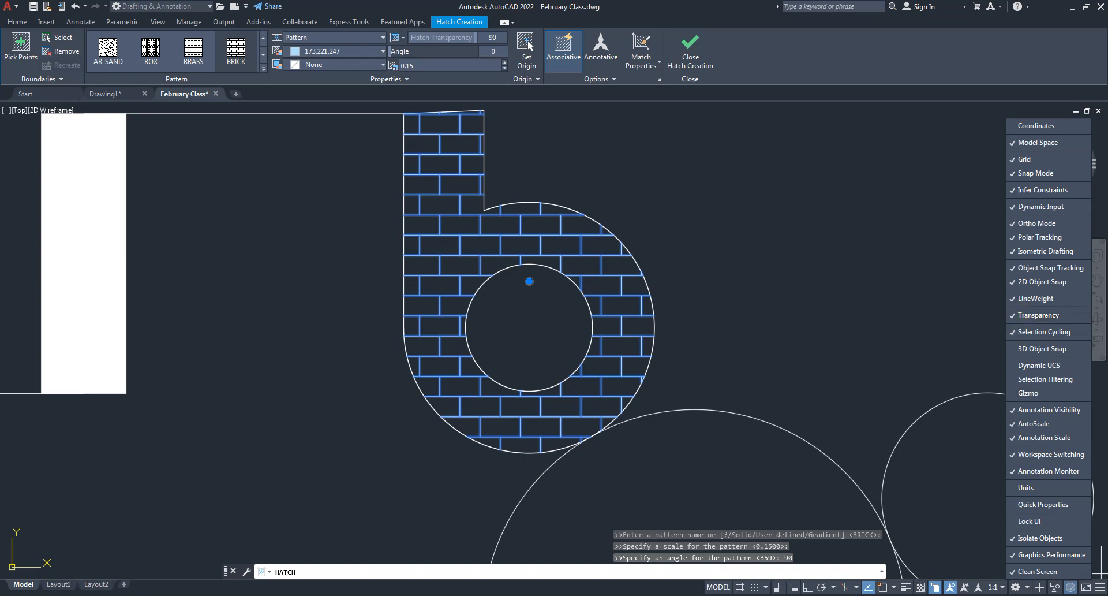
click(945, 436)
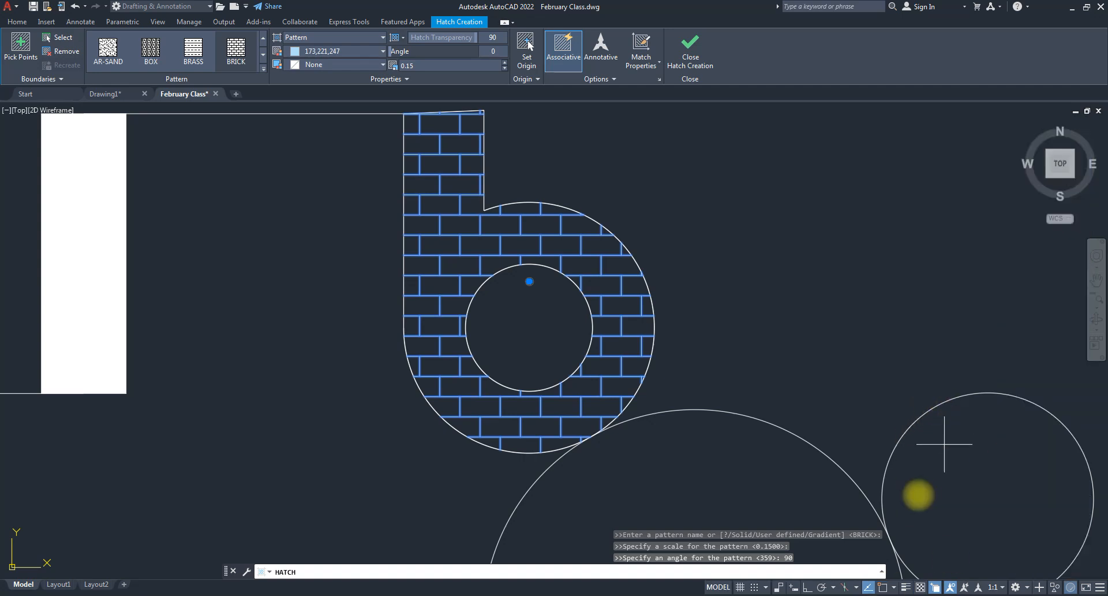
- Turn the transparency display on and finish the brick hatch with transparency 90
click(918, 589)
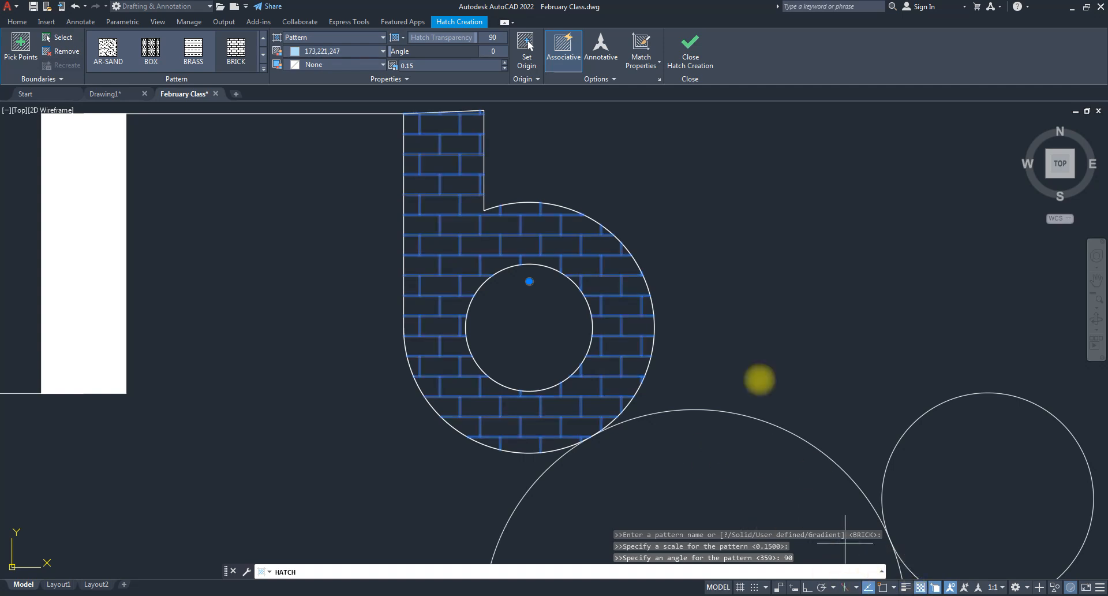
mouse_move(473, 37)
mouse_down()
mouse_move(396, 25)
mouse_move(574, 45)
mouse_move(430, 51)
mouse_move(609, 55)
mouse_move(393, 54)
mouse_move(594, 54)
mouse_move(436, 68)
mouse_move(595, 67)
mouse_move(379, 81)
mouse_move(749, 77)
mouse_move(454, 90)
mouse_move(703, 99)
mouse_move(450, 101)
mouse_move(678, 81)
mouse_up()
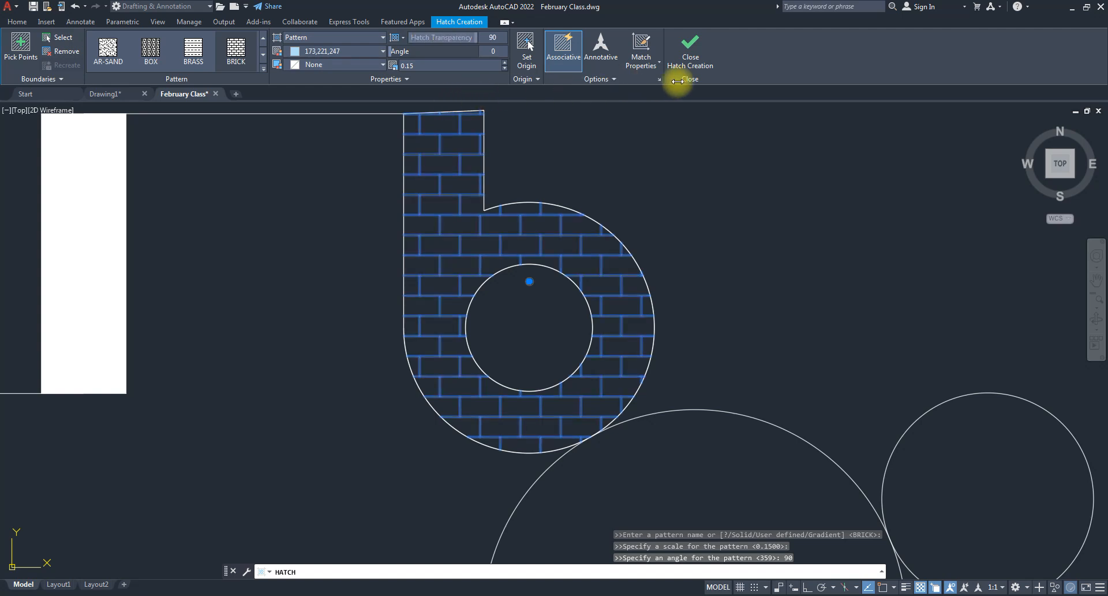
click(691, 46)
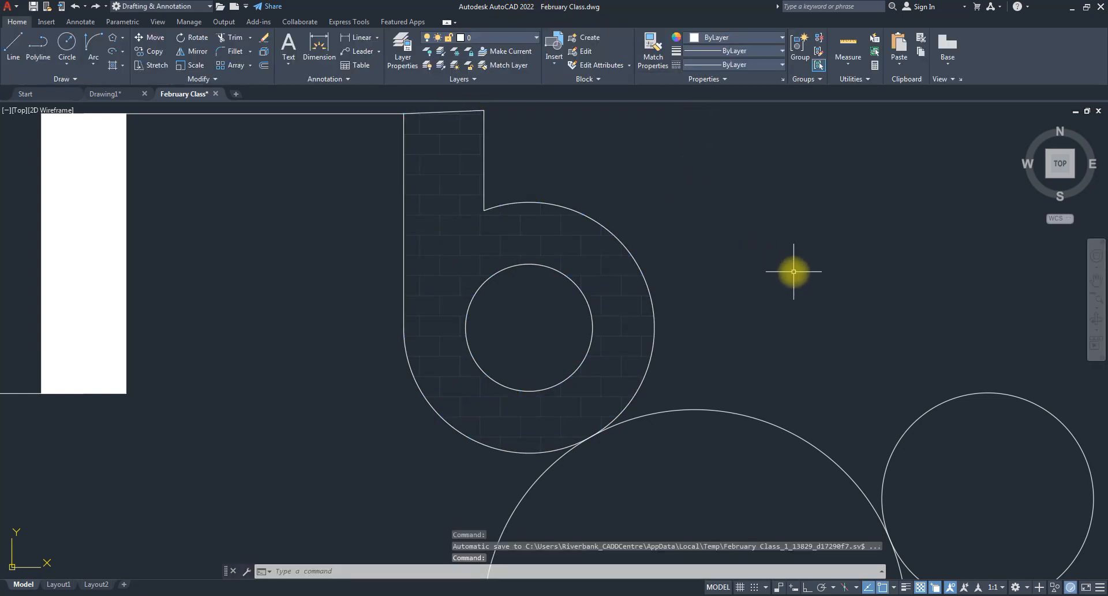
- Reopen the brick hatch in the b-shaped outline, set its transparency to 0 and finish editing
click(589, 249)
click(573, 243)
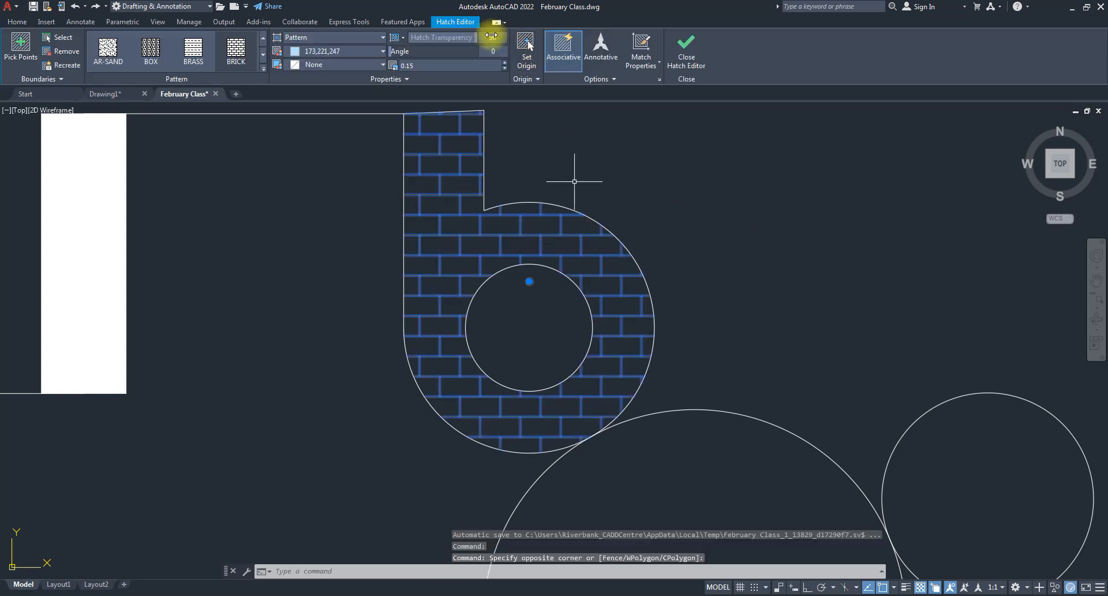
drag(475, 38, 278, 42)
click(687, 45)
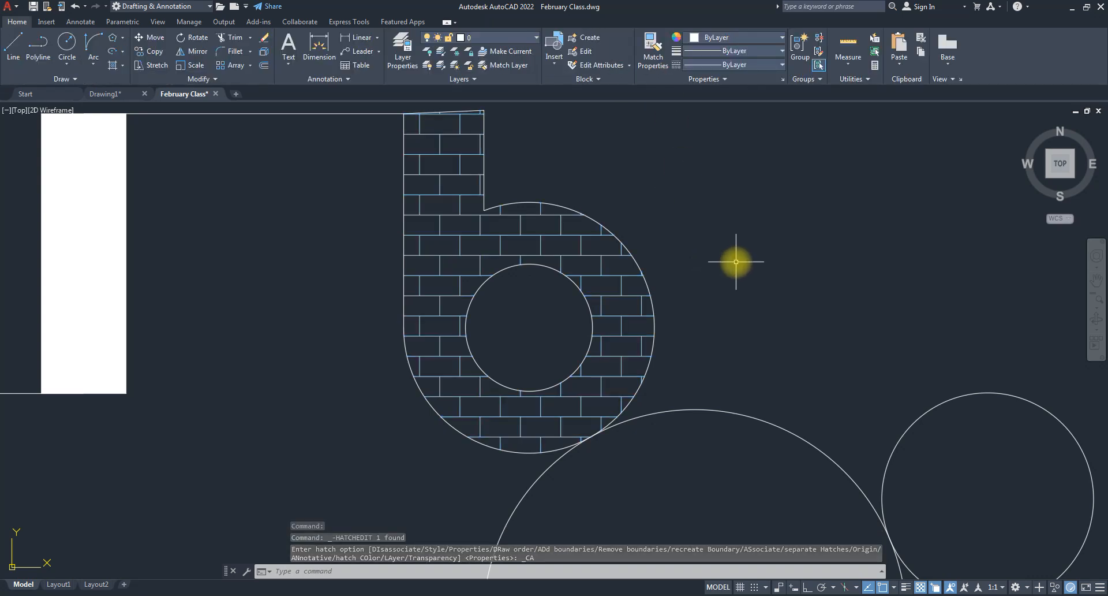
- Set the brick hatch's origin to the upper-left corner of the b-shaped outline without storing it as the default origin
click(455, 234)
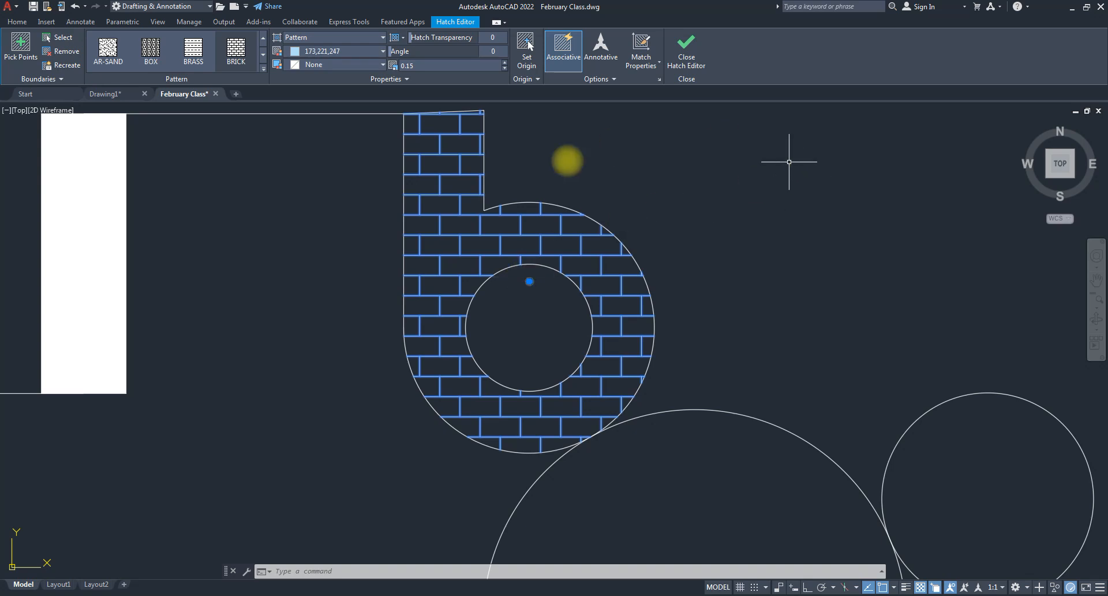
scroll(551, 297, down, 5)
scroll(518, 236, up, 7)
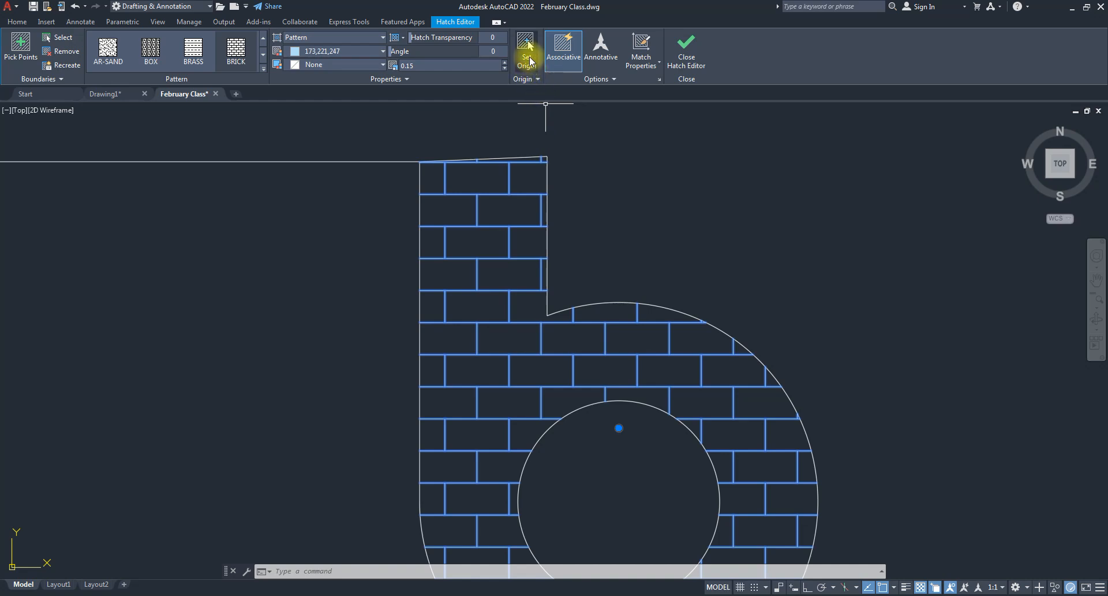
click(527, 45)
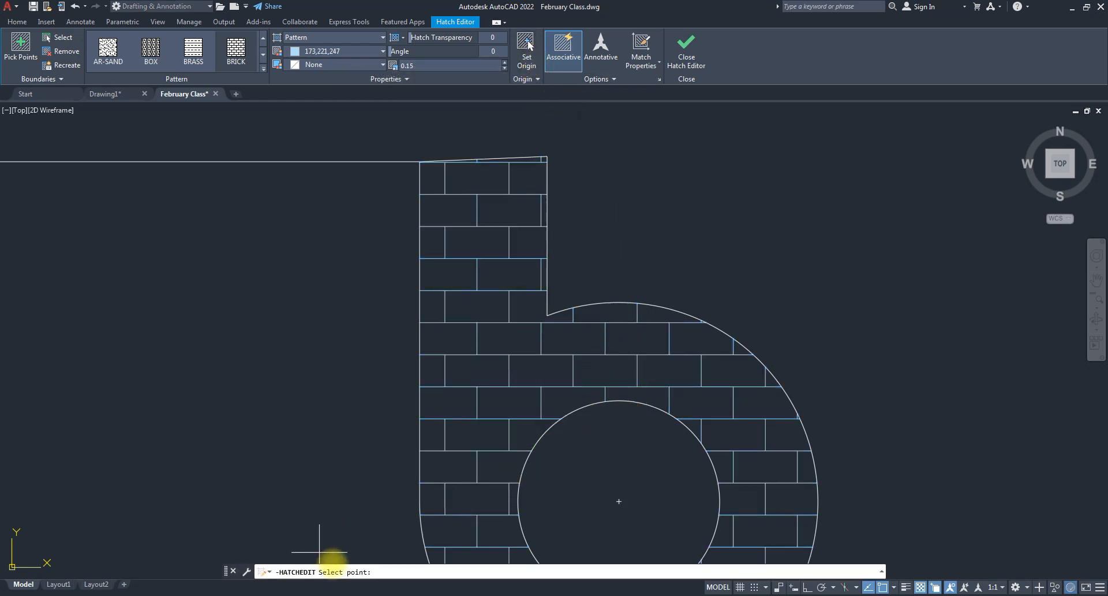
click(419, 162)
key(Return)
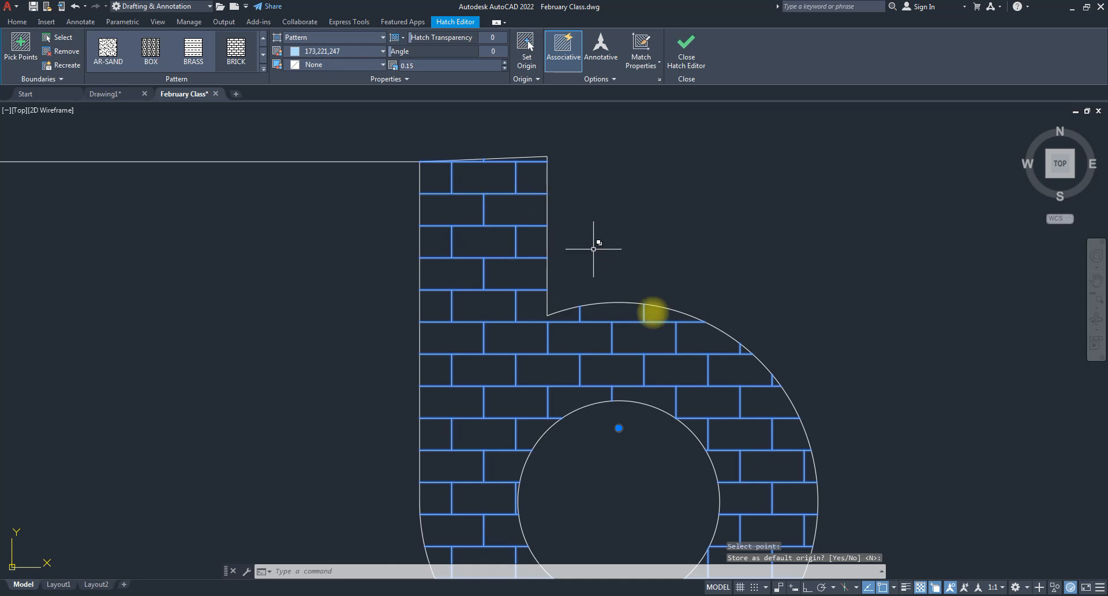
- Give the brick hatch a yellow hatch color and a 205,105,40 background color, and finish editing it
scroll(796, 348, down, 5)
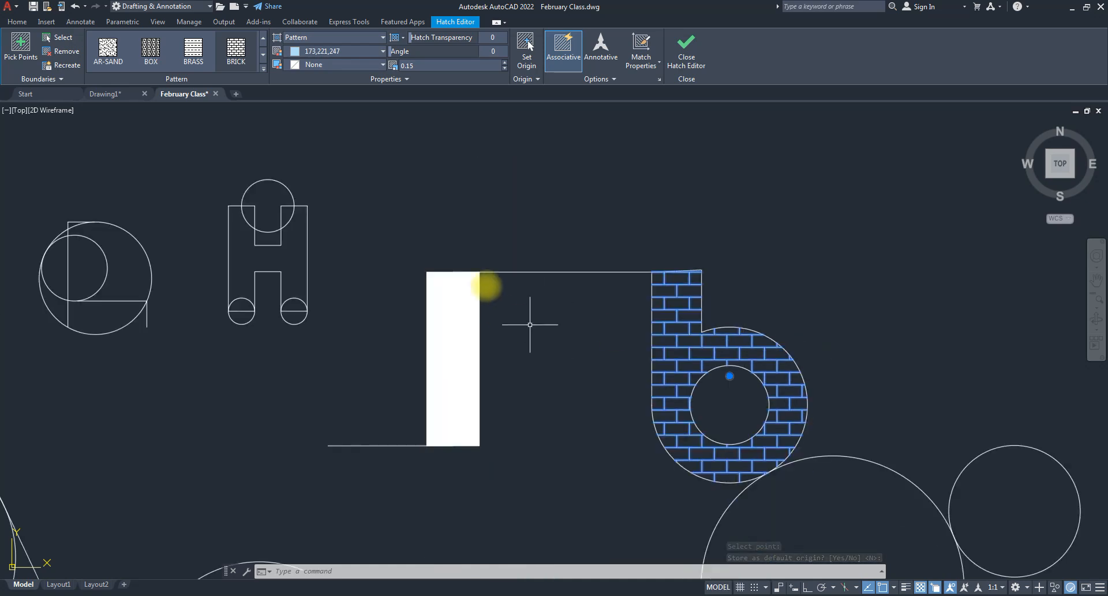
scroll(704, 368, up, 2)
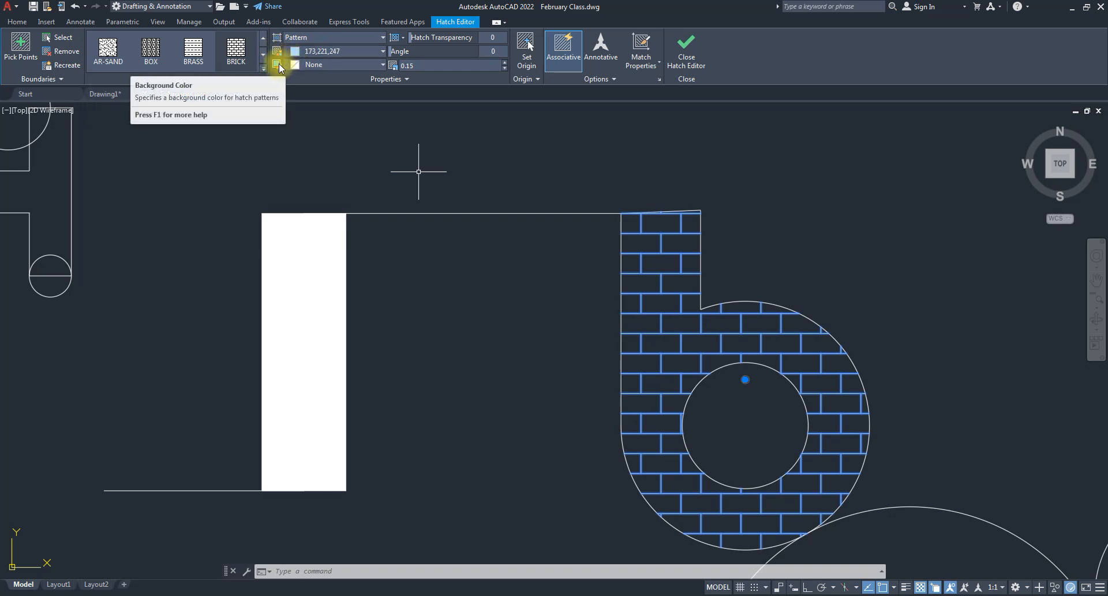
click(356, 51)
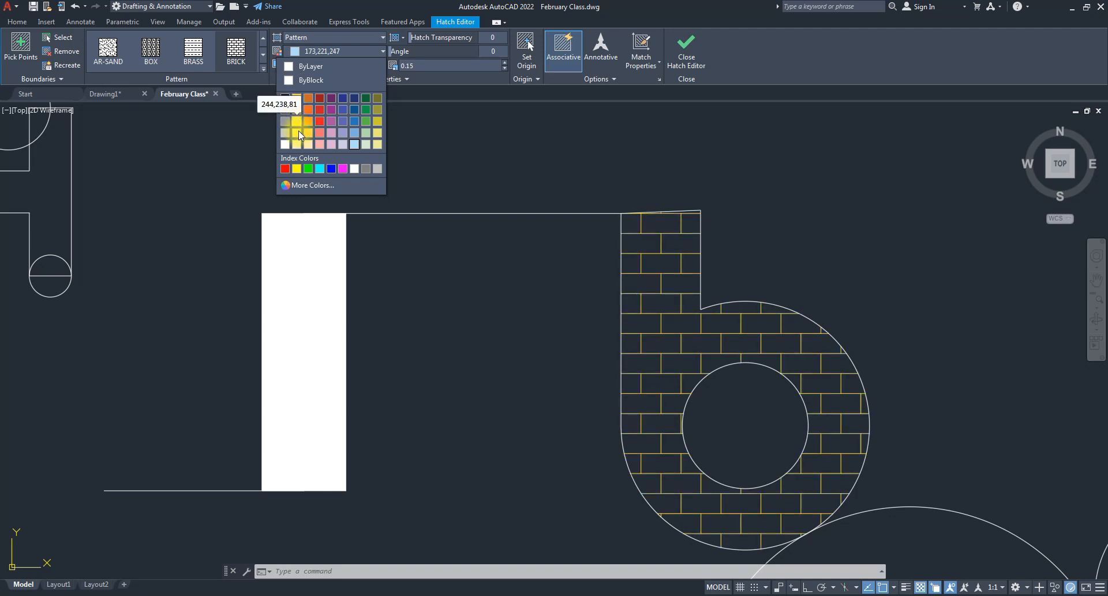
click(297, 169)
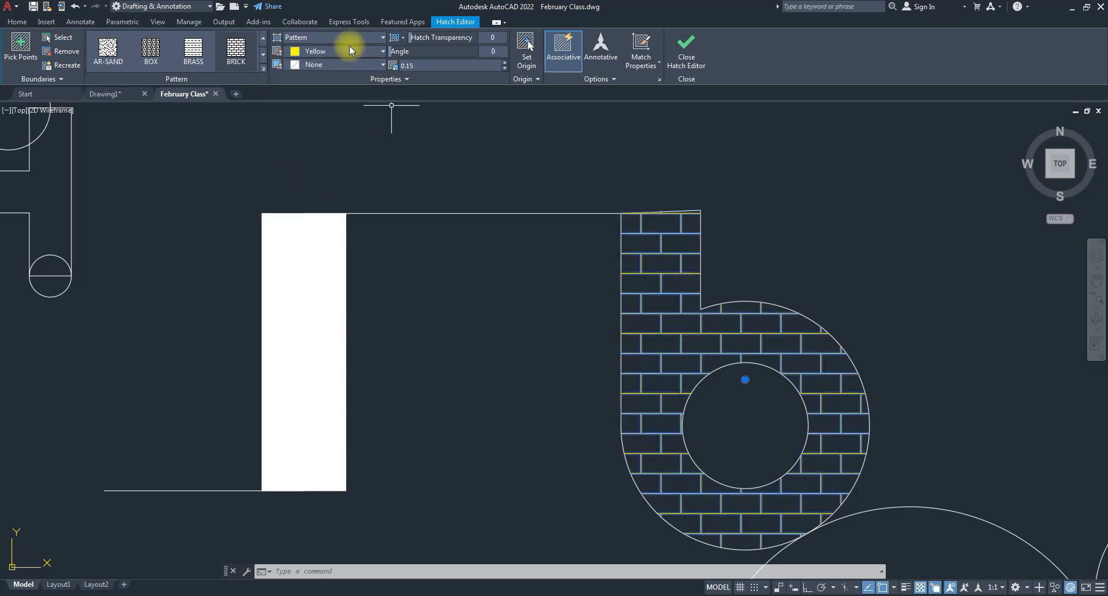
click(327, 65)
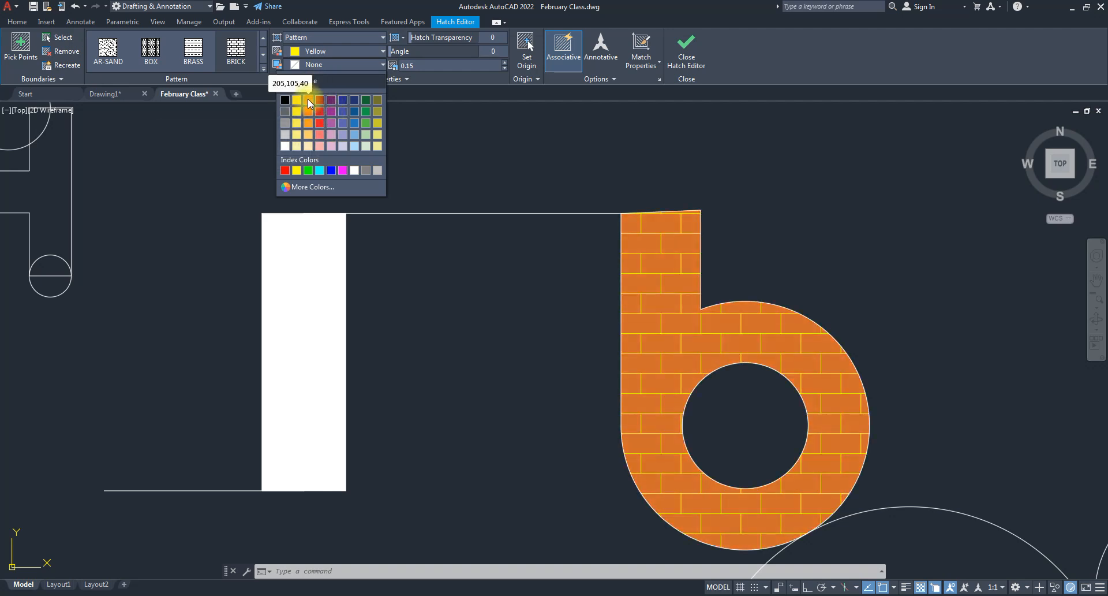
click(308, 100)
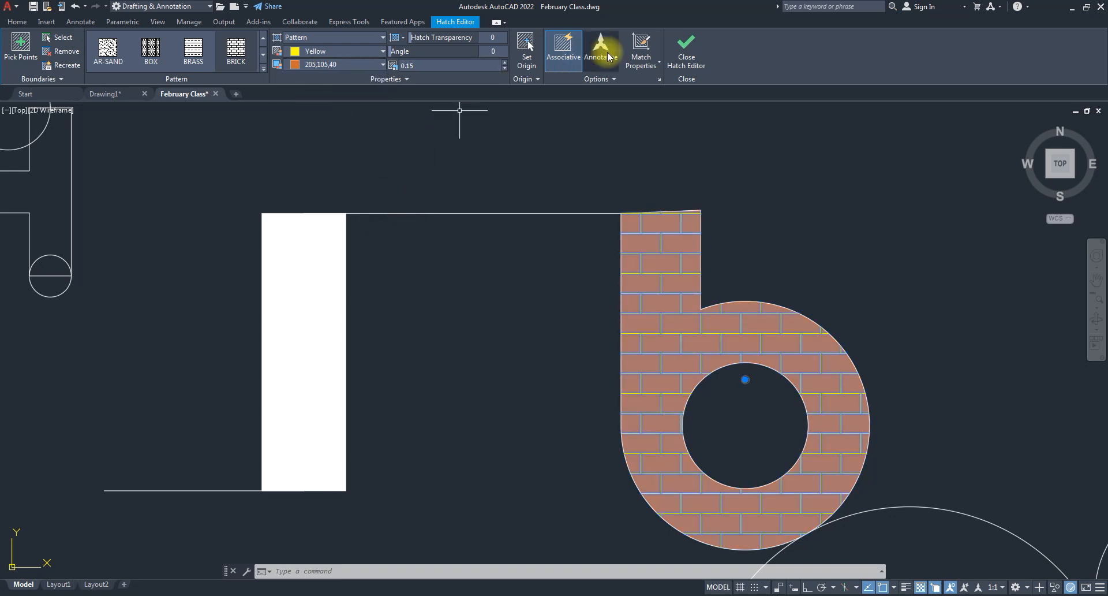
click(690, 69)
scroll(378, 352, down, 2)
scroll(404, 405, up, 2)
scroll(469, 406, down, 2)
middle_drag(500, 405, 349, 392)
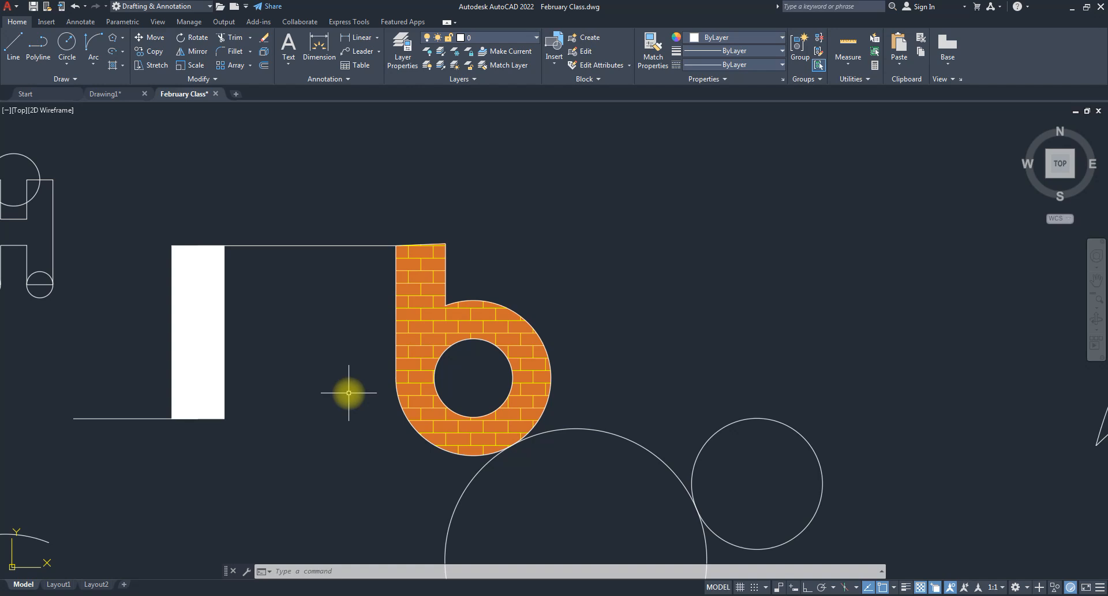
- Start a new hatch with the JIS_STN_1E pattern and fill the square-cornered L shape with it
scroll(460, 371, down, 4)
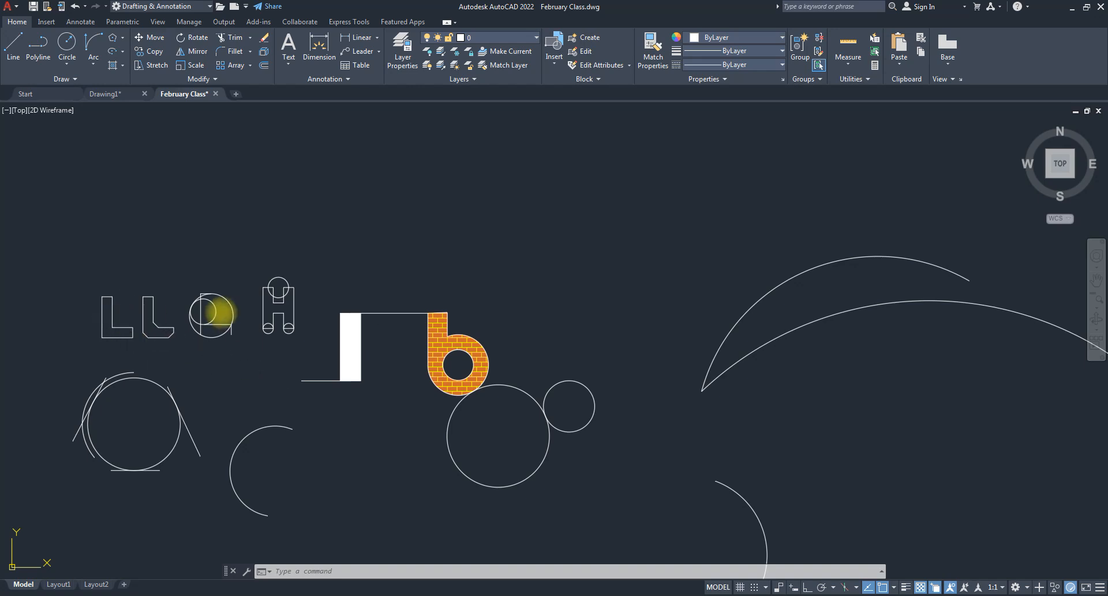
scroll(620, 344, down, 2)
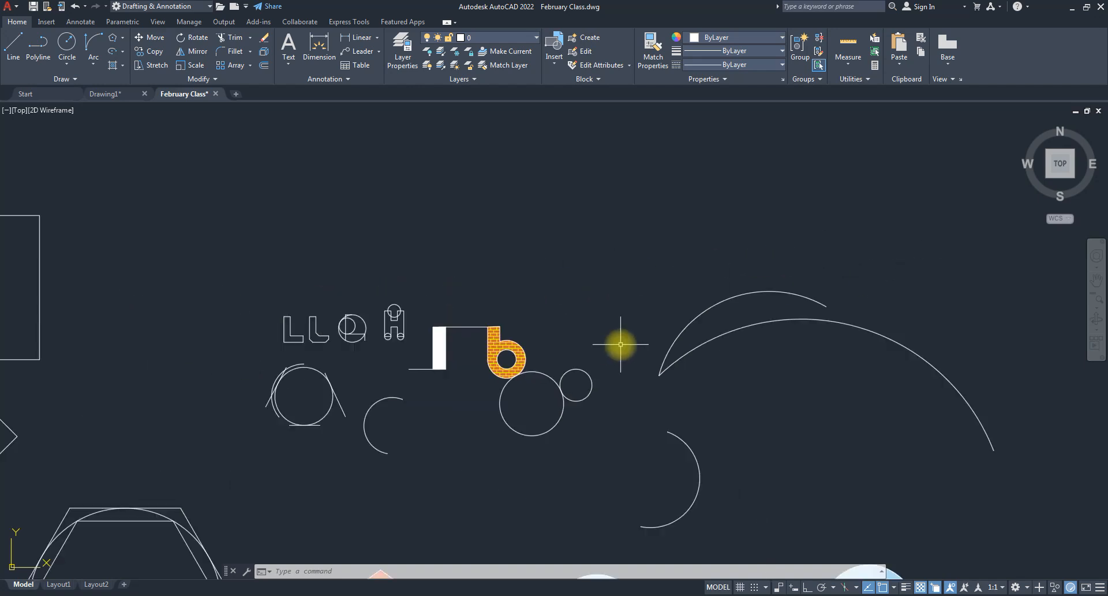
scroll(269, 335, up, 4)
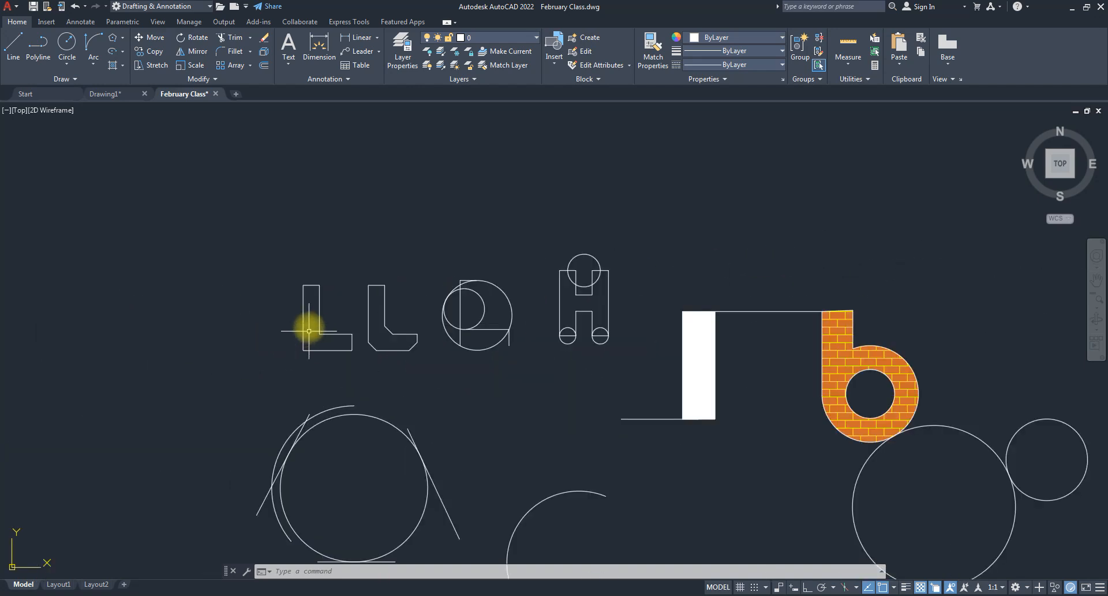
scroll(309, 331, up, 4)
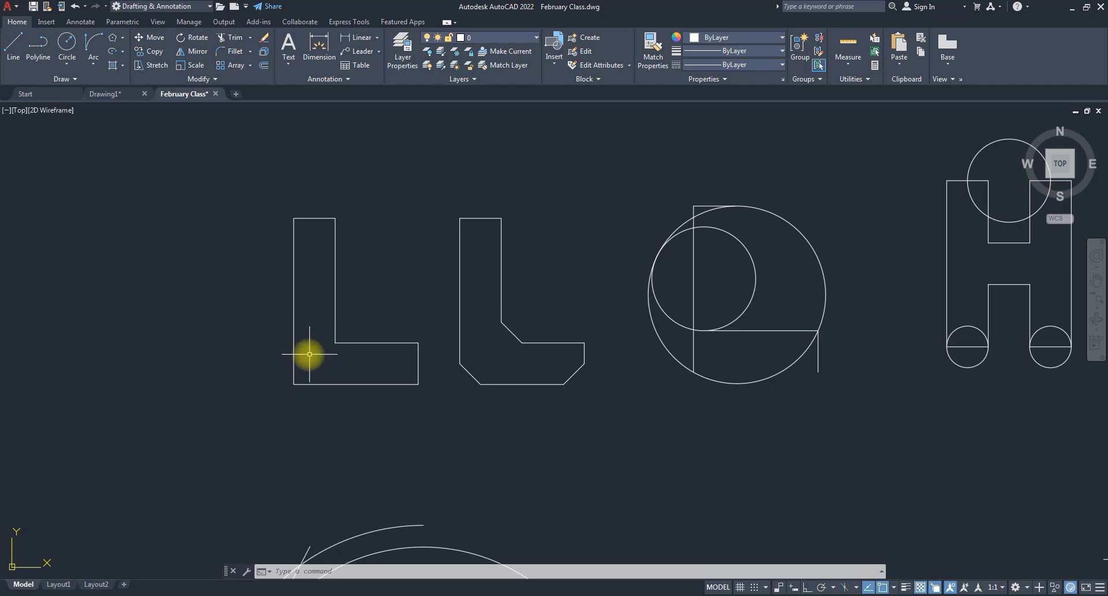
text(h)
key(Return)
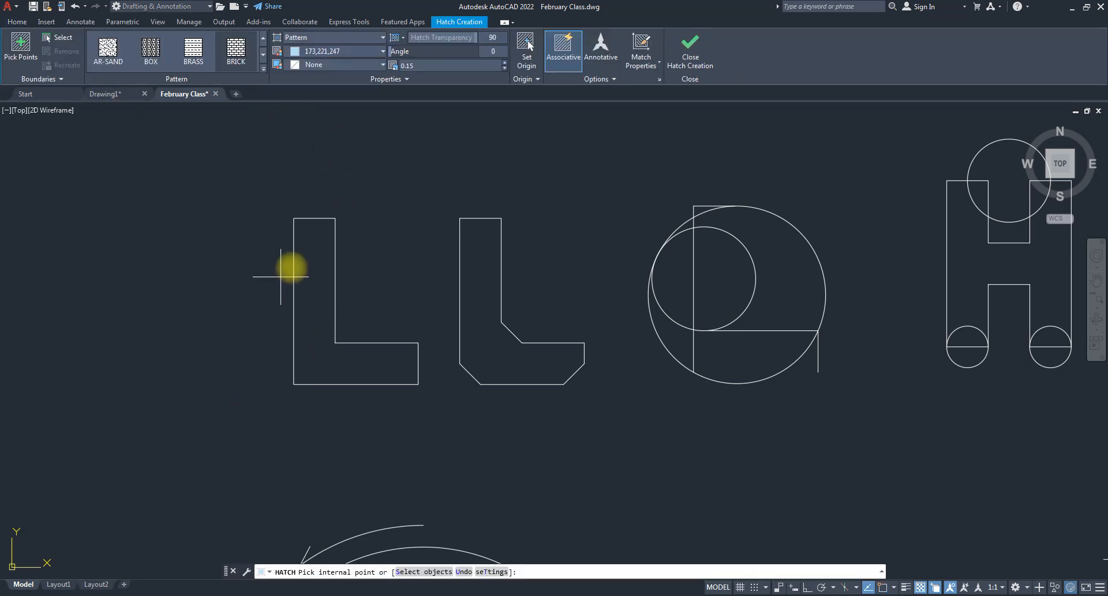
click(264, 68)
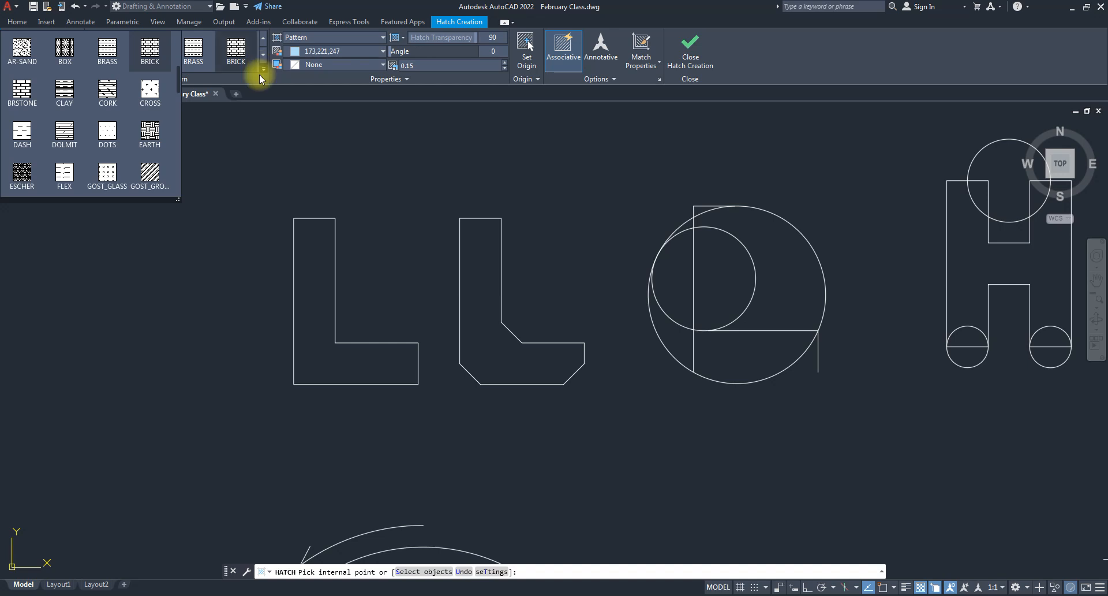
scroll(104, 173, down, 3)
scroll(98, 157, down, 7)
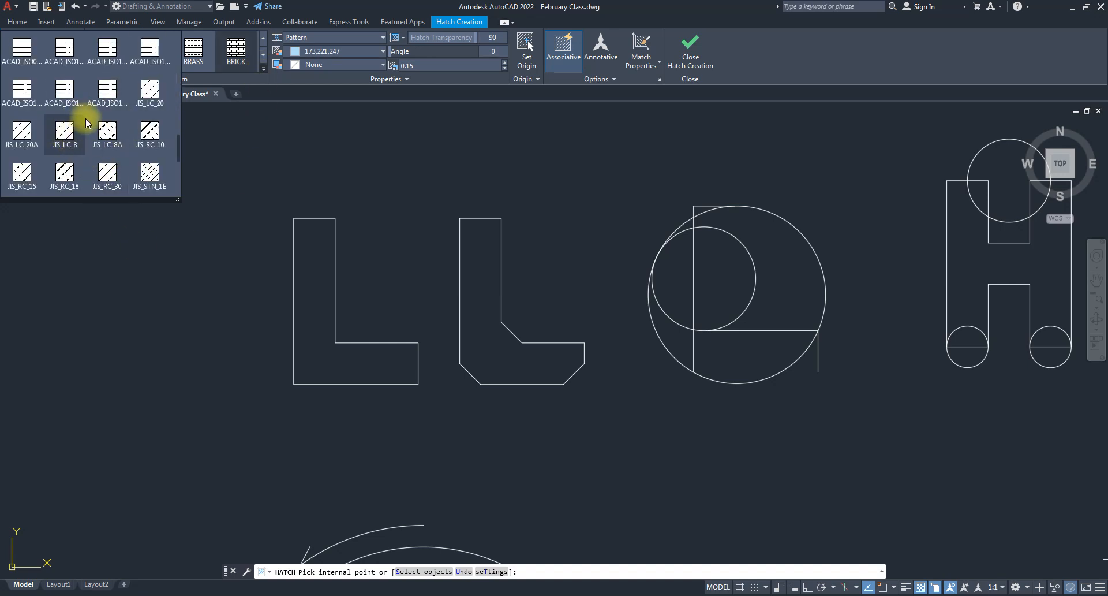
scroll(92, 127, down, 1)
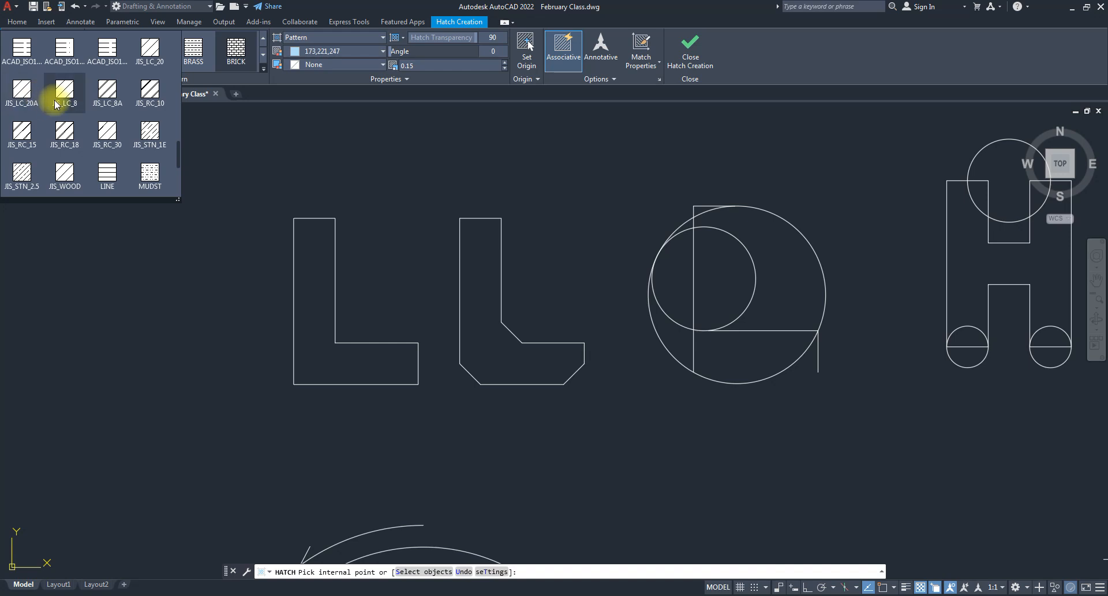
scroll(81, 116, down, 1)
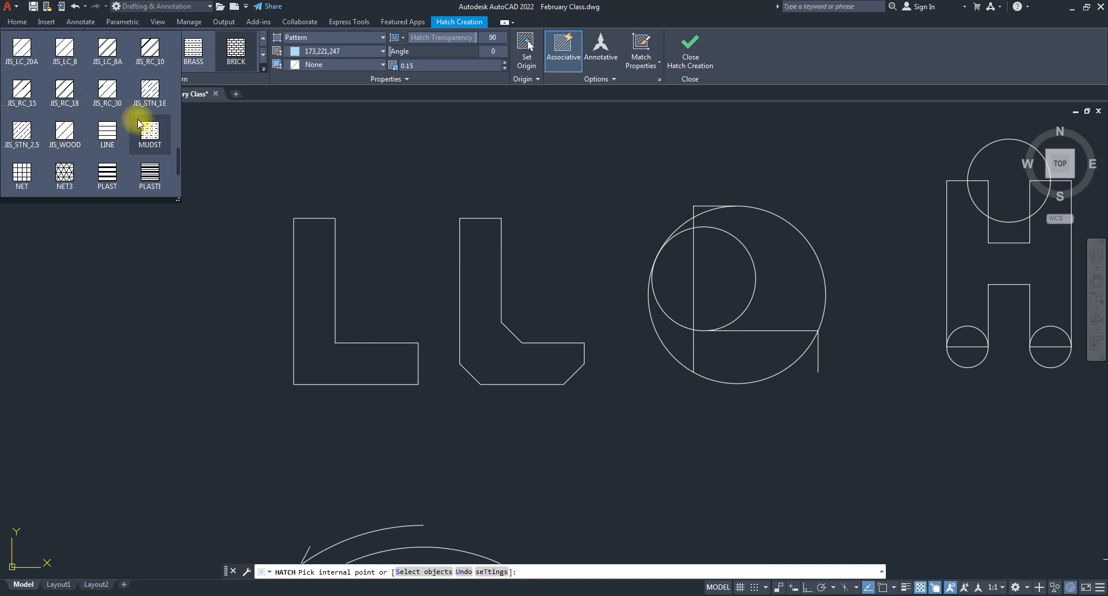
click(152, 90)
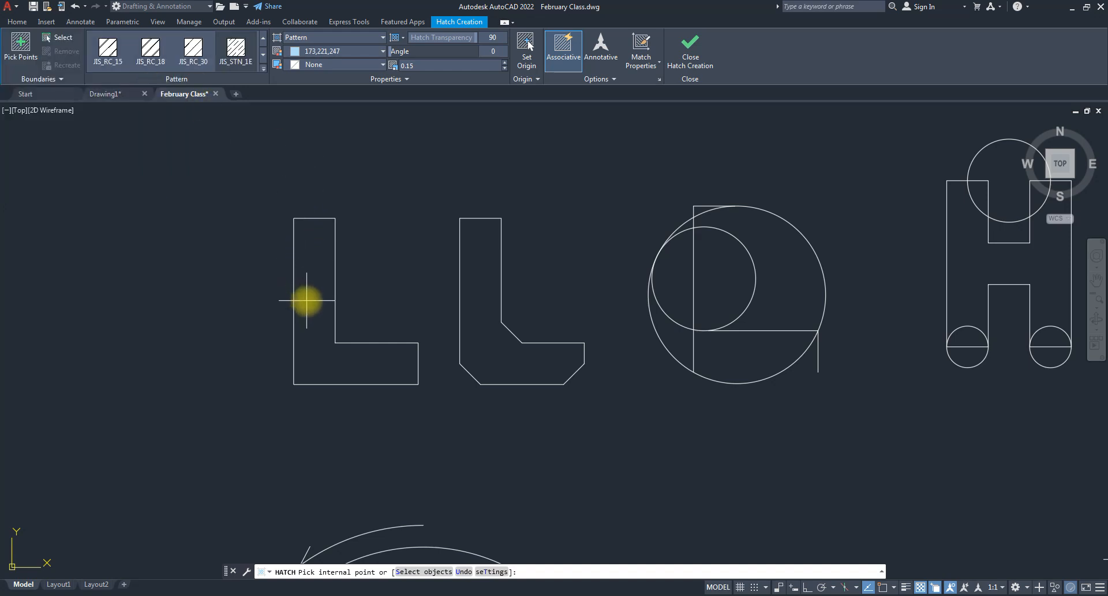
click(306, 300)
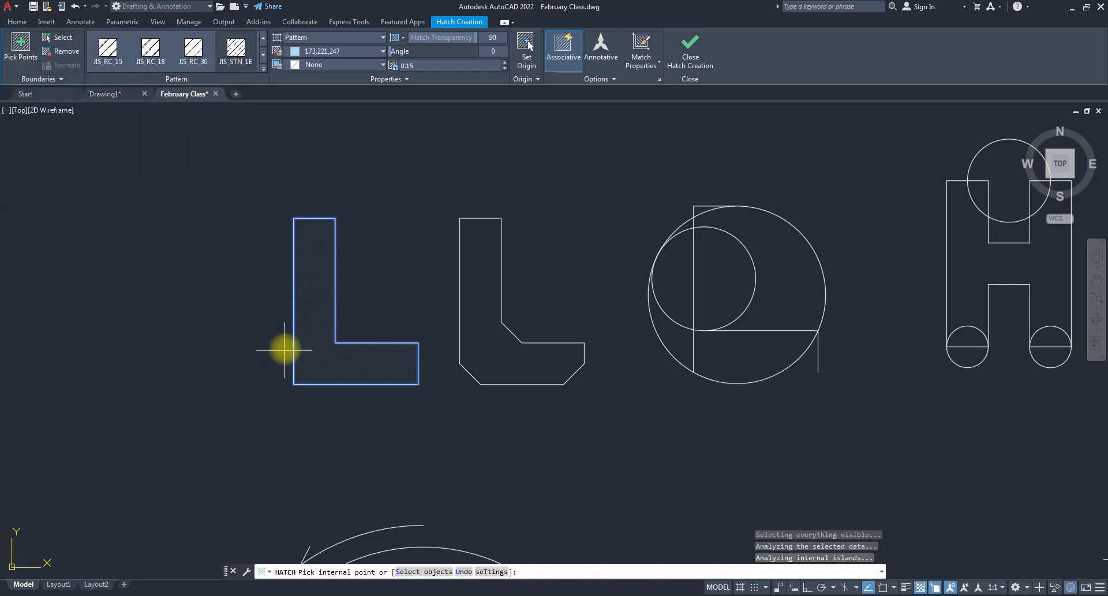
- Set the L shape's hatch scale to 1 and its transparency to 0, keeping the JIS_STN_1E pattern
scroll(286, 347, up, 4)
scroll(285, 348, down, 4)
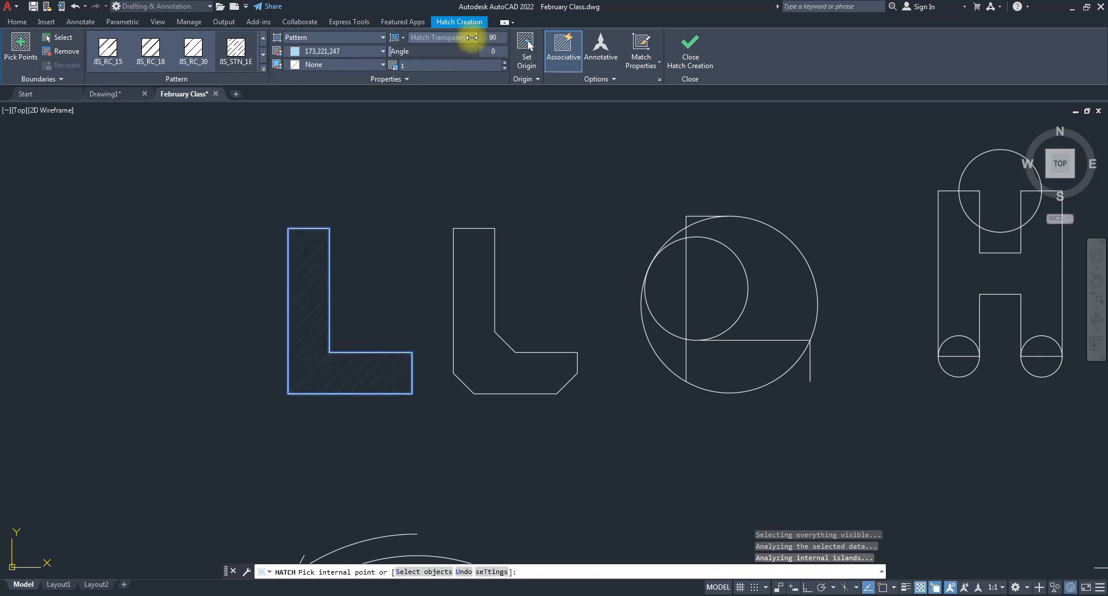
drag(476, 37, 336, 40)
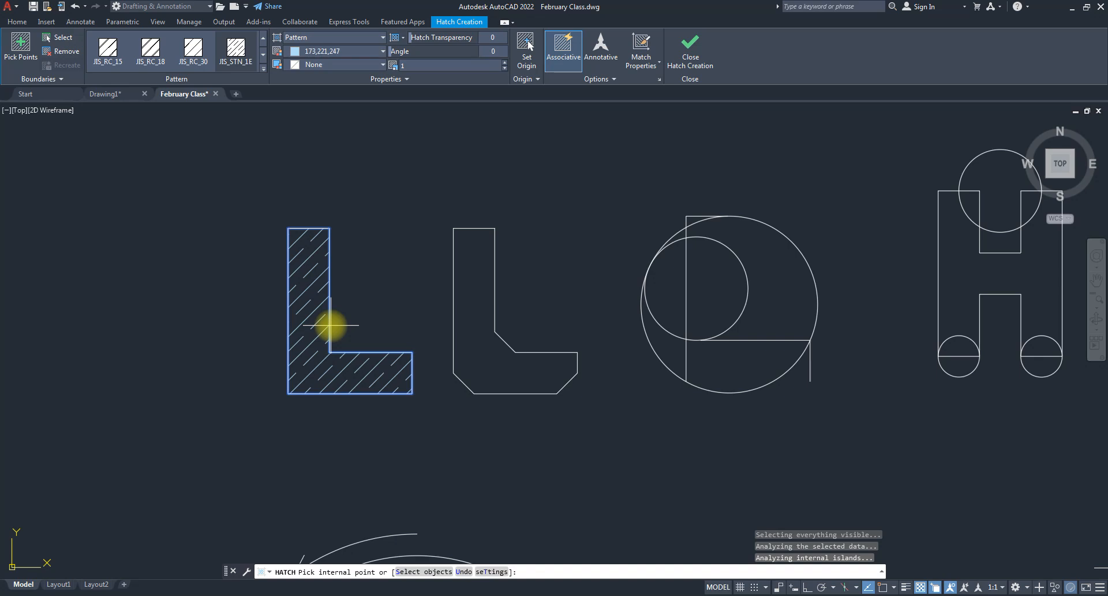
click(228, 48)
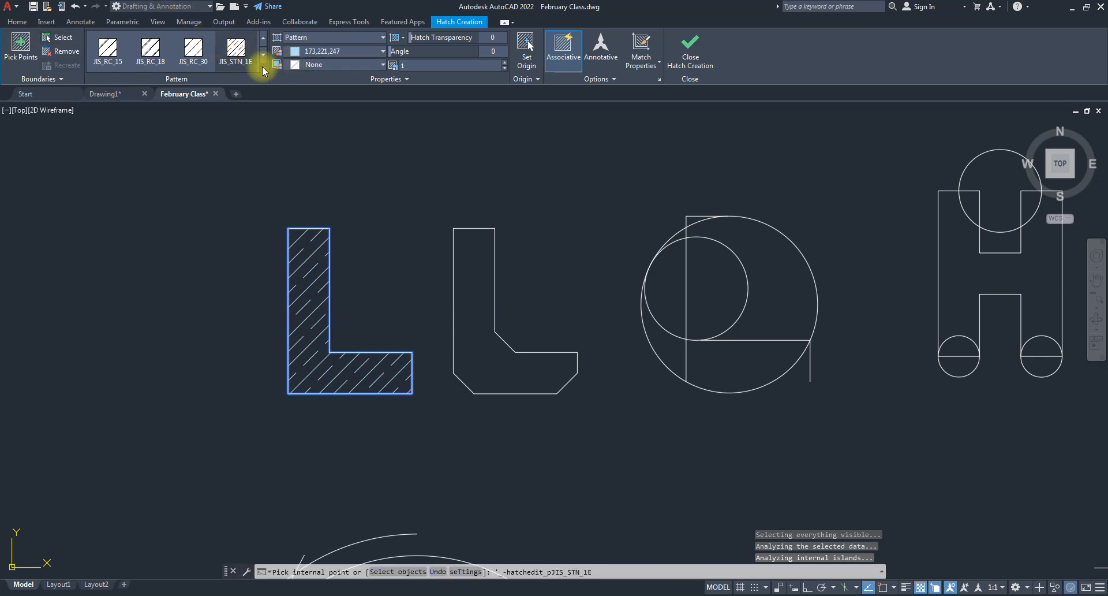
- Give the L shape's hatch a 39,118,187 background and a 255,255,255 hatch color, and finish the hatch
click(365, 65)
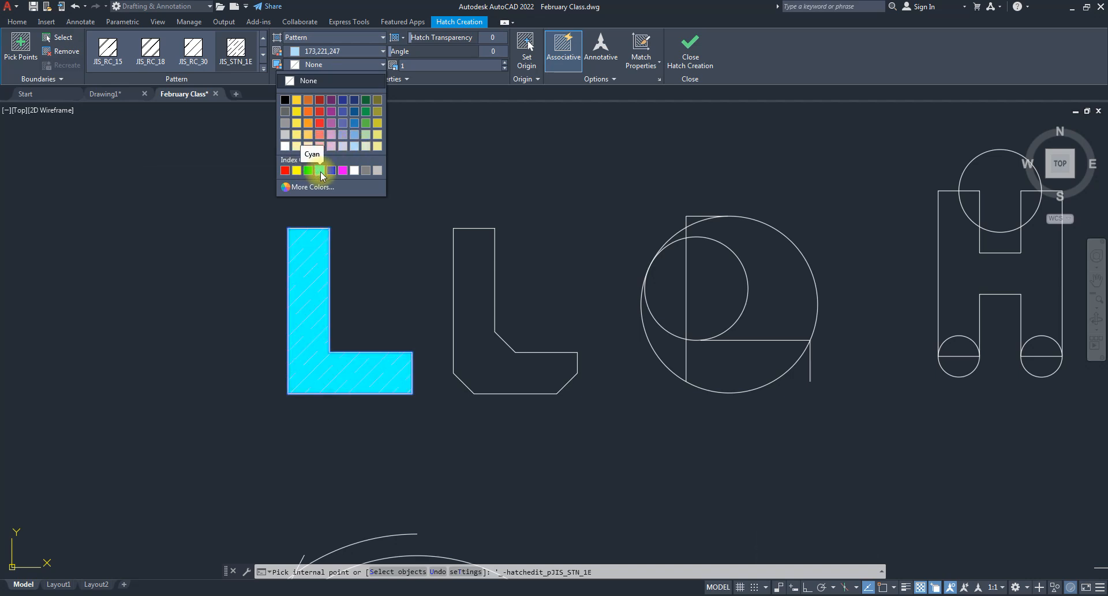
click(356, 123)
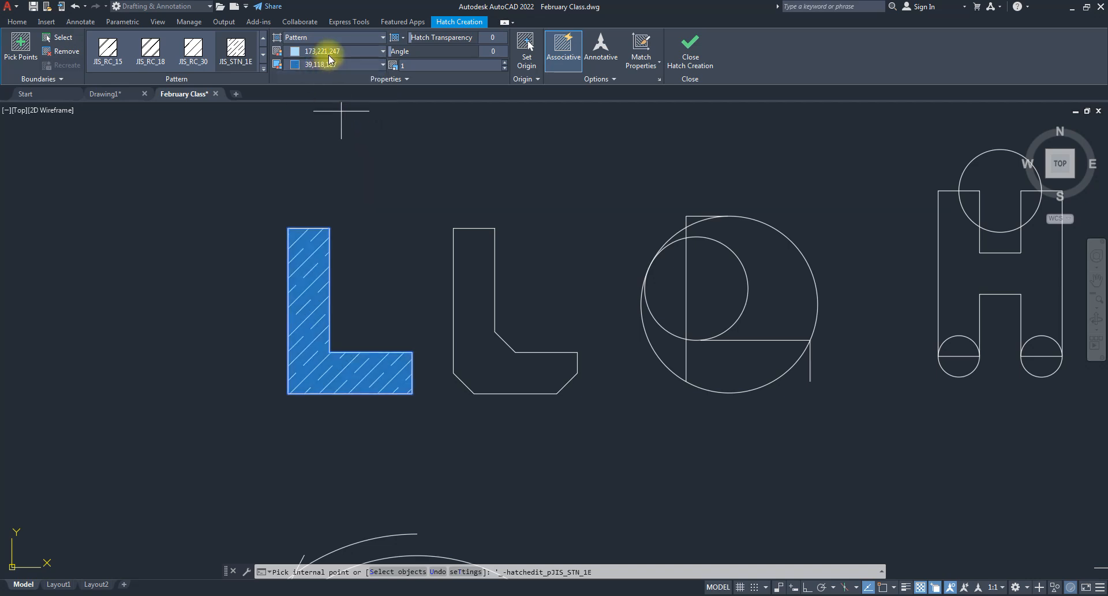
click(329, 55)
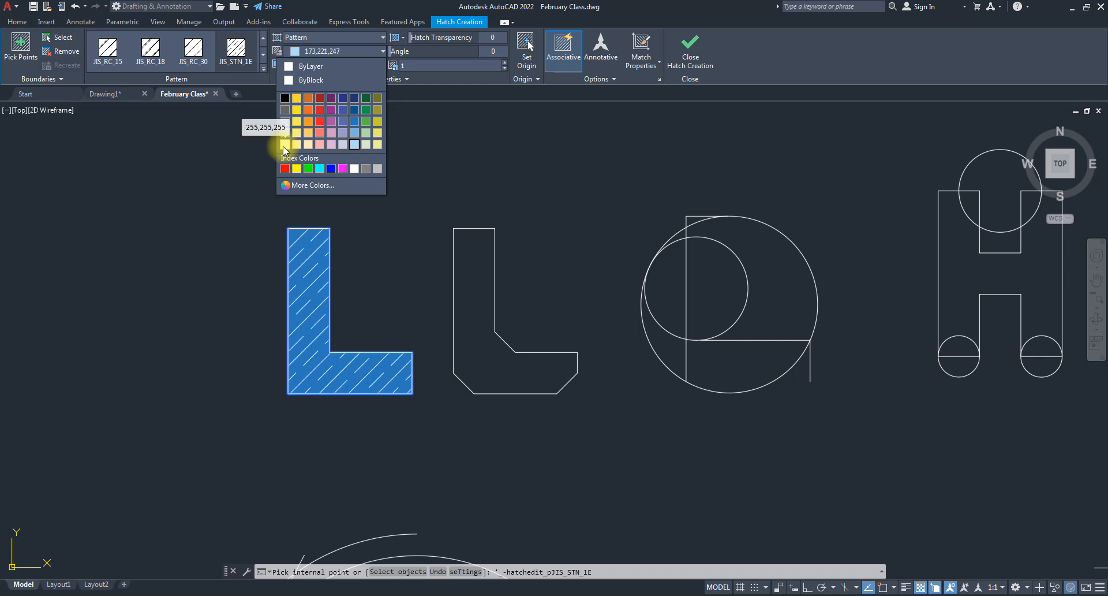
click(283, 146)
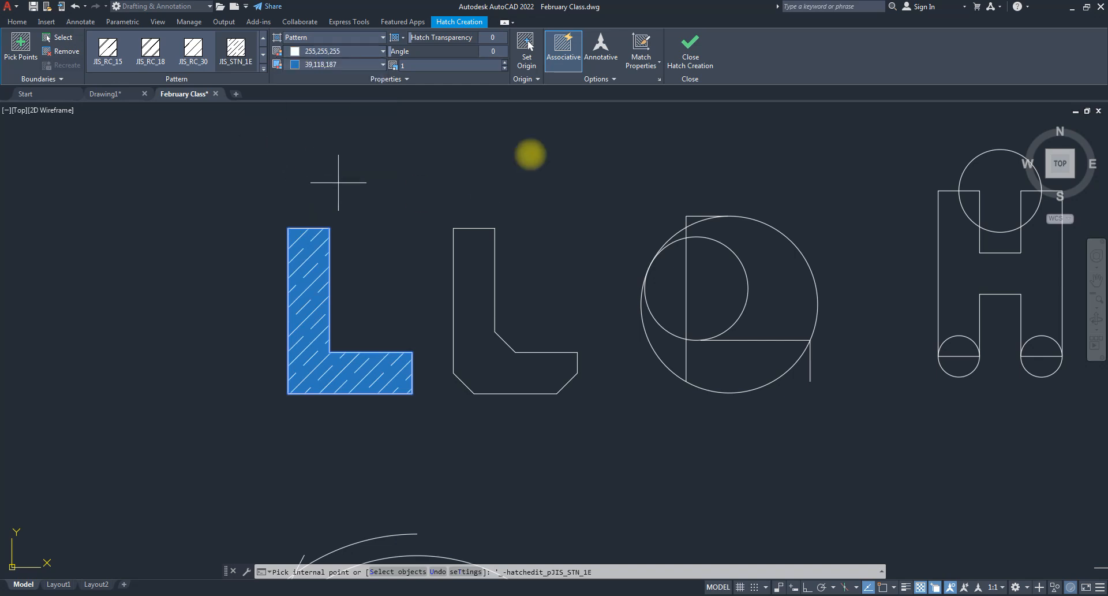
click(689, 57)
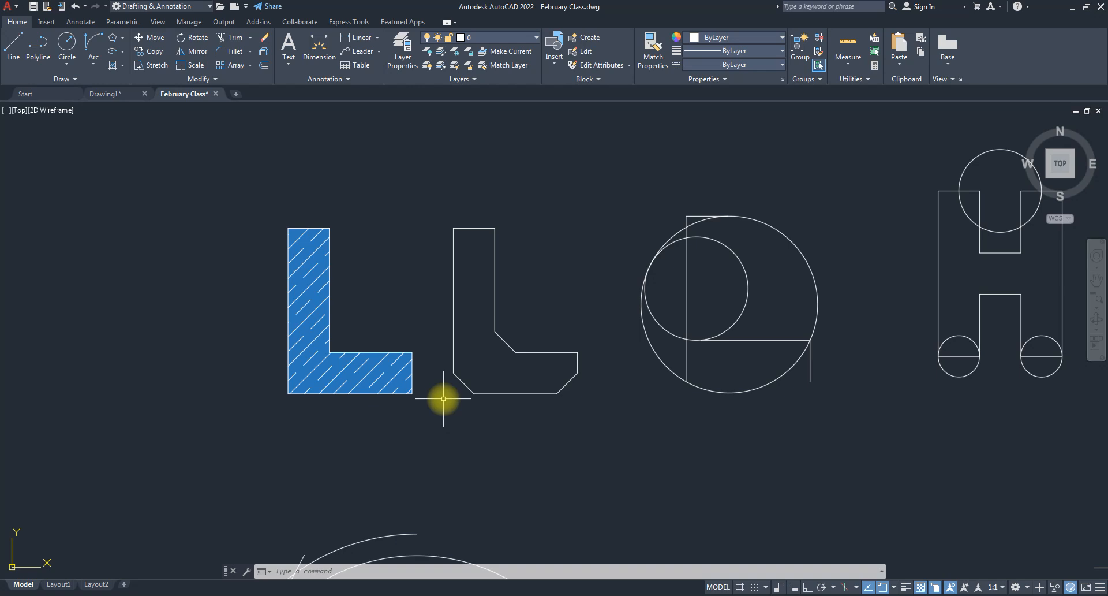
scroll(383, 390, down, 5)
scroll(415, 381, up, 4)
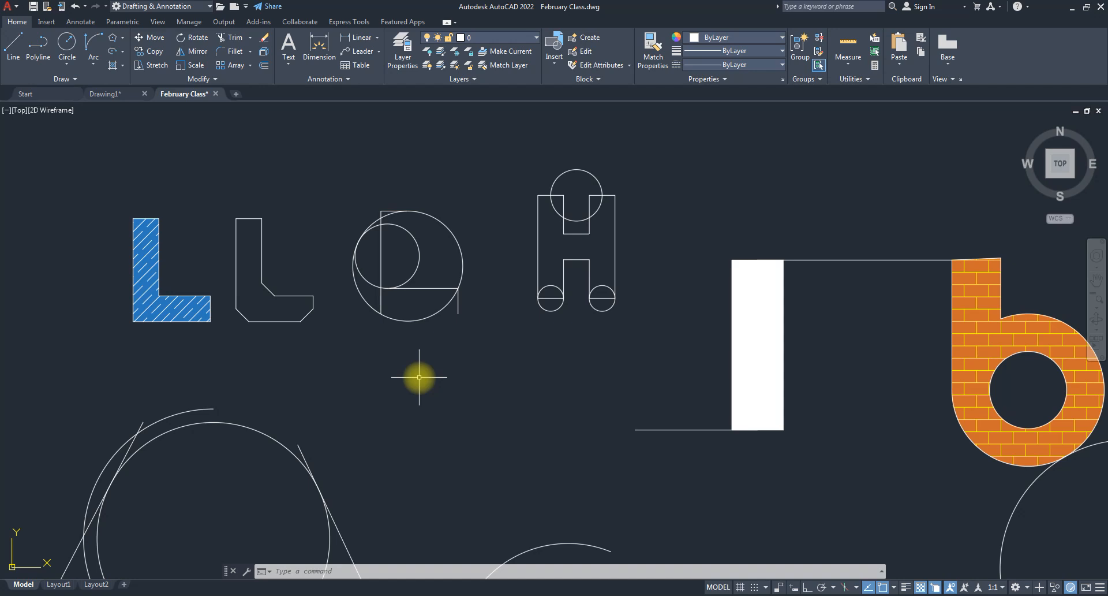
key(alt)
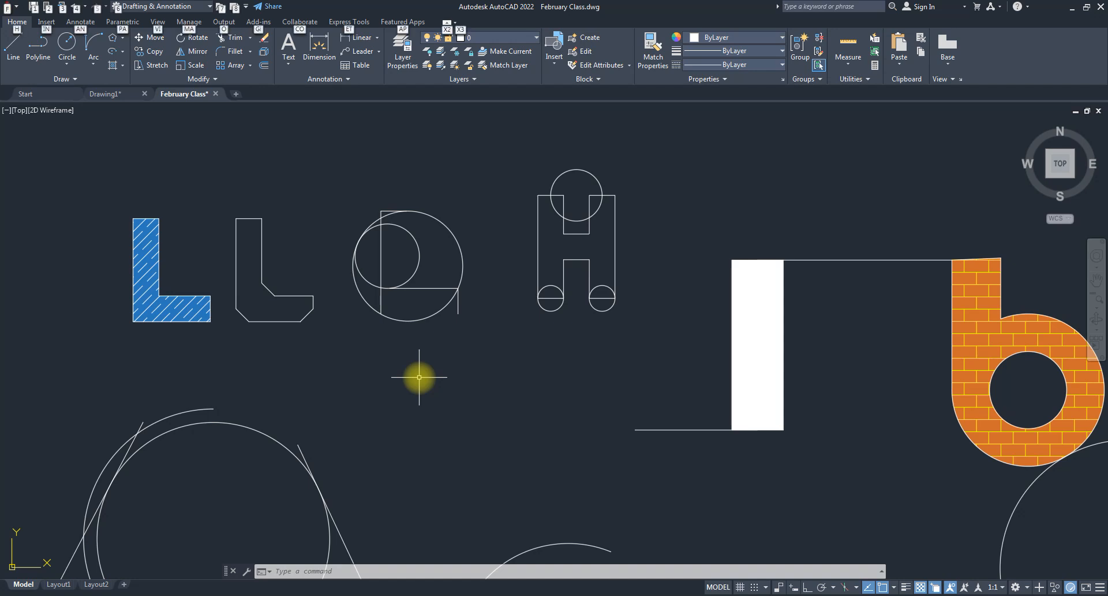